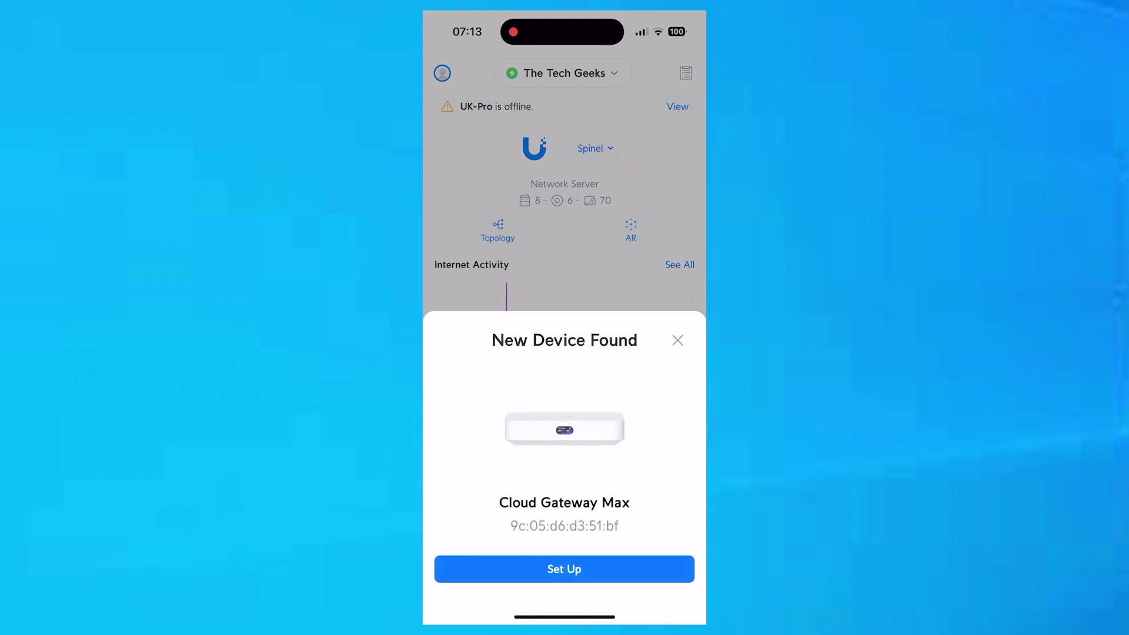
Step: Set up the Cloud Gateway Max under its default name, passing the speed test to completion
left_click(565, 569)
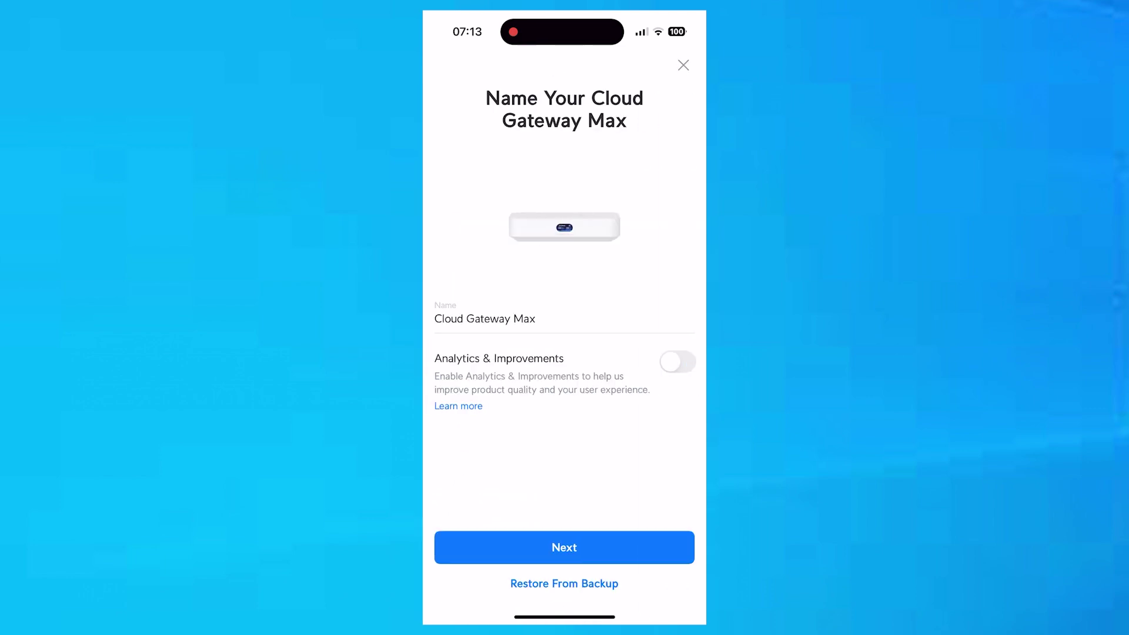
left_click(565, 547)
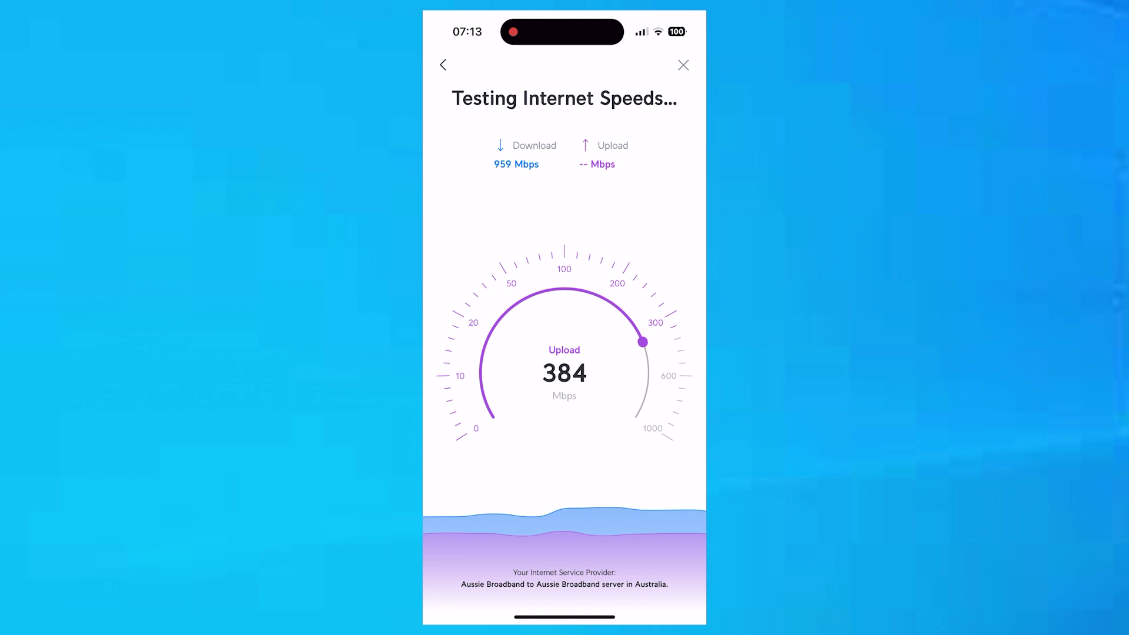
left_click(564, 580)
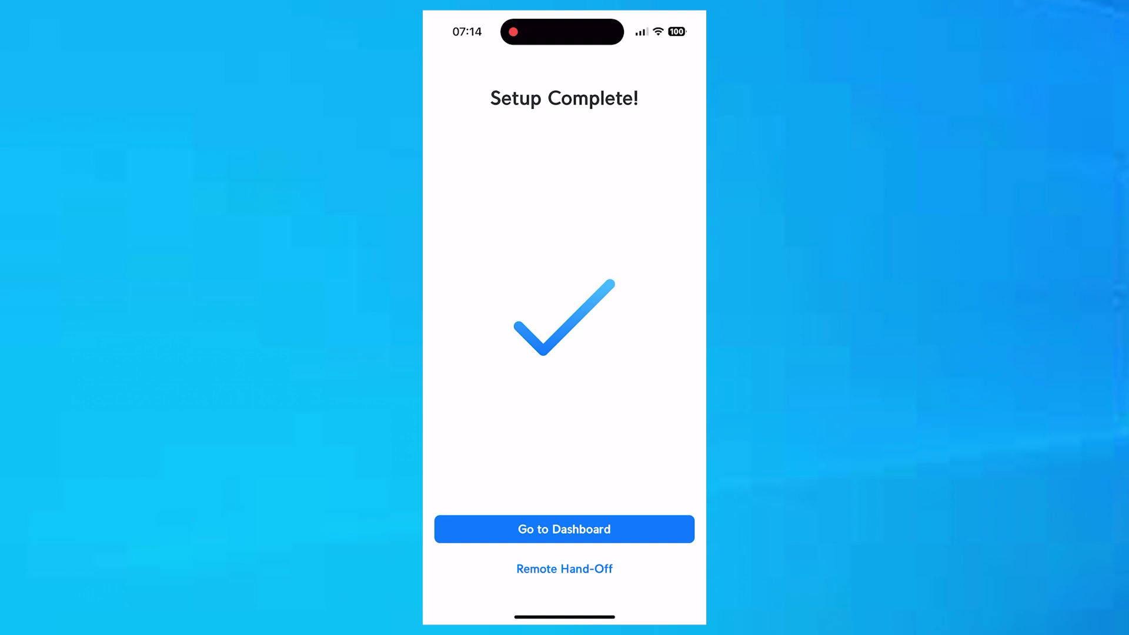
left_click(565, 529)
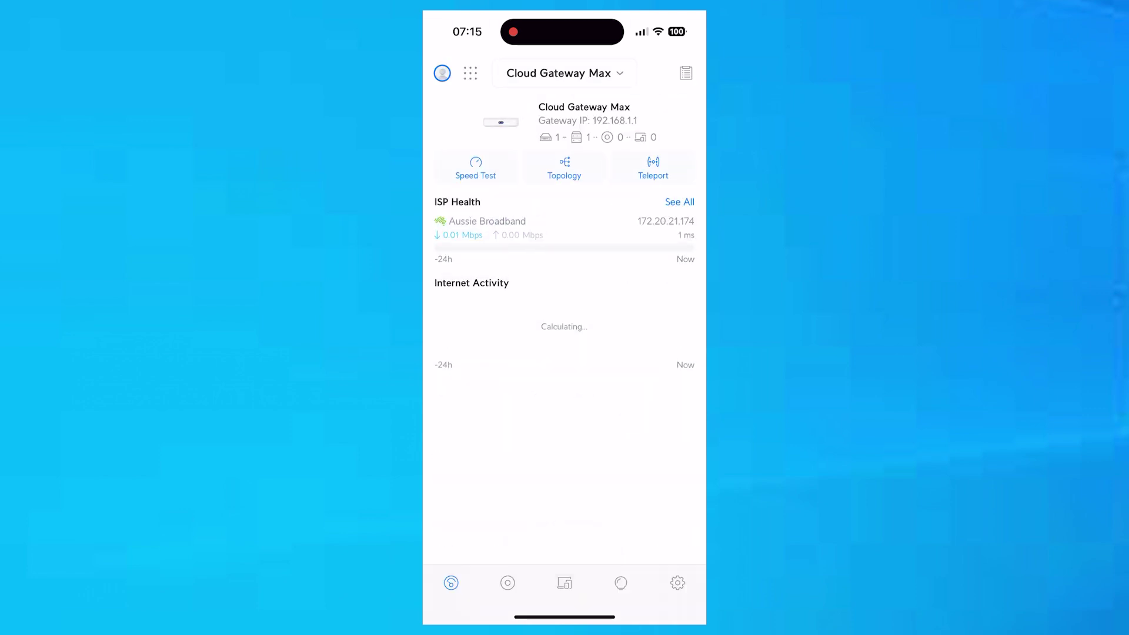
Step: Open the Cloud Gateway Max from the Devices list and browse its overview and management tabs
left_click(507, 583)
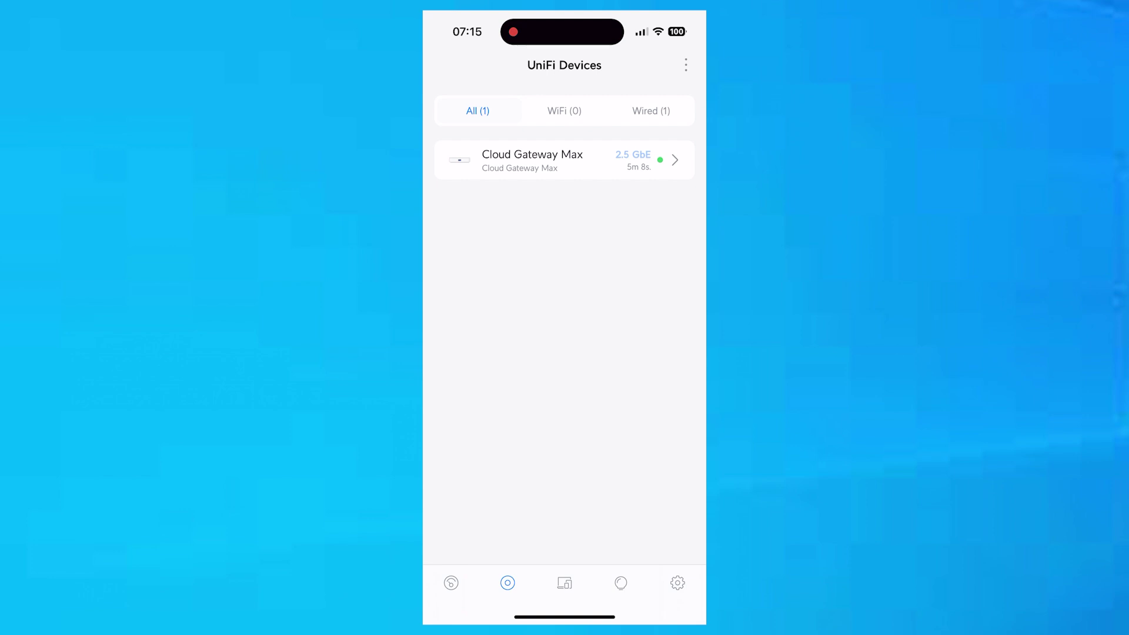
left_click(532, 160)
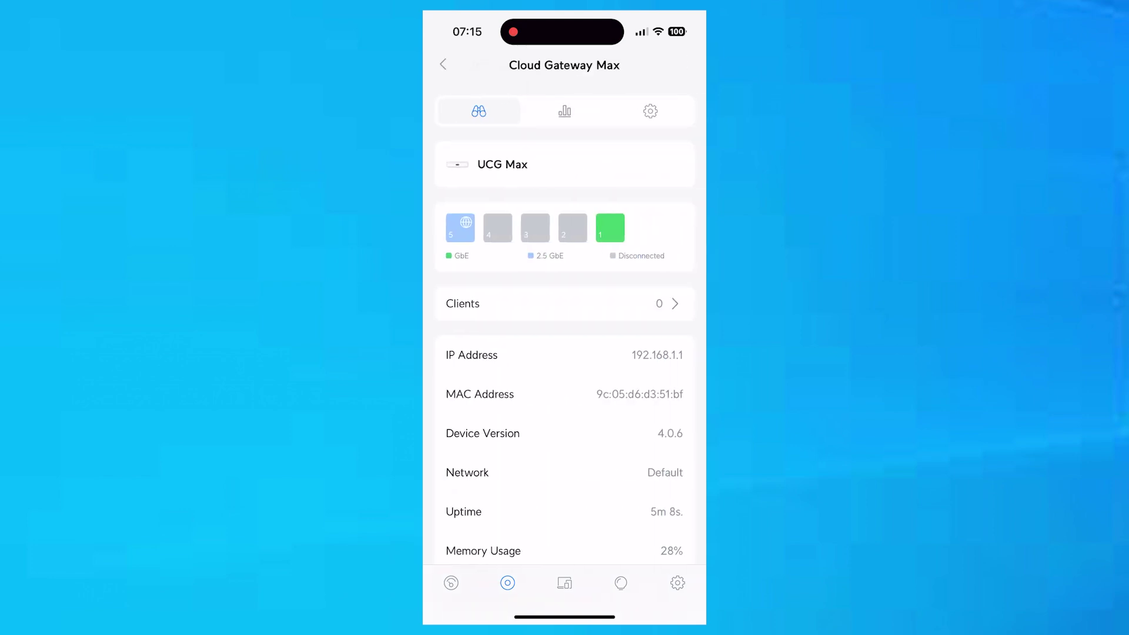
scroll(564, 352, "down", 4)
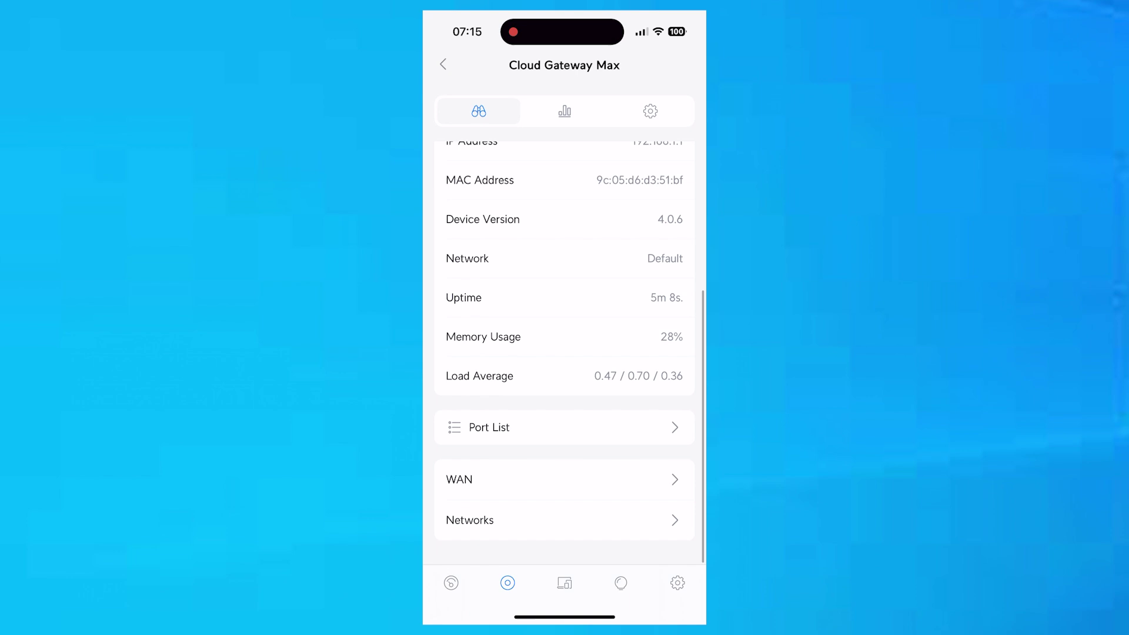
scroll(564, 353, "up", 2)
scroll(564, 353, "up", 2)
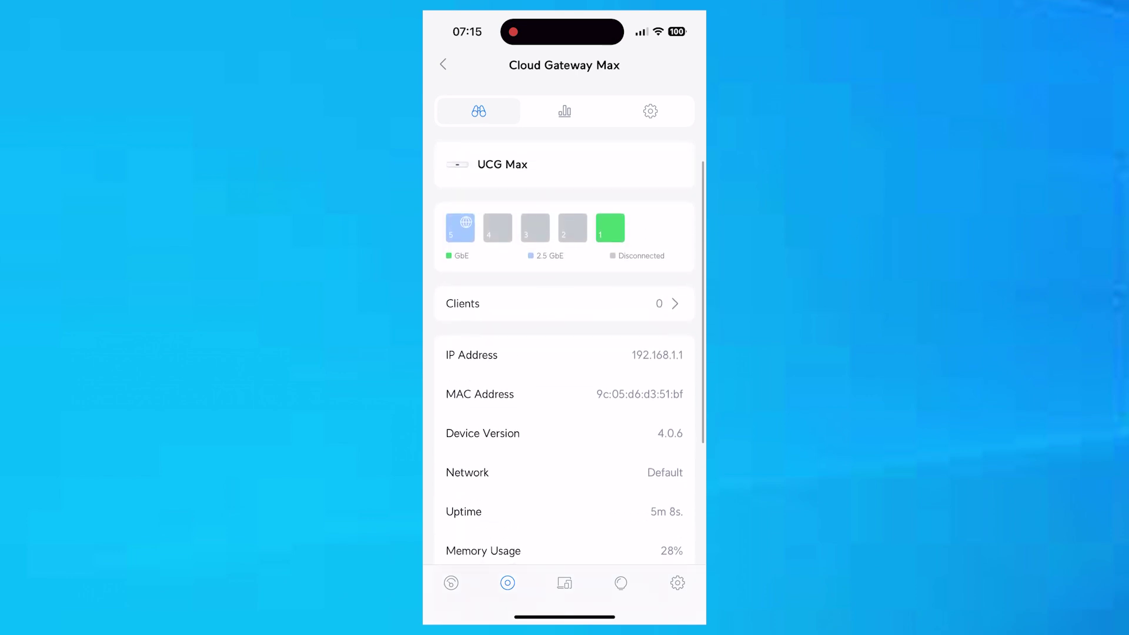
left_click(650, 111)
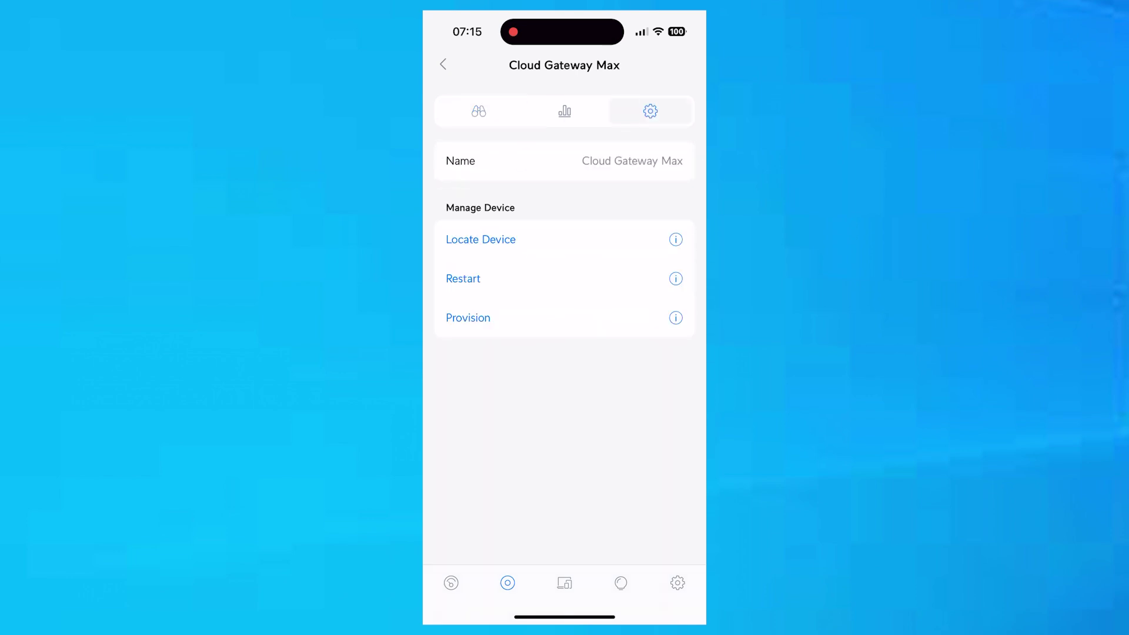
left_click(479, 112)
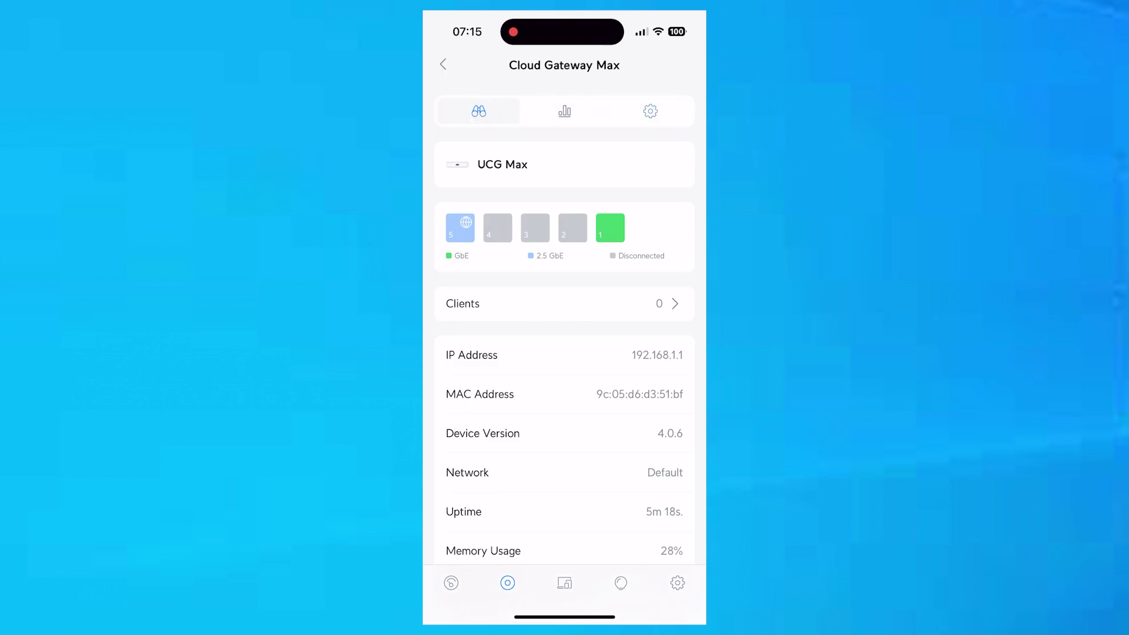
Step: Back on the dashboard, look through the Settings list, then return to the dashboard
left_click(451, 583)
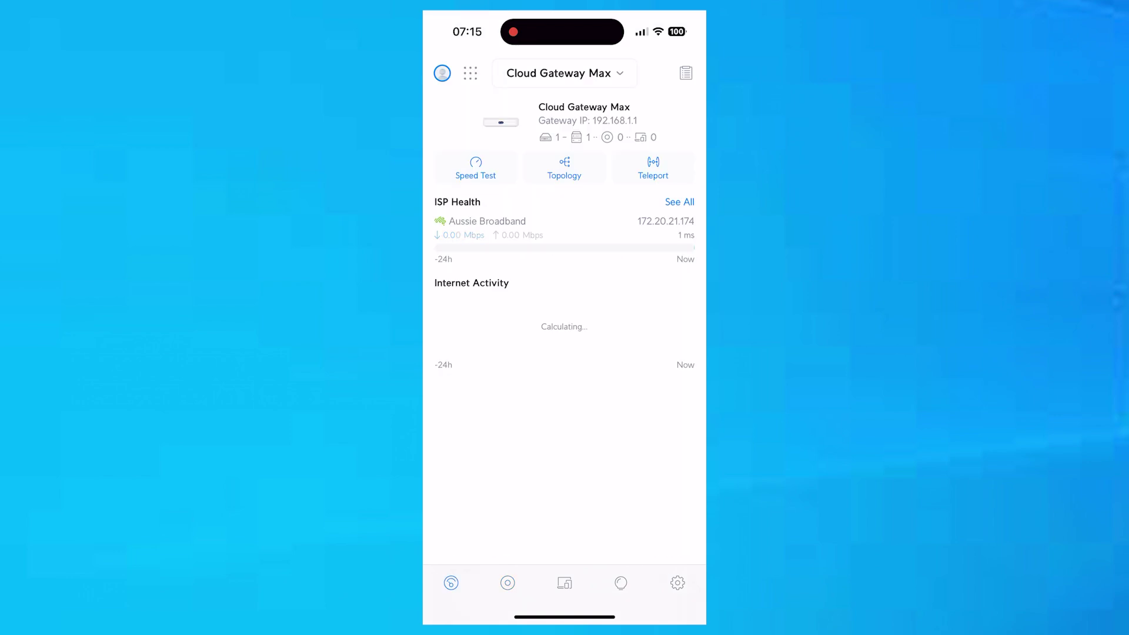
left_click(677, 583)
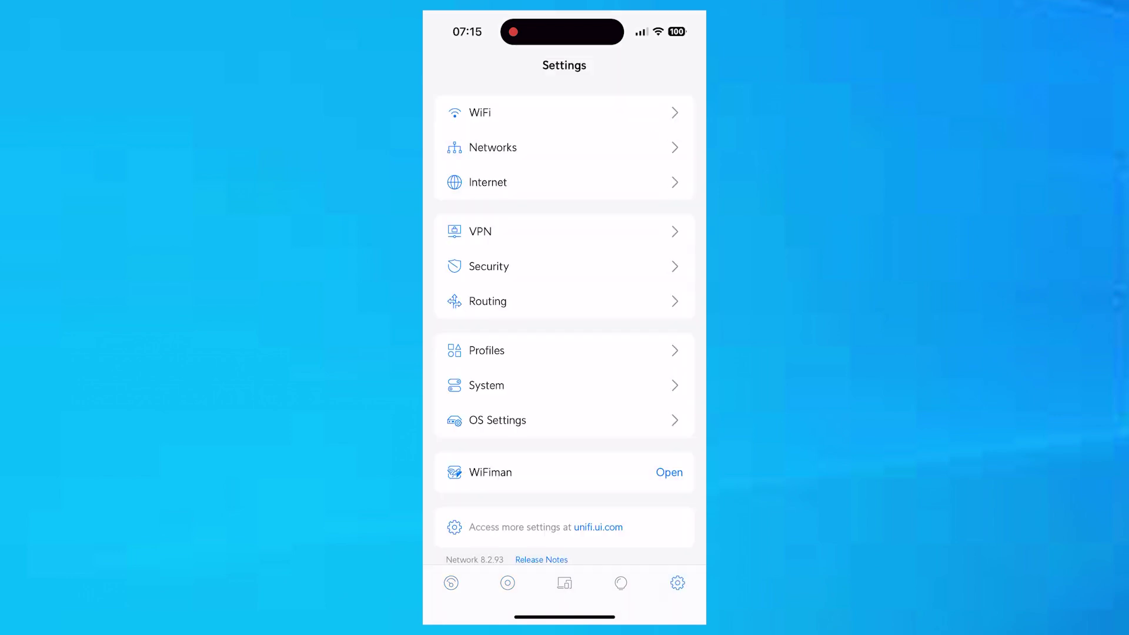
scroll(564, 327, "down", 1)
scroll(565, 327, "up", 1)
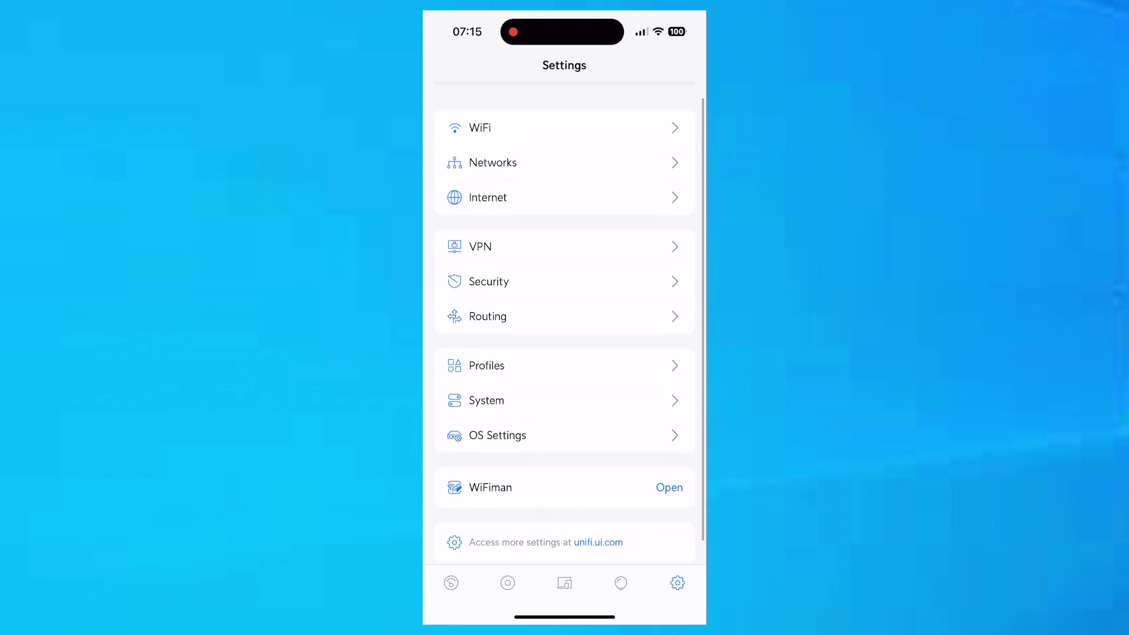
left_click(451, 583)
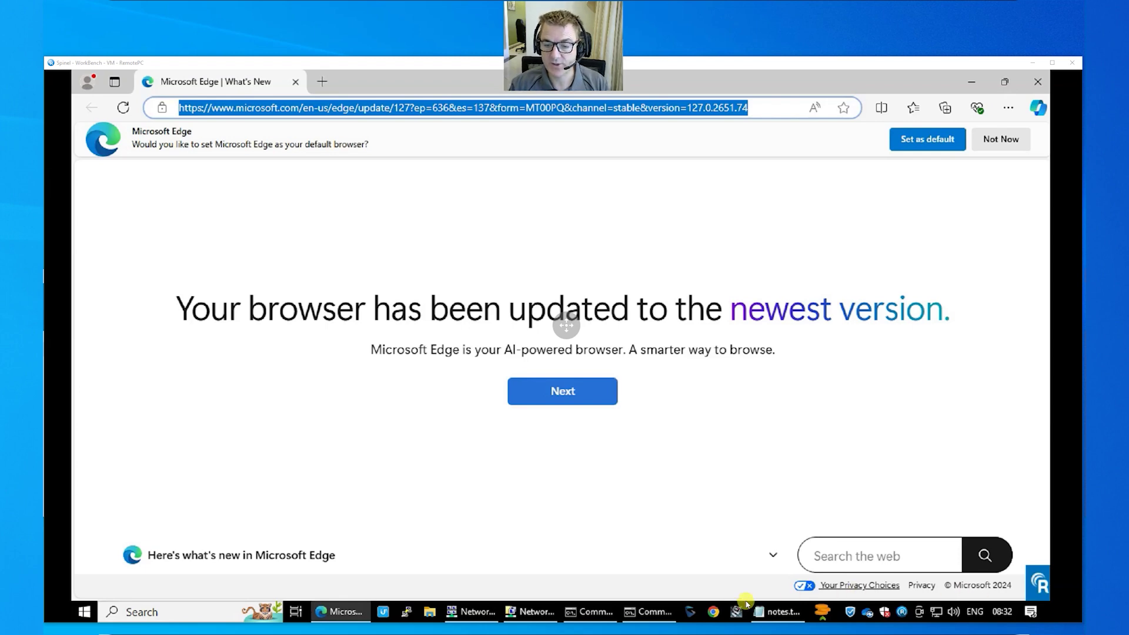
Step: Review the earlier ipconfig output showing gateway 192.168.1.1, then close that Command Prompt window
left_click(657, 617)
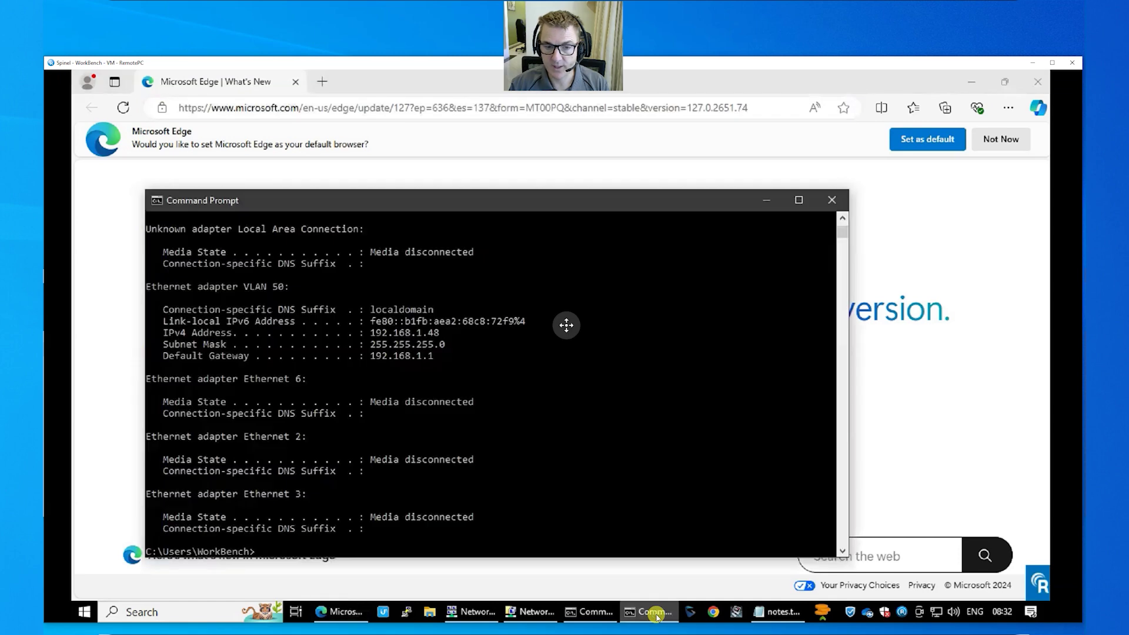
left_click(638, 427)
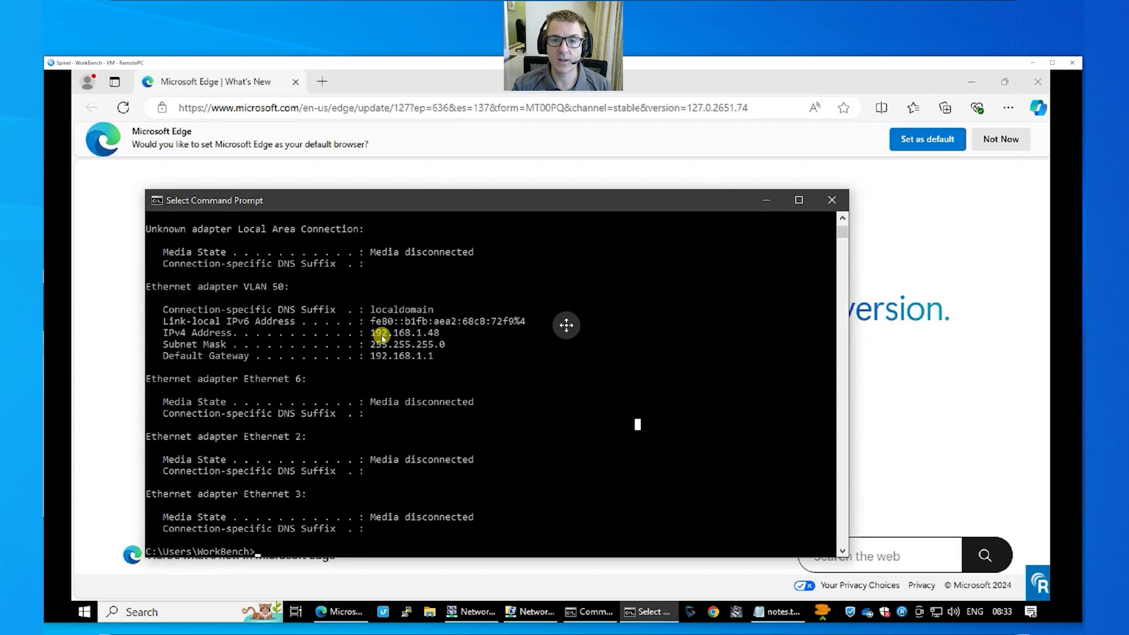
left_click(305, 112)
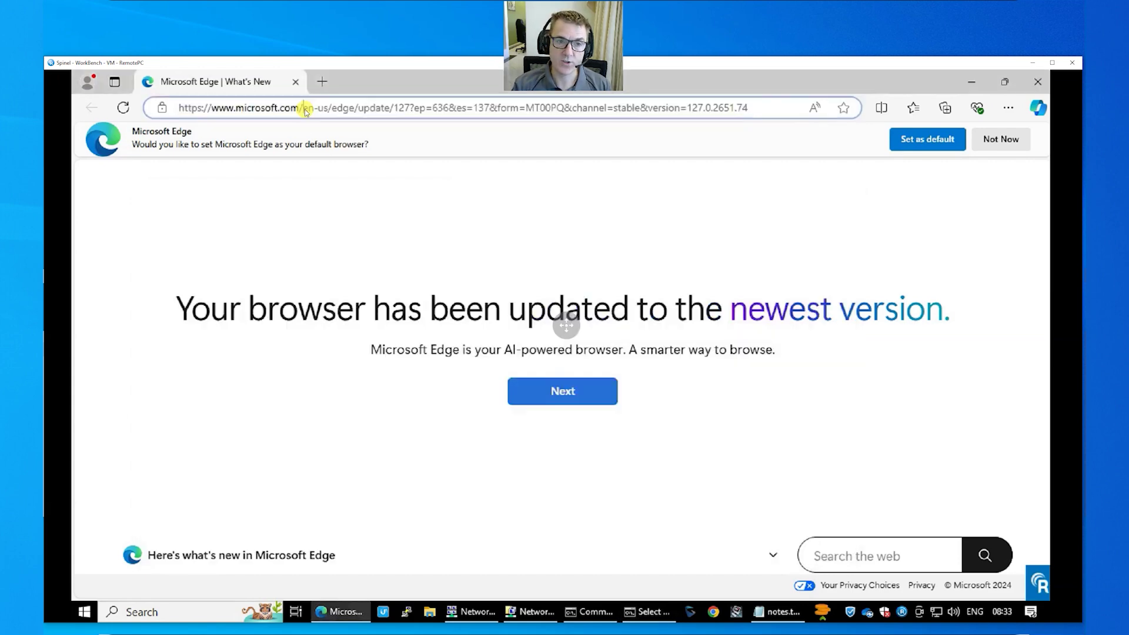
left_click(306, 112)
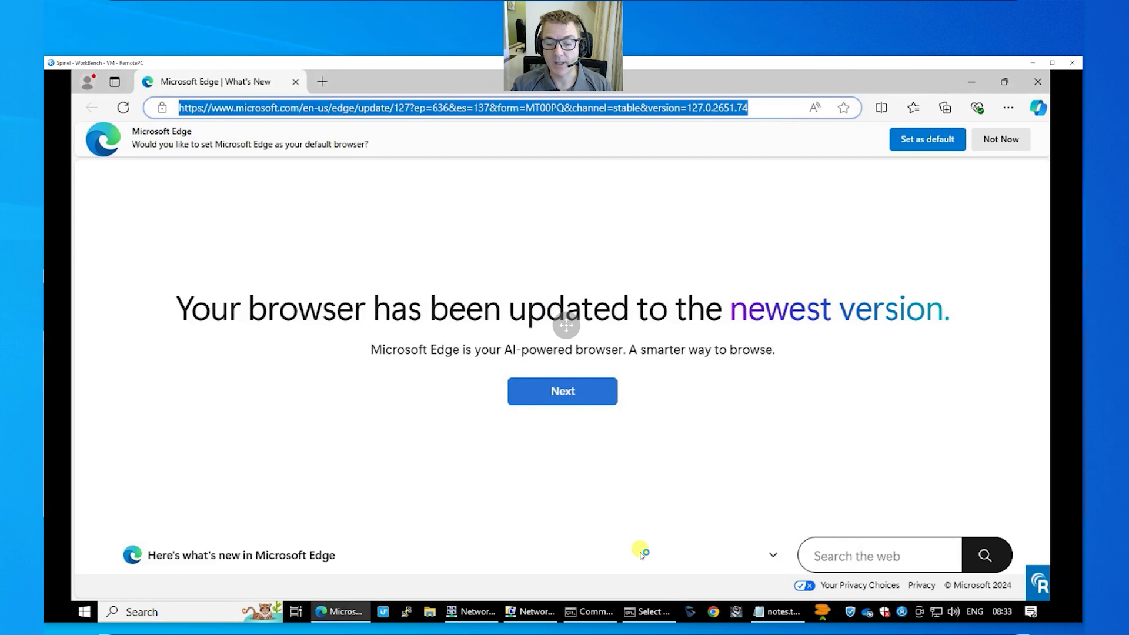
left_click(645, 612)
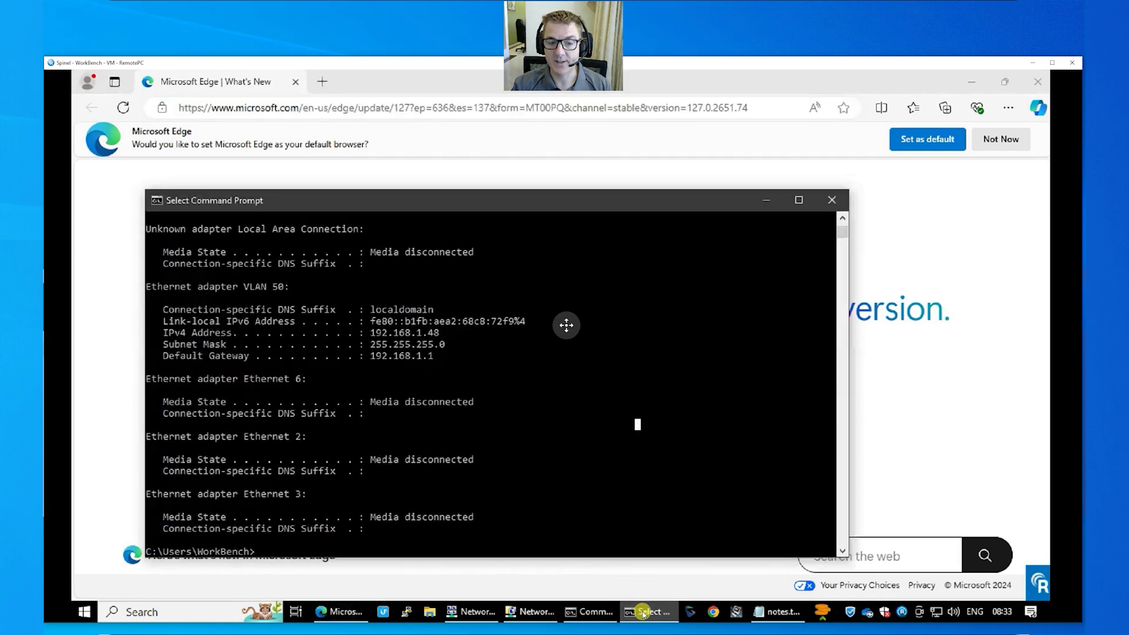
left_click(594, 447)
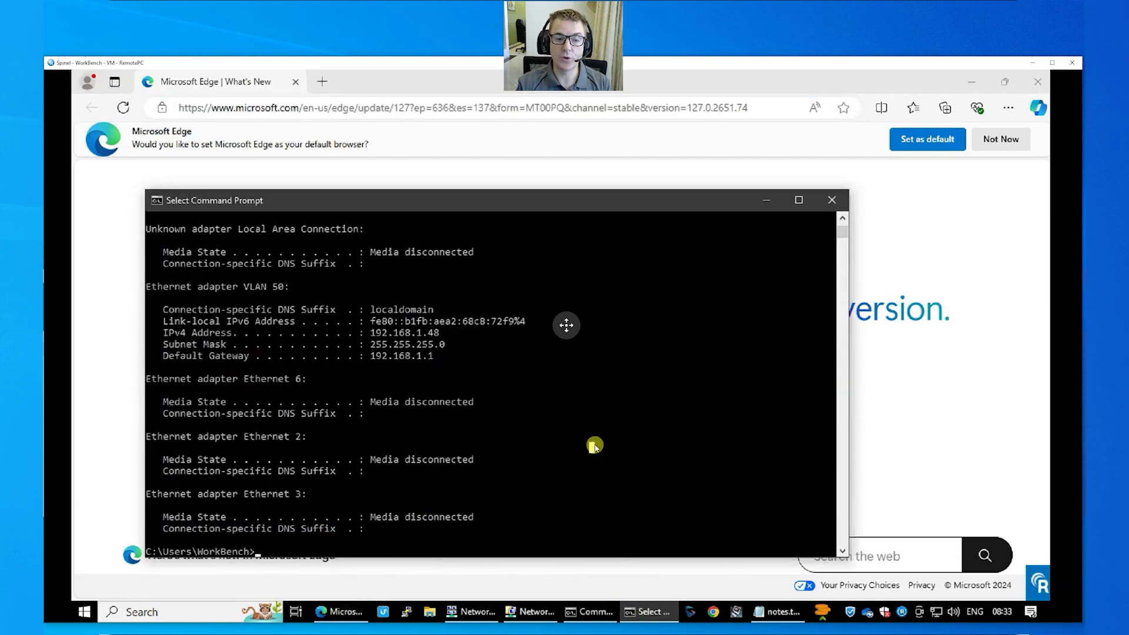
left_click(832, 201)
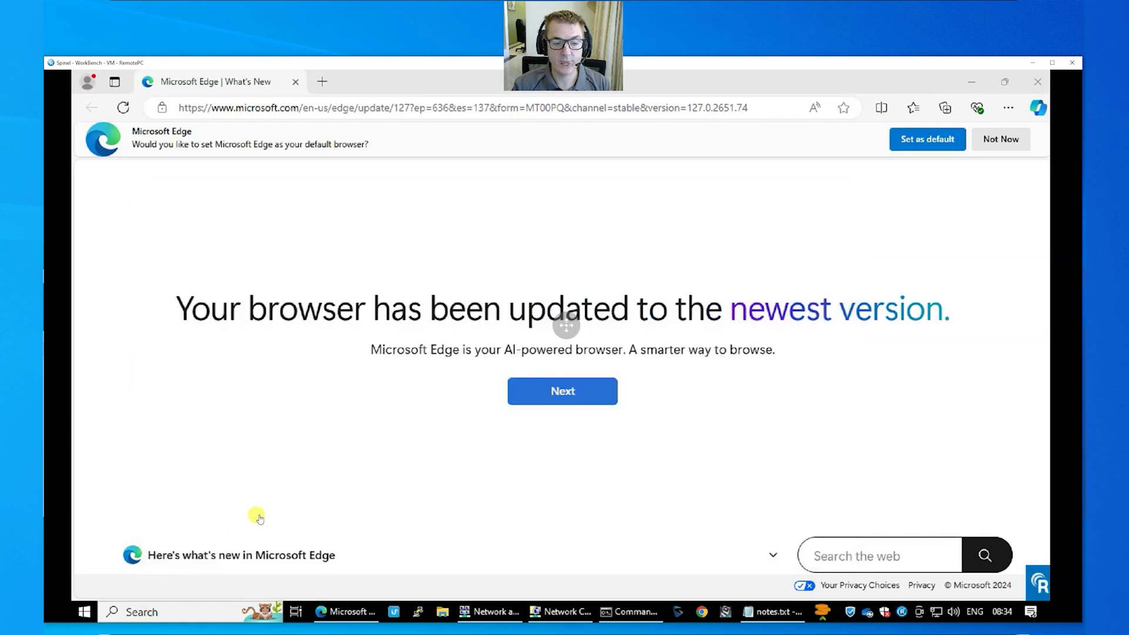
Step: Launch a new Command Prompt, run ipconfig, and highlight the 192.168.1.1 default gateway
left_click(150, 614)
type("cmd")
key("Return")
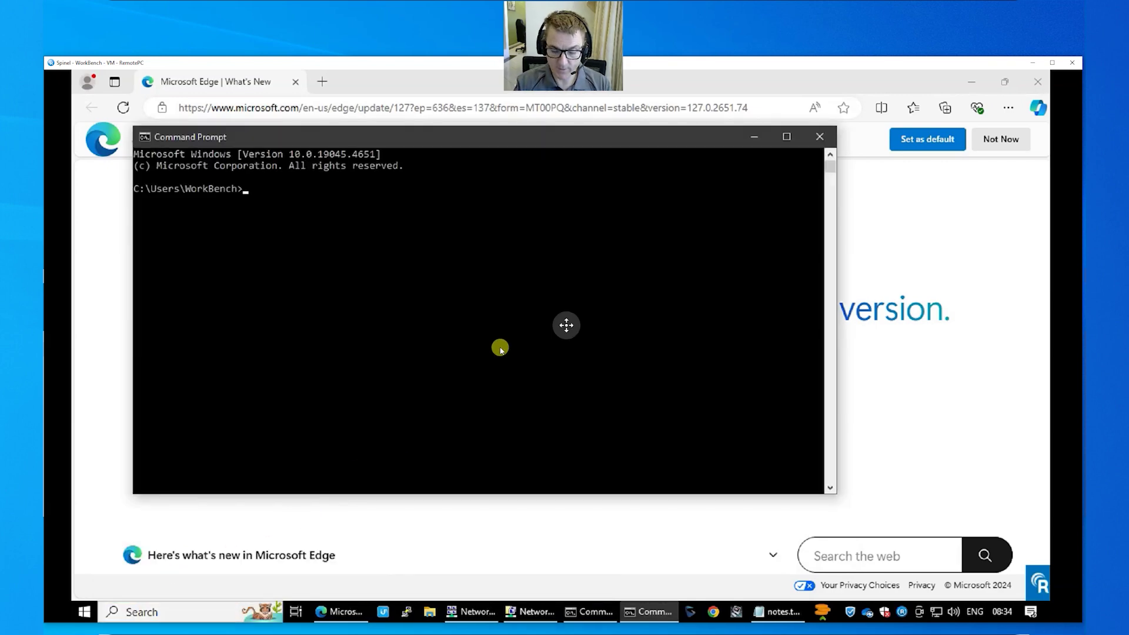
type("ipconfig")
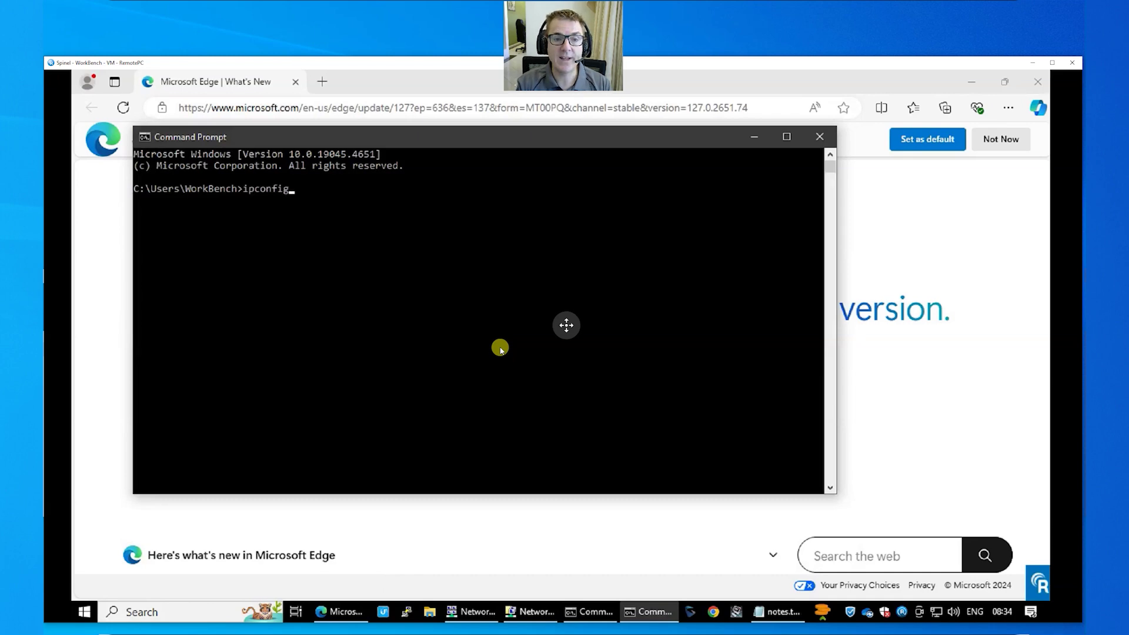
key("Return")
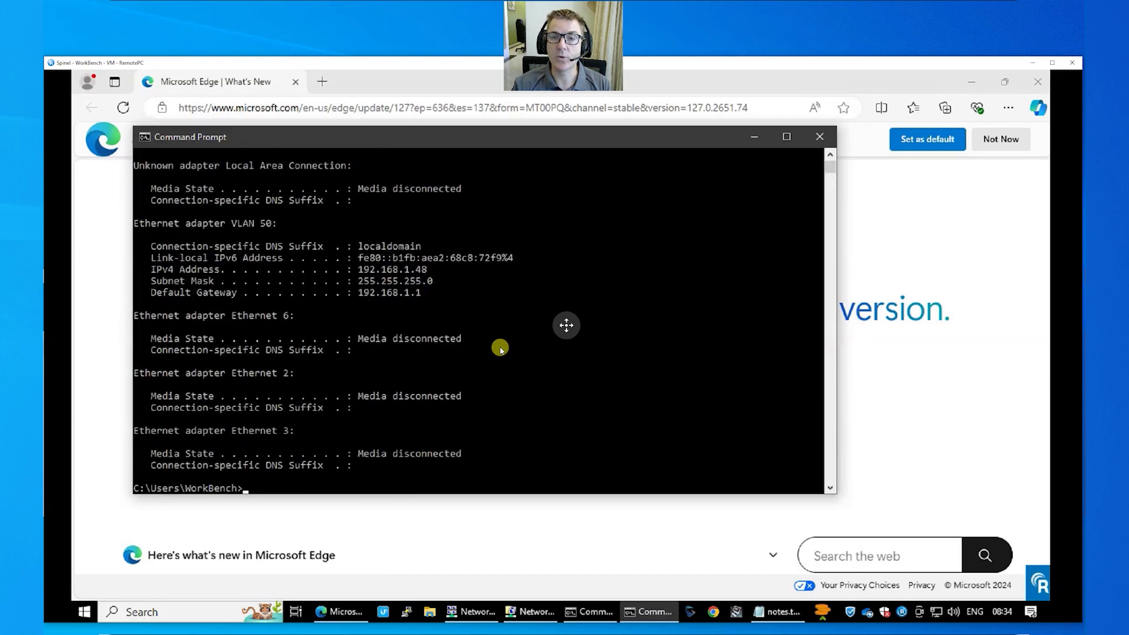
left_click_drag(568, 139, 618, 136)
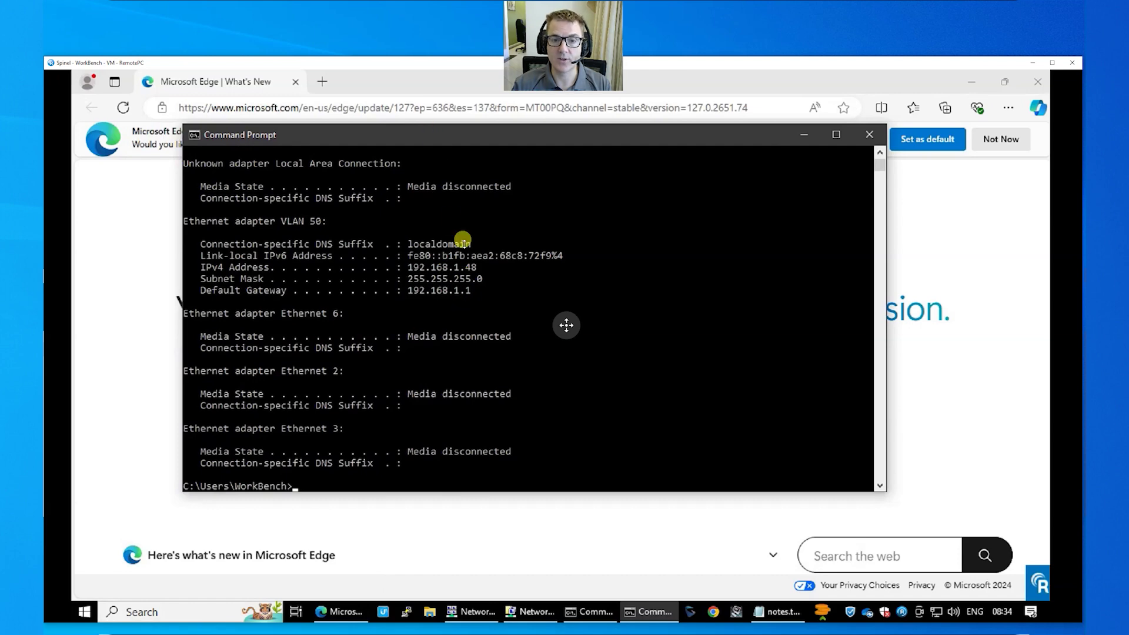
left_click_drag(475, 291, 411, 290)
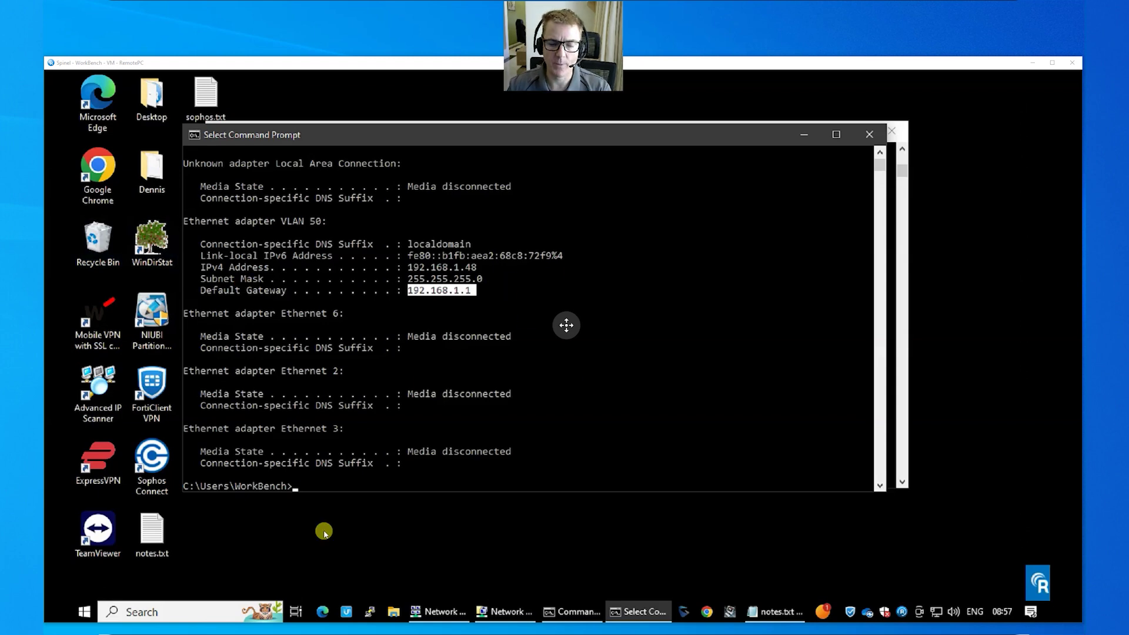
Step: Browse to 192.168.1.1 in Edge and proceed past the certificate warning
left_click(322, 613)
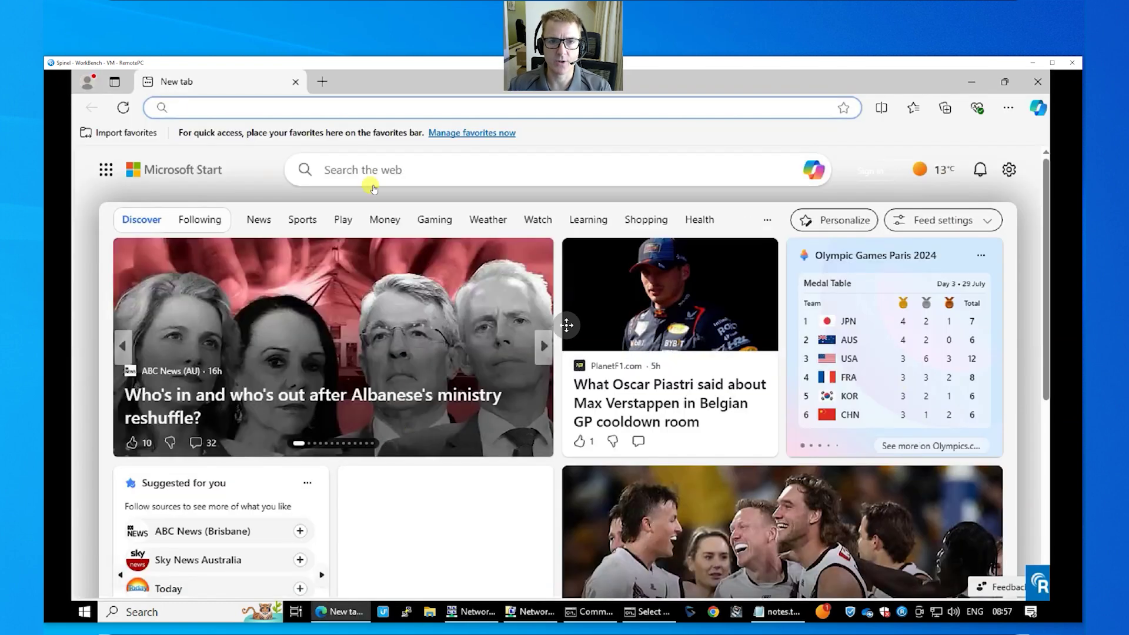
left_click(339, 107)
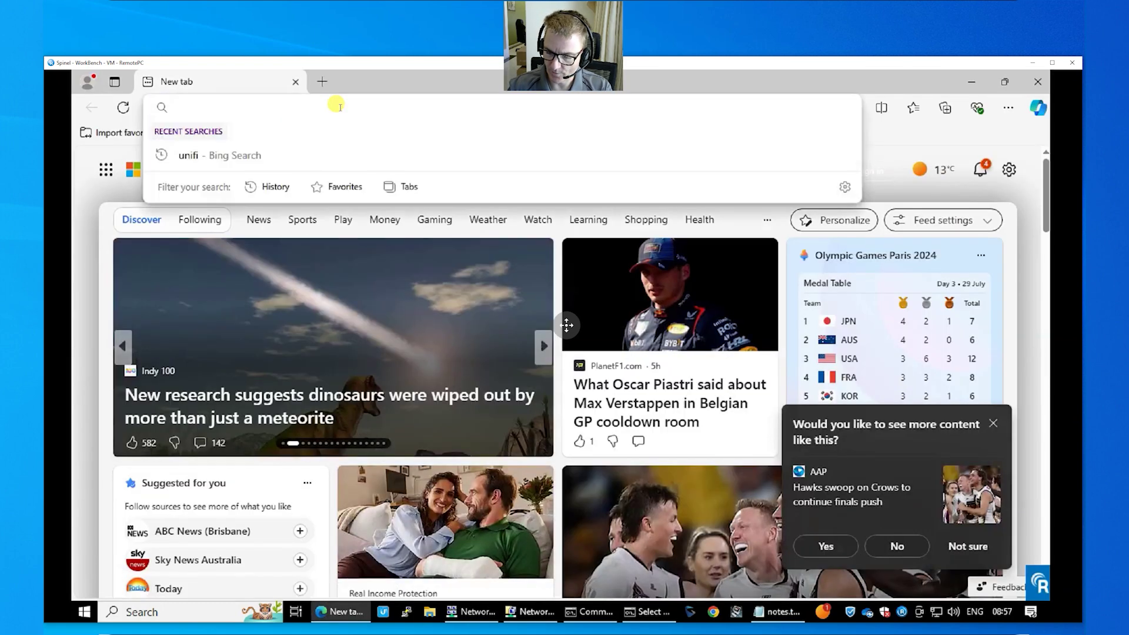
type("192.168.1.1")
key("Return")
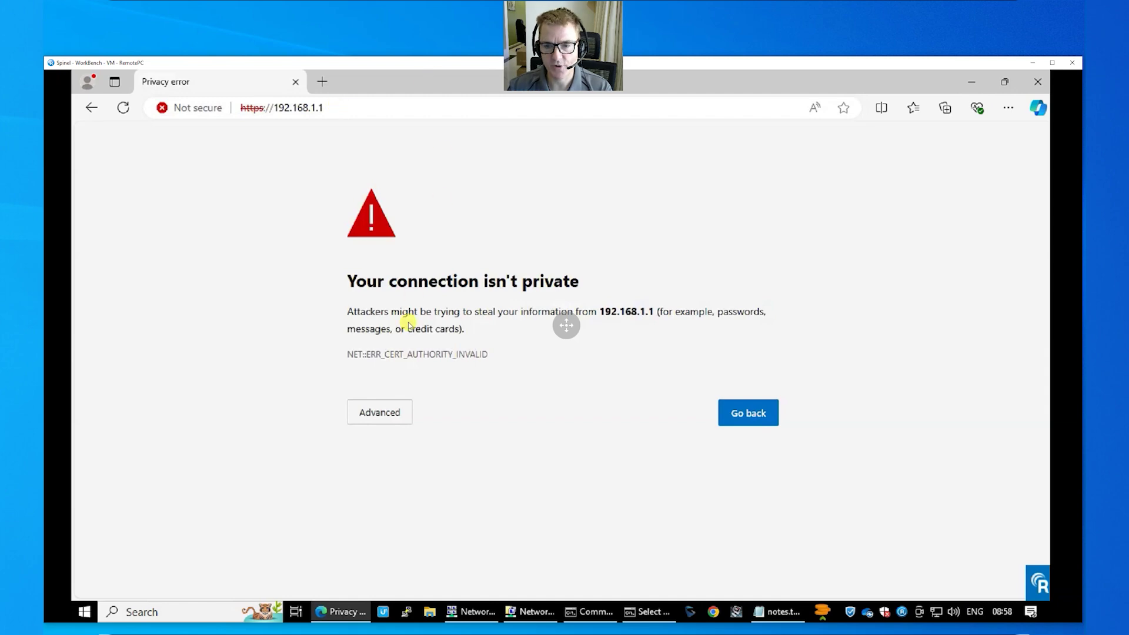
left_click(383, 410)
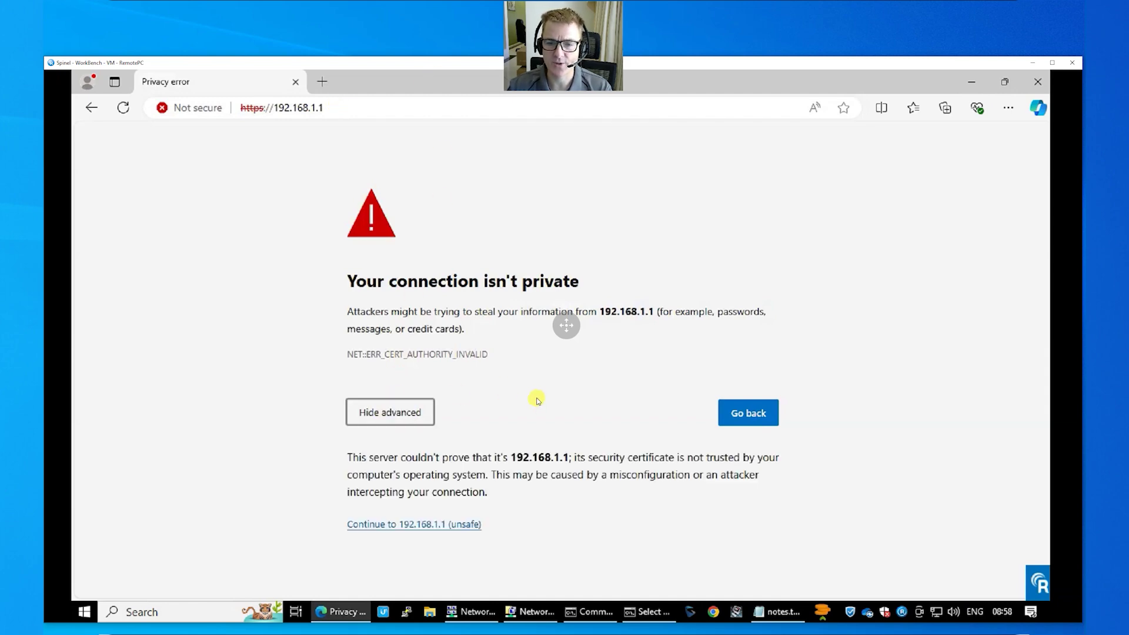
left_click(424, 526)
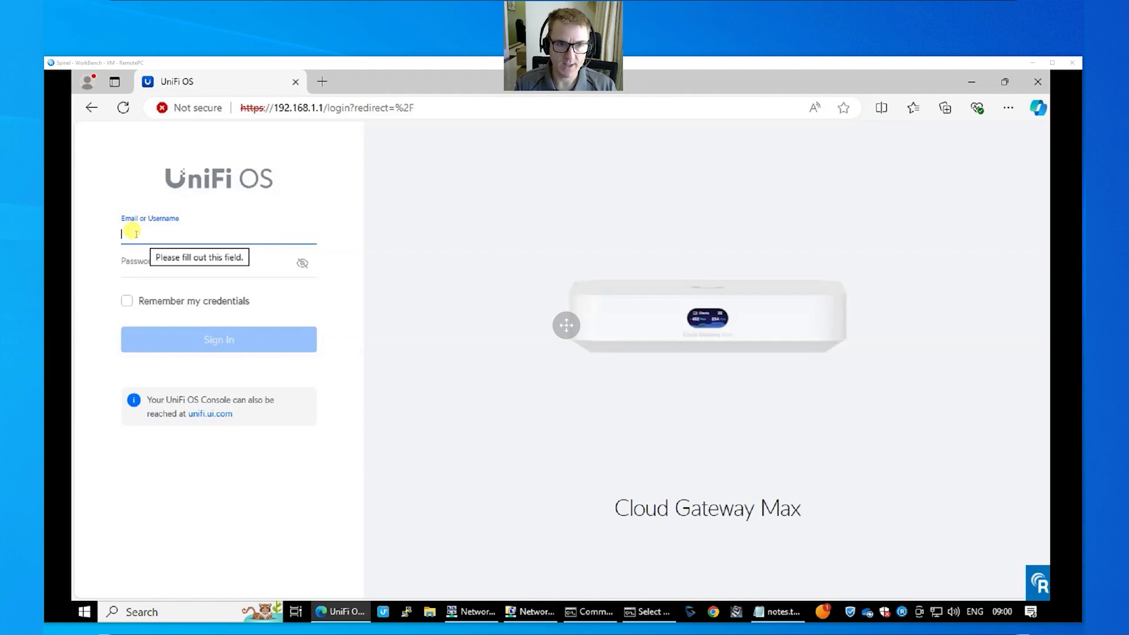
Step: Sign in to the gateway console with the account e-mail, password and authenticator code
left_click(136, 234)
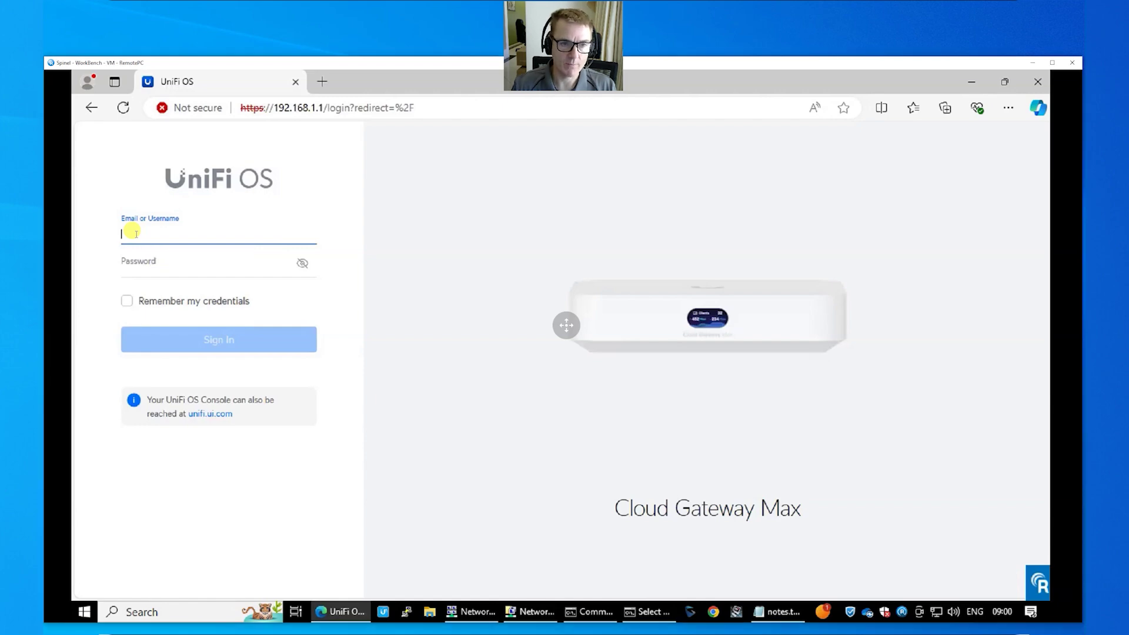
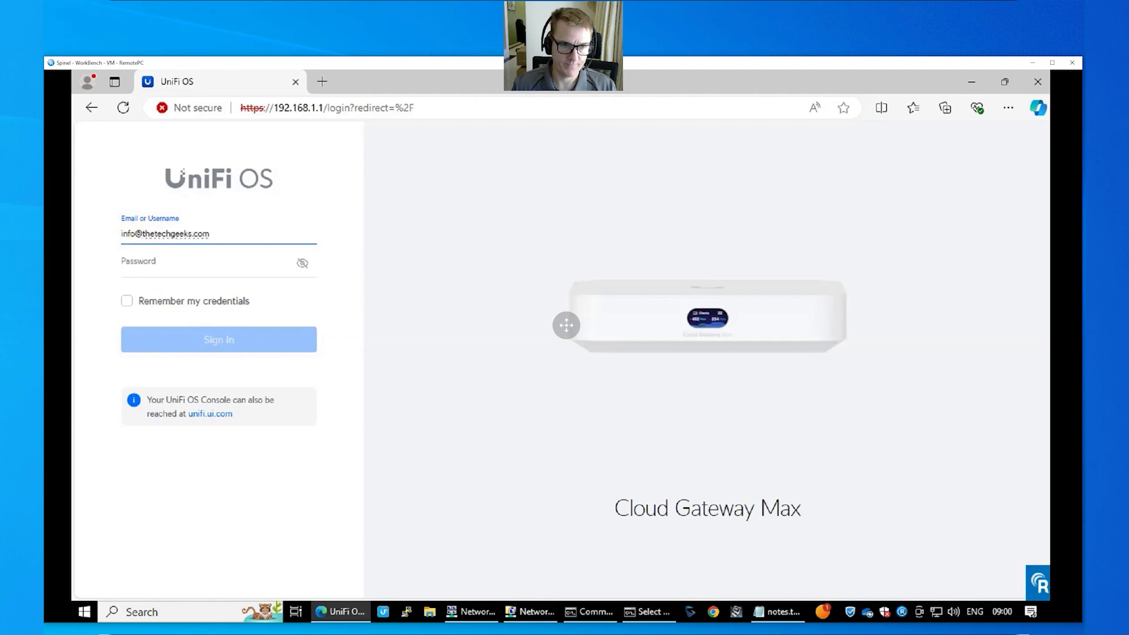
left_click(197, 267)
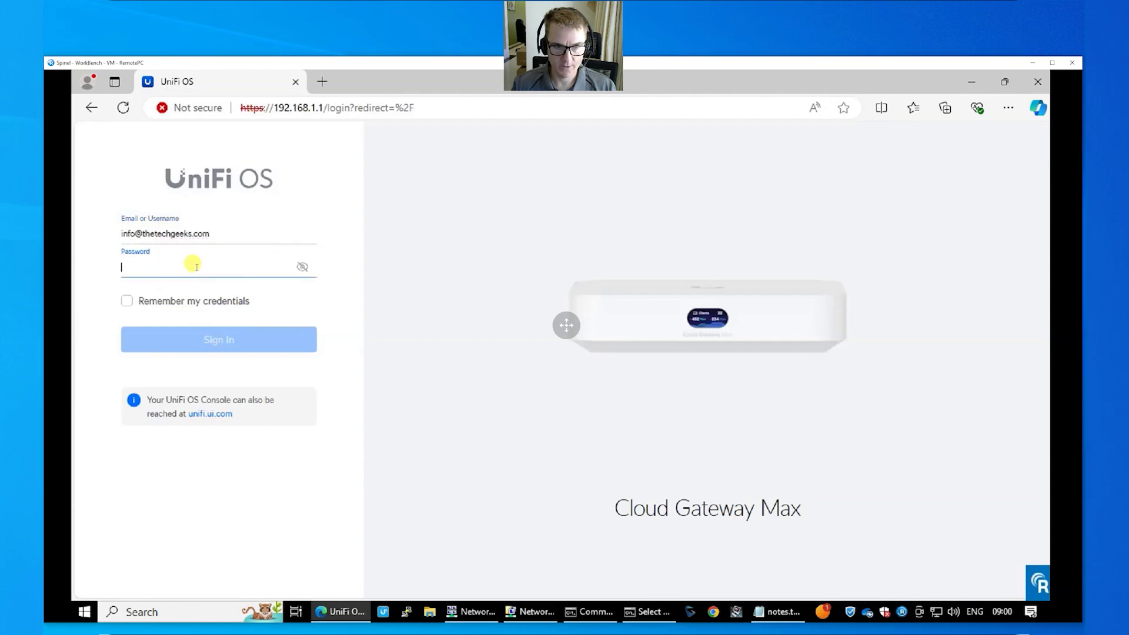
key("ctrl+v")
left_click(198, 343)
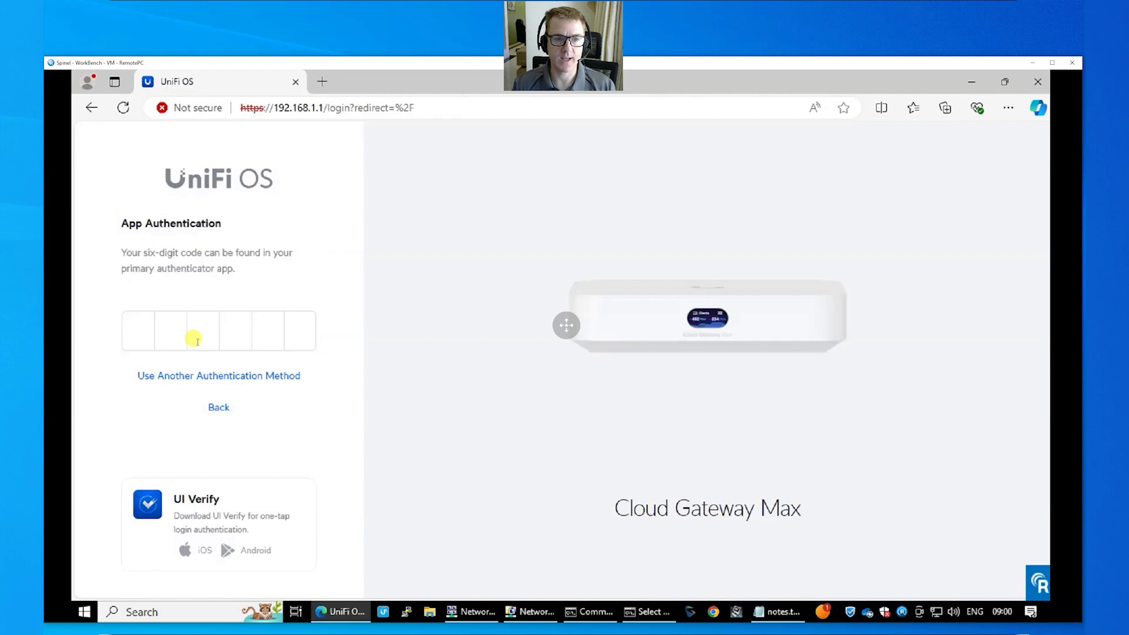
left_click(135, 338)
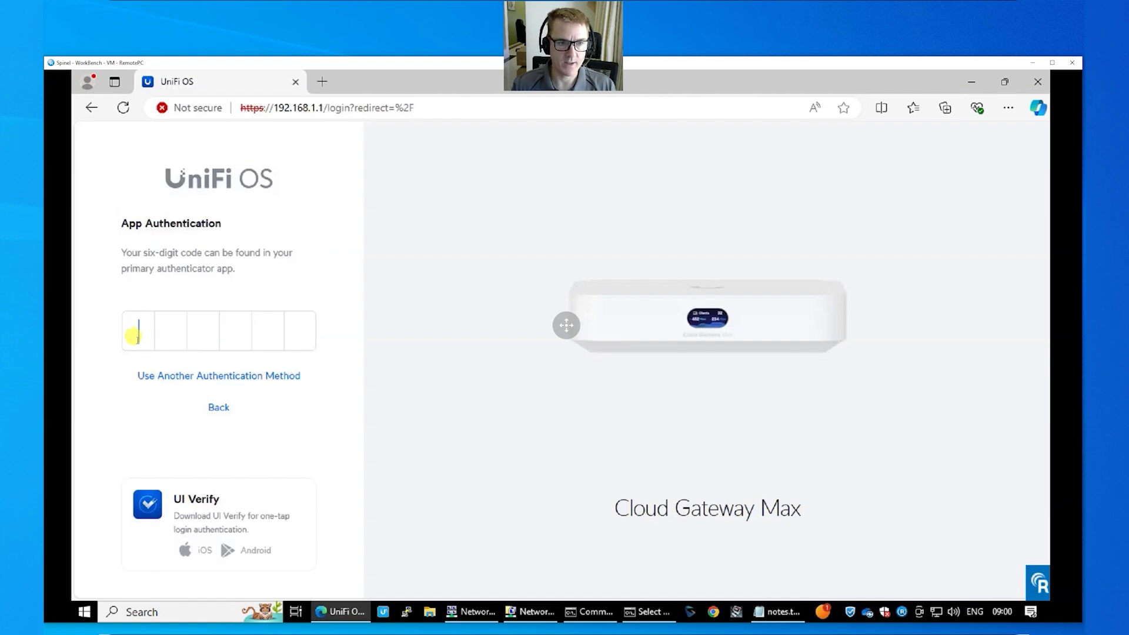
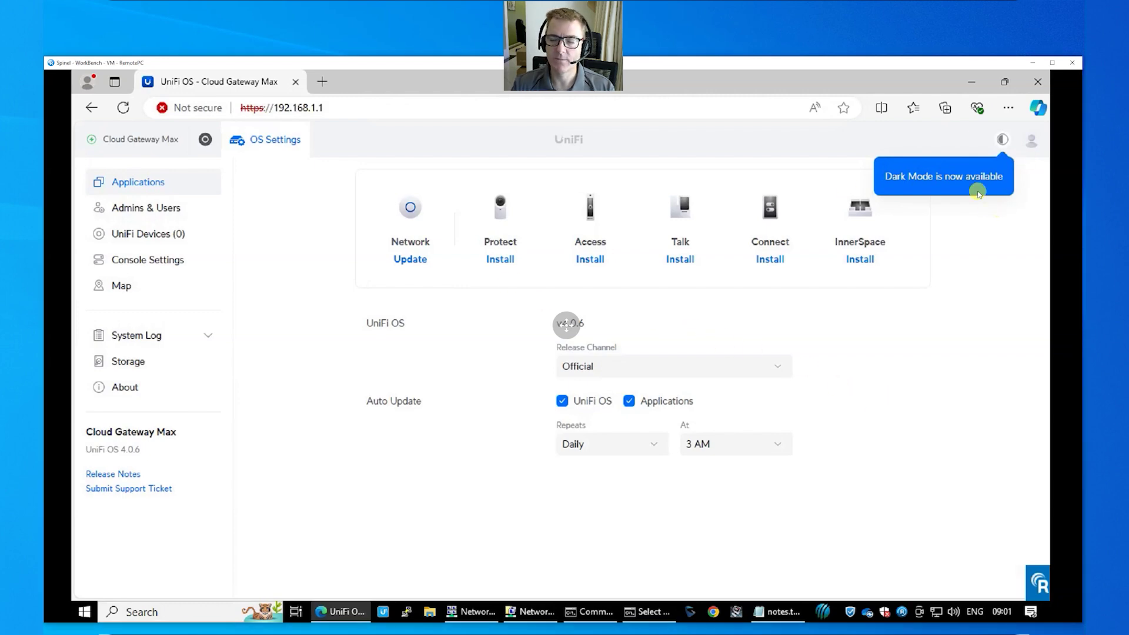
Step: Close the 'Dark Mode is now available' popup
left_click(1003, 162)
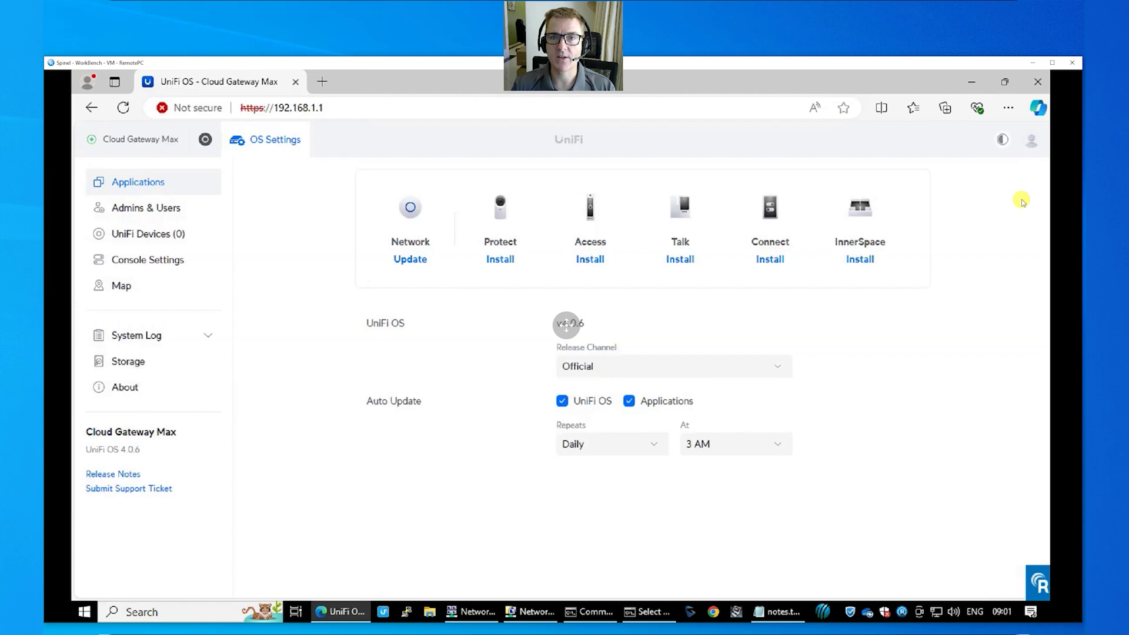
Step: Open a new Edge tab and go to unifi.ui.com
left_click(323, 82)
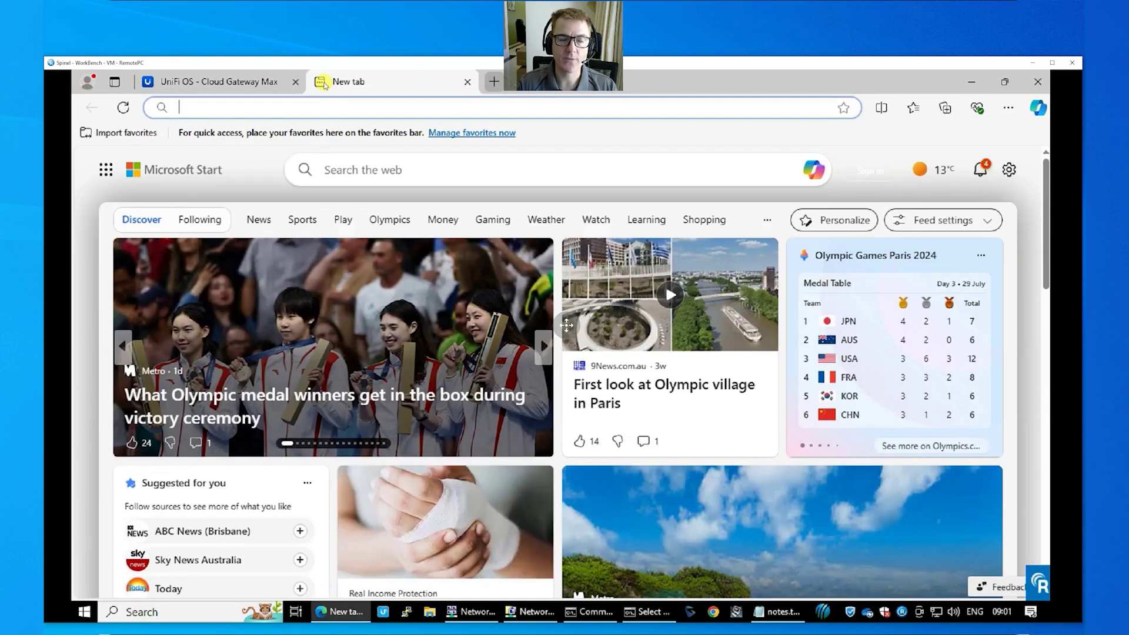
type("u")
key("BackSpace")
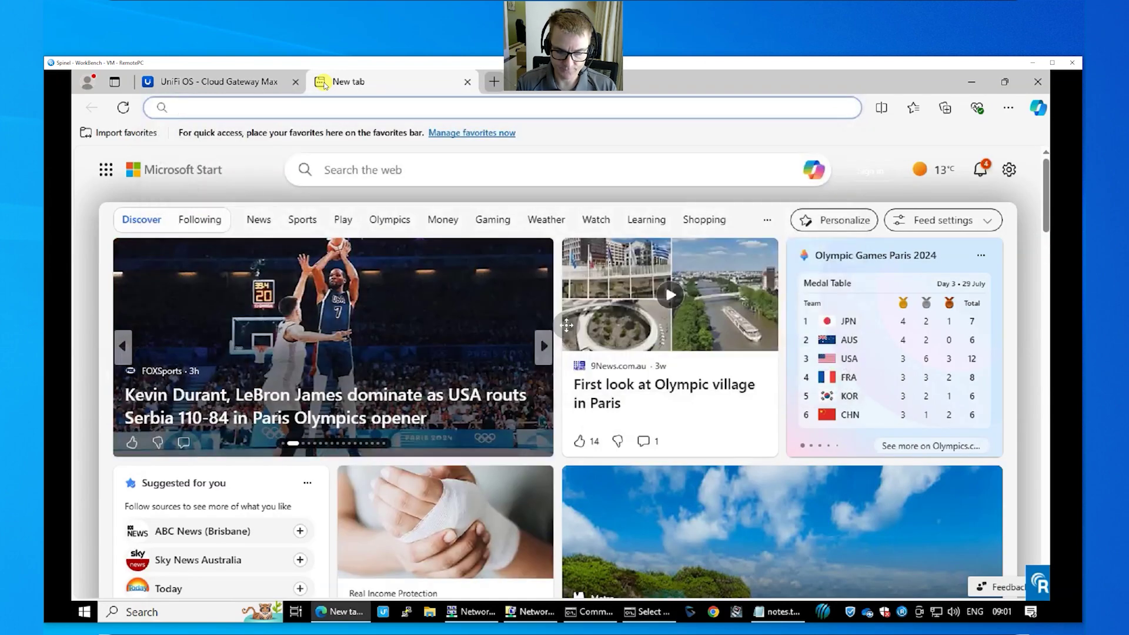
type("unifi")
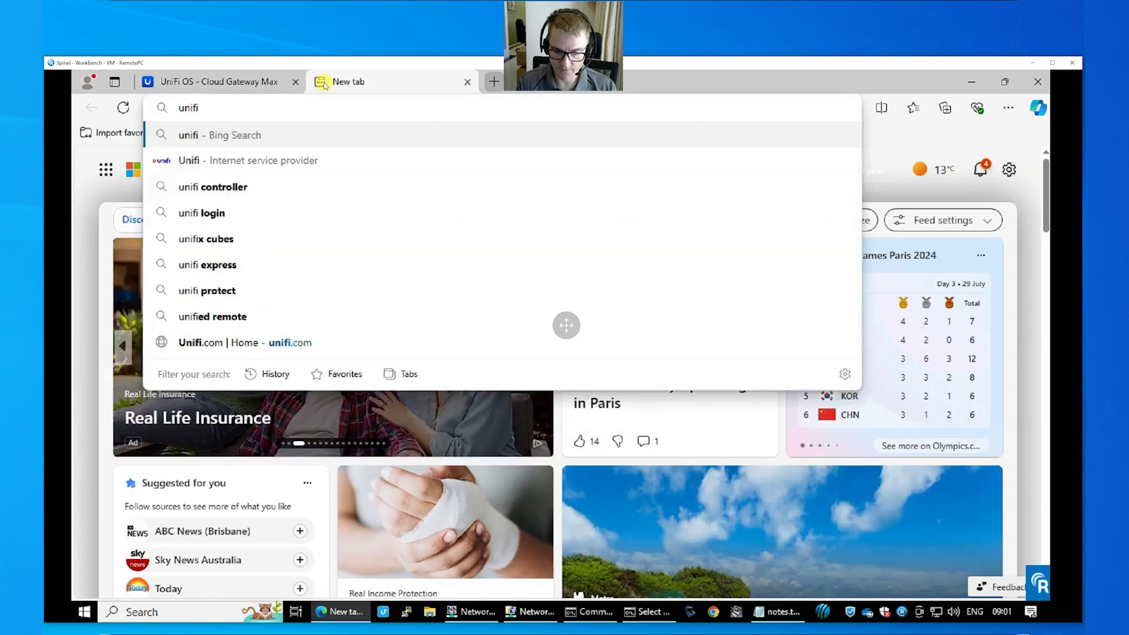
type(".ui.com")
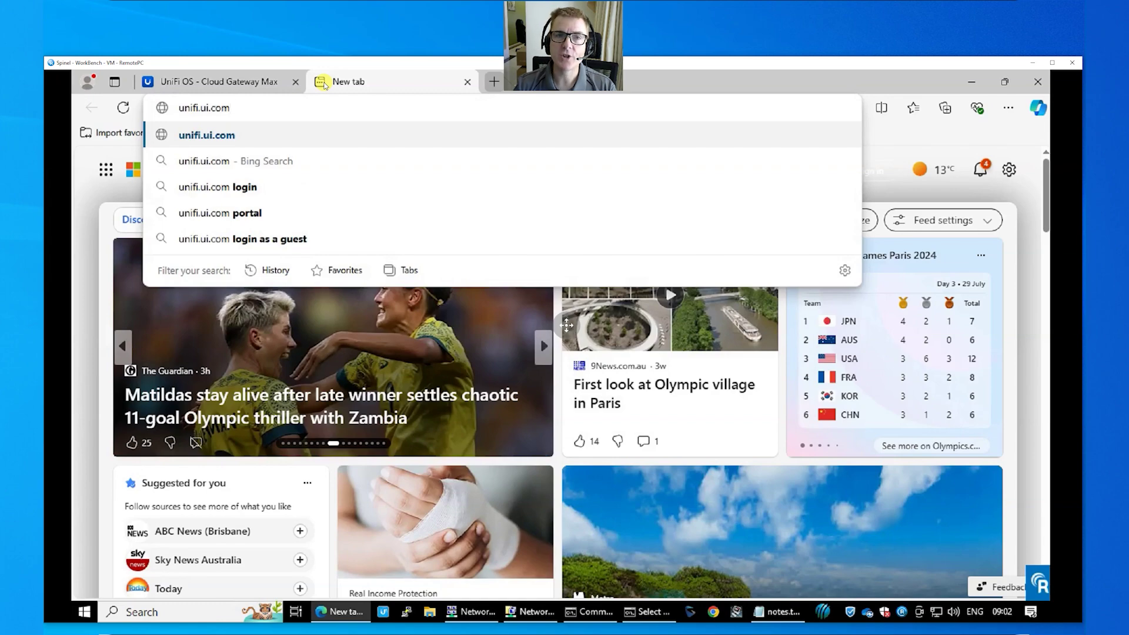
key("Return")
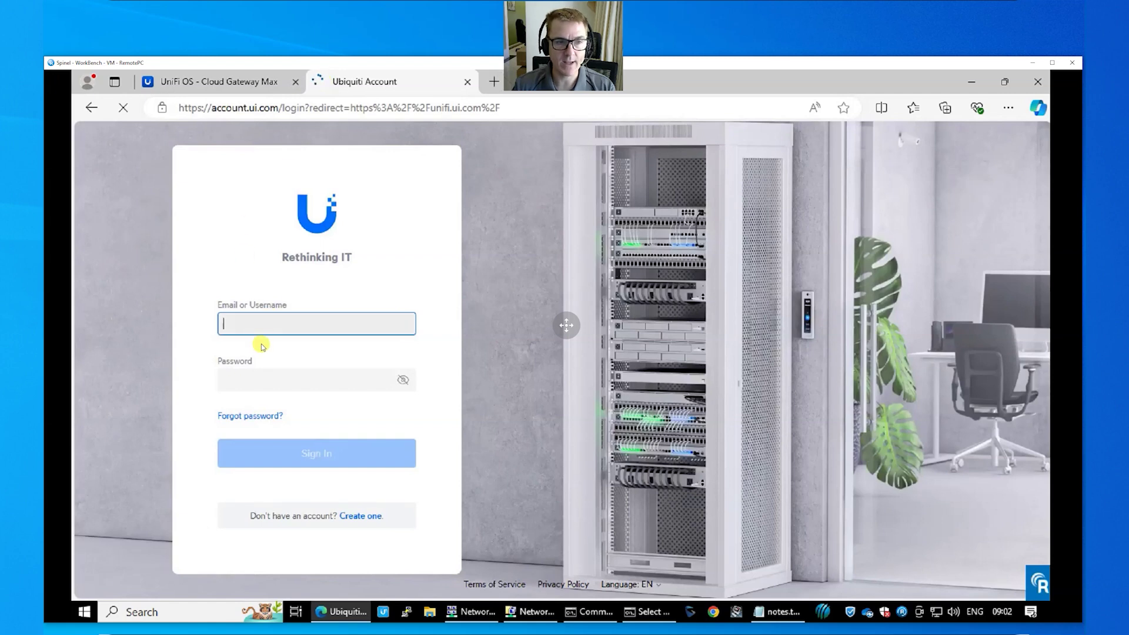
Step: Log in to the Ubiquiti Account with the saved e-mail, password and 2FA code, declining password saving
left_click(267, 324)
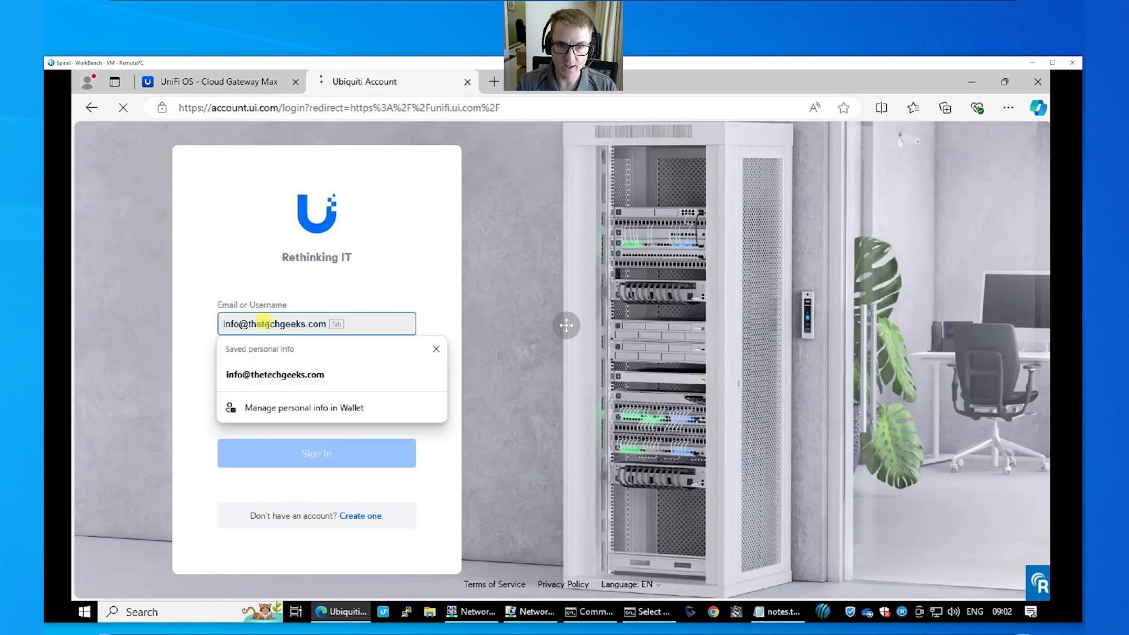
left_click(269, 374)
left_click(274, 377)
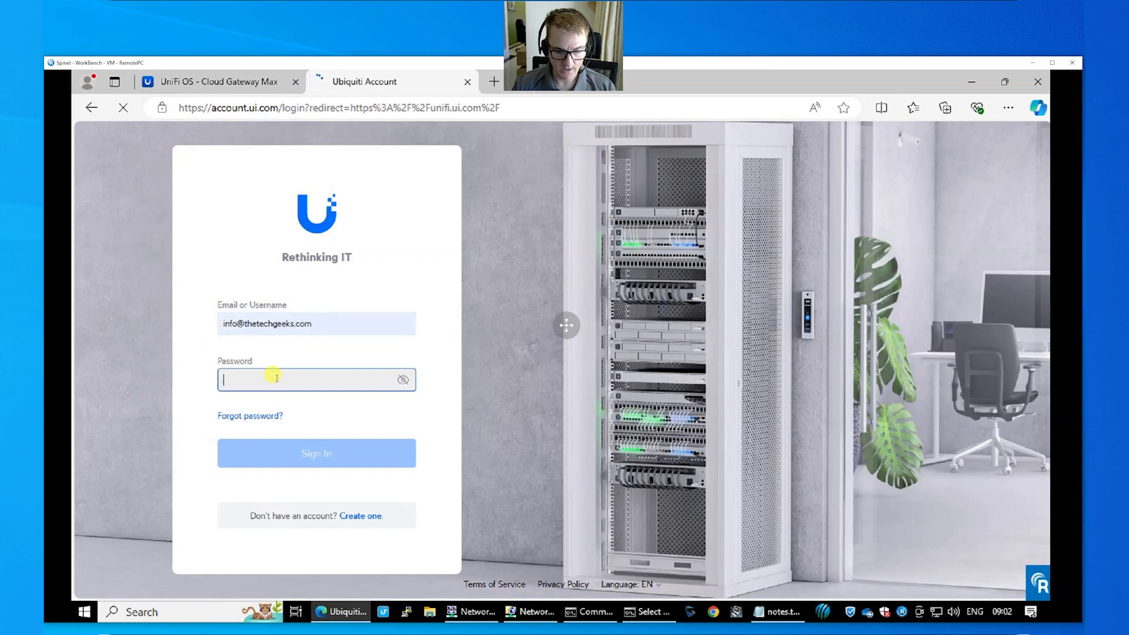
key("ctrl+v")
left_click(288, 451)
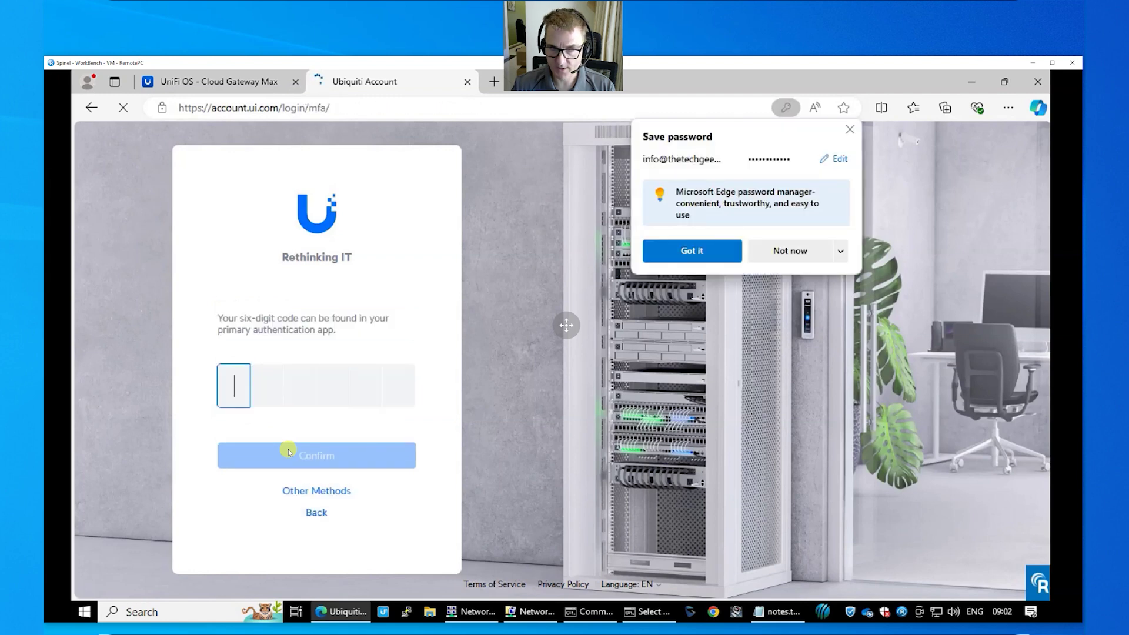
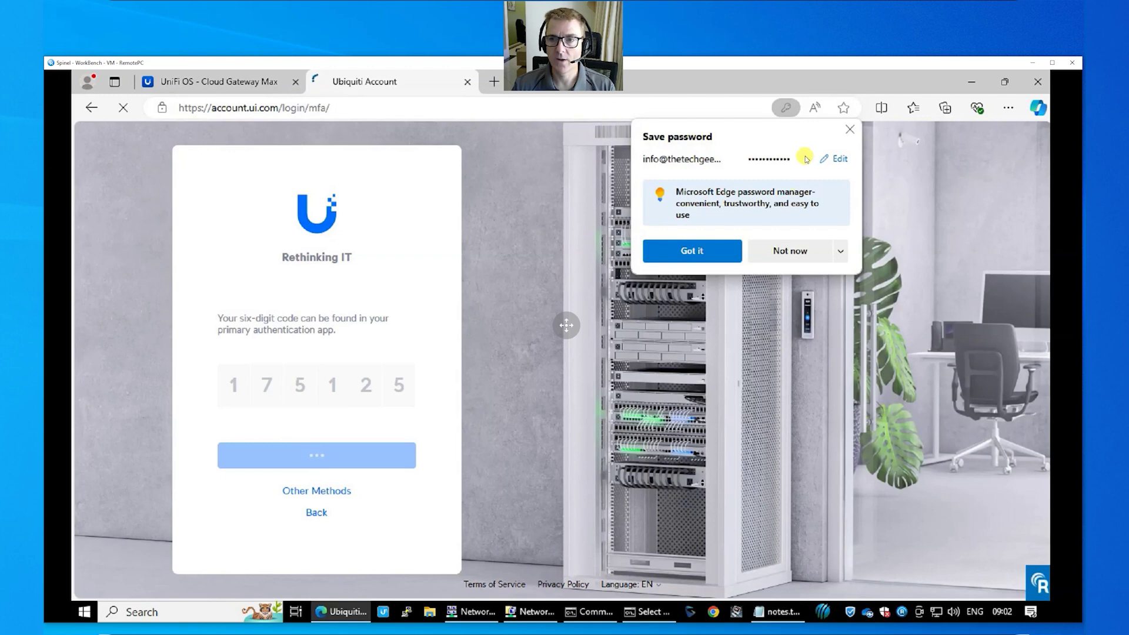
left_click(850, 130)
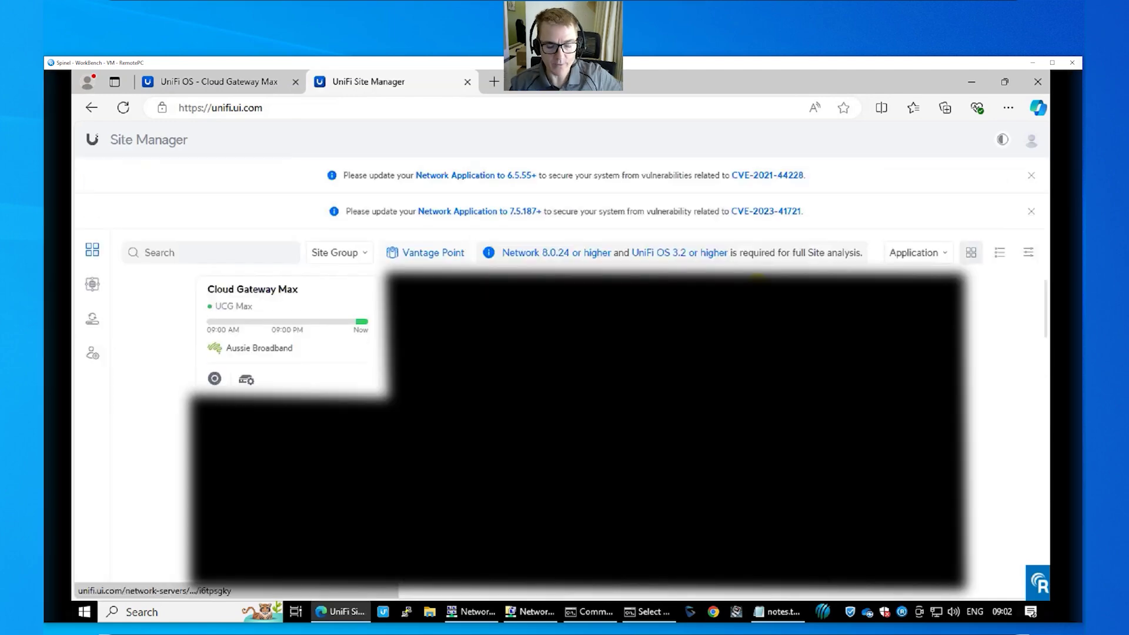
Step: Dismiss the 6.5.55+ and 7.5.187+ update warnings and open the Cloud Gateway Max's Network dashboard
left_click(1035, 176)
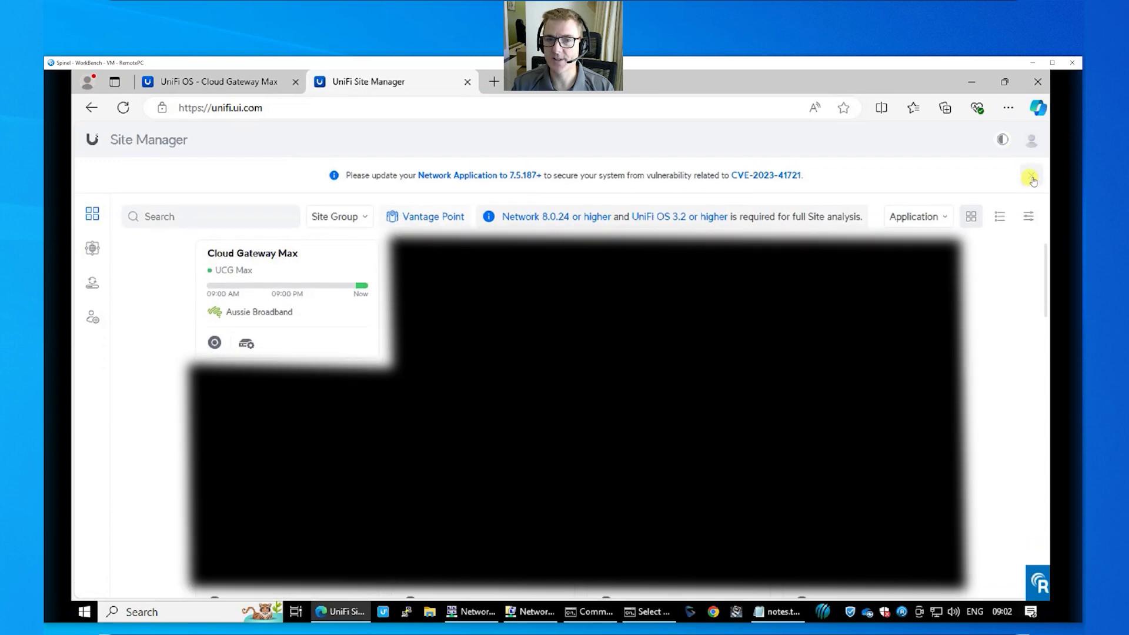
left_click(1032, 178)
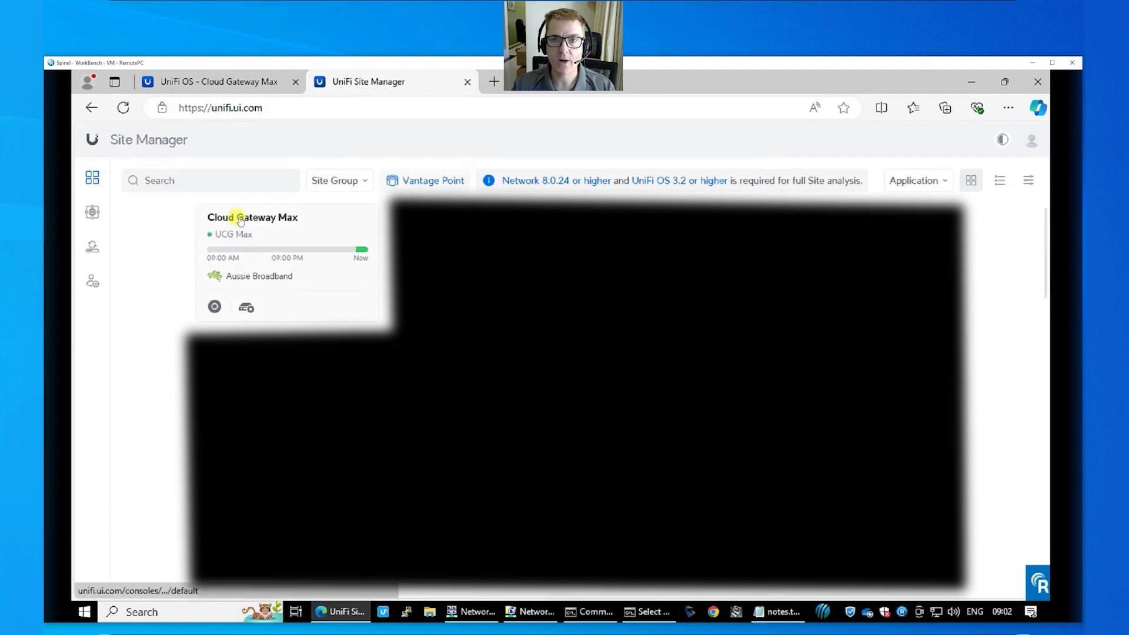
left_click(240, 219)
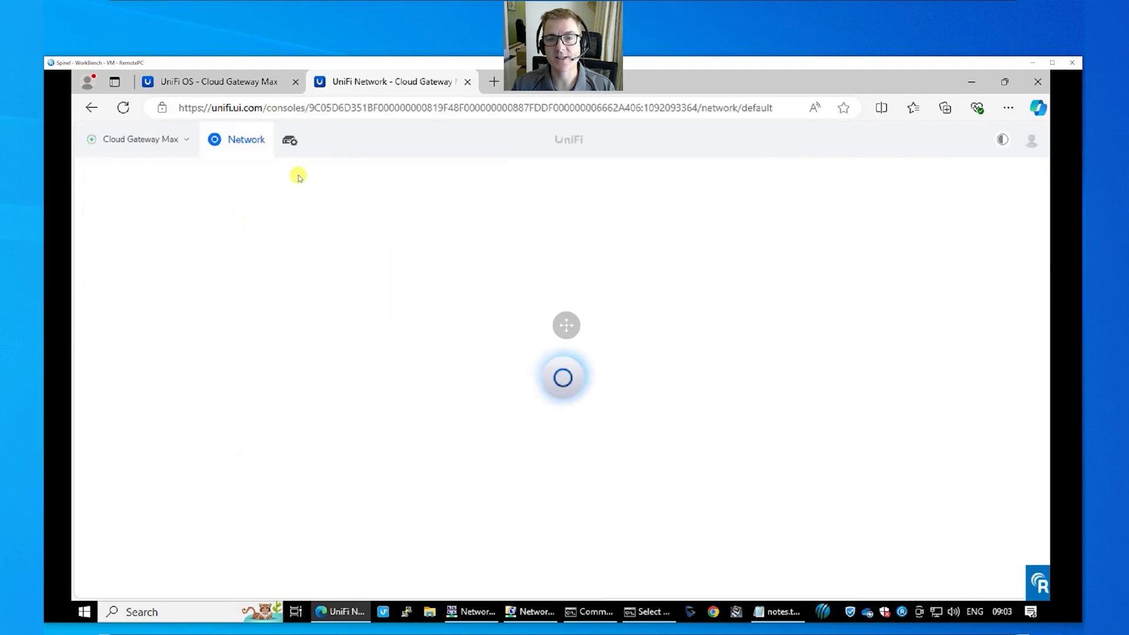
Step: Switch back to the local 192.168.1.1 console's OS settings
left_click(224, 83)
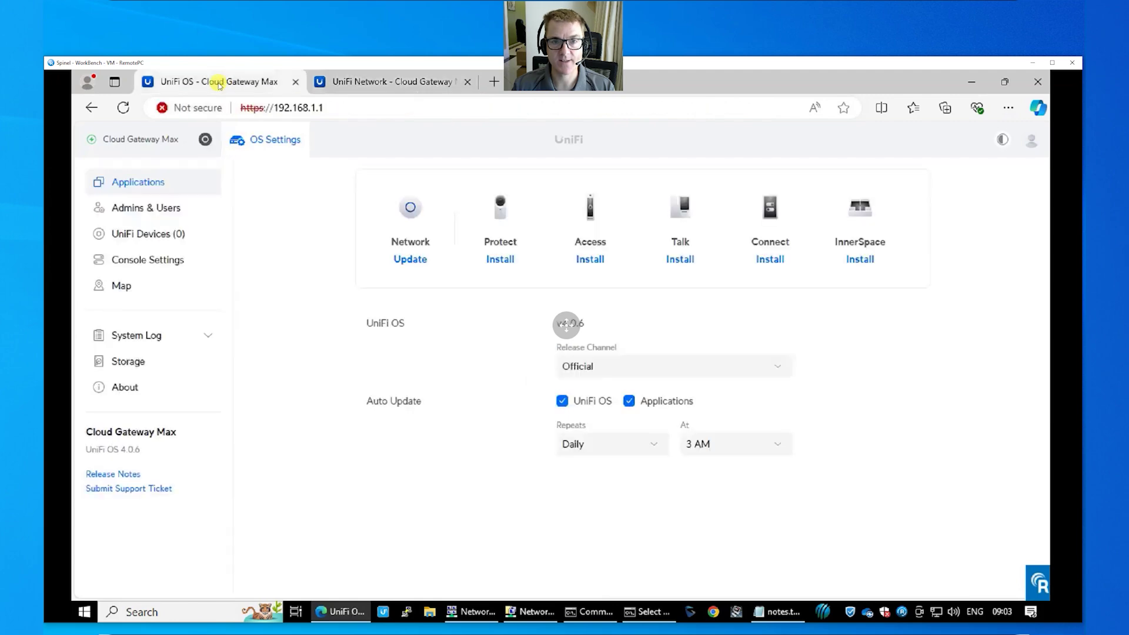
left_click(357, 84)
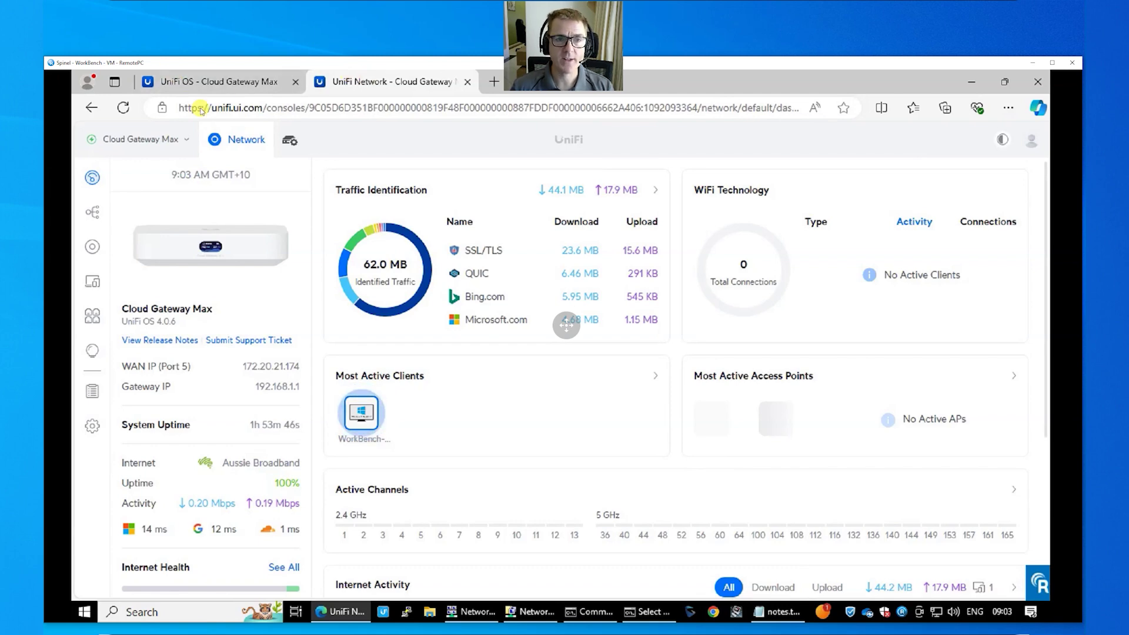
left_click(186, 85)
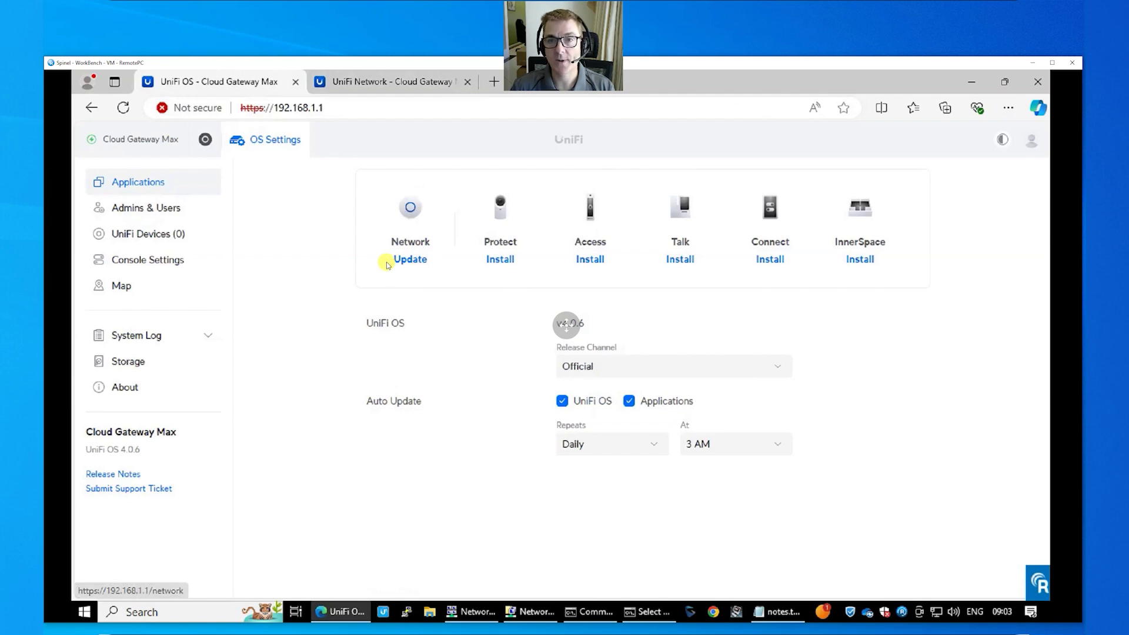
mouse_move(404, 245)
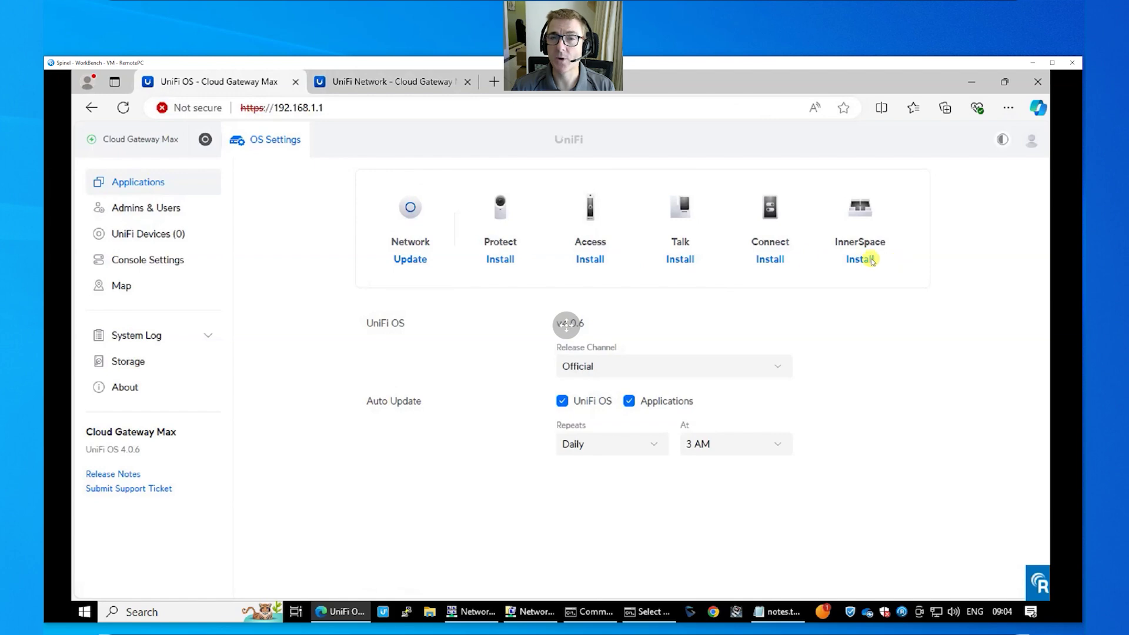
left_click(415, 262)
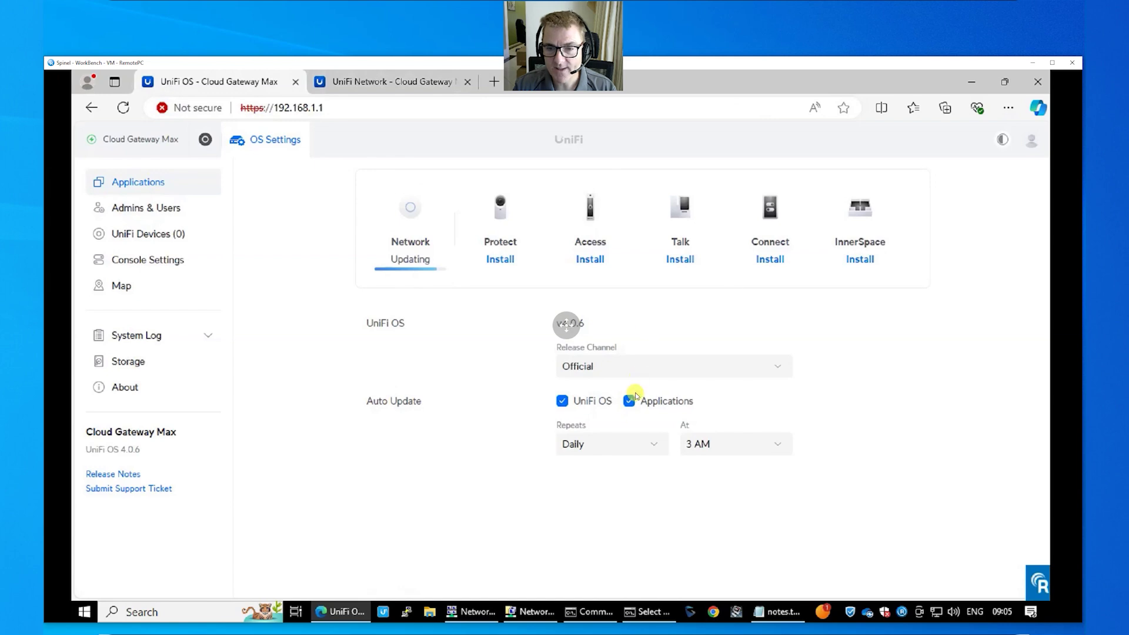
Step: Turn off application auto-updates, queue the Protect install, and go to Admins & Users
left_click(629, 402)
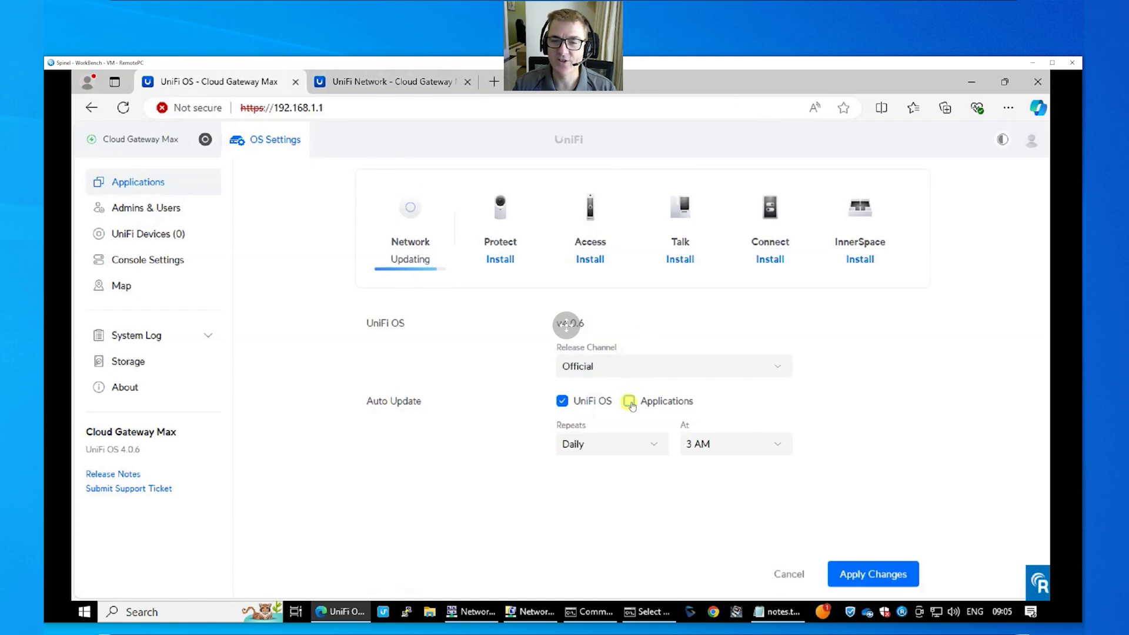
left_click(877, 573)
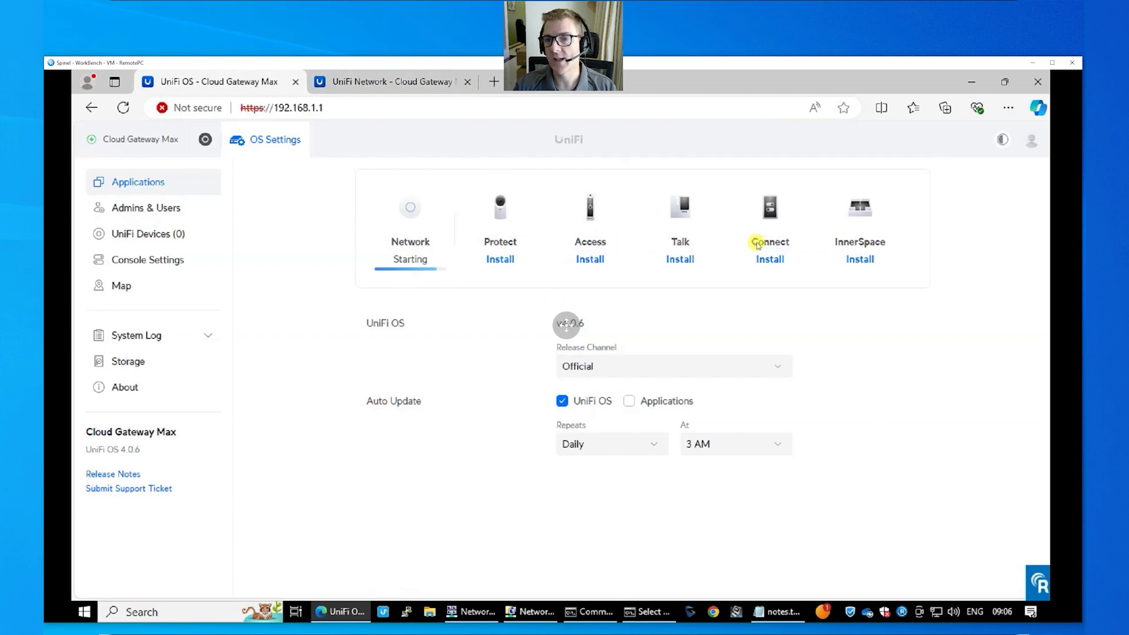
left_click(508, 260)
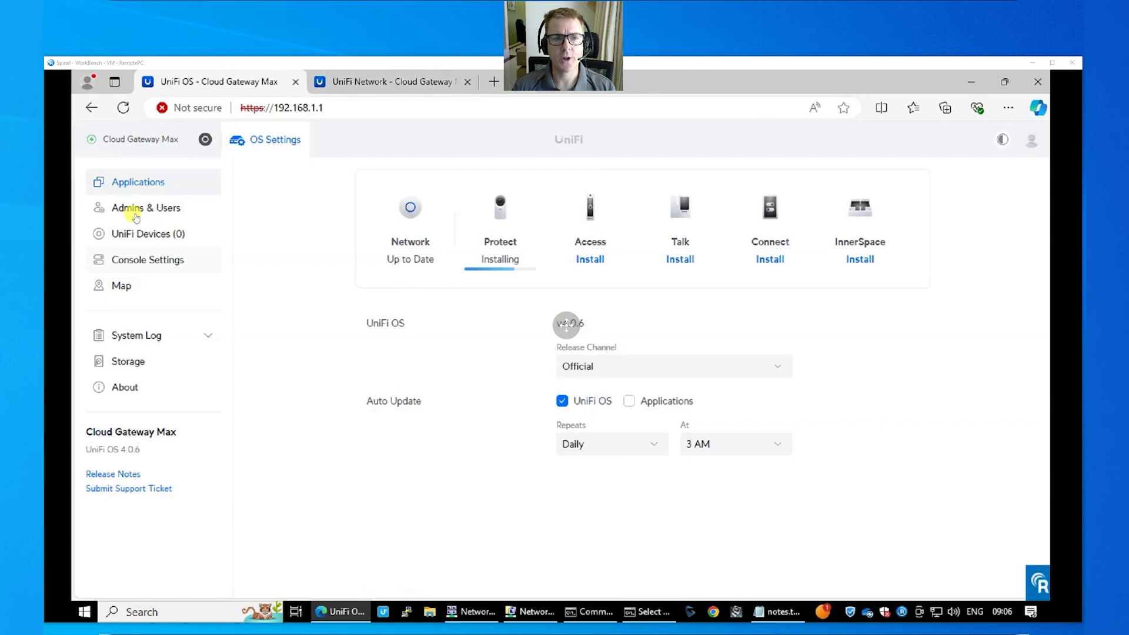
left_click(140, 208)
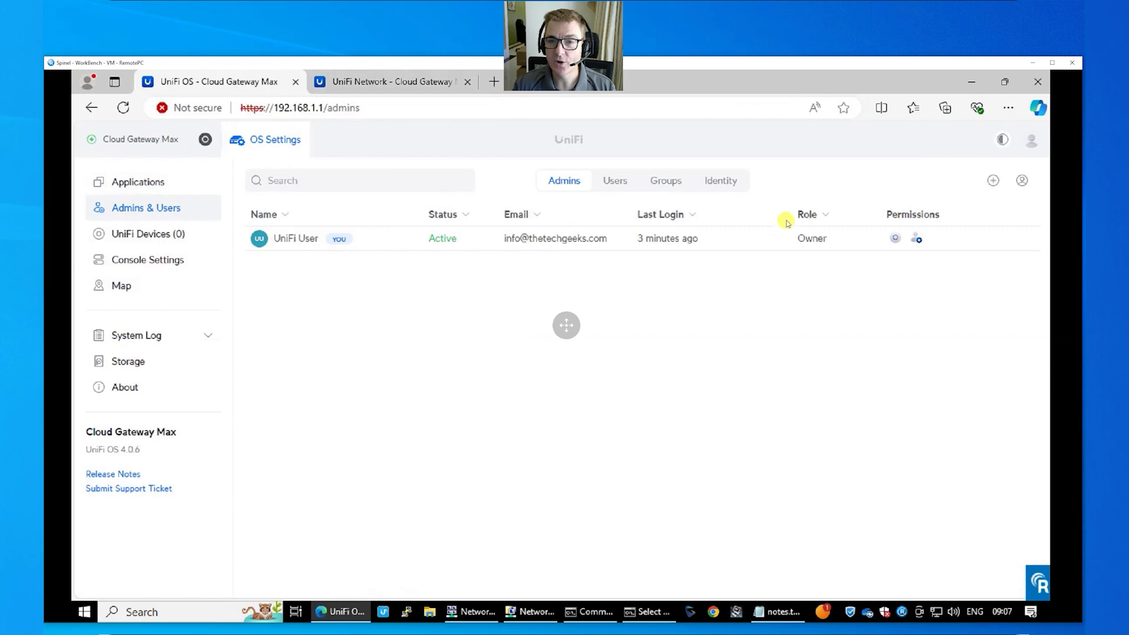
Step: Browse the Groups, Users and Admins tabs, dismiss the UniFi Identity popup, and start a new admin
left_click(664, 182)
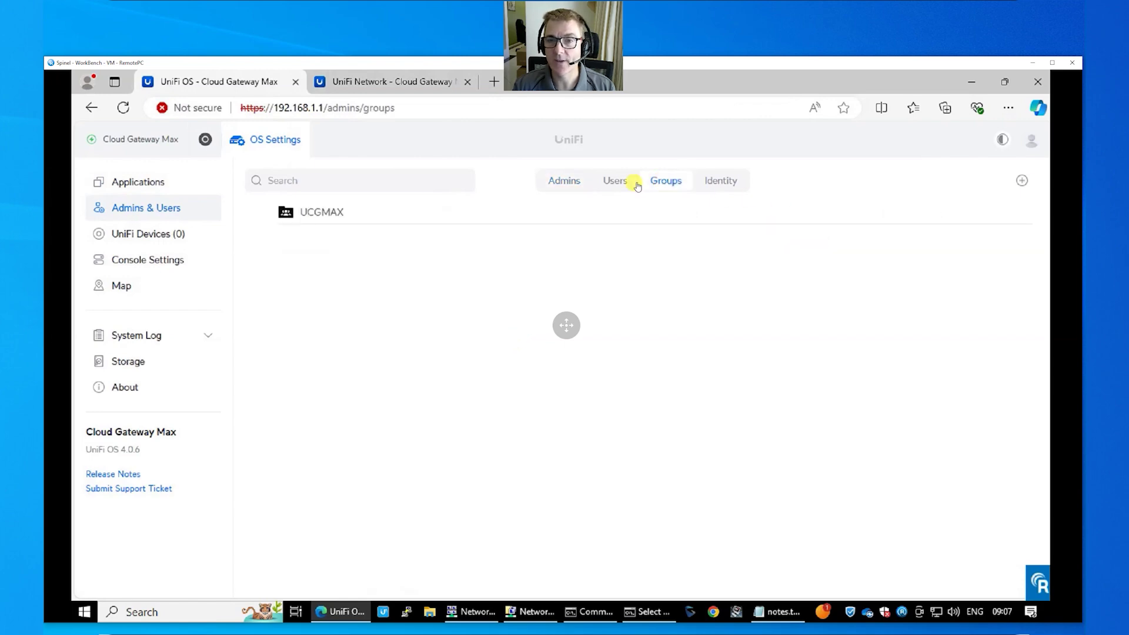
left_click(618, 180)
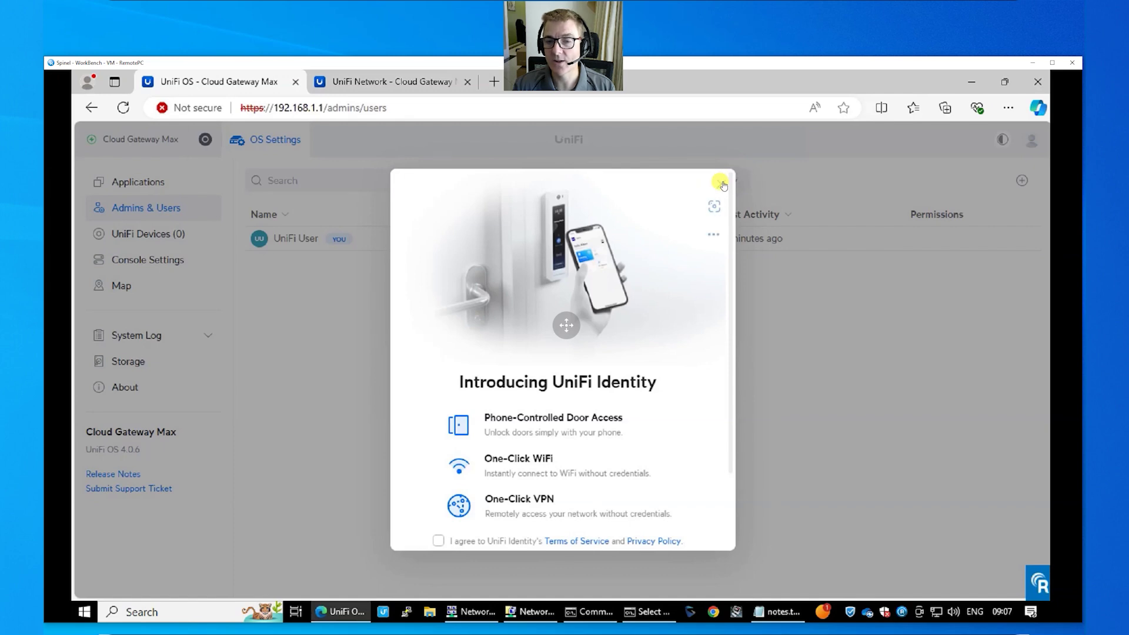
left_click(721, 184)
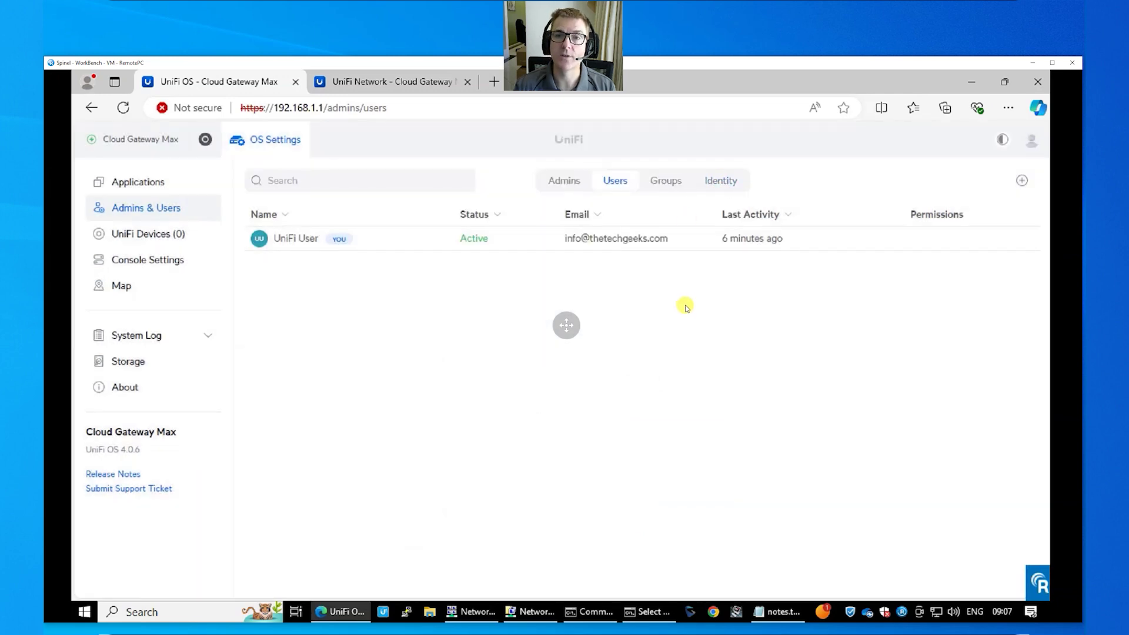
left_click(554, 183)
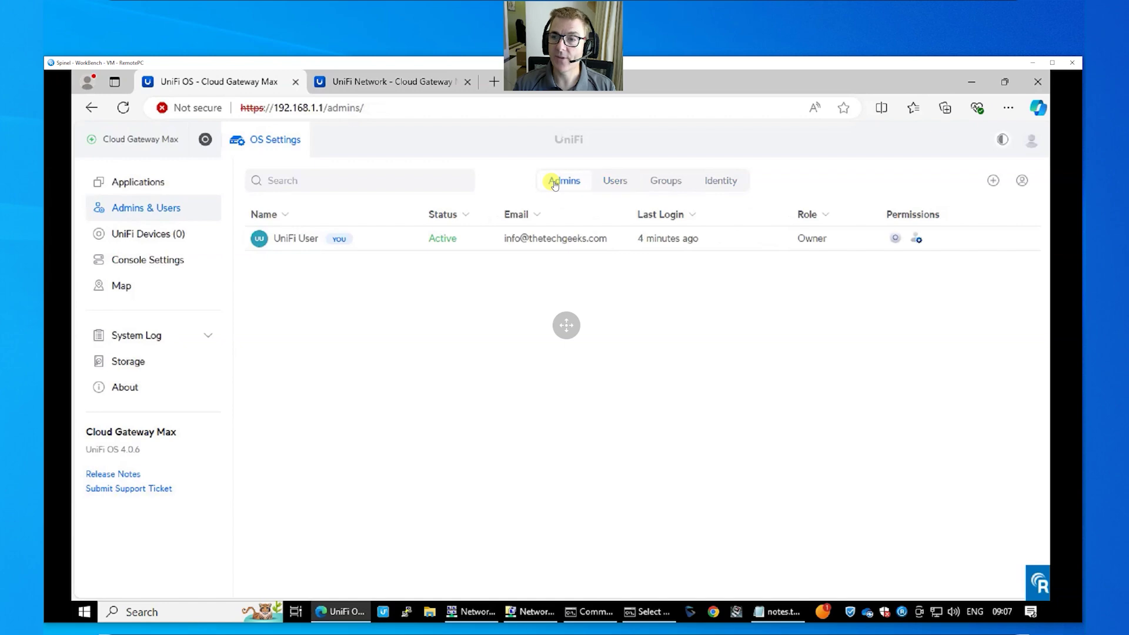
left_click(993, 181)
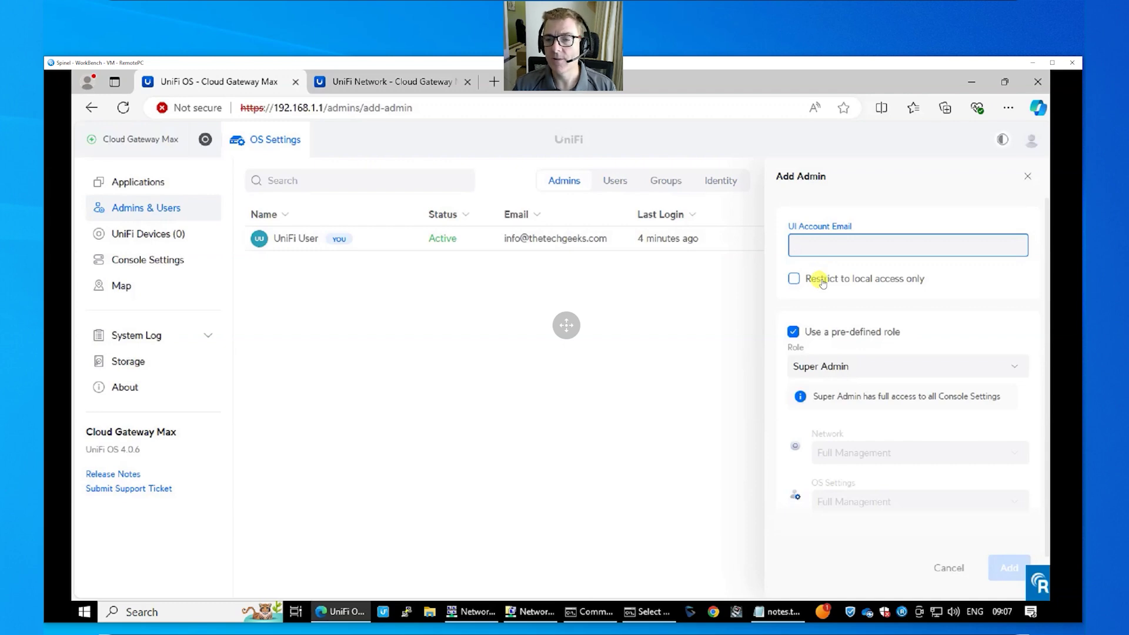
Step: Tick 'Restrict to local access only' for the new admin and enter its username
left_click(795, 280)
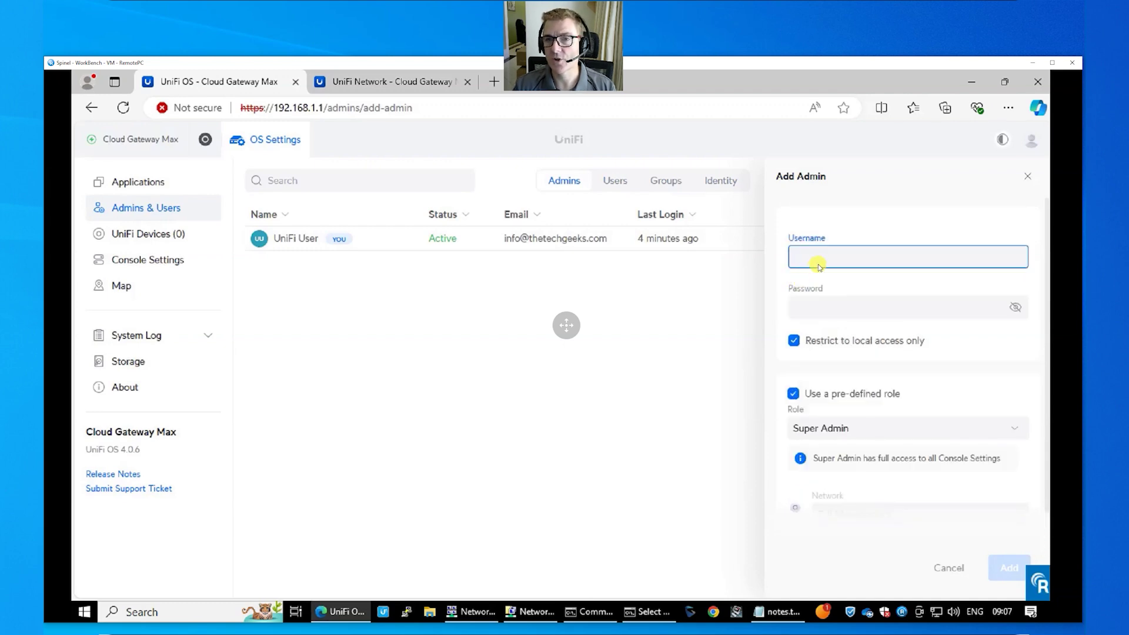
type("the")
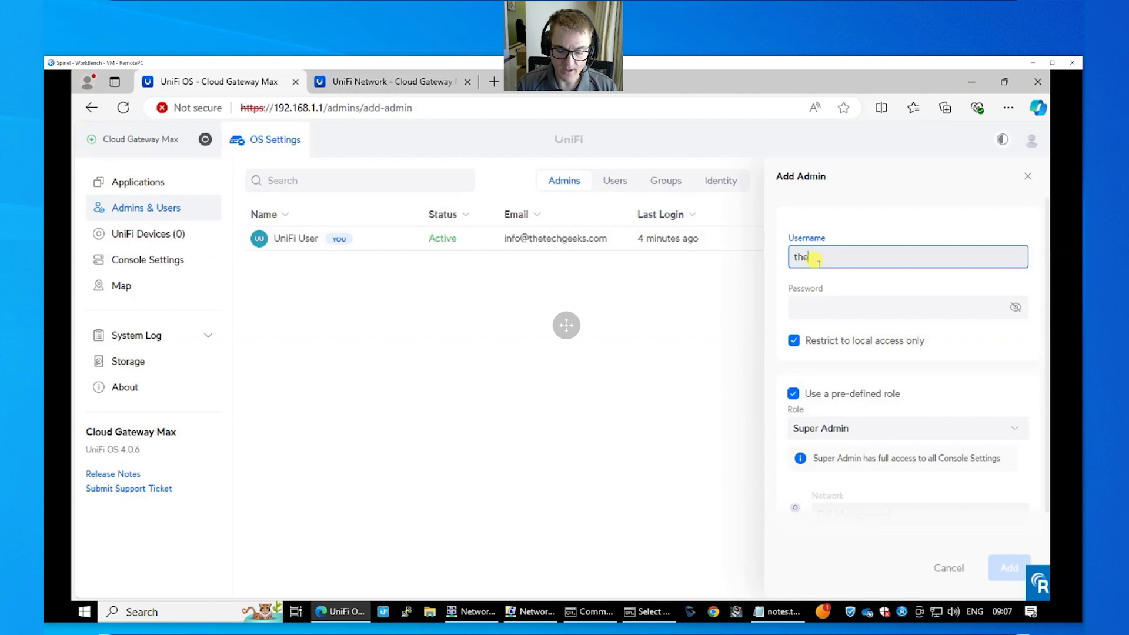
type("techgeeks")
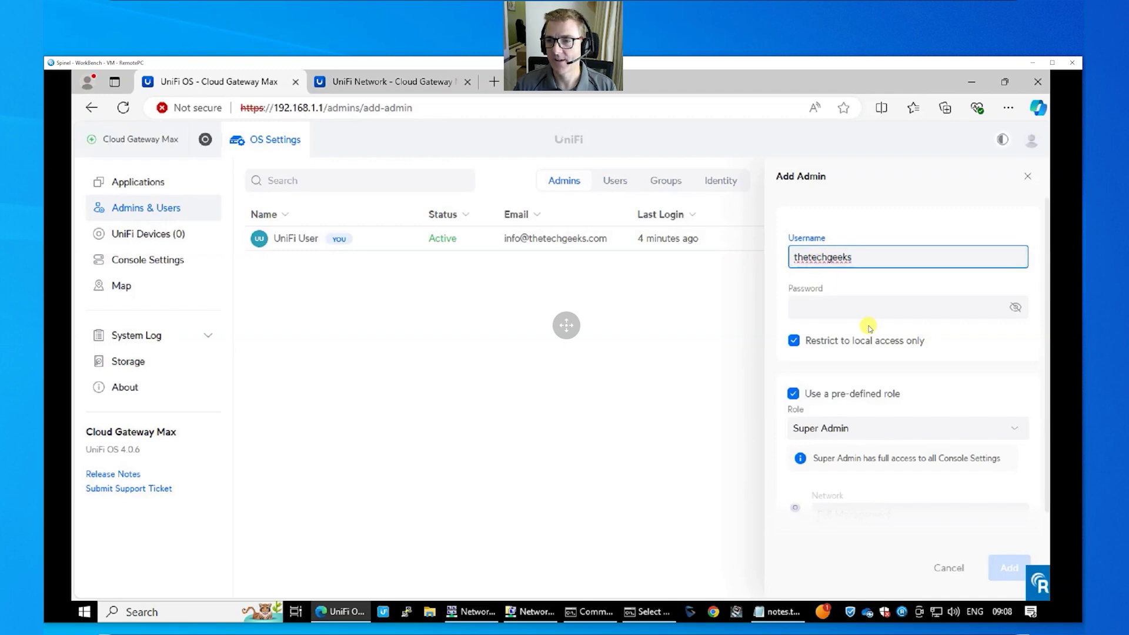
Step: Enter and reveal-check a strong password, keep the Super Admin role, and add the admin
left_click(880, 302)
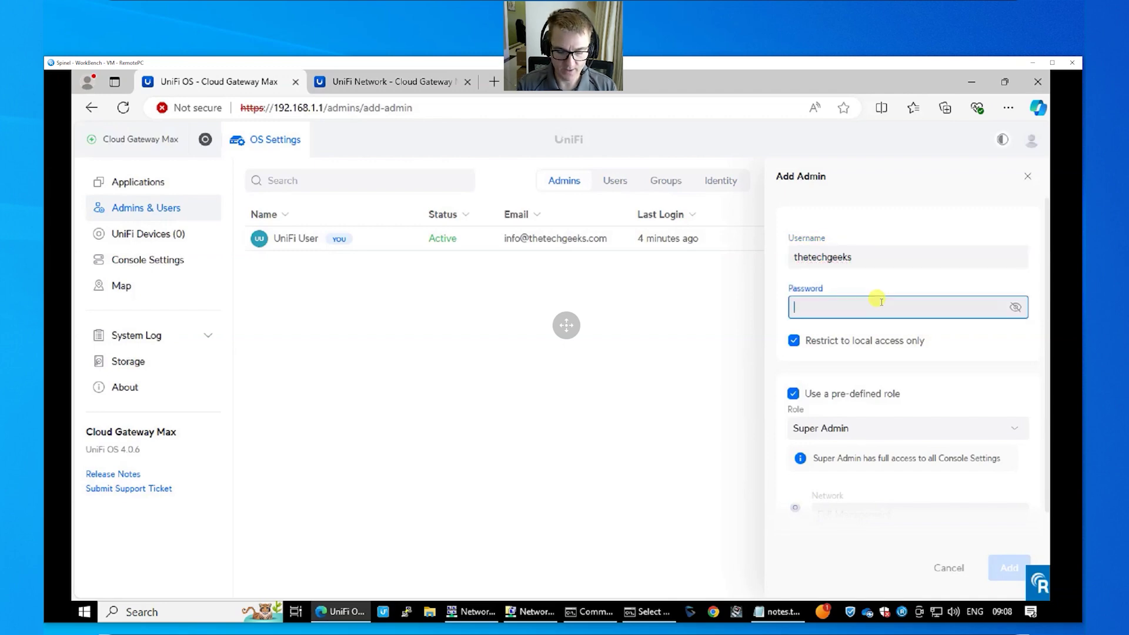
type("•••••••••")
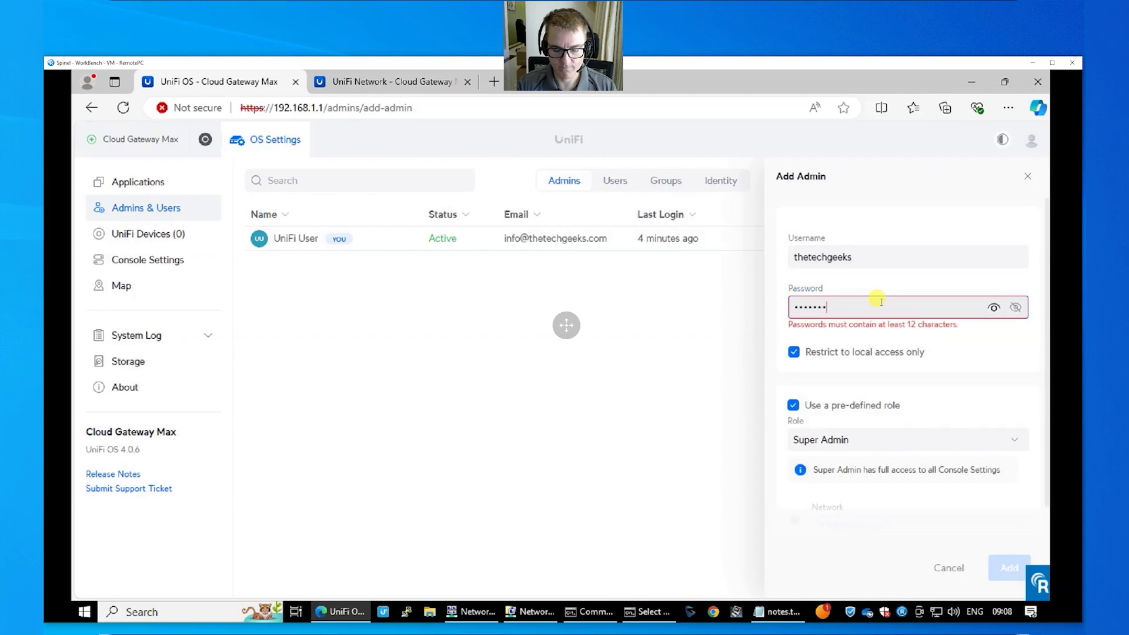
type("•••")
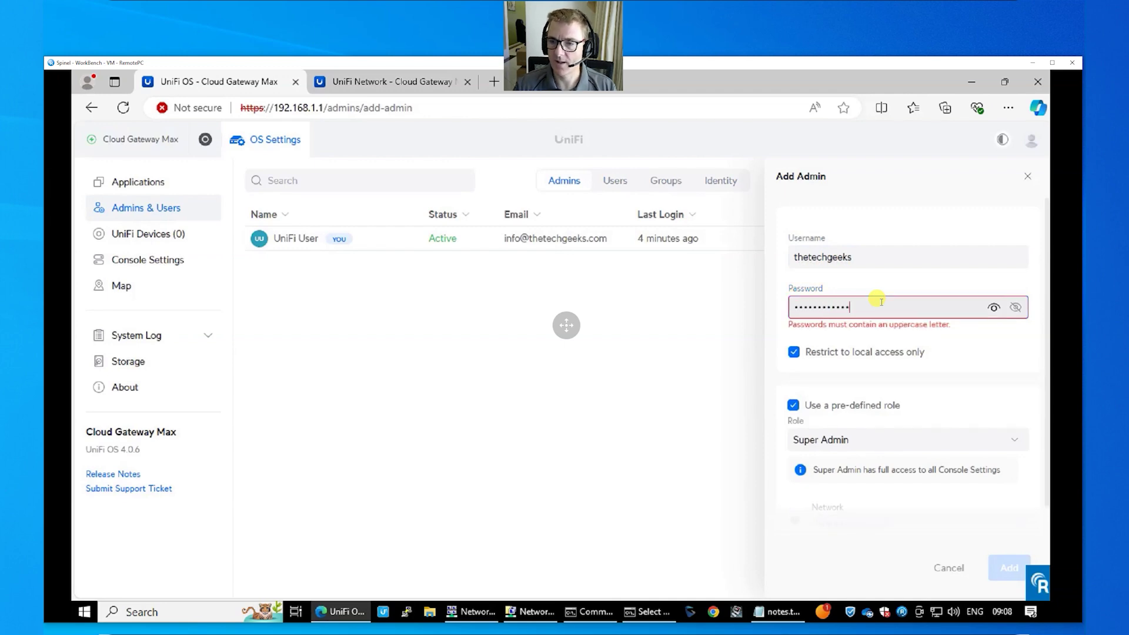
type("•")
key("BackSpace")
key("BackSpace")
key("BackSpace")
key("BackSpace")
key("BackSpace")
key("BackSpace")
key("BackSpace")
key("BackSpace")
key("BackSpace")
key("BackSpace")
key("BackSpace")
key("BackSpace")
key("BackSpace")
type("•••")
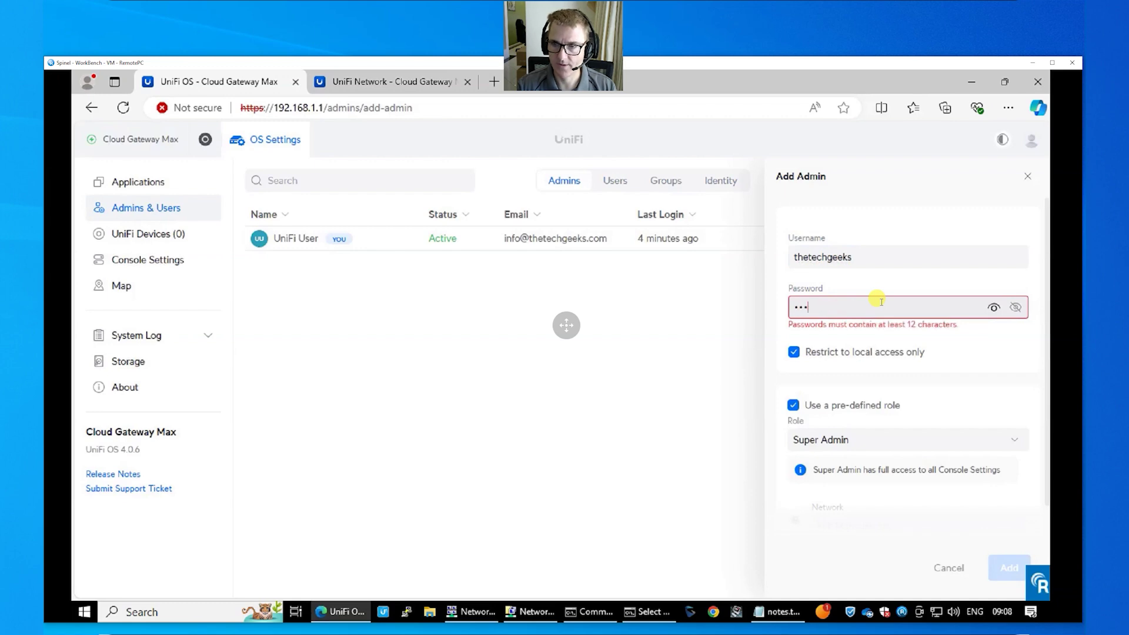
key("BackSpace")
key("BackSpace")
key("BackSpace")
type("••••••••••••")
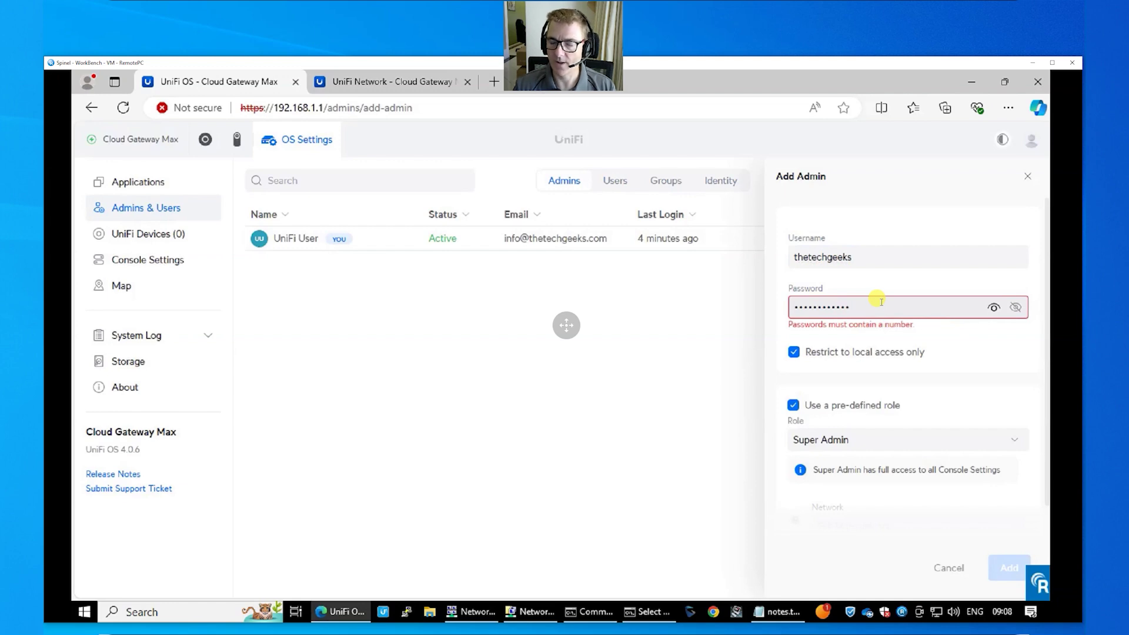
type("•")
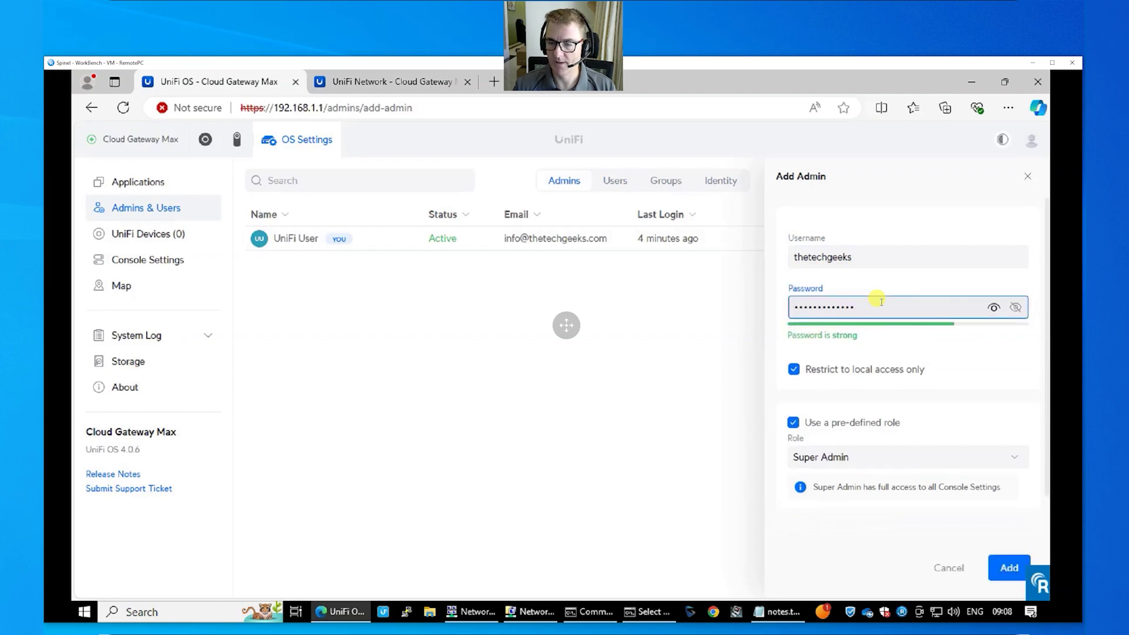
left_click(994, 307)
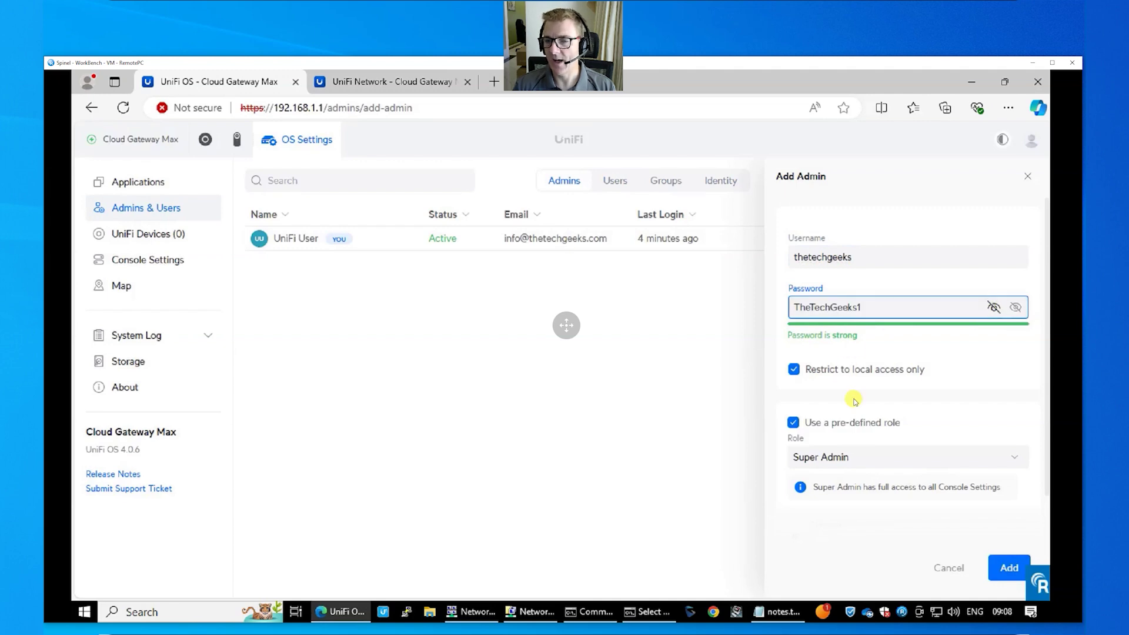
left_click(863, 463)
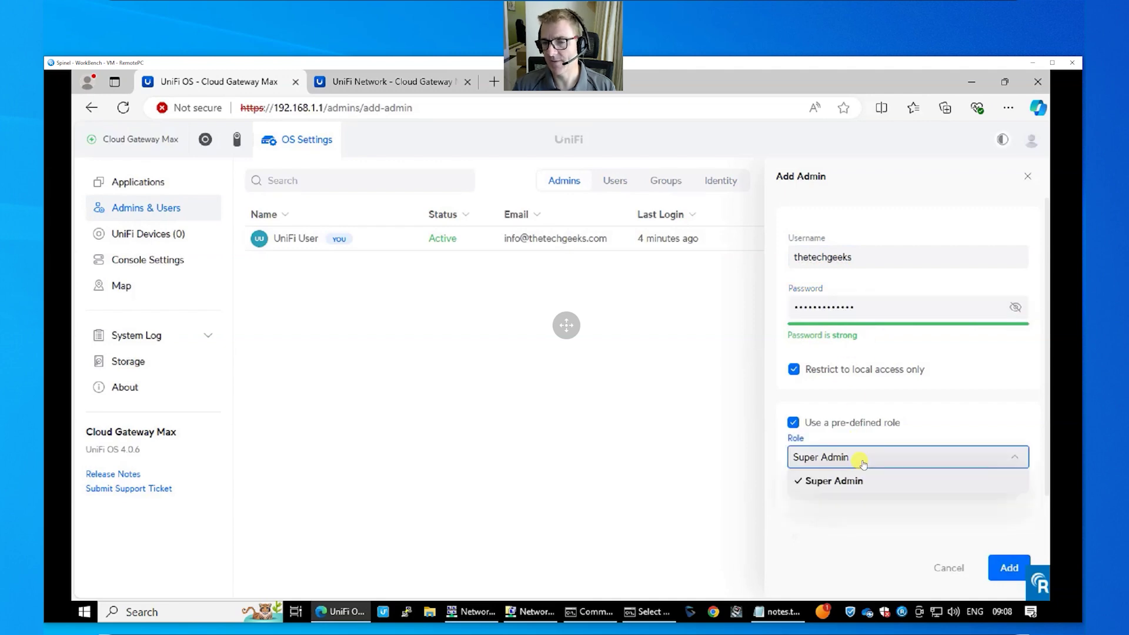
left_click(960, 411)
left_click(1006, 567)
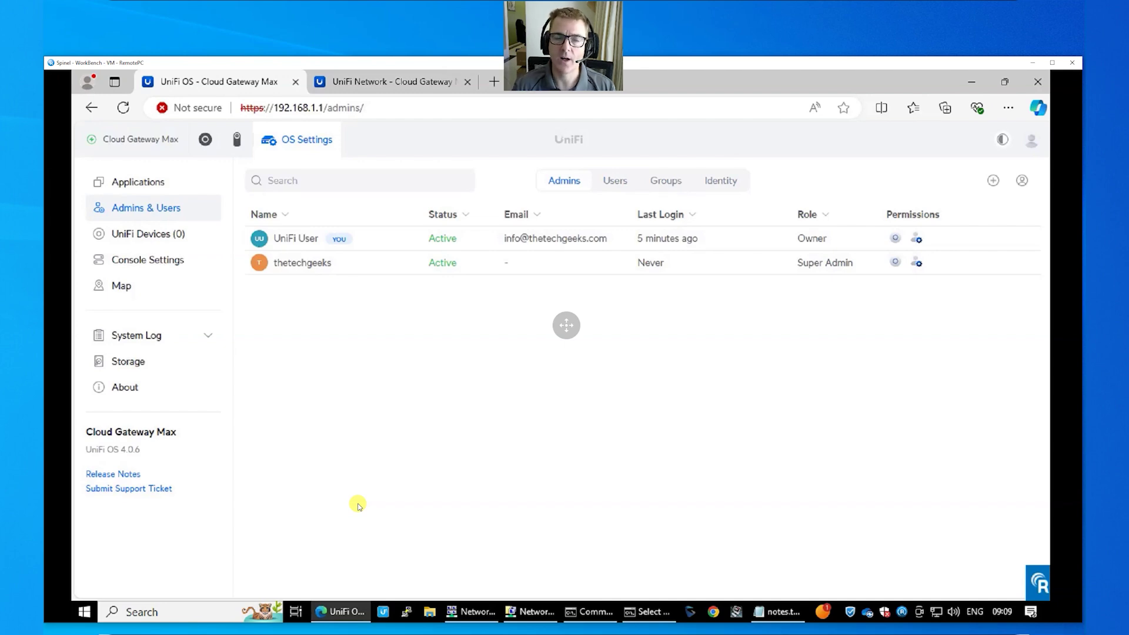
Step: Check UniFi Devices shows none adopted, then review Console Settings down the page
left_click(133, 235)
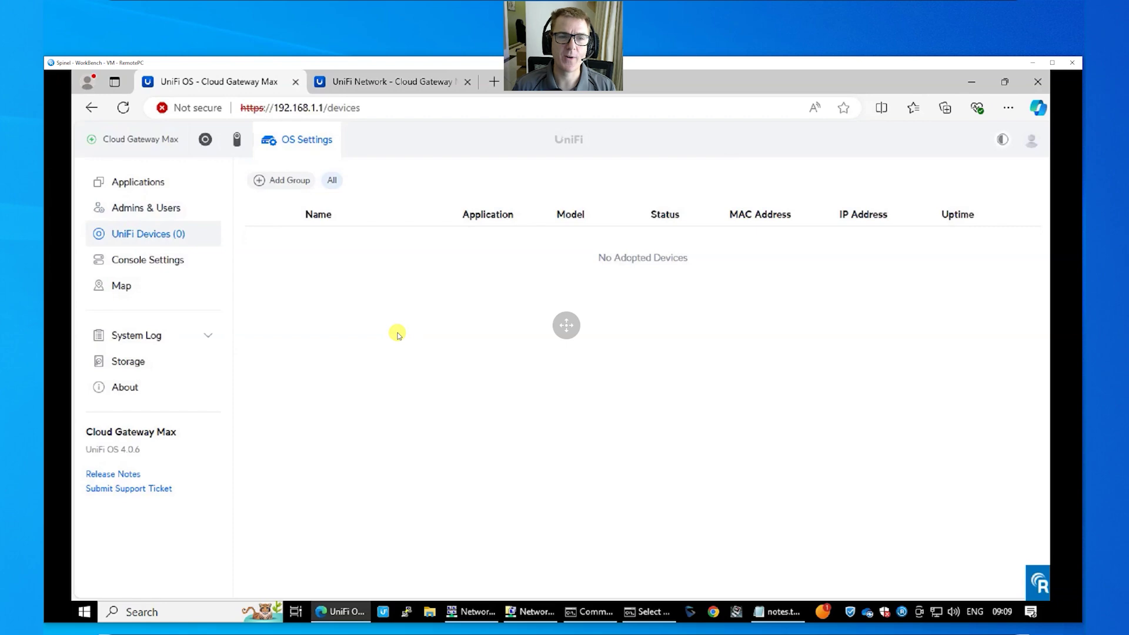
left_click(146, 266)
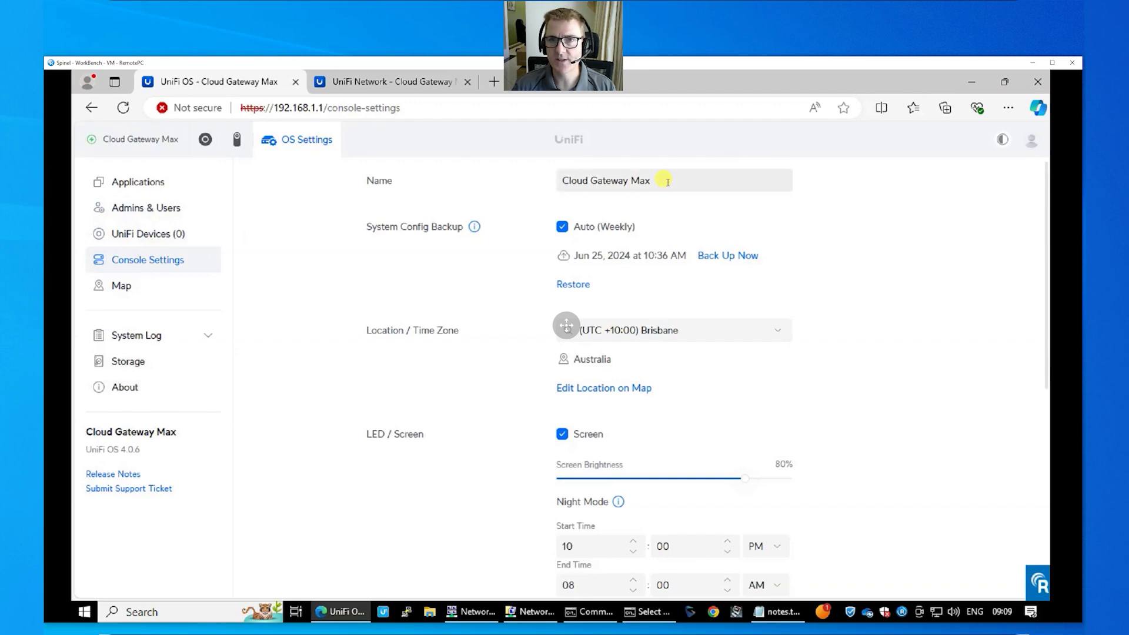
left_click_drag(668, 181, 559, 179)
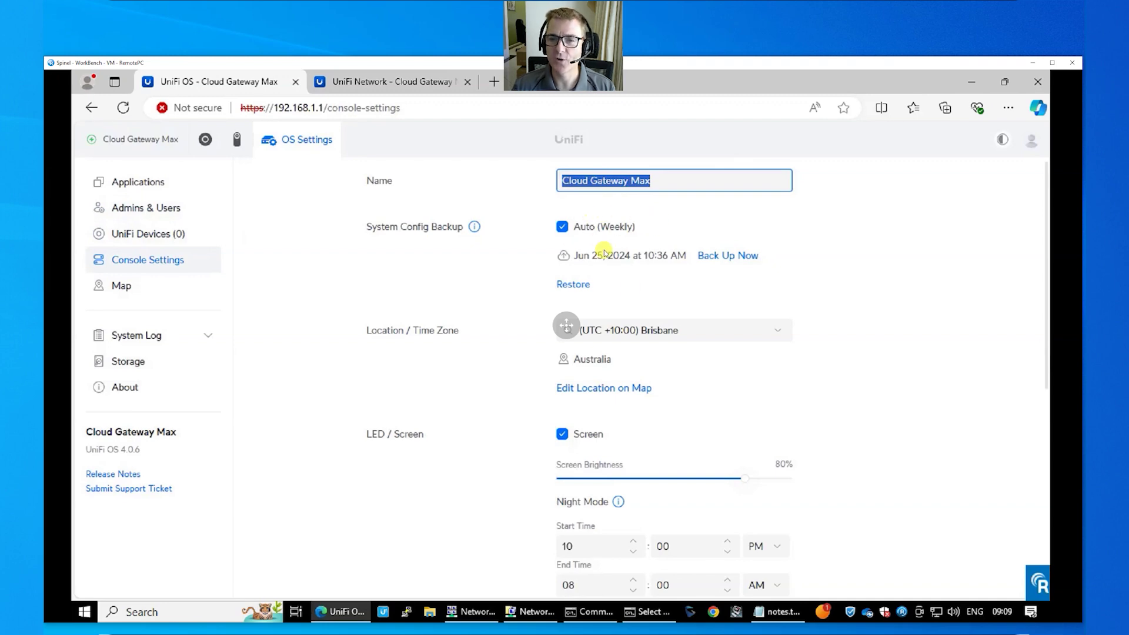
scroll(880, 301, "down", 1)
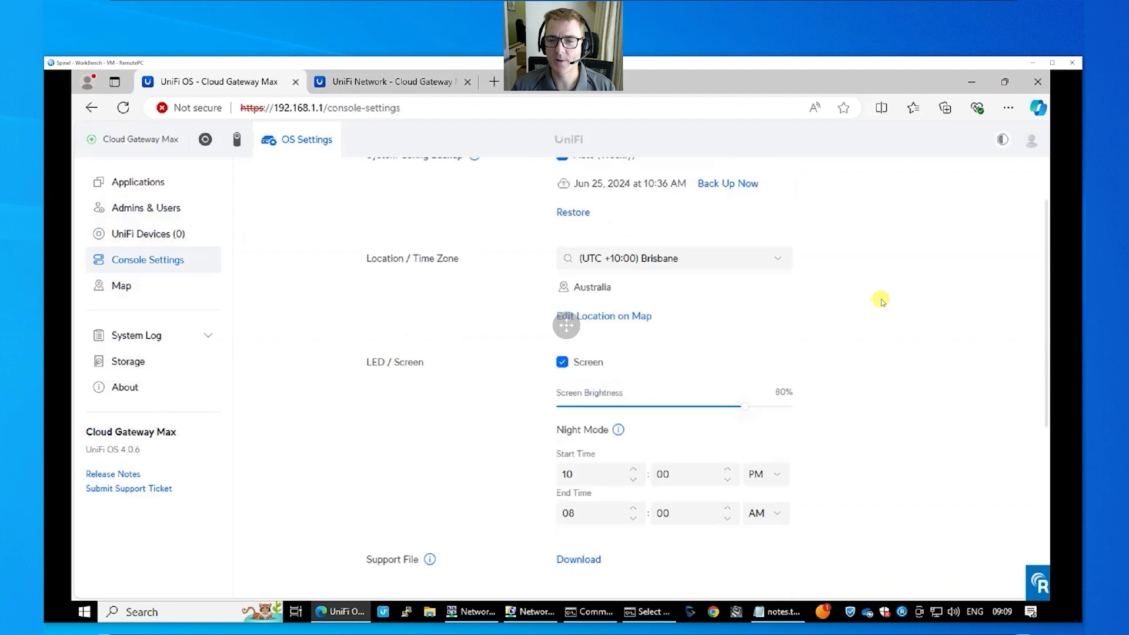
scroll(880, 301, "down", 1)
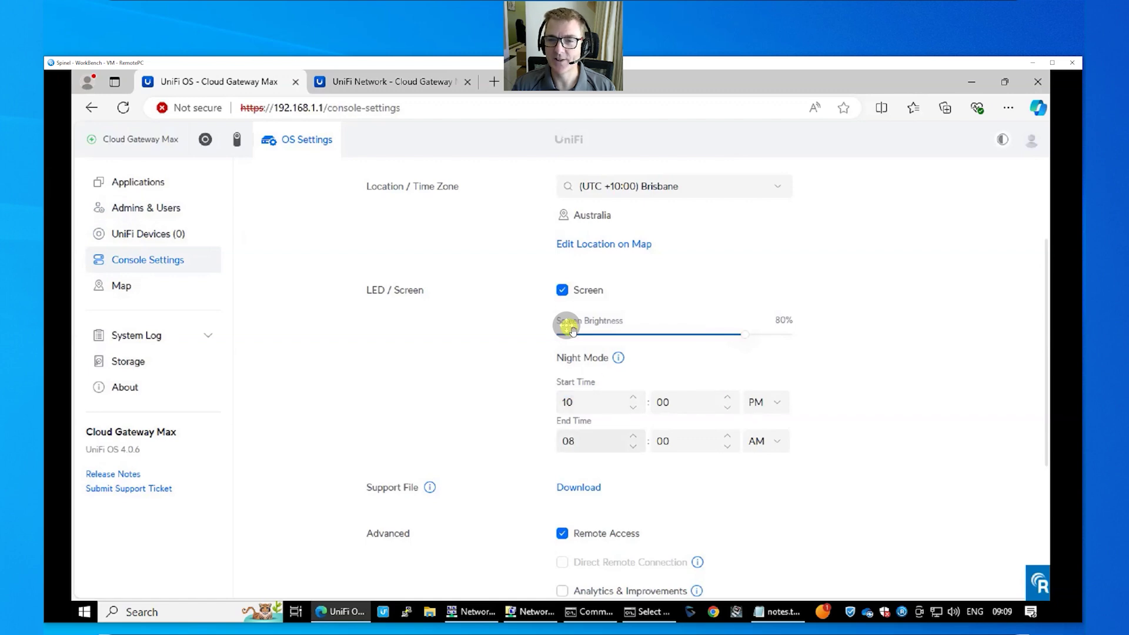
Step: Turn off the front screen, enable analytics sharing, save, then go to the Map page
left_click(562, 292)
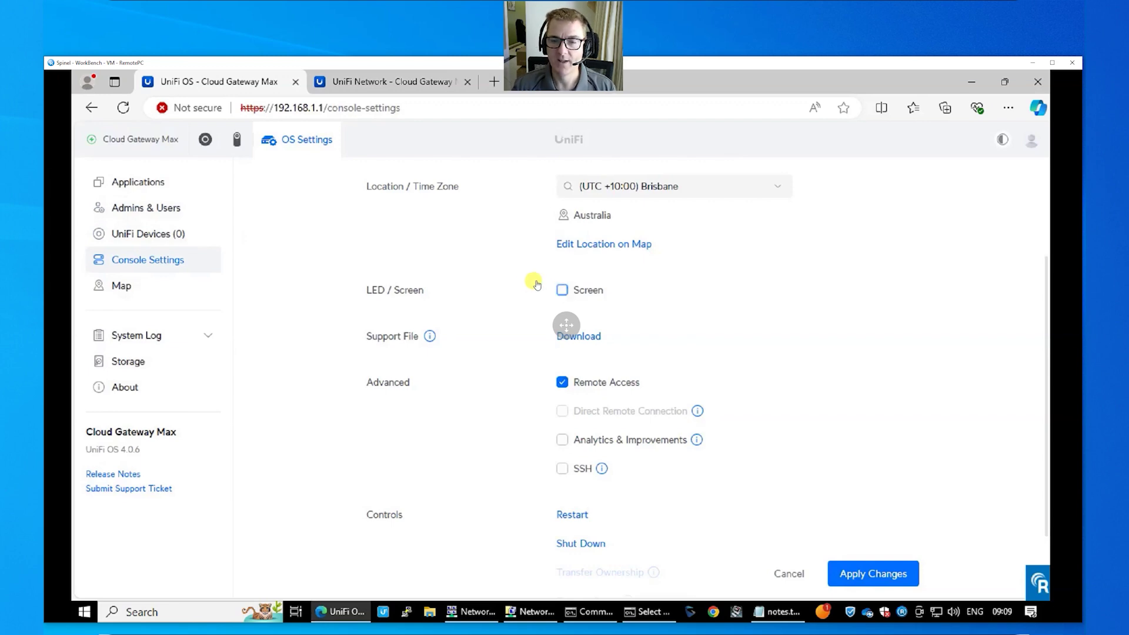
scroll(727, 347, "down", 1)
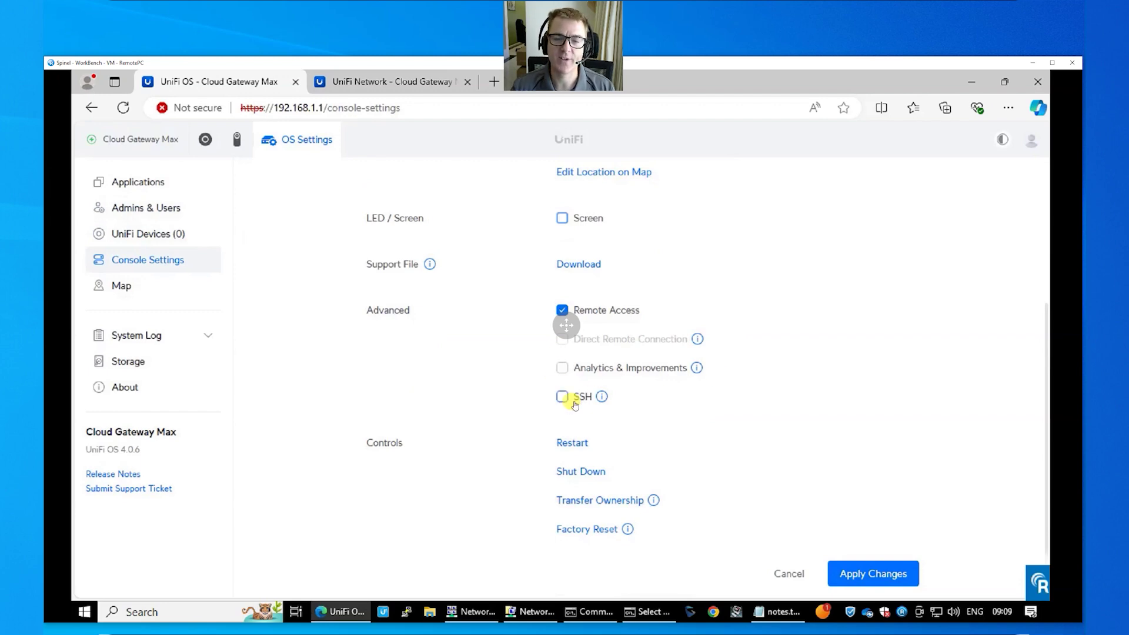
left_click(562, 368)
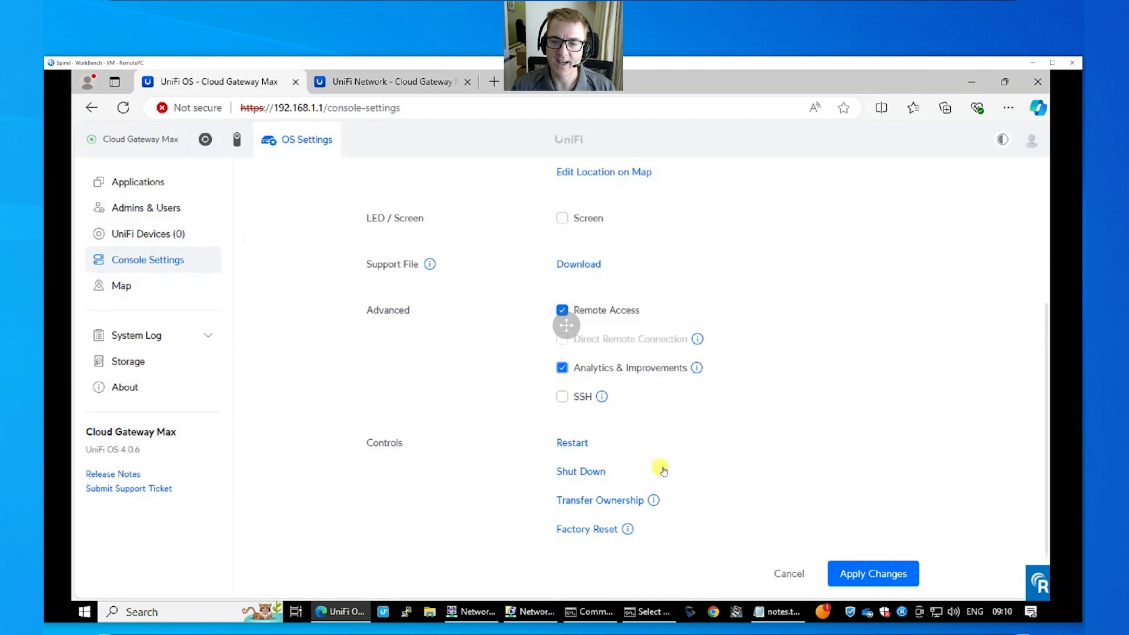
left_click(844, 574)
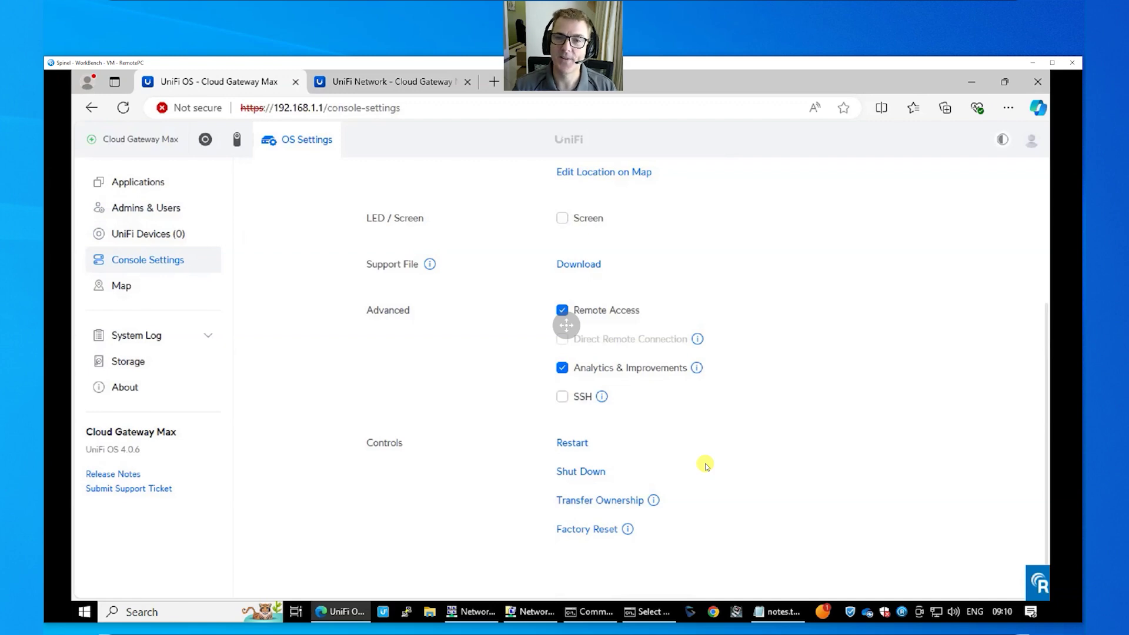
scroll(706, 465, "up", 3)
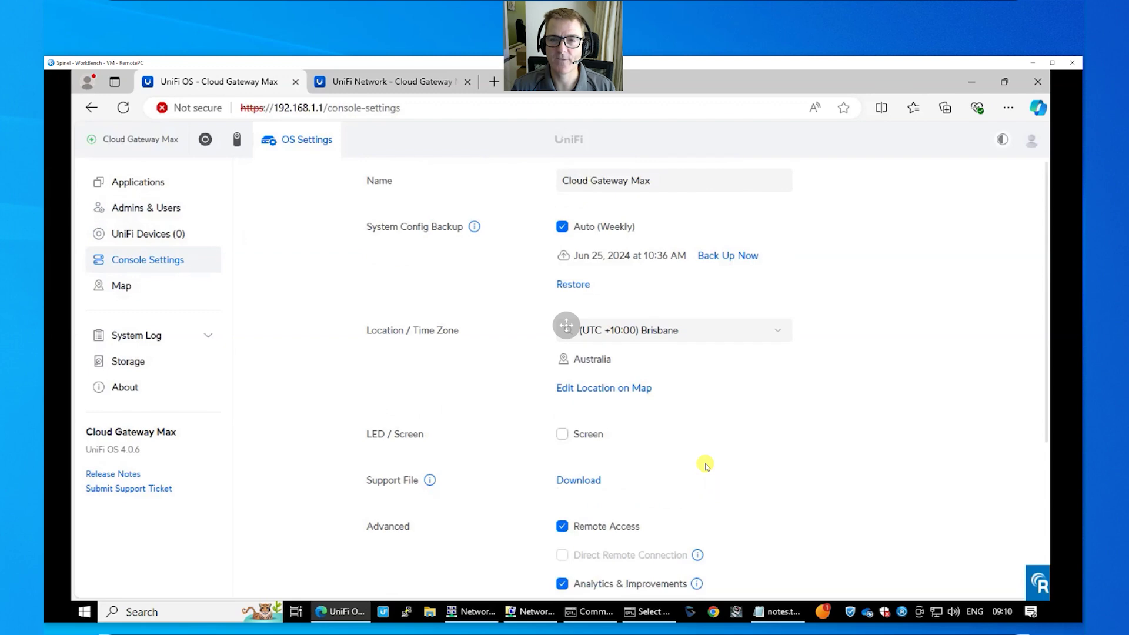
left_click(122, 286)
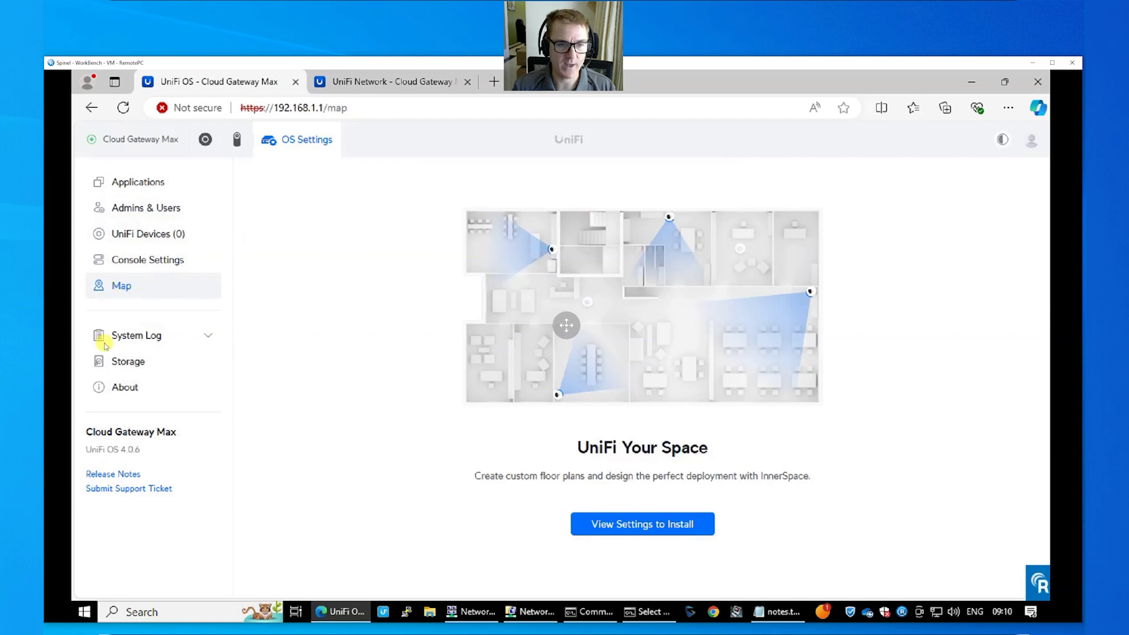
Step: Filter the System Log by Critical and then All, then view the Storage page
left_click(131, 340)
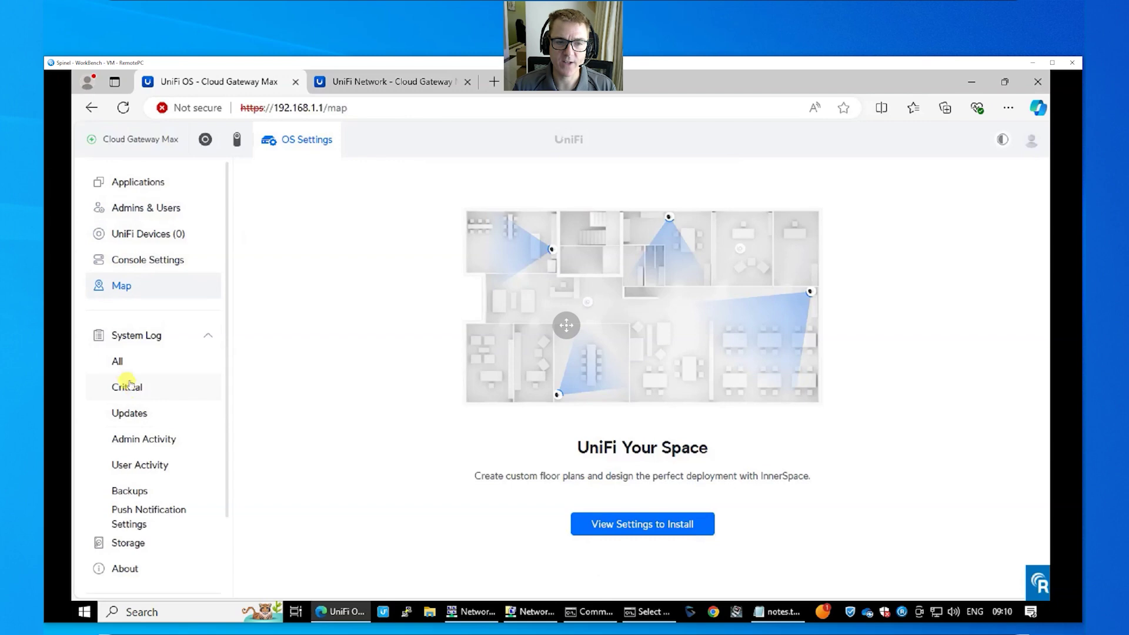
left_click(123, 380)
left_click(117, 361)
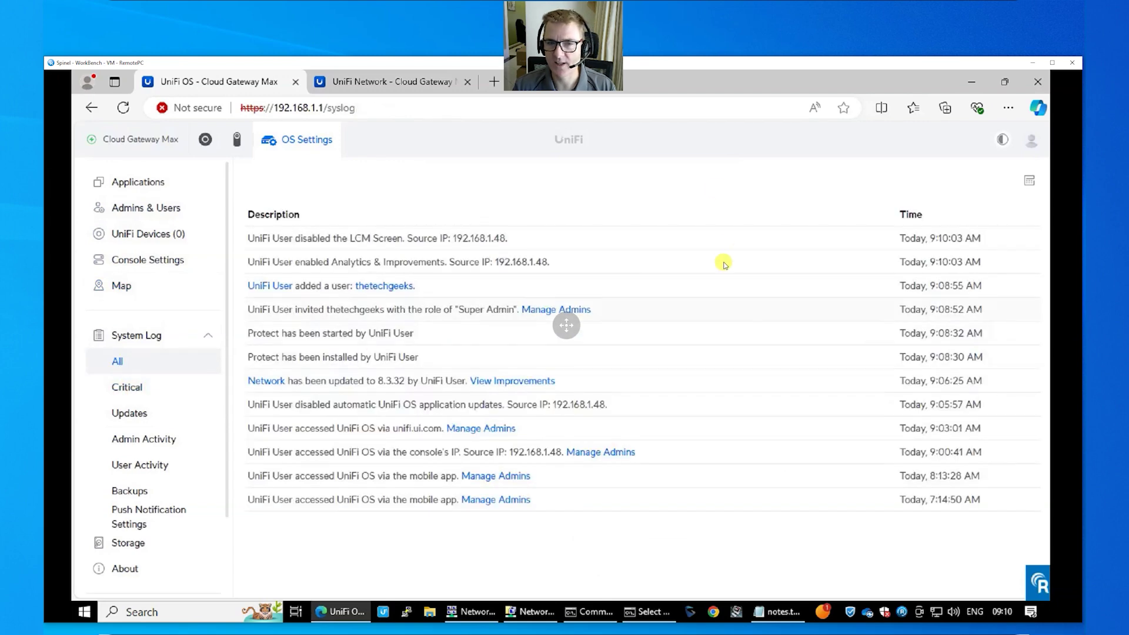
left_click(142, 547)
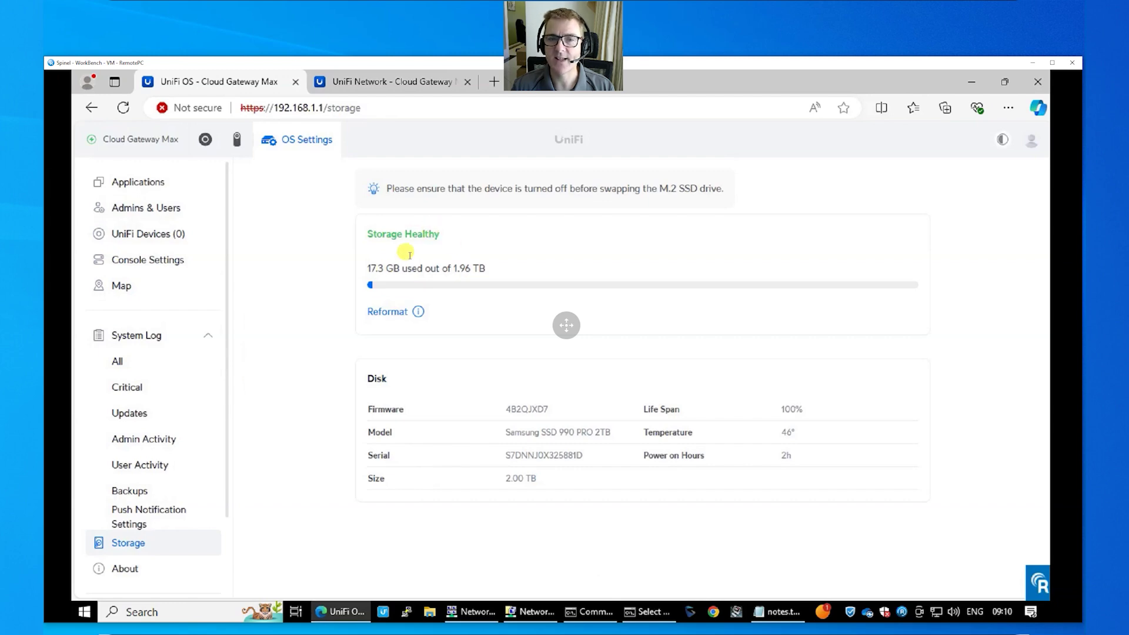
Step: Reformat the Samsung SSD after confirming the erase, then return to Applications
left_click(399, 312)
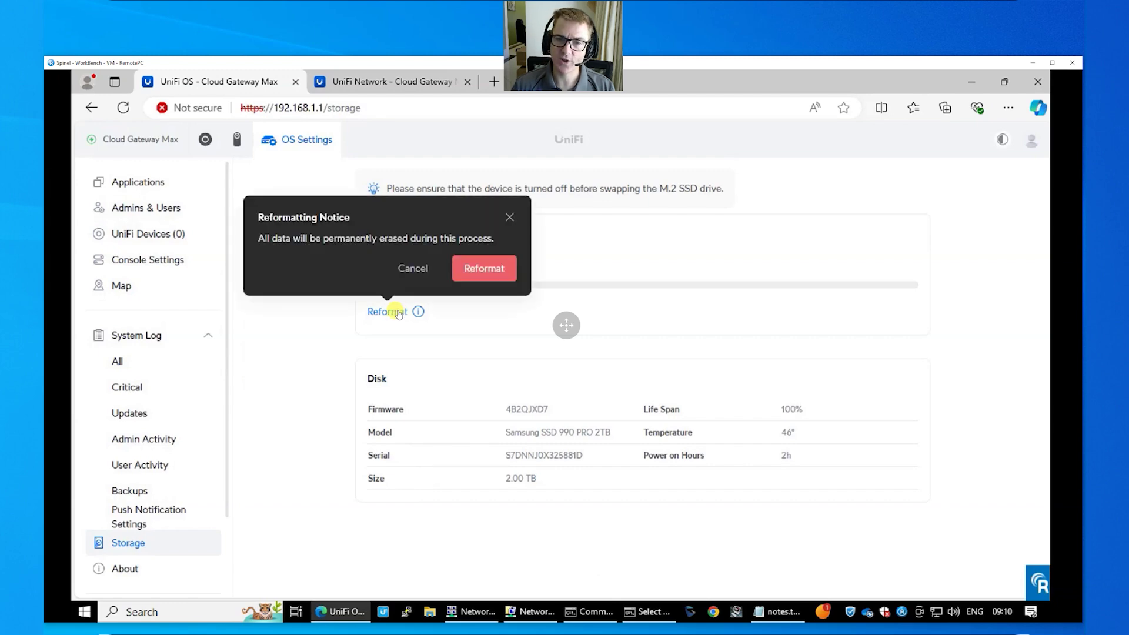
left_click(452, 272)
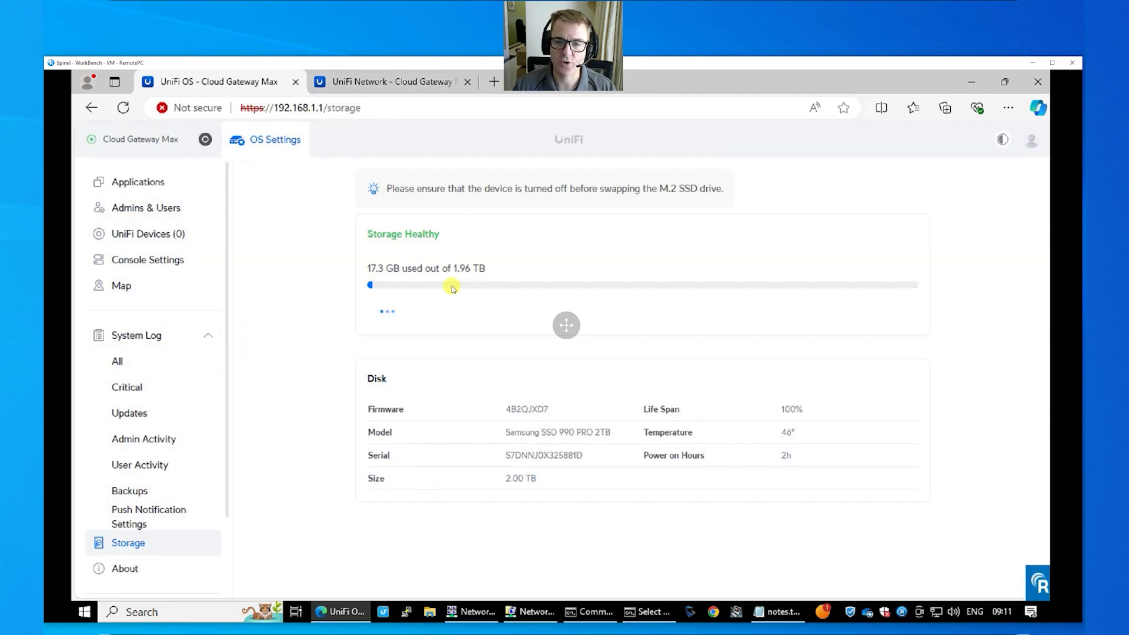
left_click_drag(523, 434, 583, 459)
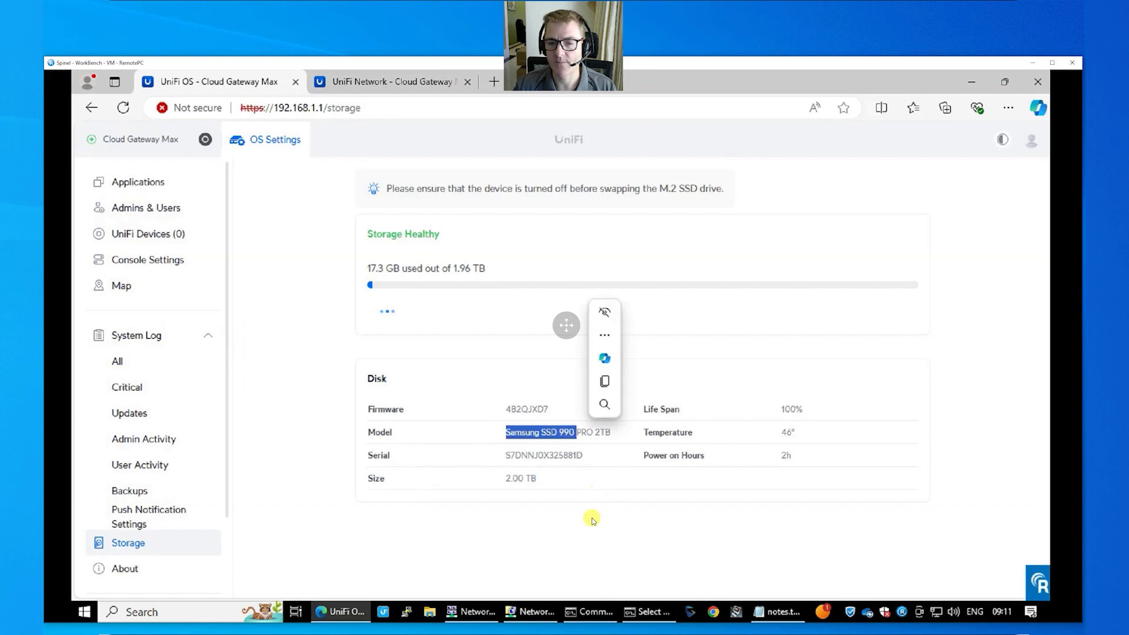
left_click(596, 471)
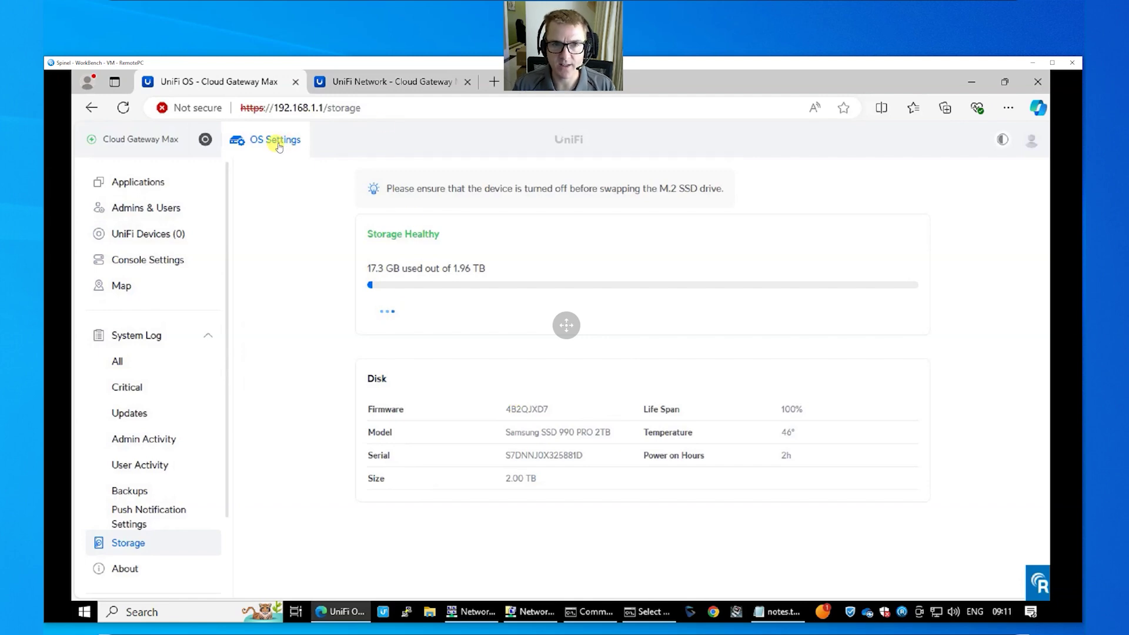
left_click(153, 184)
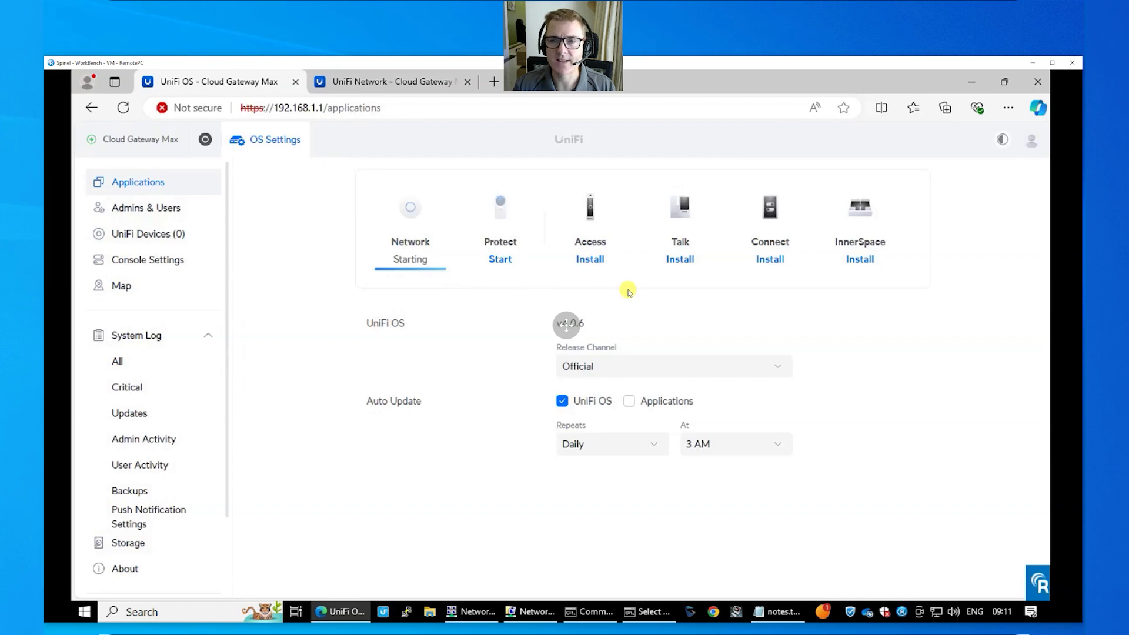
Step: Start Protect and browse Console Settings until it reads Up to Date
left_click(500, 259)
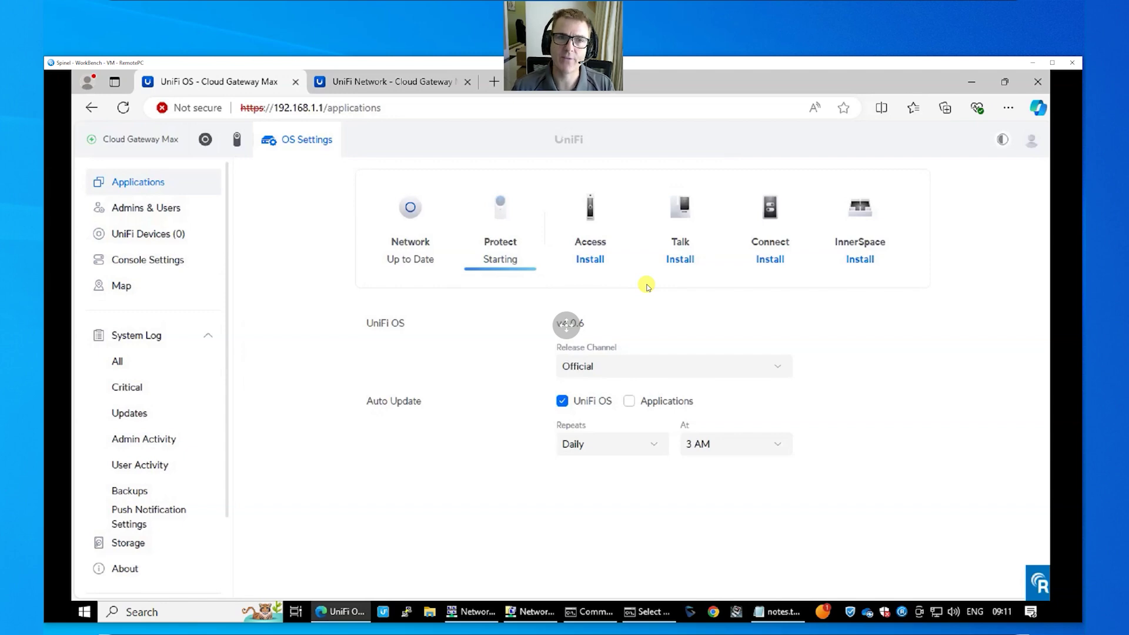
left_click(156, 262)
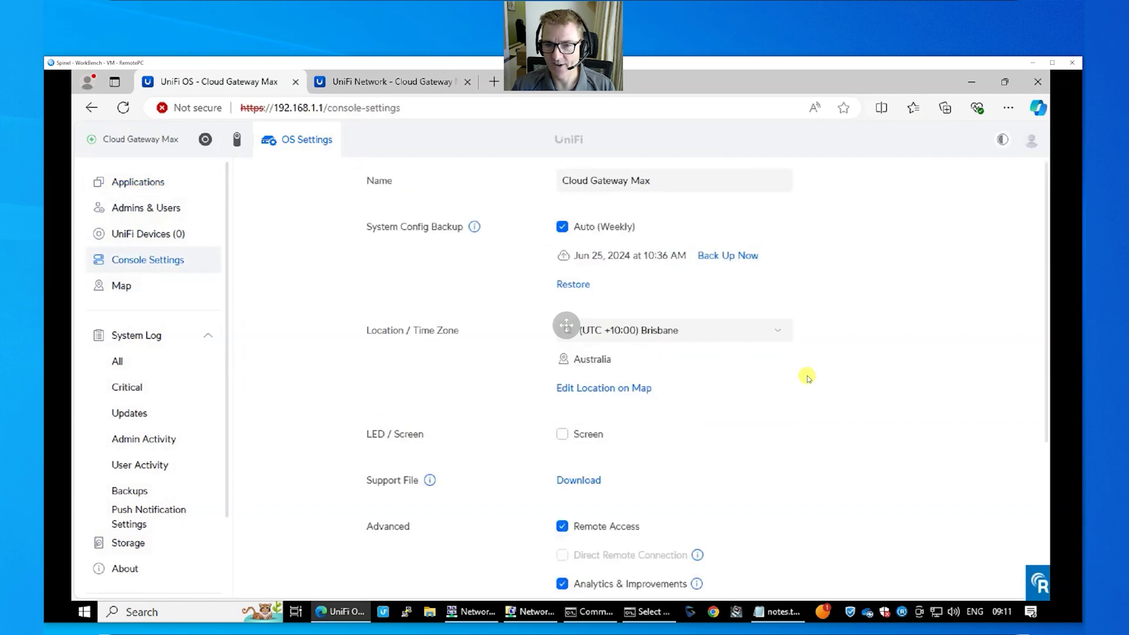
scroll(792, 387, "down", 1)
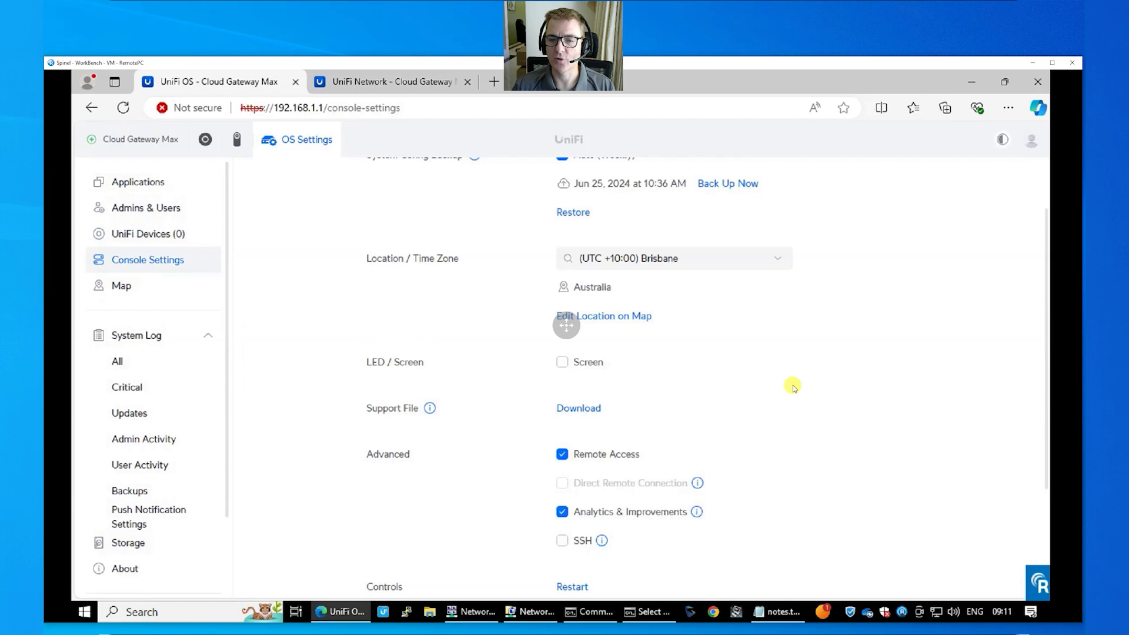
scroll(793, 387, "down", 2)
scroll(793, 387, "up", 3)
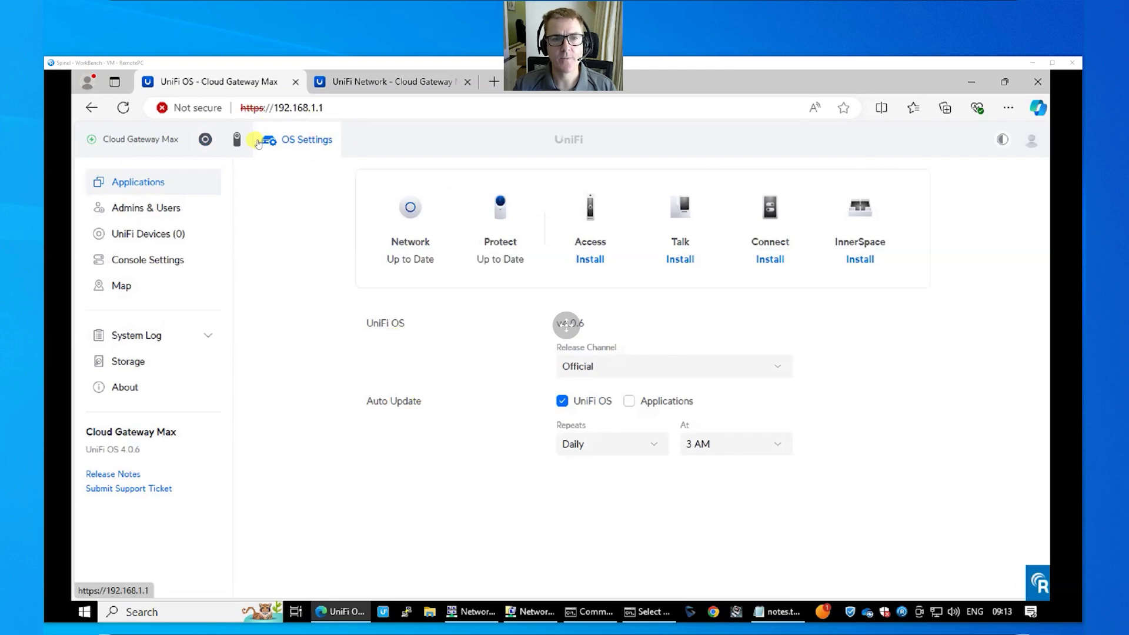
Step: In the Network app, view Devices, then Settings > Networks with Default on 192.168.1.0/24
left_click(211, 142)
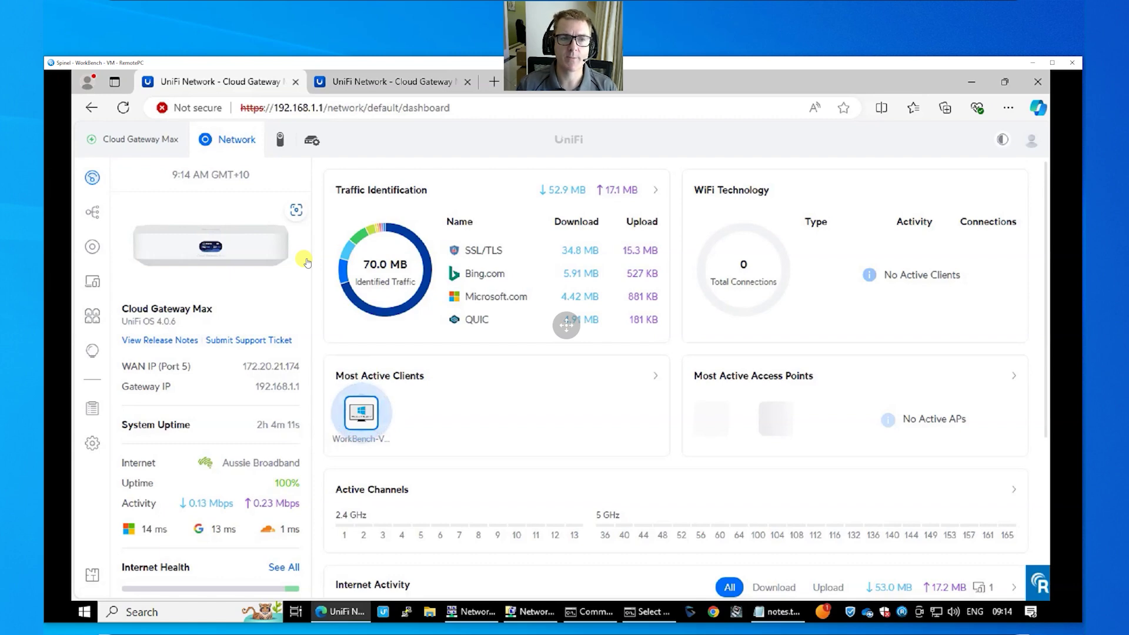
left_click(88, 252)
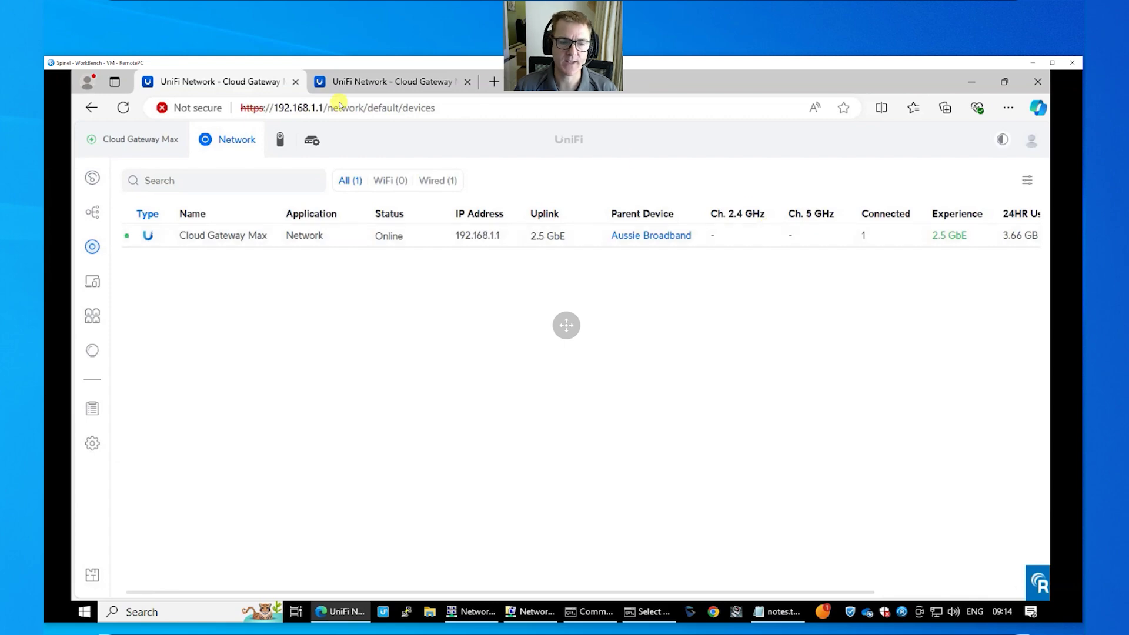
left_click(93, 445)
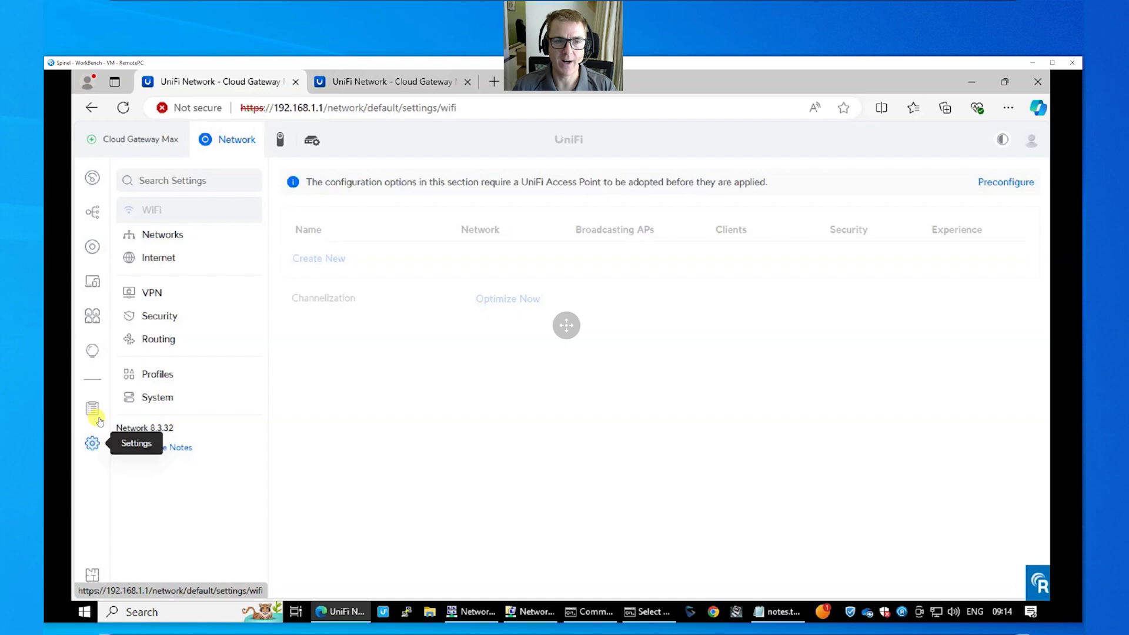
left_click(164, 236)
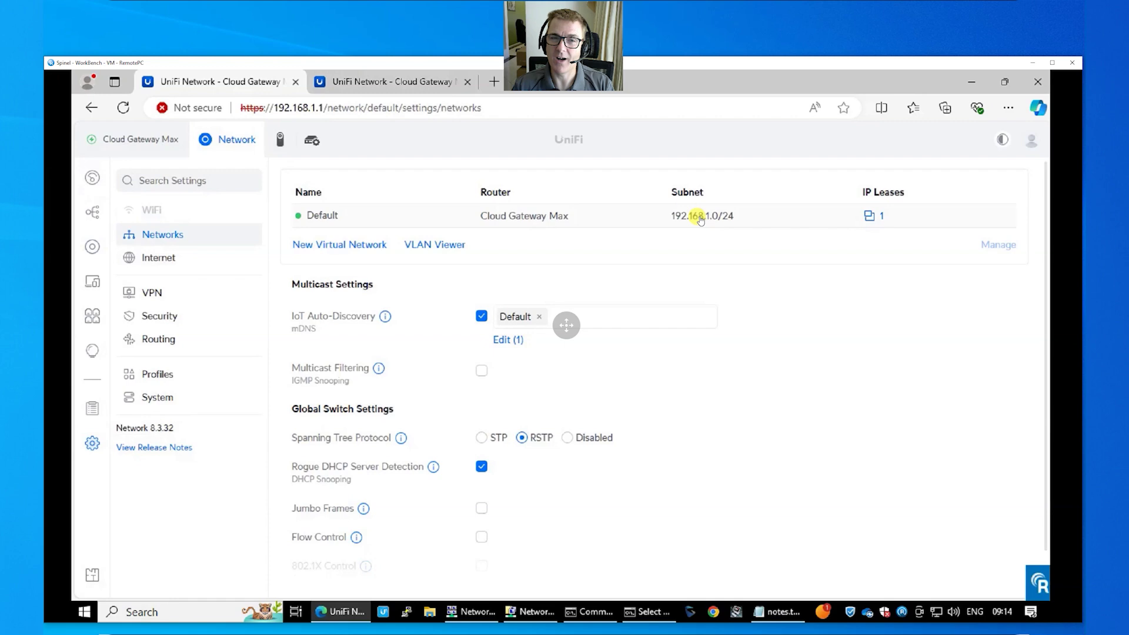
Step: Turn off Auto-Scale Network on the Default network and set its host address to 192.168.11.1, keeping the /24 netmask
left_click(327, 218)
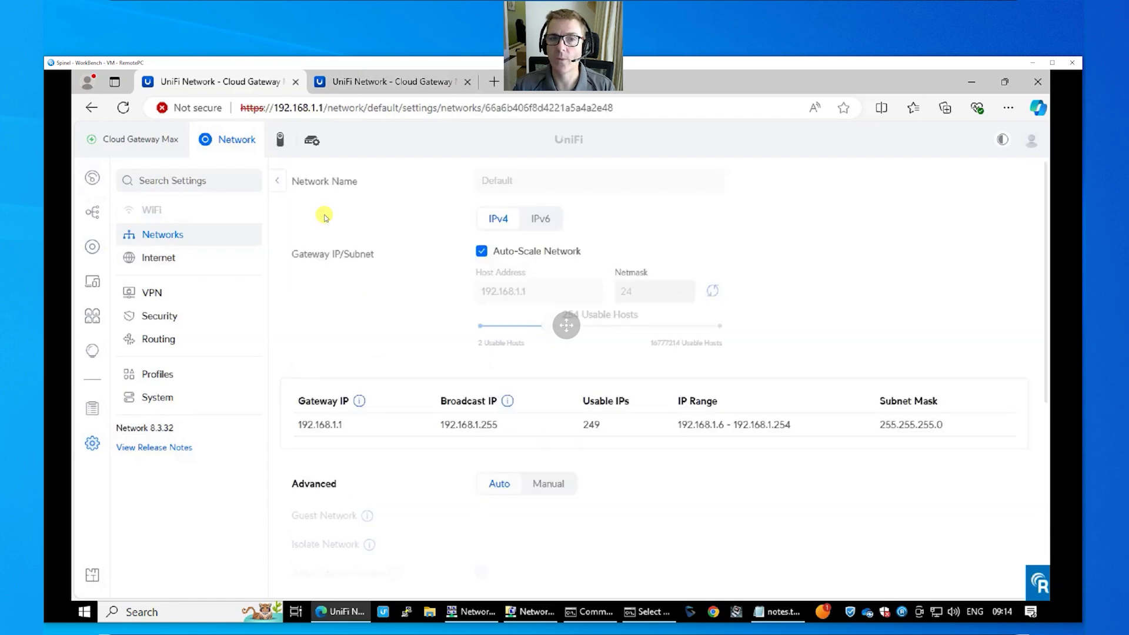
left_click(277, 181)
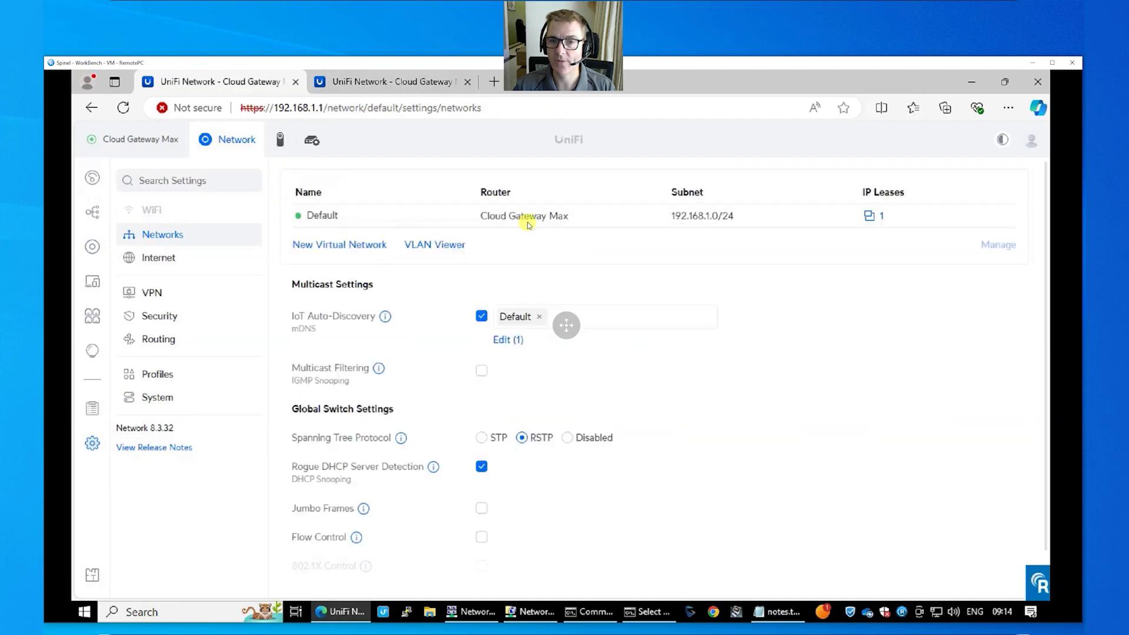
left_click(596, 220)
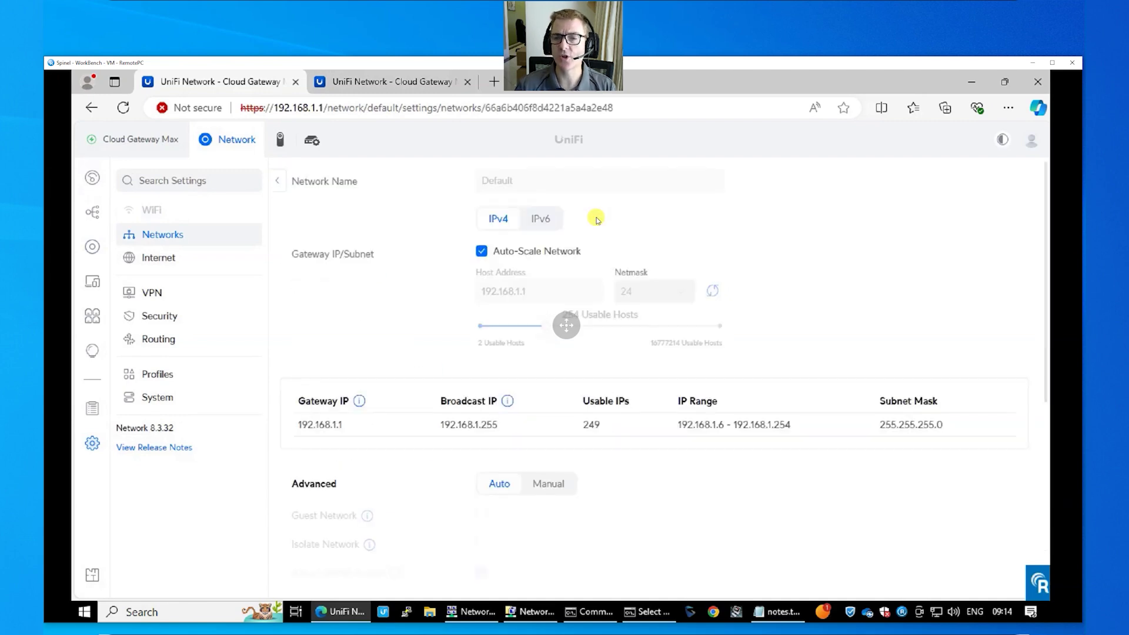
left_click(483, 252)
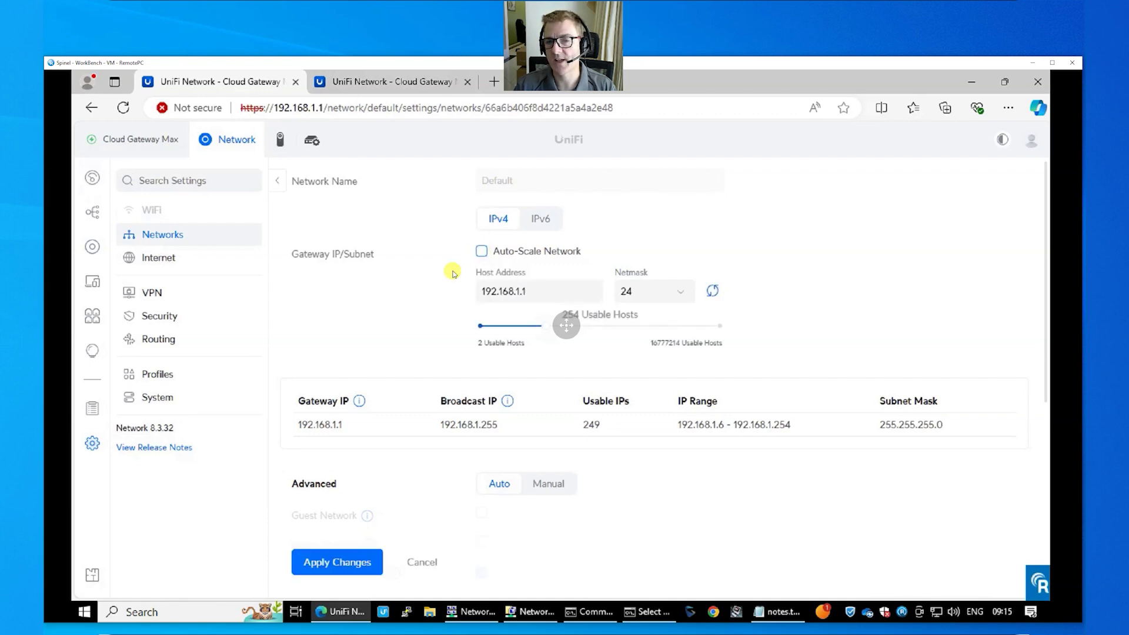
left_click(516, 291)
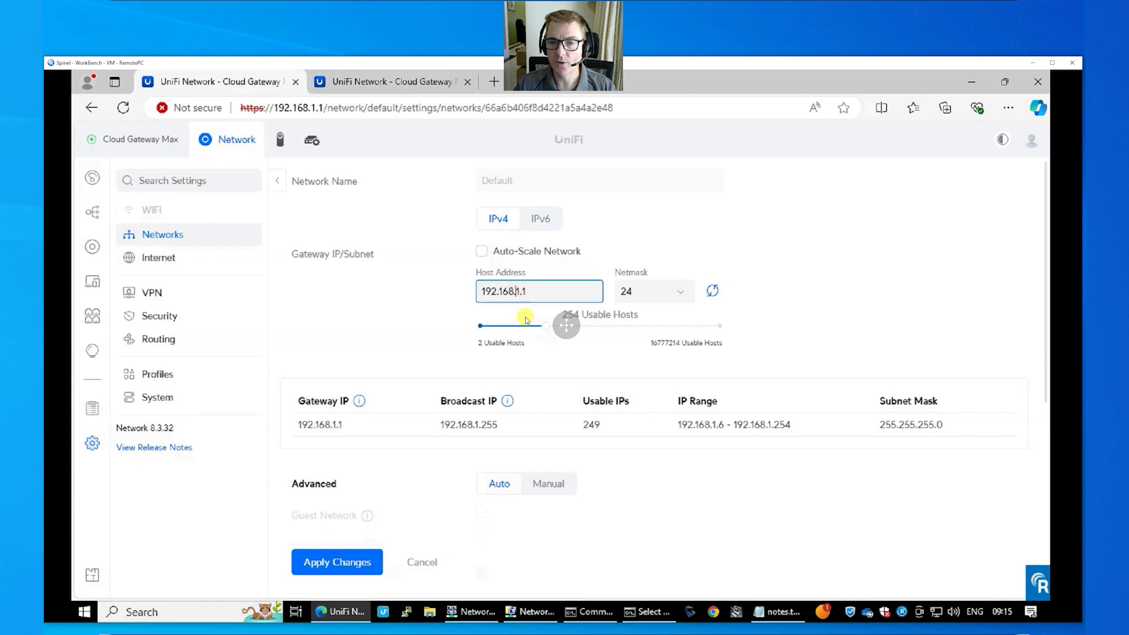
type("1")
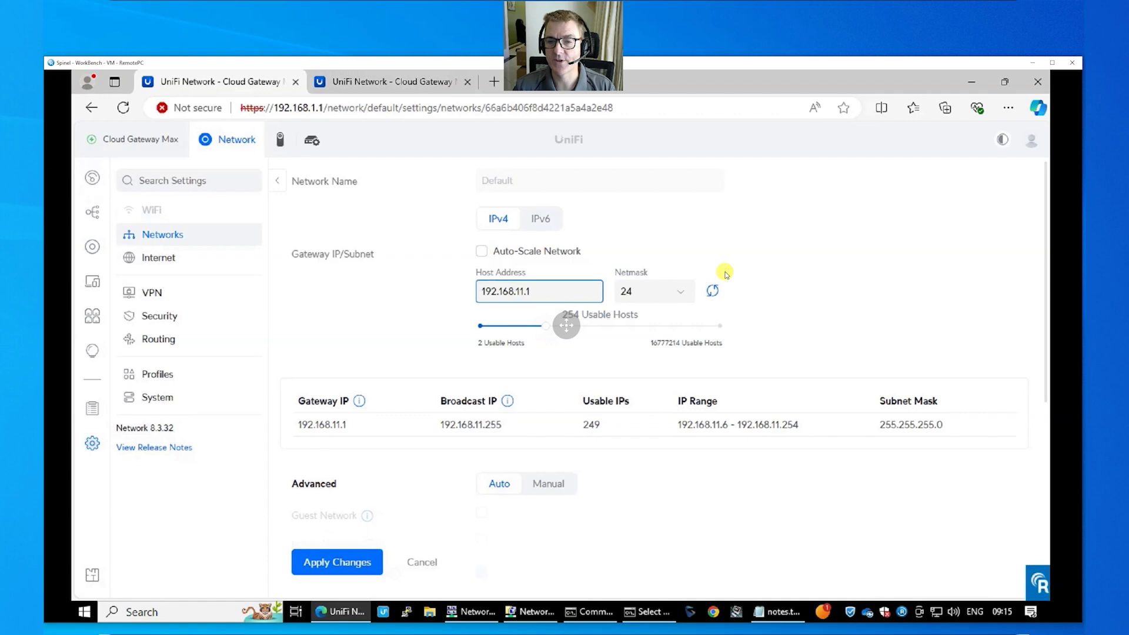
left_click(758, 255)
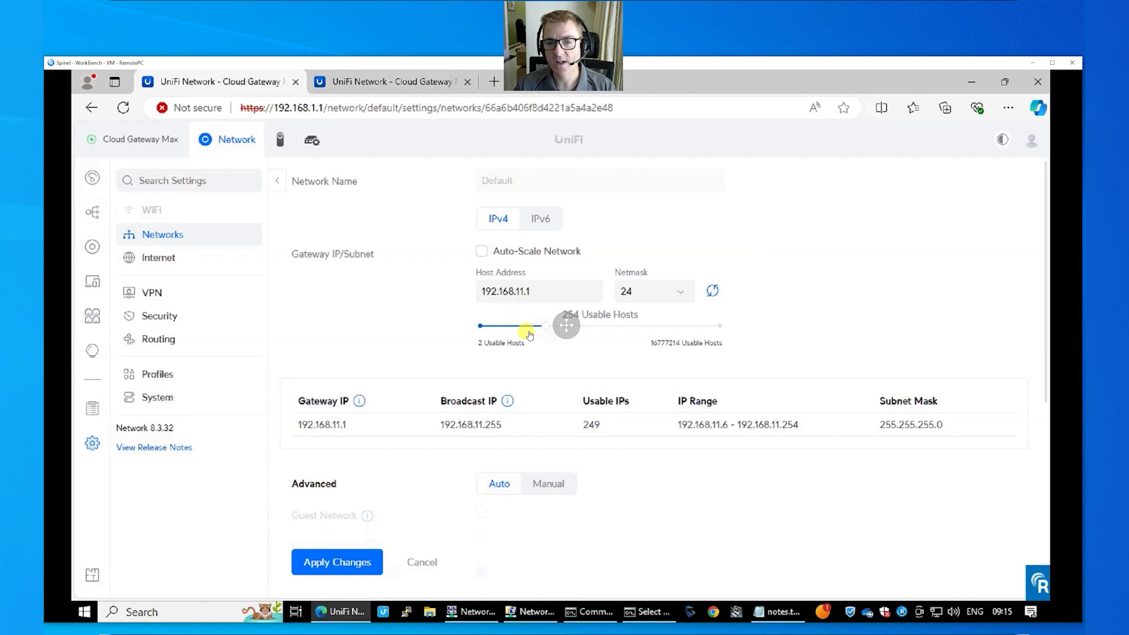
left_click(677, 293)
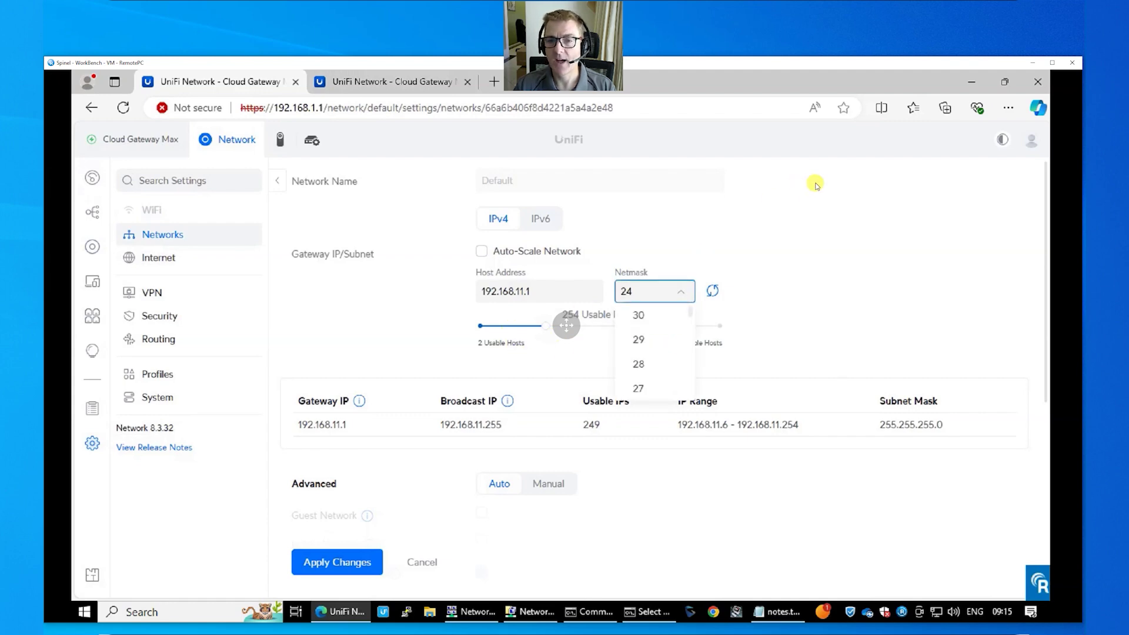
left_click(699, 257)
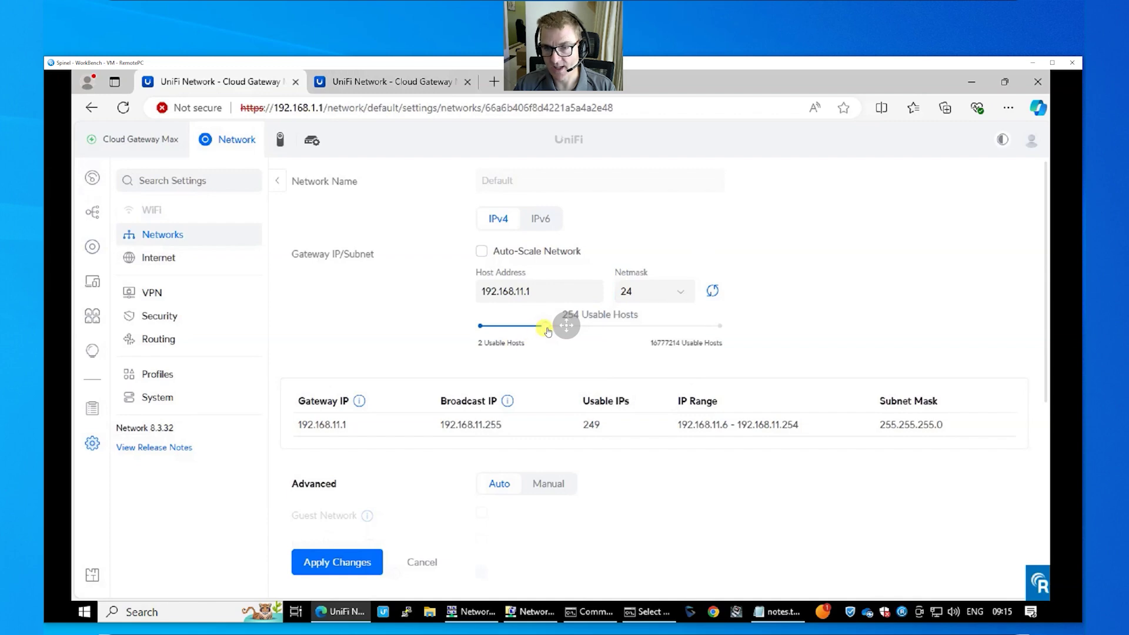
Step: Adjust the usable-hosts slider until the netmask reads /23 with 510 hosts and mask 255.255.254.0
left_click_drag(547, 331, 600, 327)
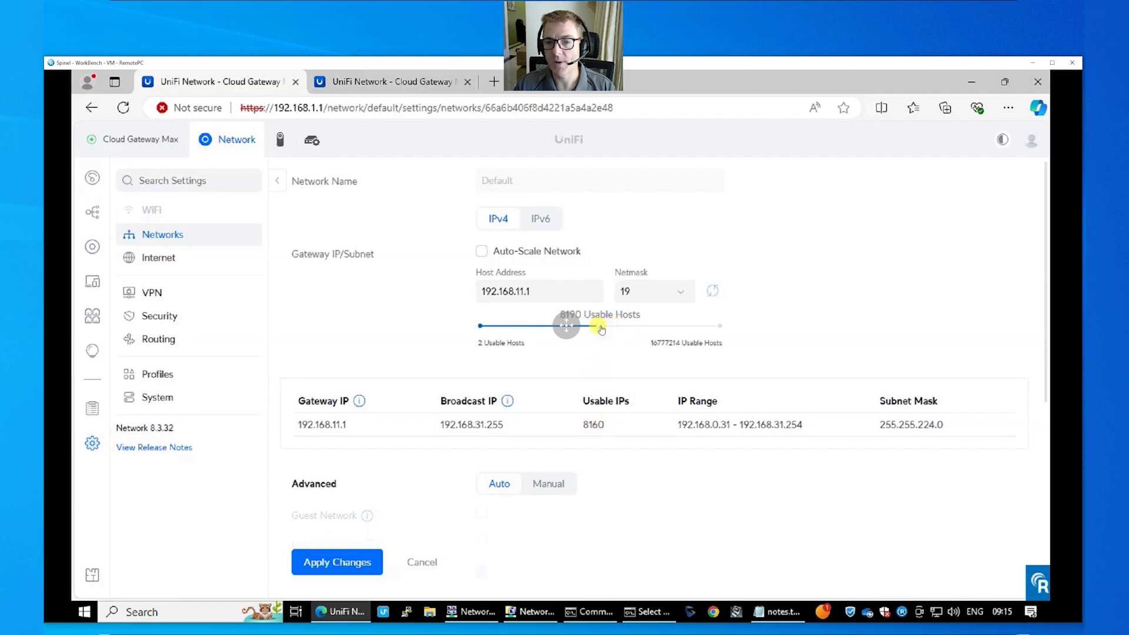
left_click_drag(588, 329, 547, 328)
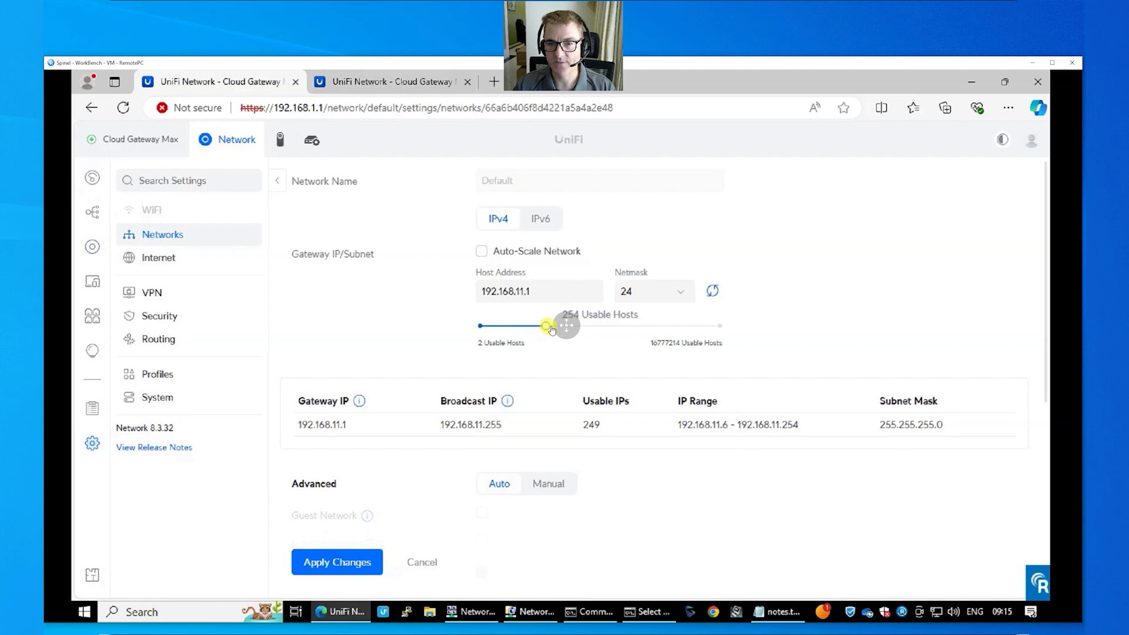
left_click_drag(554, 329, 564, 327)
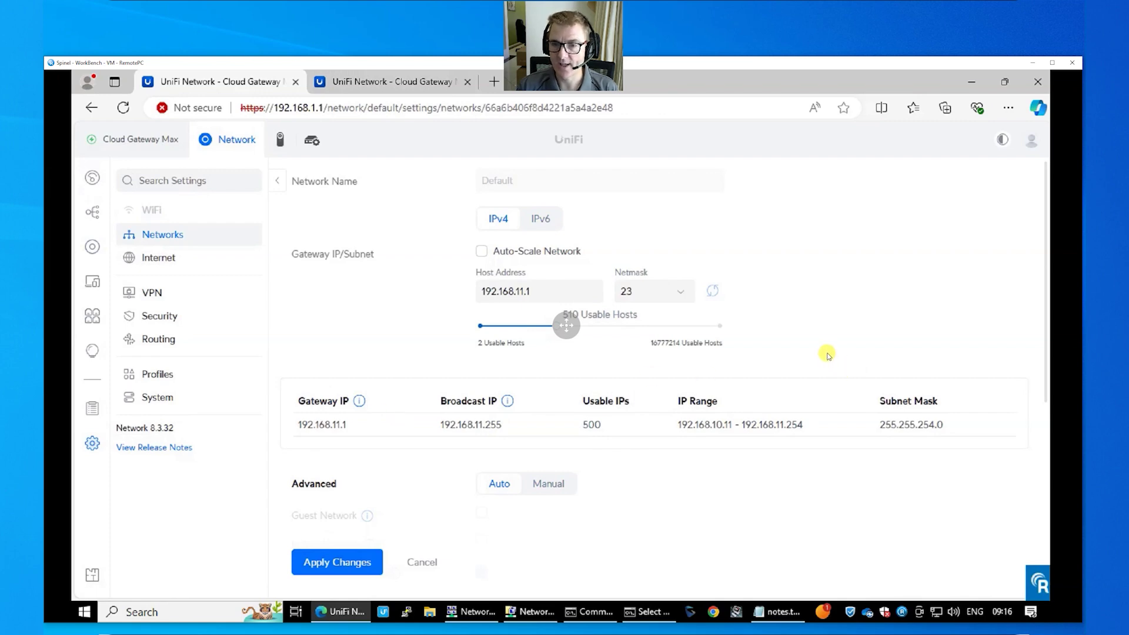
scroll(827, 355, "down", 3)
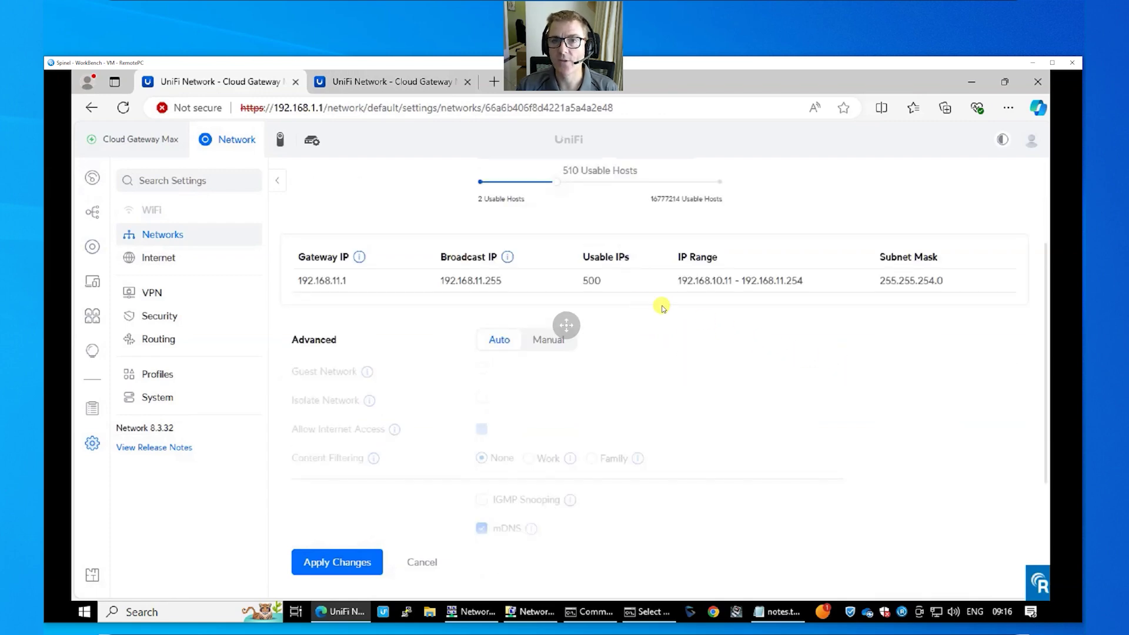
left_click(547, 344)
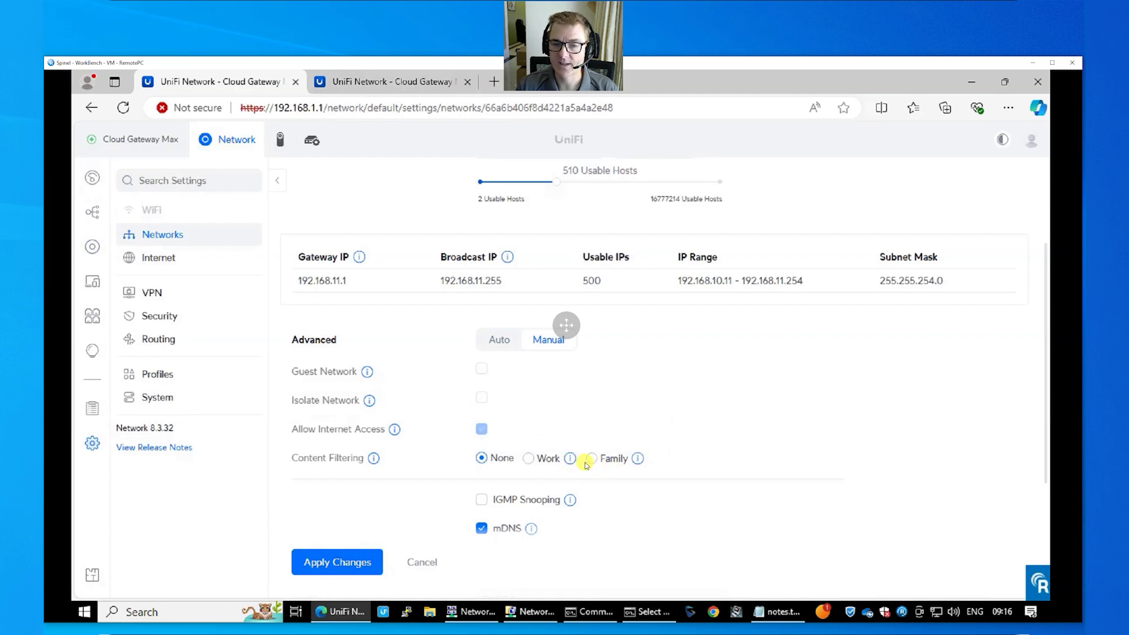
scroll(681, 477, "up", 1)
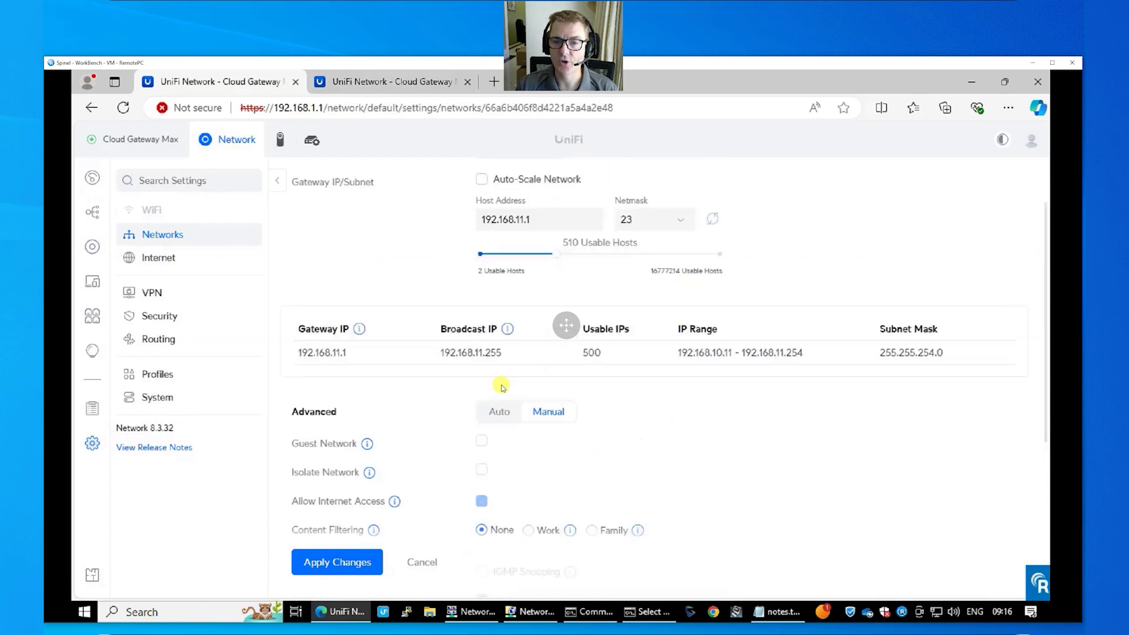
left_click(499, 411)
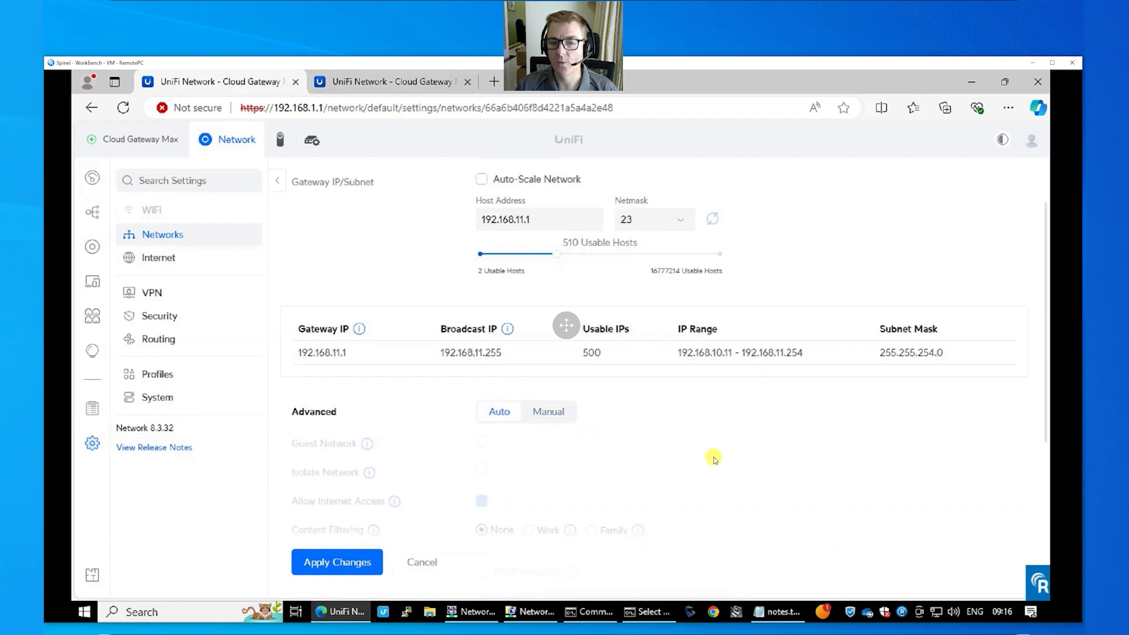
scroll(714, 460, "up", 1)
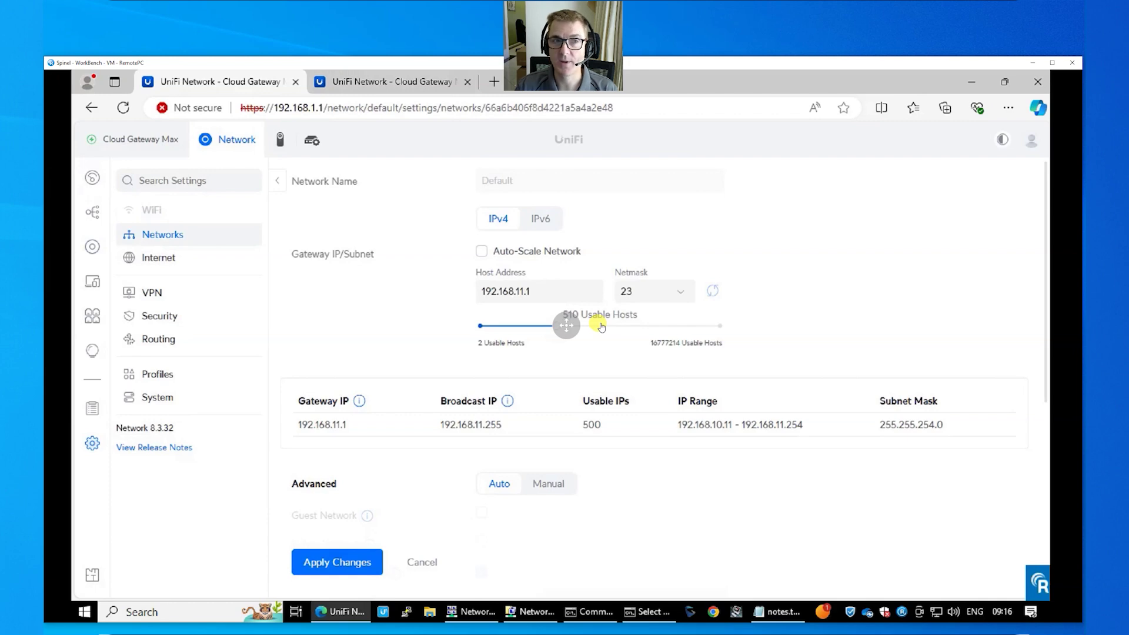
Step: Apply the /23 Default network change, then switch to the ADMINSERVER remote session
left_click(348, 565)
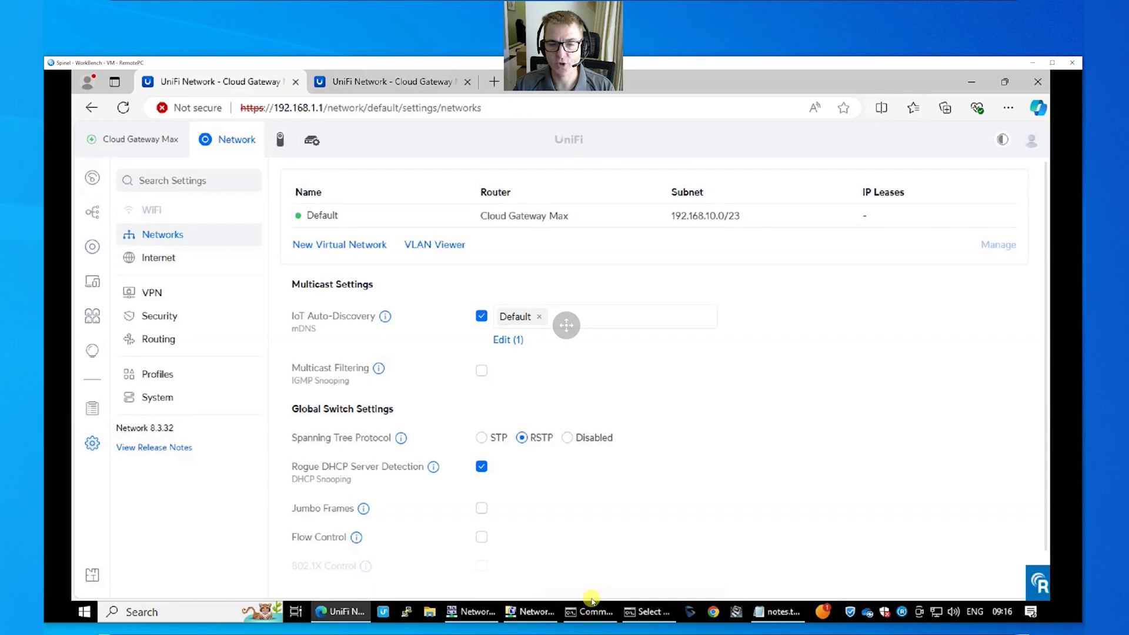
left_click(784, 634)
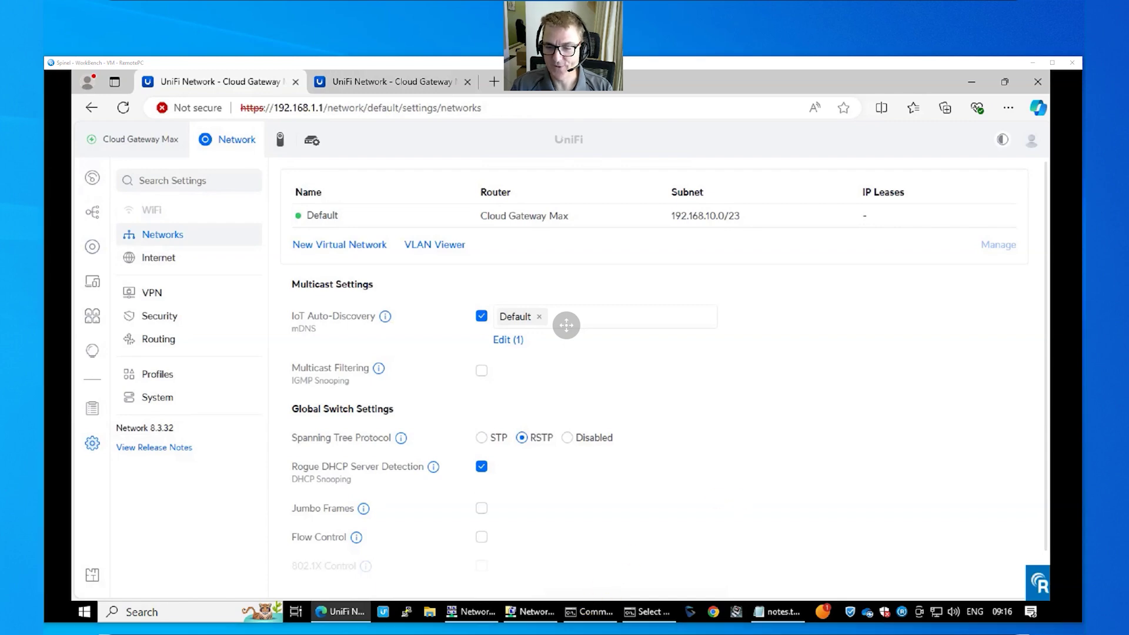
left_click(747, 624)
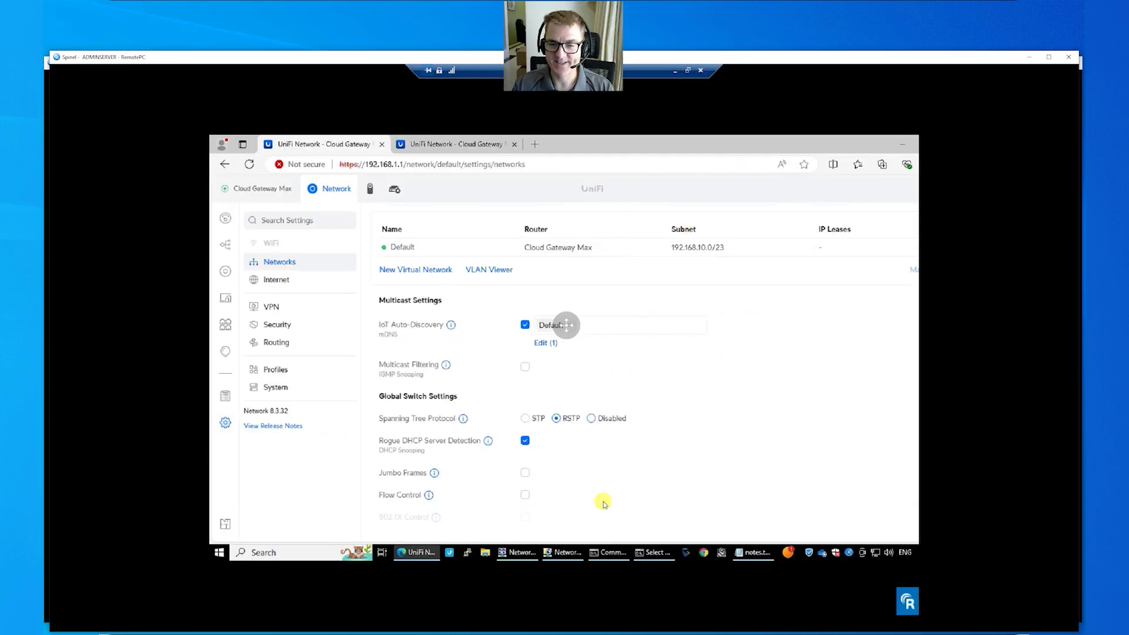
Step: On the admin server, minimize the iperf console and bring the ipconfig Command Prompt forward
left_click(605, 553)
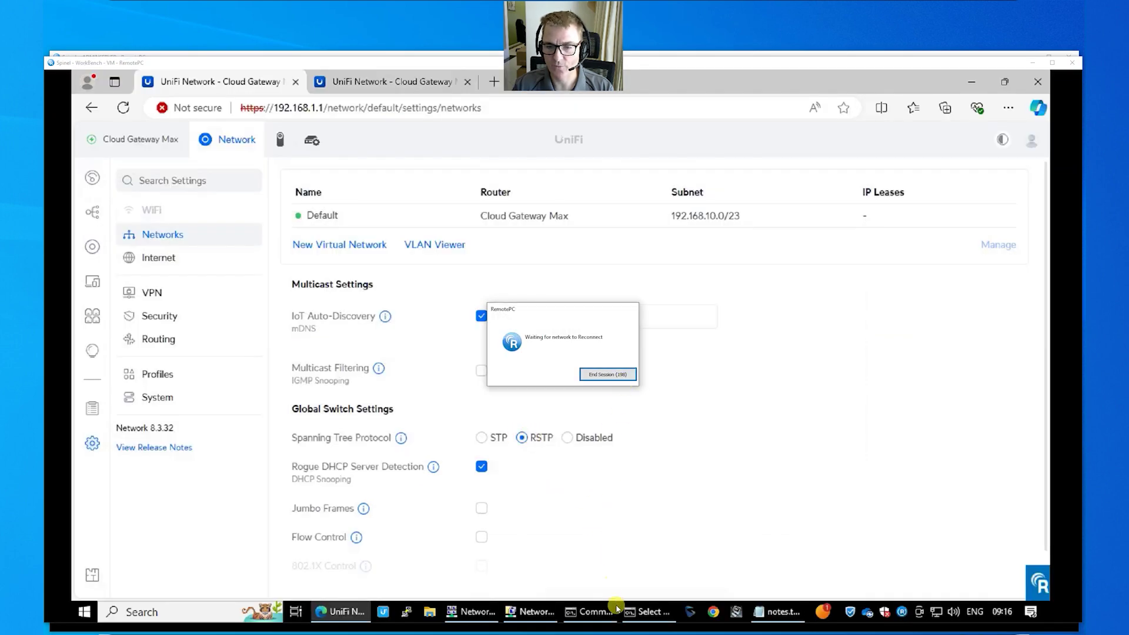
left_click(784, 634)
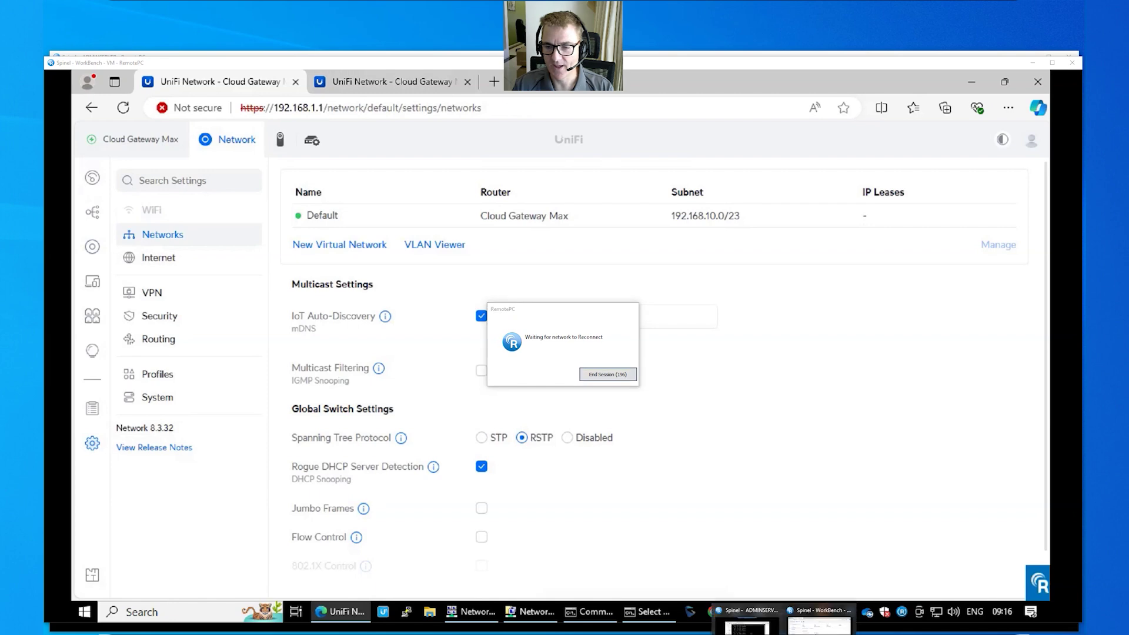
left_click(745, 624)
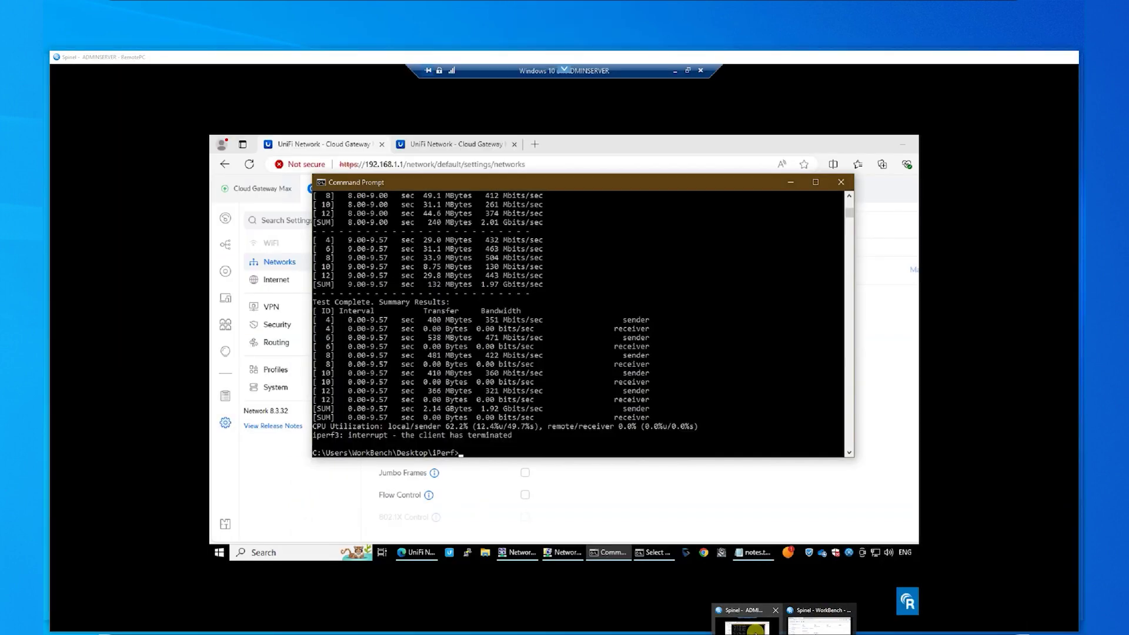
left_click(612, 553)
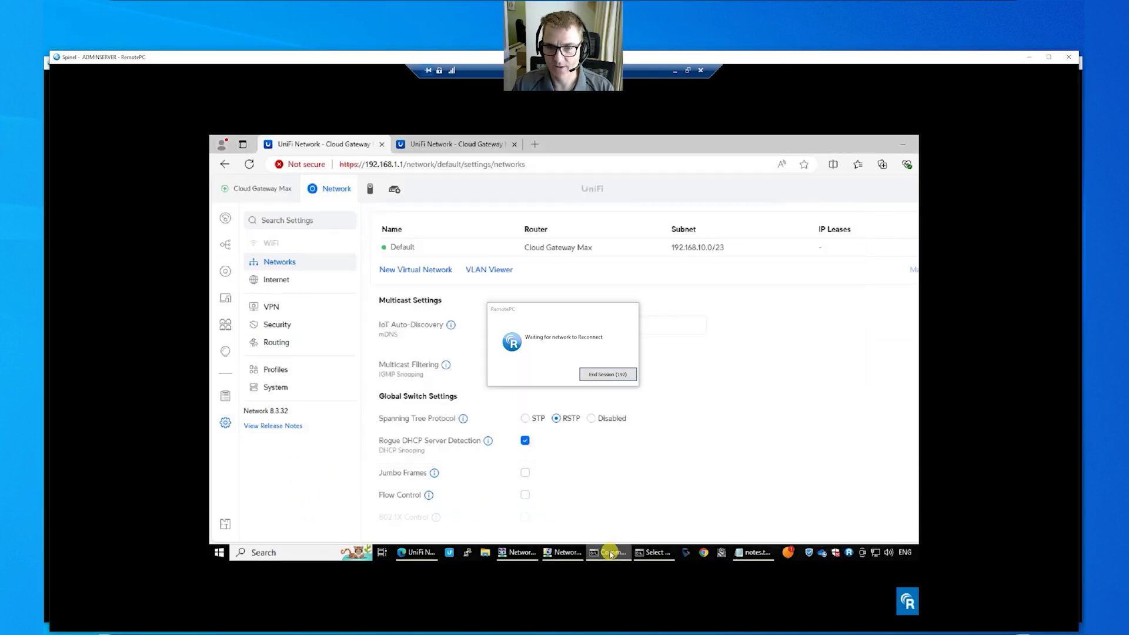
left_click(653, 558)
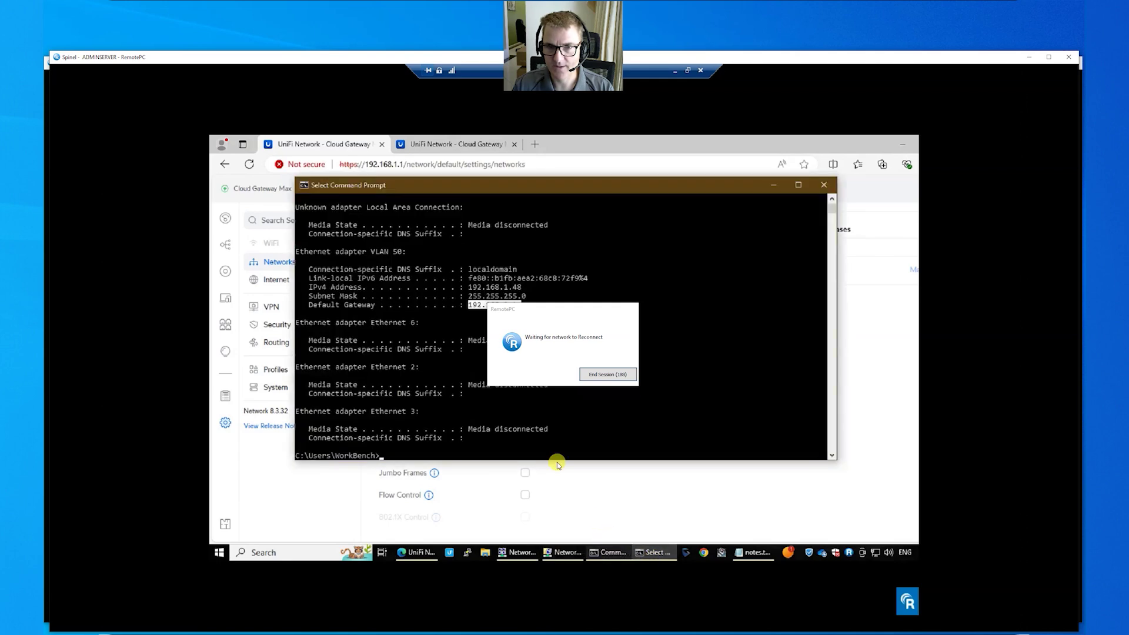
left_click(427, 350)
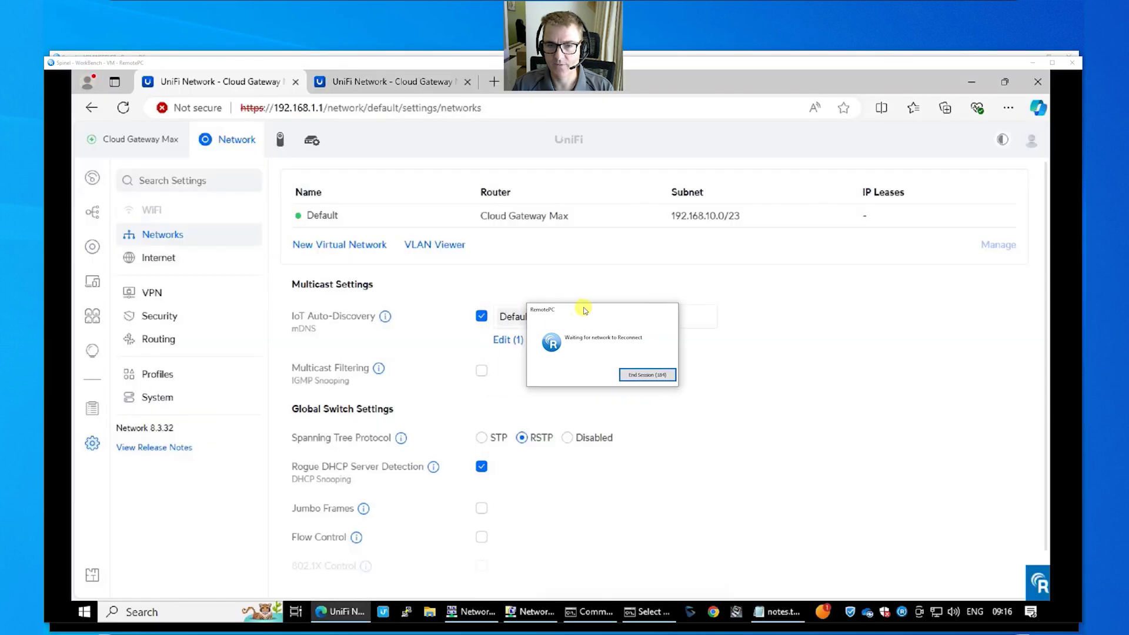
left_click_drag(635, 333, 1126, 379)
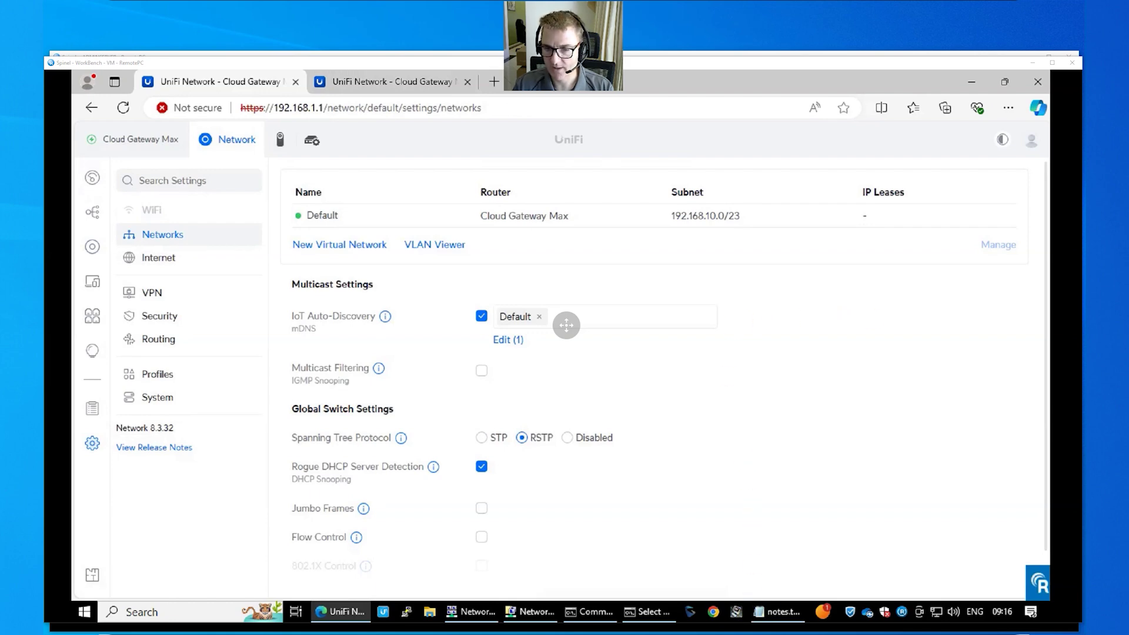
Step: Return to the admin server's Command Prompt and list its adapters with ipconfig
left_click(754, 632)
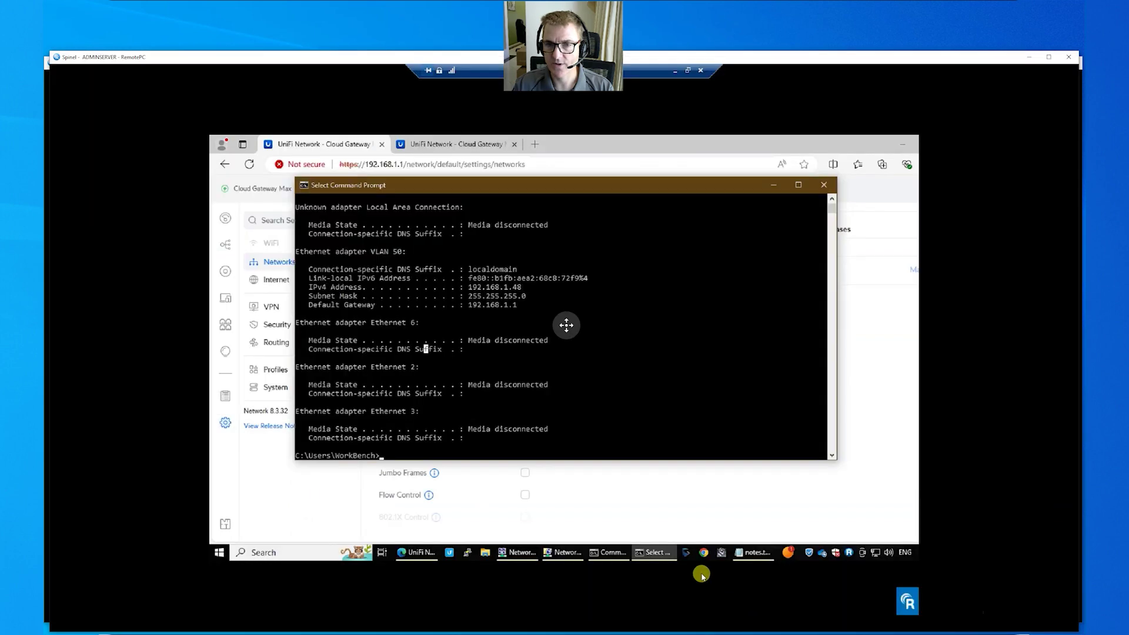
left_click(458, 410)
key("Escape")
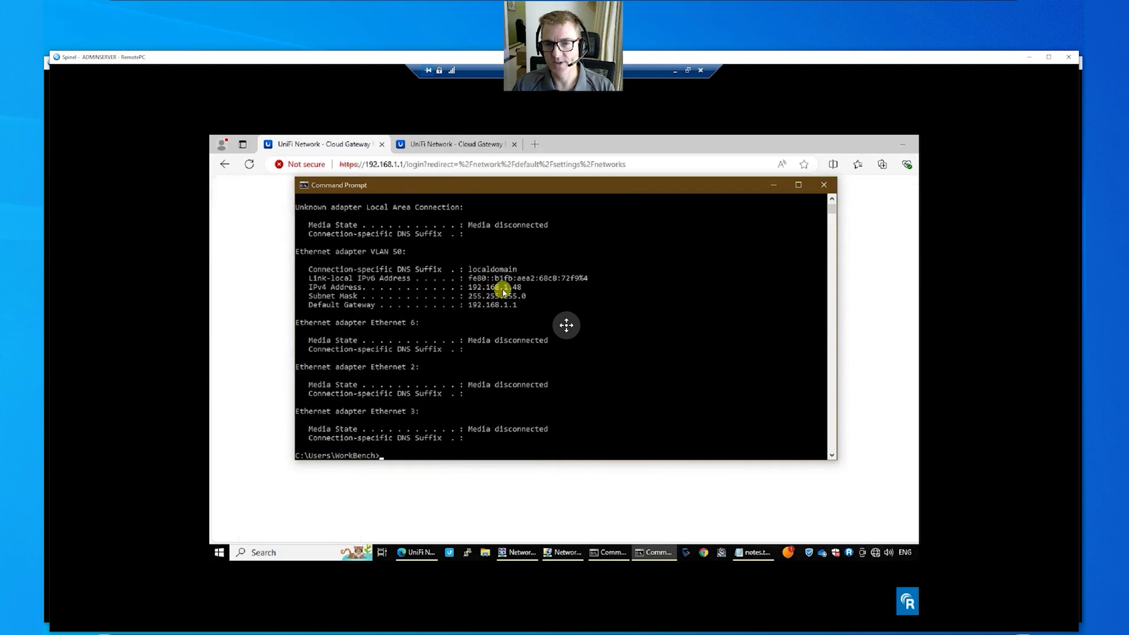
left_click(511, 381)
type("ipconfig")
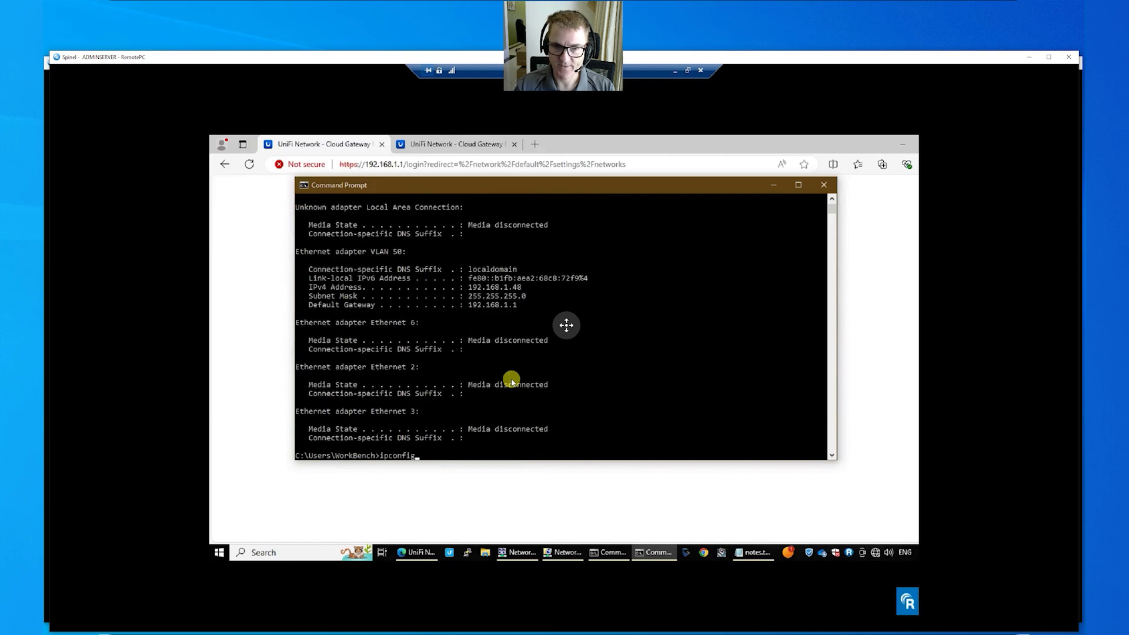
key("Return")
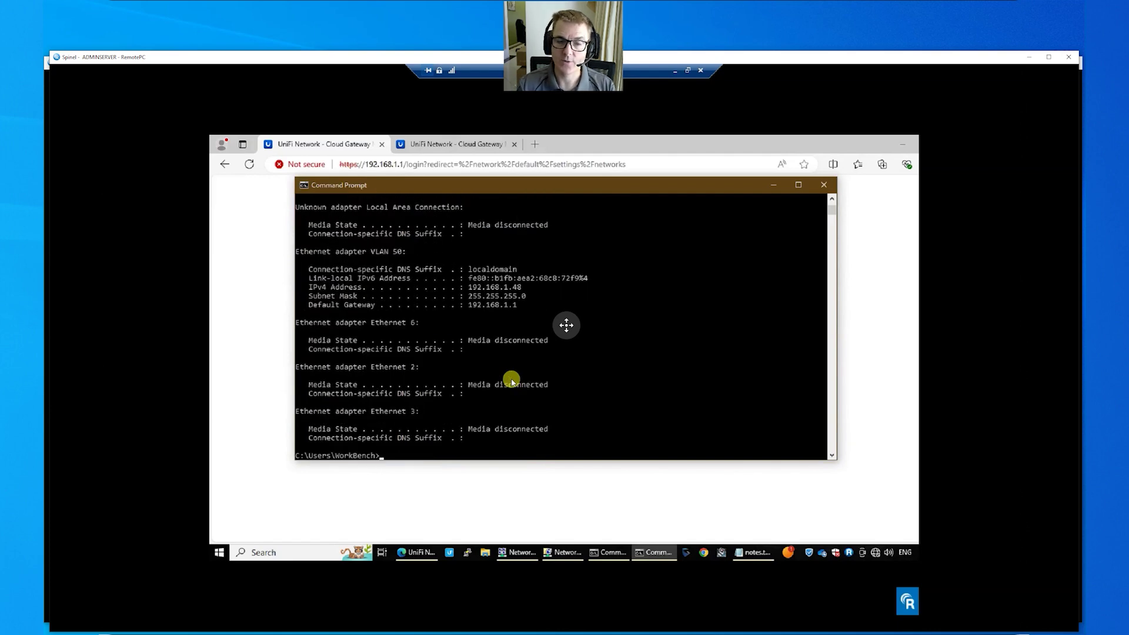
Step: Run ipconfig /renew, then ipconfig again to confirm 192.168.10.130, mask 255.255.254.0, gateway 192.168.11.1
type("renew")
key("BackSpace")
key("BackSpace")
key("BackSpace")
key("BackSpace")
key("BackSpace")
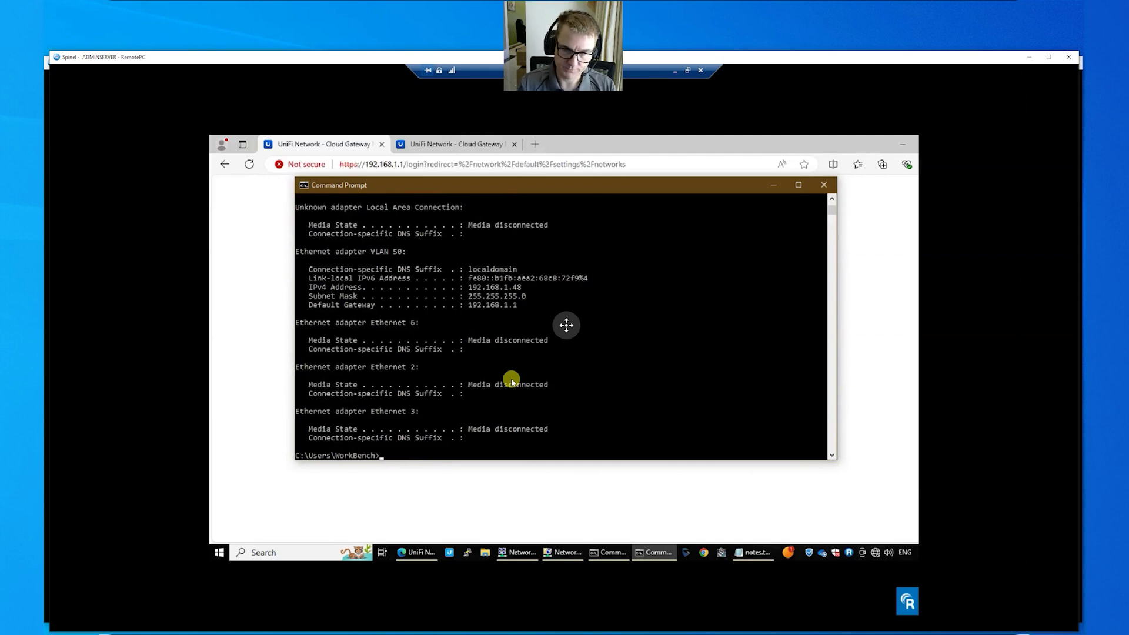
key("Up")
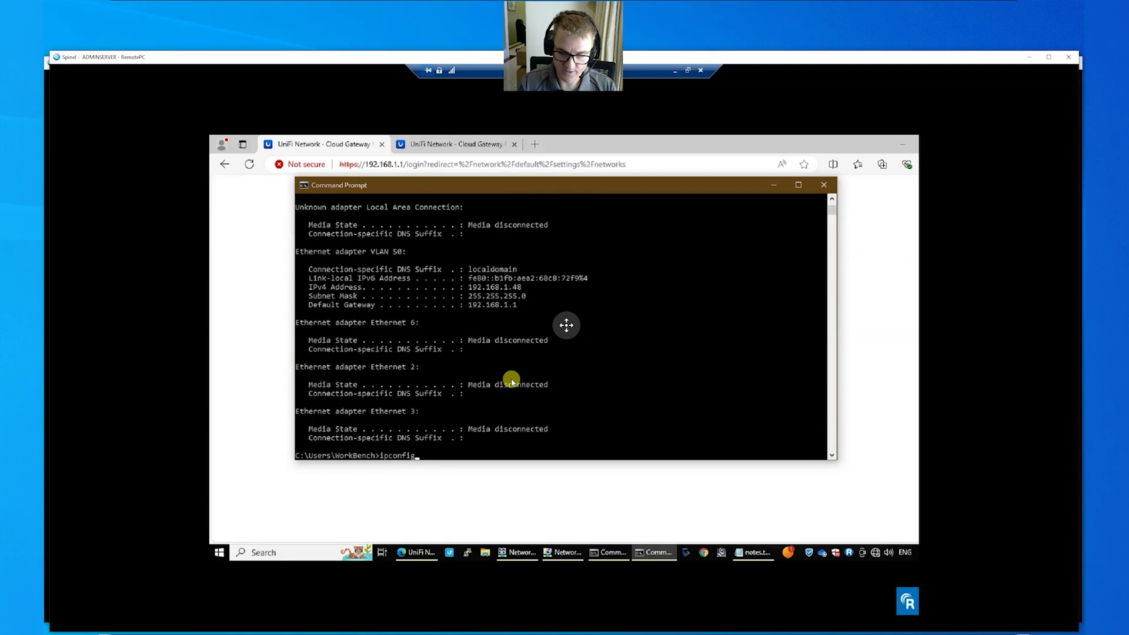
type("/renew")
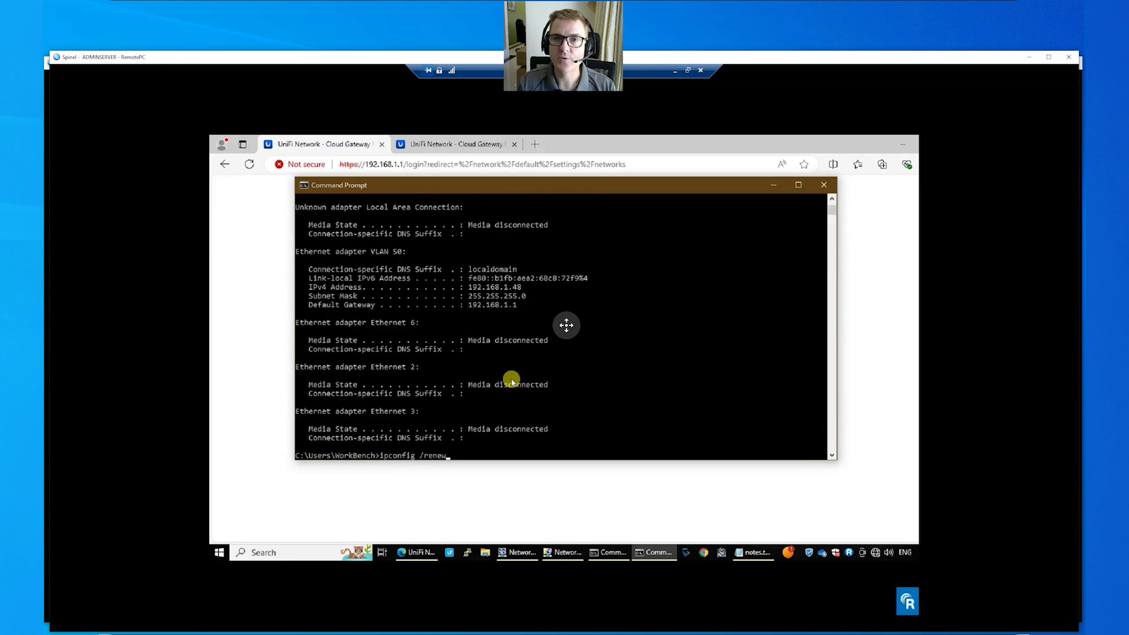
key("Return")
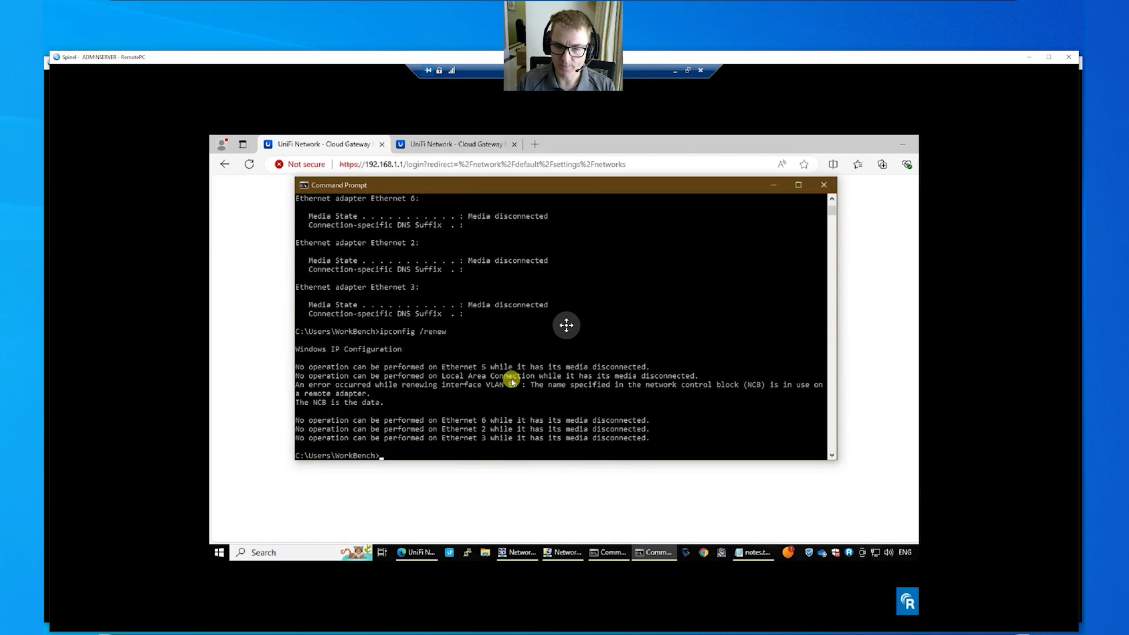
key("Up")
key("BackSpace")
key("BackSpace")
key("BackSpace")
key("BackSpace")
key("BackSpace")
key("BackSpace")
key("BackSpace")
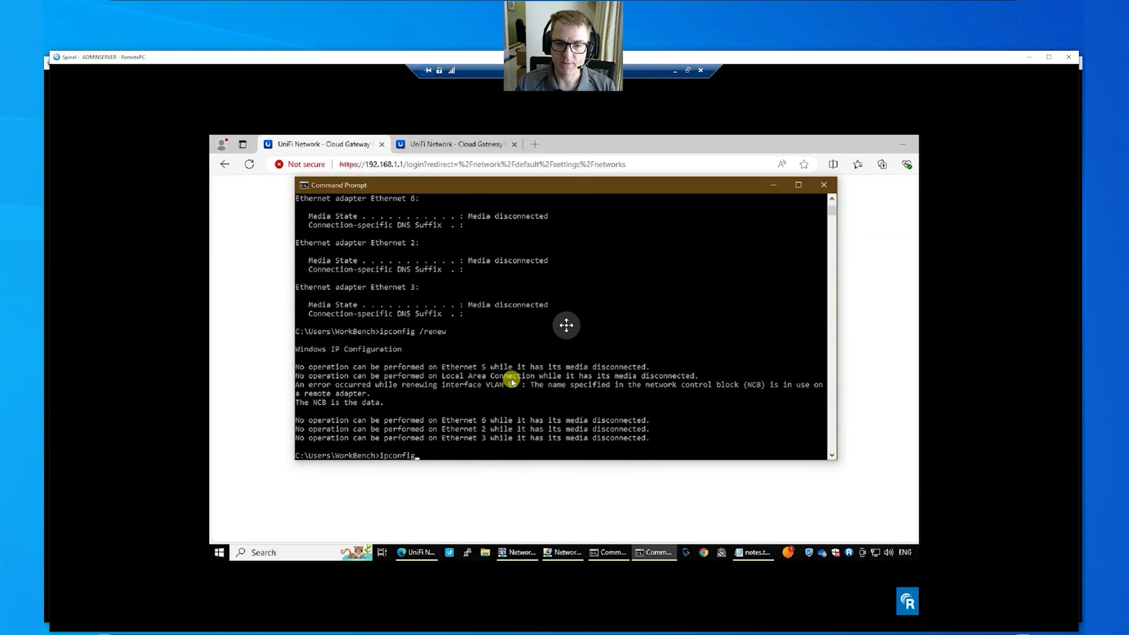
key("Return")
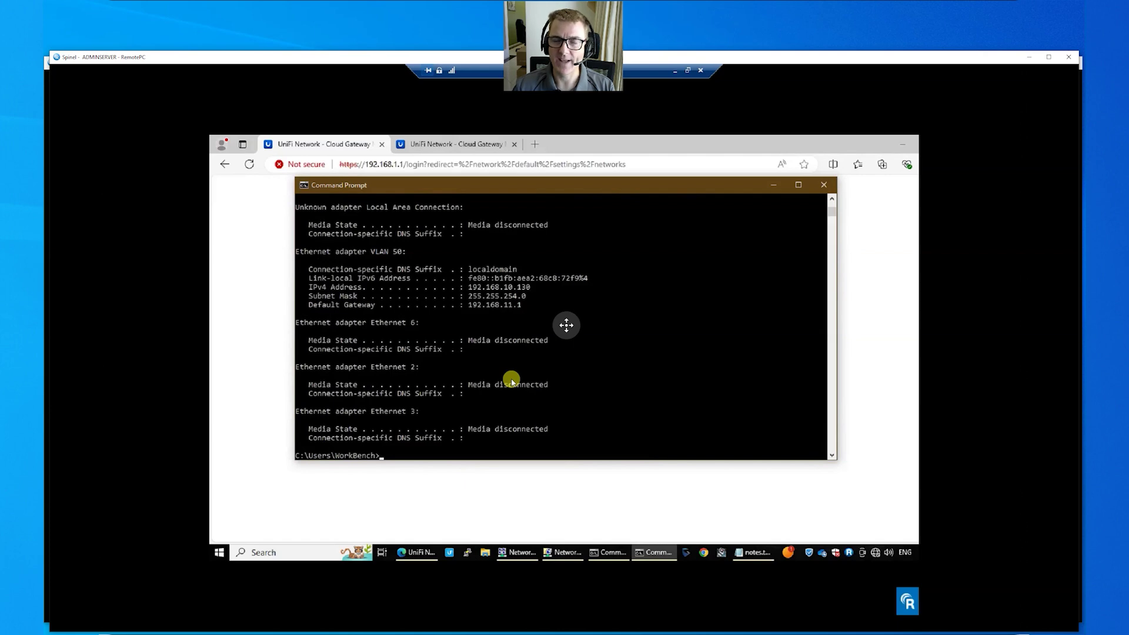
left_click(505, 290)
double_click(504, 290)
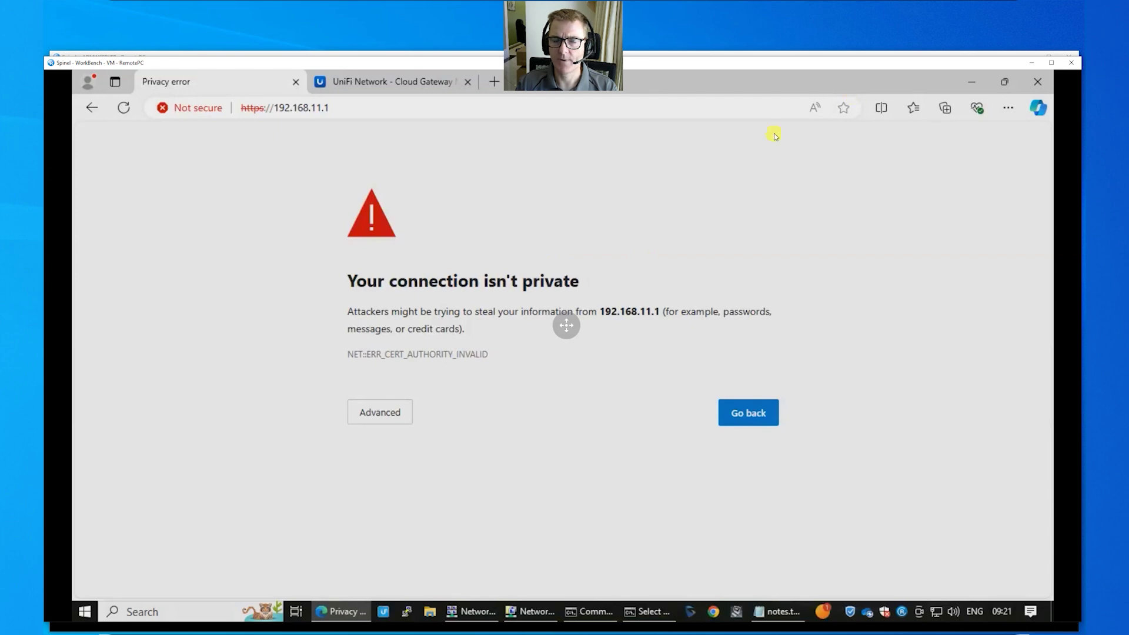
left_click(278, 108)
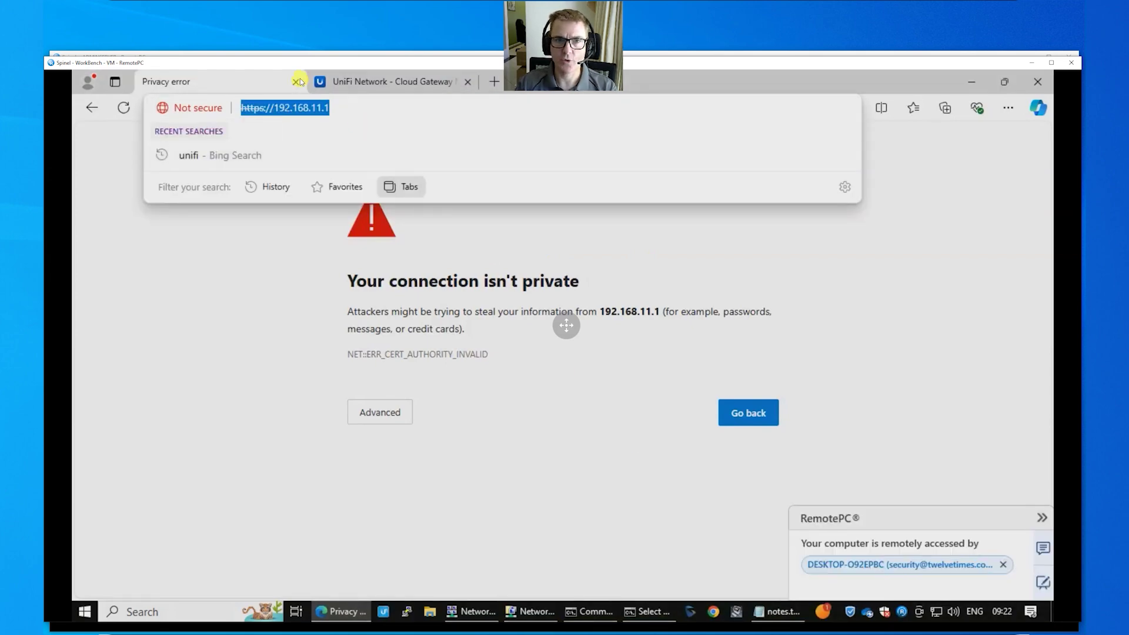
Step: Rerun ipconfig to confirm gateway 192.168.11.1, then expand the advanced details of Edge's certificate warning
left_click(650, 613)
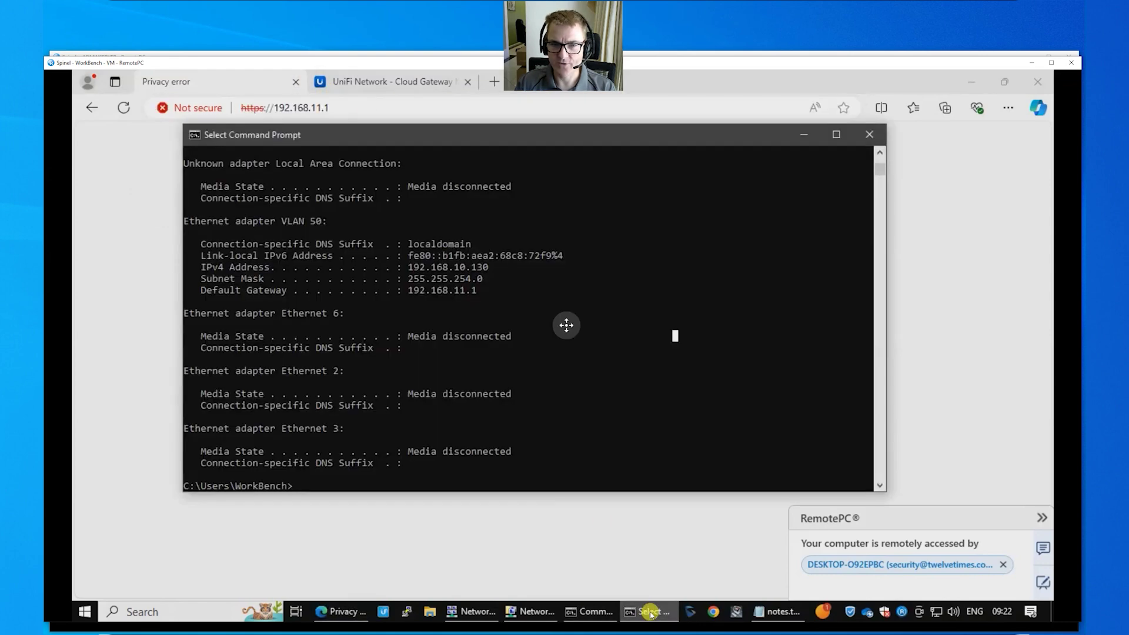
key("Up")
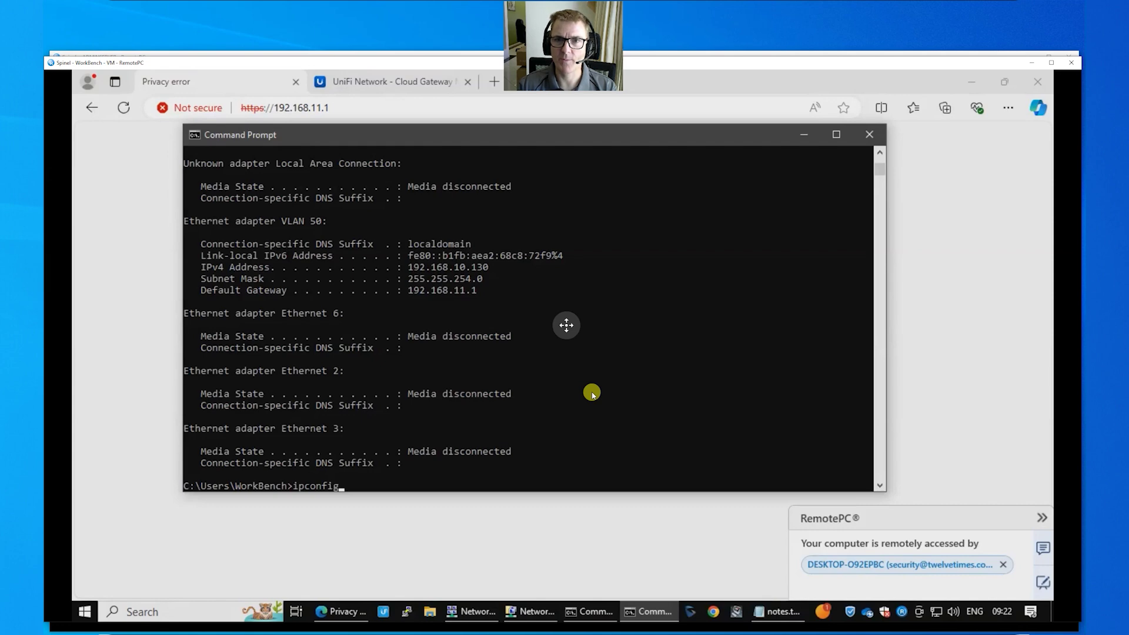
type("/renew")
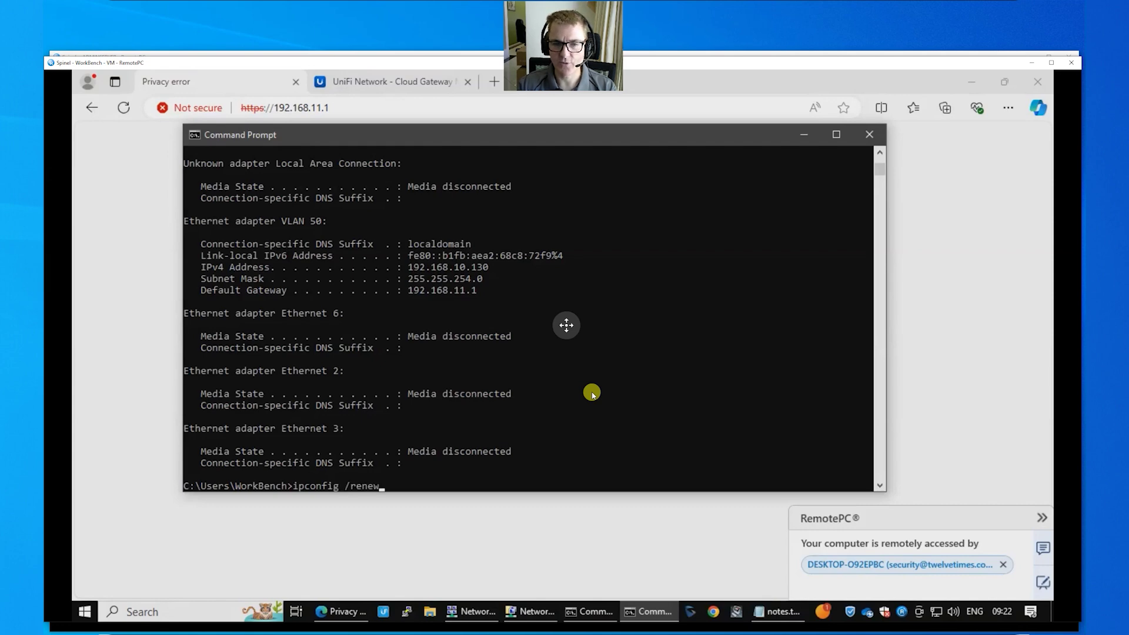
key("BackSpace")
key("BackSpace")
key("BackSpace")
key("BackSpace")
key("BackSpace")
key("BackSpace")
key("BackSpace")
key("Return")
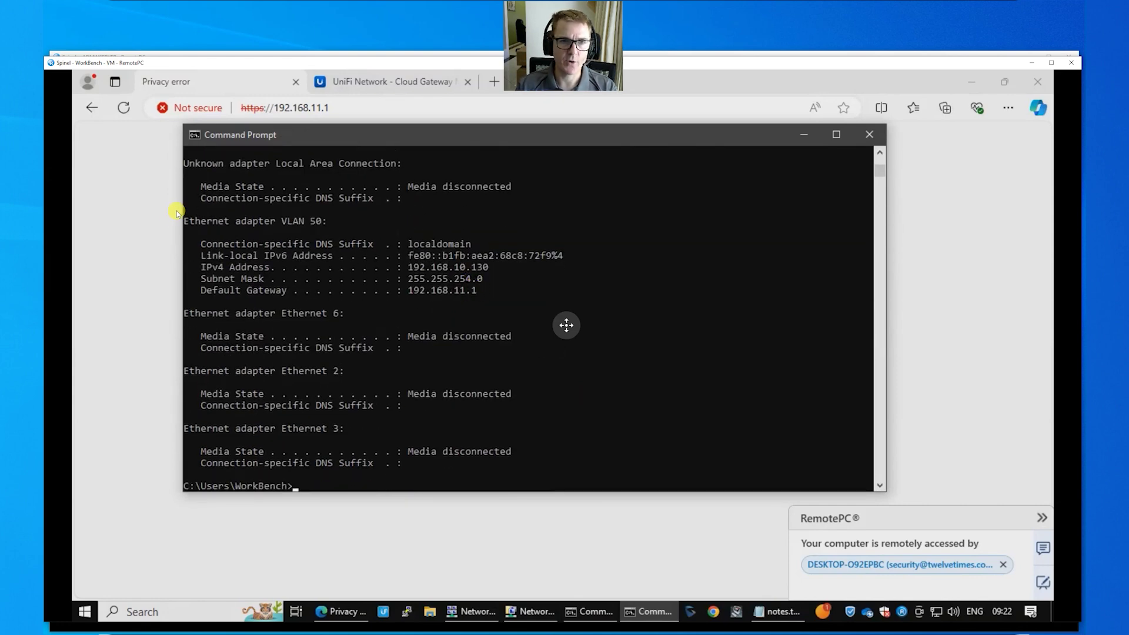
left_click(146, 231)
left_click(390, 412)
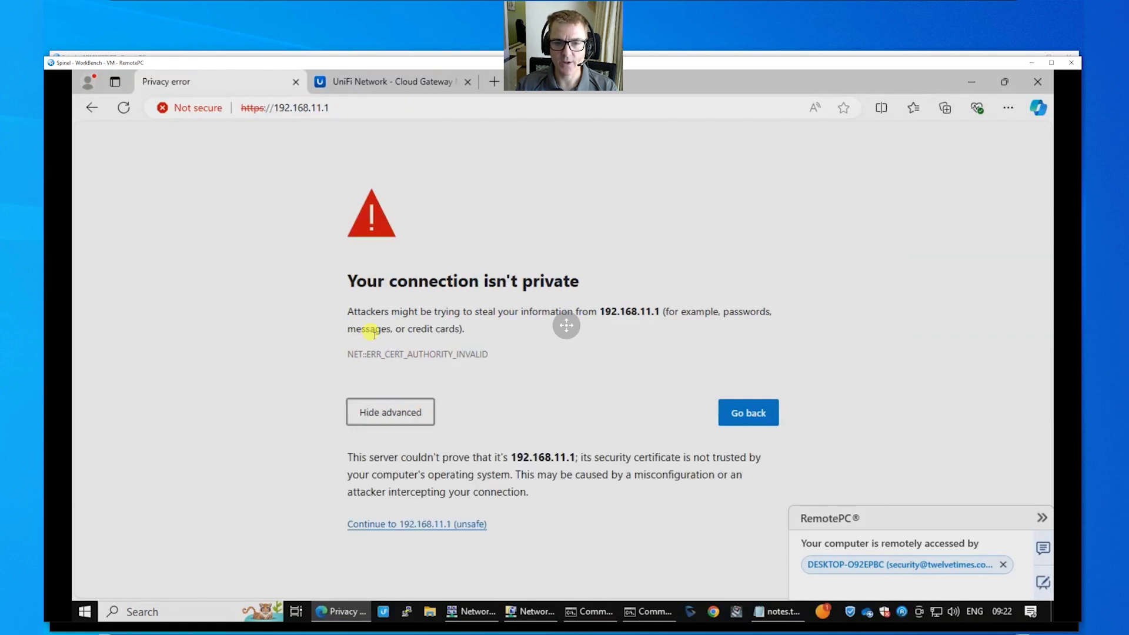
Step: Proceed past the certificate warning and sign in using the saved account e-mail, password and authenticator code
left_click(408, 523)
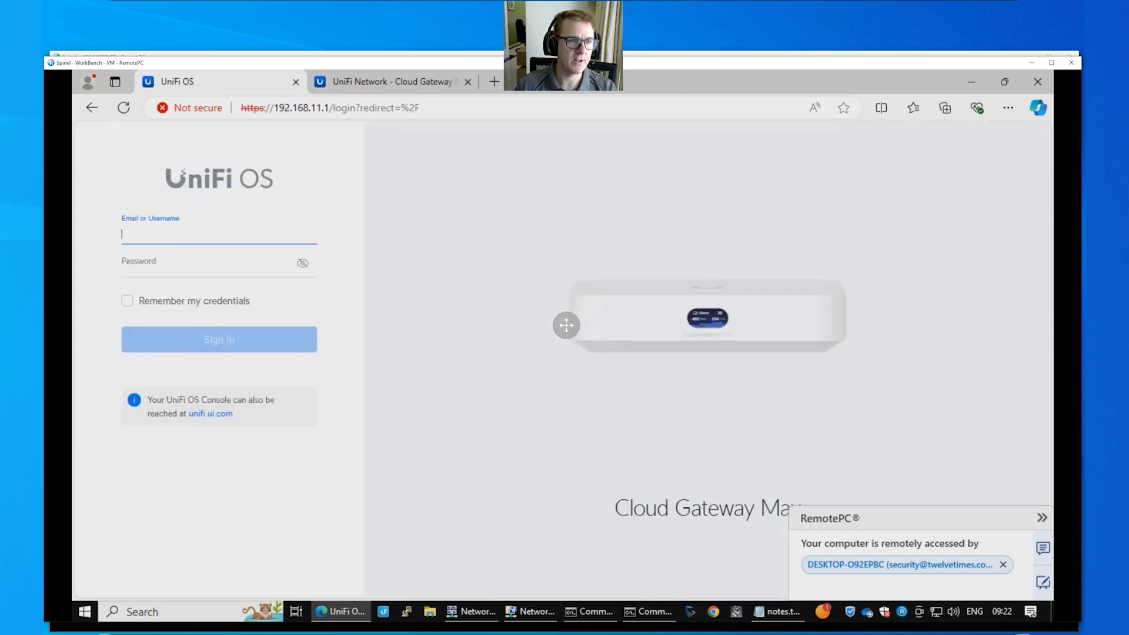
left_click(192, 236)
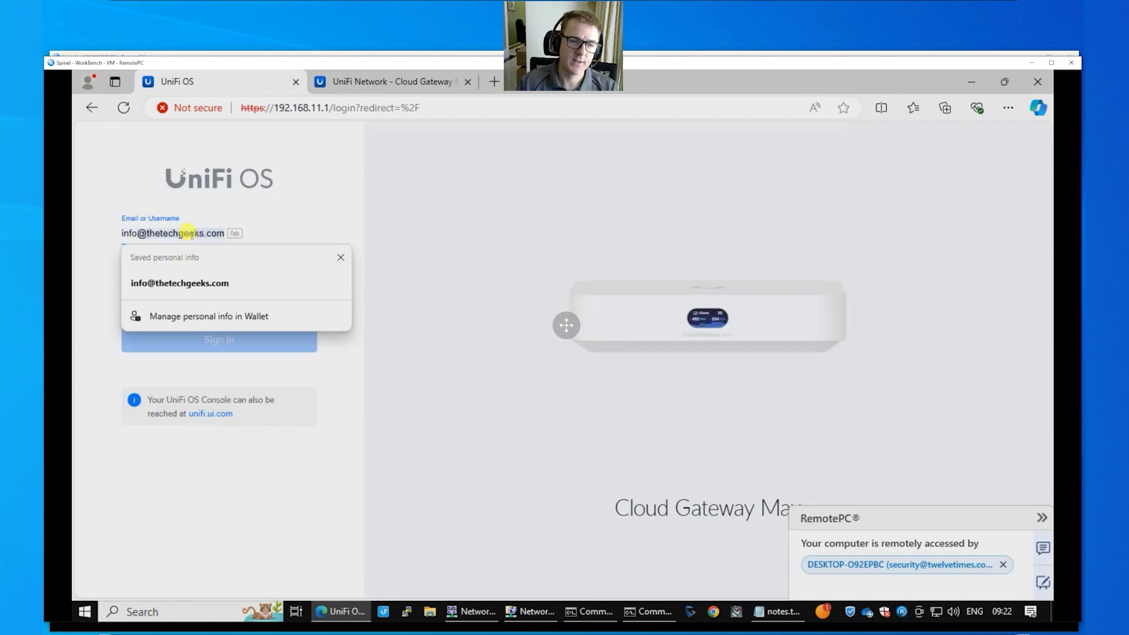
left_click(161, 283)
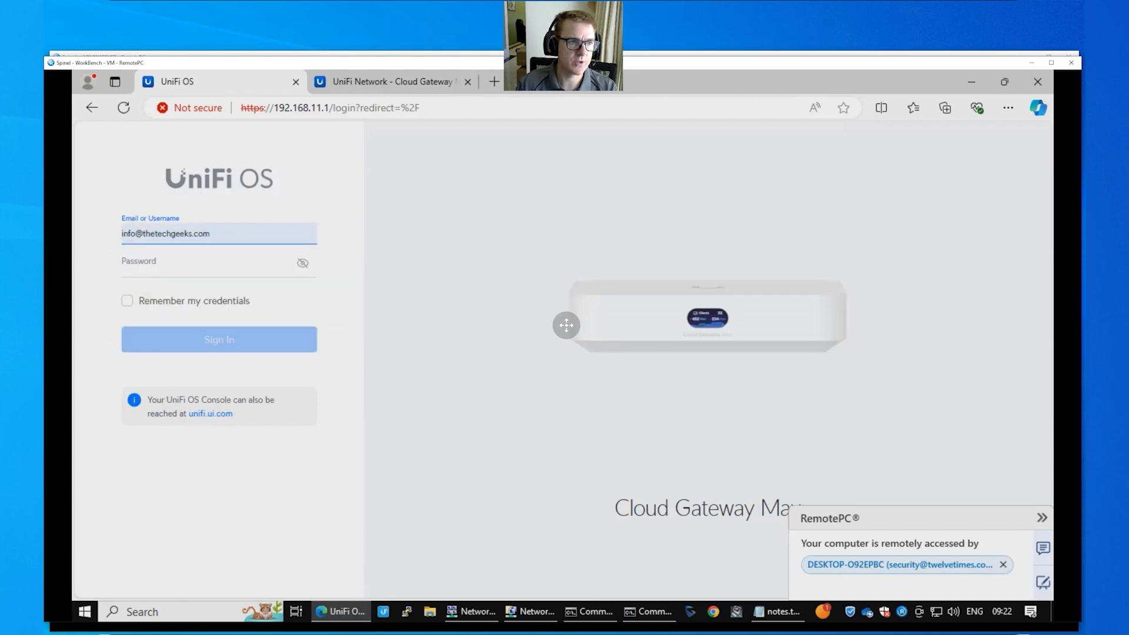
left_click(175, 272)
key("ctrl+v")
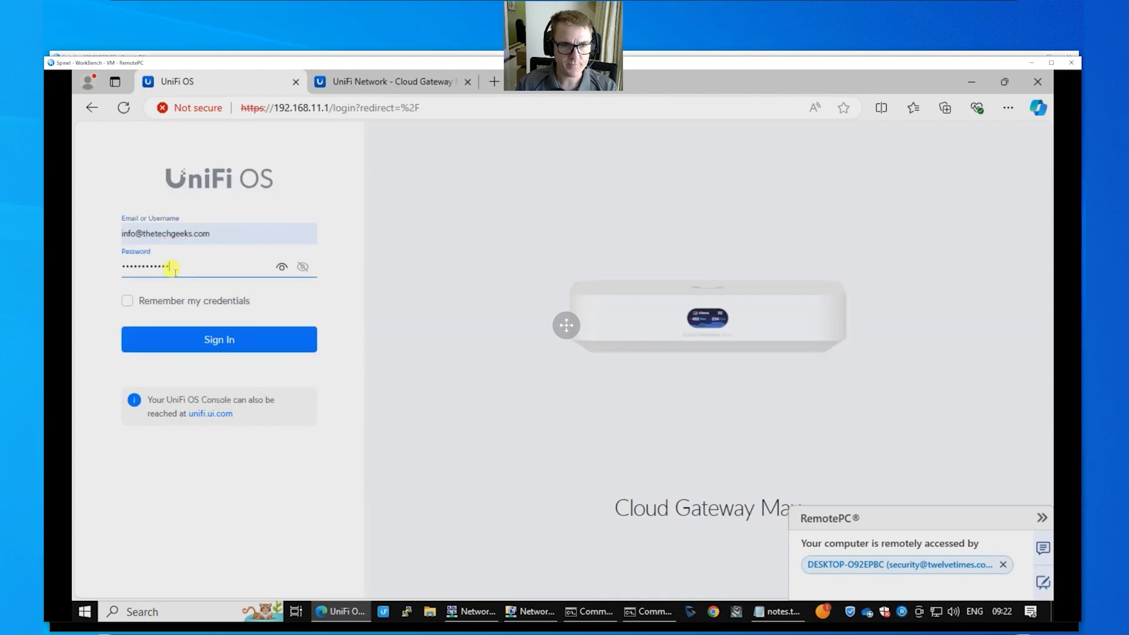
left_click(168, 340)
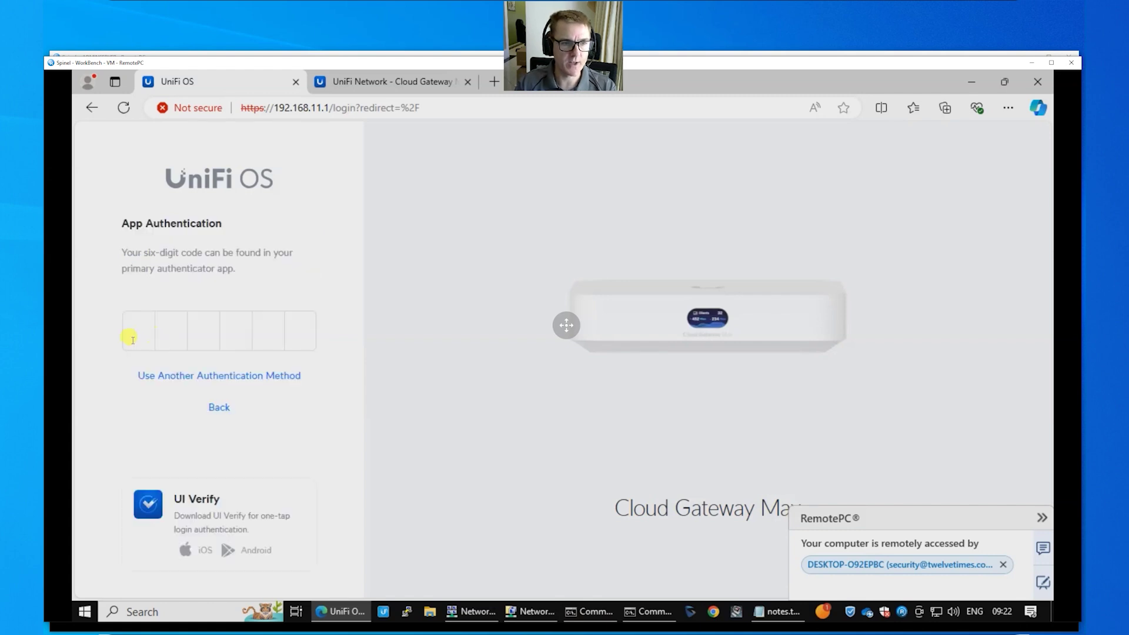
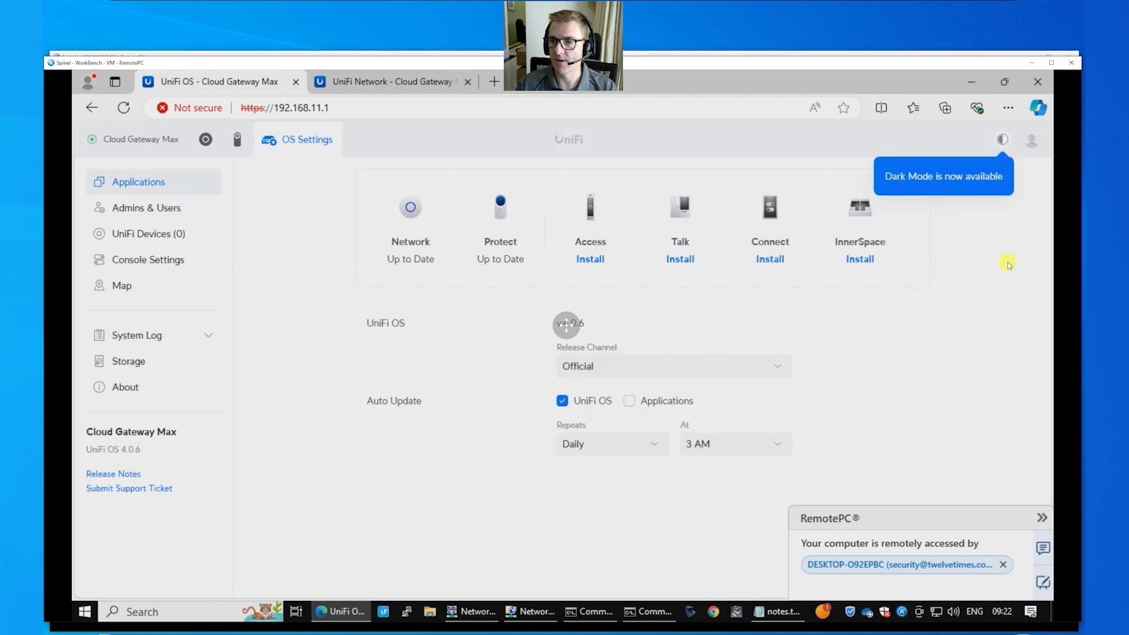
Step: Dismiss the remote-access and Dark Mode popups, then open the Network application's settings
left_click(1043, 518)
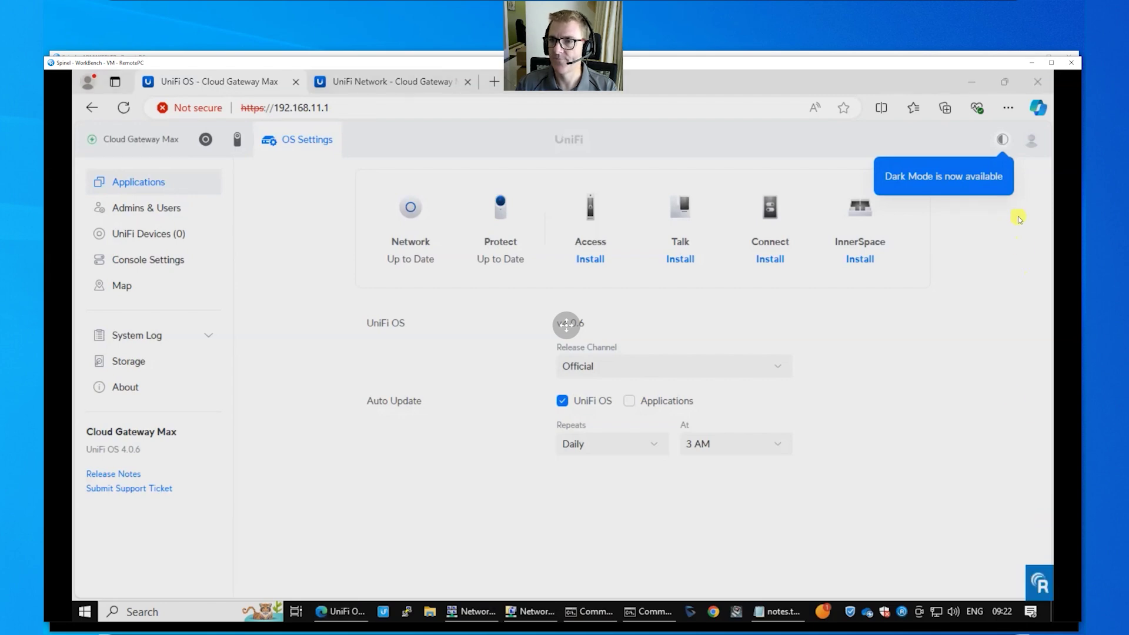
left_click(1002, 141)
left_click(1018, 306)
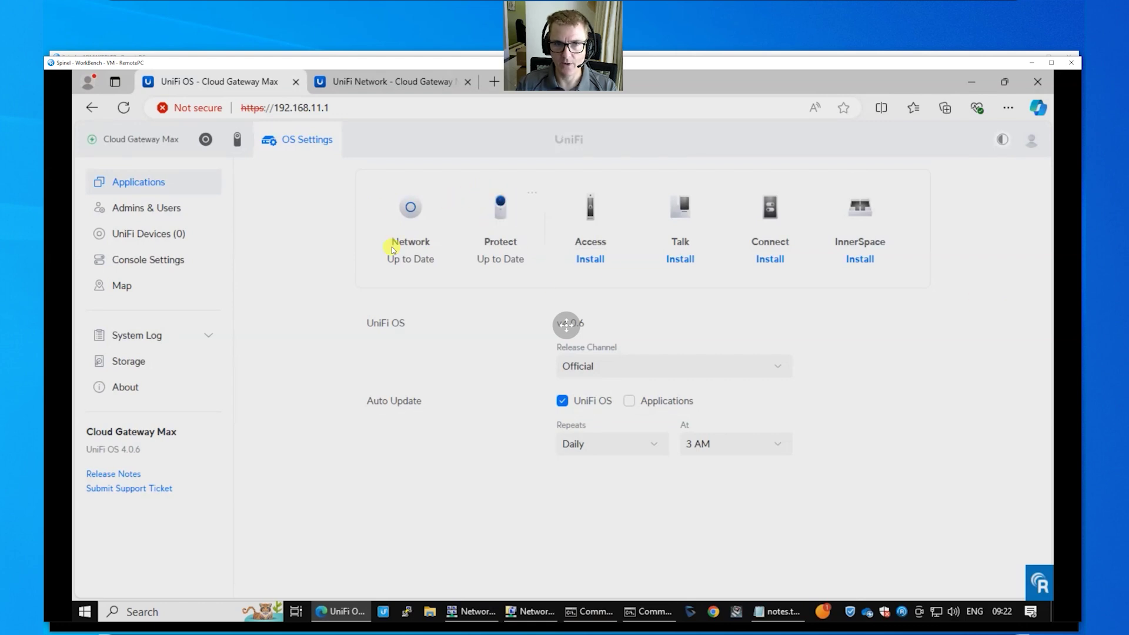
left_click(205, 140)
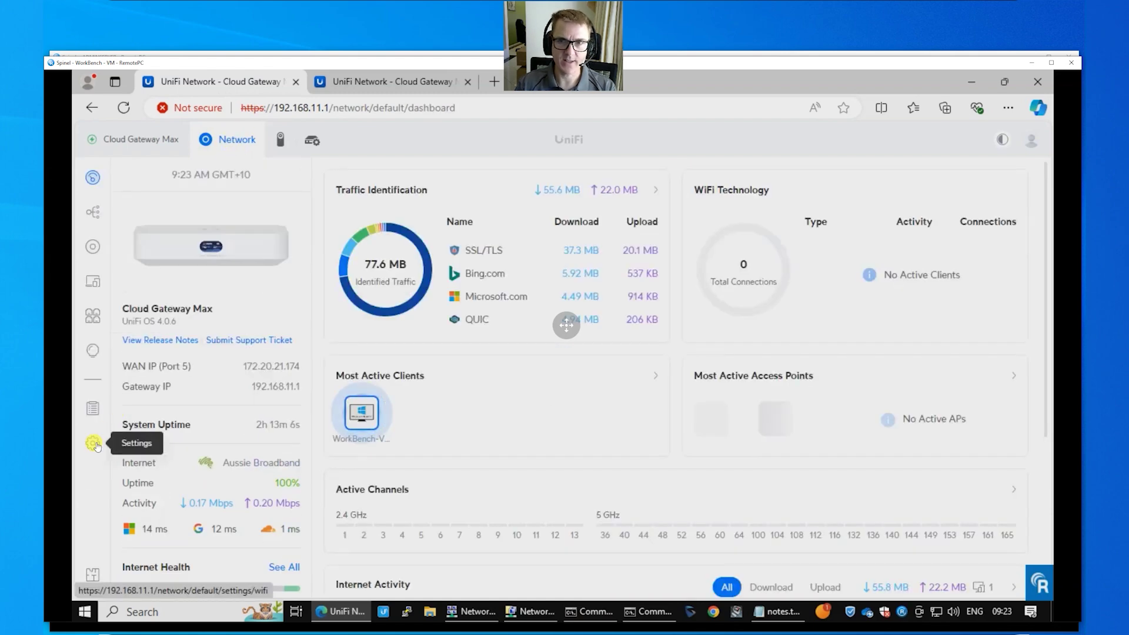
left_click(94, 443)
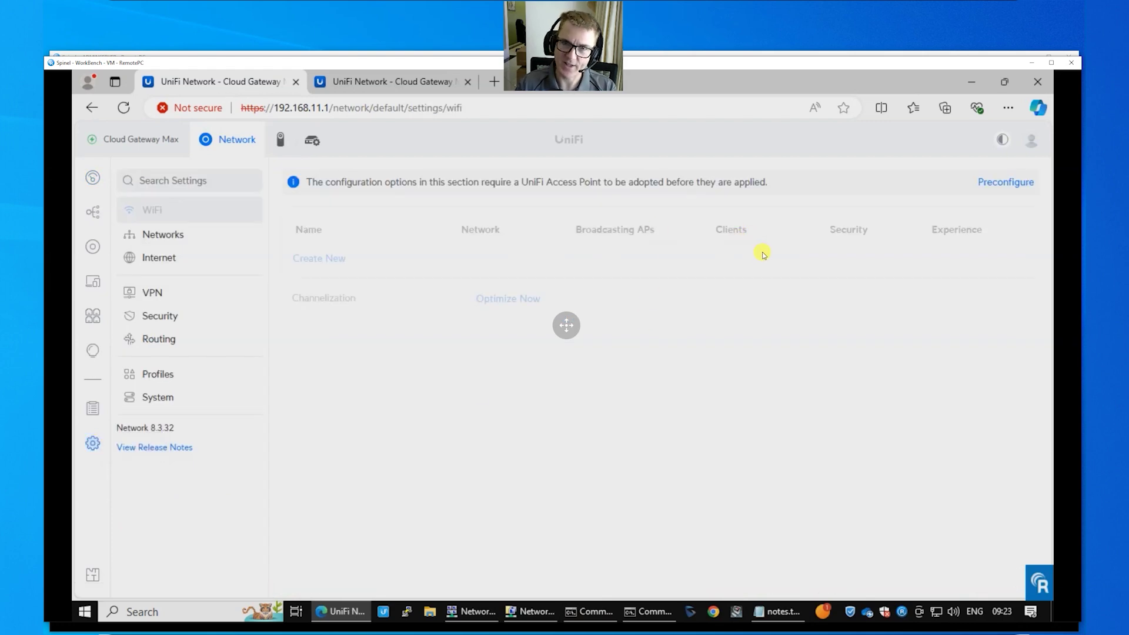
Step: Show the Networks list and scroll through it, confirming Default on 192.168.10.0/23
left_click(169, 242)
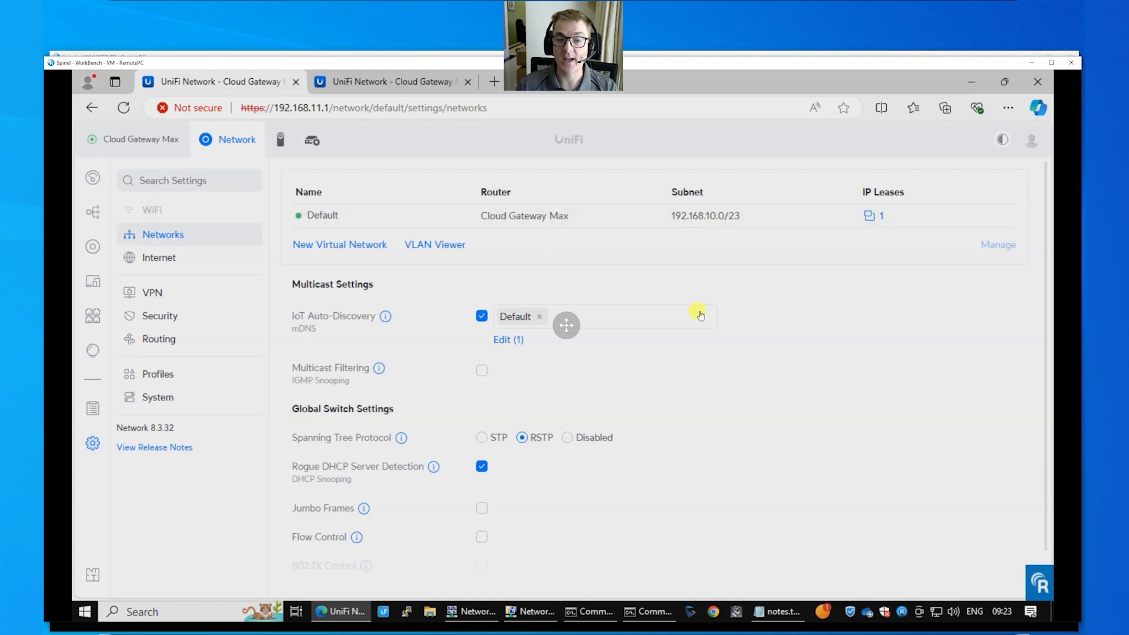
scroll(700, 316, "down", 1)
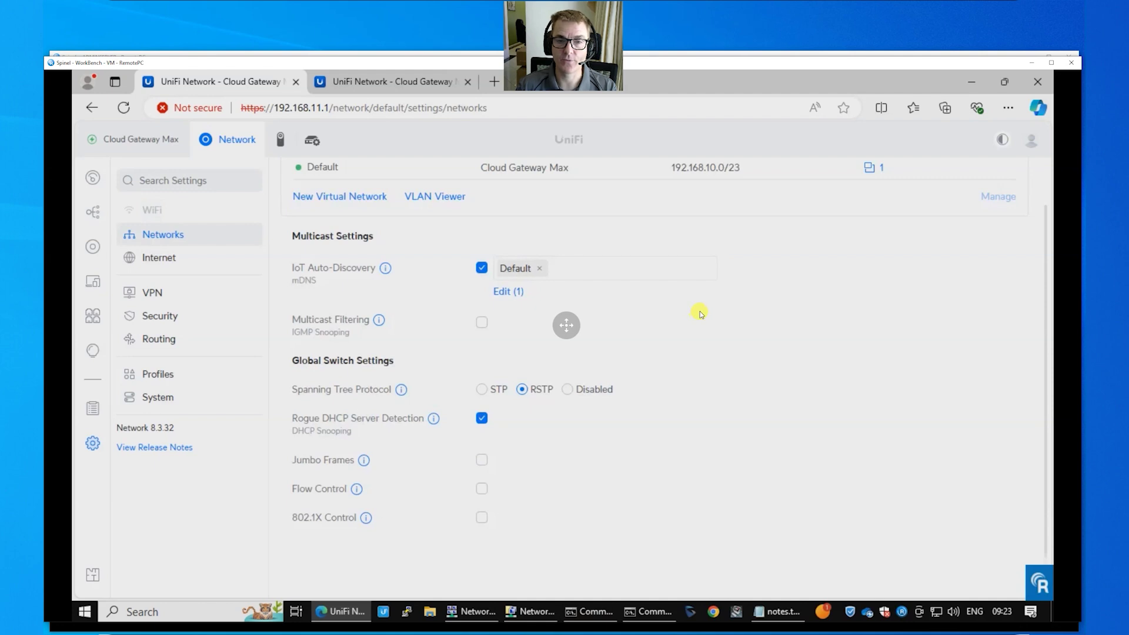
scroll(700, 315, "up", 1)
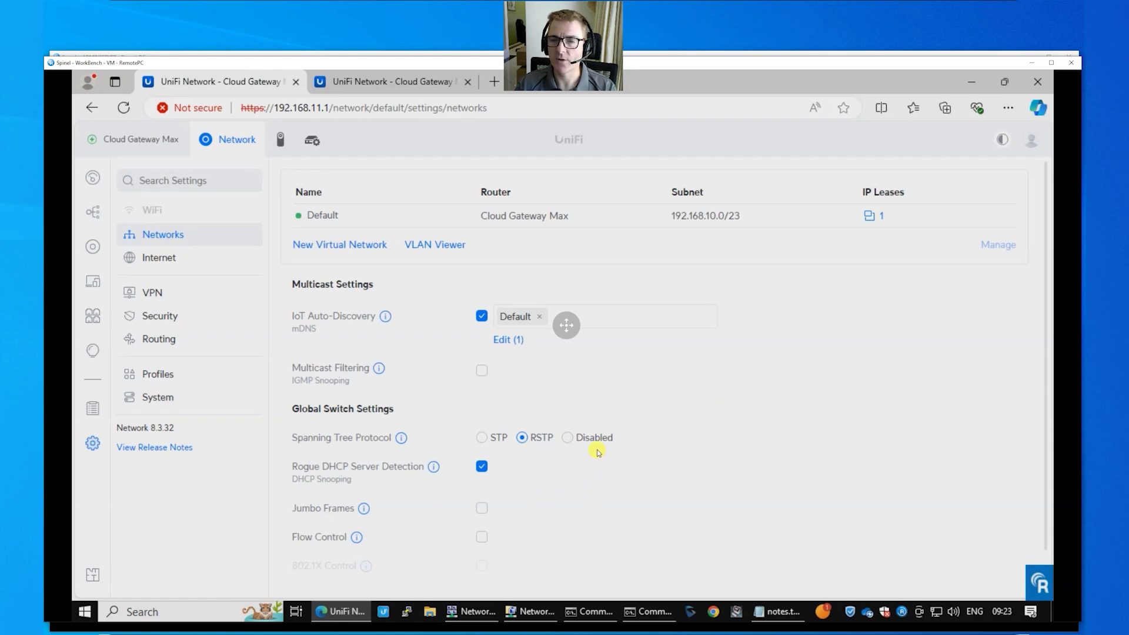
Step: Review the Default network's 192.168.11.1 /23 settings, cancelling the Manual advanced option, then go to Internet settings
left_click(418, 220)
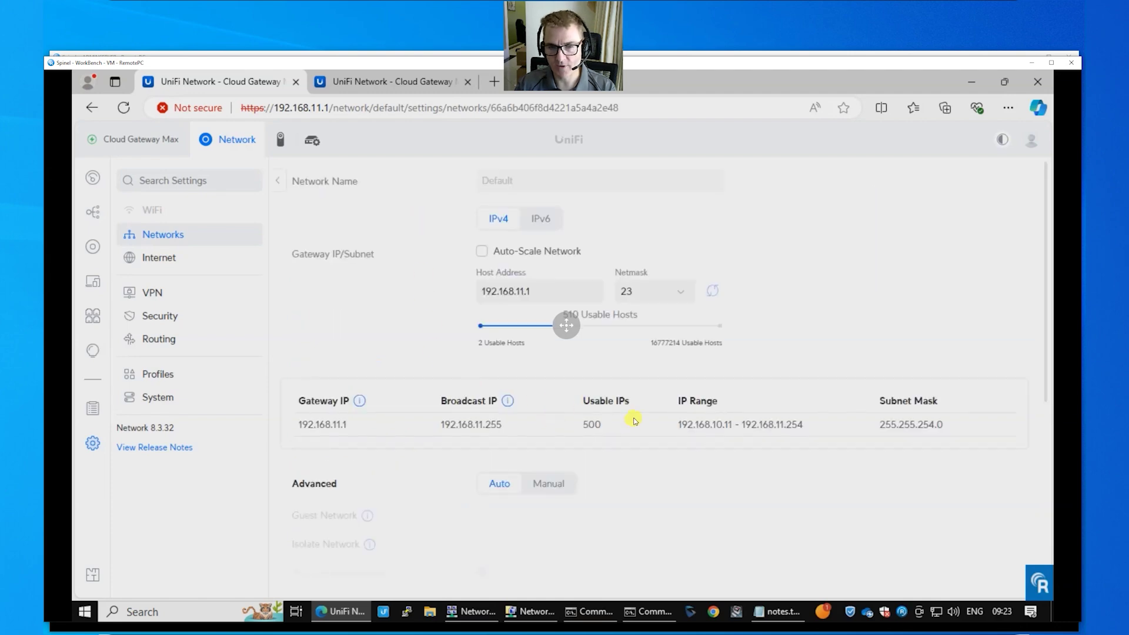
scroll(683, 463, "down", 3)
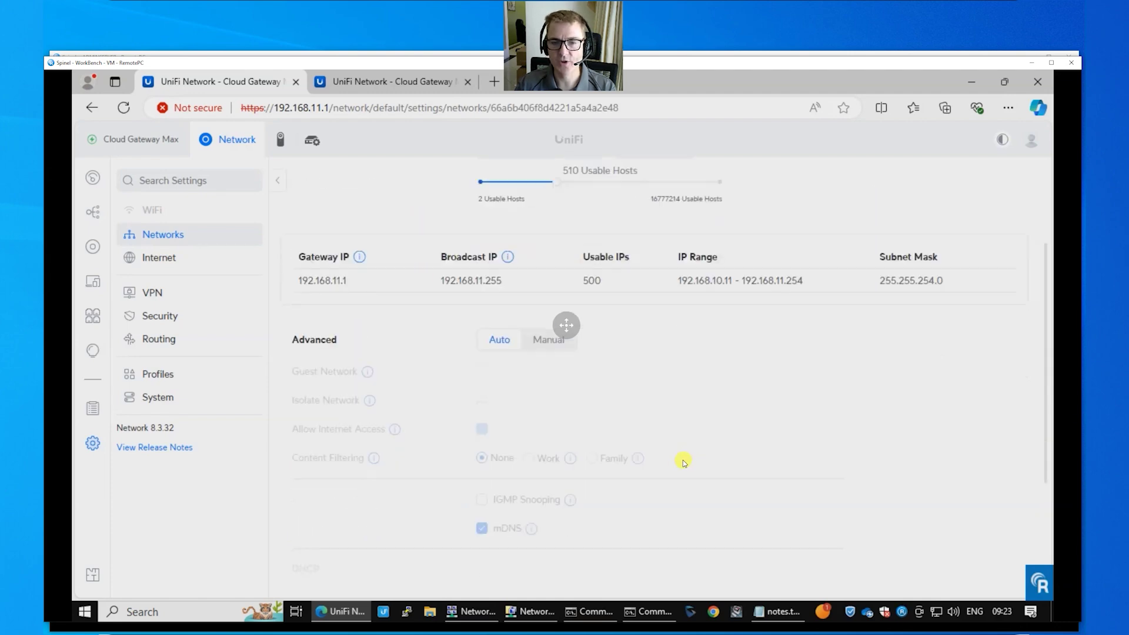
left_click(538, 341)
mouse_move(398, 429)
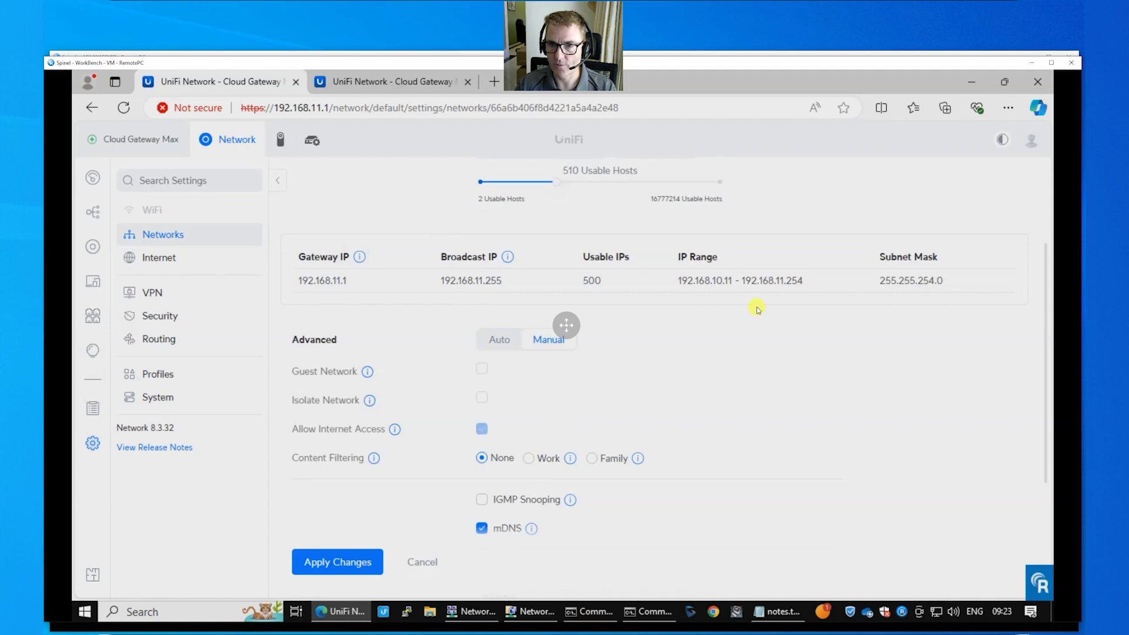
scroll(729, 335, "up", 2)
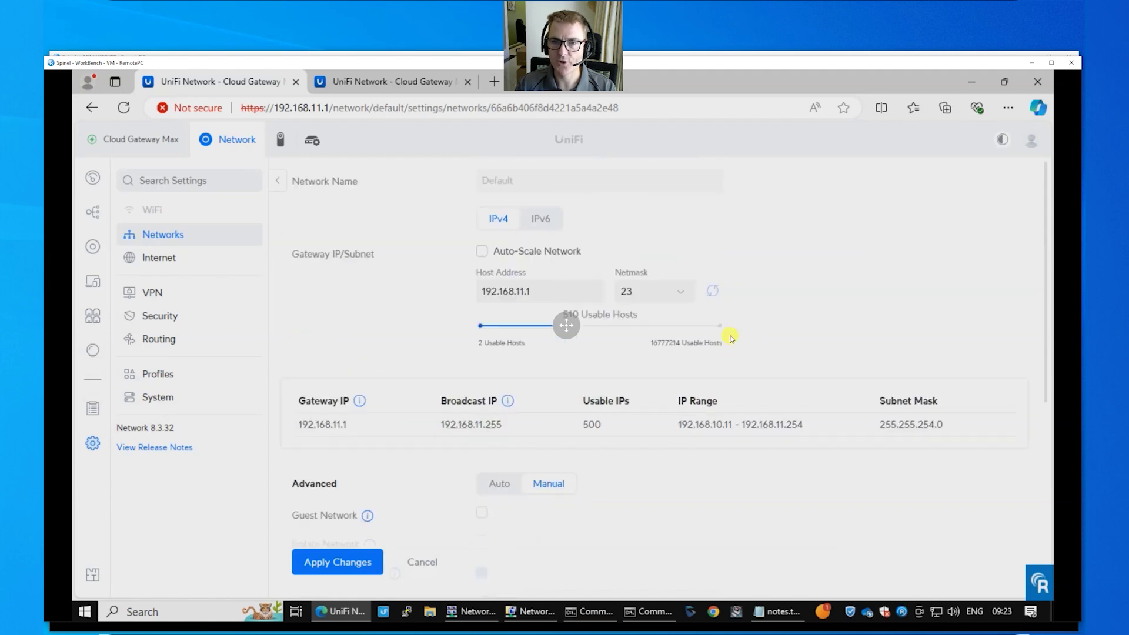
scroll(734, 341, "down", 2)
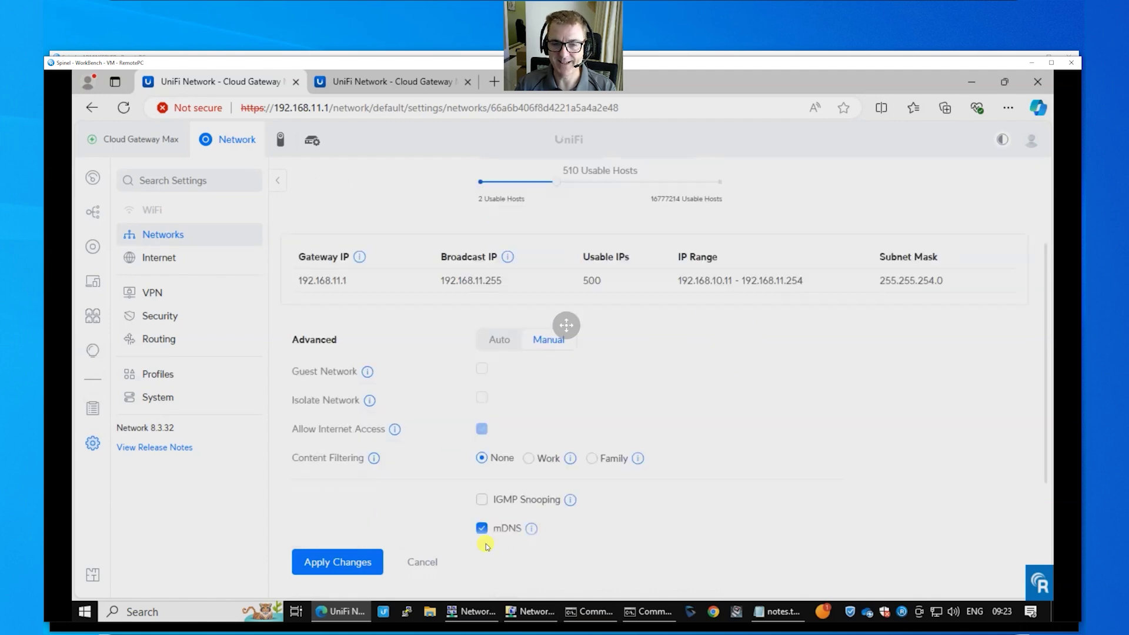
left_click(437, 561)
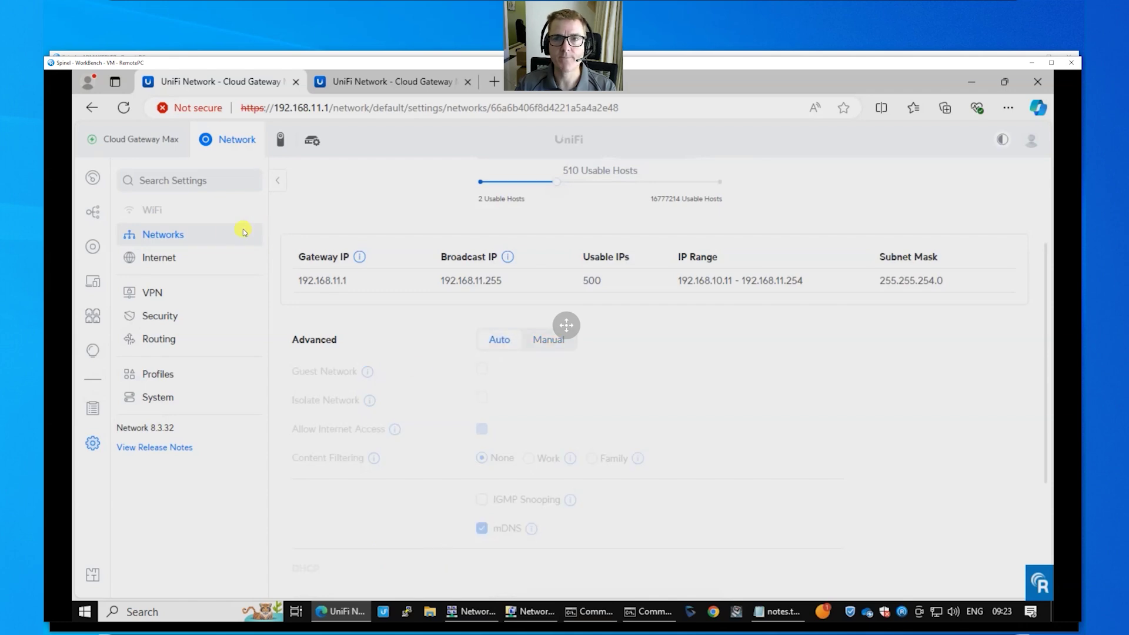
left_click(170, 259)
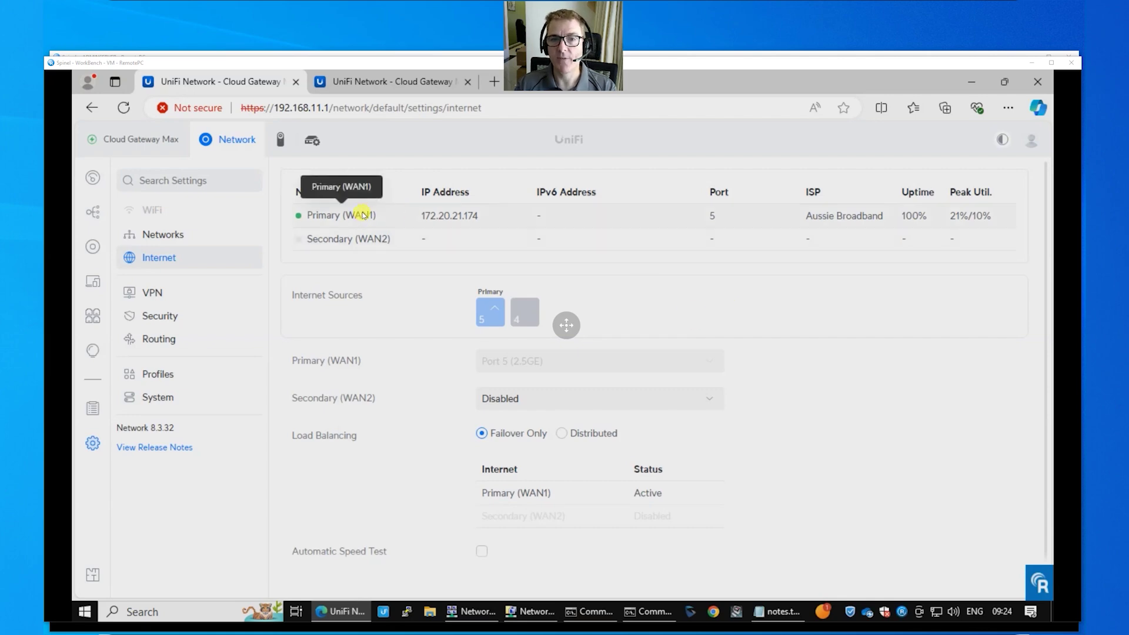
Step: Rename the Primary (WAN1) connection to 'Aussie BB'
left_click(438, 218)
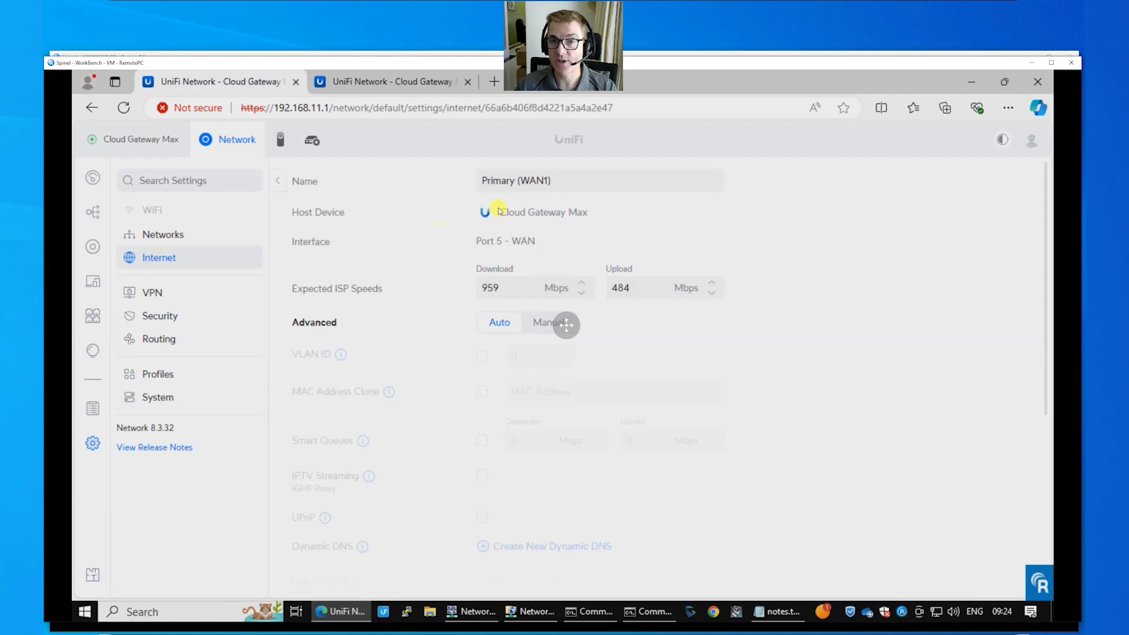
left_click_drag(550, 180, 479, 177)
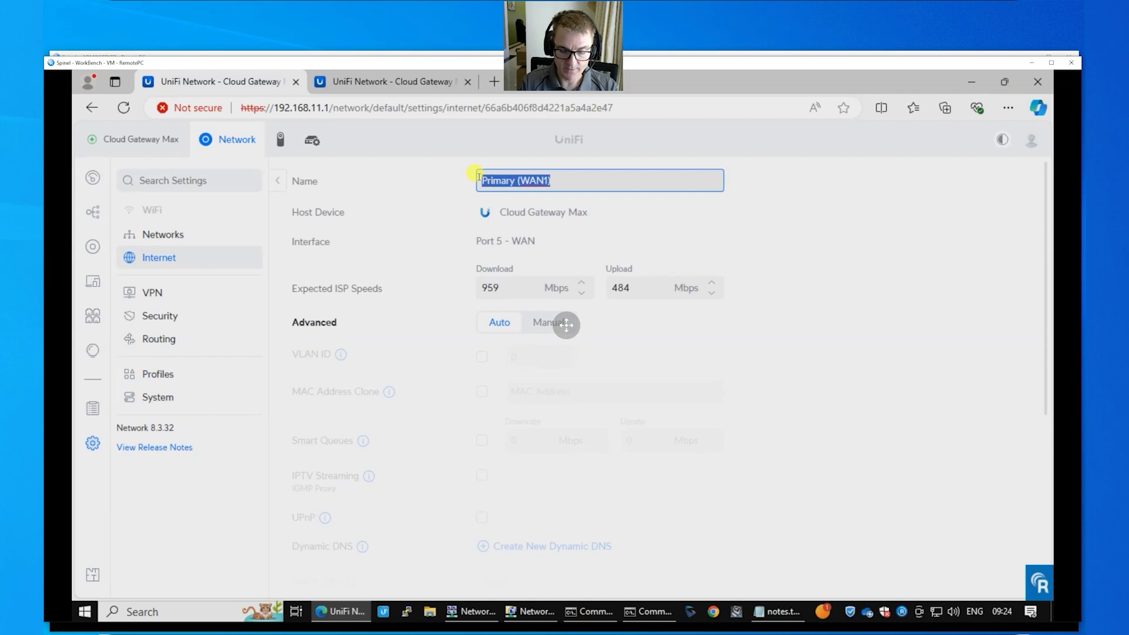
type("Aussie ")
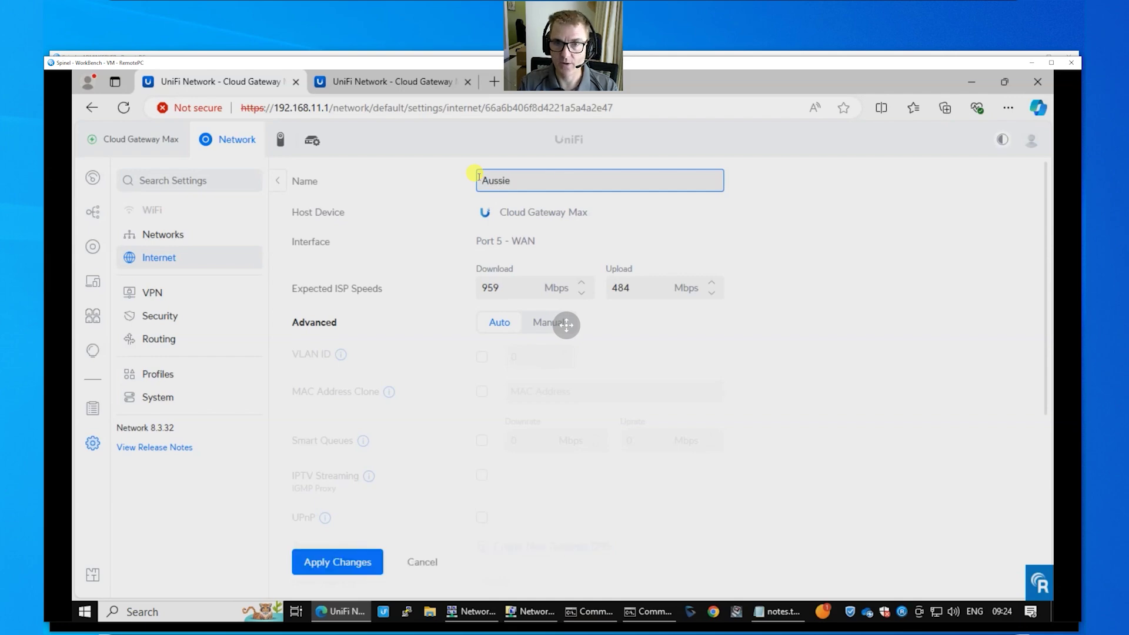
type("BB")
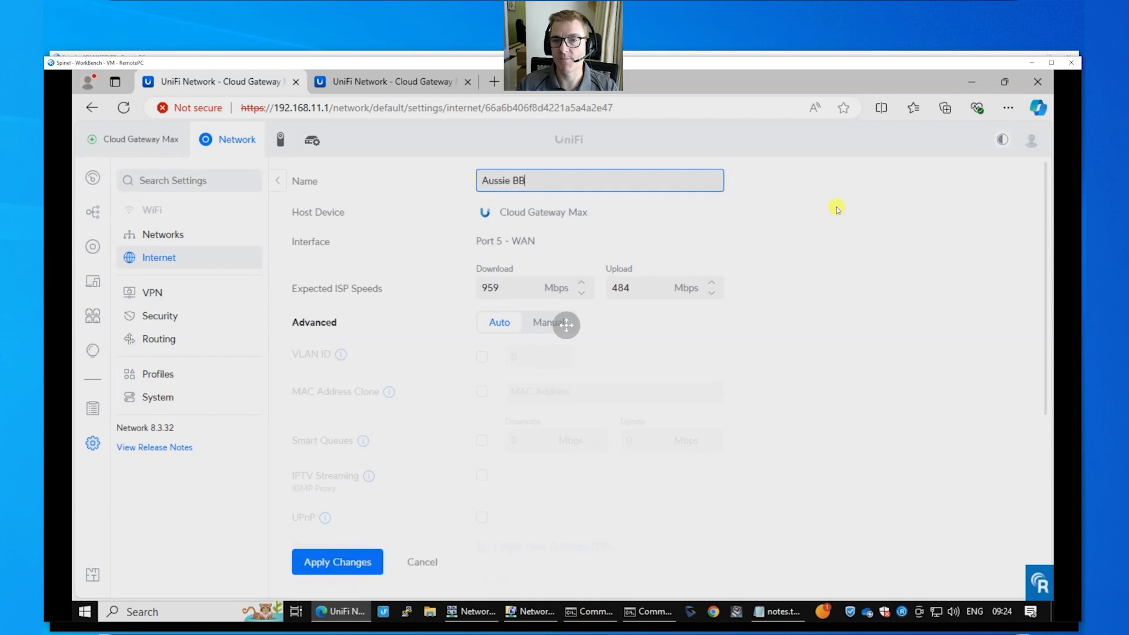
left_click(909, 222)
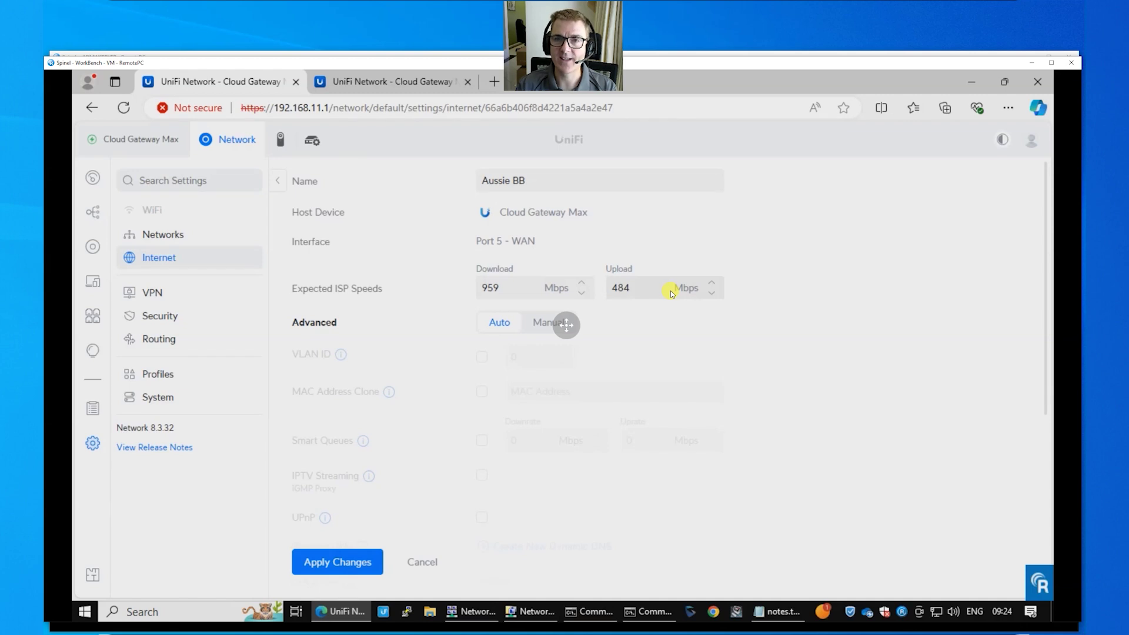
Step: Set Aussie BB's Advanced to Manual with DNS servers 8.8.8.8 primary and 8.8.4.4 secondary
left_click(543, 327)
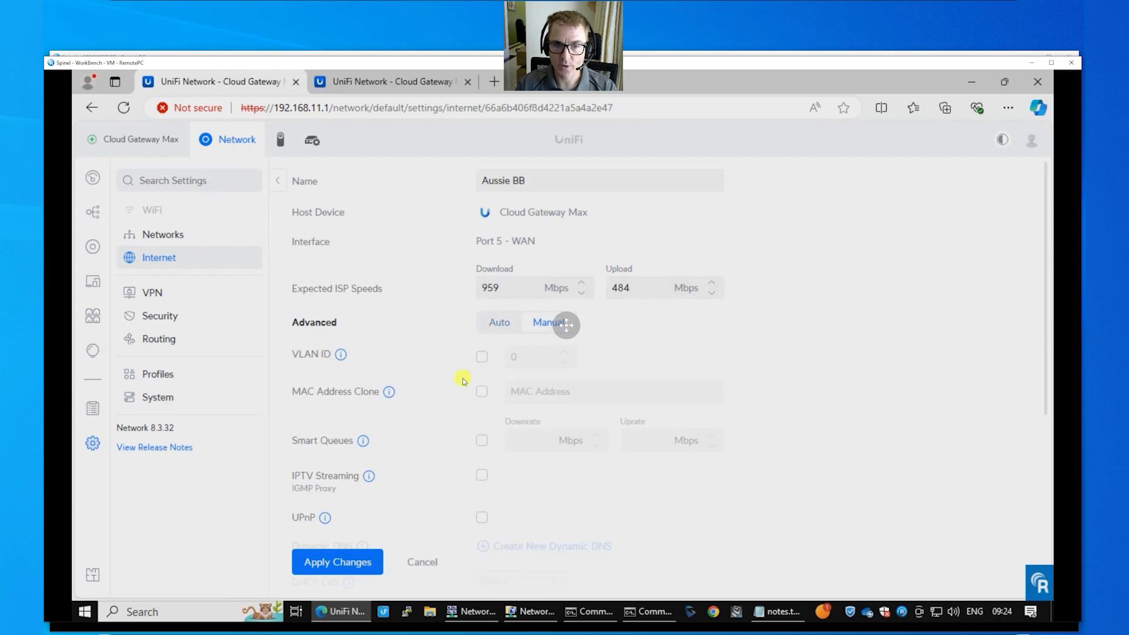
scroll(499, 391, "down", 1)
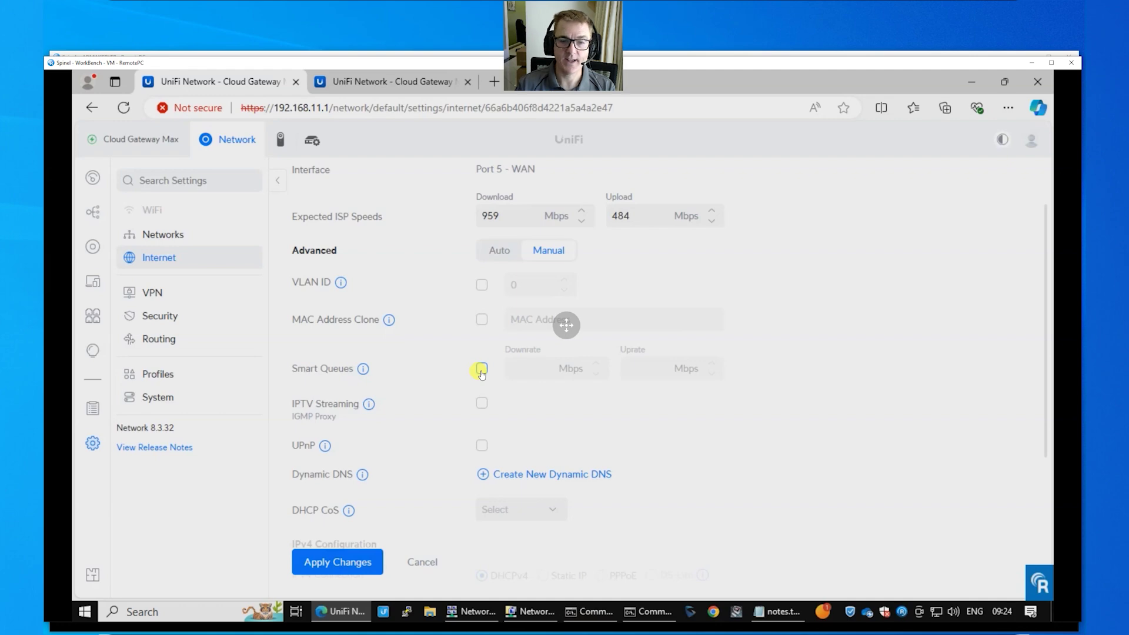
scroll(482, 374, "down", 2)
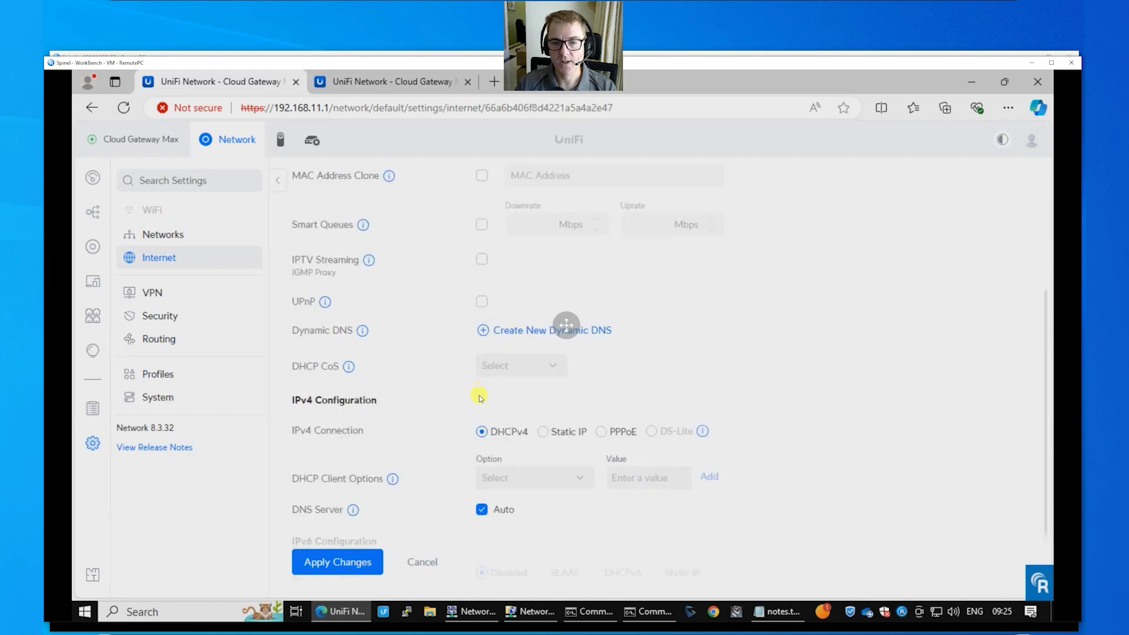
scroll(474, 371, "down", 1)
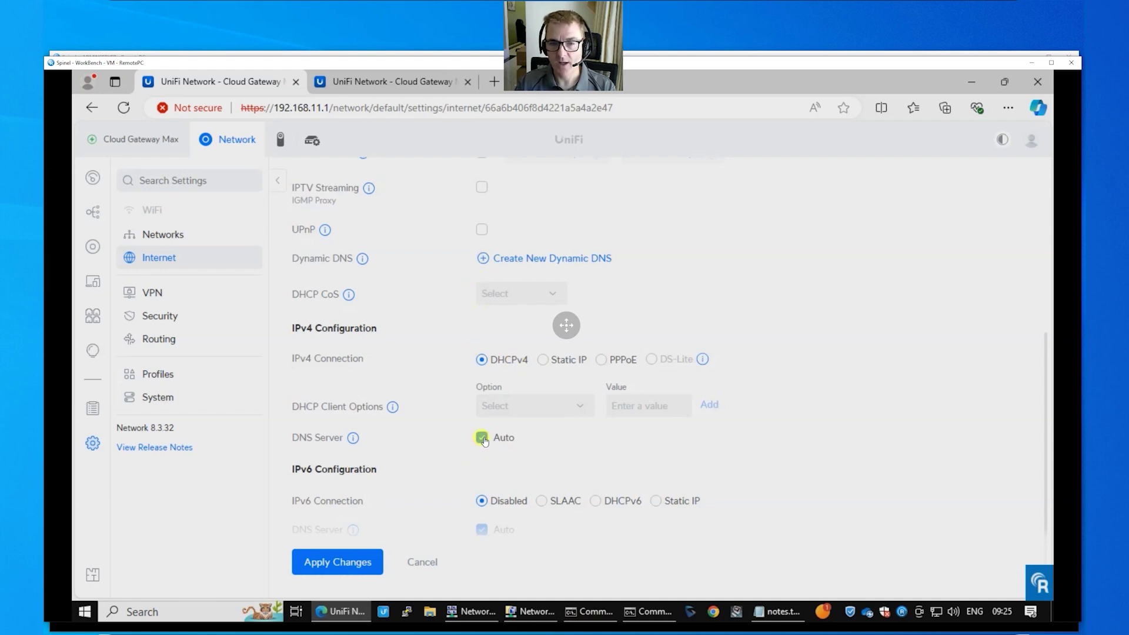
left_click(482, 439)
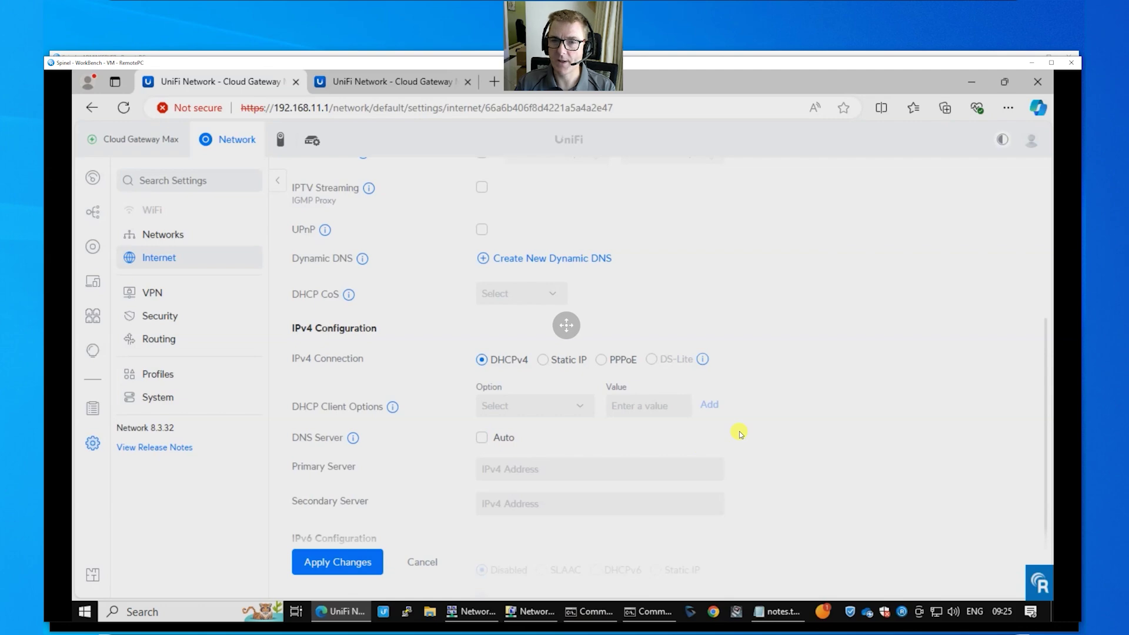
scroll(735, 429, "down", 1)
left_click(564, 396)
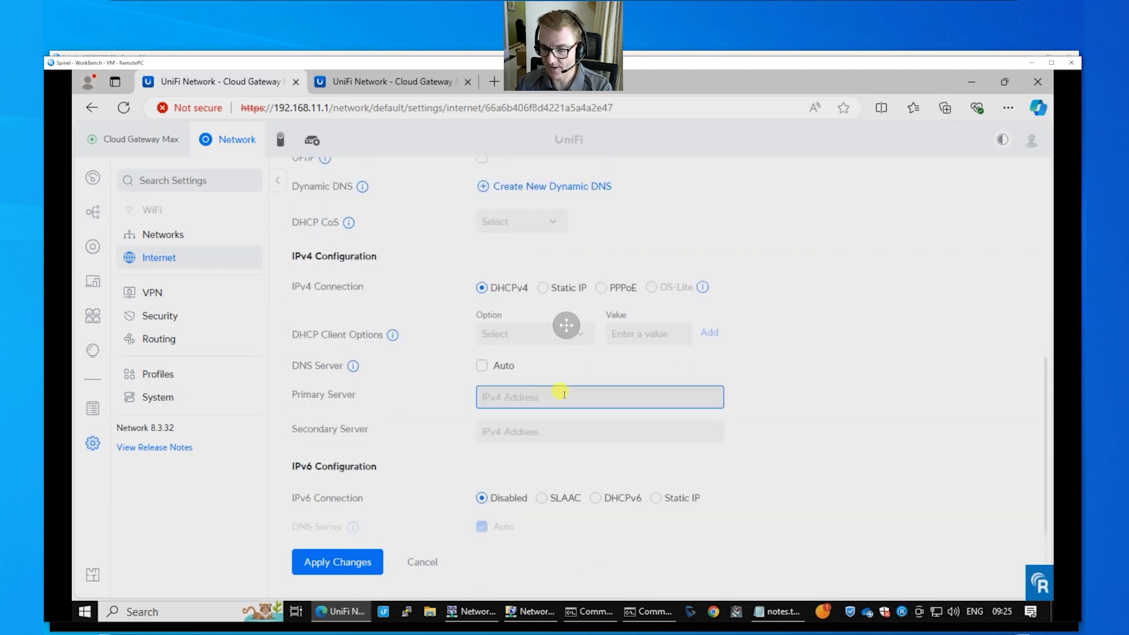
type("8.8.8.8")
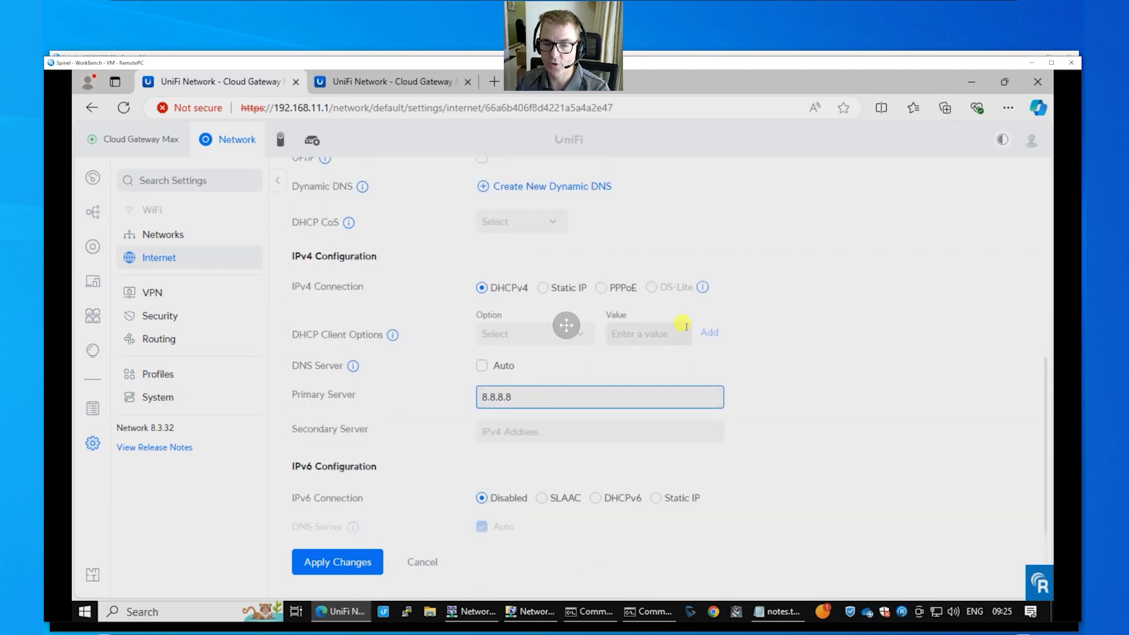
left_click(681, 432)
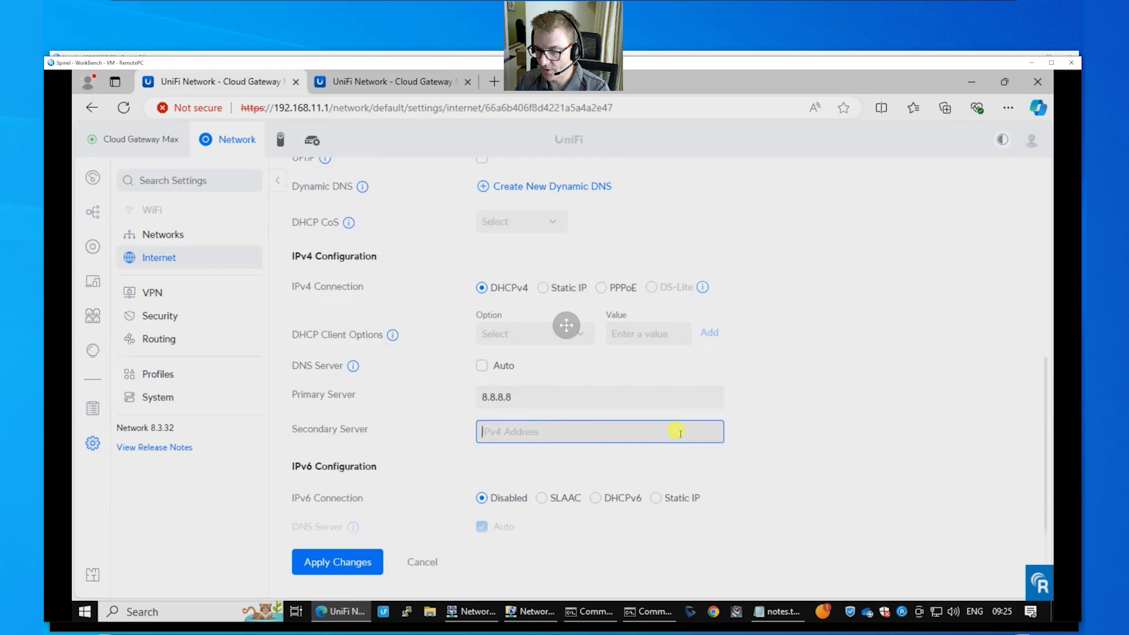
type("8.8.4.4")
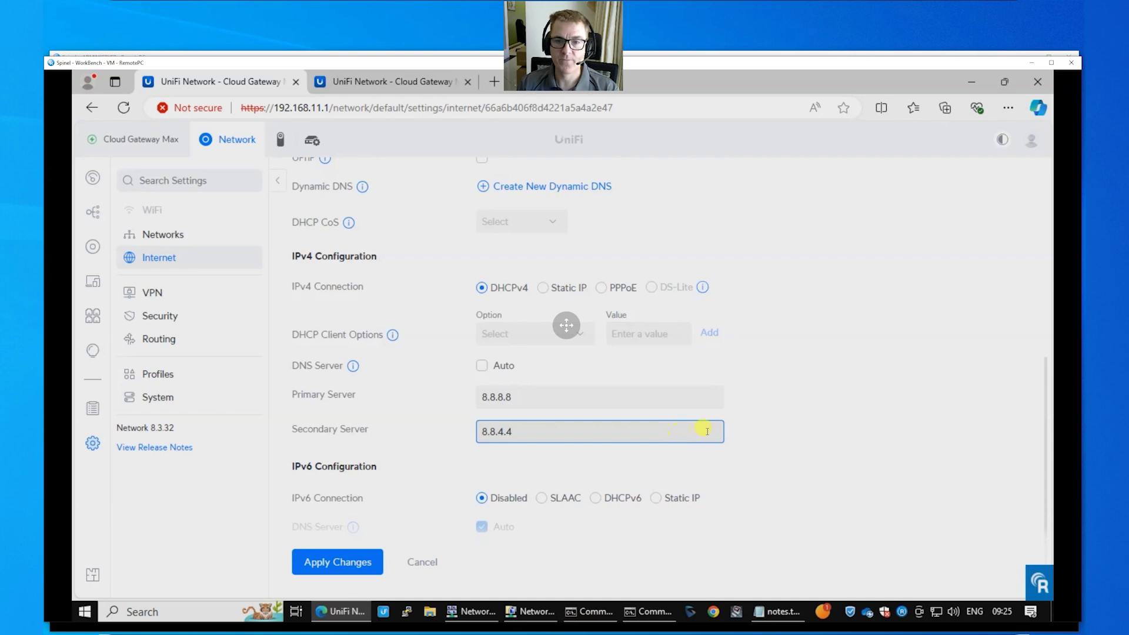
scroll(774, 410, "down", 1)
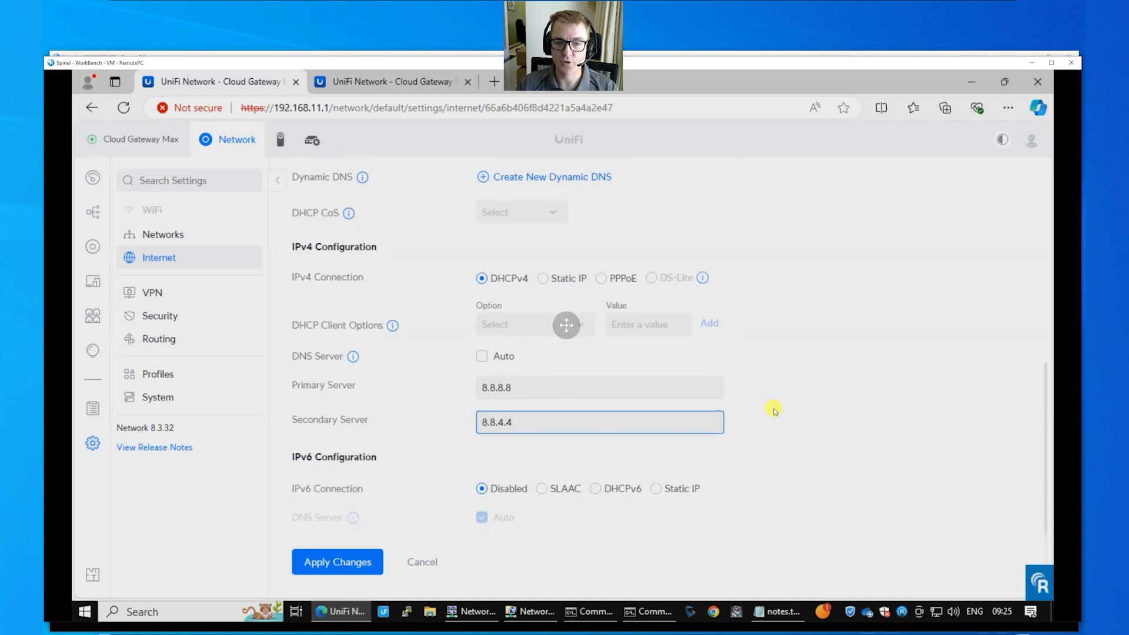
Step: Apply the DNS changes, then enable a daily automatic speed test at 02:00 AM and apply
left_click(357, 562)
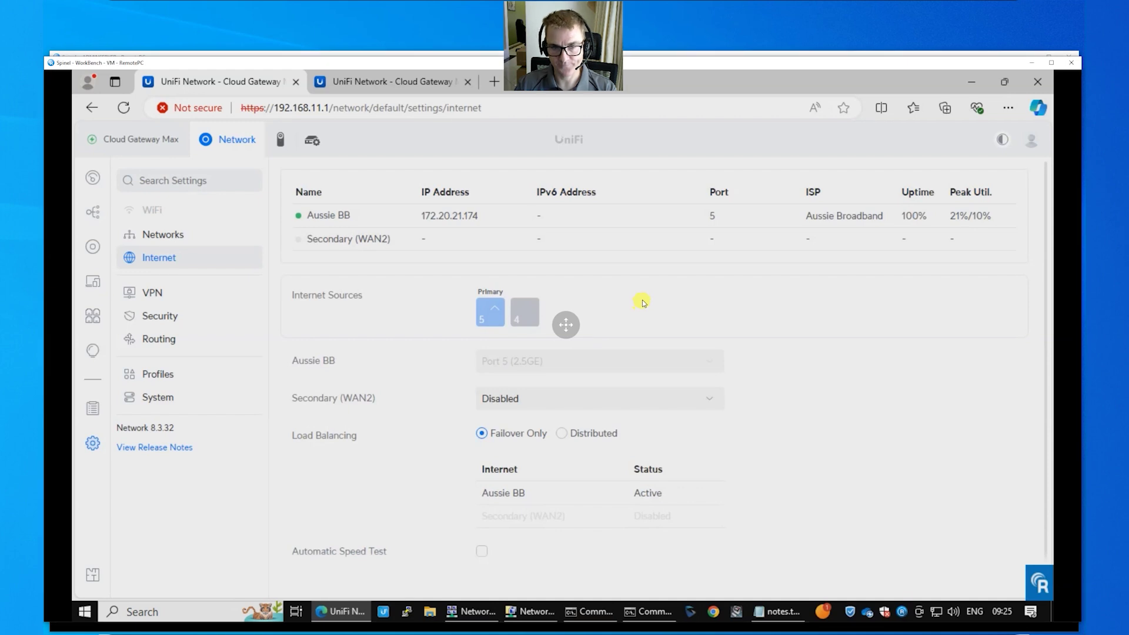
scroll(407, 326, "down", 1)
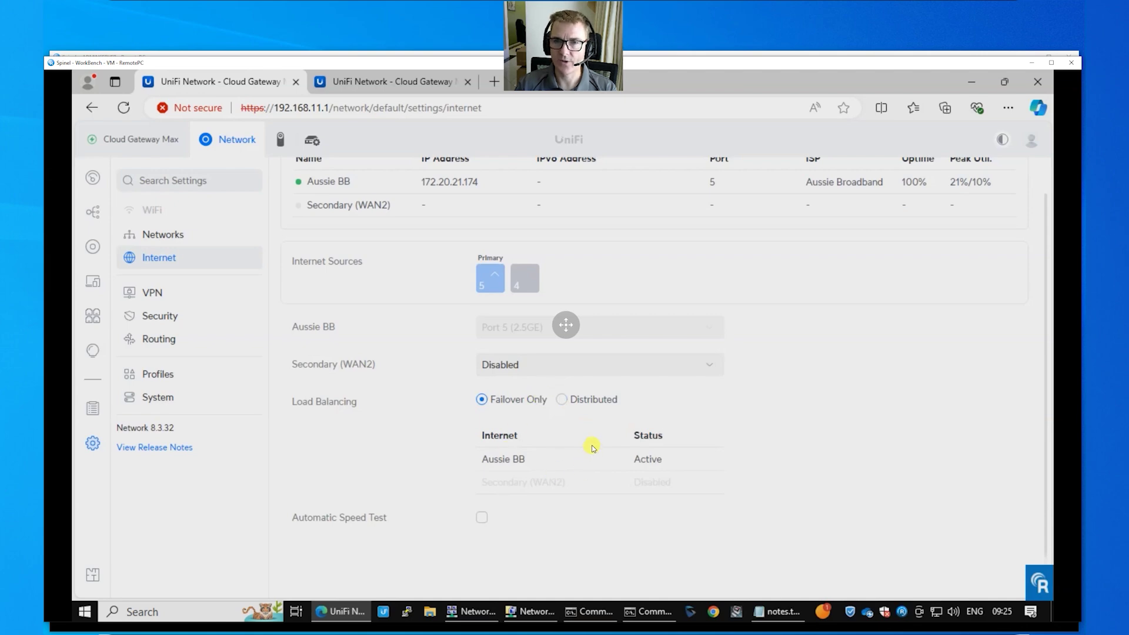
left_click(481, 519)
scroll(724, 468, "down", 1)
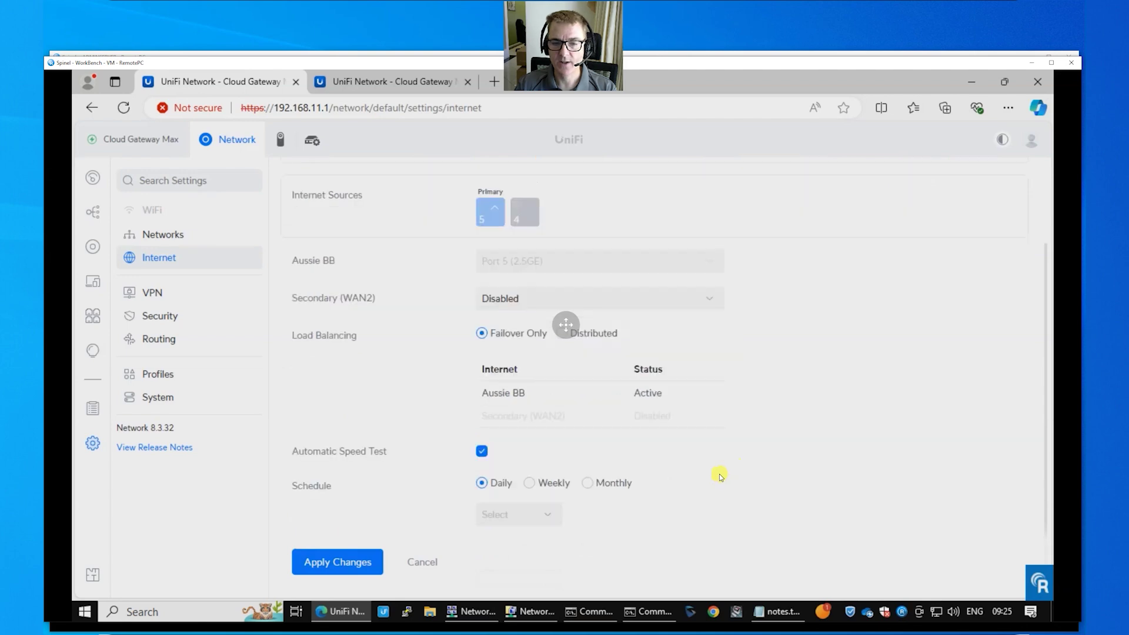
left_click(524, 520)
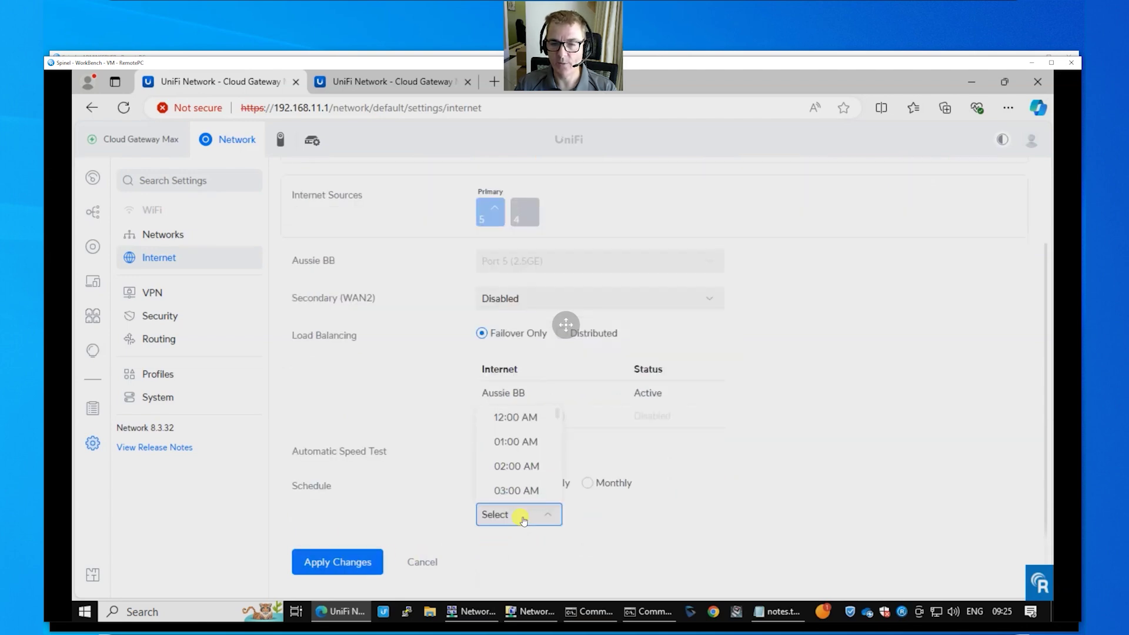
left_click(533, 474)
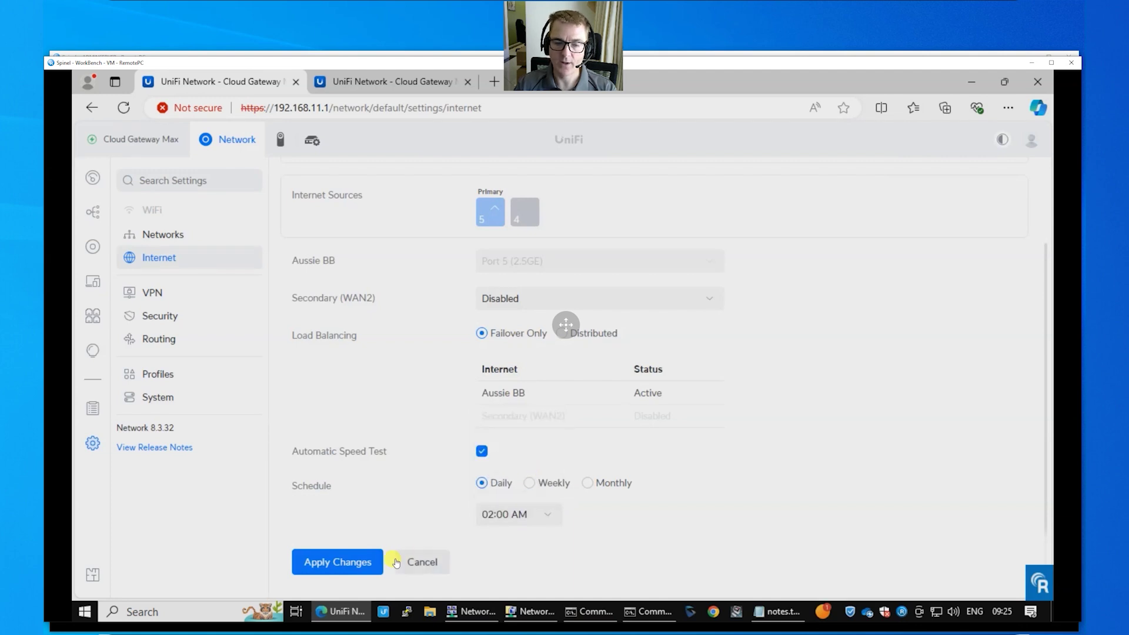
left_click(343, 562)
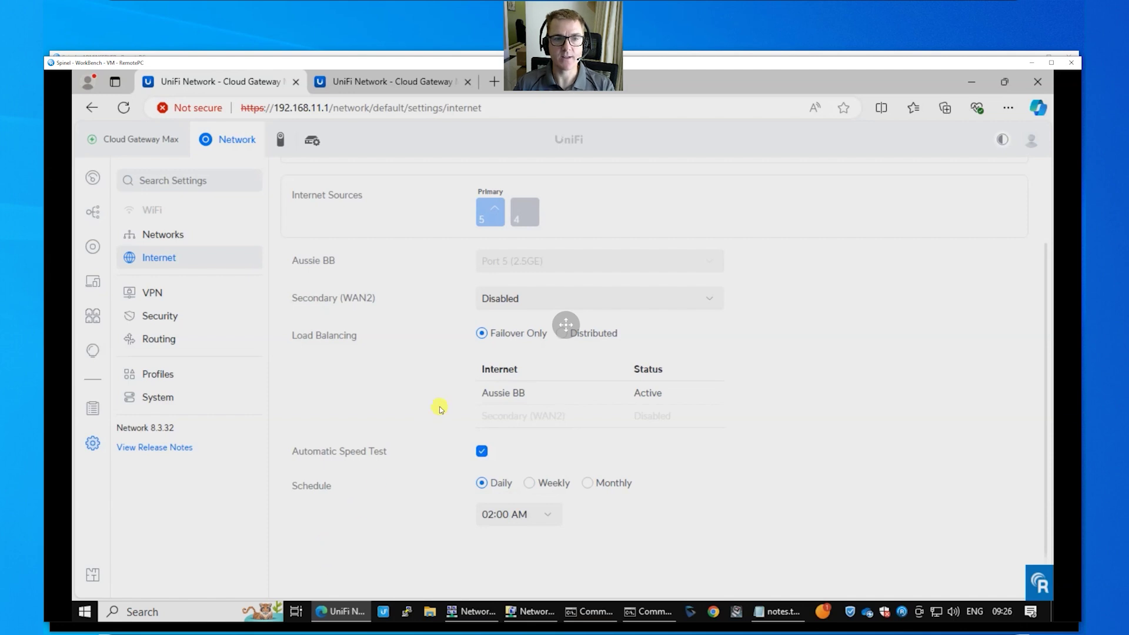
scroll(786, 405, "up", 2)
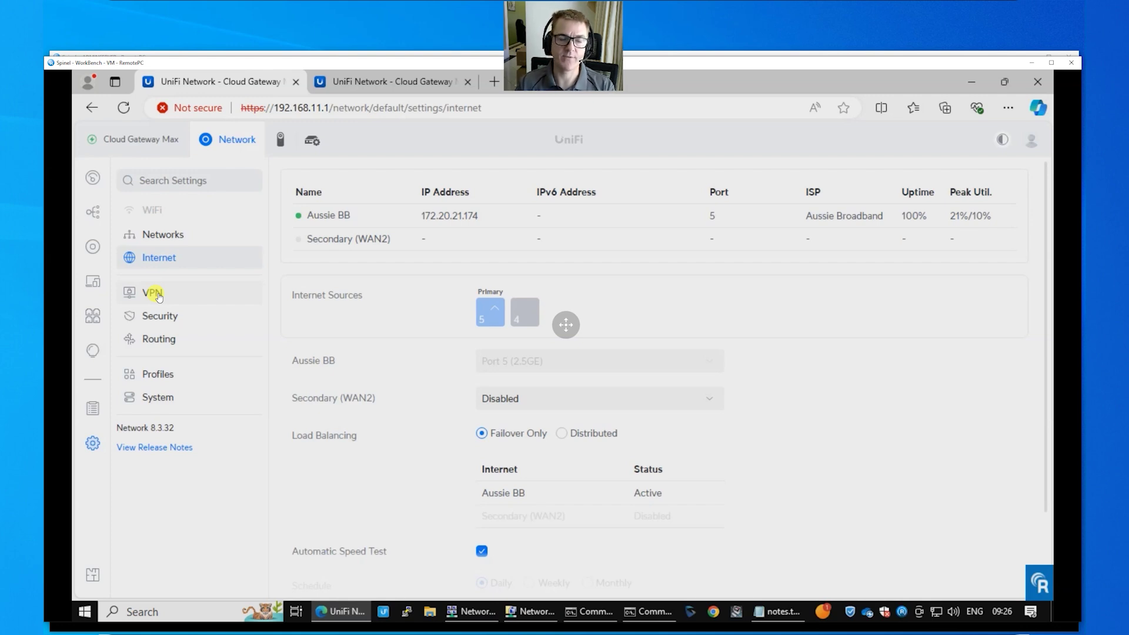
Step: Browse Security and Routing's DNS and Policy-Based Routes pages, then show WiFi Speed Limit profiles
left_click(165, 318)
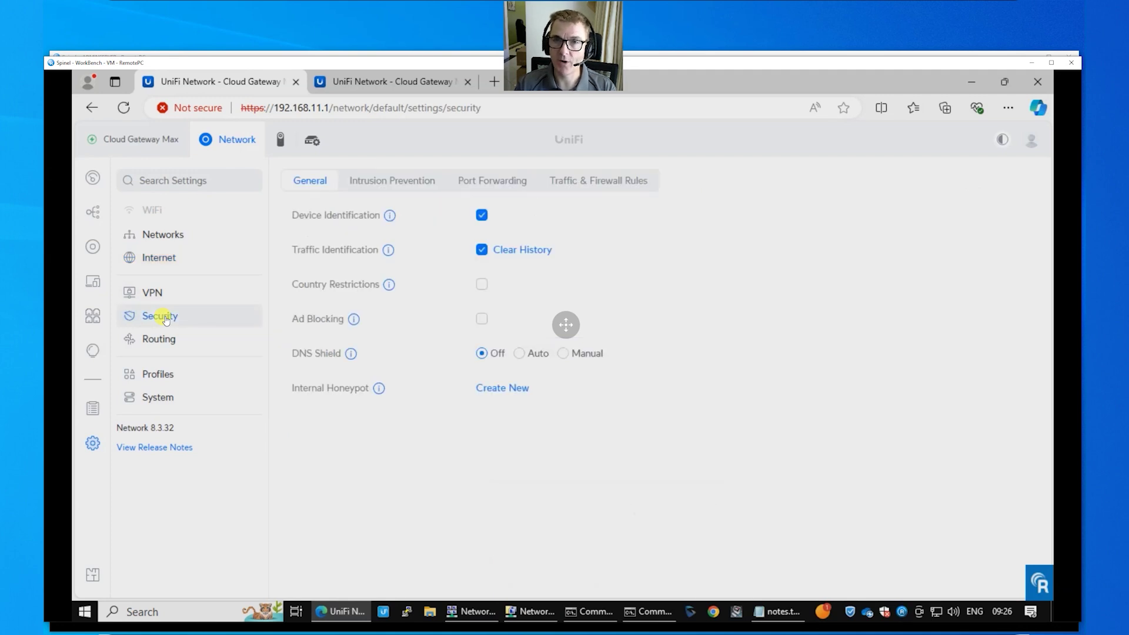
left_click(169, 342)
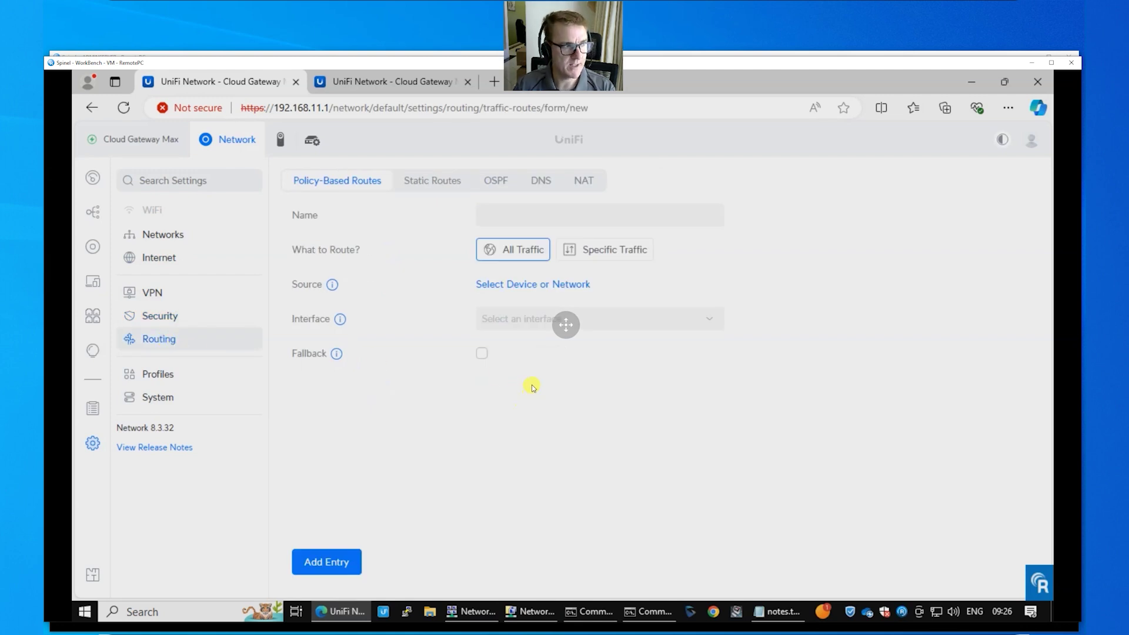
left_click(543, 183)
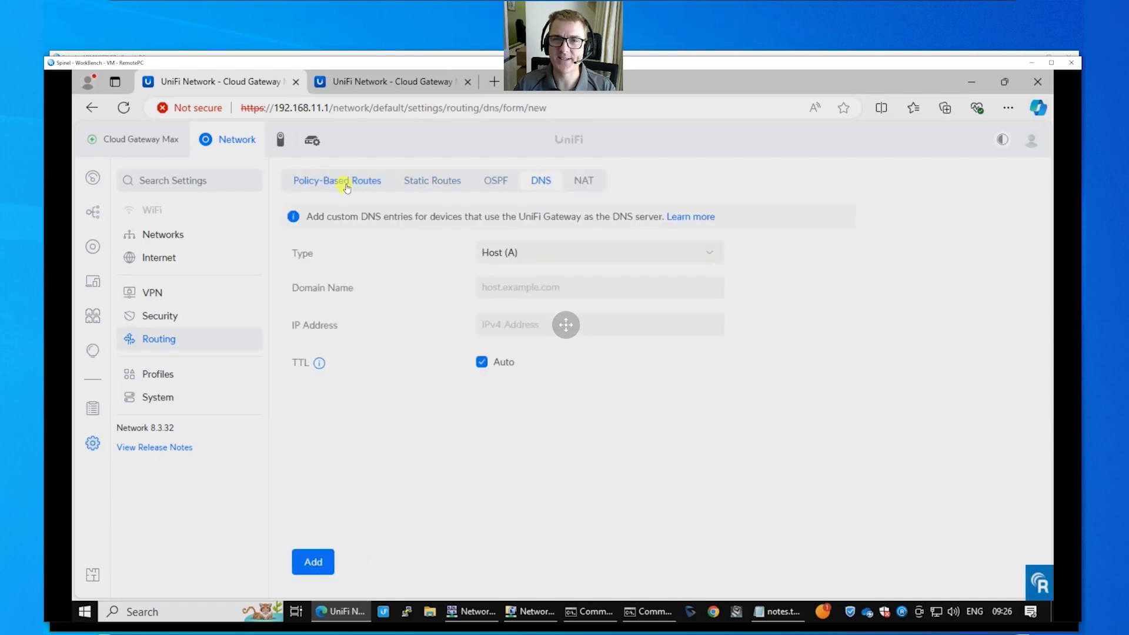
left_click(347, 186)
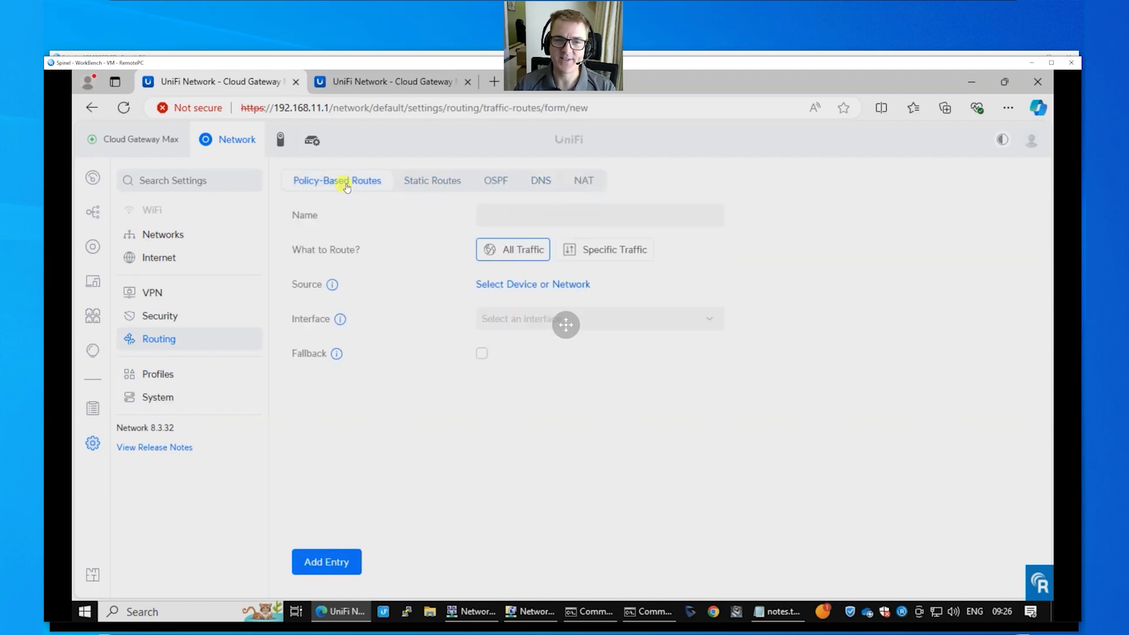
left_click(165, 378)
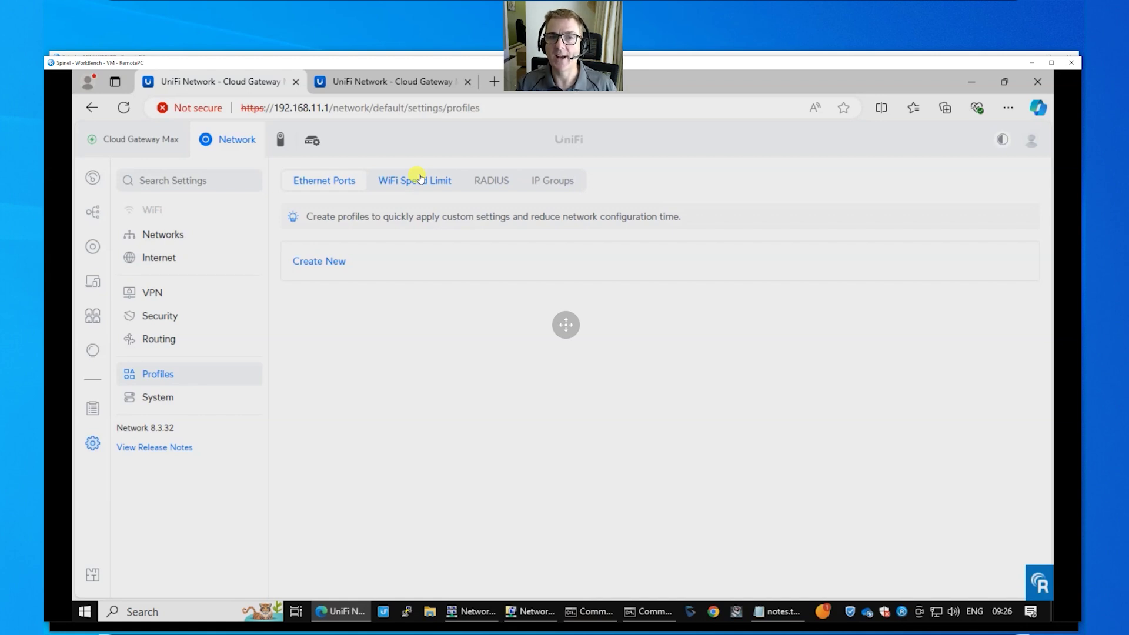
left_click(420, 178)
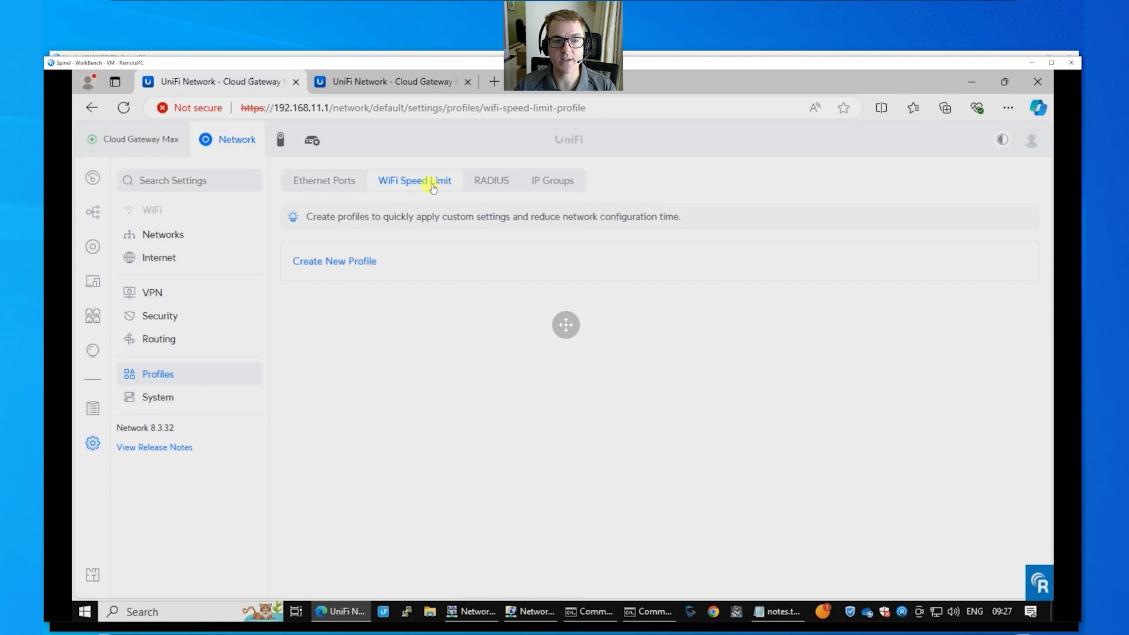
Step: Switch the system time format to 24-hour and save it
left_click(157, 400)
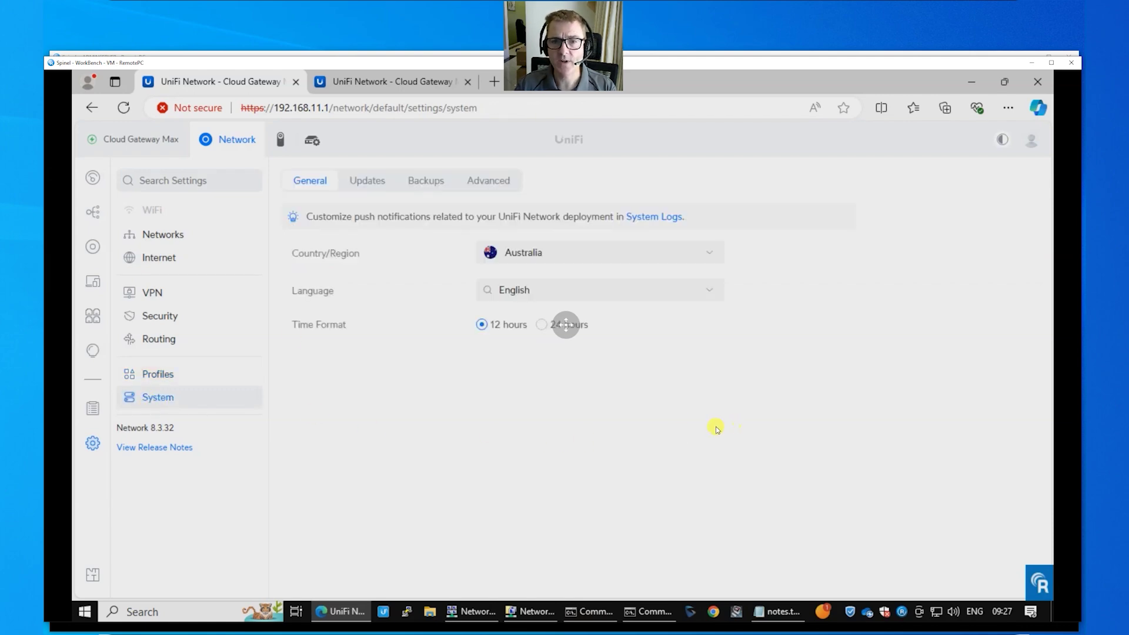
left_click(541, 327)
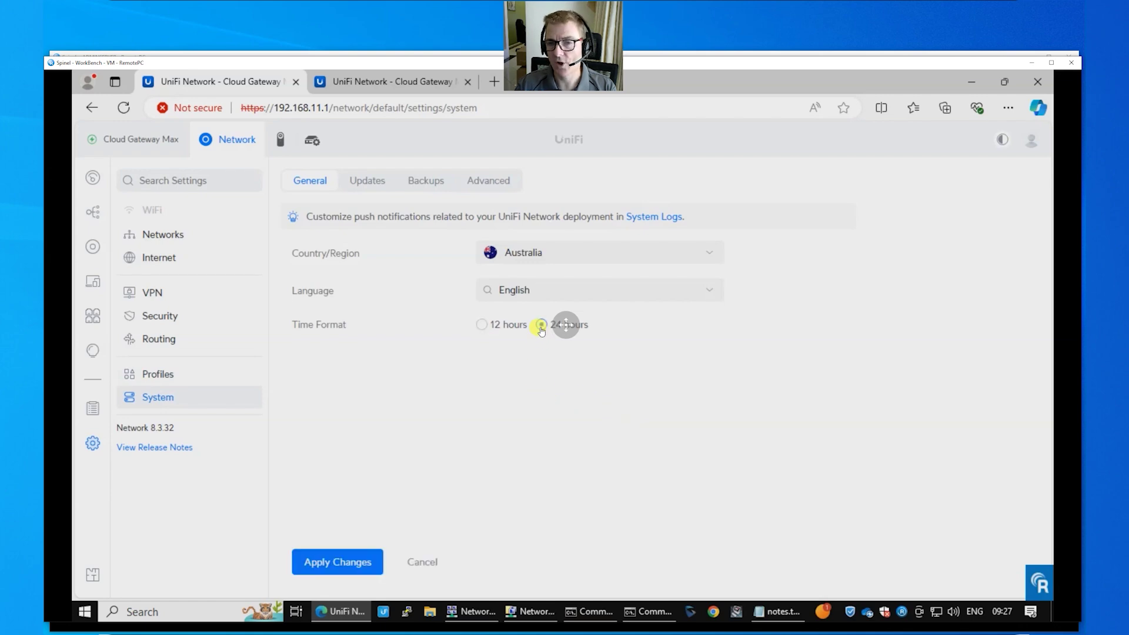
left_click(356, 565)
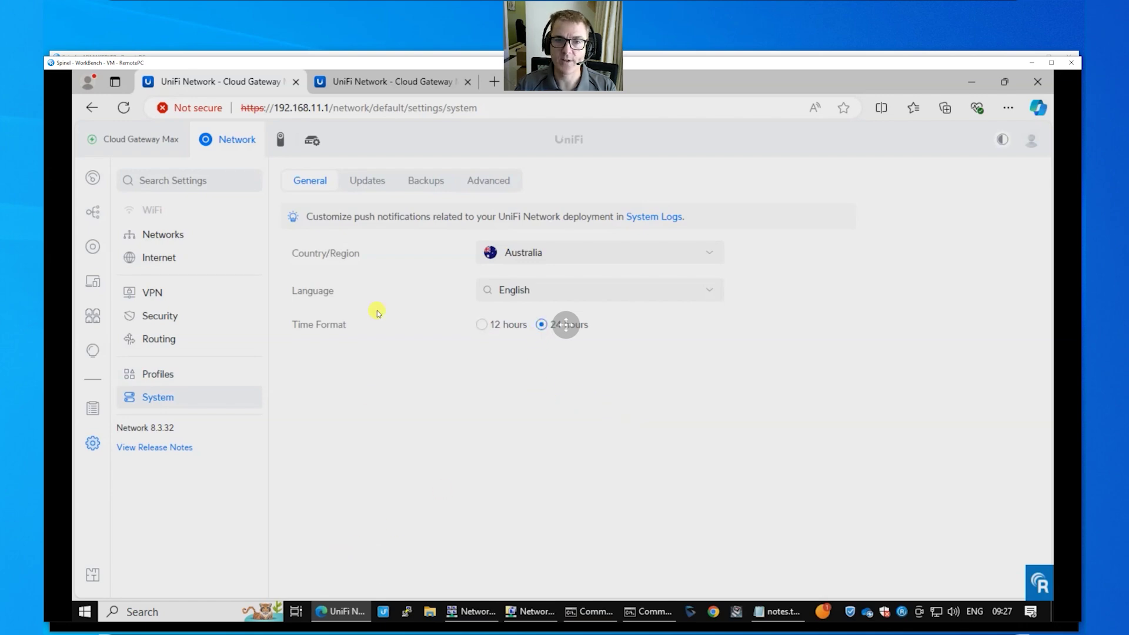
Step: Look through the Updates, Backups and Advanced tabs, leaving Inform Host Override off
left_click(364, 181)
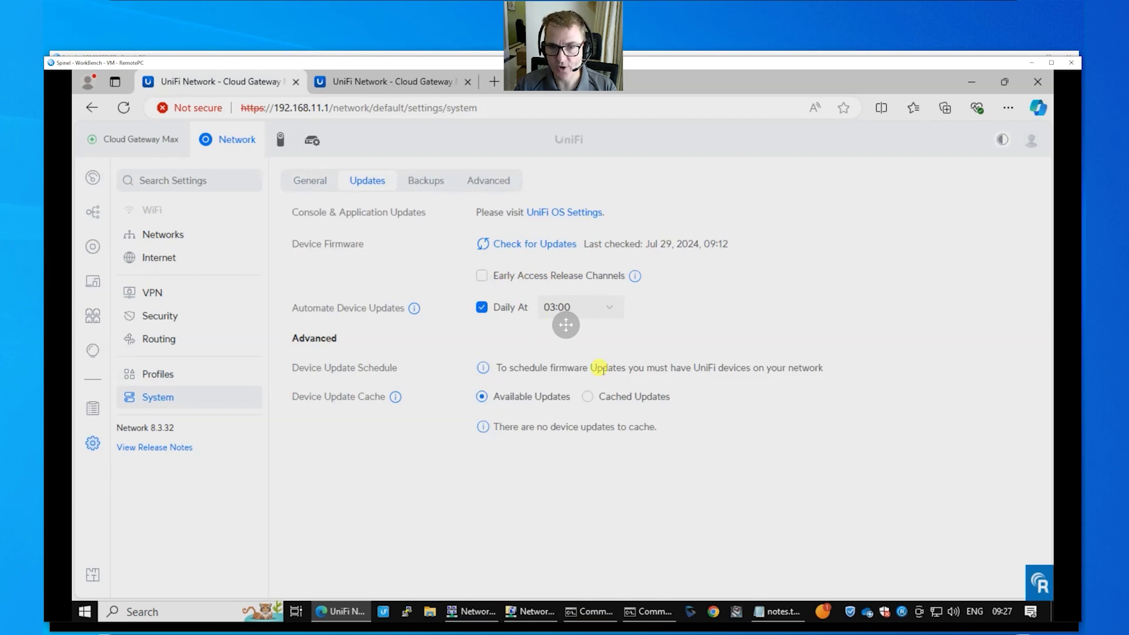
left_click(423, 181)
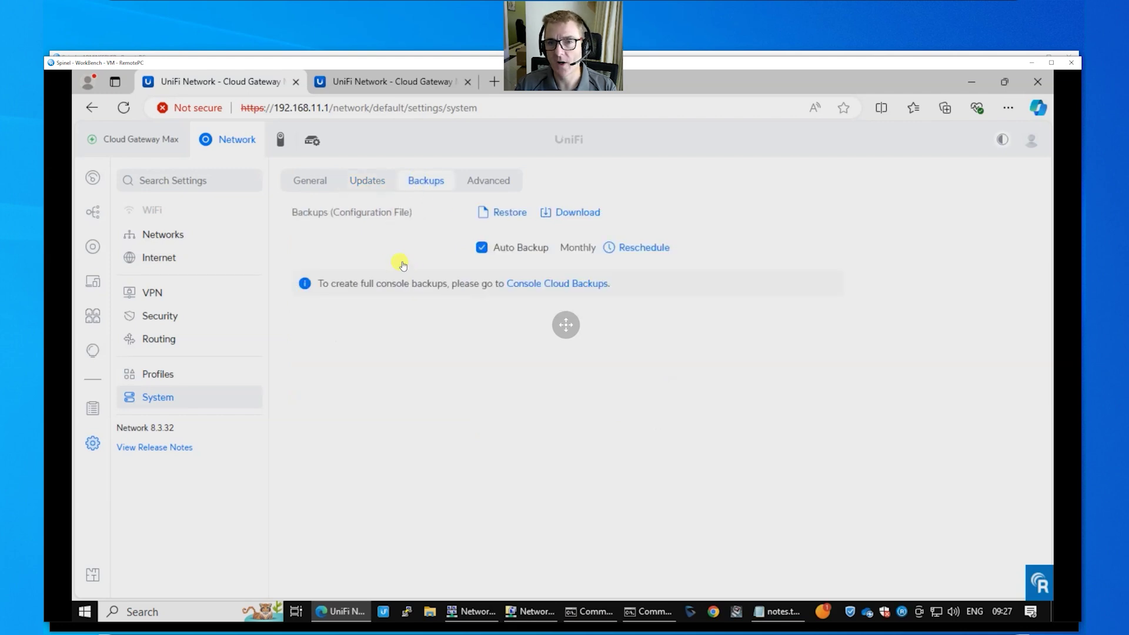
left_click(496, 183)
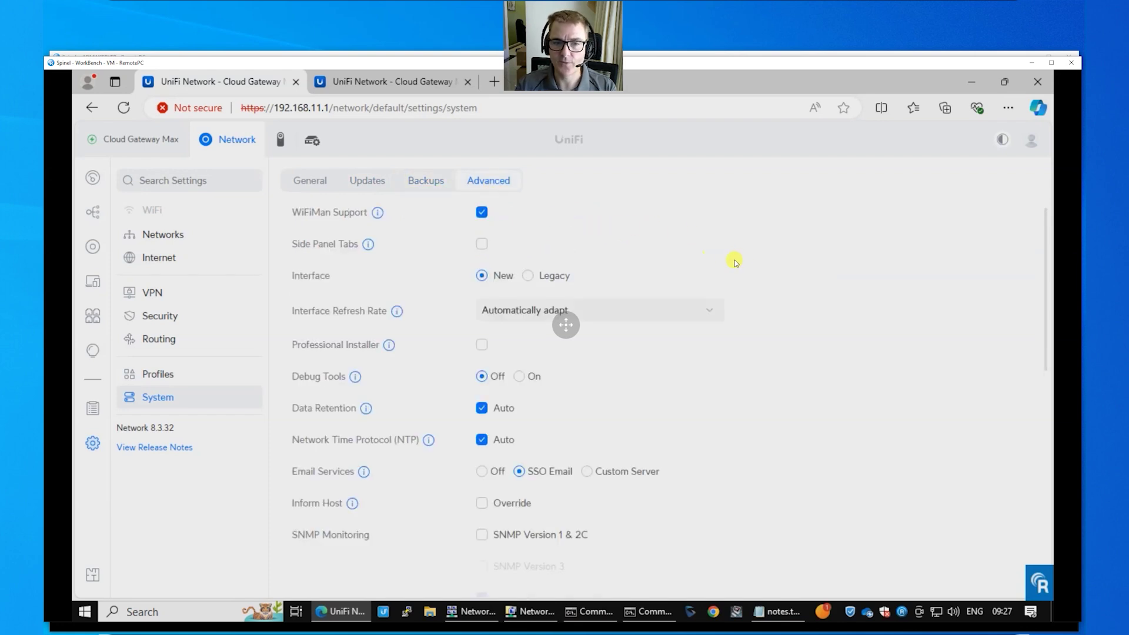
scroll(751, 278, "down", 1)
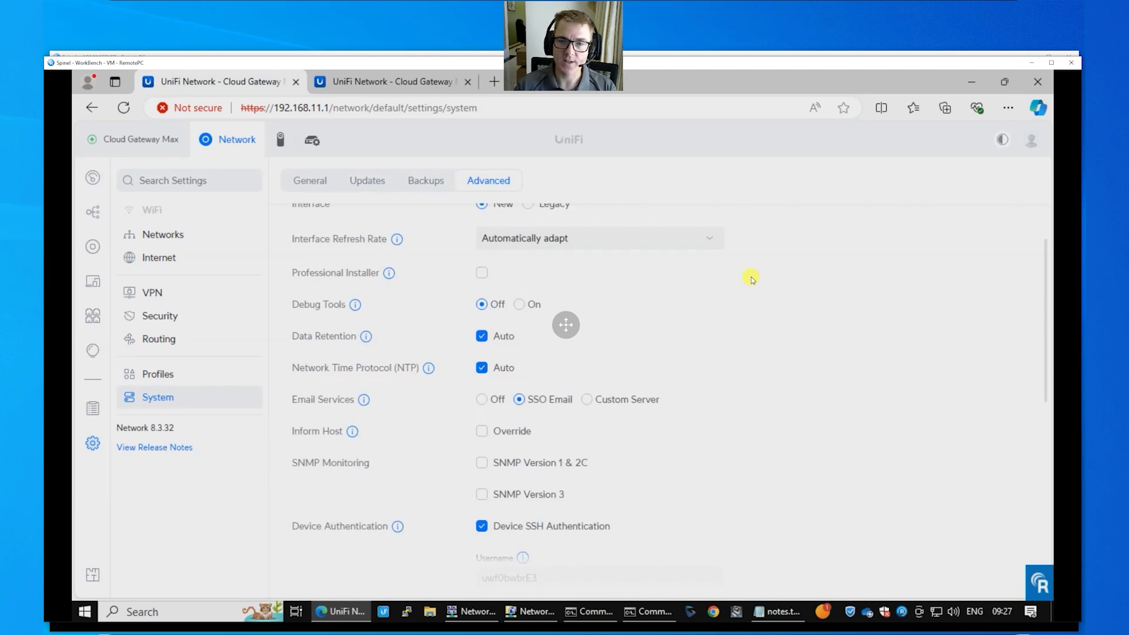
left_click(491, 433)
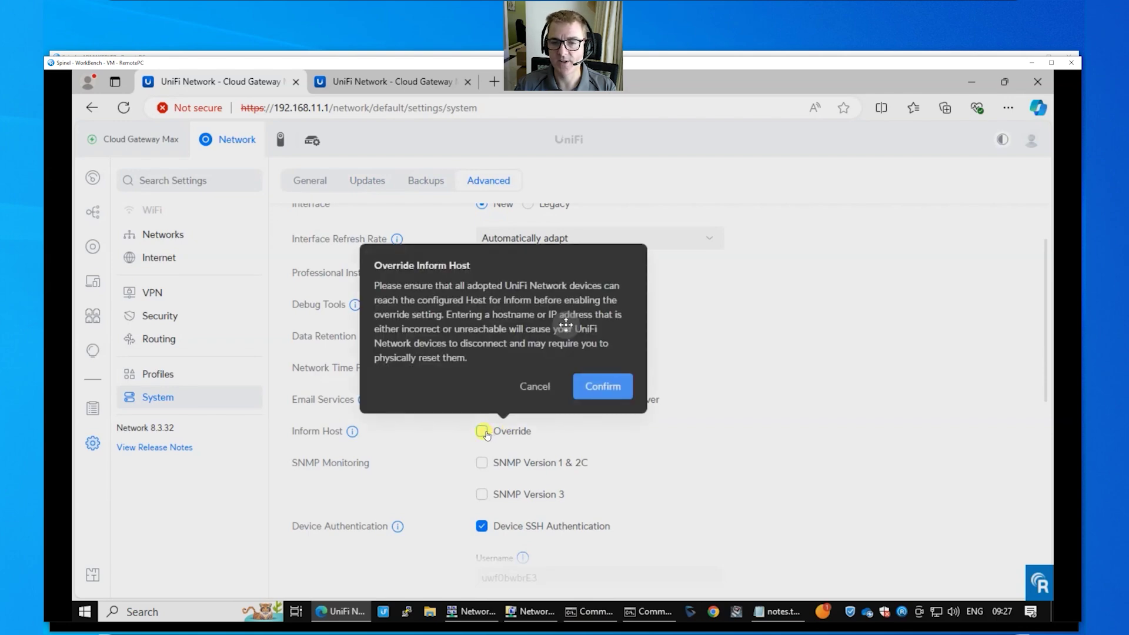
left_click(541, 390)
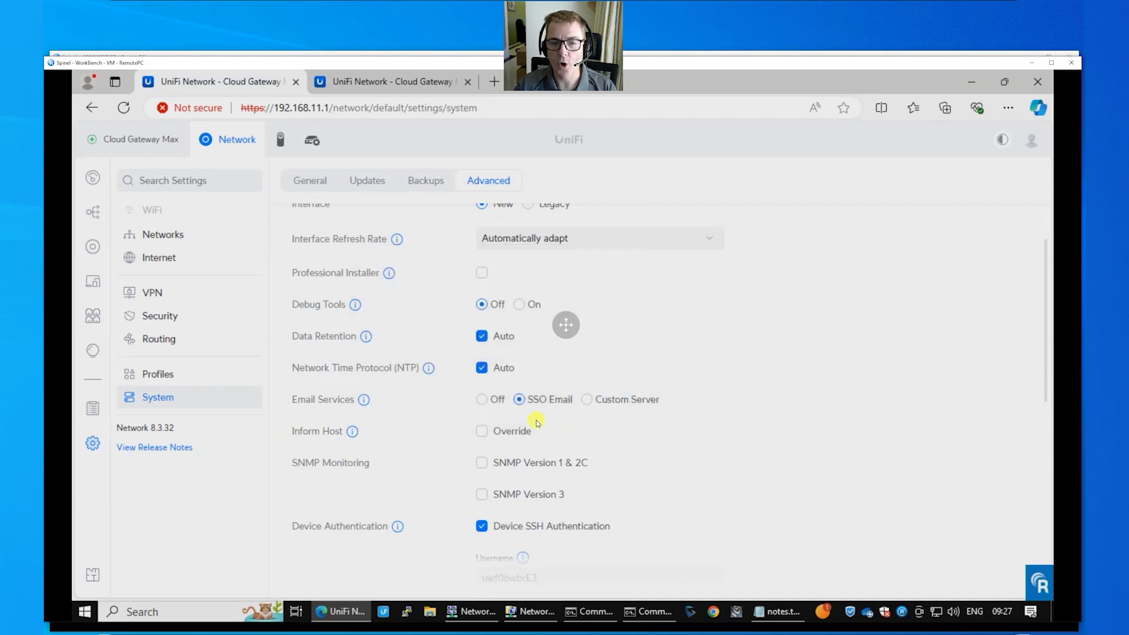
scroll(645, 412, "down", 1)
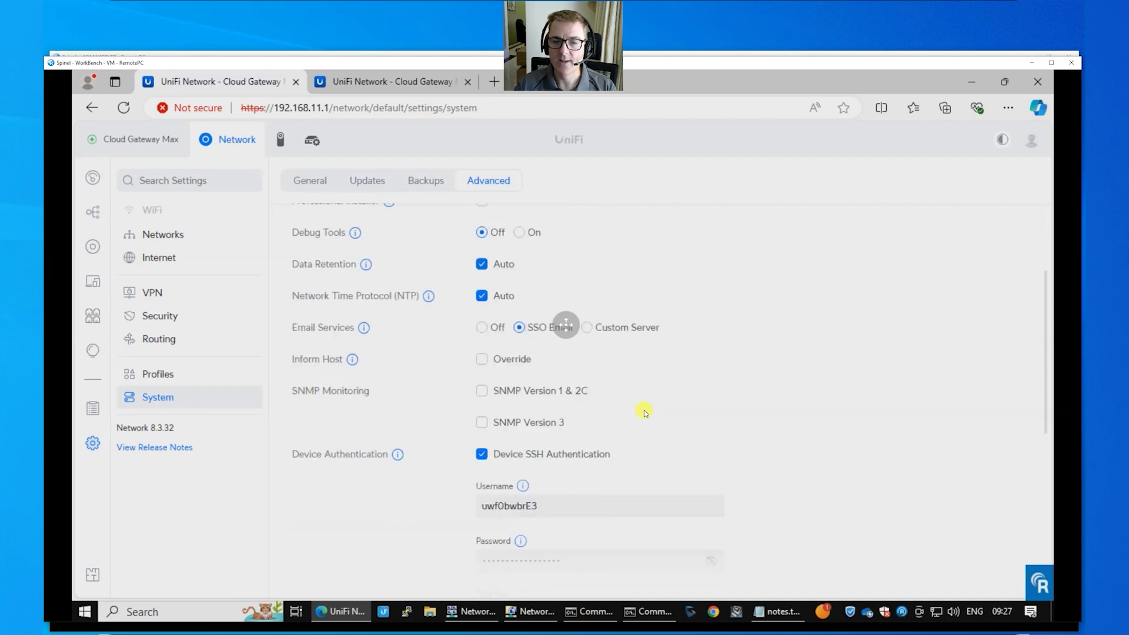
scroll(644, 412, "down", 2)
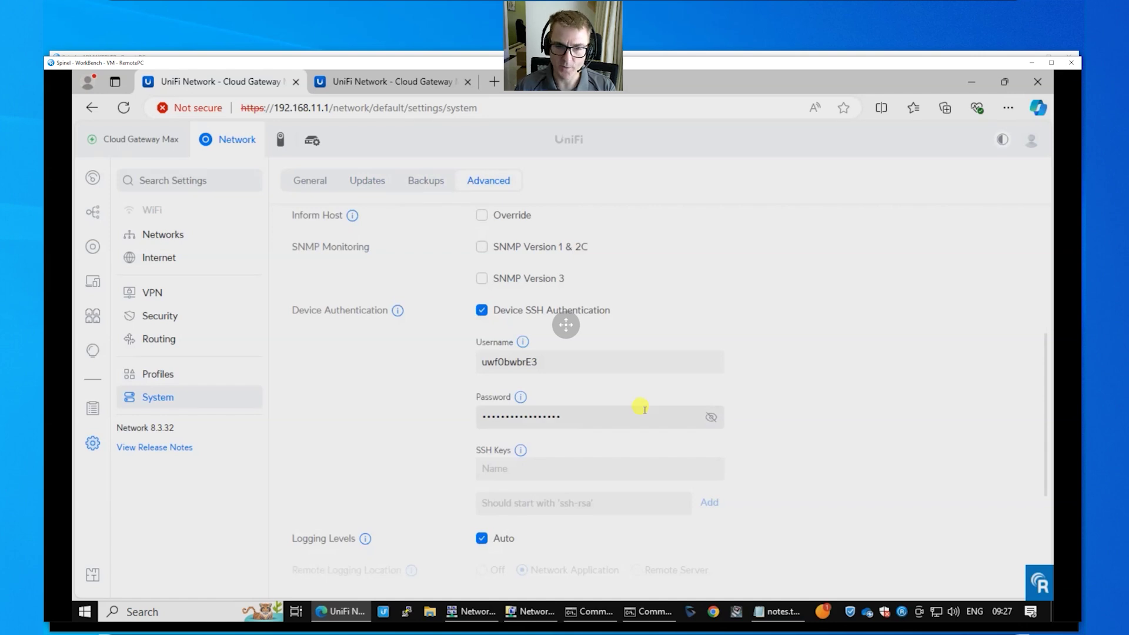
scroll(645, 410, "down", 3)
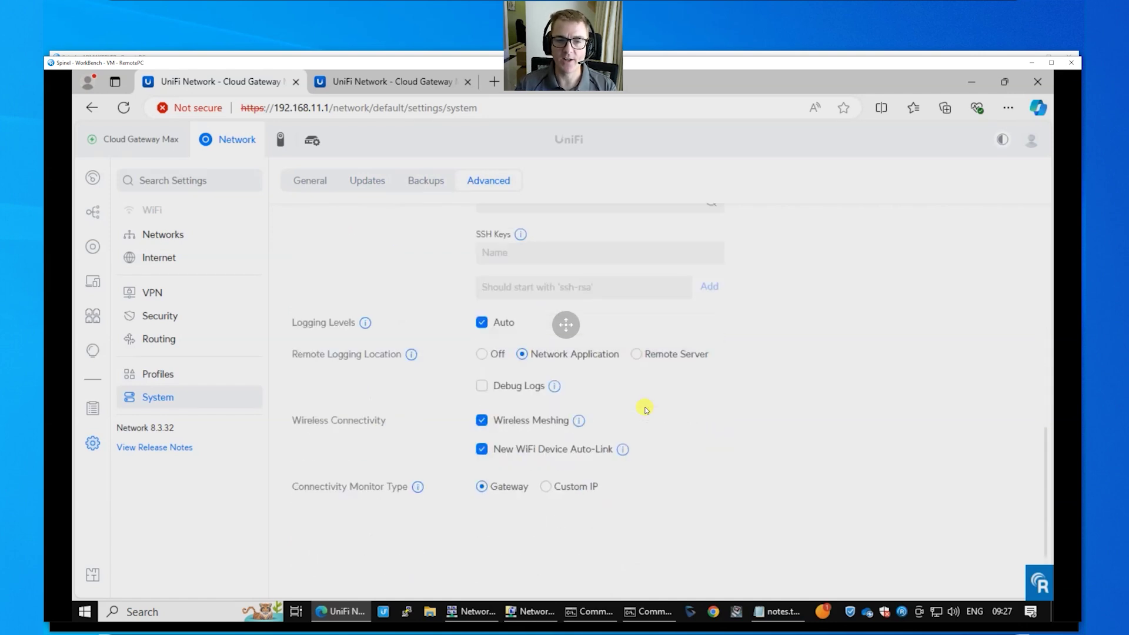
scroll(645, 410, "up", 7)
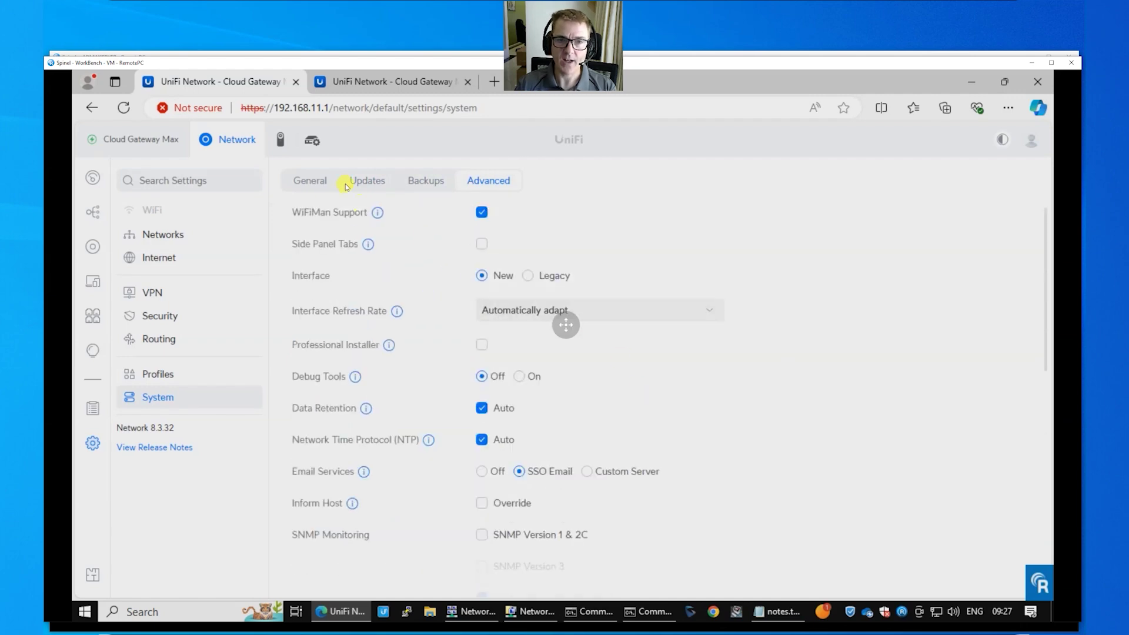
Step: Show the General settings and compare ipconfig's 255.255.254.0 subnet and 192.168.11.1 gateway
left_click(314, 183)
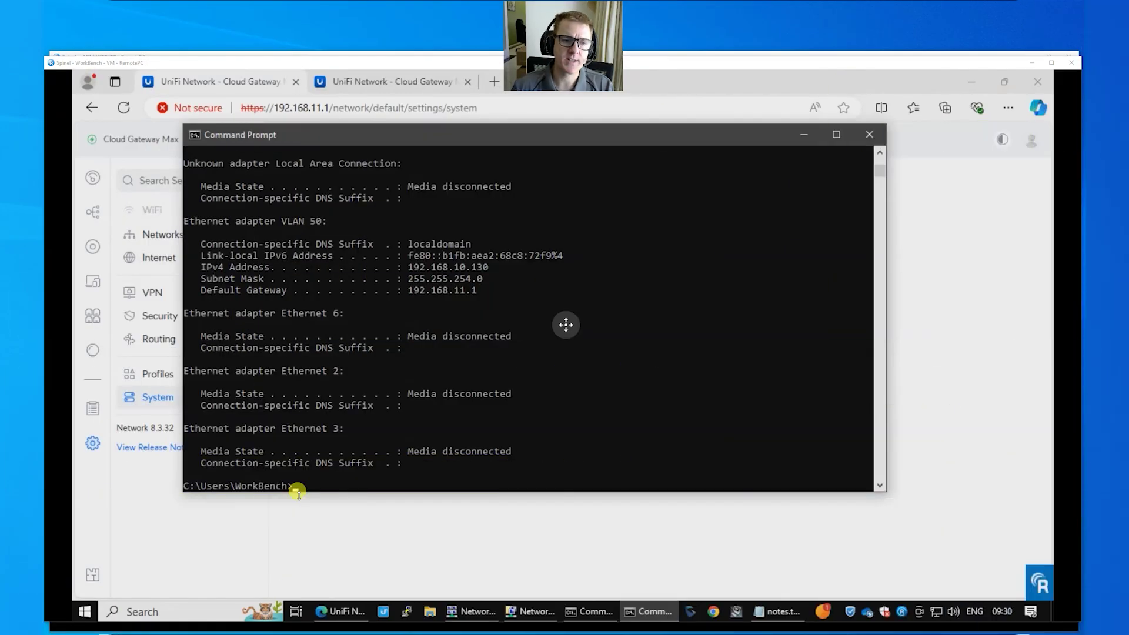
left_click(523, 529)
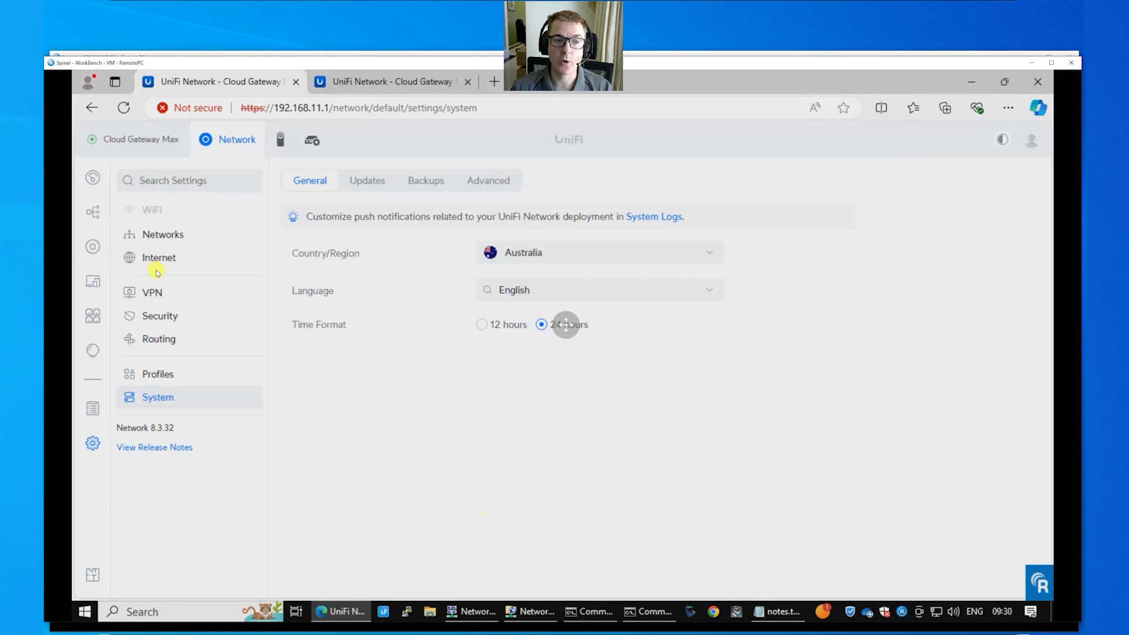
Step: Open the Cloud Gateway Max device details and its port management
left_click(92, 248)
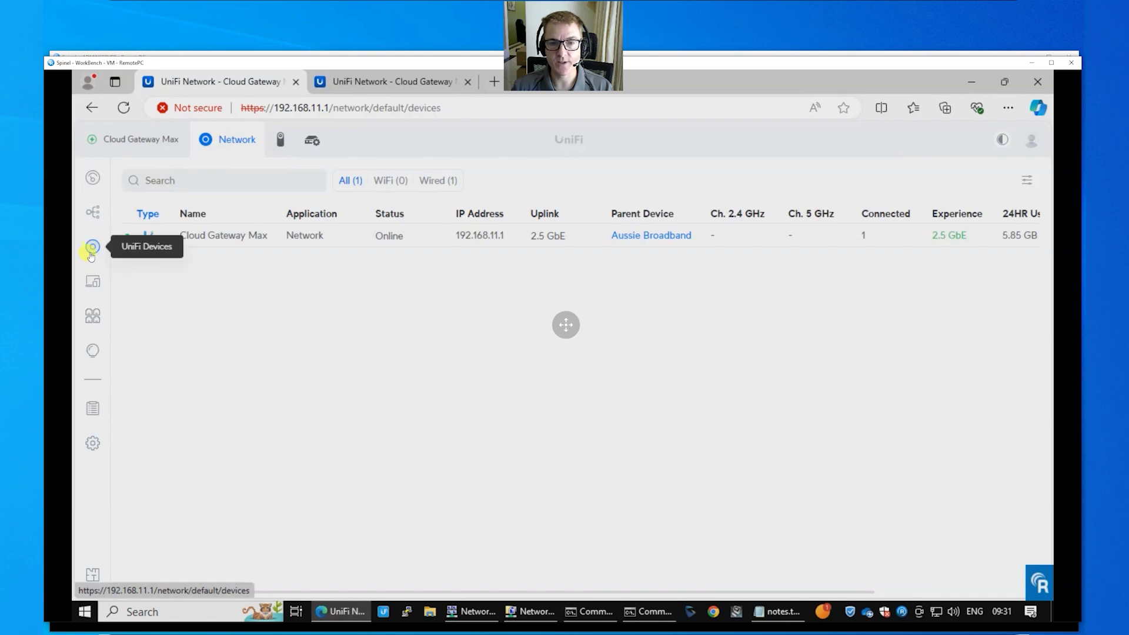
left_click(412, 239)
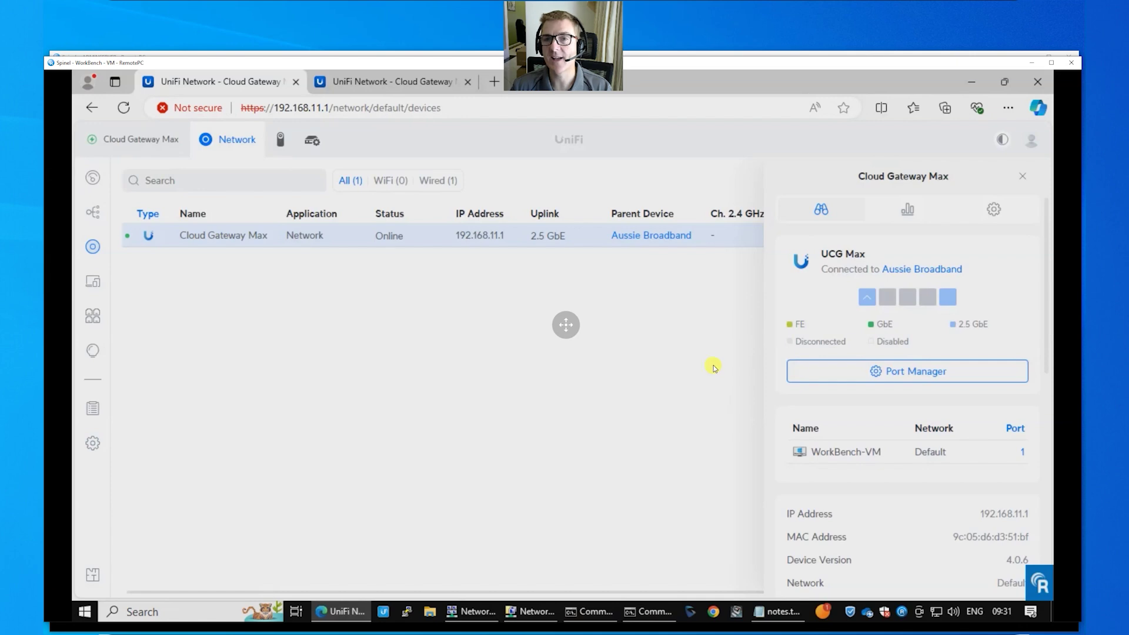
mouse_move(954, 302)
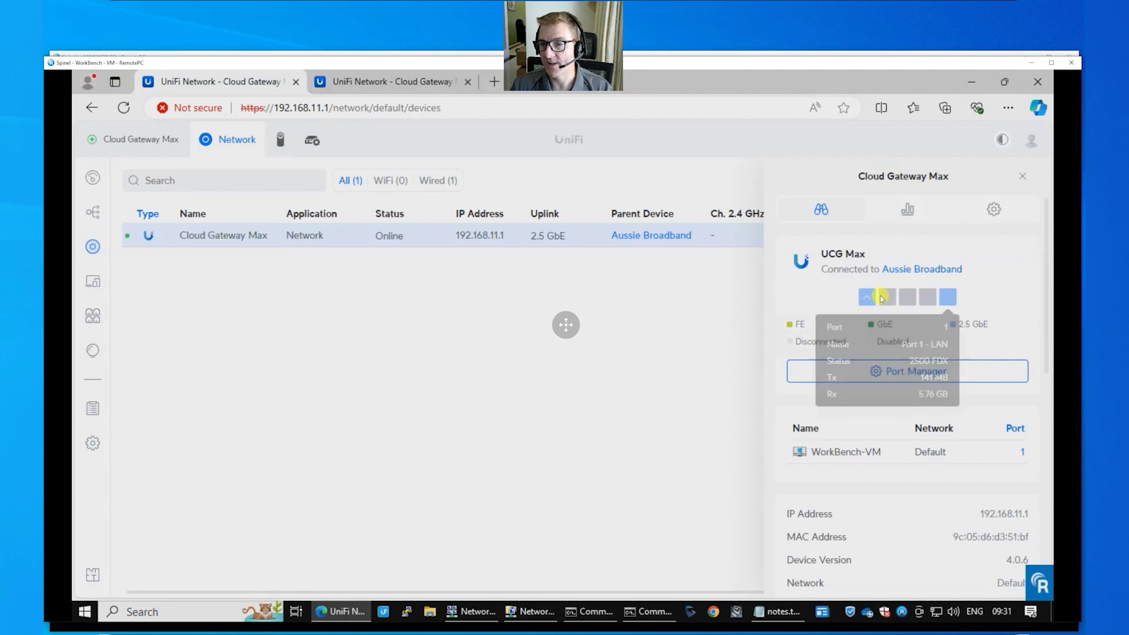
mouse_move(869, 300)
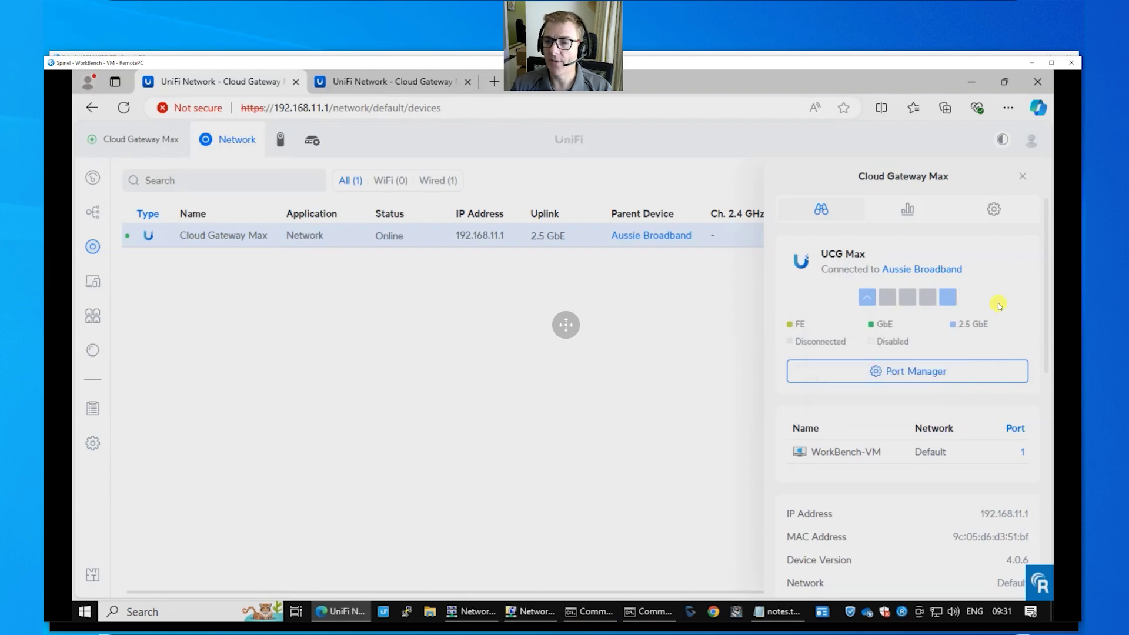
left_click(935, 366)
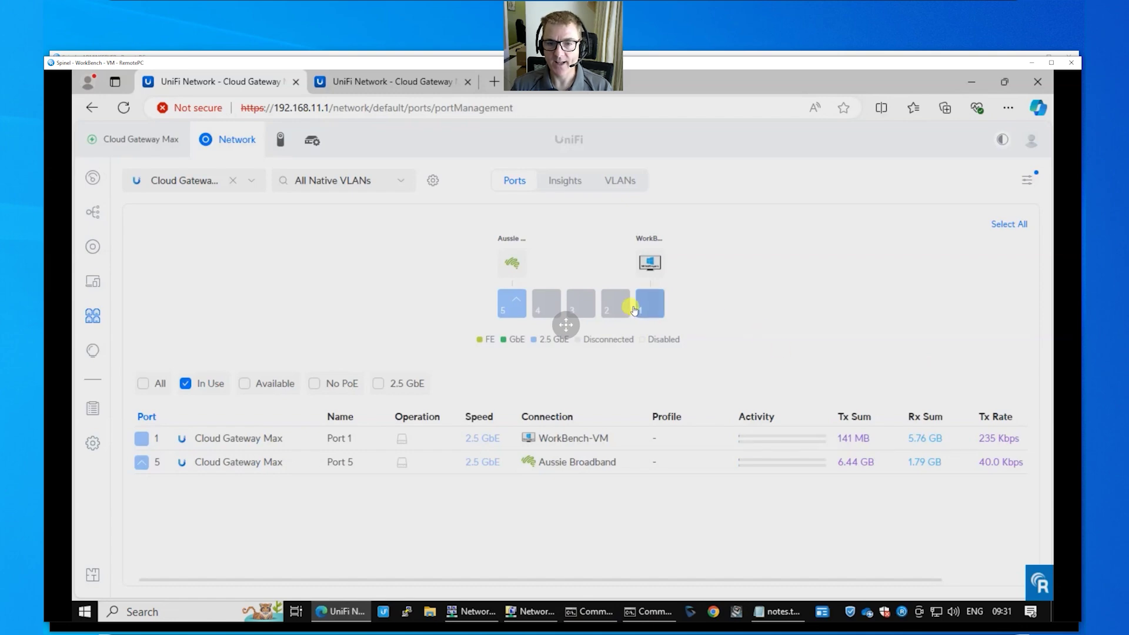
Step: Inspect port 5's Speed/Duplex options for the Aussie Broadband WAN without changing anything
left_click(512, 301)
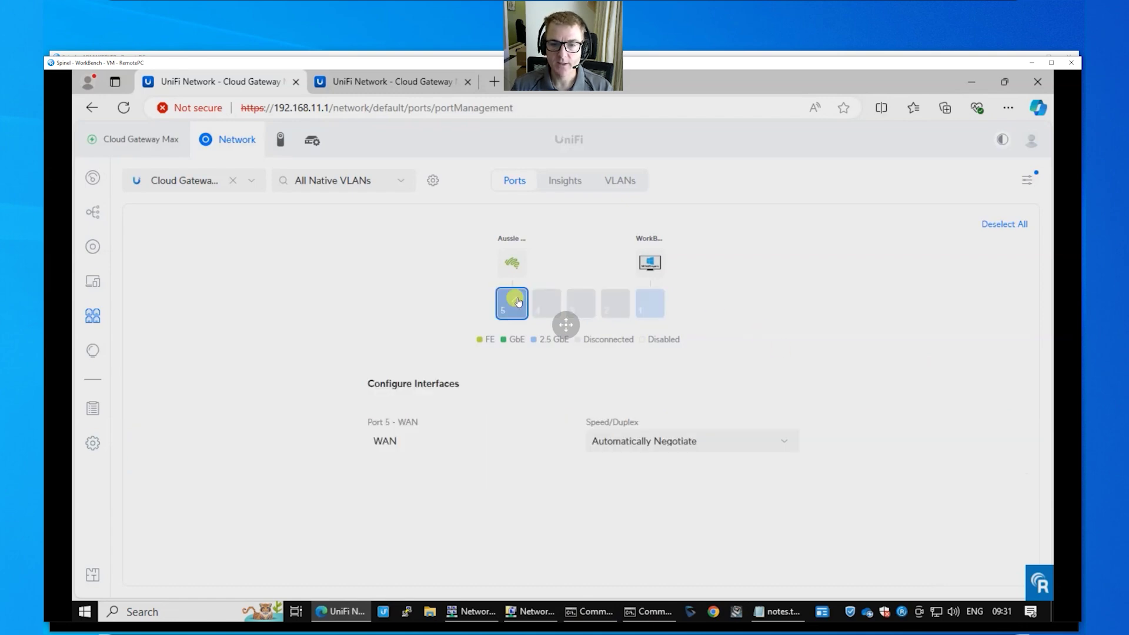
left_click(691, 443)
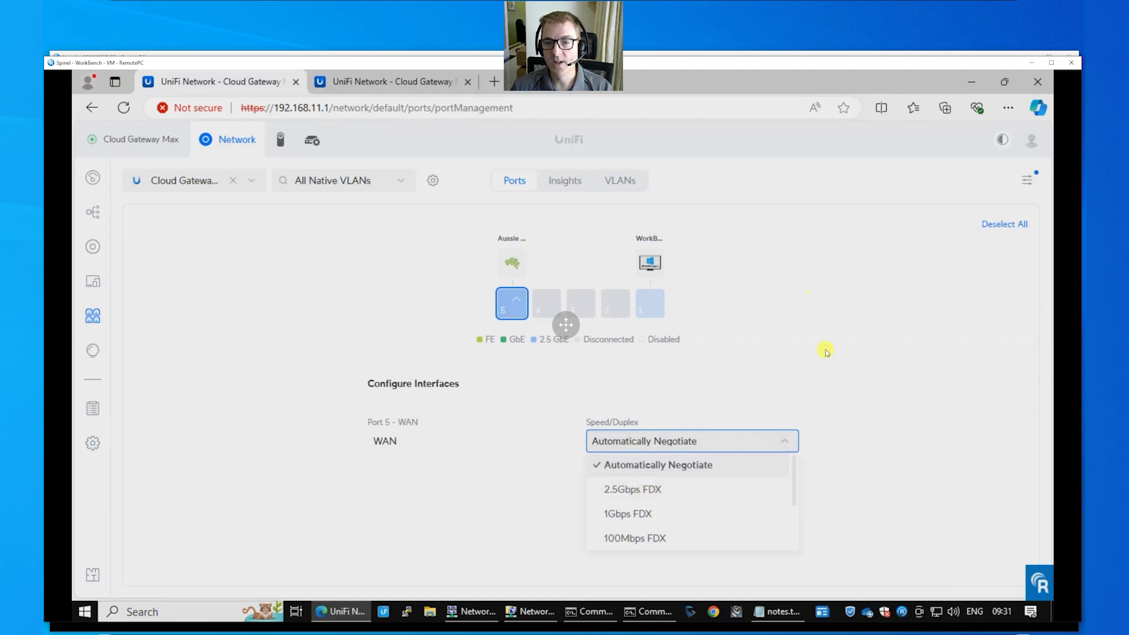
left_click(798, 342)
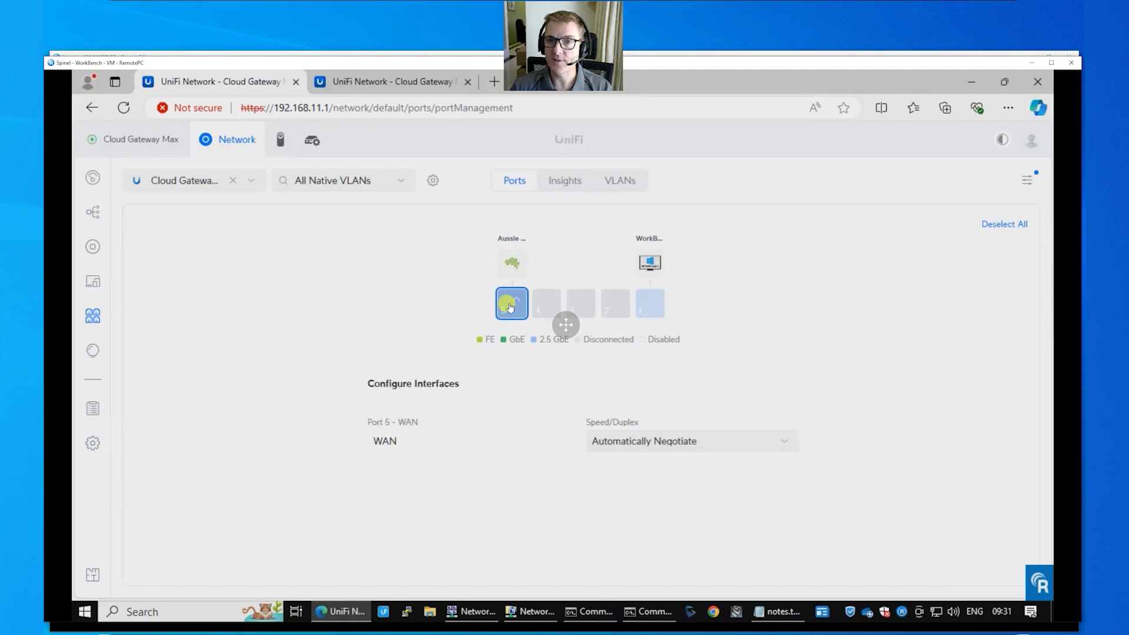
left_click(614, 310)
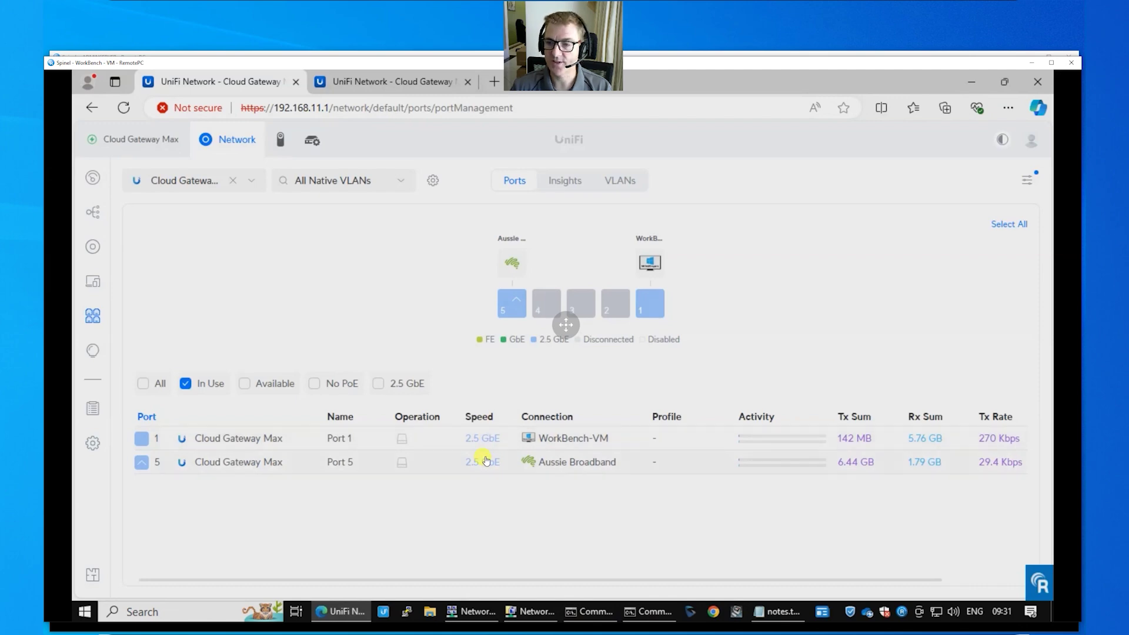
Step: Rerun 'iperf3.exe -c 172.20.21.144 -V -P 5' in the iperf Command Prompt
left_click(653, 610)
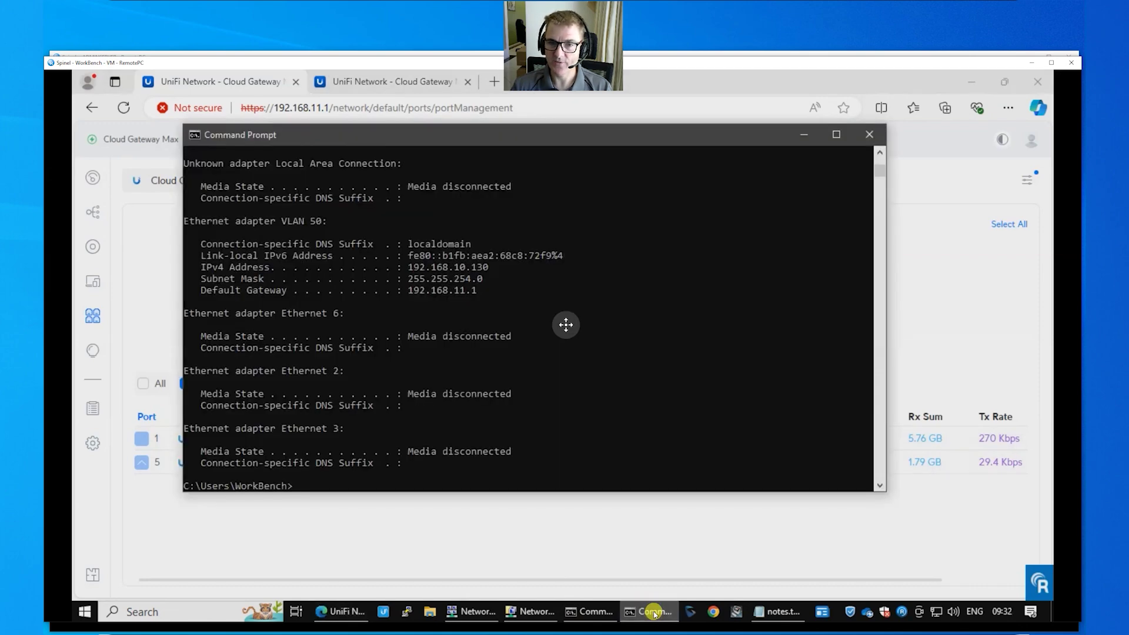
left_click(590, 612)
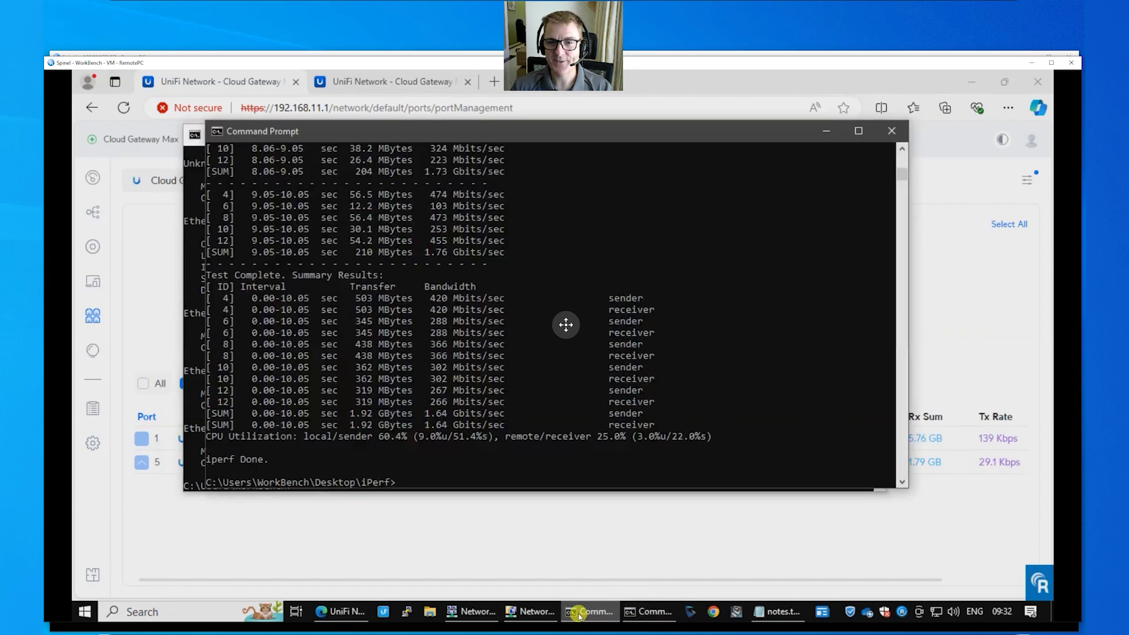
key("Up")
key("Return")
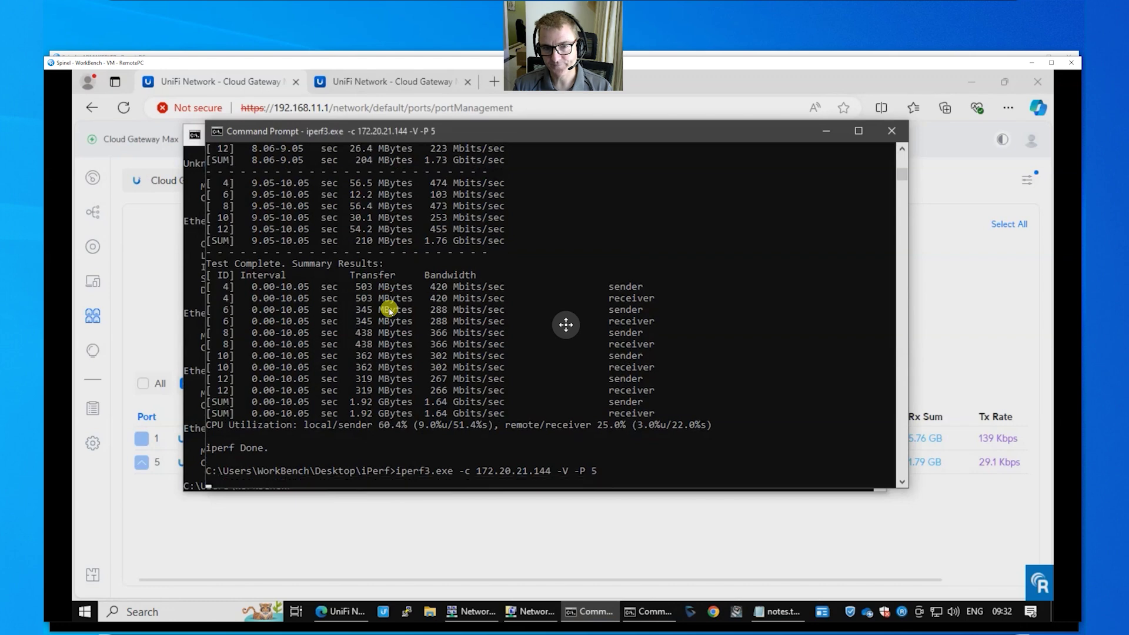
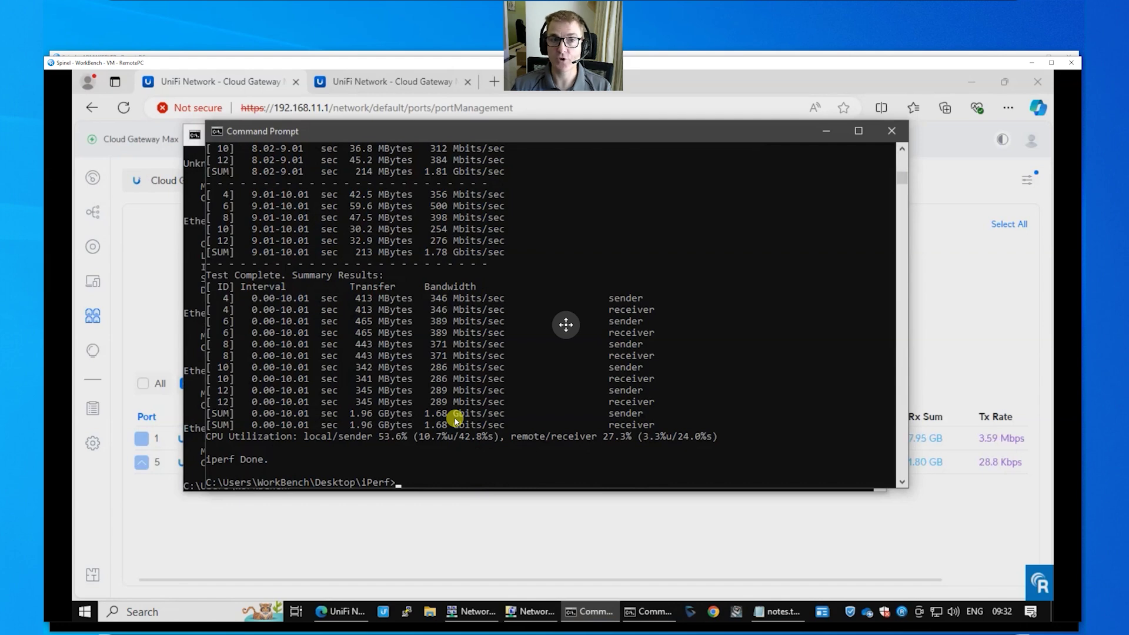
Step: Bring the UniFi port management page back in front of the finished iperf results
left_click(499, 534)
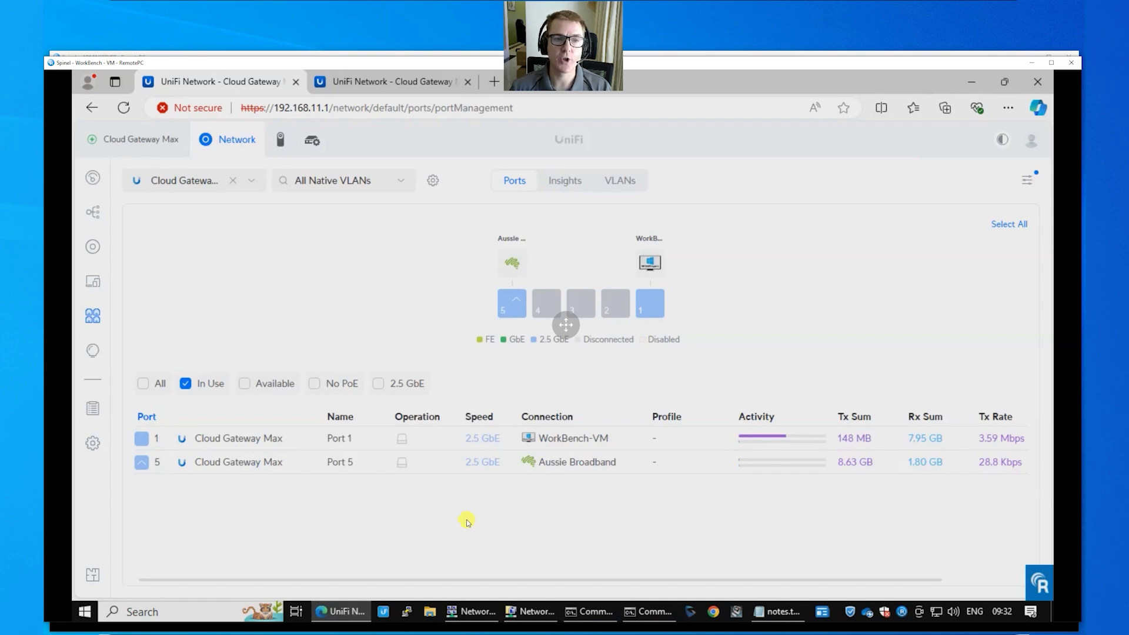
Step: Enable Security > Intrusion Prevention in Advanced mode with High sensitivity, apply, and return to iperf
left_click(91, 442)
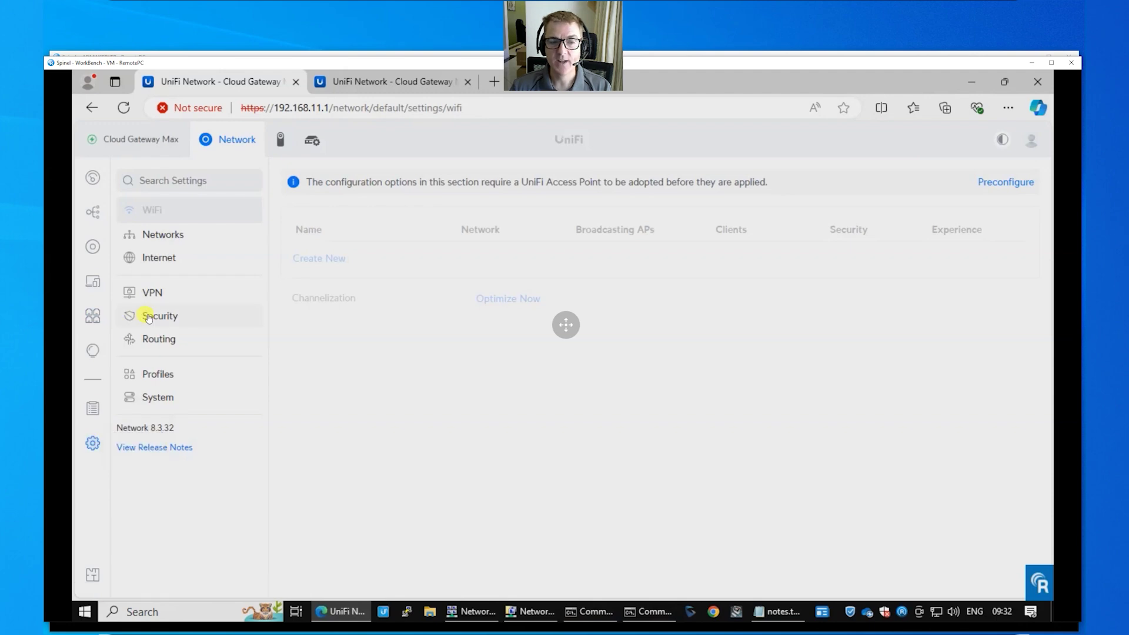
left_click(148, 317)
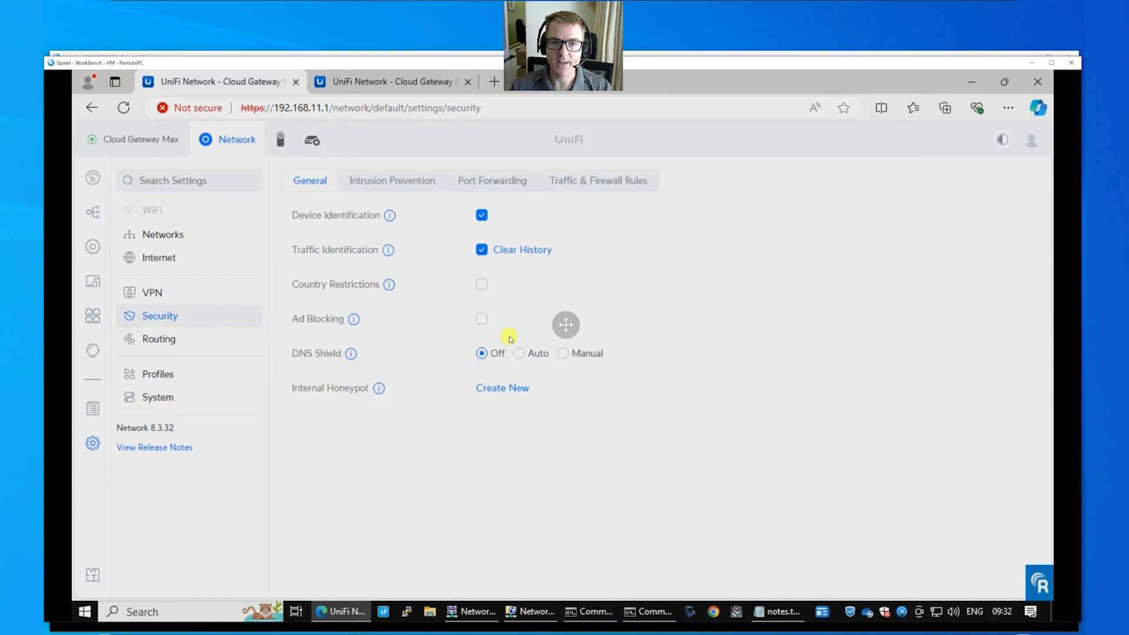
left_click(412, 185)
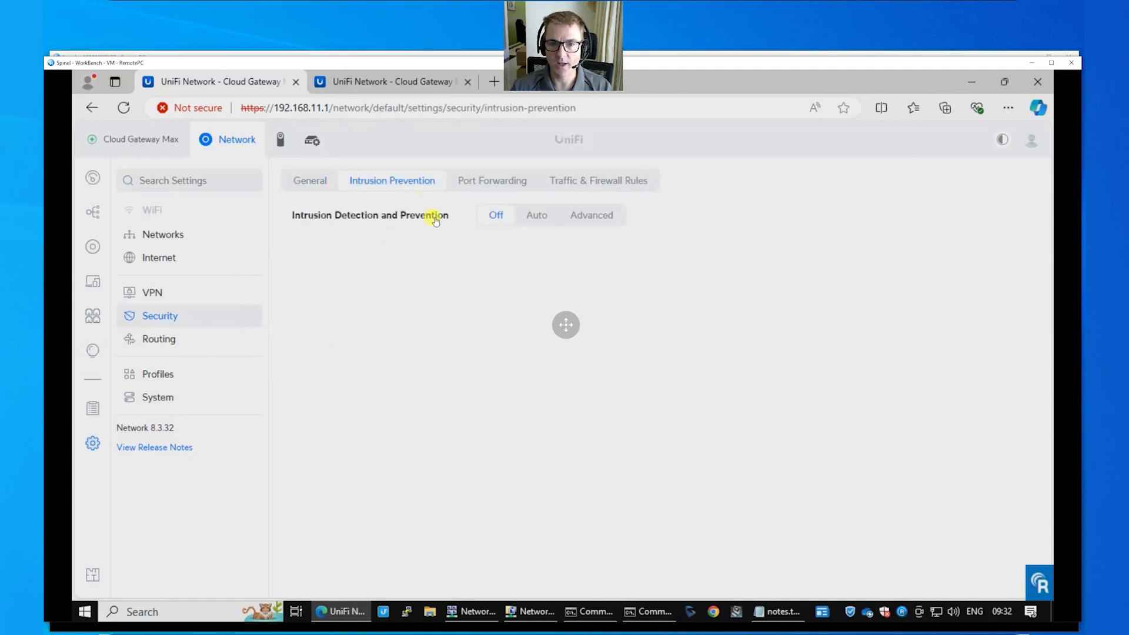
left_click(546, 217)
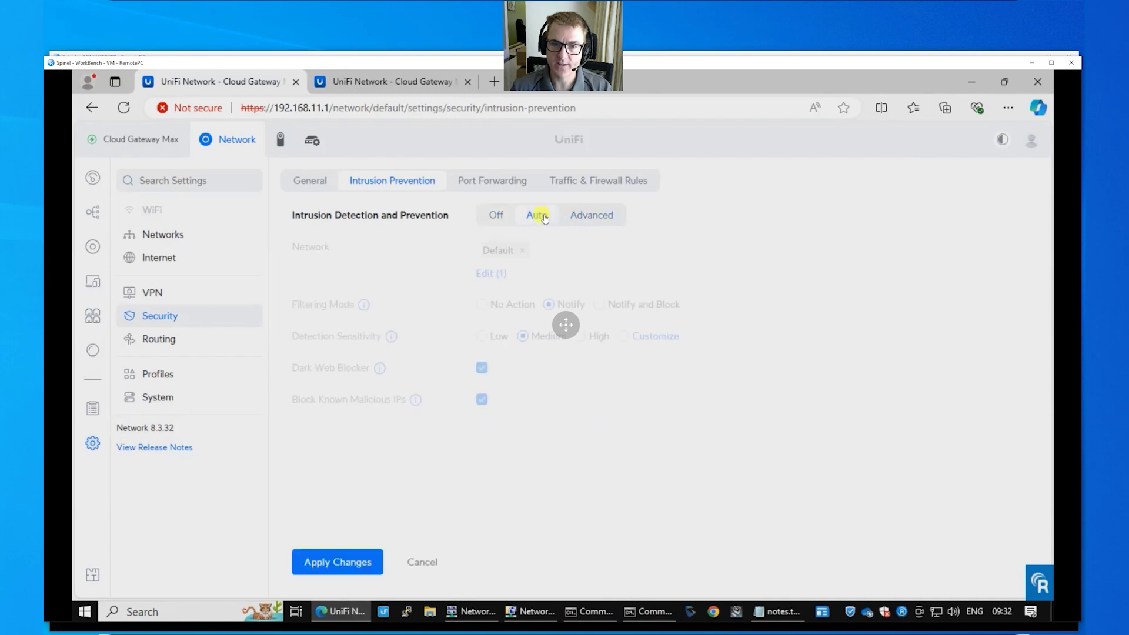
left_click(580, 213)
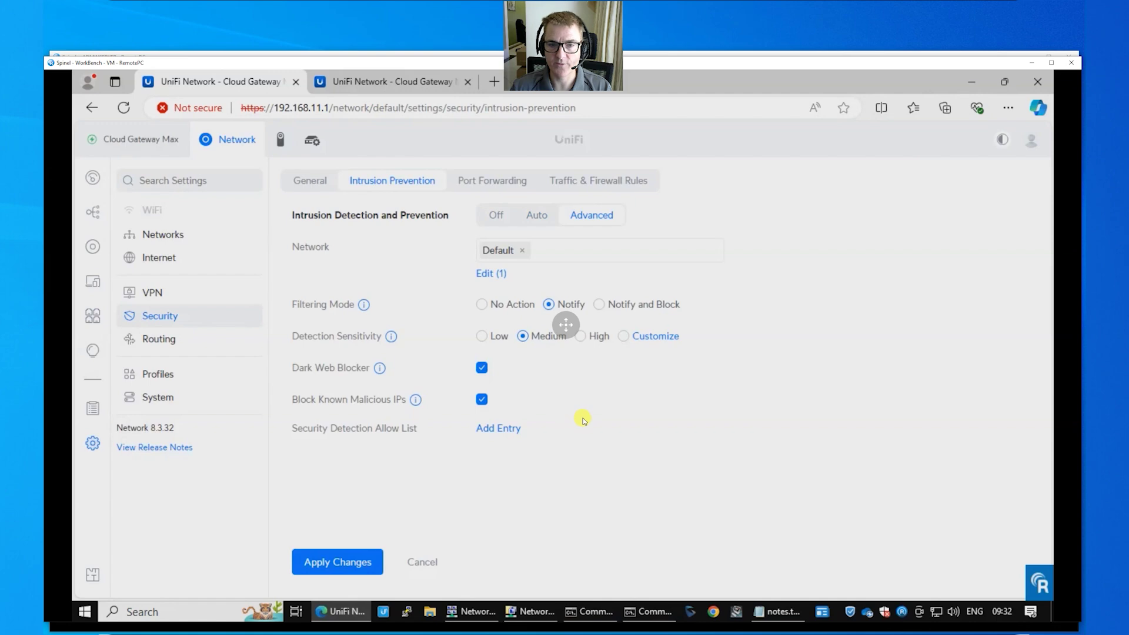
left_click(579, 340)
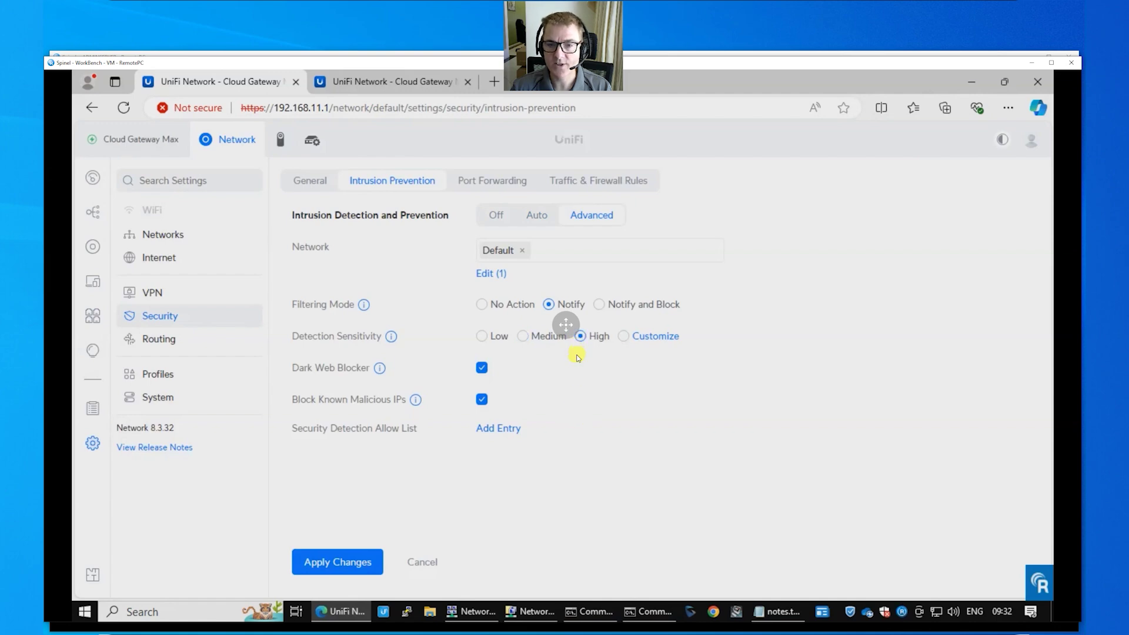
left_click(323, 563)
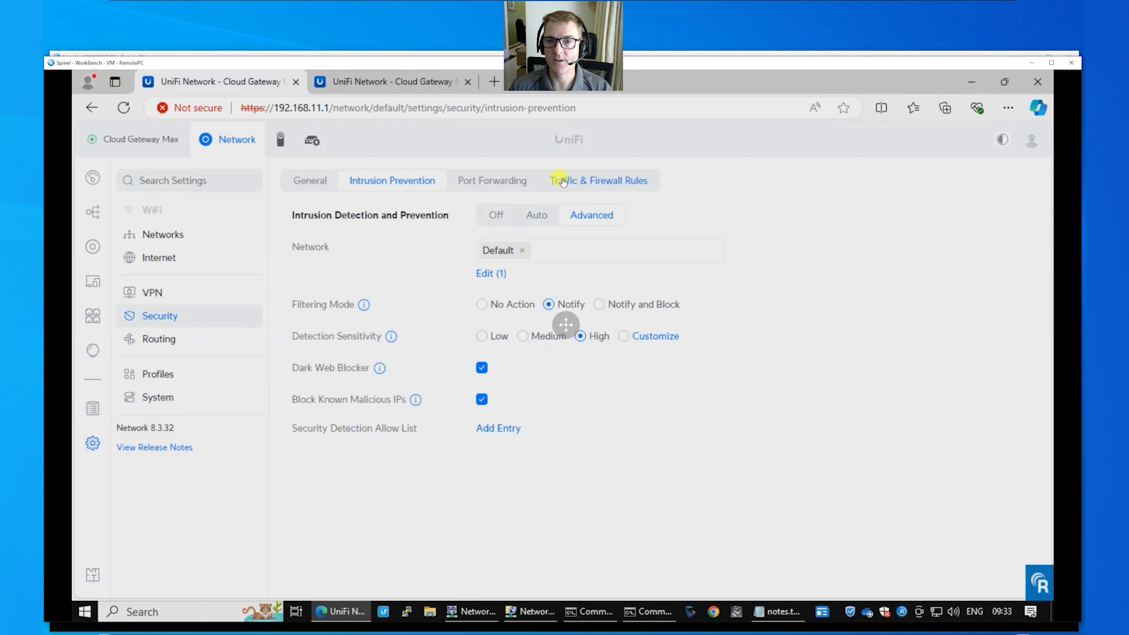
left_click(579, 614)
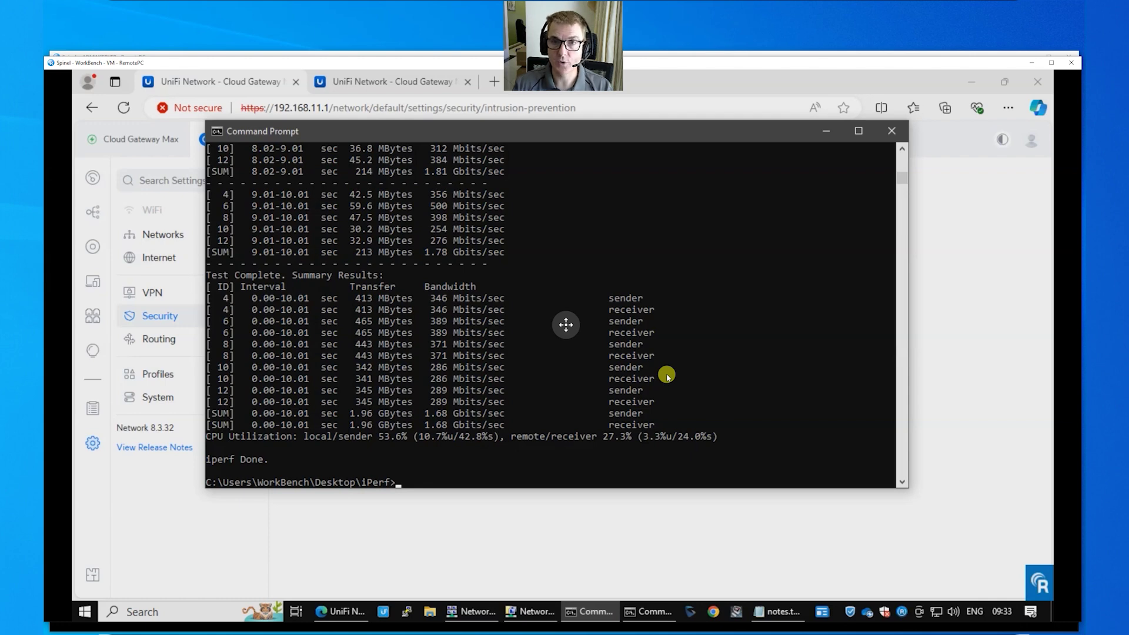
Step: Rerun the iperf3 test to 172.20.21.144 (1.65 Gbits/sec), then return to UniFi's intrusion prevention page
key("Up")
key("Return")
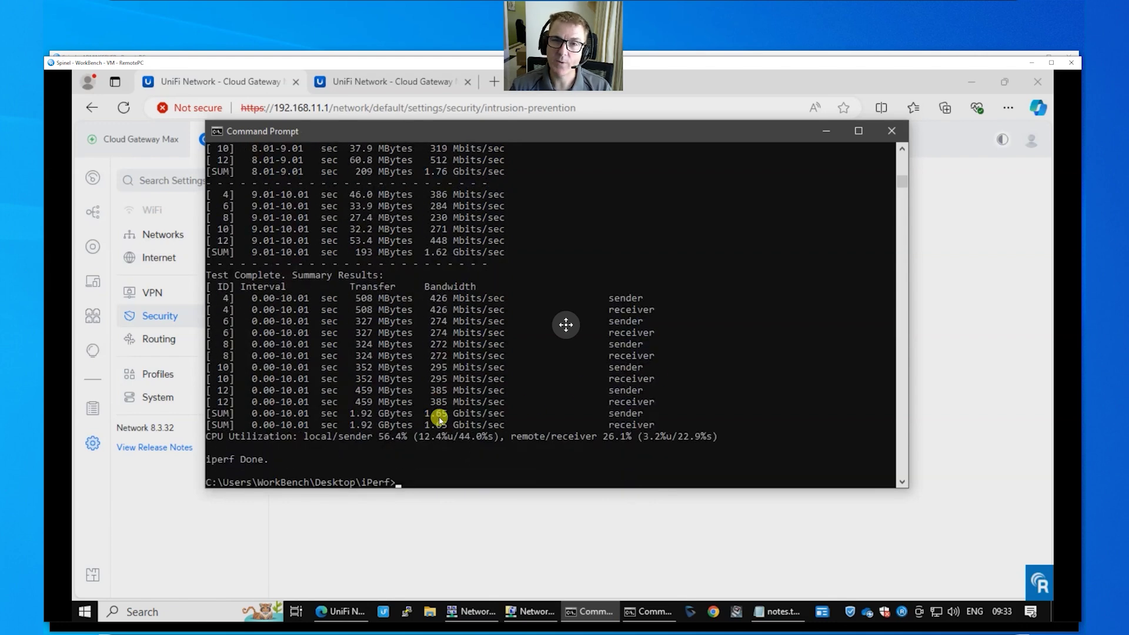
left_click(445, 544)
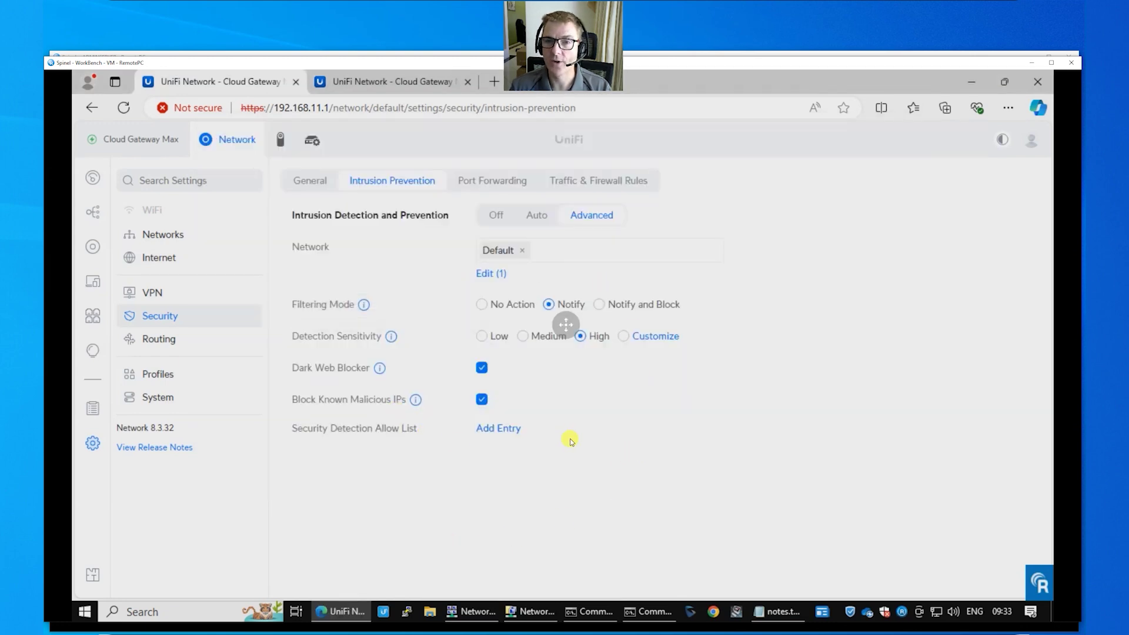
Step: Look through Traffic & Firewall Rules, General security and the Aussie BB connection, ending on Networks
left_click(566, 182)
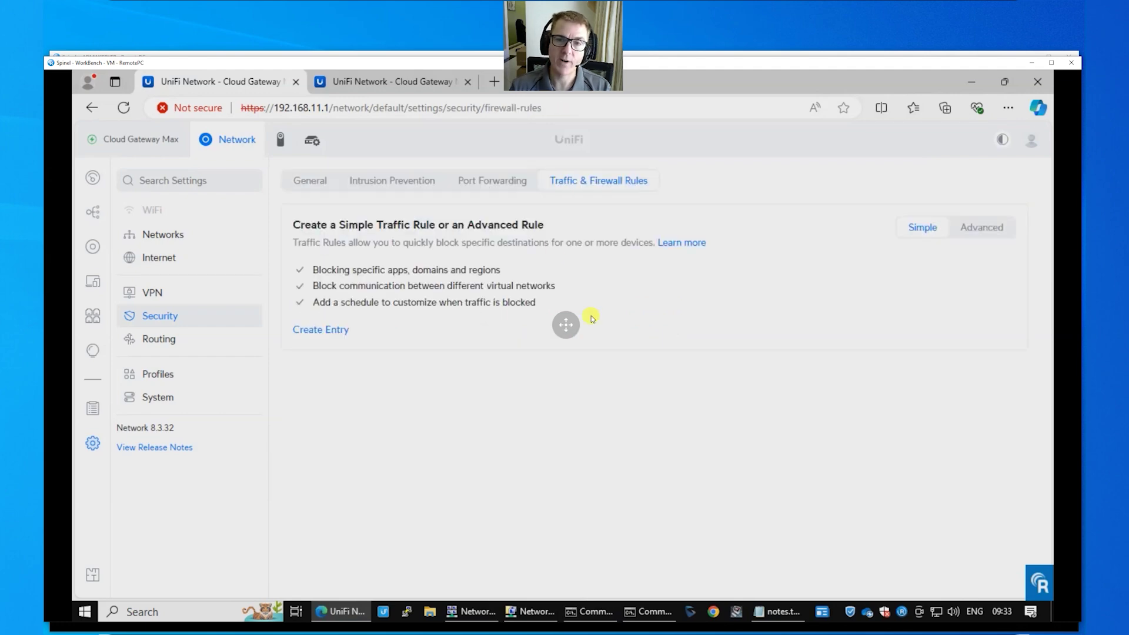
left_click(308, 184)
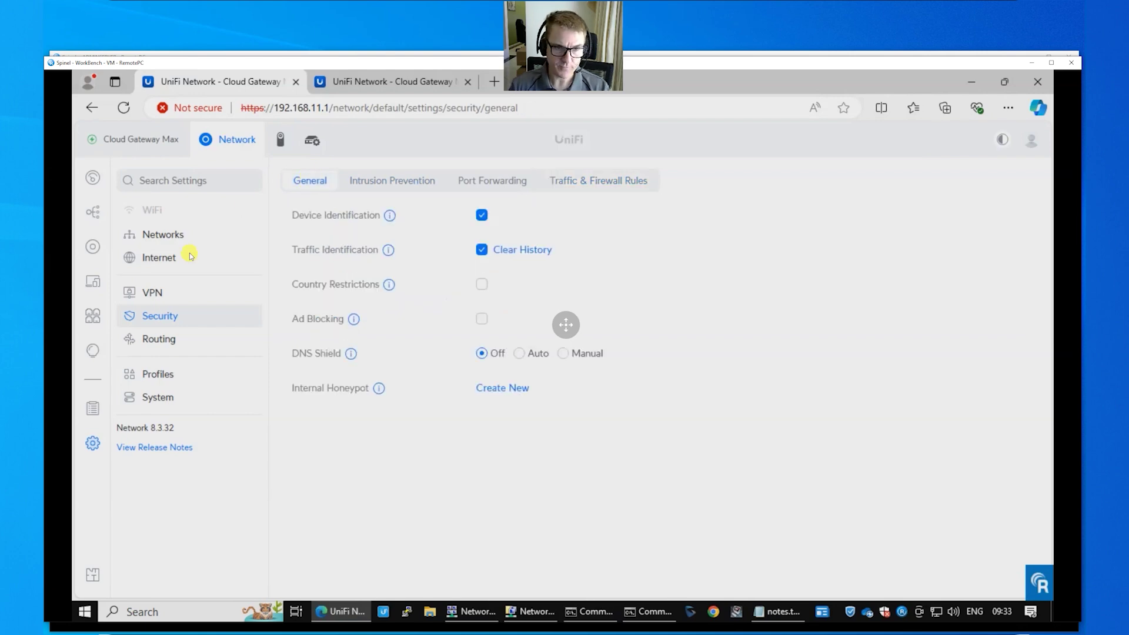
left_click(156, 262)
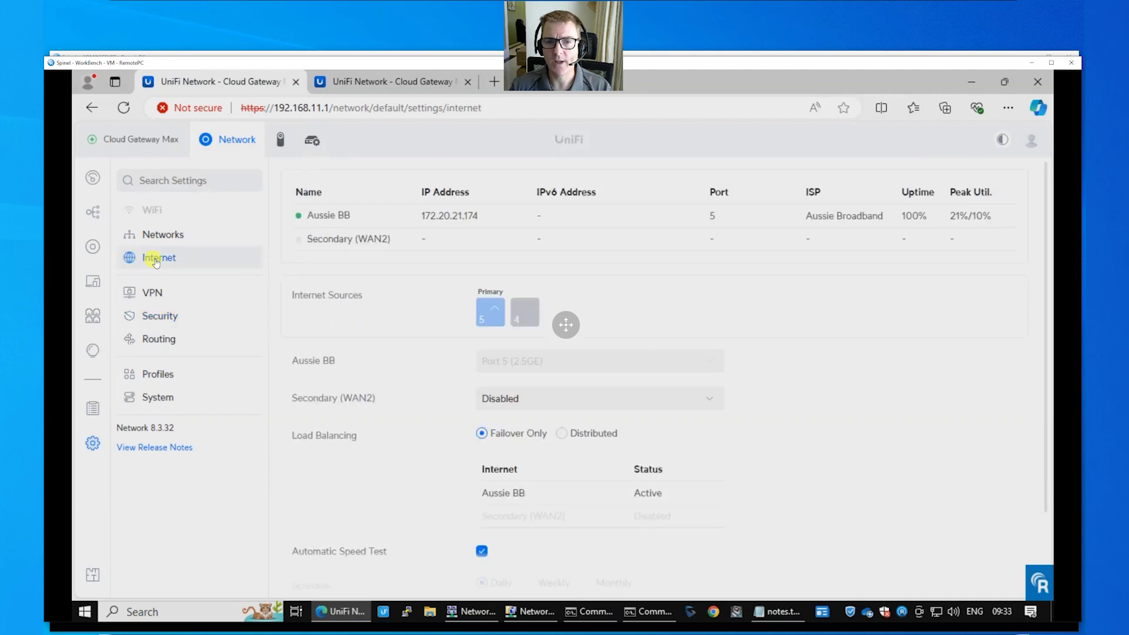
left_click(547, 220)
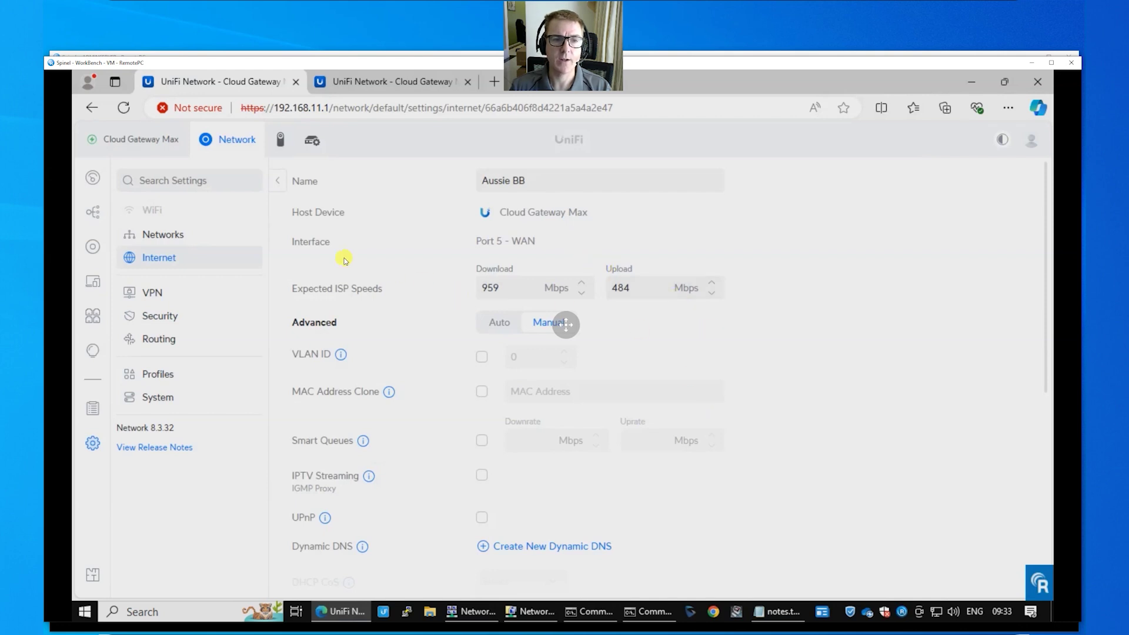
left_click(165, 238)
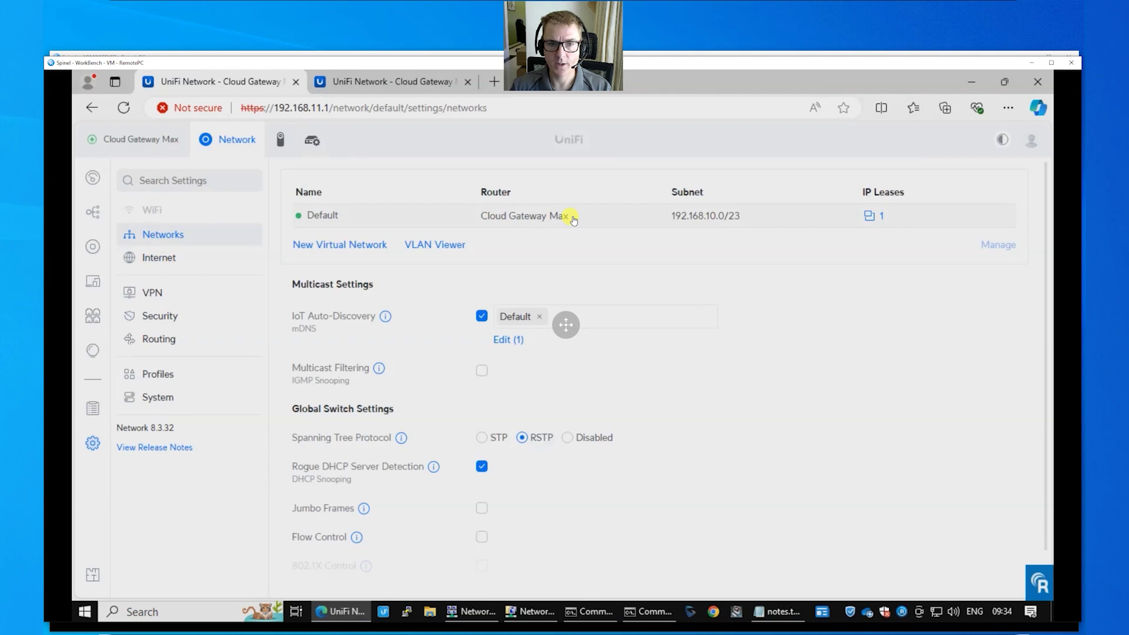
Step: Set the Default network's advanced options to Manual with Family content filtering and apply it
left_click(574, 220)
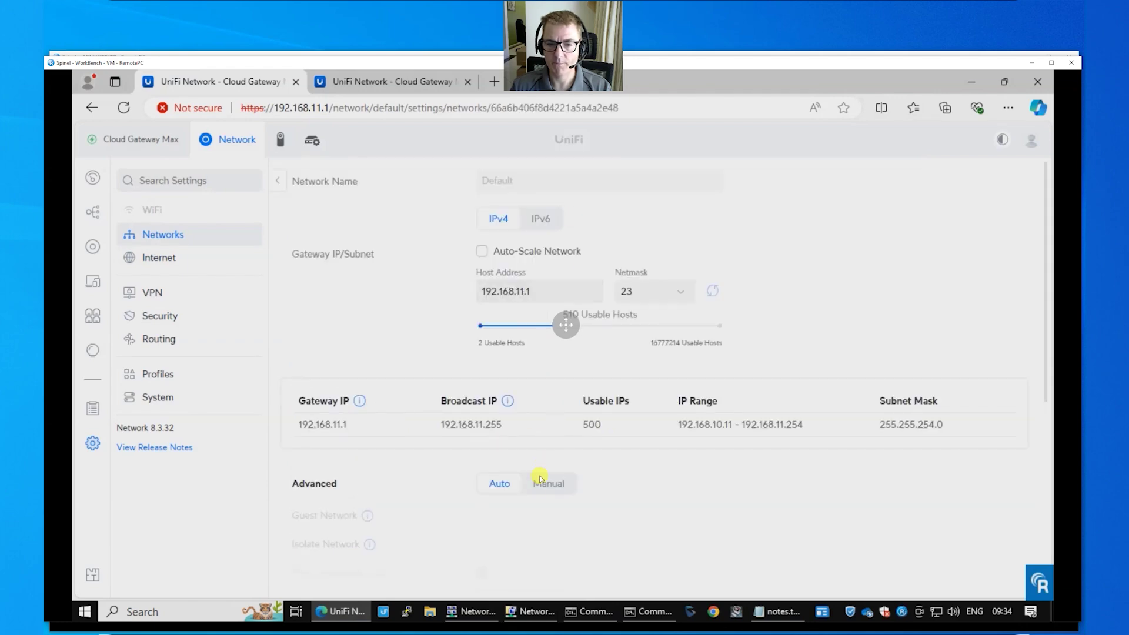
left_click(548, 484)
scroll(687, 494, "down", 3)
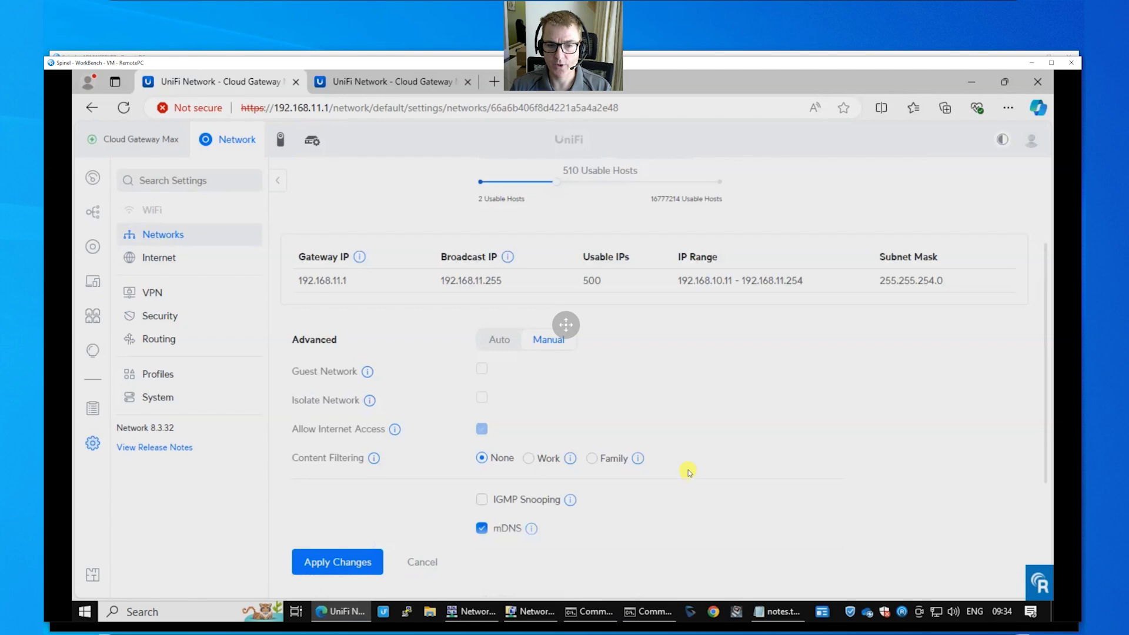
mouse_move(571, 385)
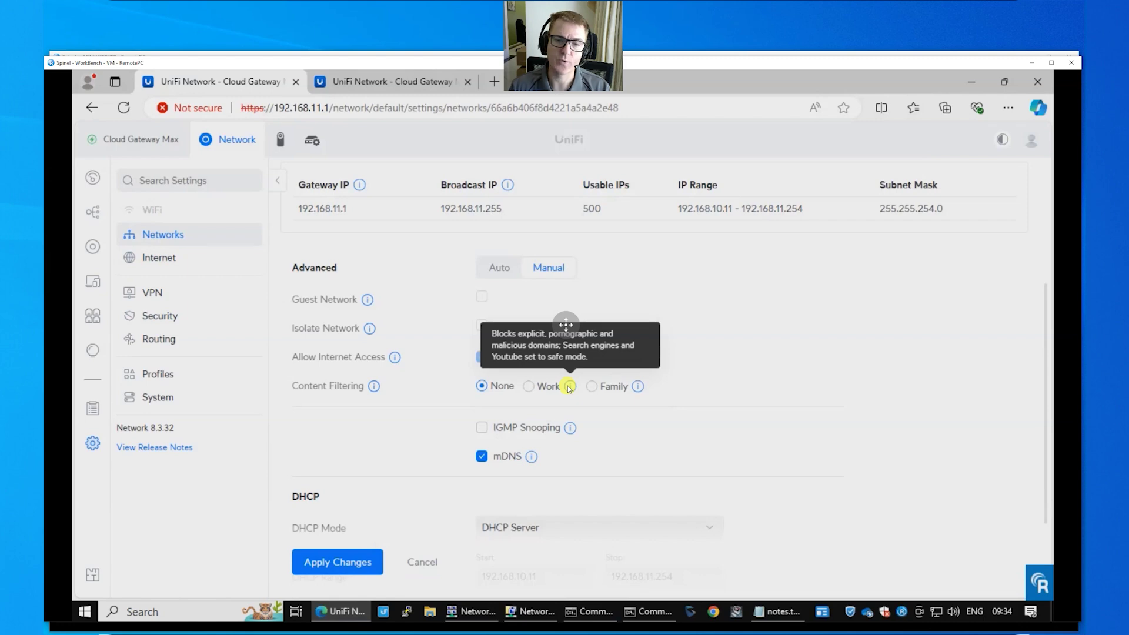
left_click(528, 387)
left_click(591, 388)
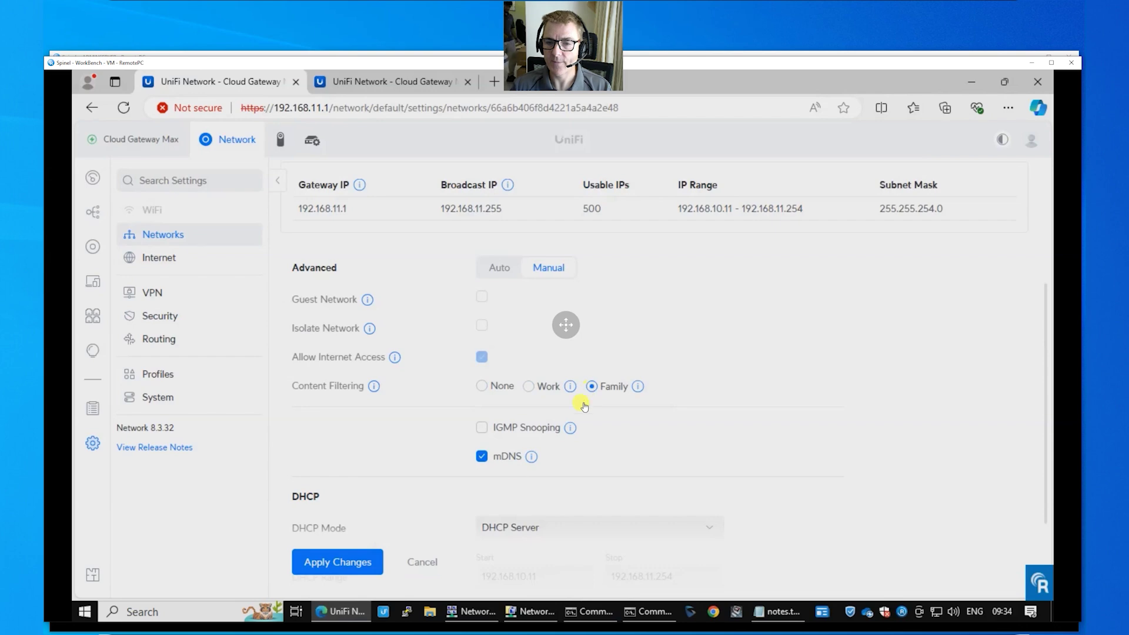
left_click(369, 561)
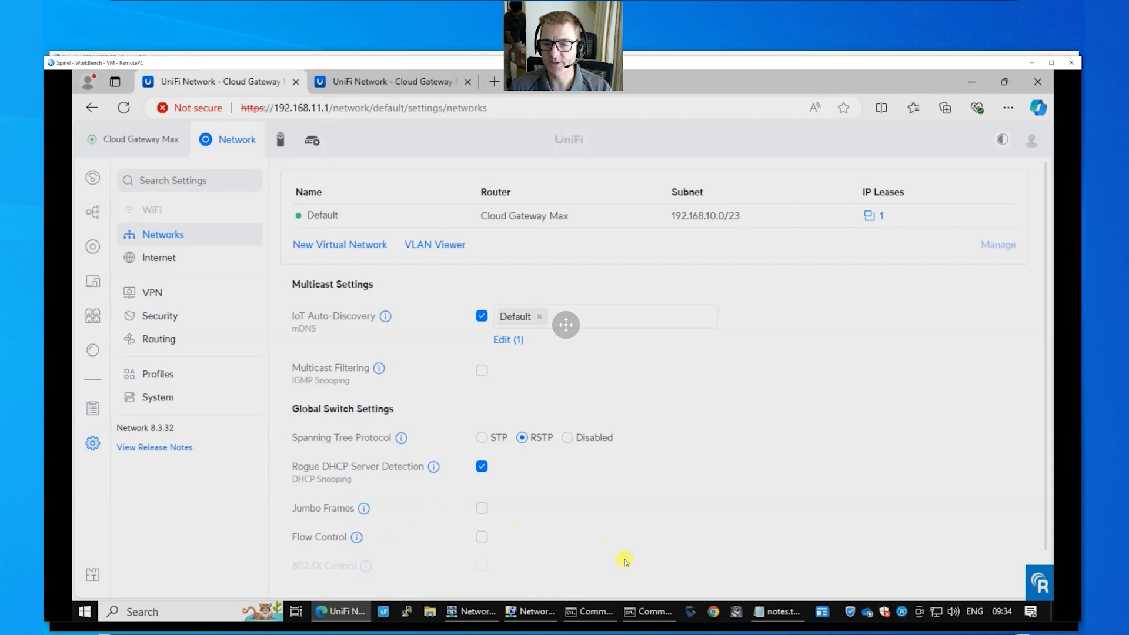
left_click(644, 617)
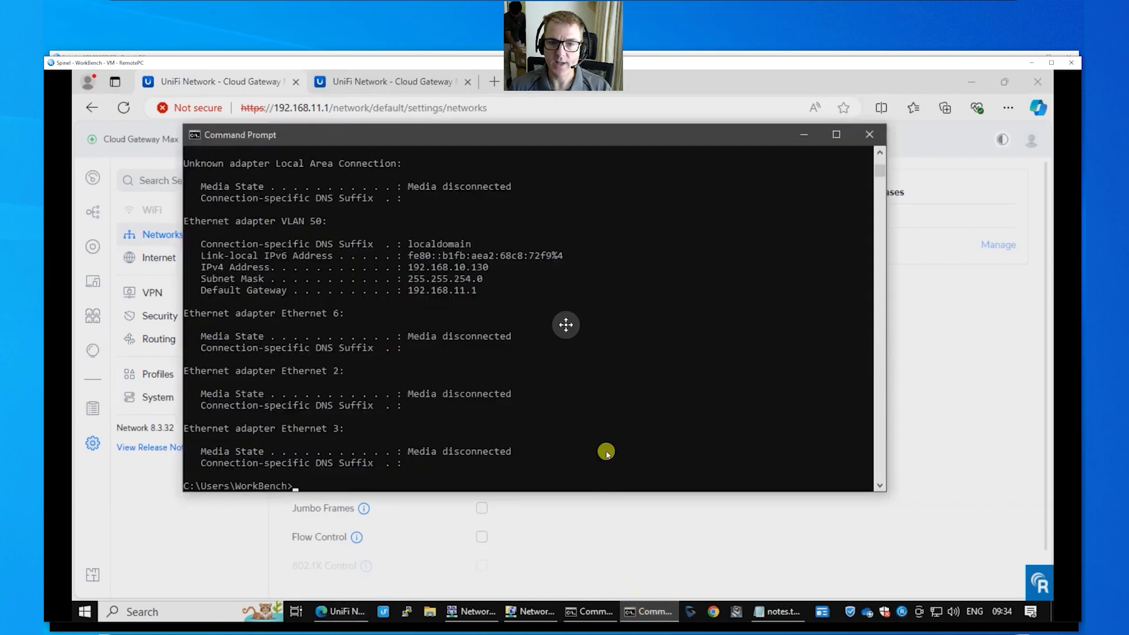
Step: In the iperf window, rerun 'iperf3 -c 172.20.21.144 -V -P 5'
left_click(579, 612)
key("Up")
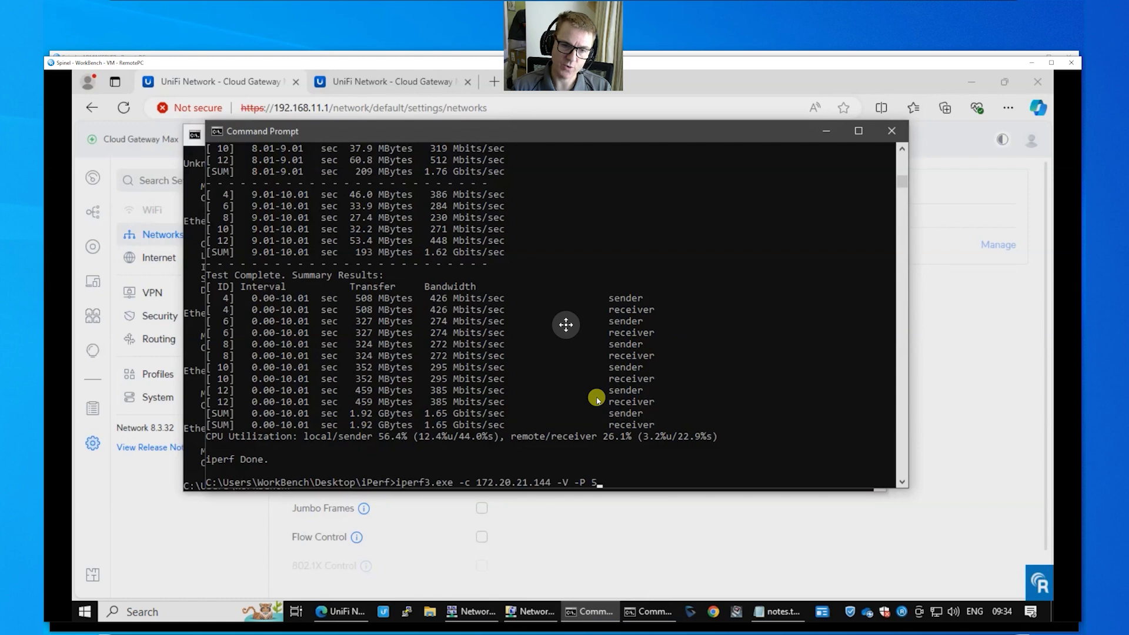
key("Return")
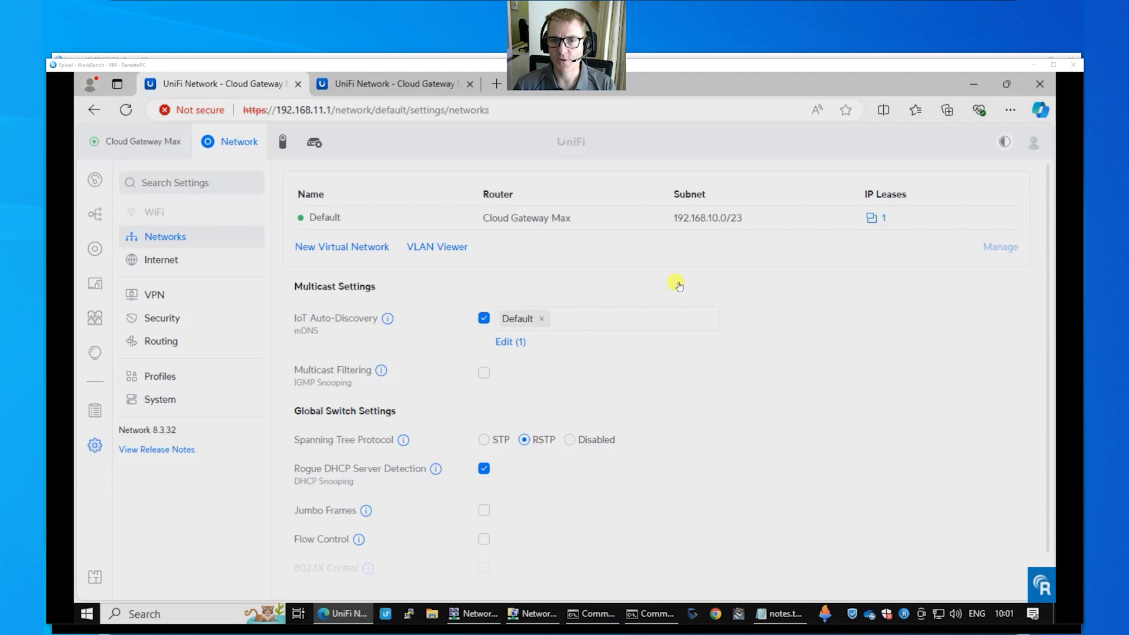
Step: Switch the Default network's advanced options back to Auto and apply the change
left_click(565, 220)
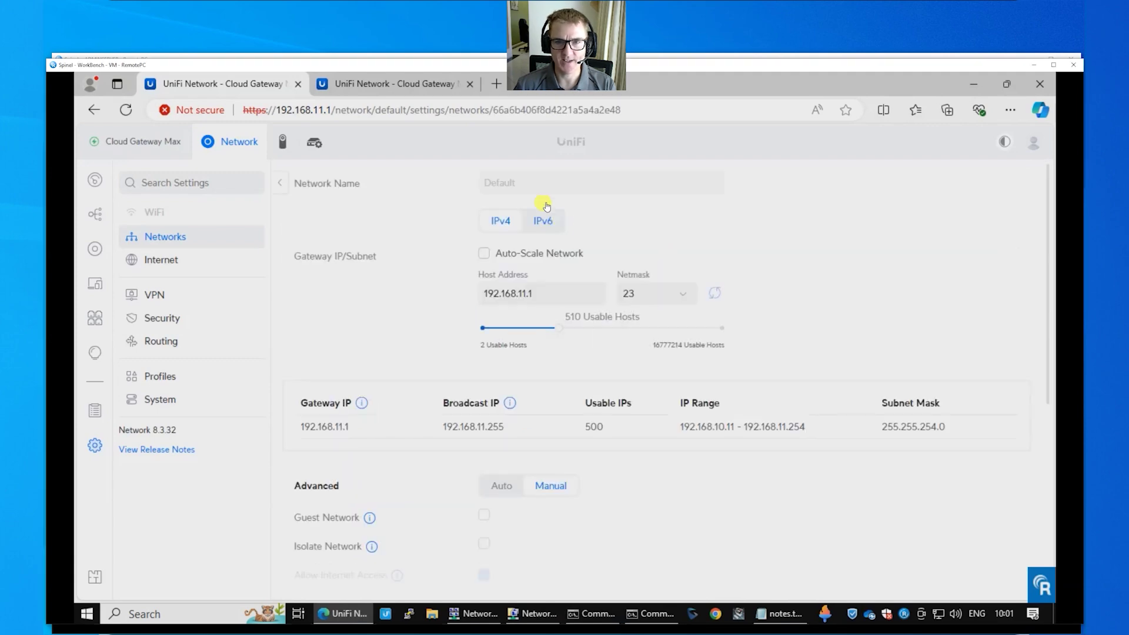
scroll(600, 521, "down", 3)
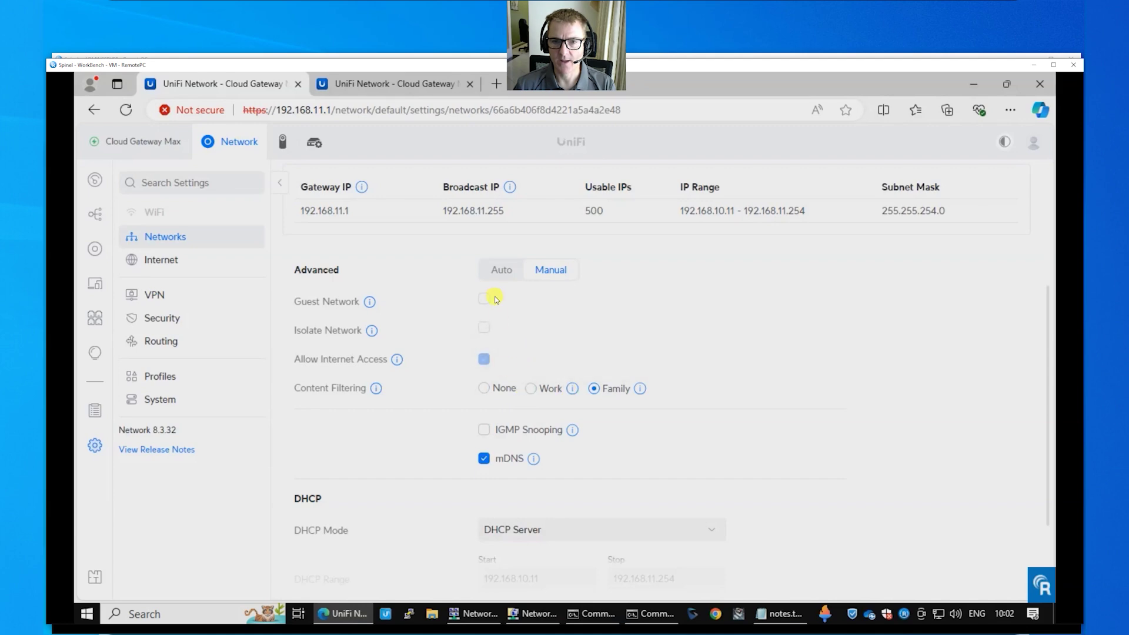
left_click(499, 272)
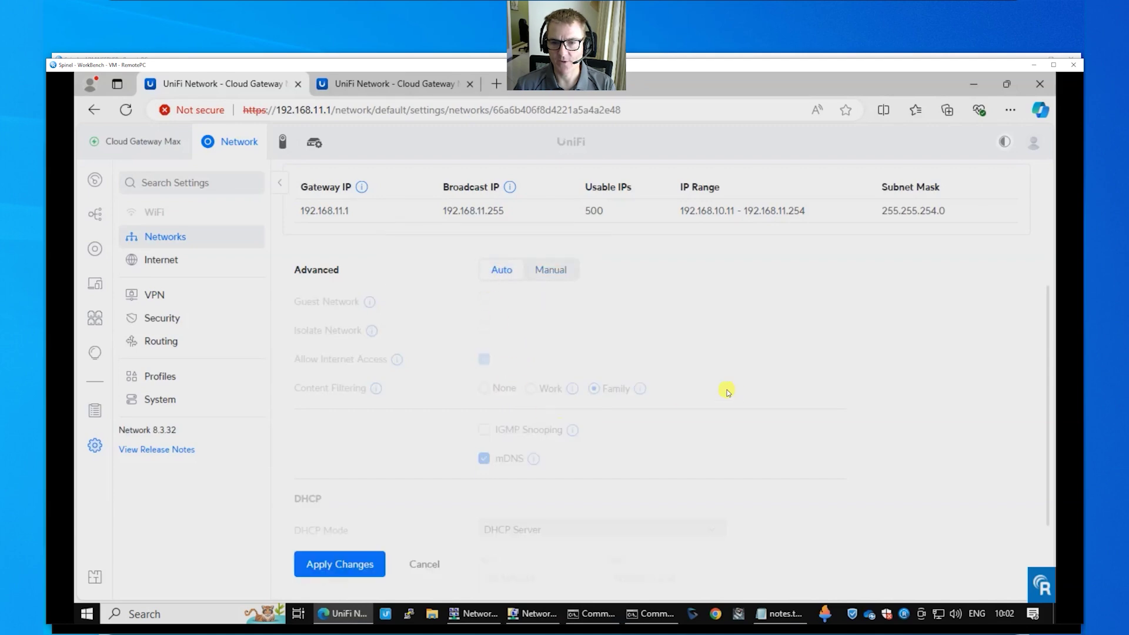
left_click(353, 569)
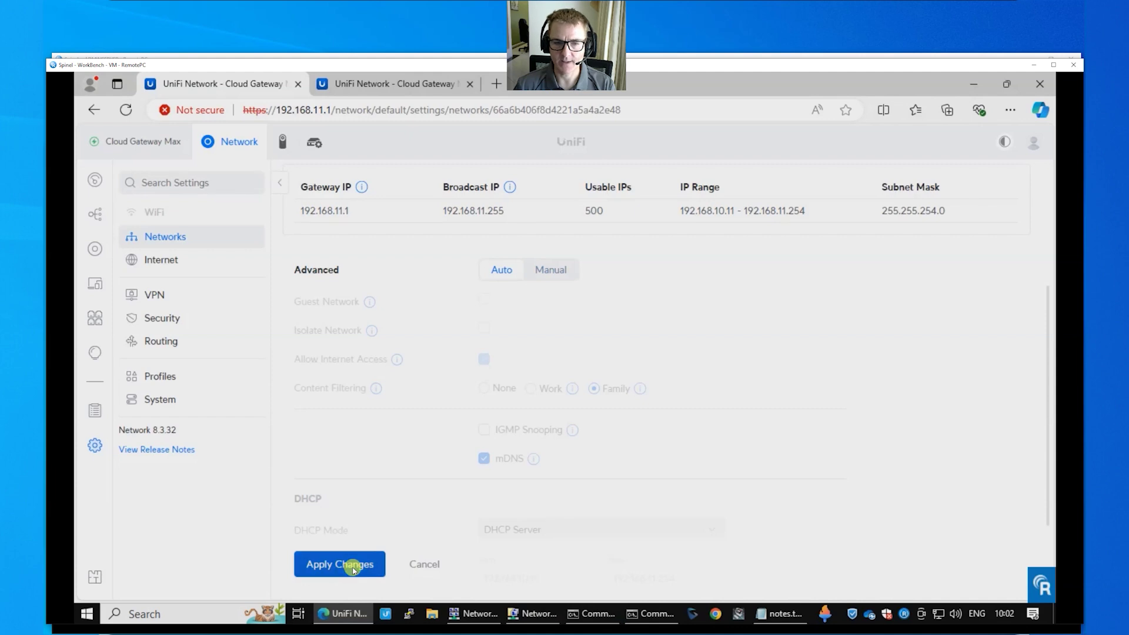
Step: Set Intrusion Detection and Prevention to Off, apply it, and go to the Network dashboard
left_click(170, 321)
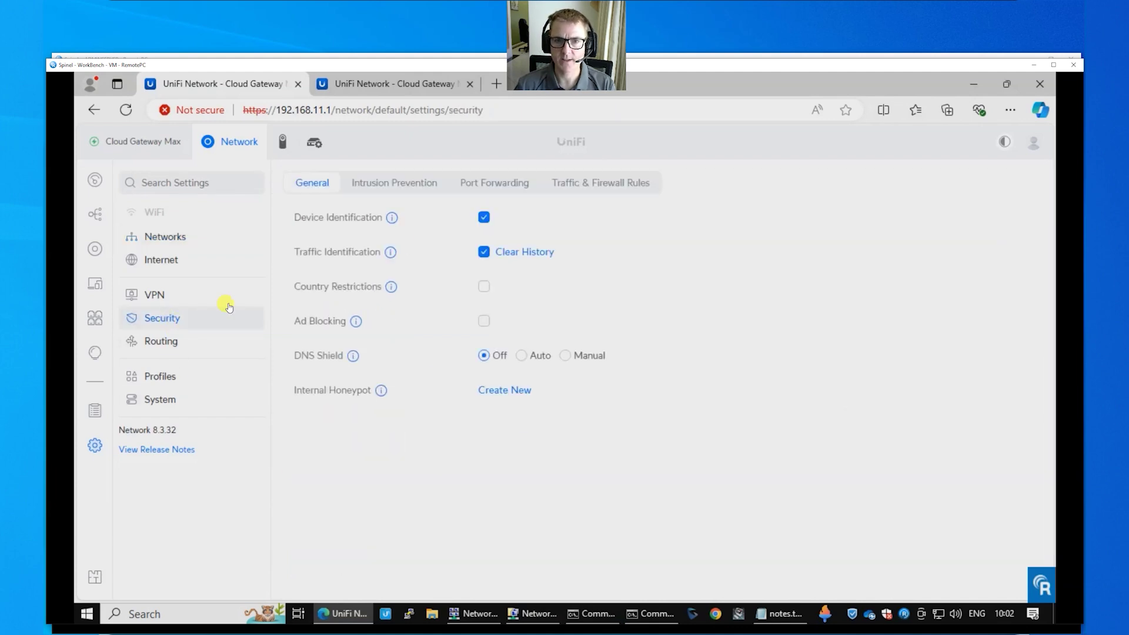
left_click(422, 183)
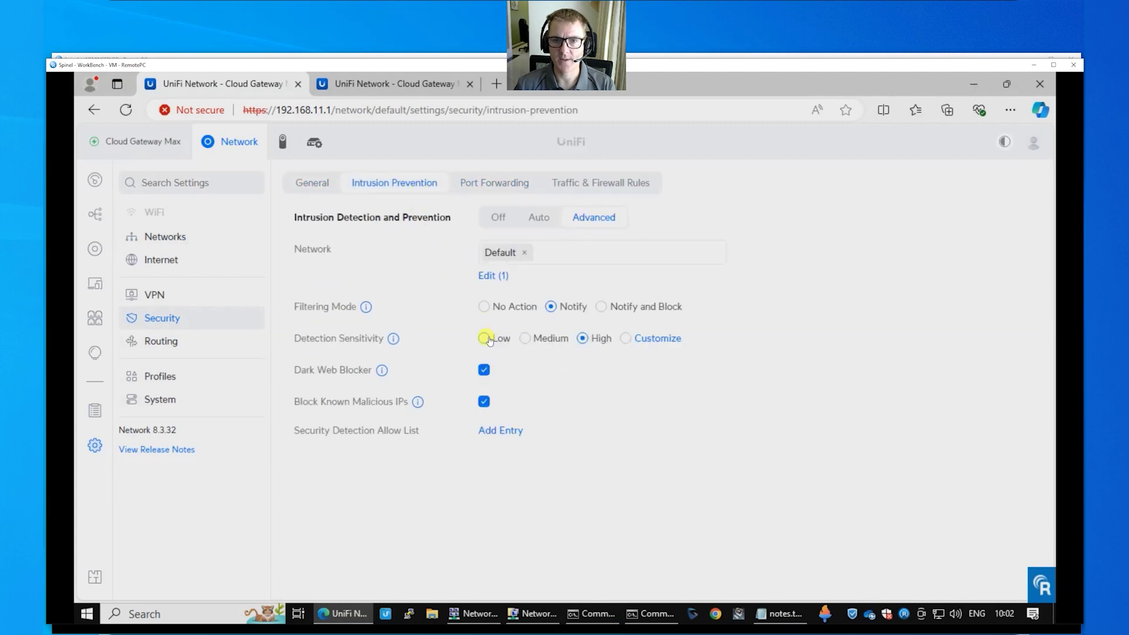
left_click(499, 217)
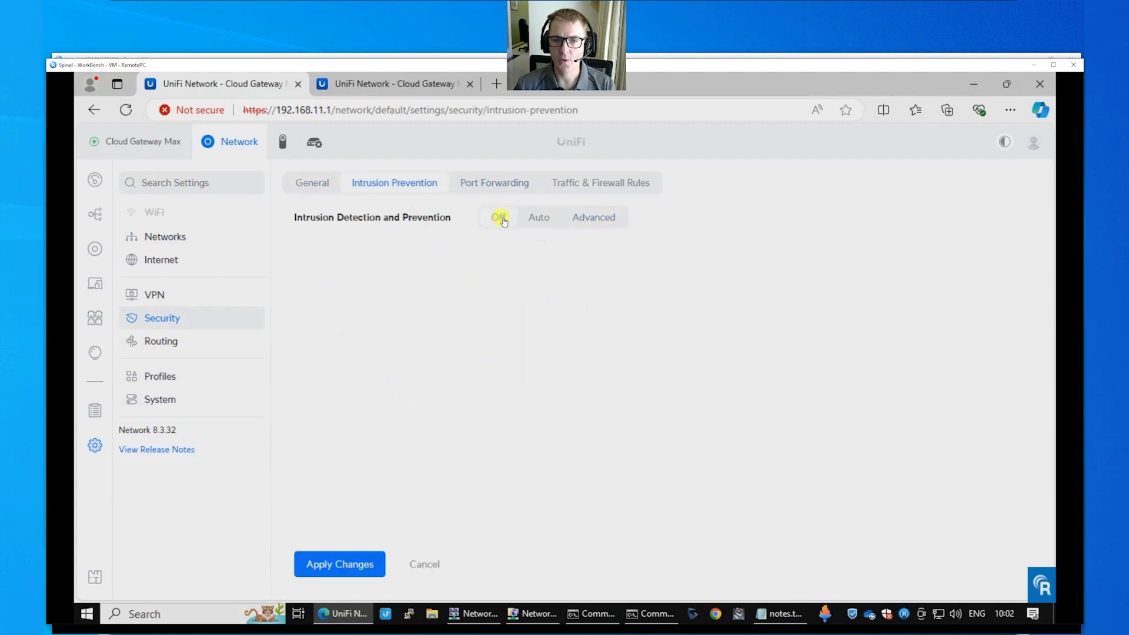
left_click(345, 566)
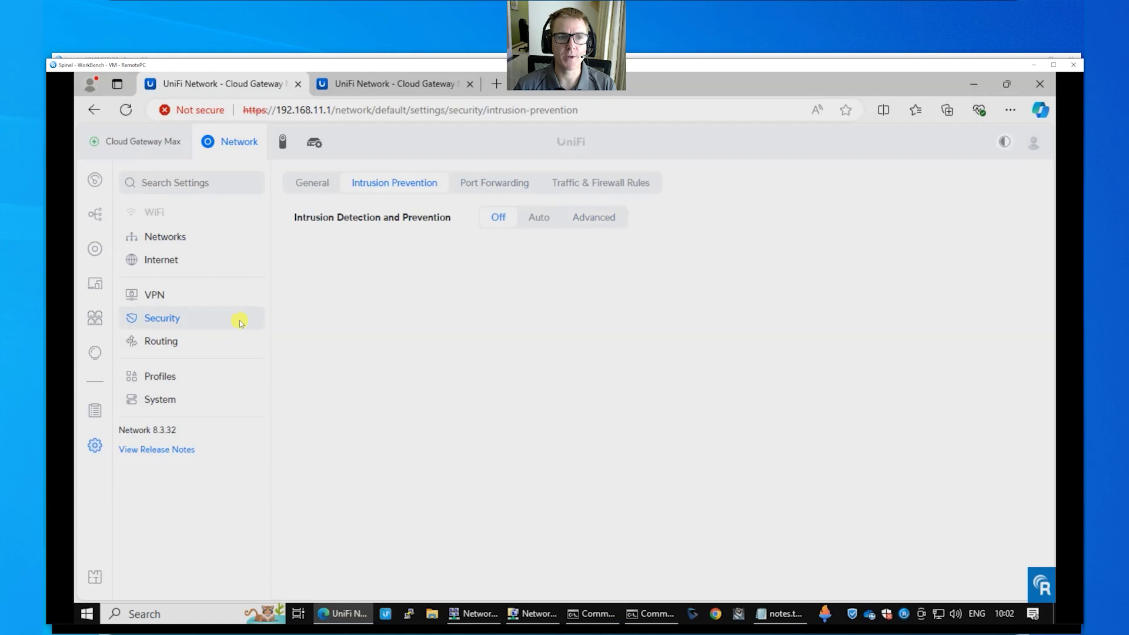
left_click(93, 182)
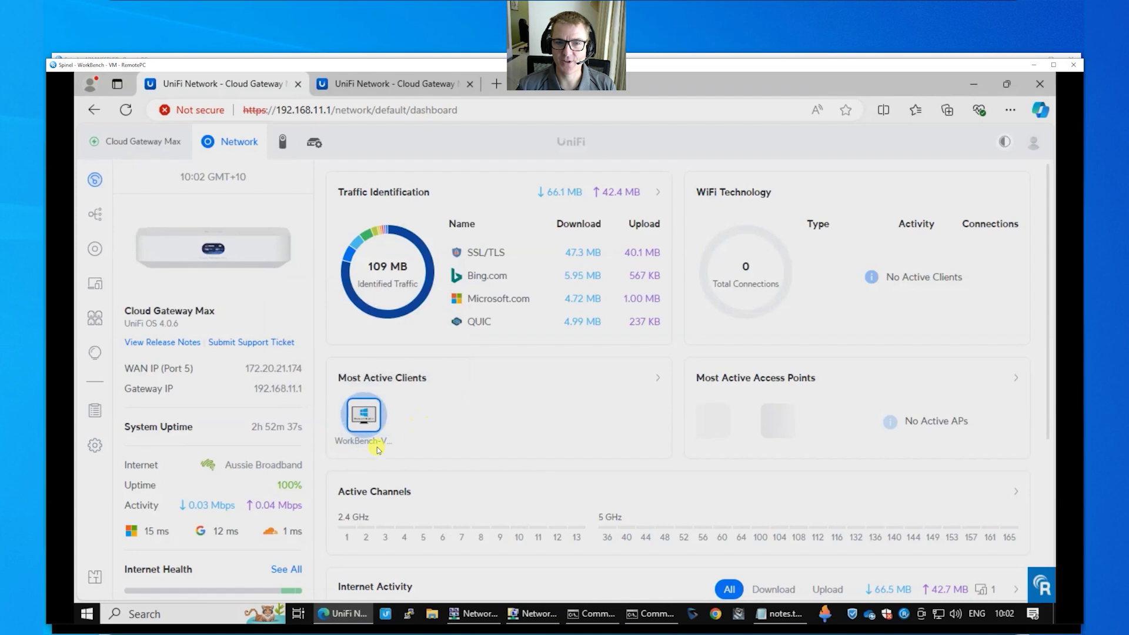
Step: Review WorkBench-VM's settings, toggling Fixed IP on and back off, then open the Topology map
mouse_move(365, 425)
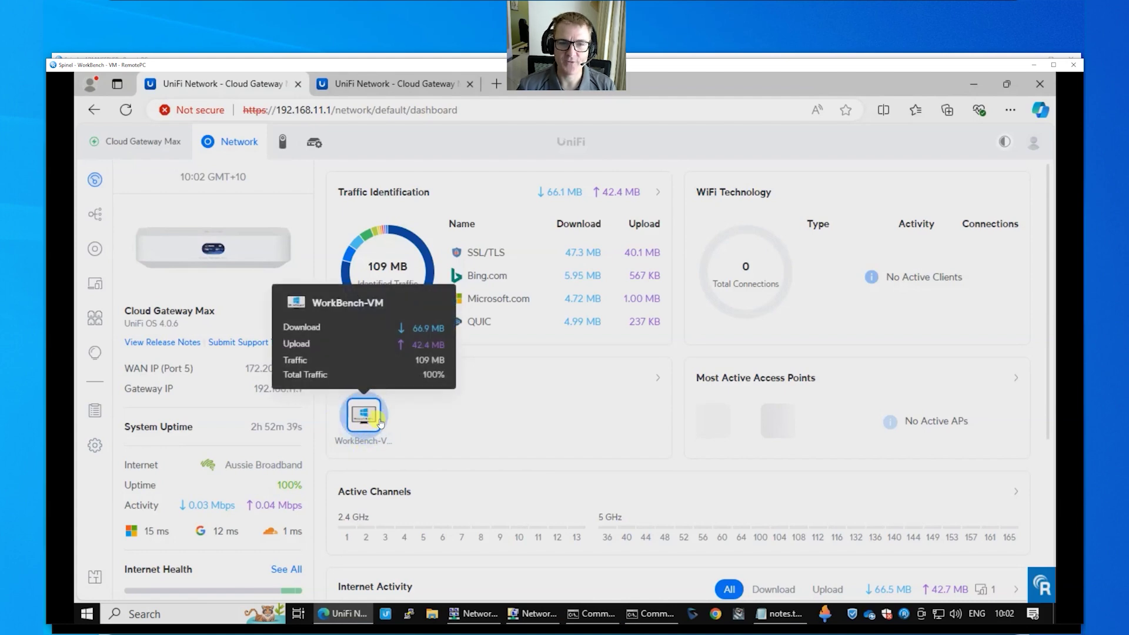
left_click(376, 412)
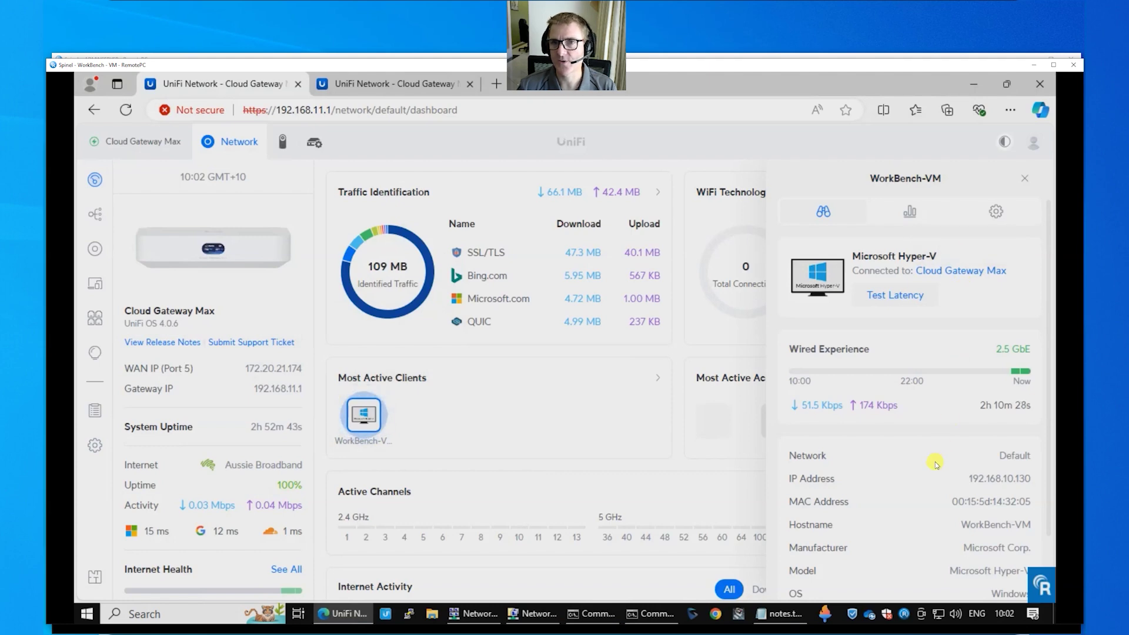
left_click(996, 212)
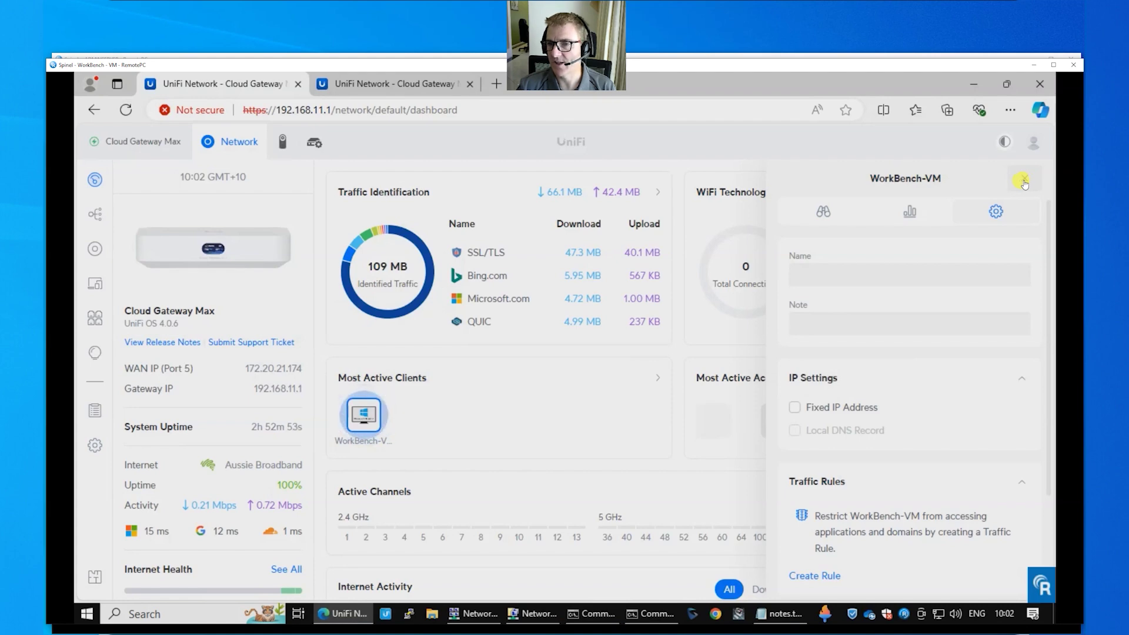
left_click(795, 408)
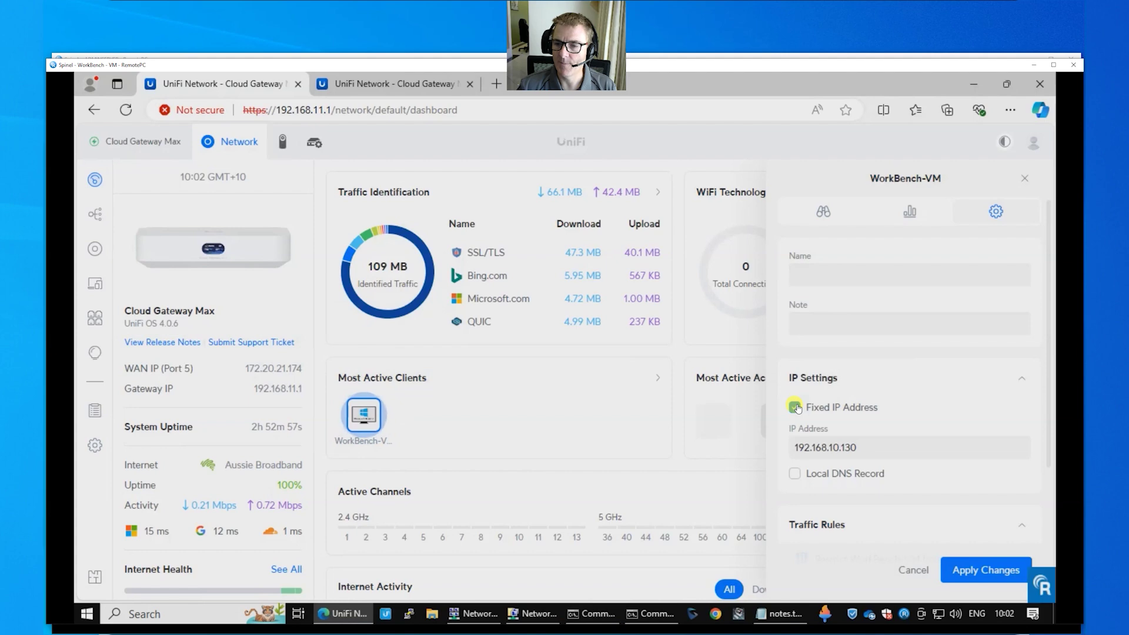
left_click(794, 407)
left_click(1025, 180)
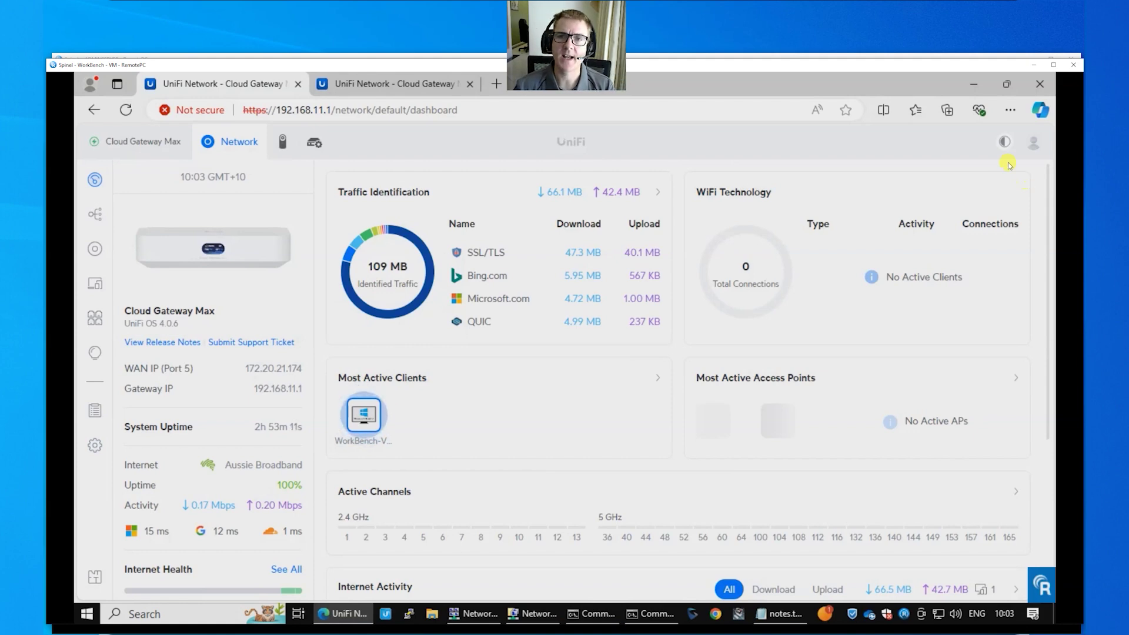
left_click(94, 215)
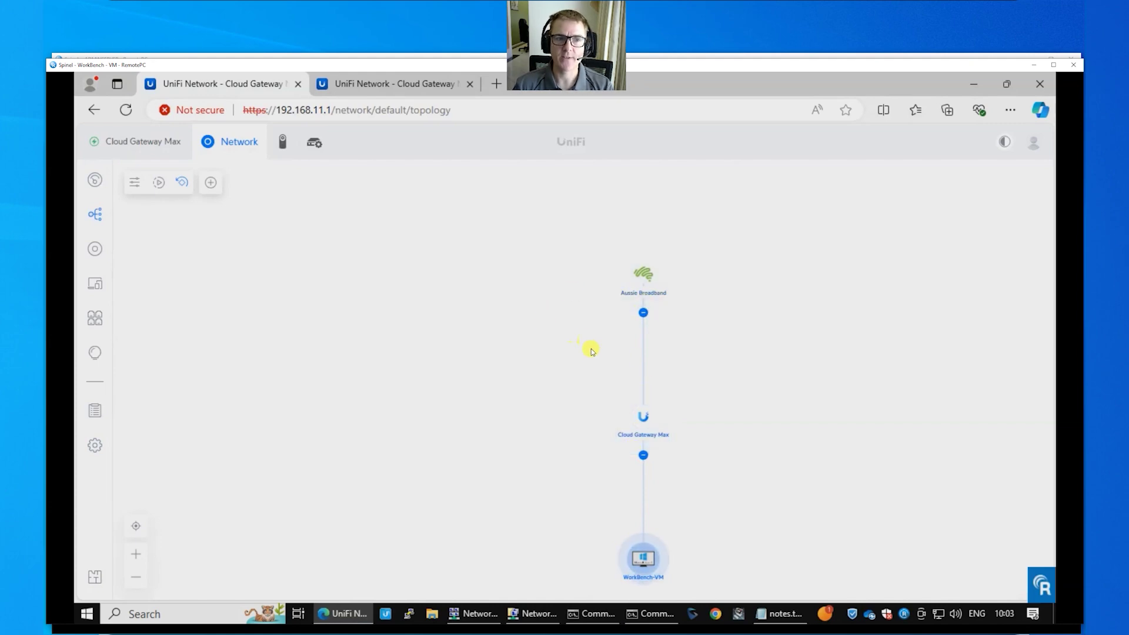
Step: Open the online Client Devices list and its column display options
left_click(93, 250)
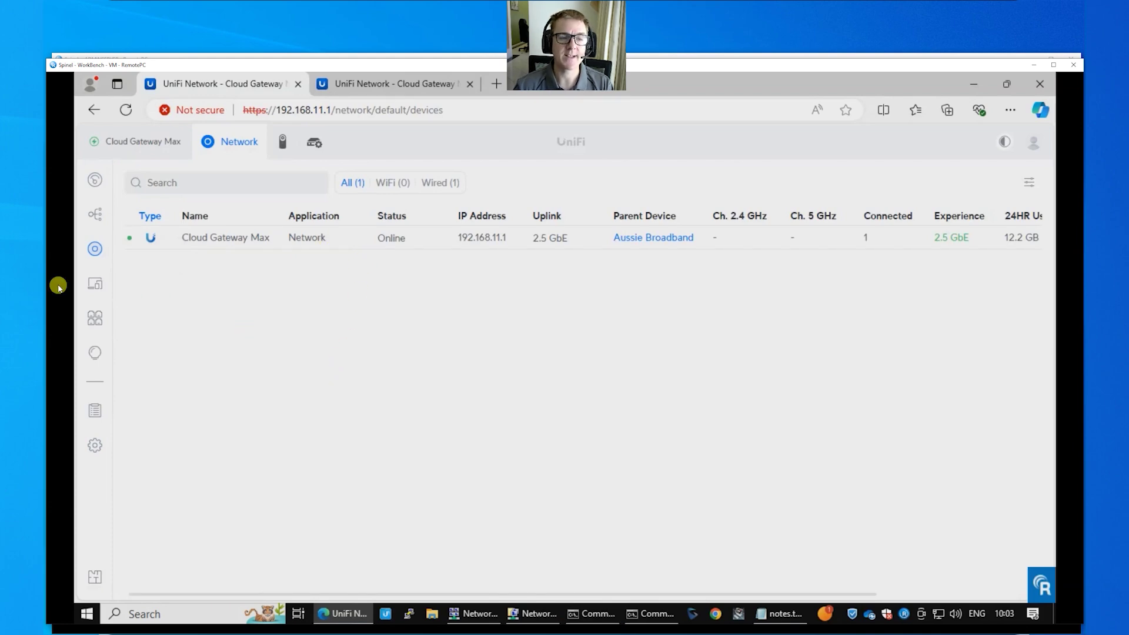
left_click(90, 288)
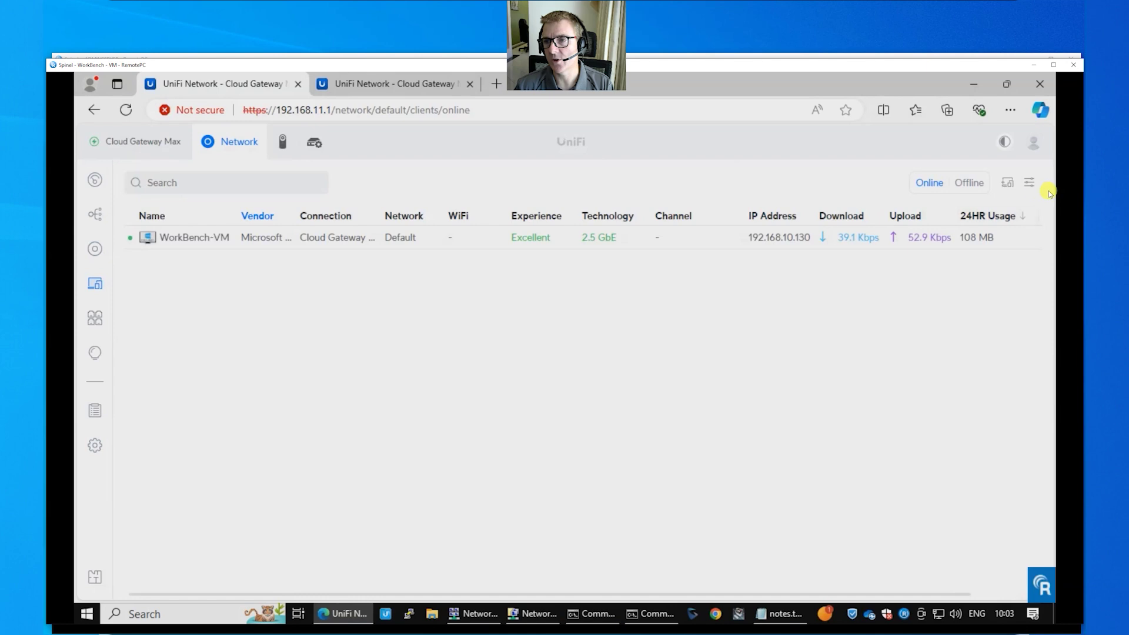
left_click(1028, 183)
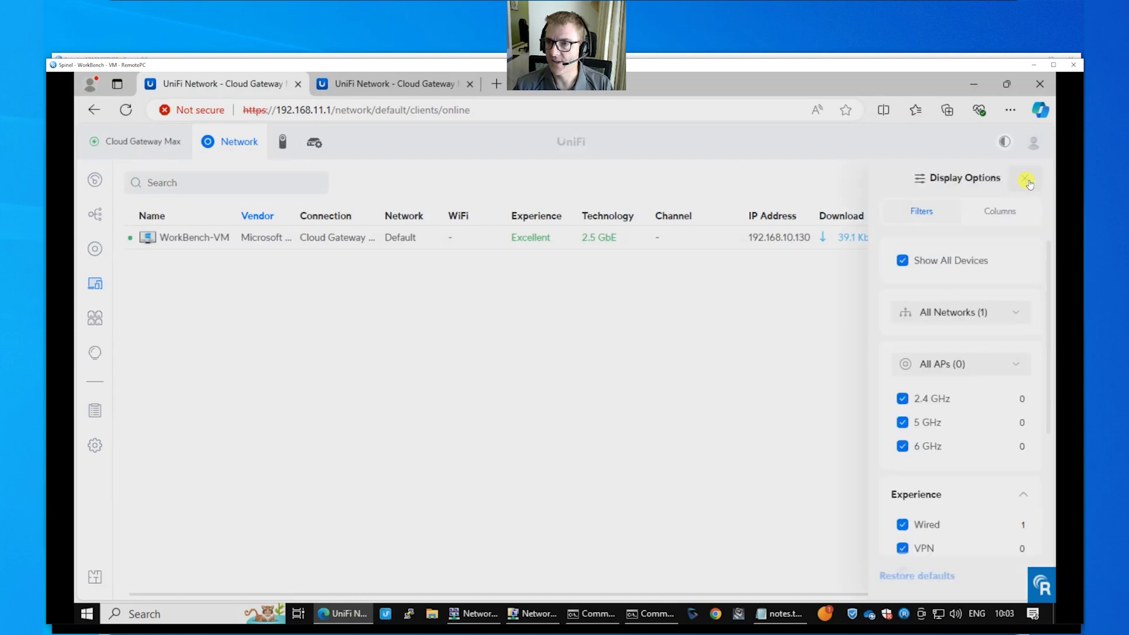
left_click(1000, 211)
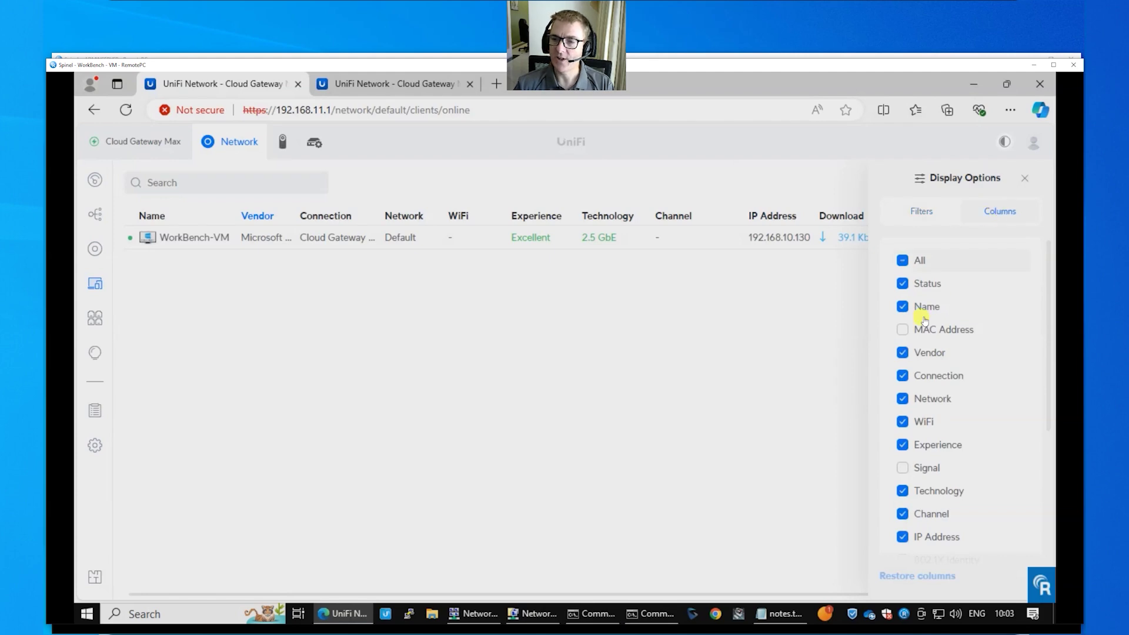
Step: Add MAC Address, Tx Rate and Rx Rate columns to the clients table and close the panel
left_click(906, 330)
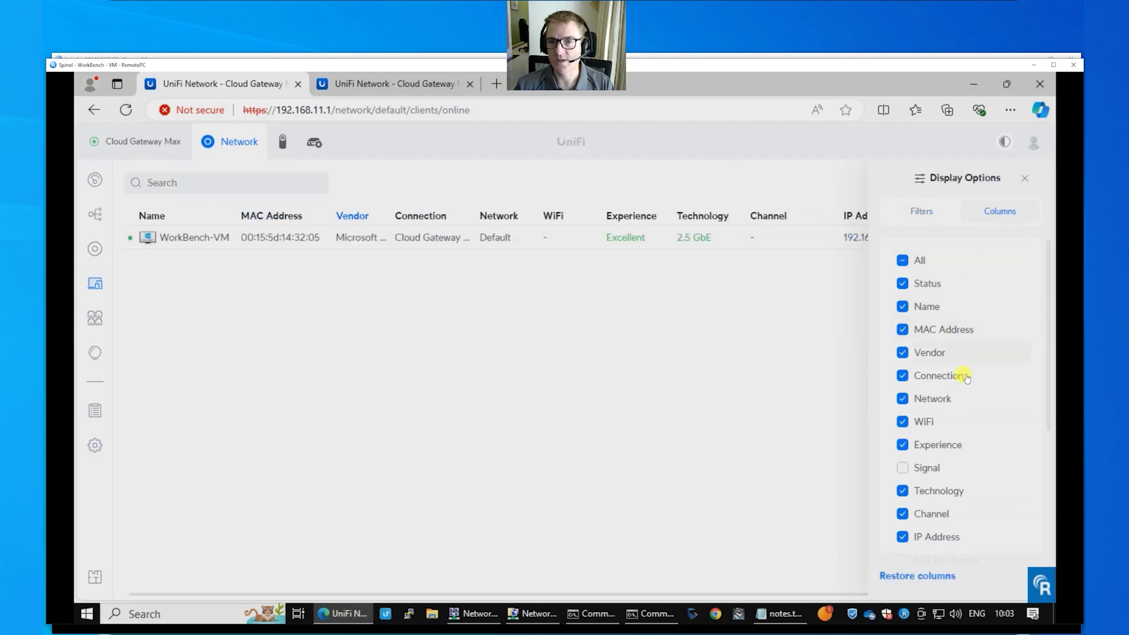
scroll(960, 405, "down", 1)
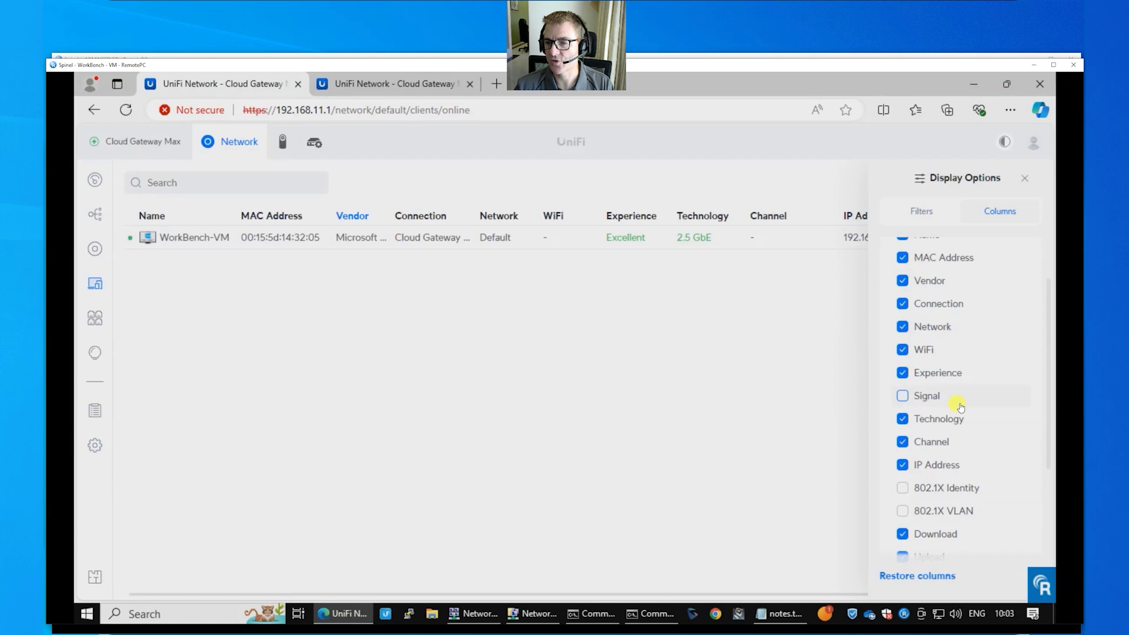
scroll(959, 406, "down", 3)
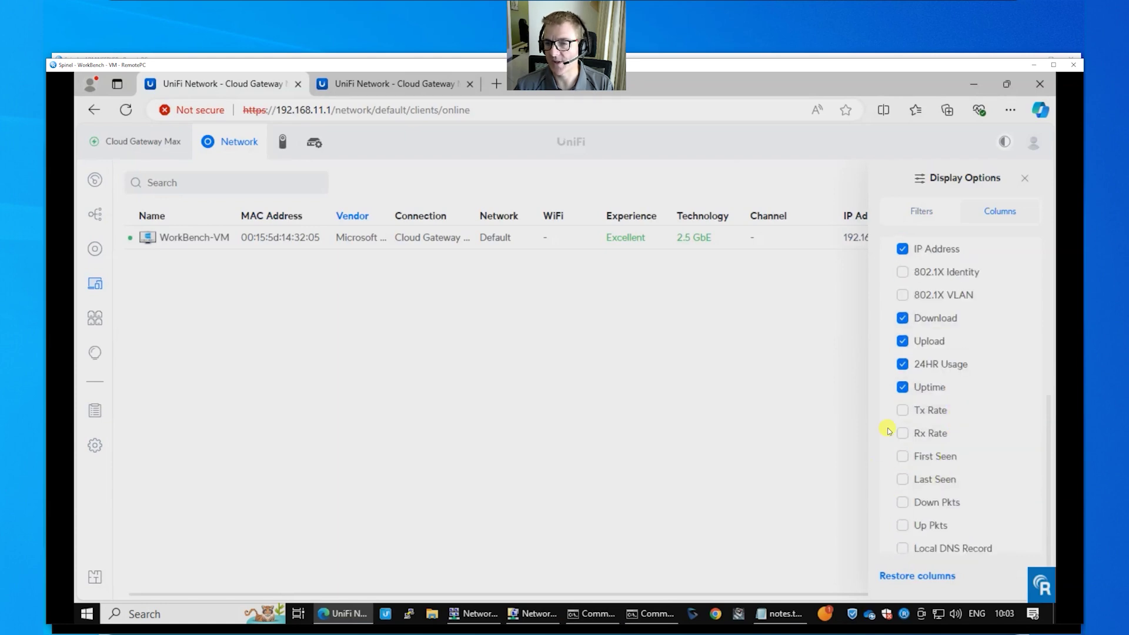
left_click(902, 410)
left_click(902, 433)
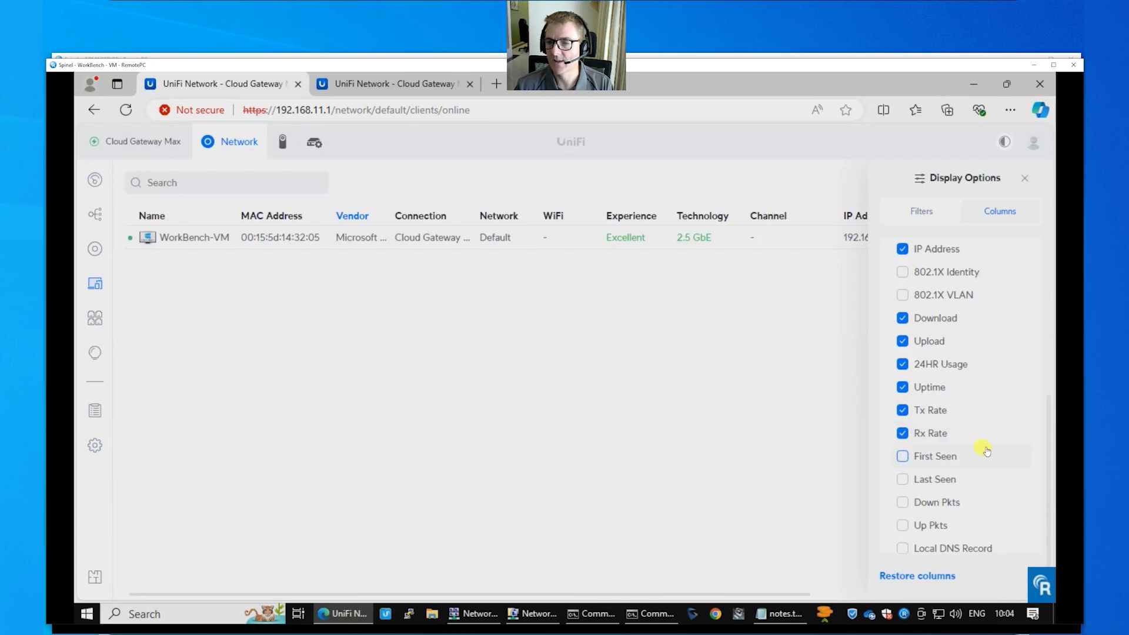
scroll(984, 423, "up", 4)
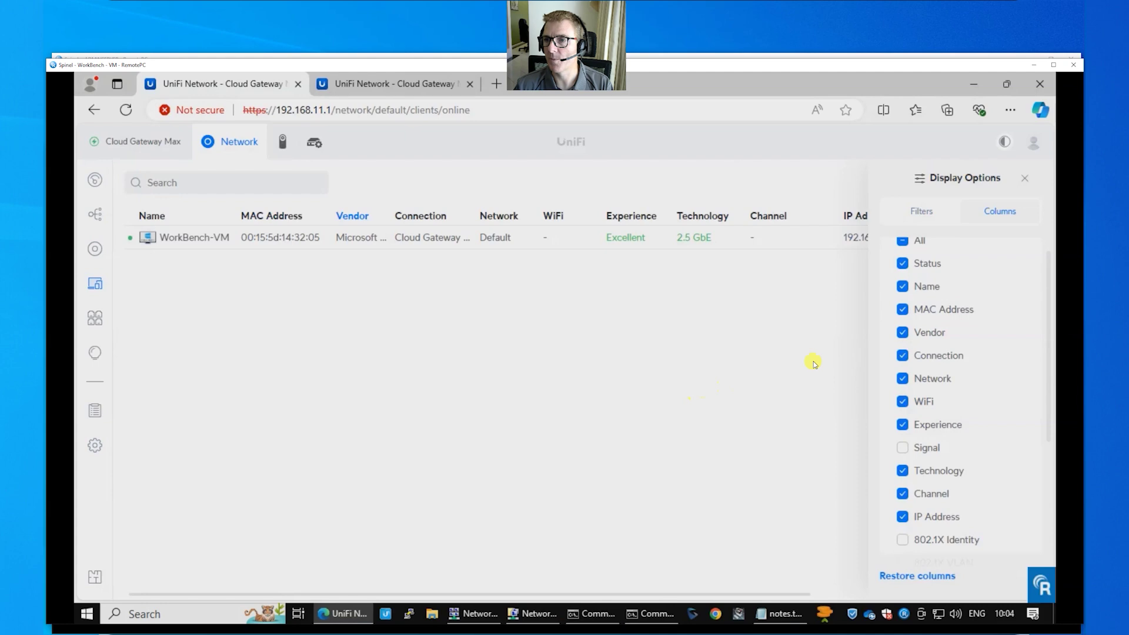
left_click(1025, 181)
left_click_drag(712, 594, 651, 571)
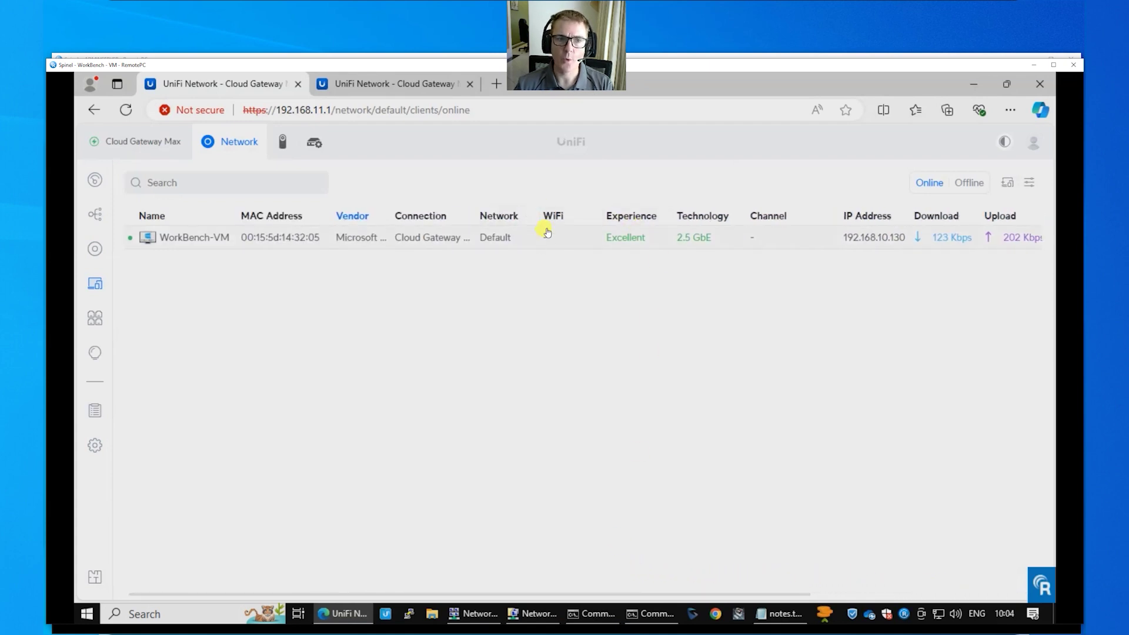
Step: Review port usage, traffic insights and the System Log's critical events
left_click(95, 321)
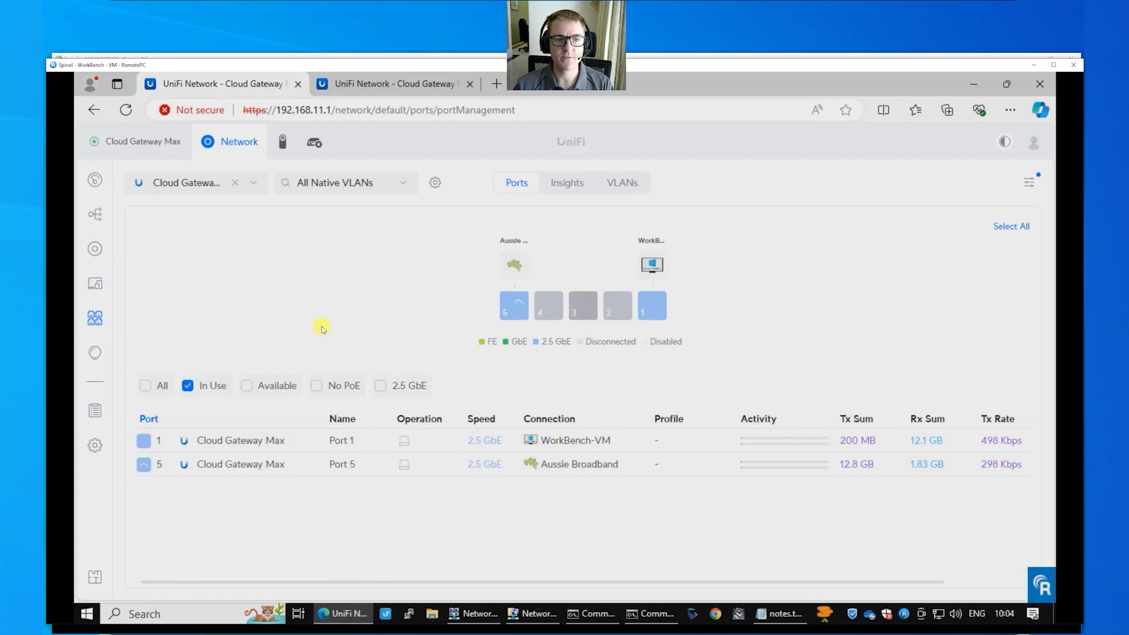
left_click(94, 353)
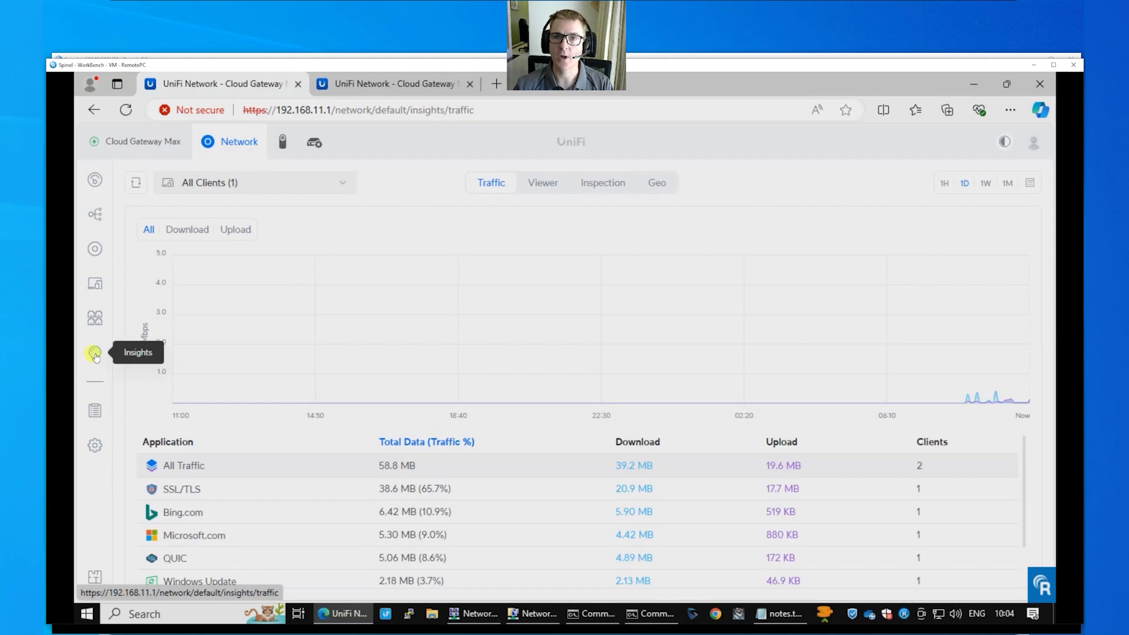
left_click(95, 412)
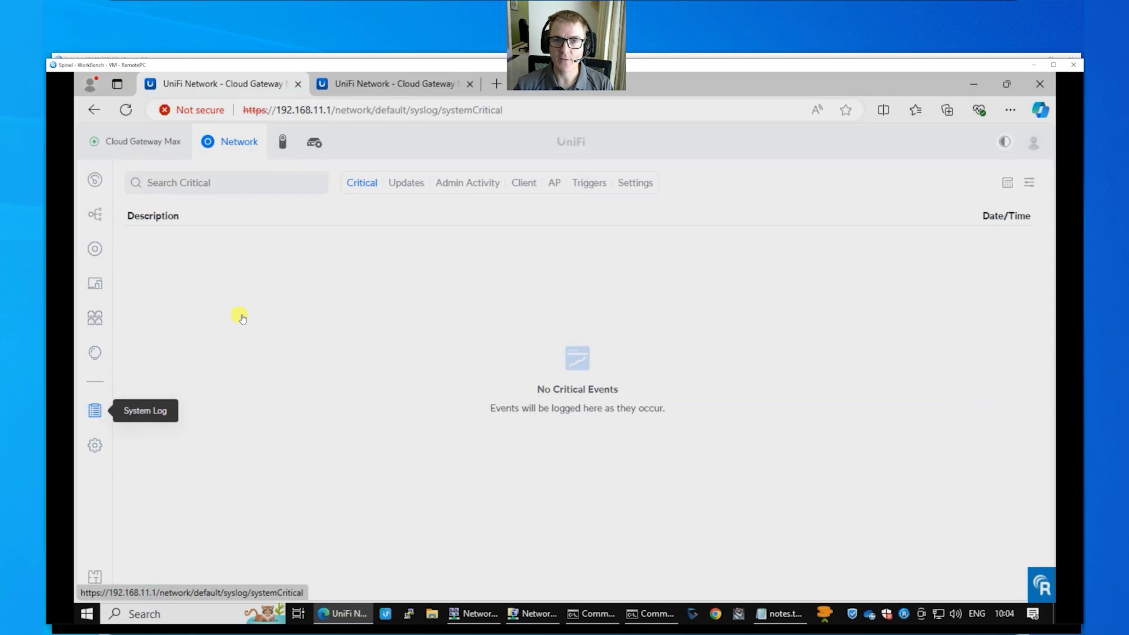
Step: Check the Admin Activity and Client logs, then go to the WiFi settings page
left_click(472, 184)
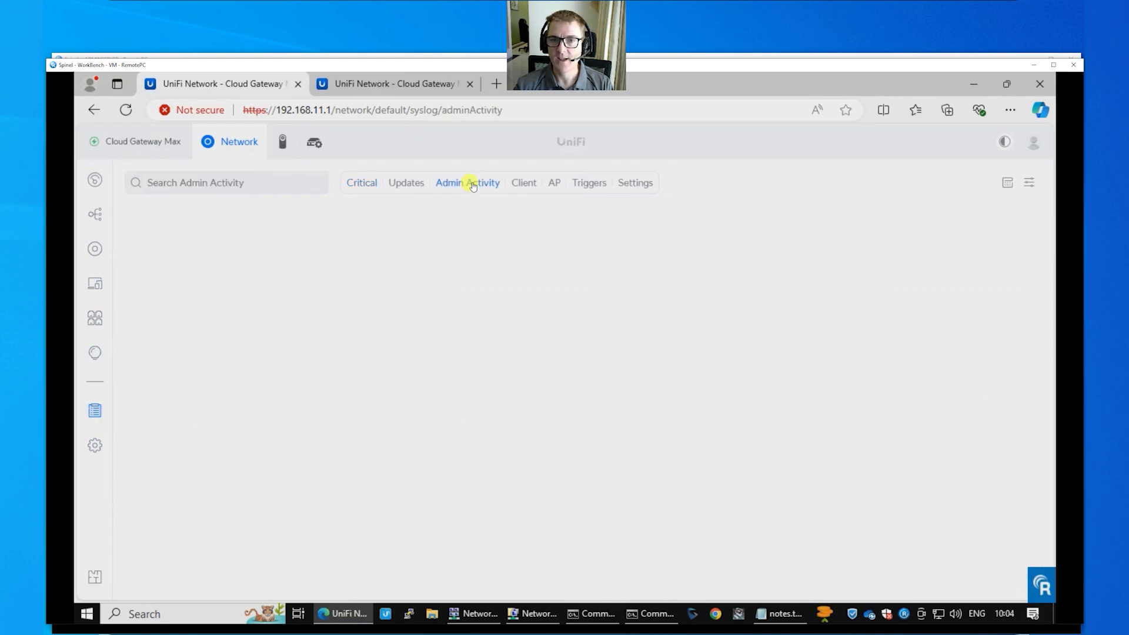
left_click(522, 184)
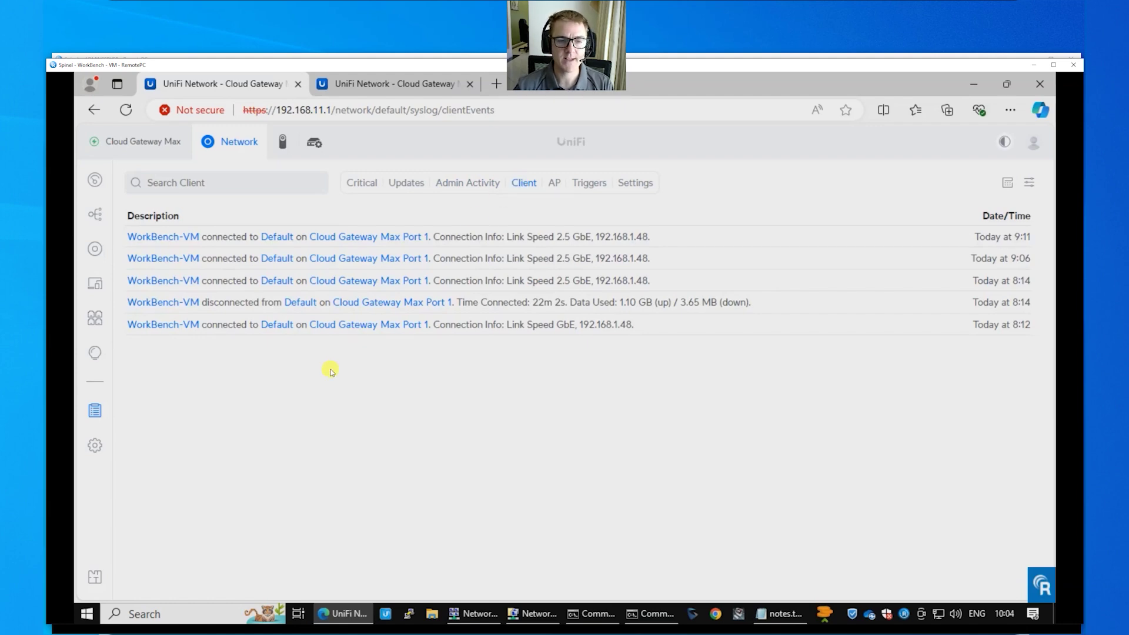
left_click(96, 445)
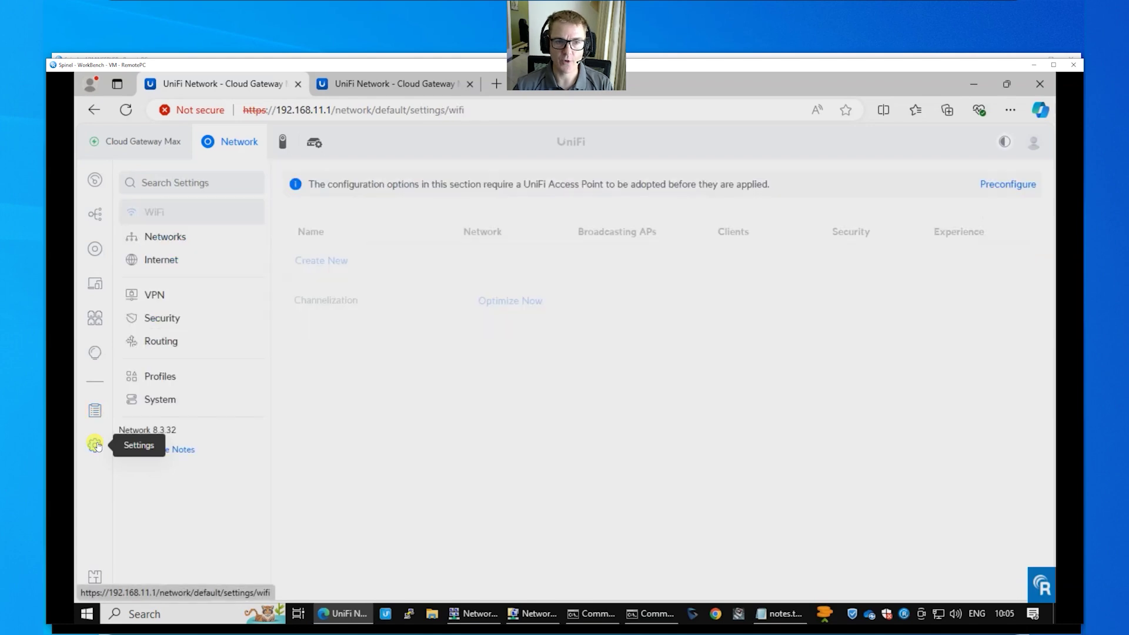
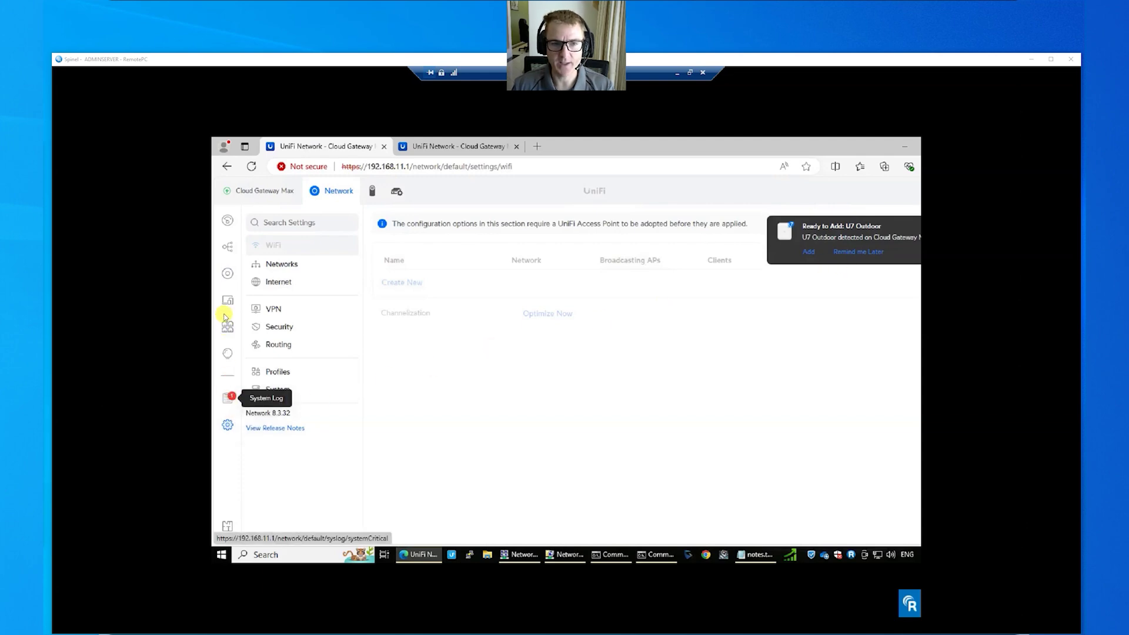
Step: Open the UniFi Devices list, where the U7 Outdoor at 192.168.10.246 awaits adoption
left_click(228, 277)
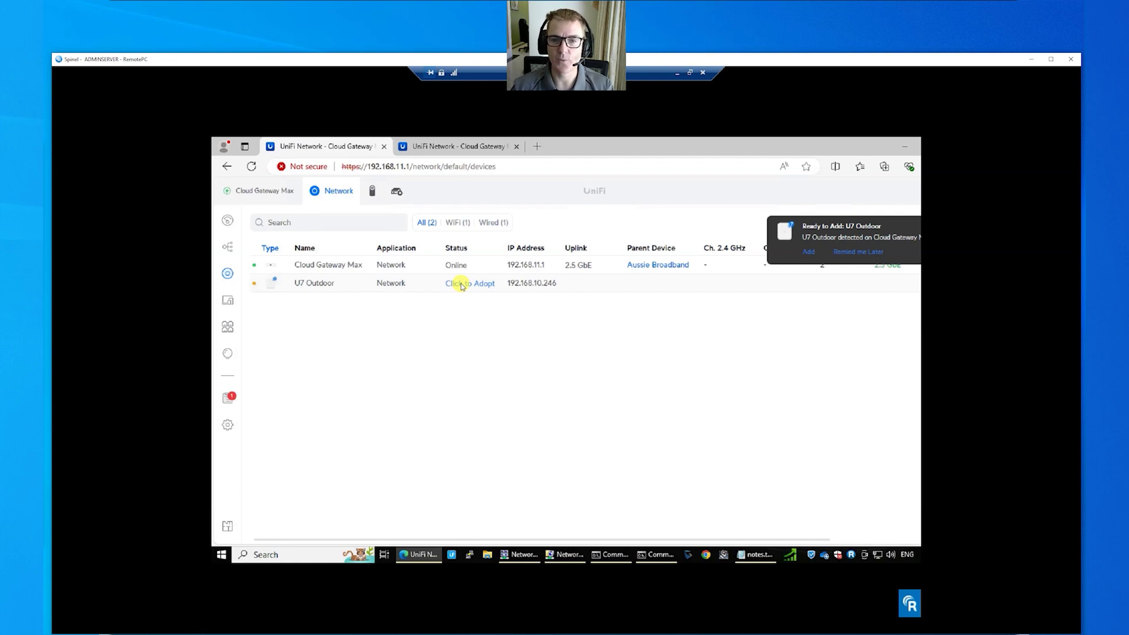
Step: Adopt the U7 Outdoor access point and start a blank new WiFi network form
left_click(461, 284)
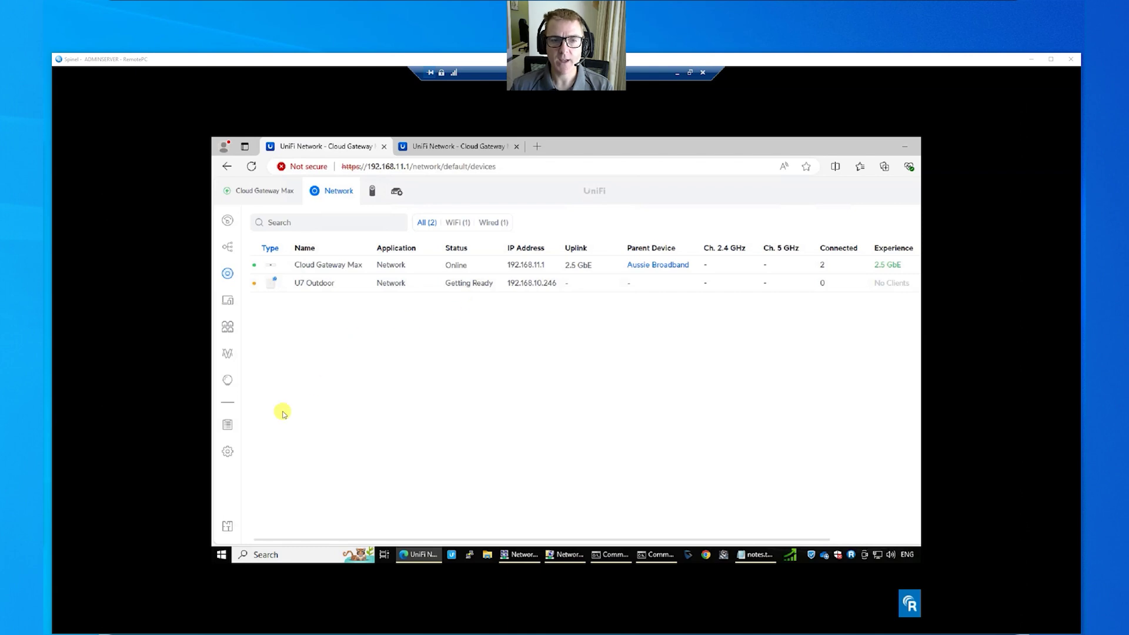
left_click(228, 452)
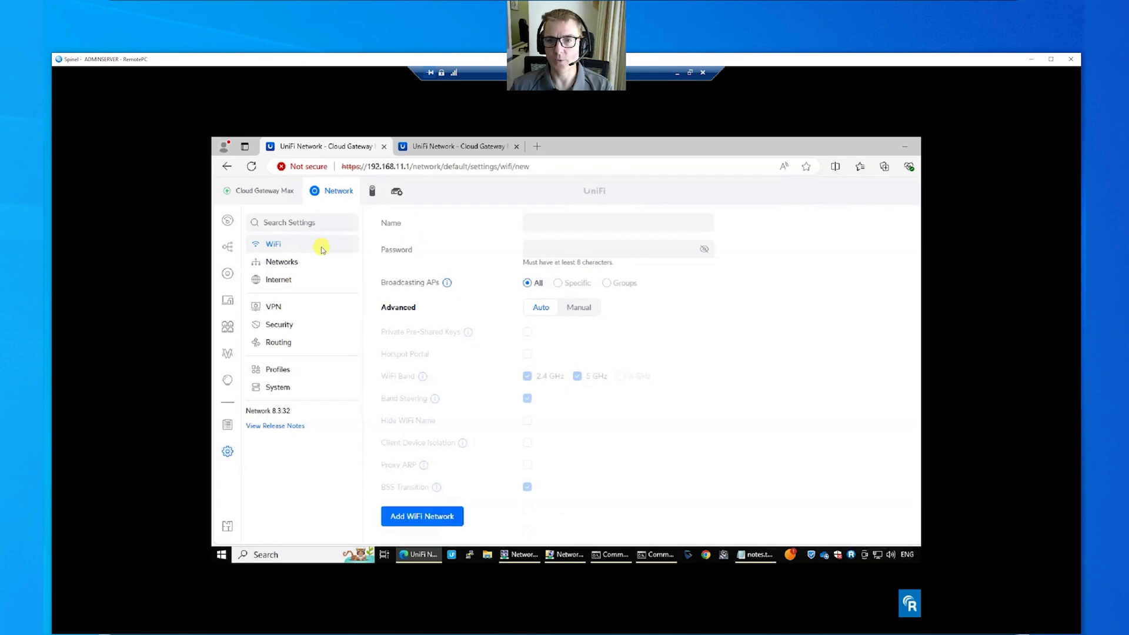
Step: Name the new WiFi network TheTechGeeks and enter its password, correcting it to a capital G
left_click(589, 230)
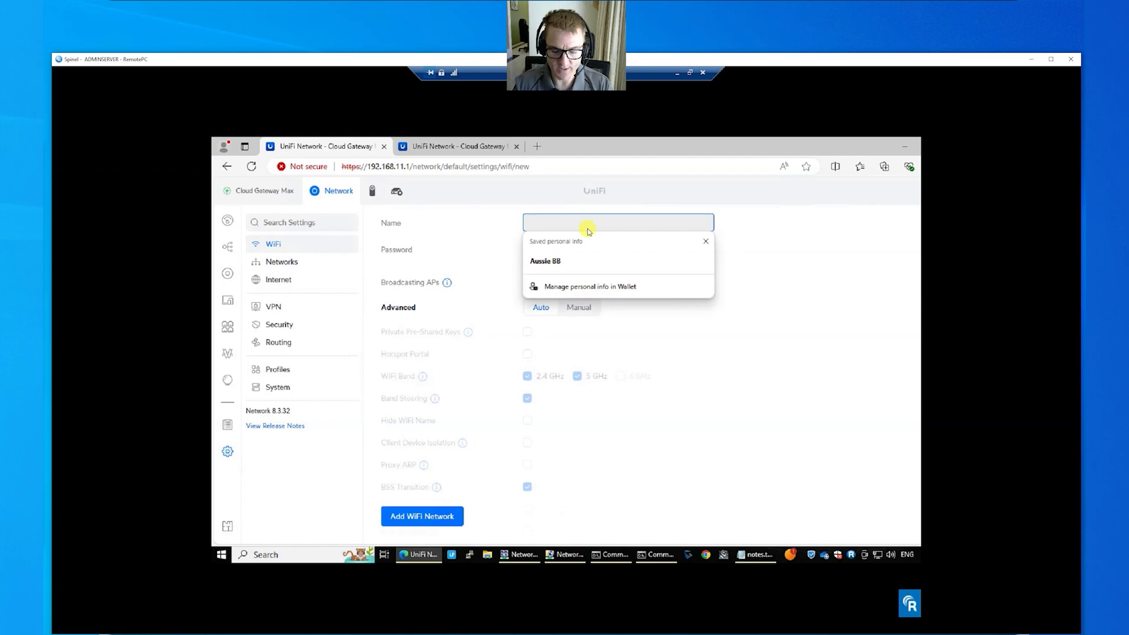
type("The")
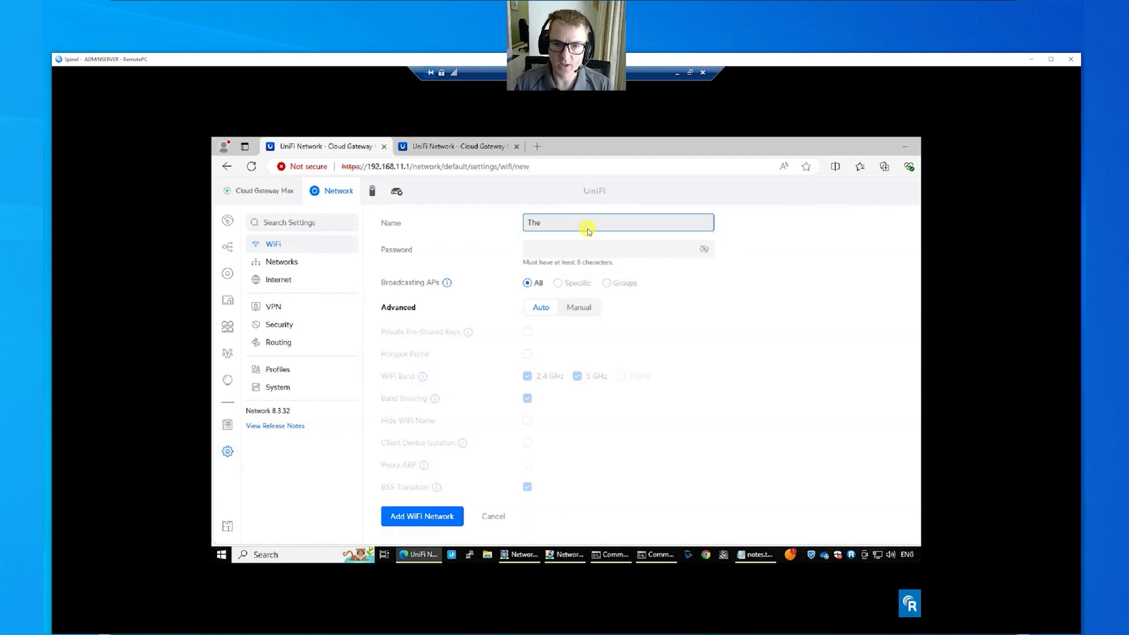
type("TechGeeks")
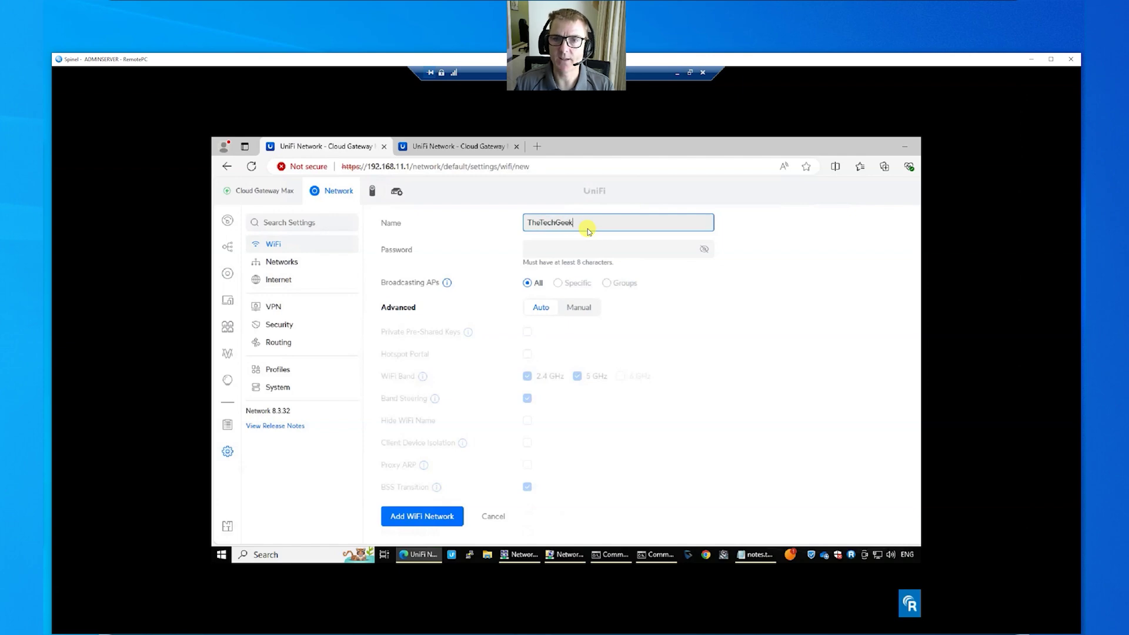
left_click(591, 249)
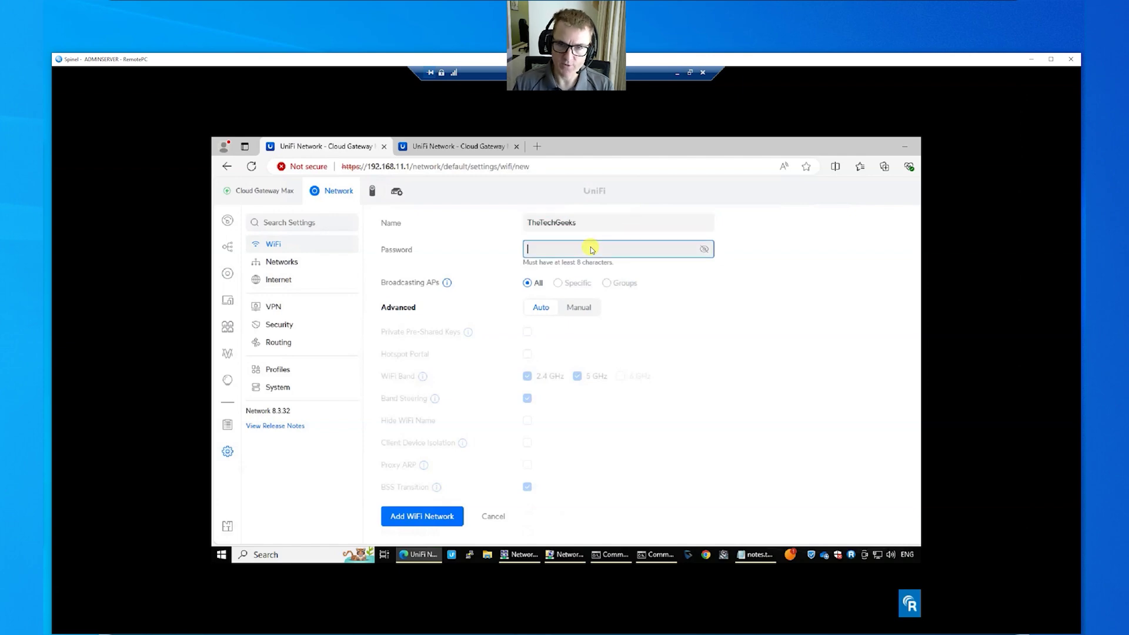
type("••••••••")
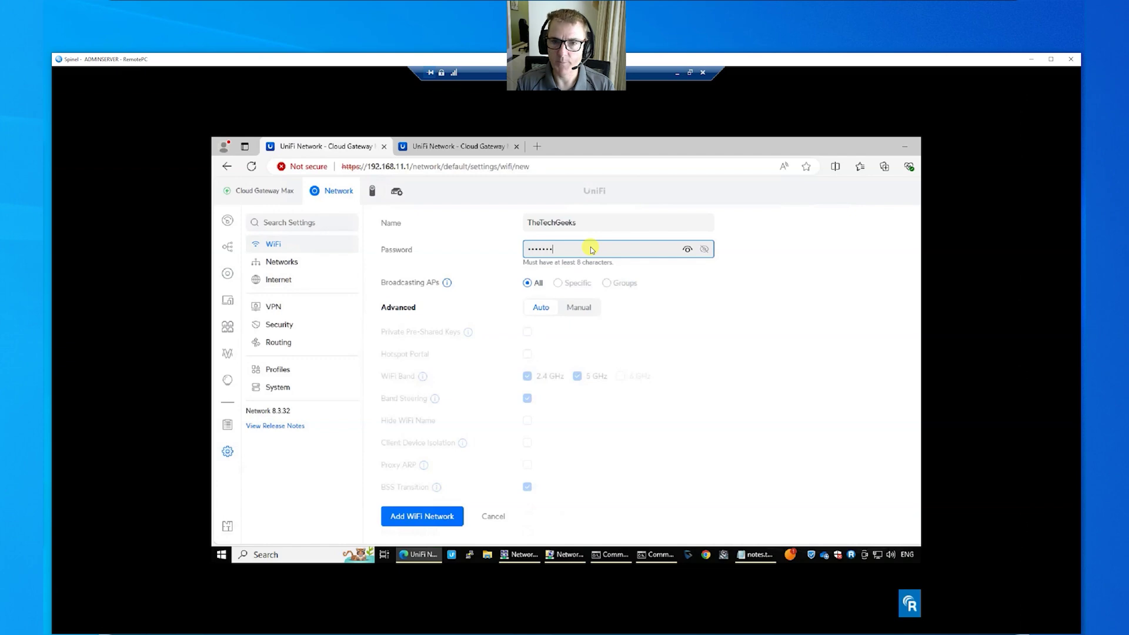
type("••••")
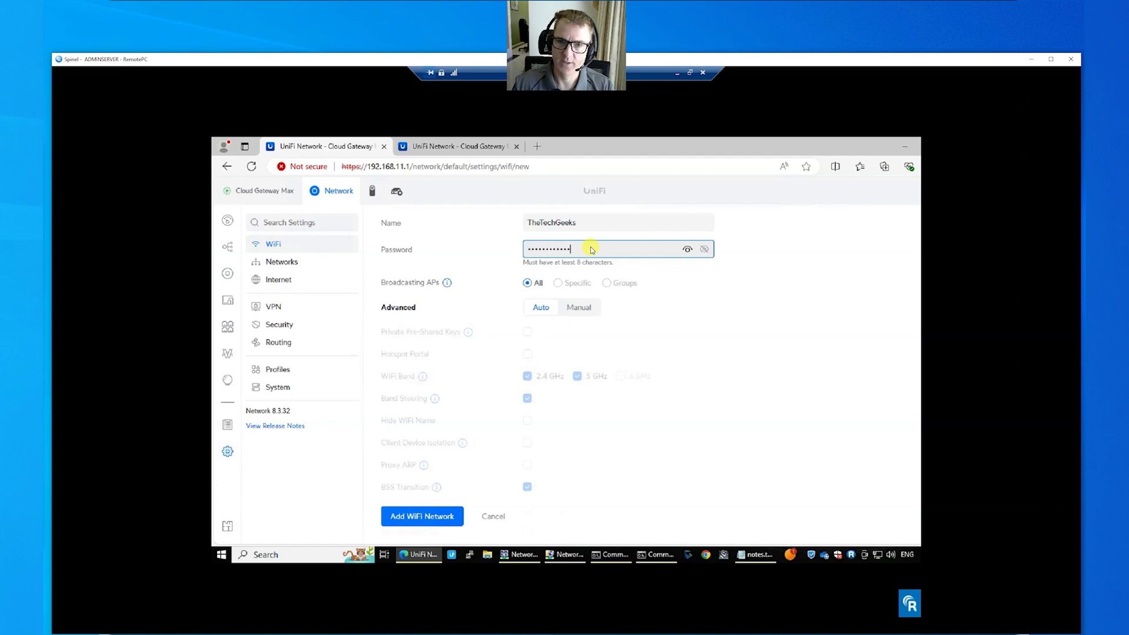
left_click(687, 252)
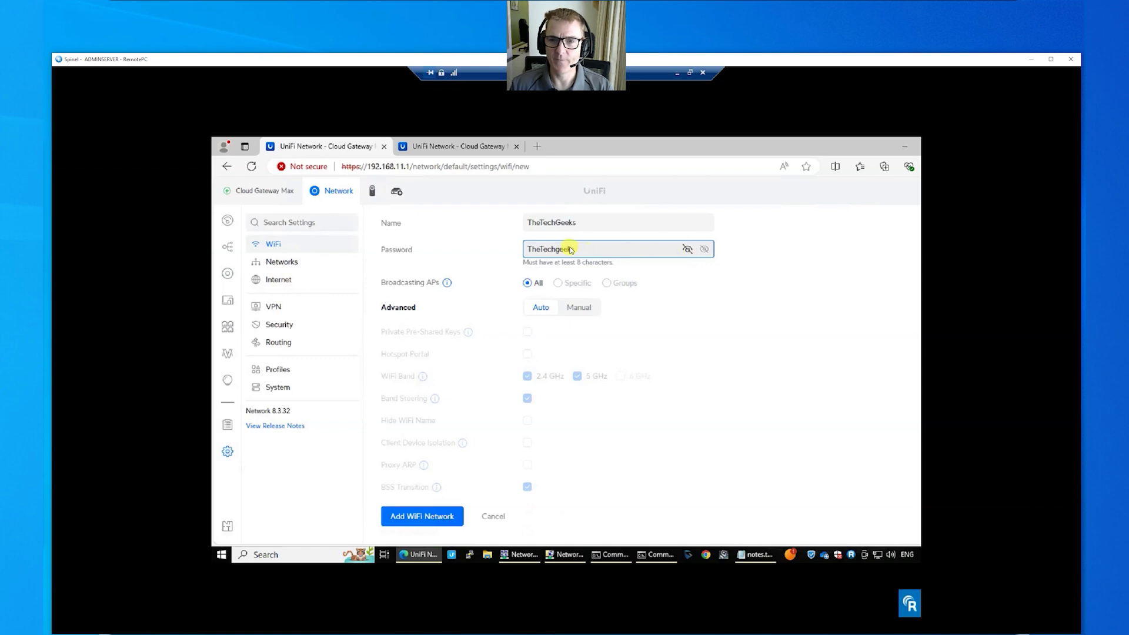
key("BackSpace")
type("G")
left_click(594, 273)
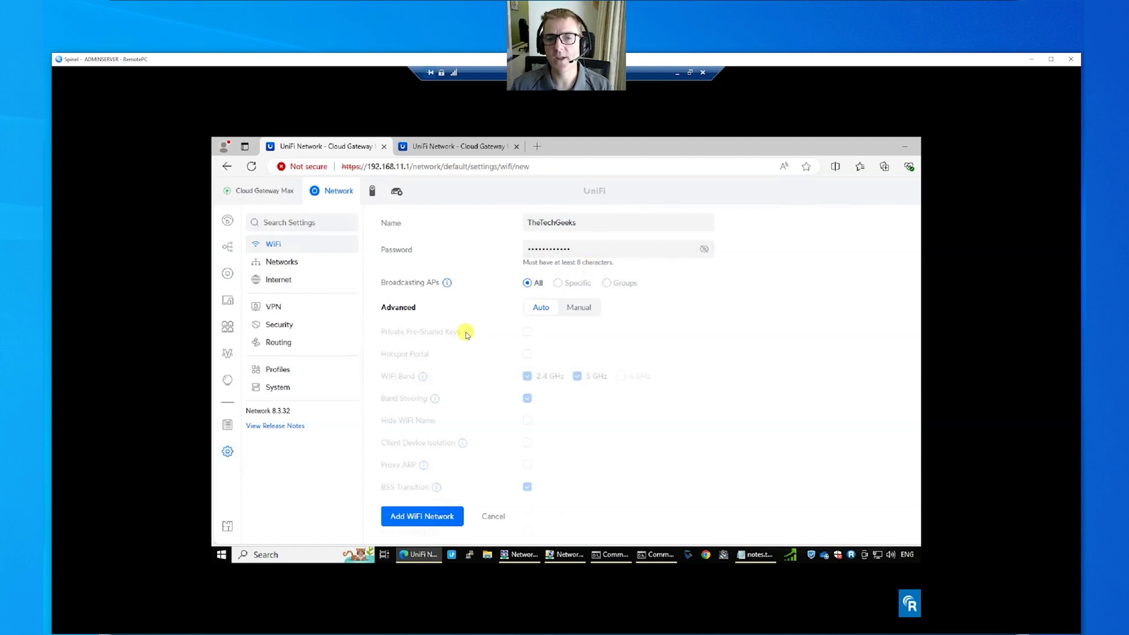
left_click(592, 307)
Step: Switch advanced options to Manual, cancelling Private Pre-Shared Keys setup to leave it off
left_click(528, 333)
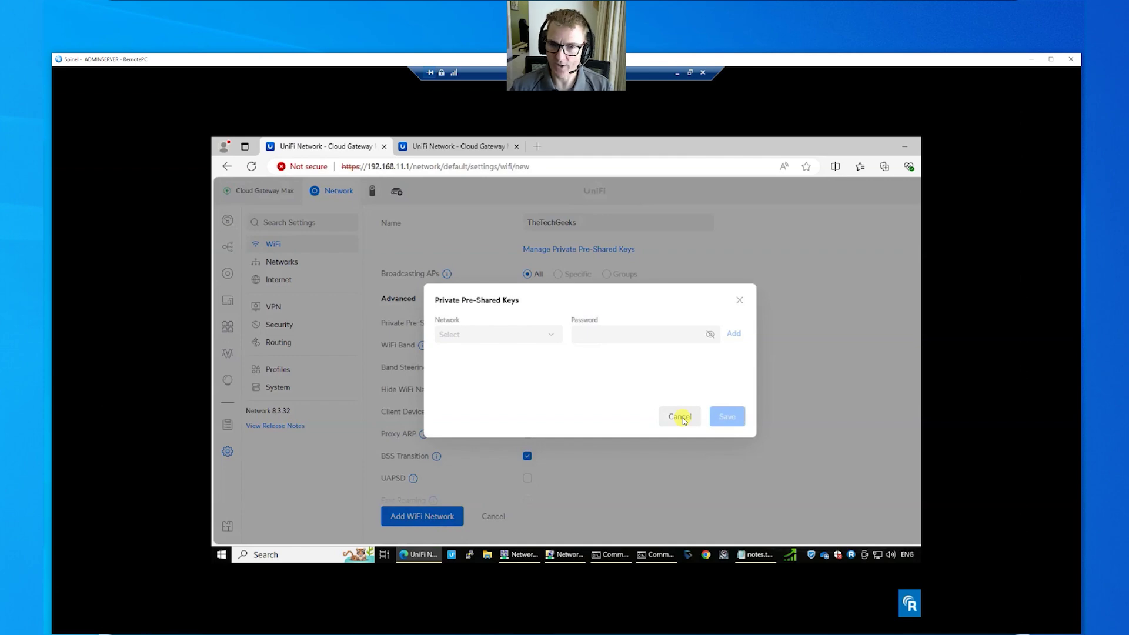
left_click(681, 417)
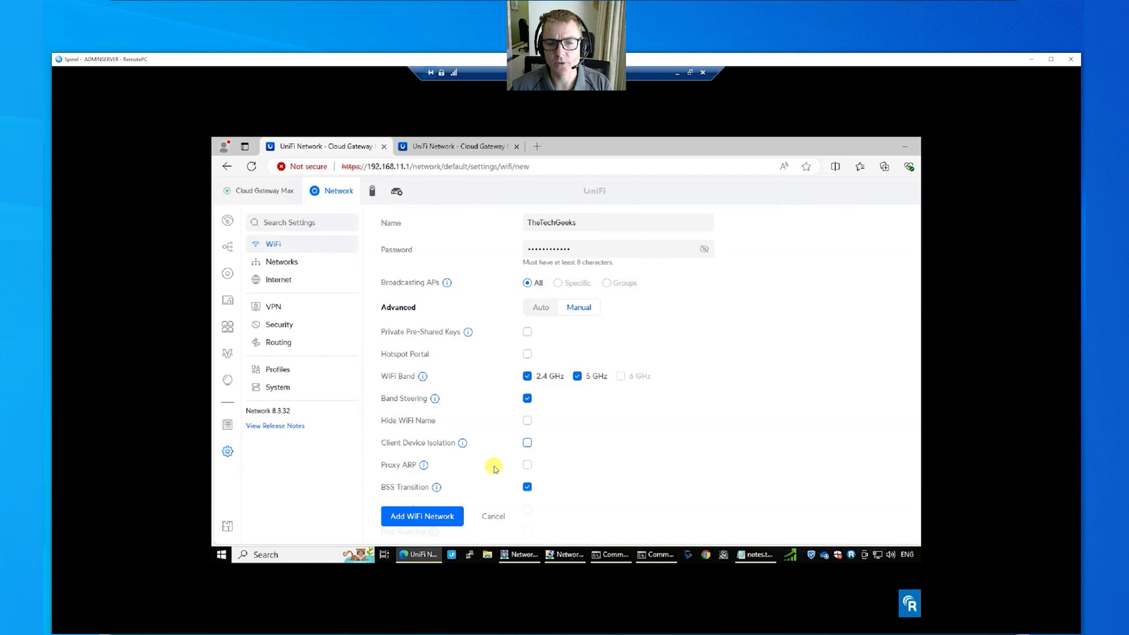
Step: Turn off BSS Transition, keep WPA2 security, and add the TheTechGeeks network
mouse_move(437, 488)
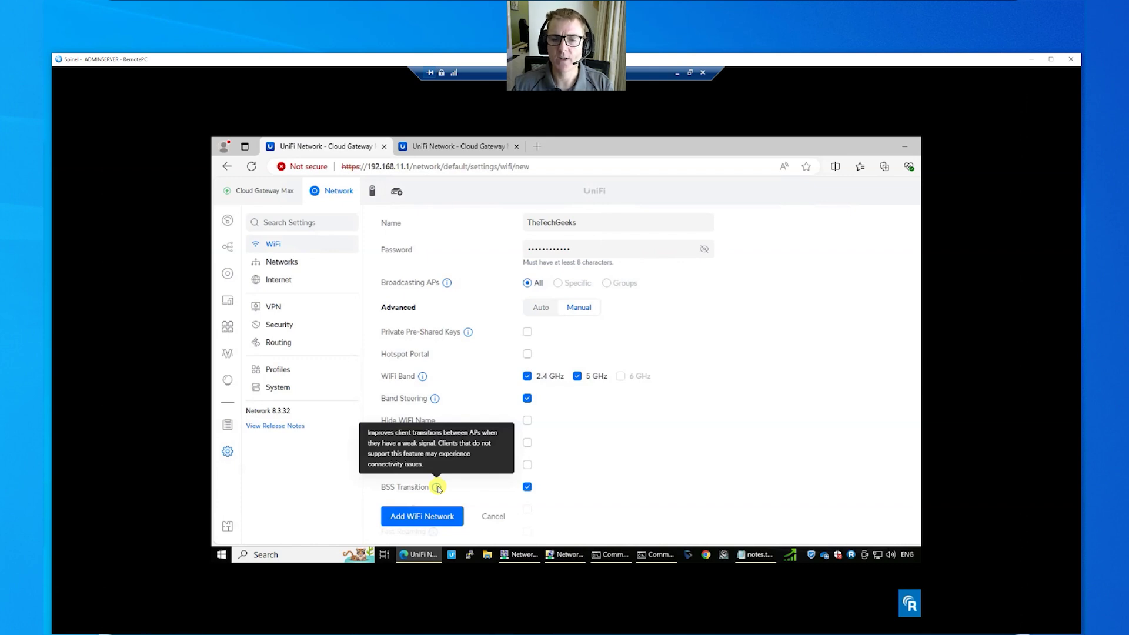
left_click(527, 487)
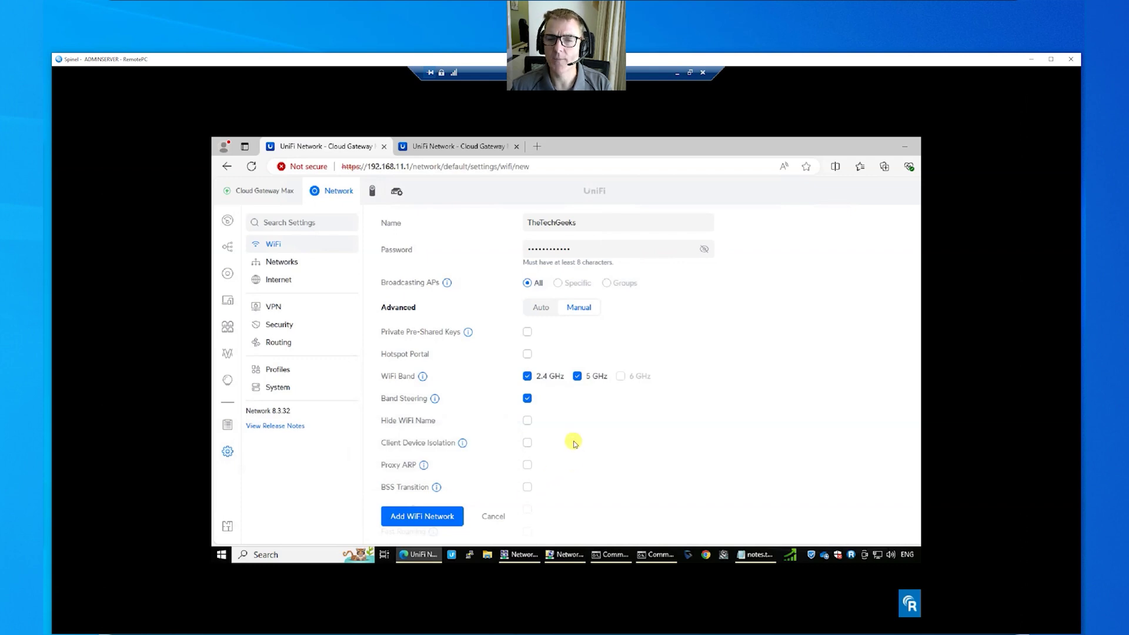
scroll(574, 442, "down", 1)
scroll(574, 441, "down", 2)
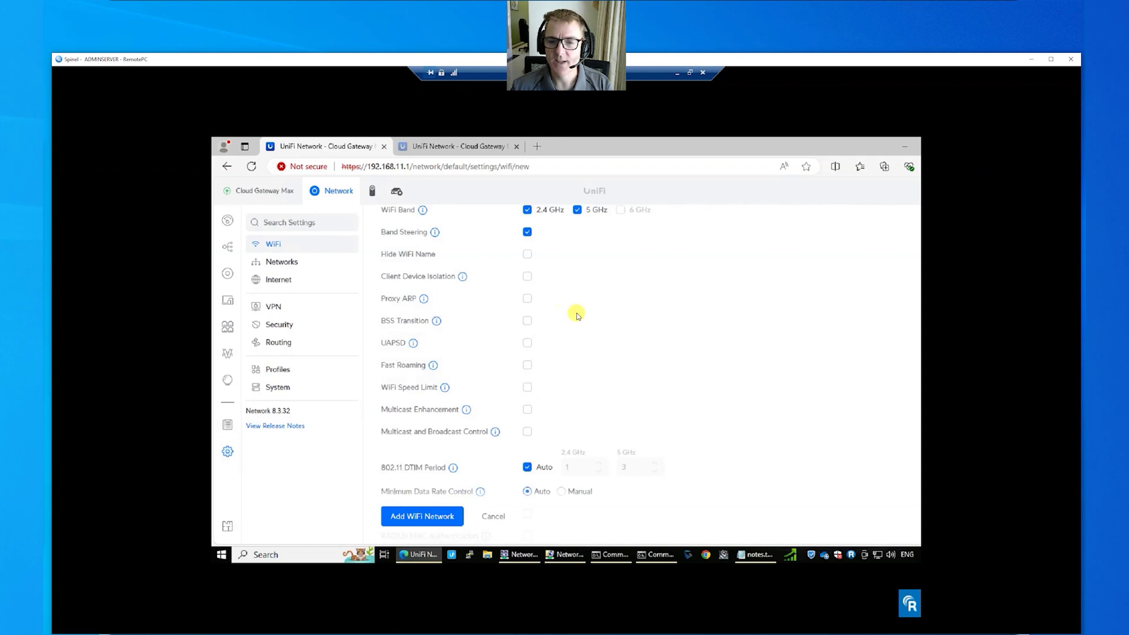
scroll(577, 313, "down", 2)
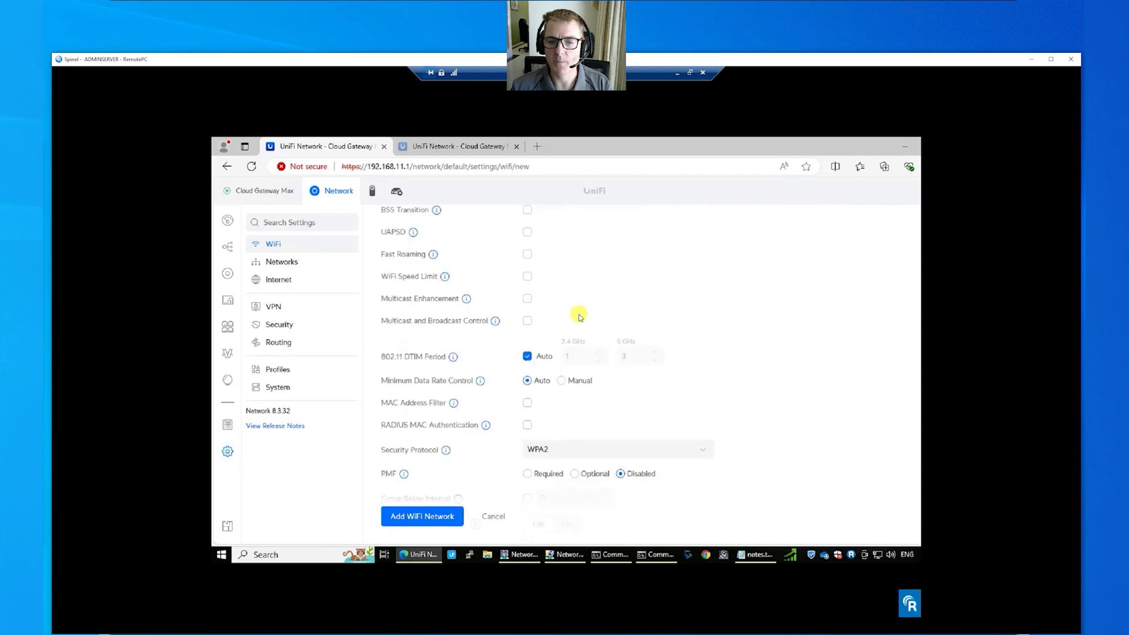
scroll(581, 319, "down", 1)
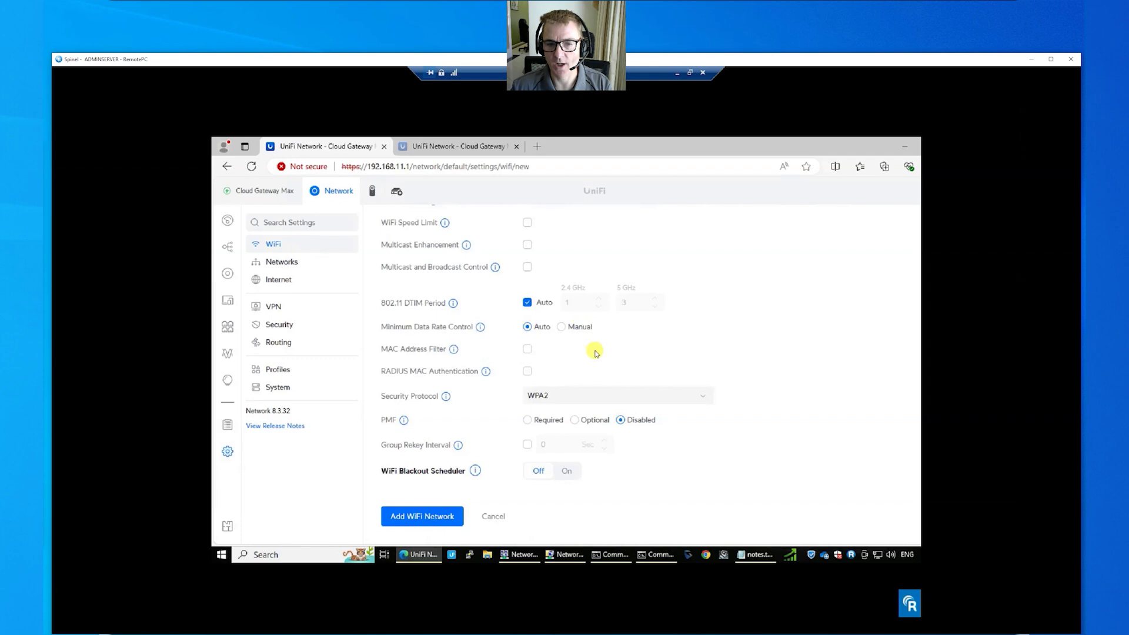
left_click(707, 396)
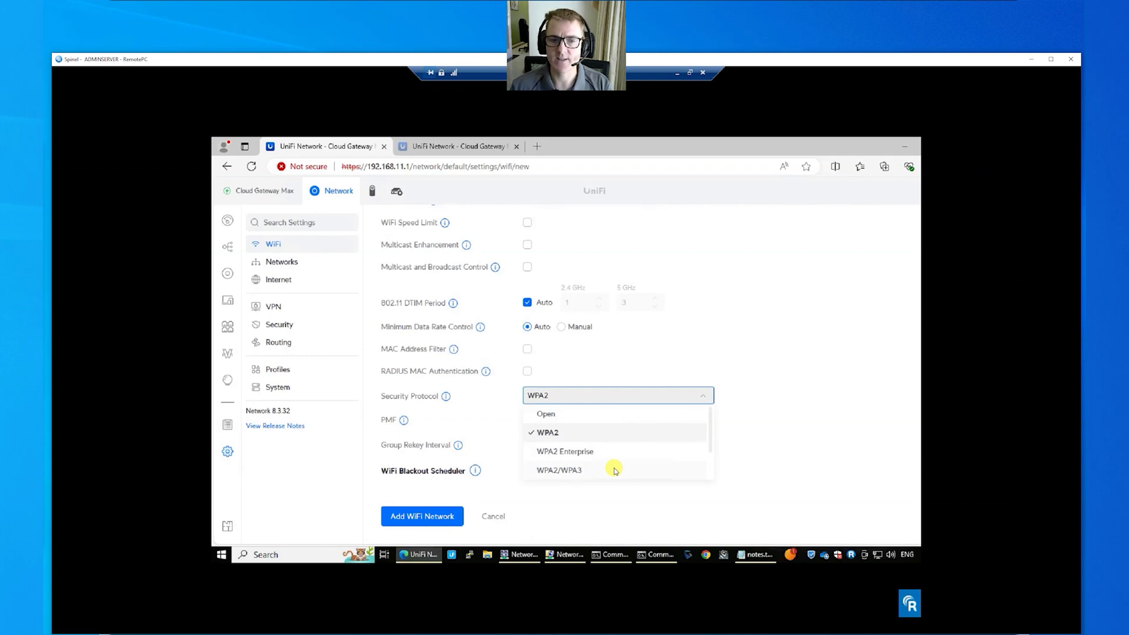
left_click(788, 409)
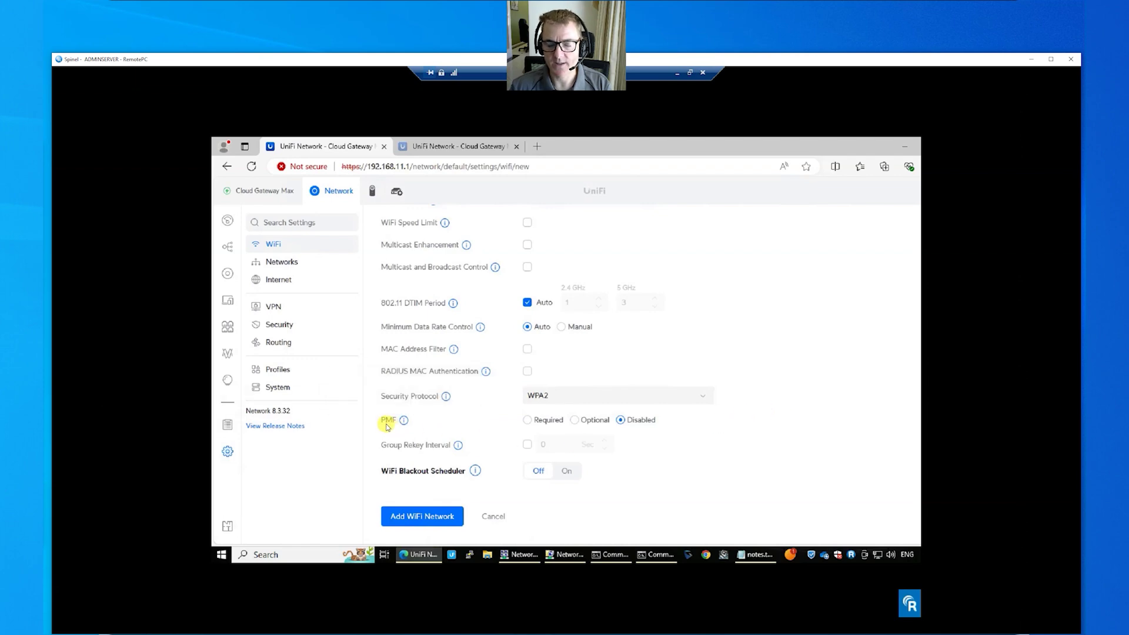
mouse_move(404, 421)
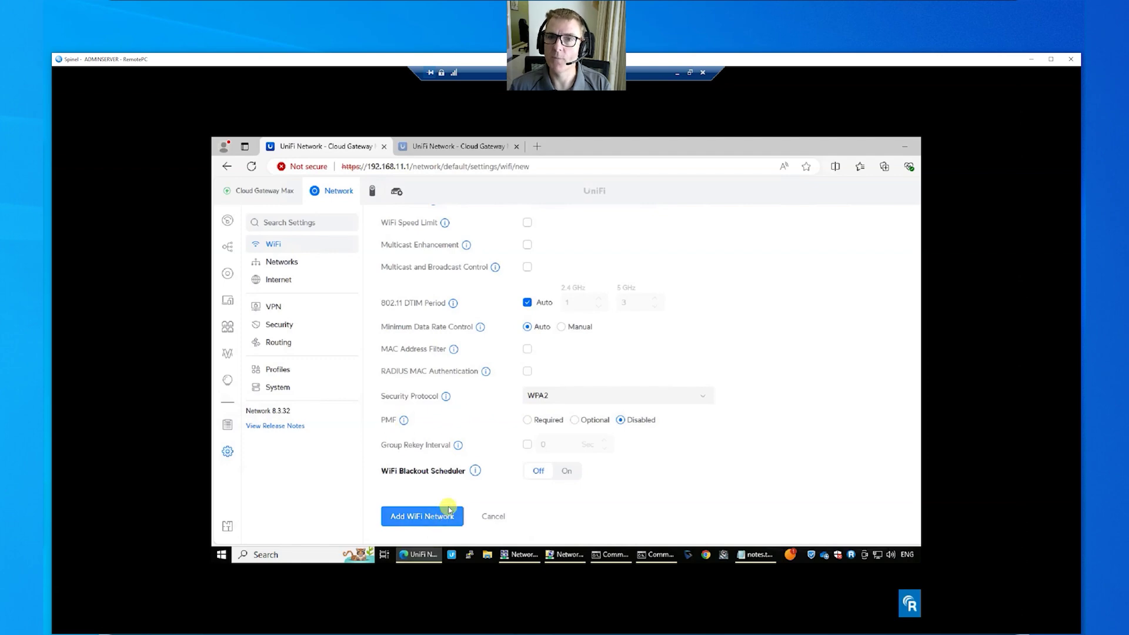
scroll(517, 488, "up", 1)
left_click(418, 516)
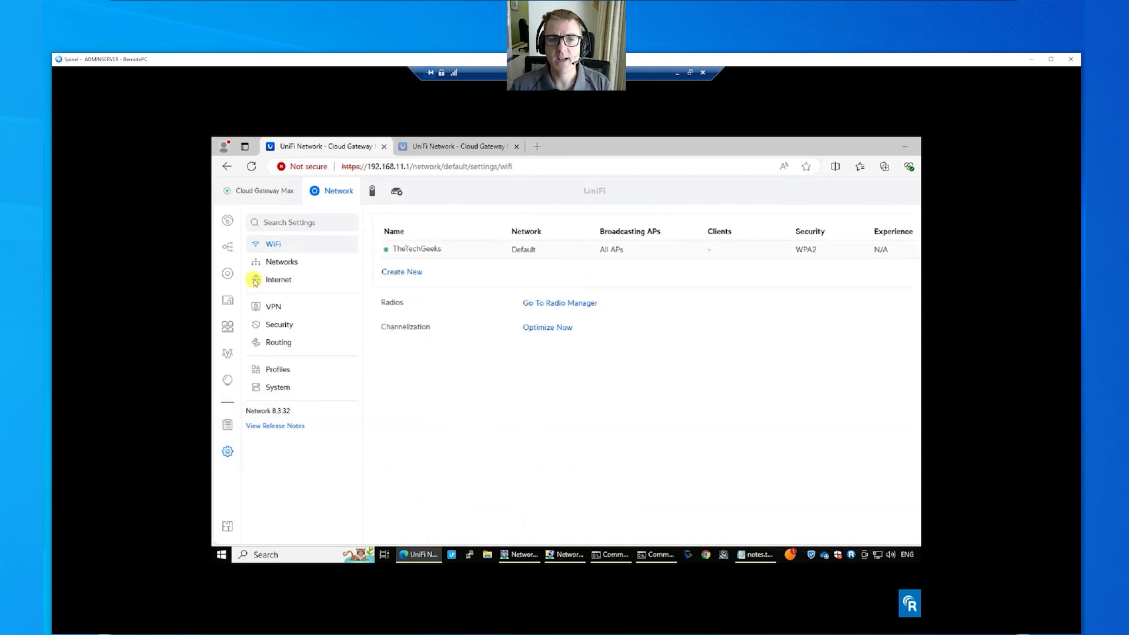
Step: Return to the devices list and reload to confirm the U7 Outdoor is up to date
left_click(229, 274)
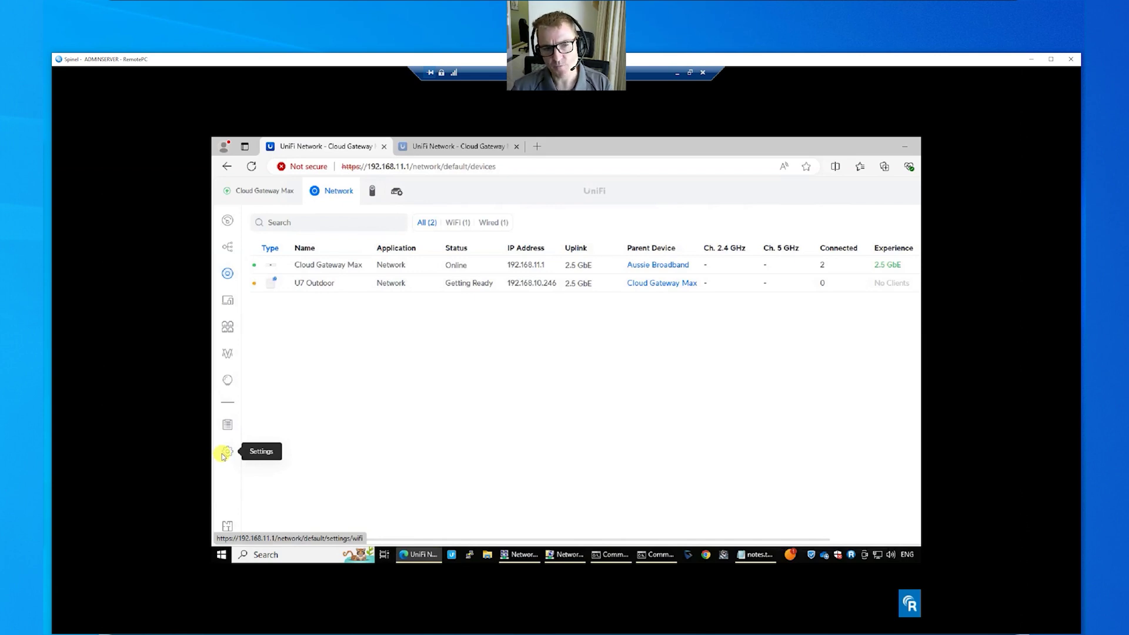
left_click(252, 168)
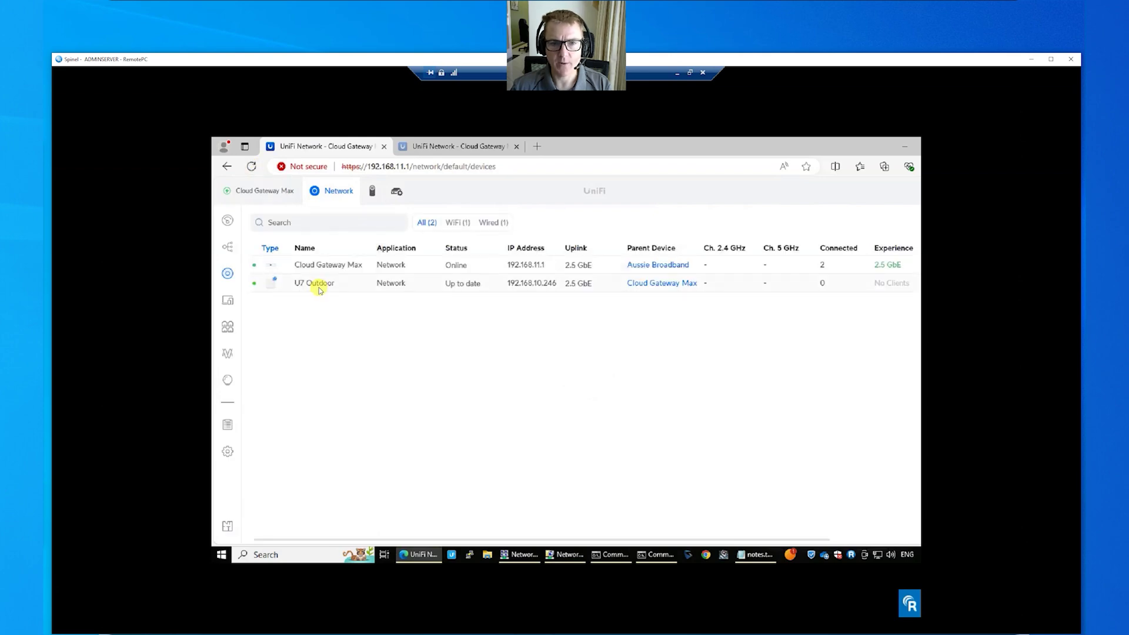
Step: Open the U7 Outdoor's details panel on its Settings tab showing the radio options
left_click(318, 284)
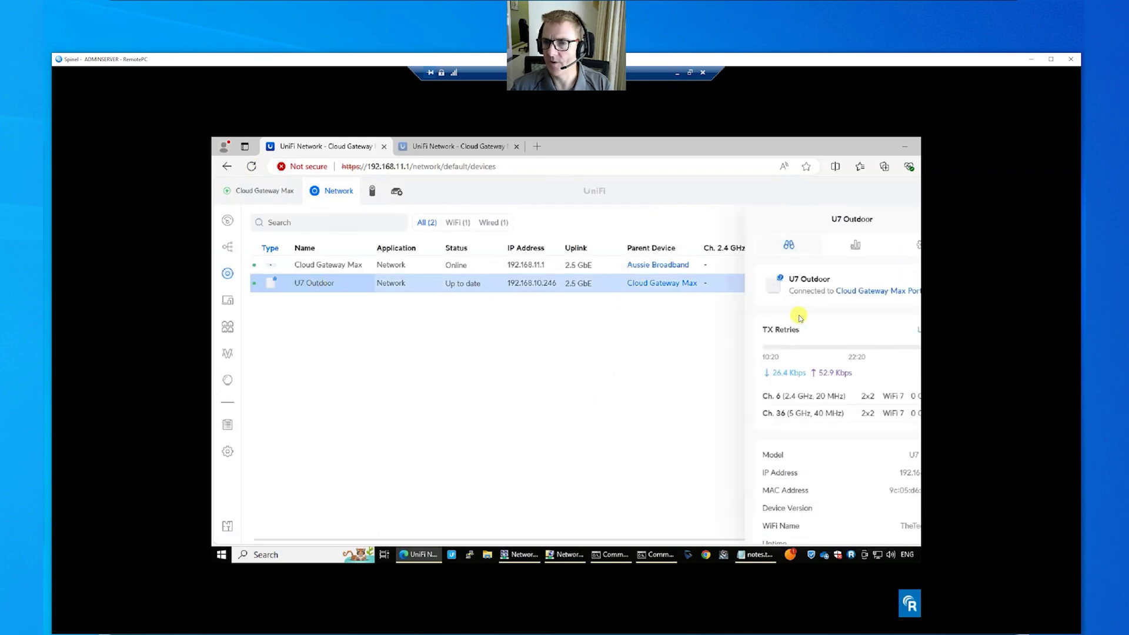
left_click(918, 246)
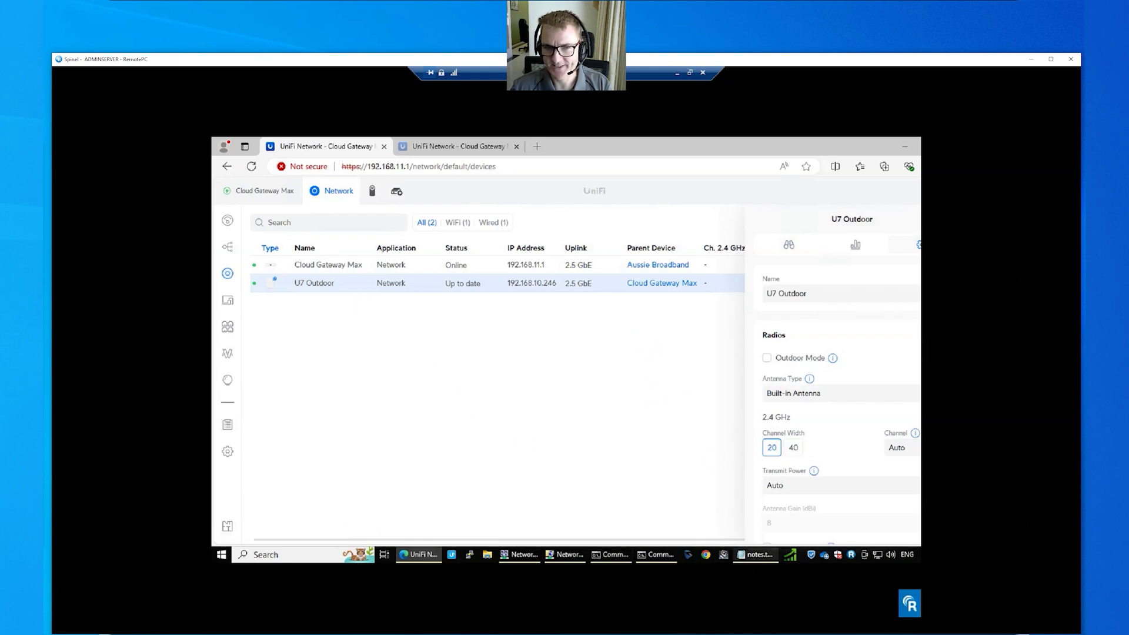
left_click(786, 634)
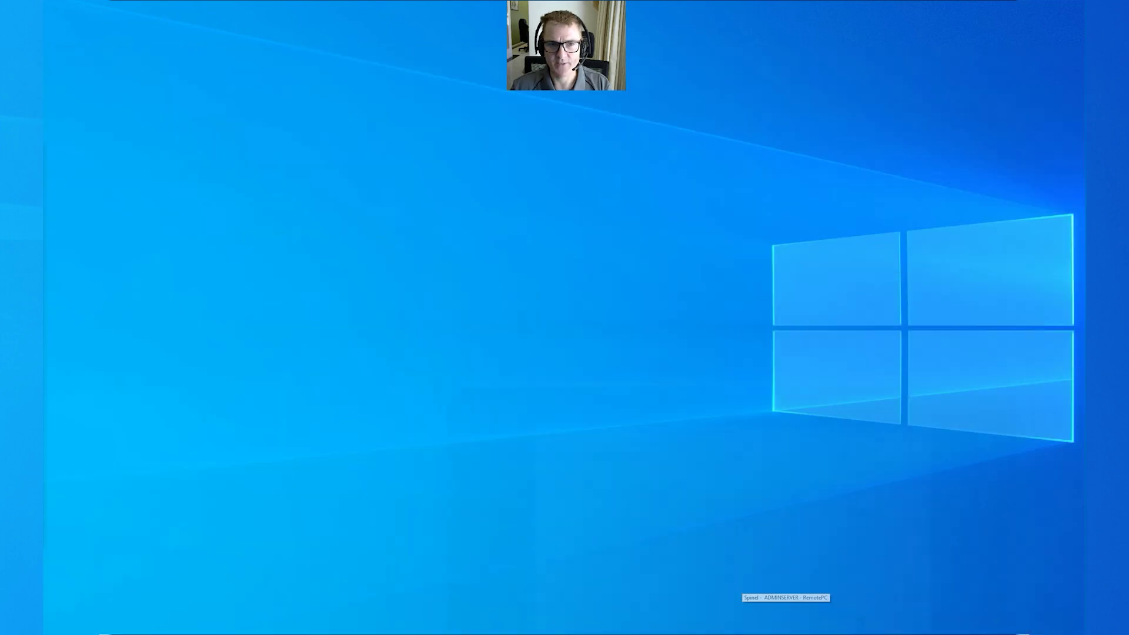
left_click(786, 634)
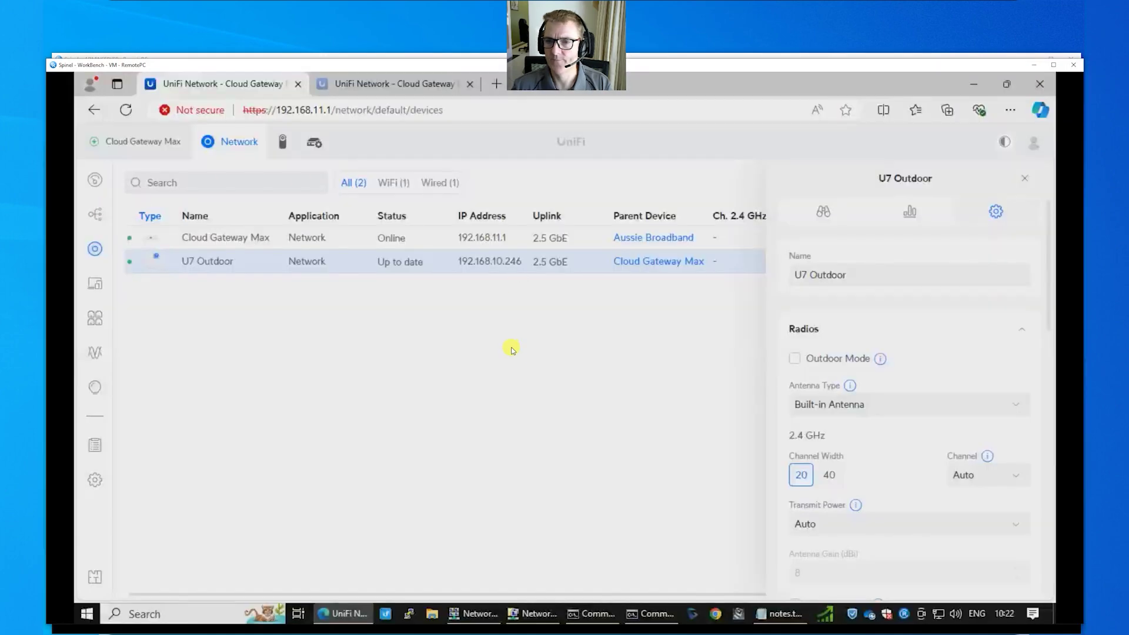
left_click(743, 358)
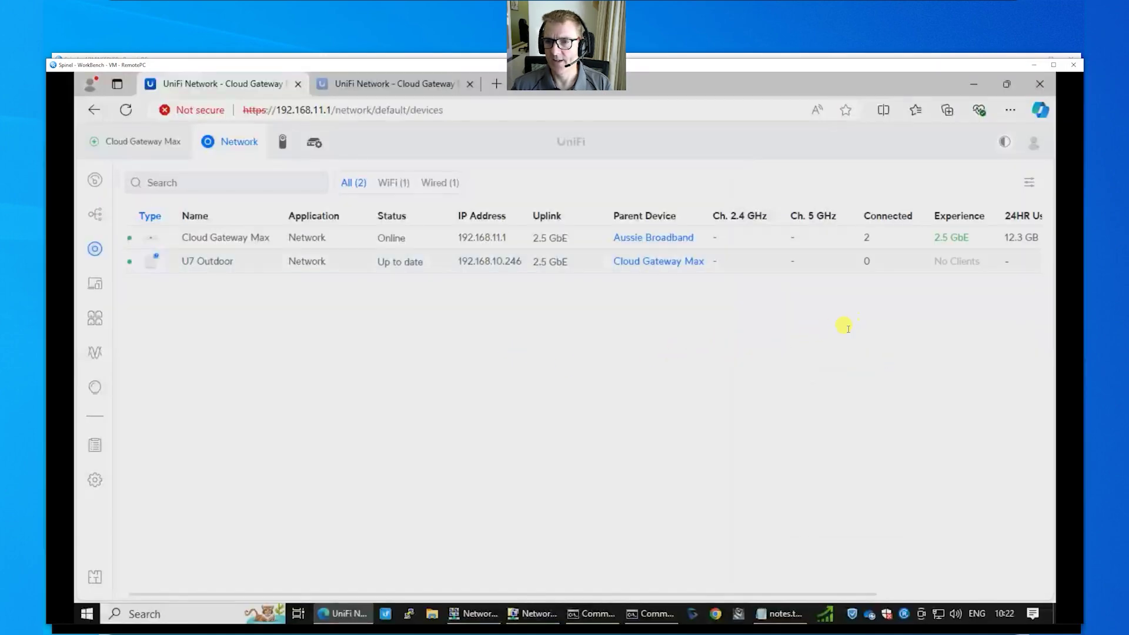
left_click(252, 263)
left_click(1044, 520)
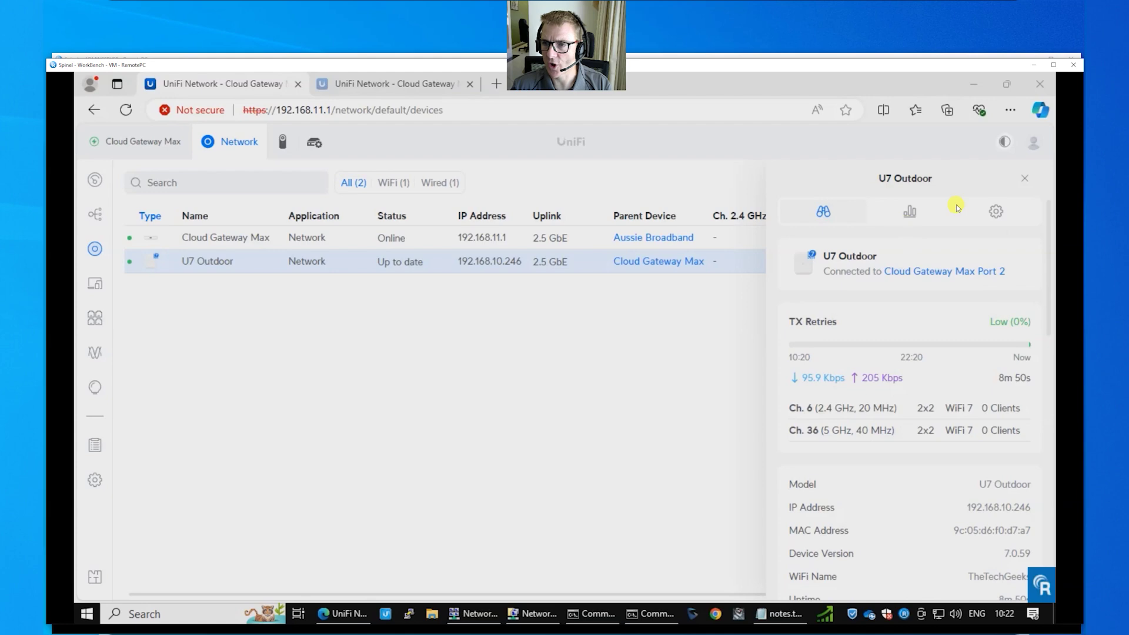
left_click(996, 211)
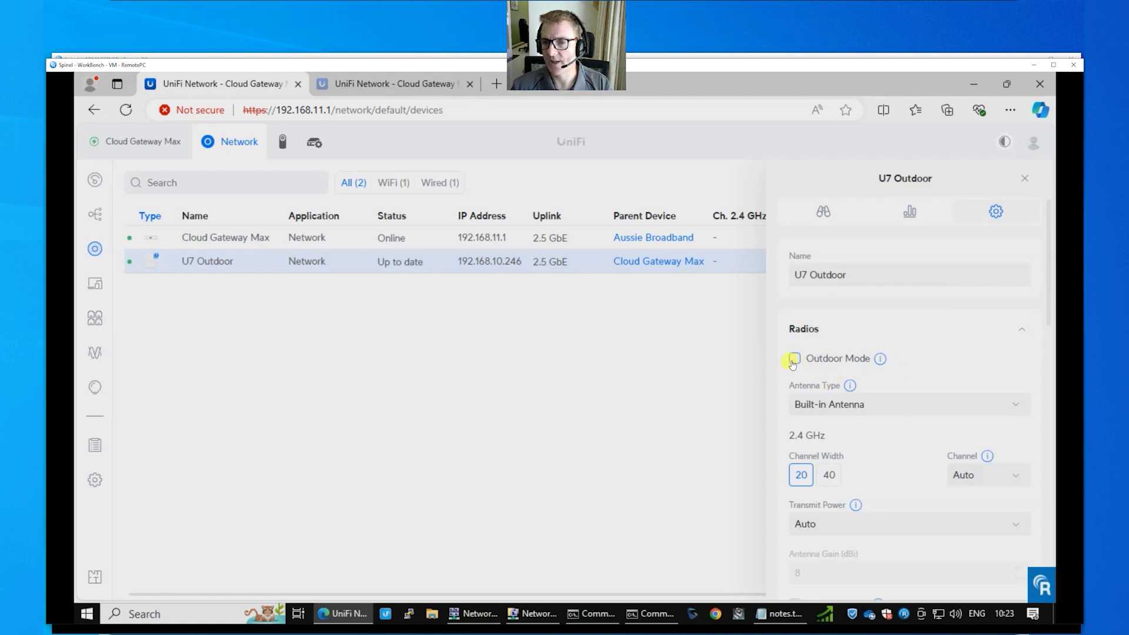
Step: Set the U7 Outdoor to Omni Antenna with 40 MHz 2.4 GHz width and apply
left_click(859, 406)
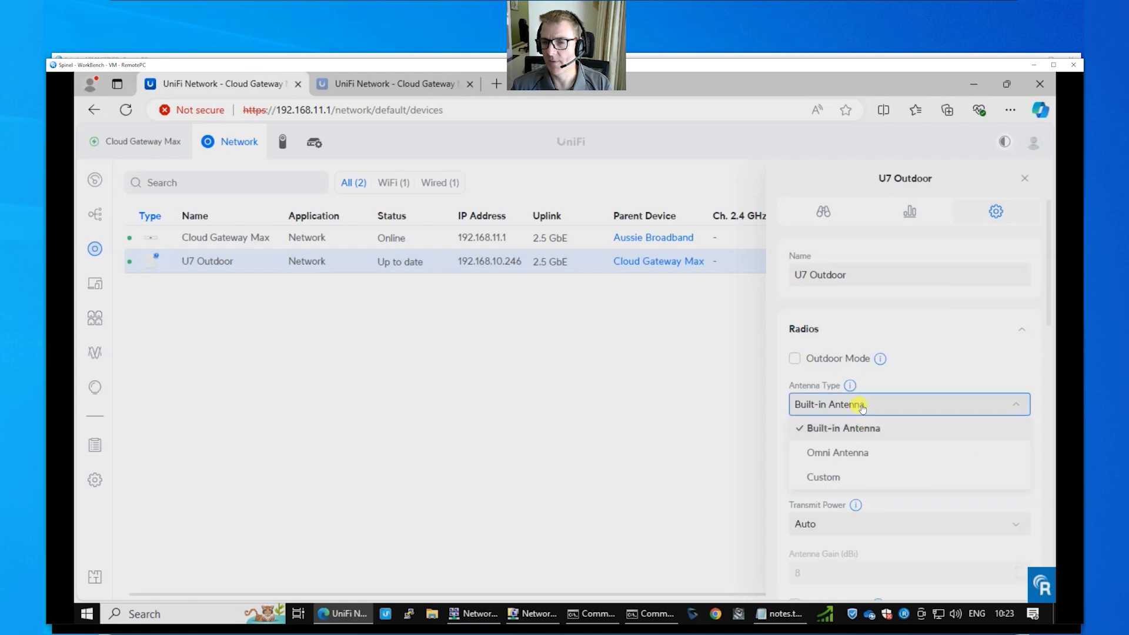
left_click(857, 453)
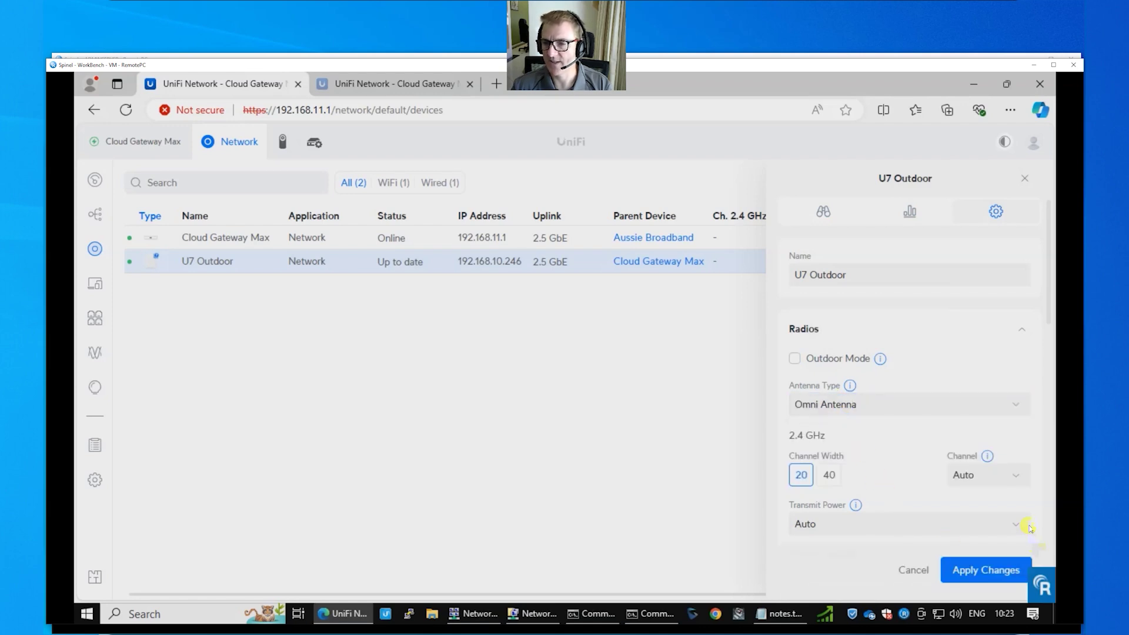
left_click(834, 476)
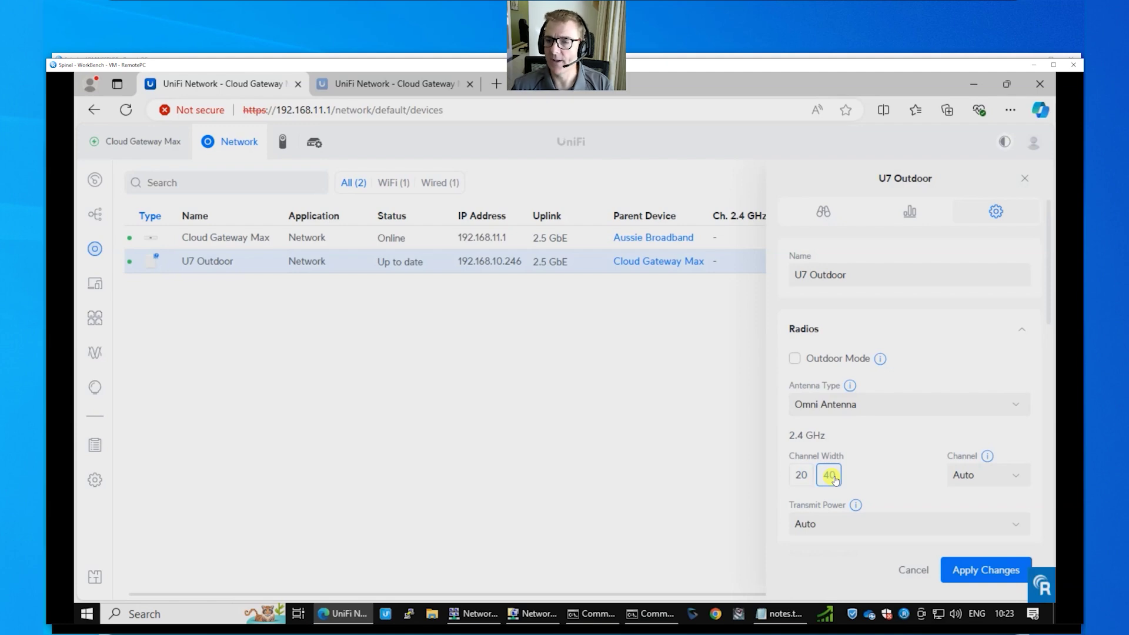
left_click(979, 577)
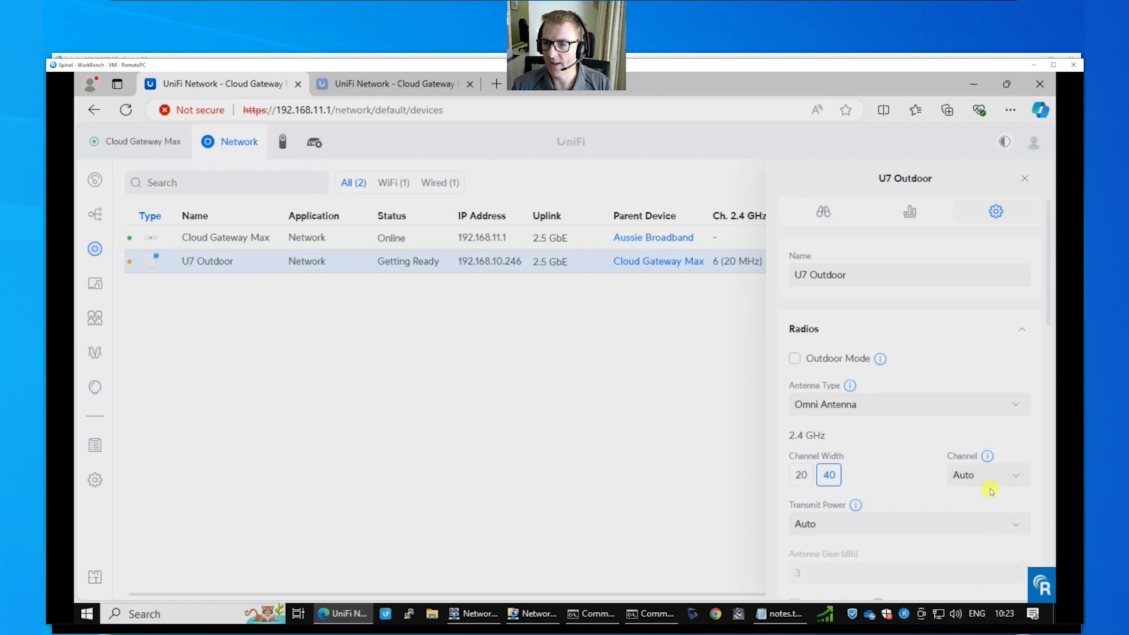
scroll(991, 491, "down", 2)
Step: Set the 5 GHz channel width to 160 MHz, accept the DFS warning, and apply
scroll(991, 491, "down", 2)
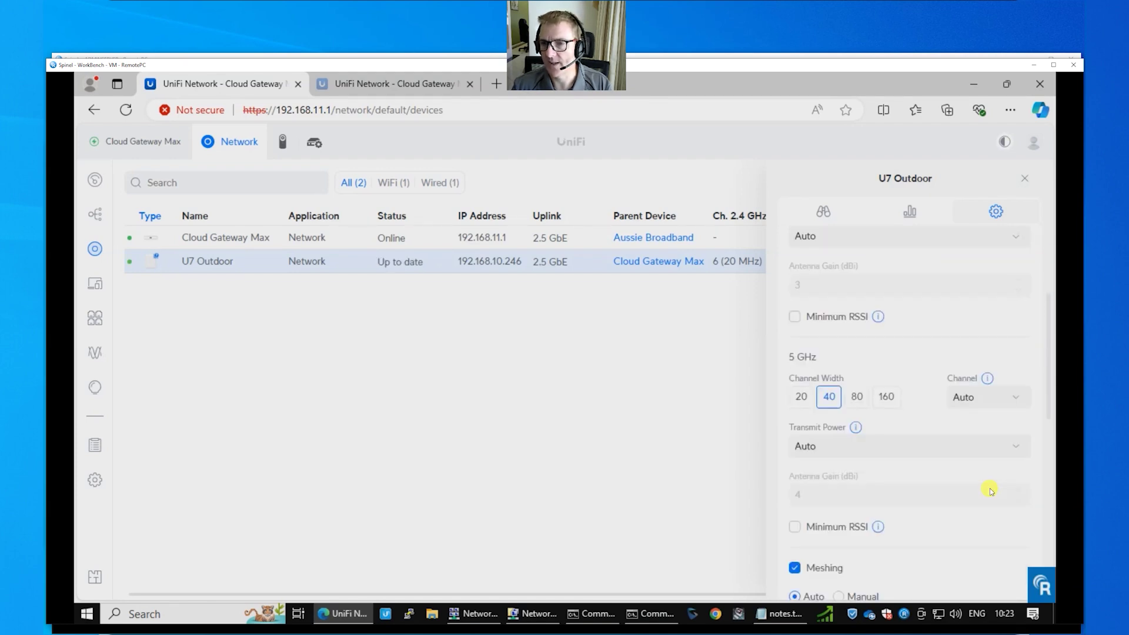
scroll(992, 491, "up", 2)
scroll(992, 491, "down", 1)
left_click(887, 470)
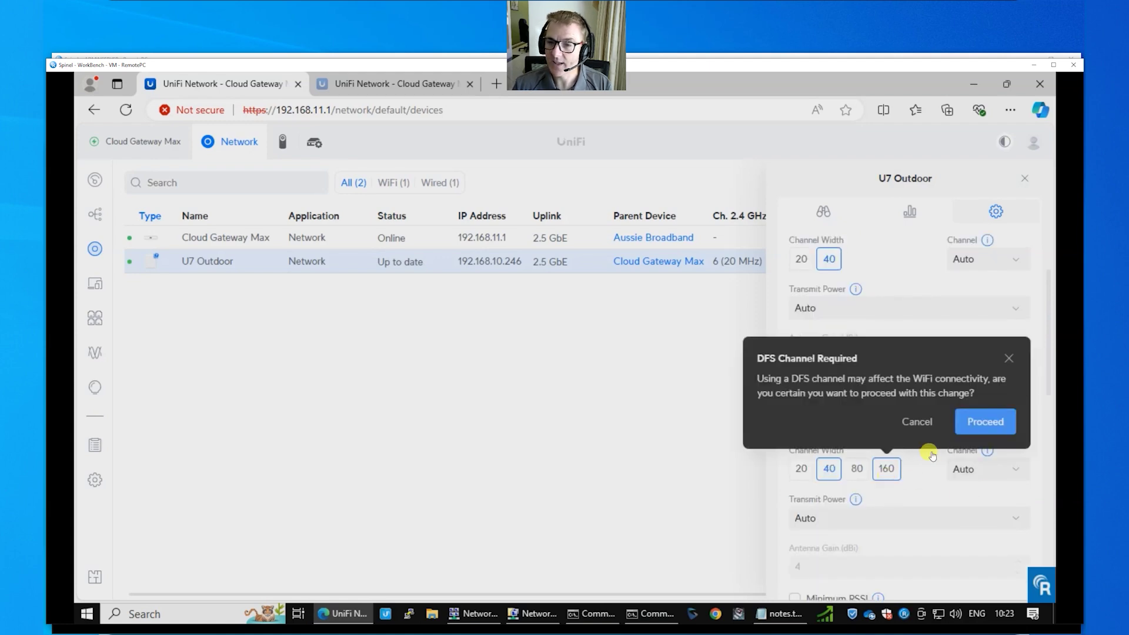
left_click(984, 429)
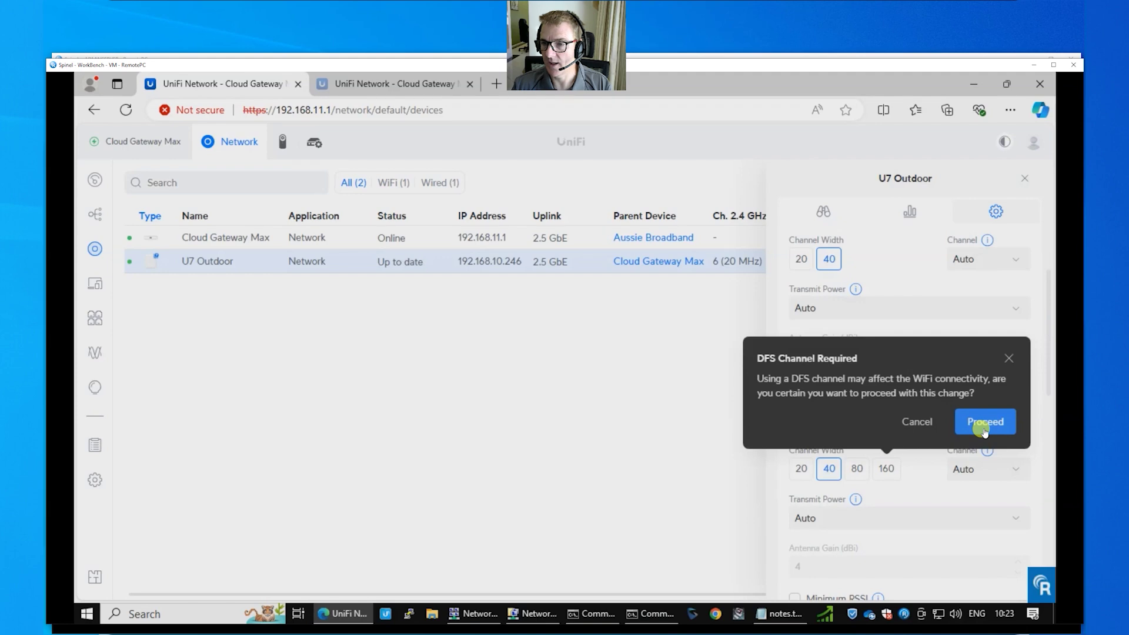
left_click(984, 429)
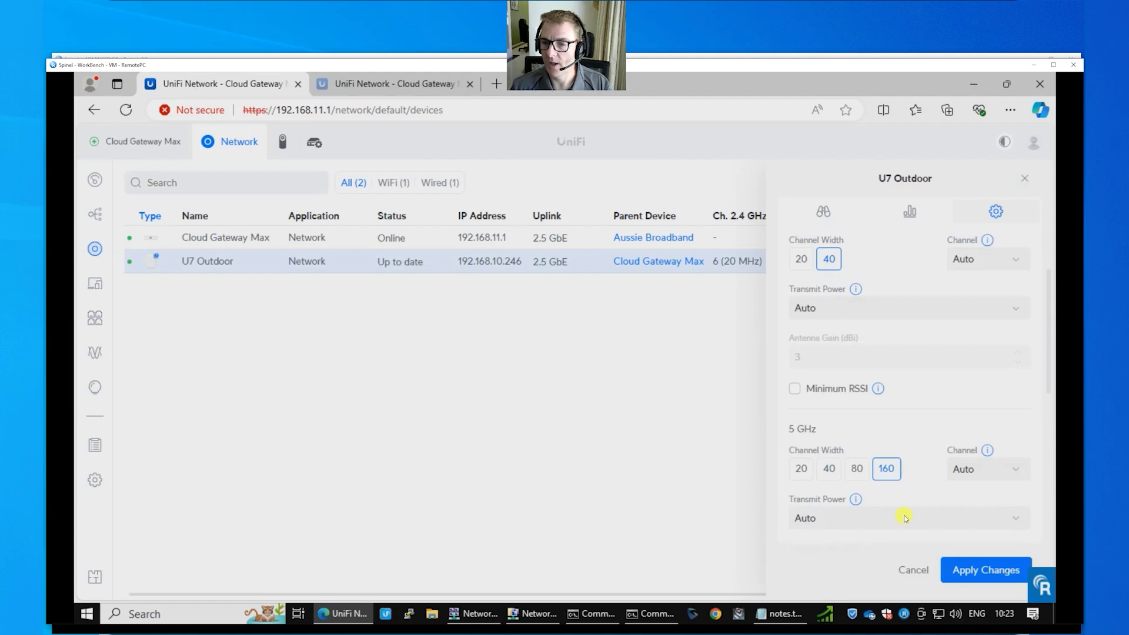
left_click(960, 570)
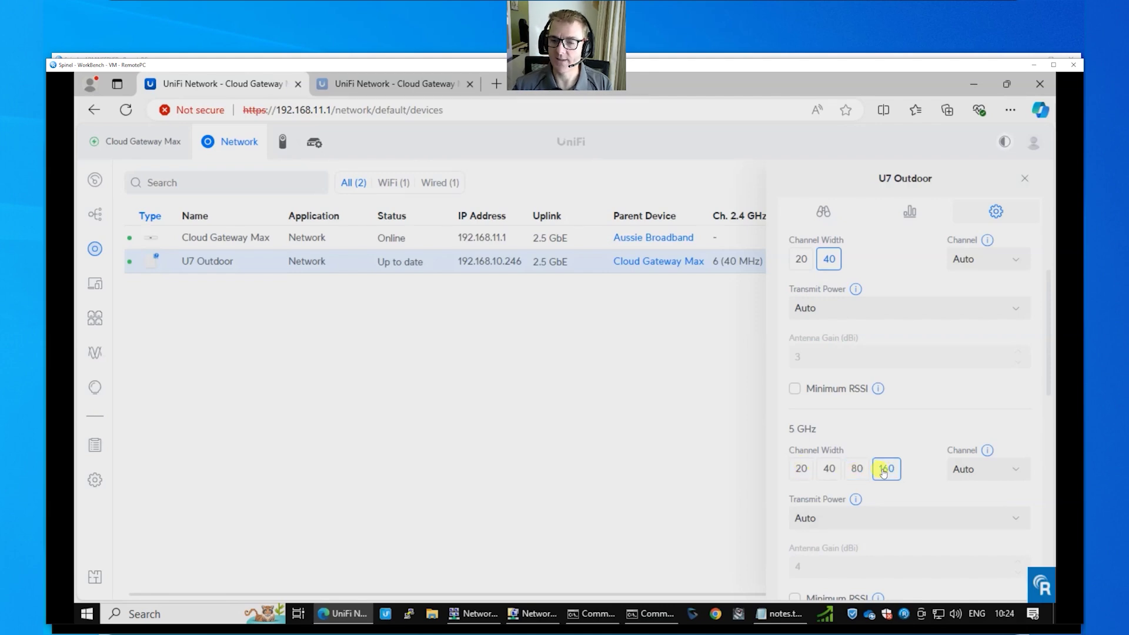
scroll(885, 468, "down", 4)
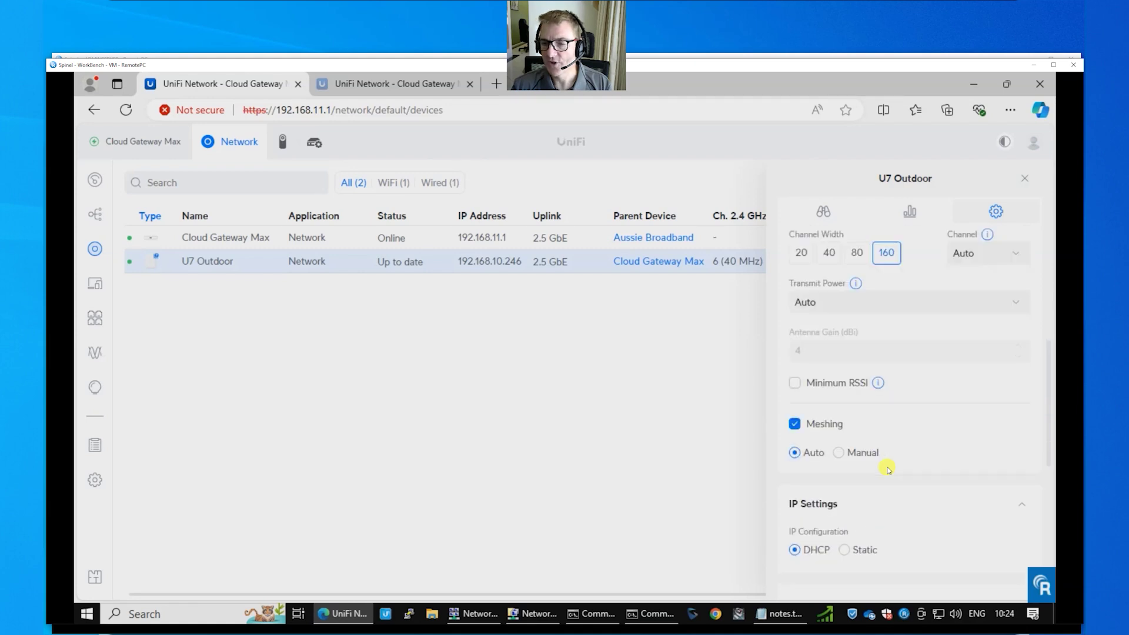
scroll(888, 468, "up", 5)
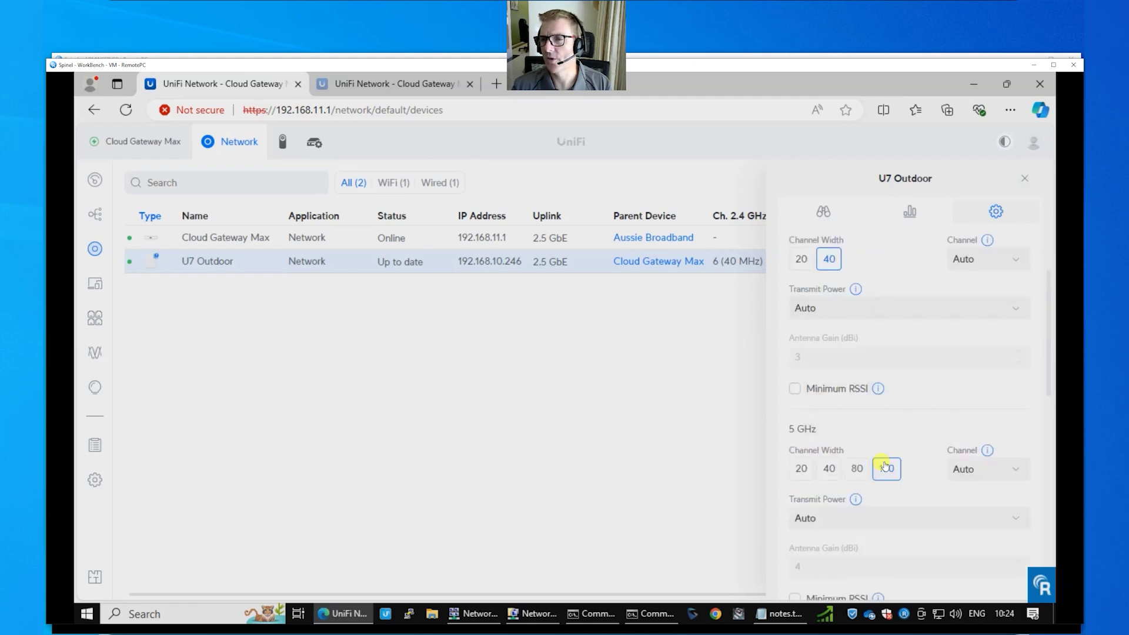
left_click(914, 211)
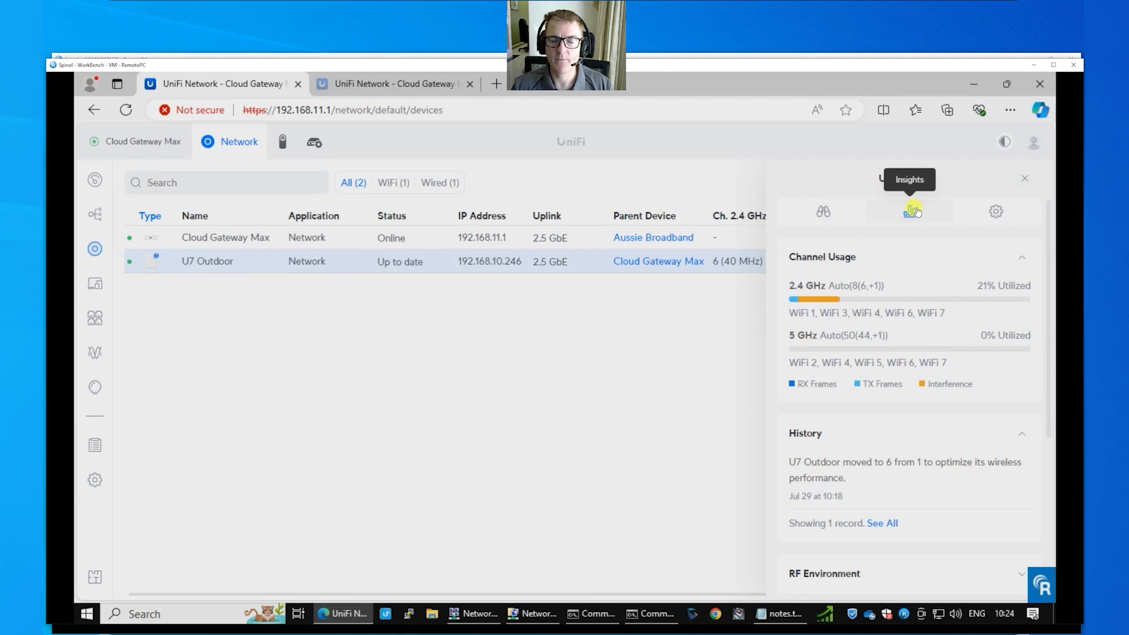
left_click(95, 286)
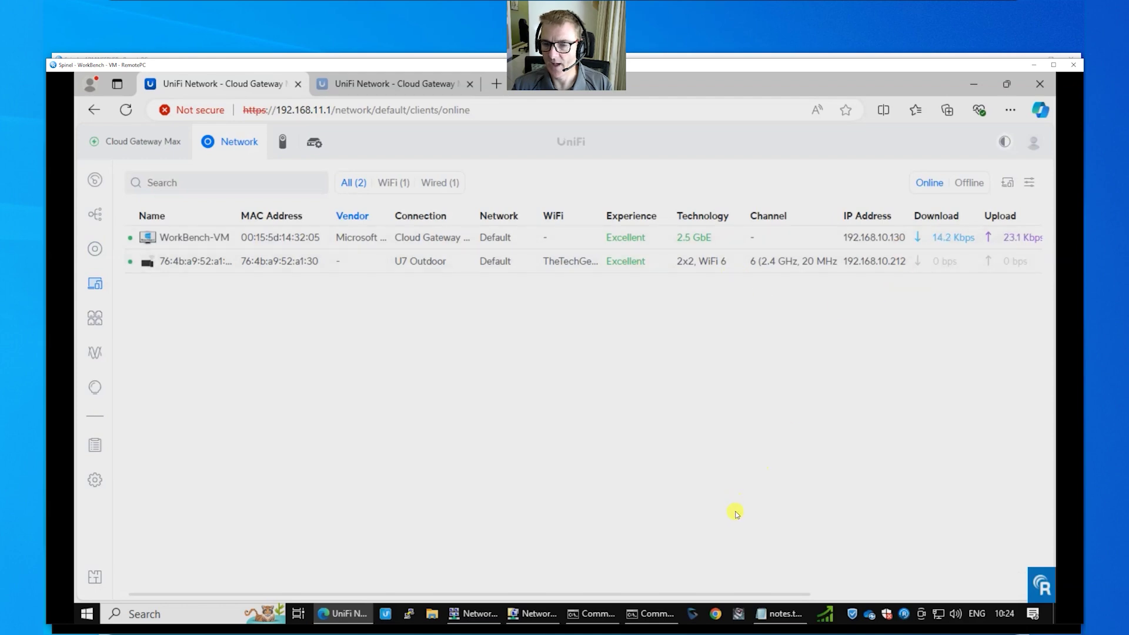
Step: Add a Signal column to the client table and open the Apple iPhone 13 details (-64 dBm)
left_click_drag(756, 594, 1028, 600)
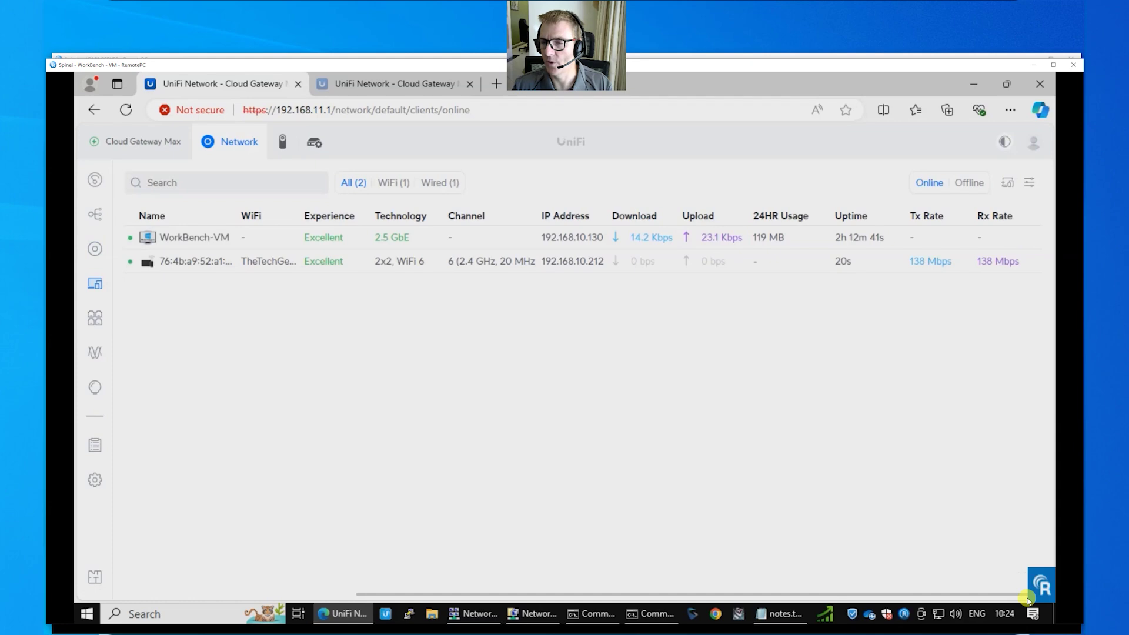
left_click(1030, 183)
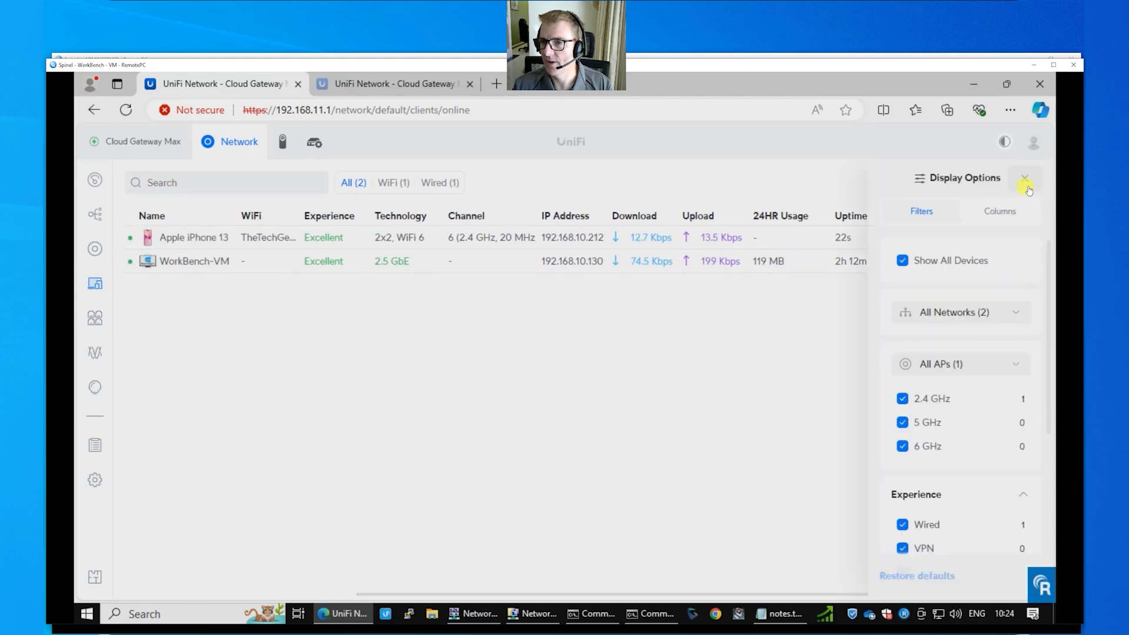
left_click(991, 217)
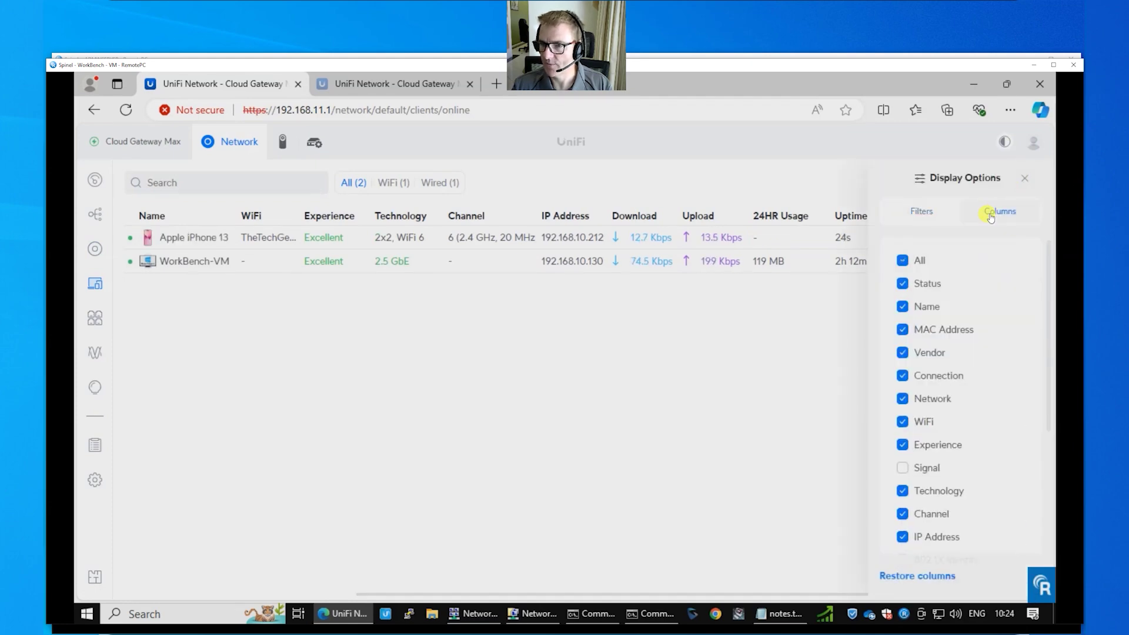
scroll(989, 324, "down", 3)
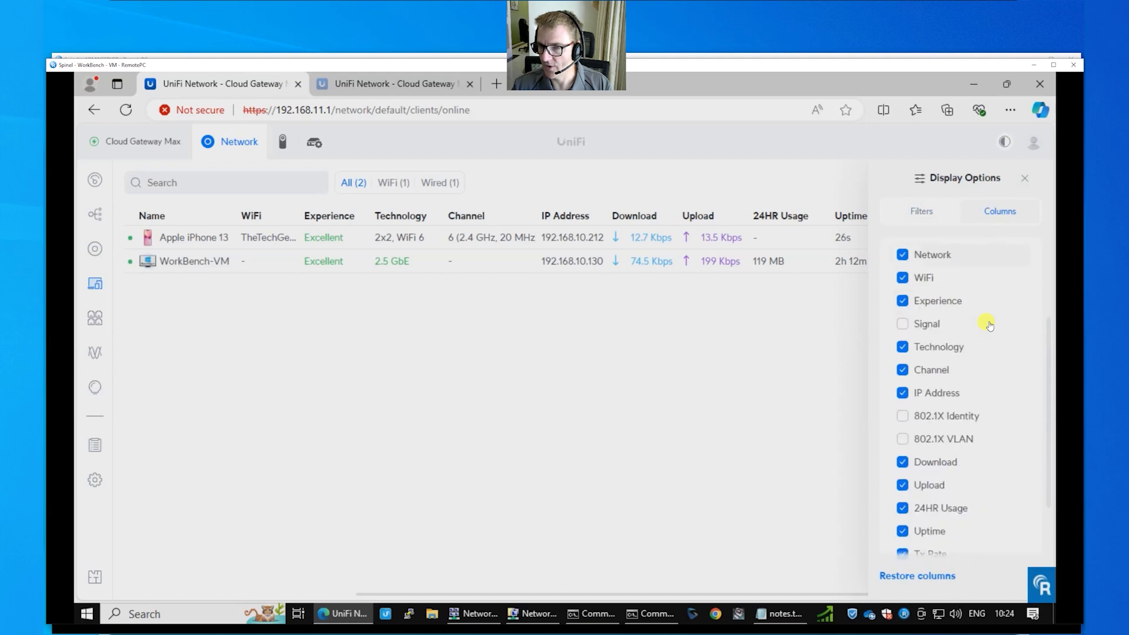
scroll(990, 326, "down", 5)
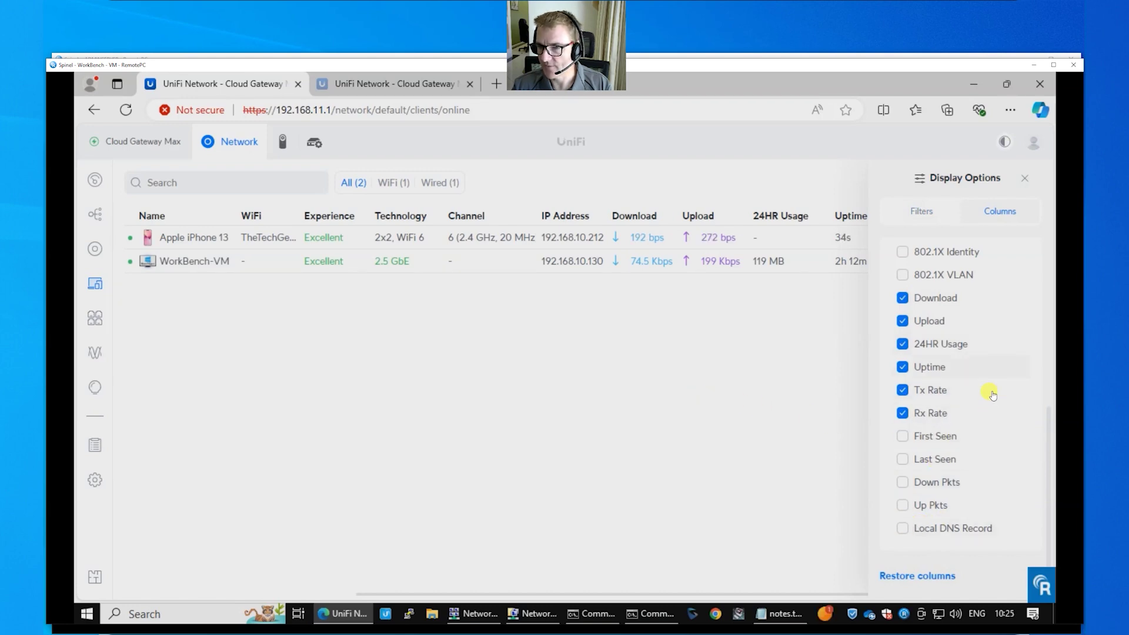
scroll(993, 391, "up", 1)
scroll(993, 392, "up", 3)
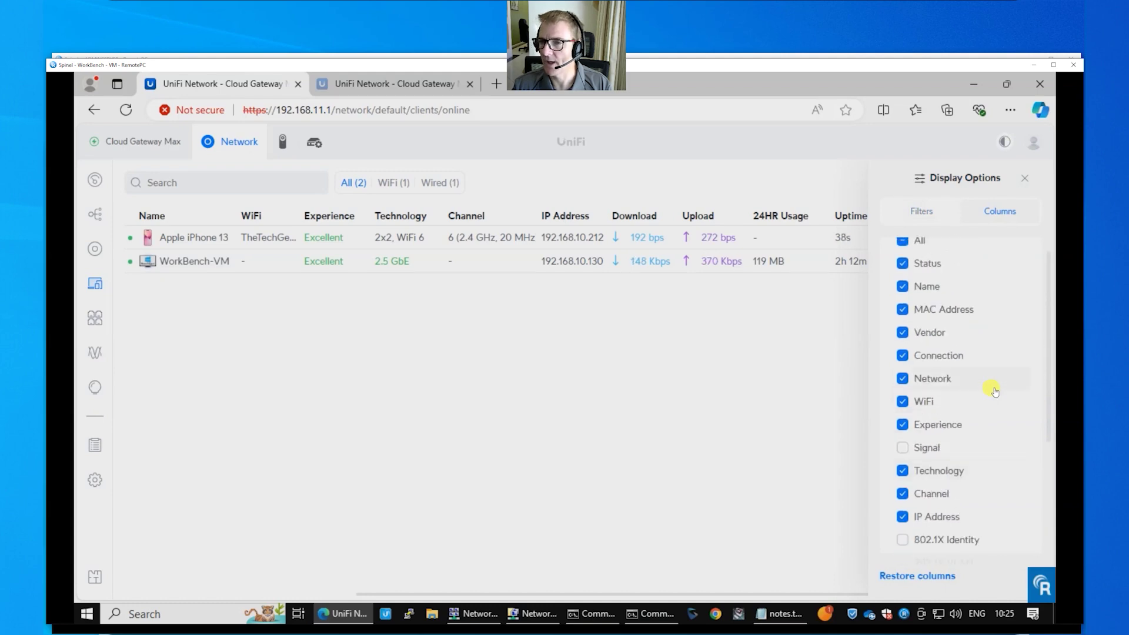
scroll(993, 388, "up", 1)
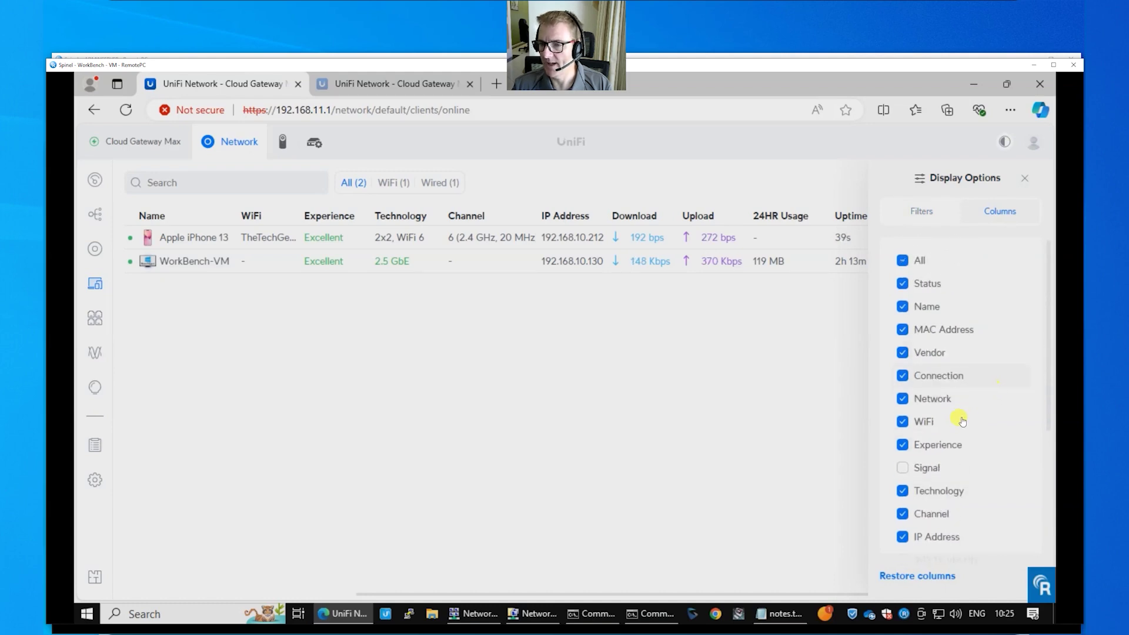
left_click(903, 470)
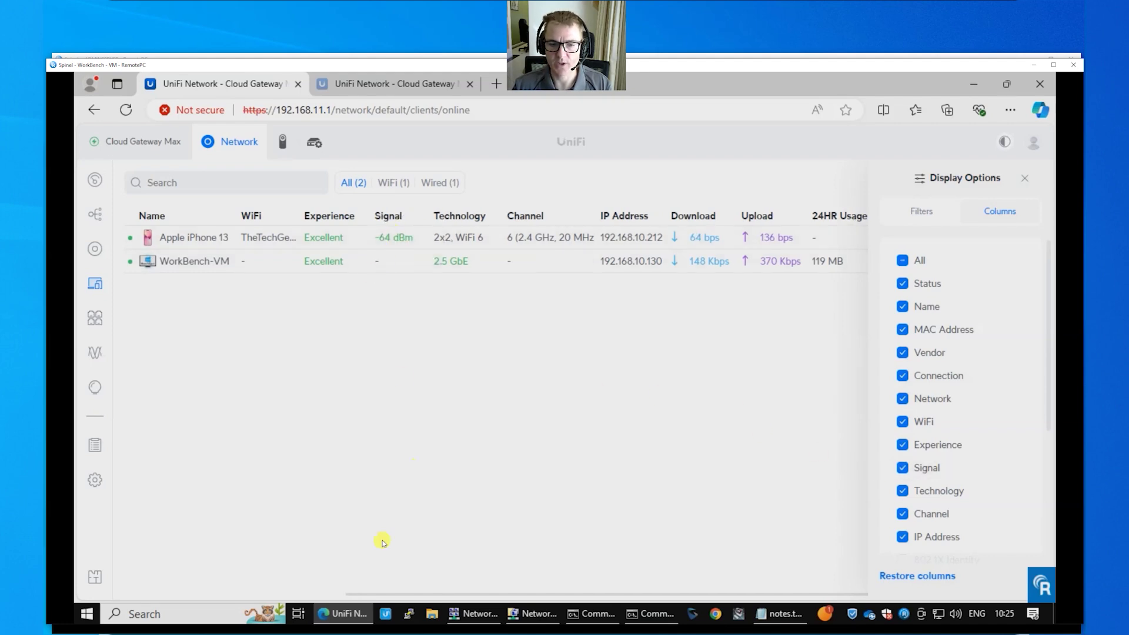
left_click_drag(362, 594, 119, 574)
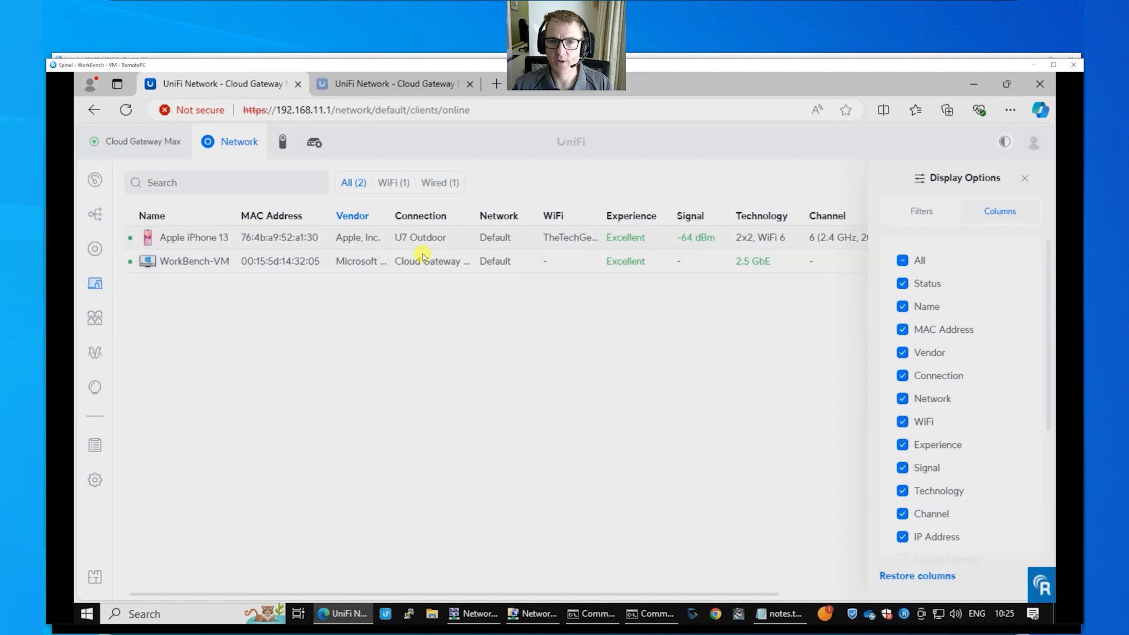
left_click(348, 237)
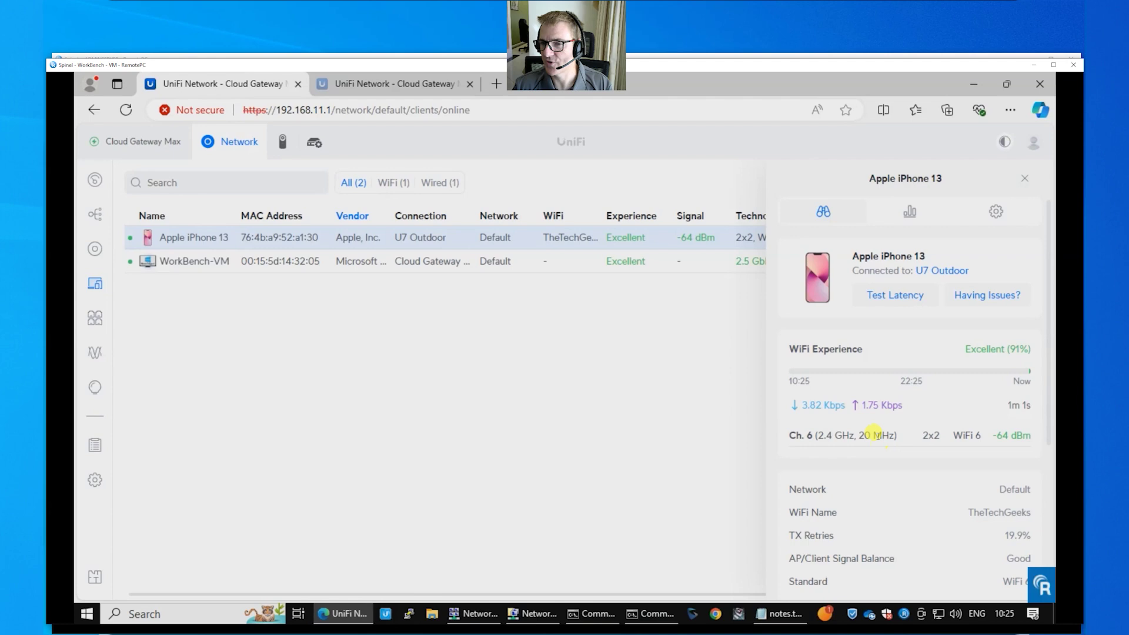
Step: Review the Apple iPhone 13 details, close the panel, and go to the WiFi settings page
scroll(902, 449, "down", 2)
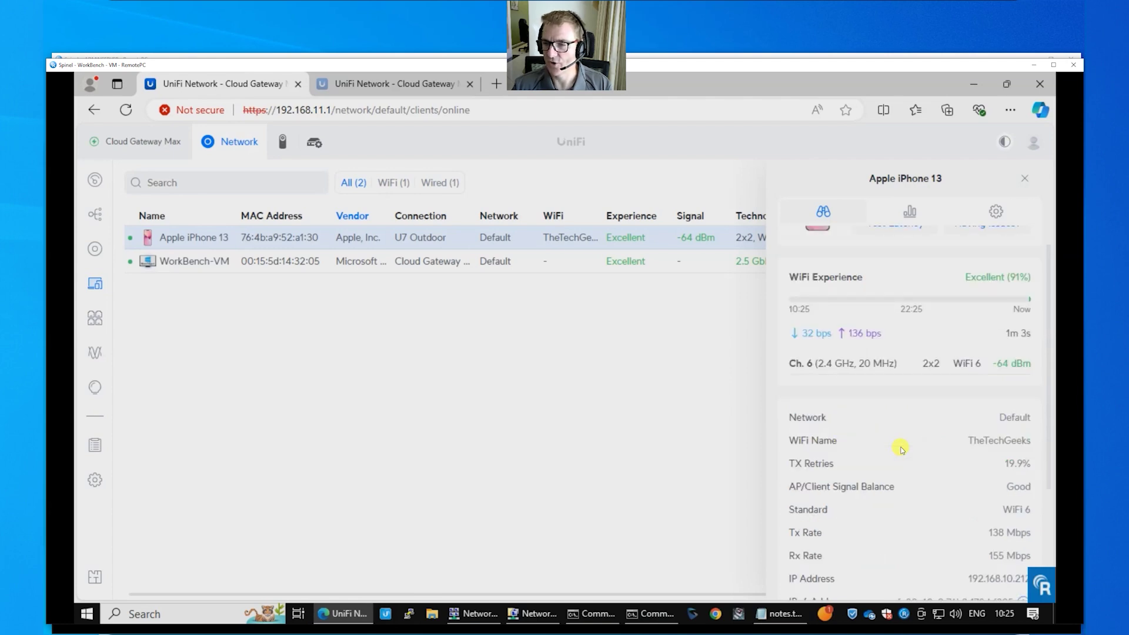
scroll(902, 449, "down", 2)
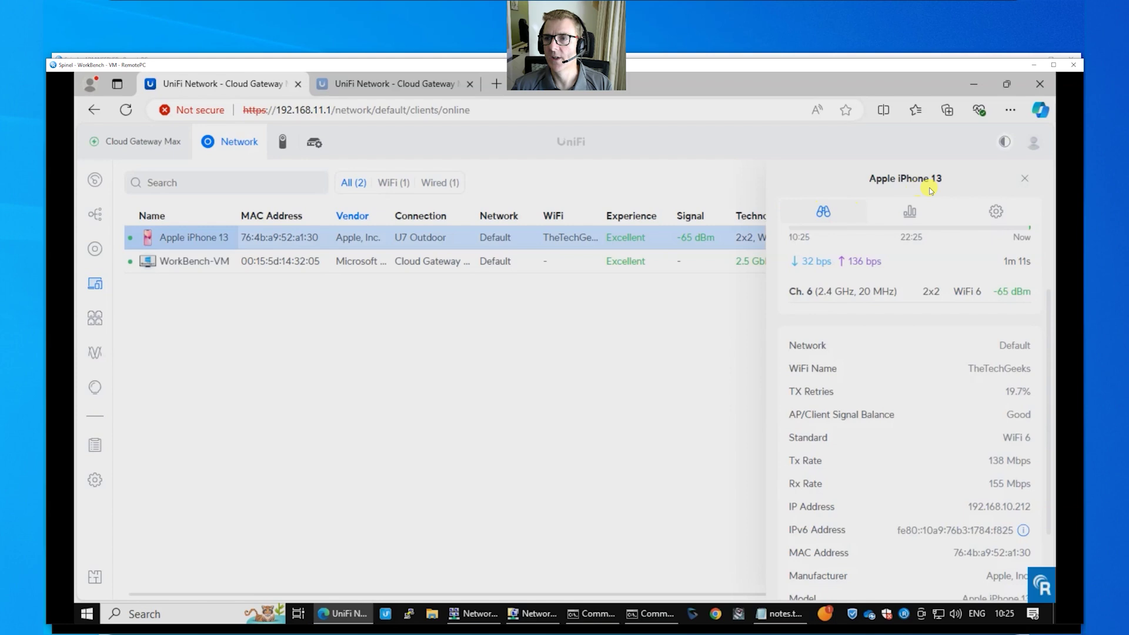
left_click(1025, 179)
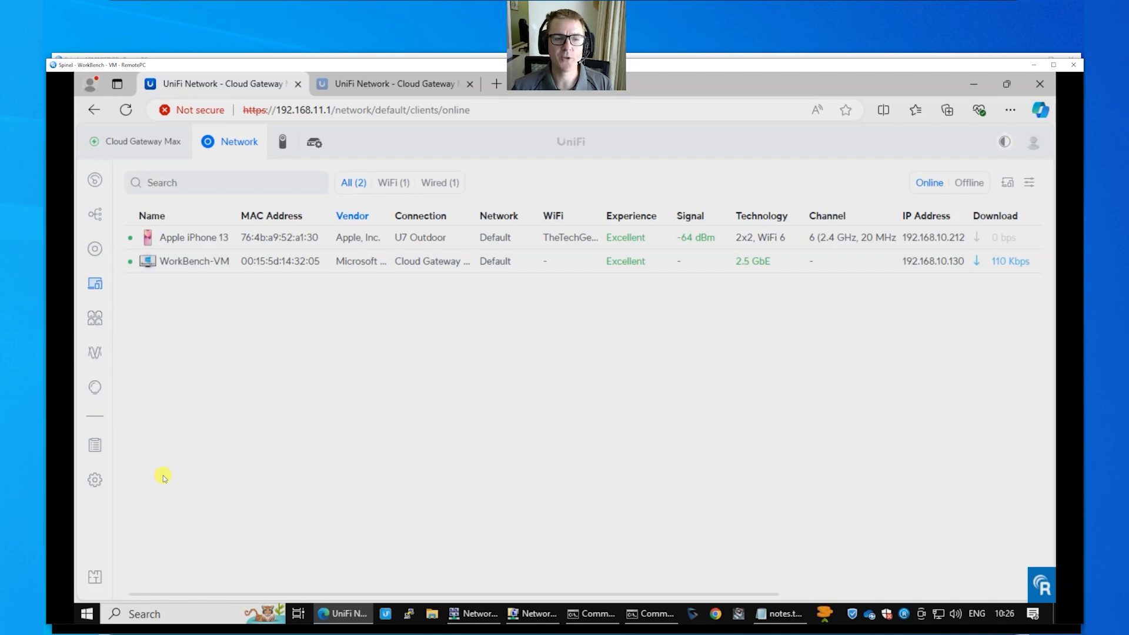
left_click(96, 480)
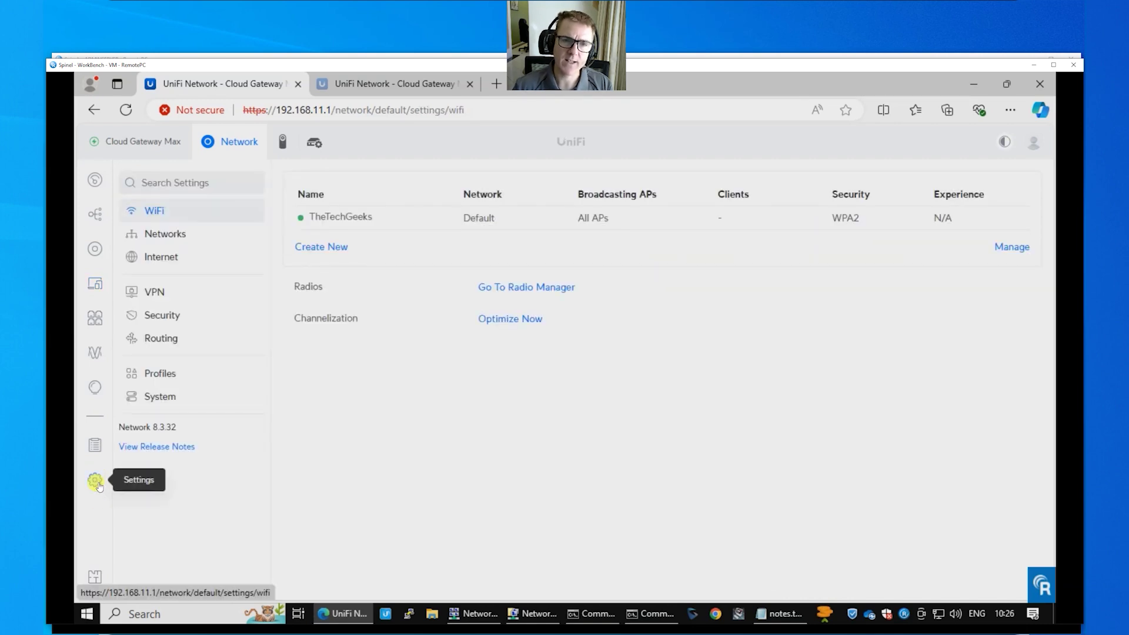
Step: Create a virtual network named Wireless on Cloud Gateway Max (VLAN 2, 192.168.2.0/24)
left_click(159, 247)
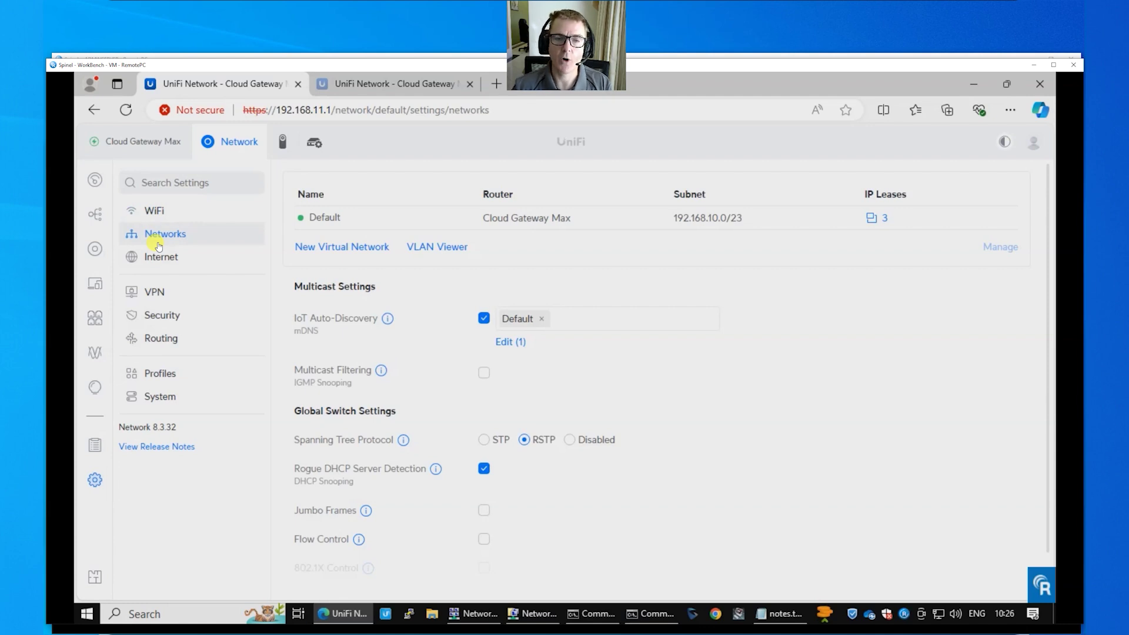
left_click(362, 251)
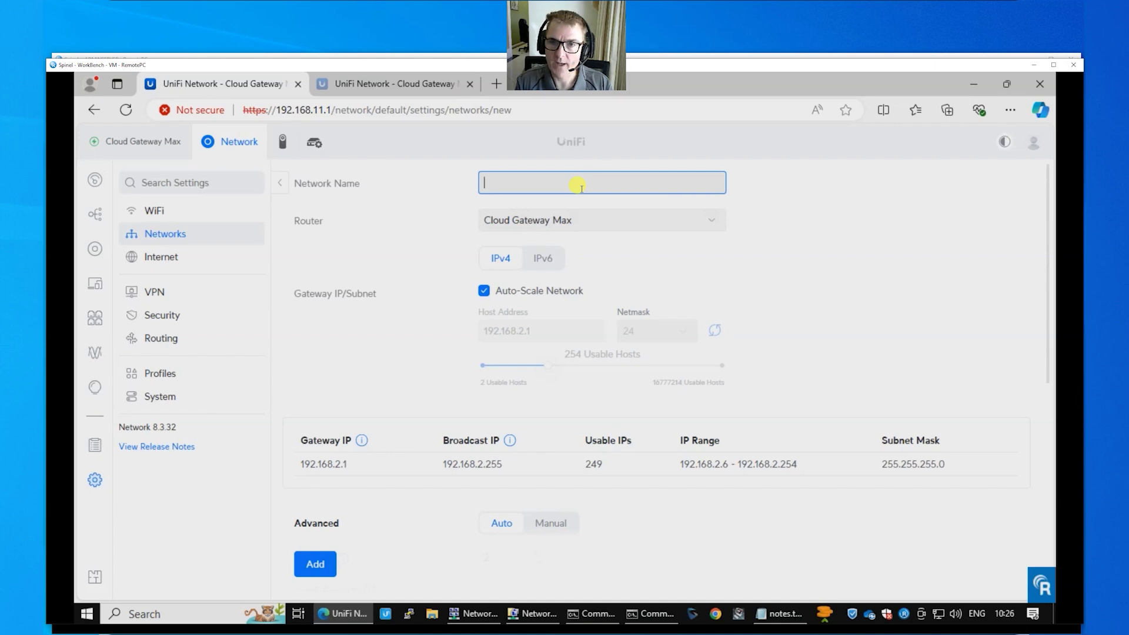
type("Wireless")
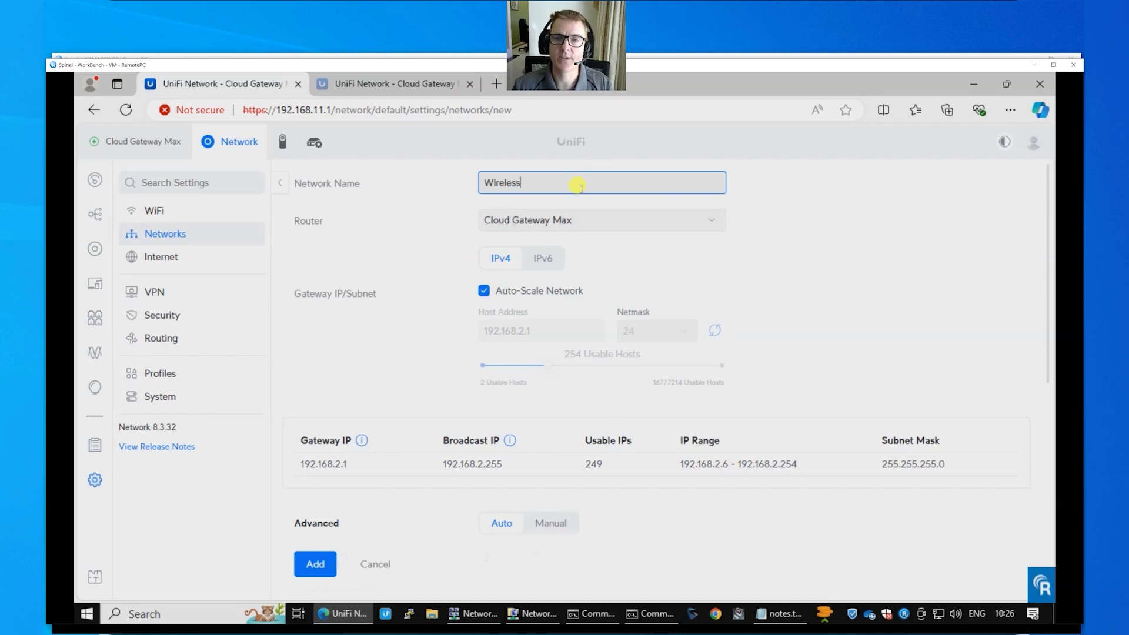
left_click(663, 226)
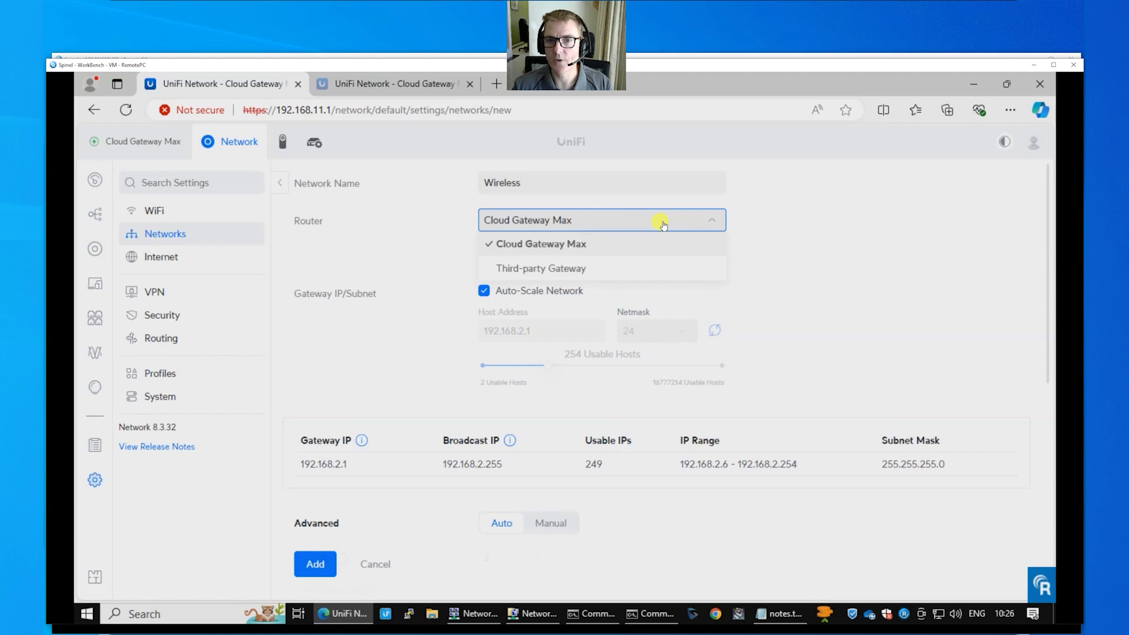
left_click(847, 244)
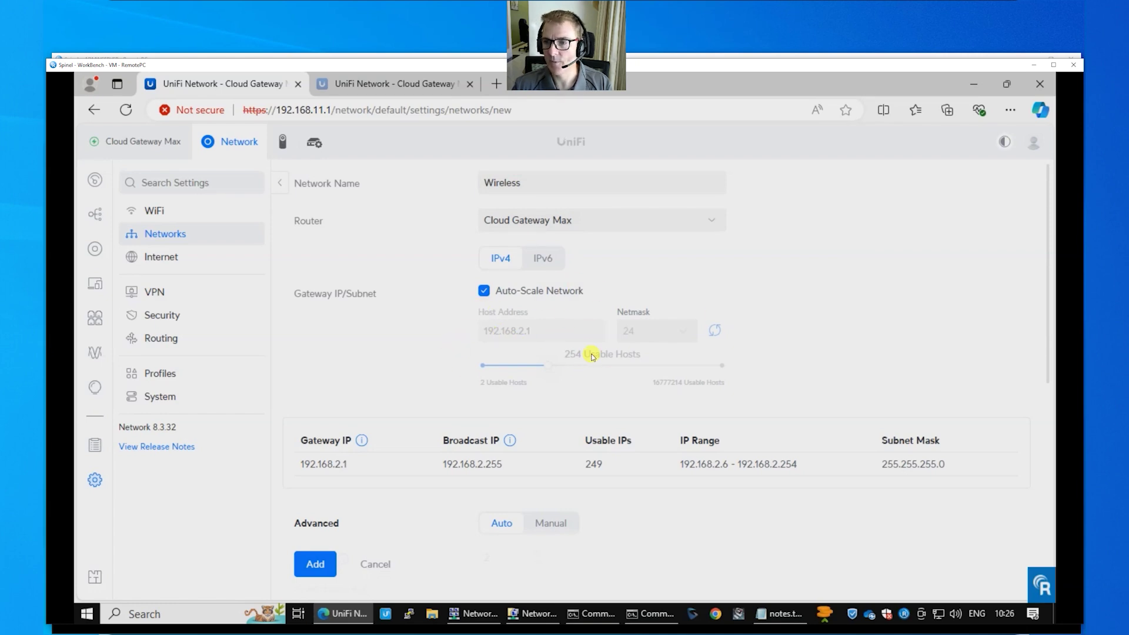
scroll(588, 354, "down", 3)
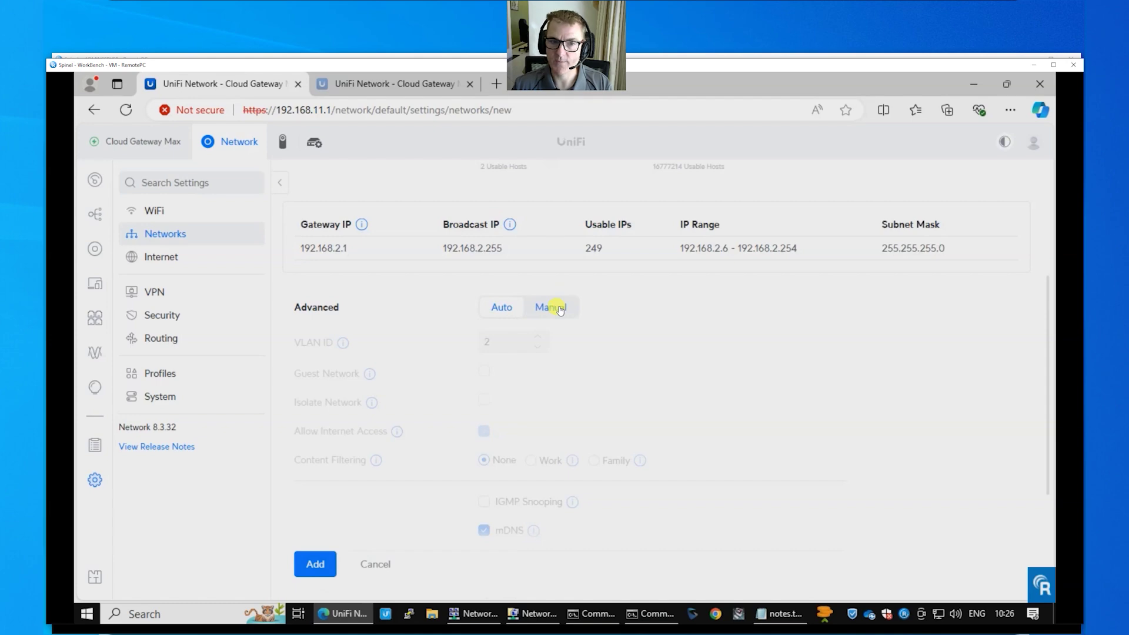
left_click(316, 565)
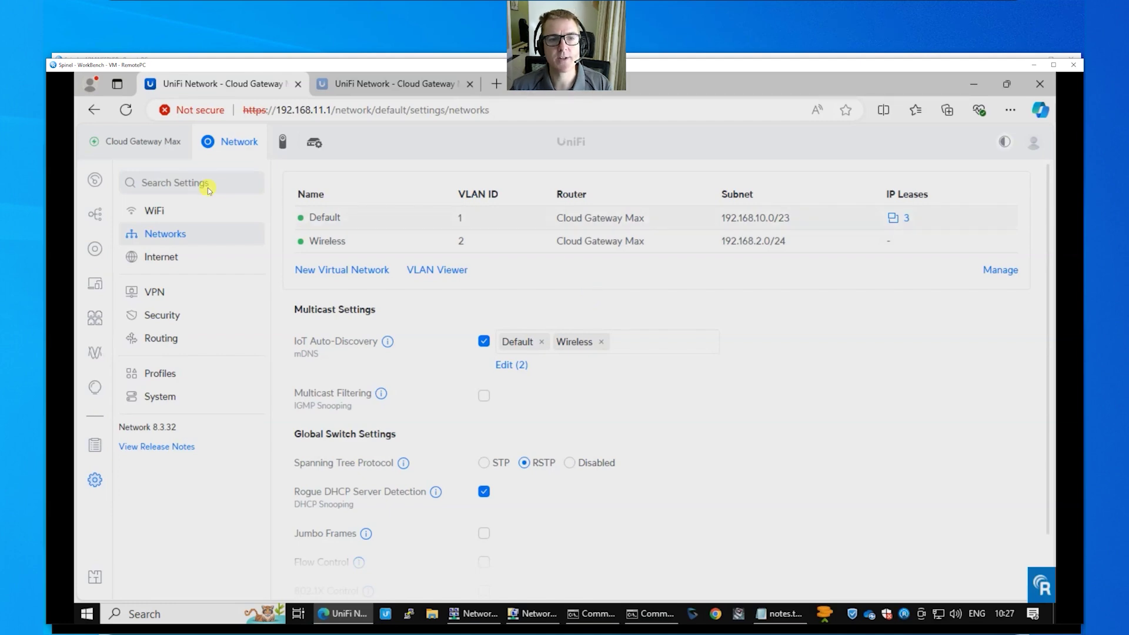
left_click(156, 213)
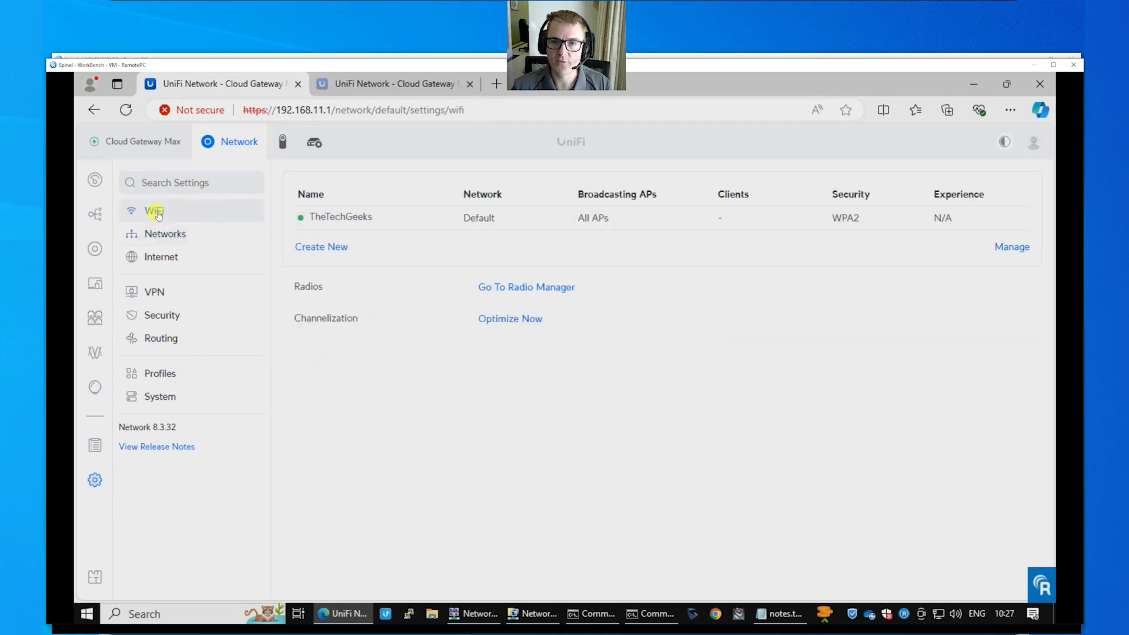
Step: Enable Private Pre-Shared Keys on TheTechGeeks and add a key with a password for the Default network
left_click(348, 220)
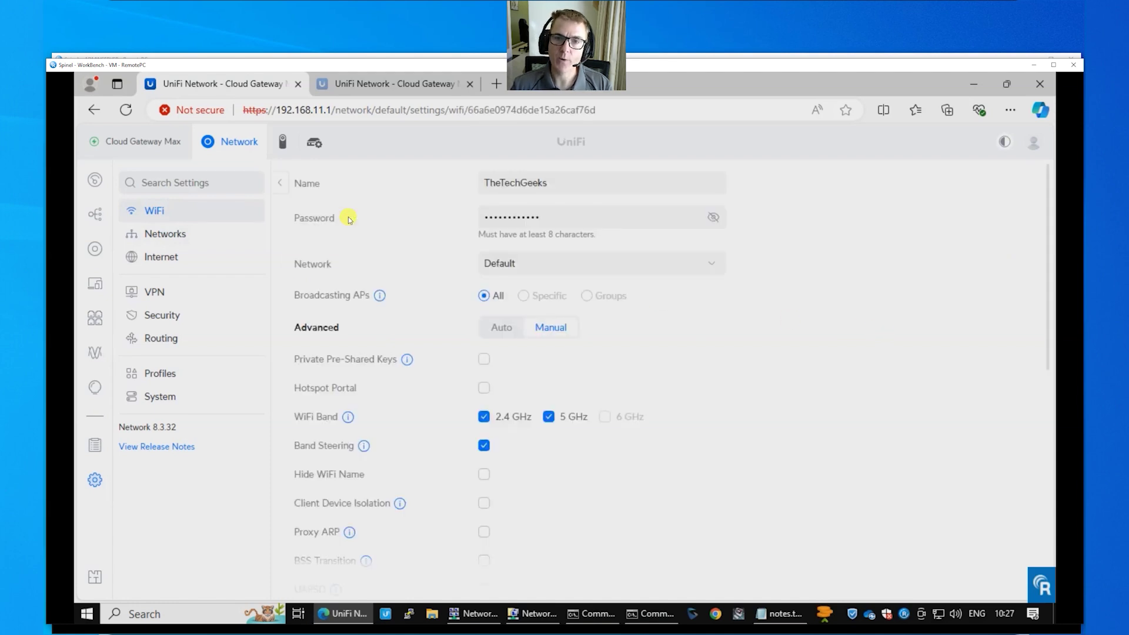
left_click(484, 360)
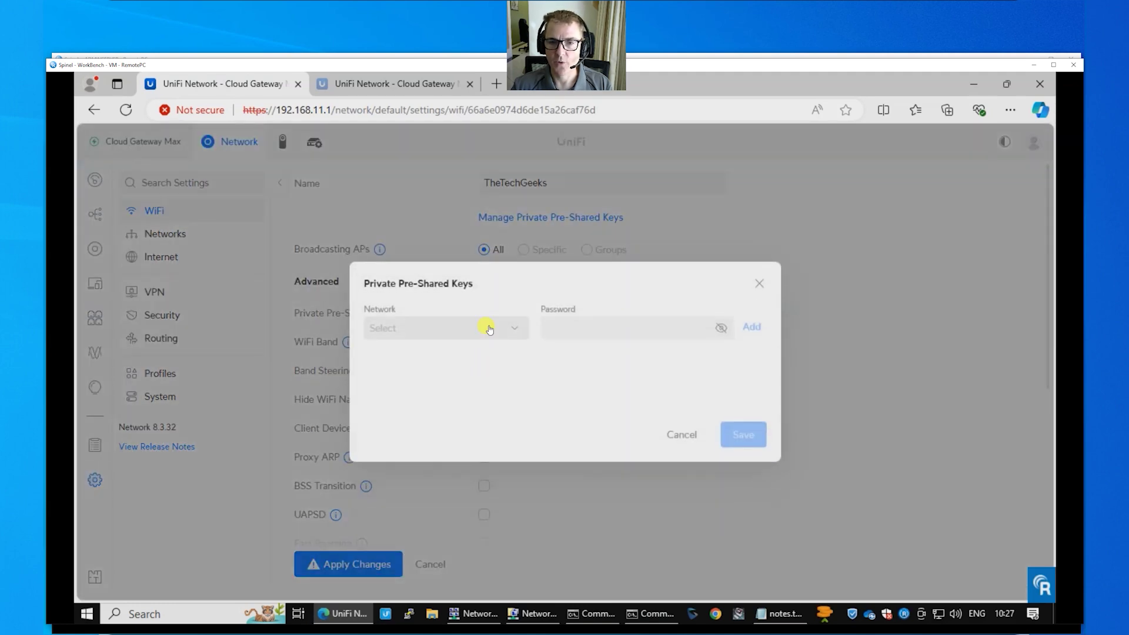
left_click(488, 329)
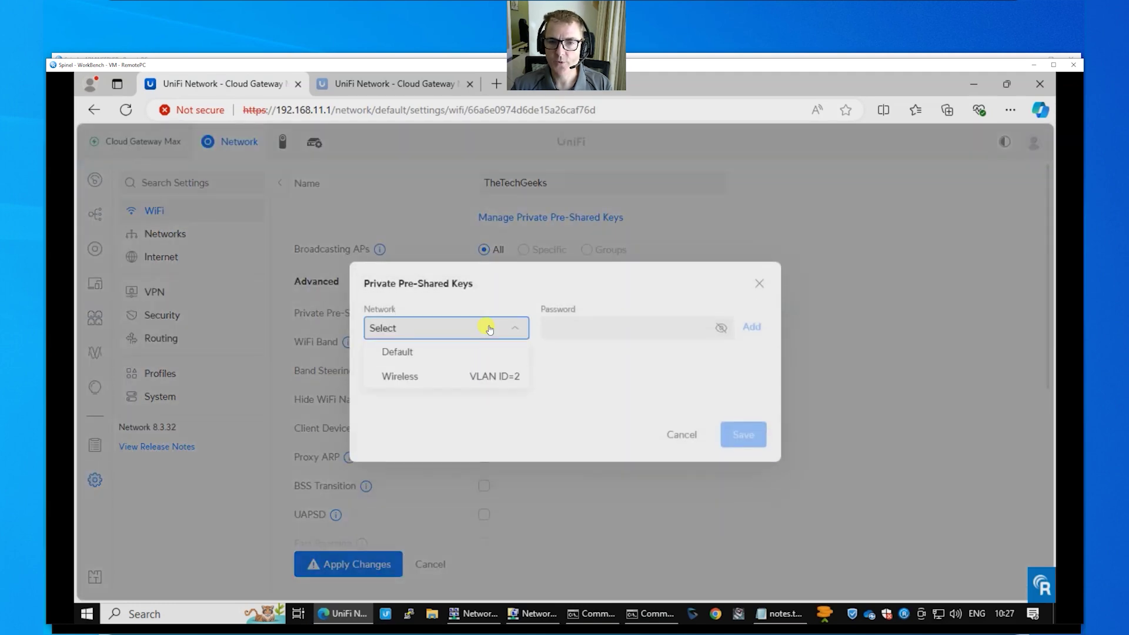
left_click(415, 353)
left_click(555, 329)
type("•••••••")
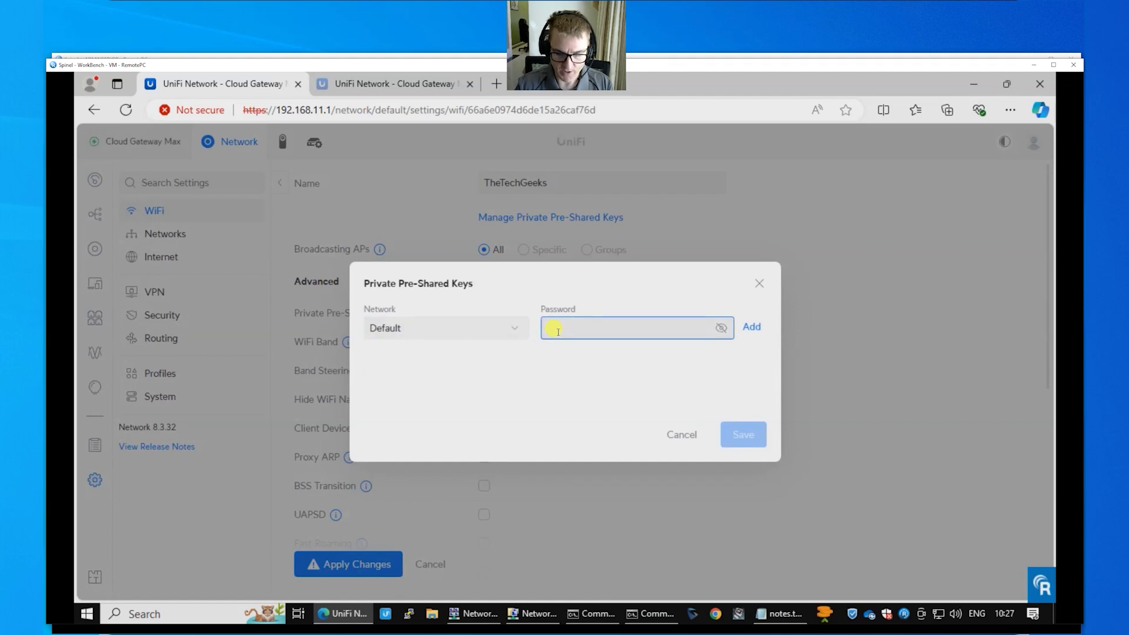
type("•••••")
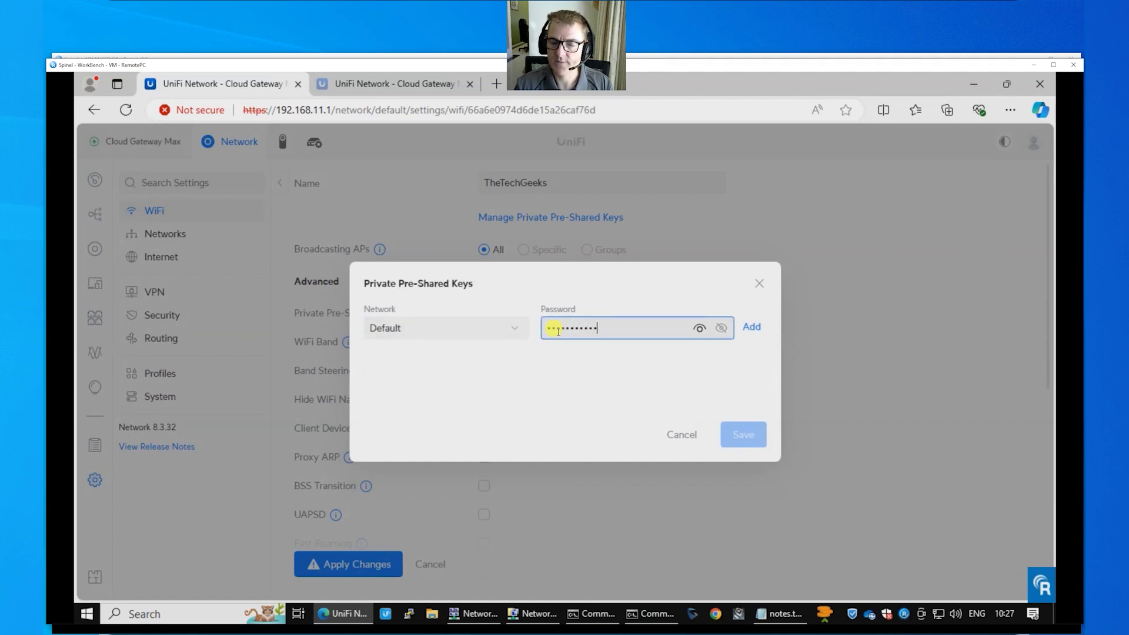
left_click(698, 329)
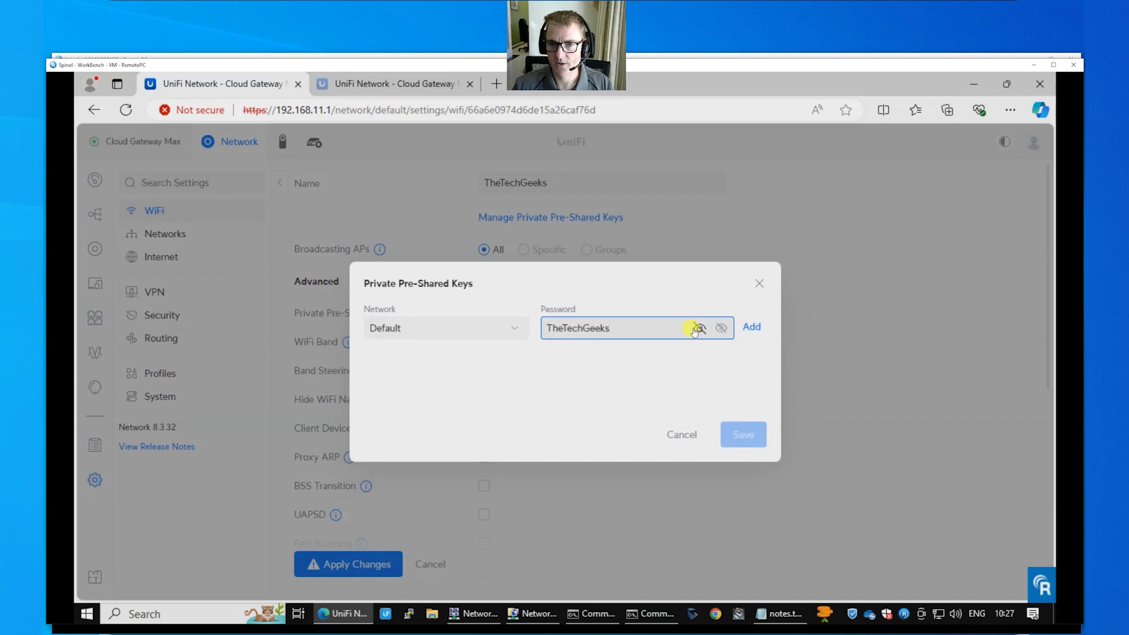
left_click(749, 327)
Step: Add a second private key with a password for the Wireless network and save both keys
left_click(410, 327)
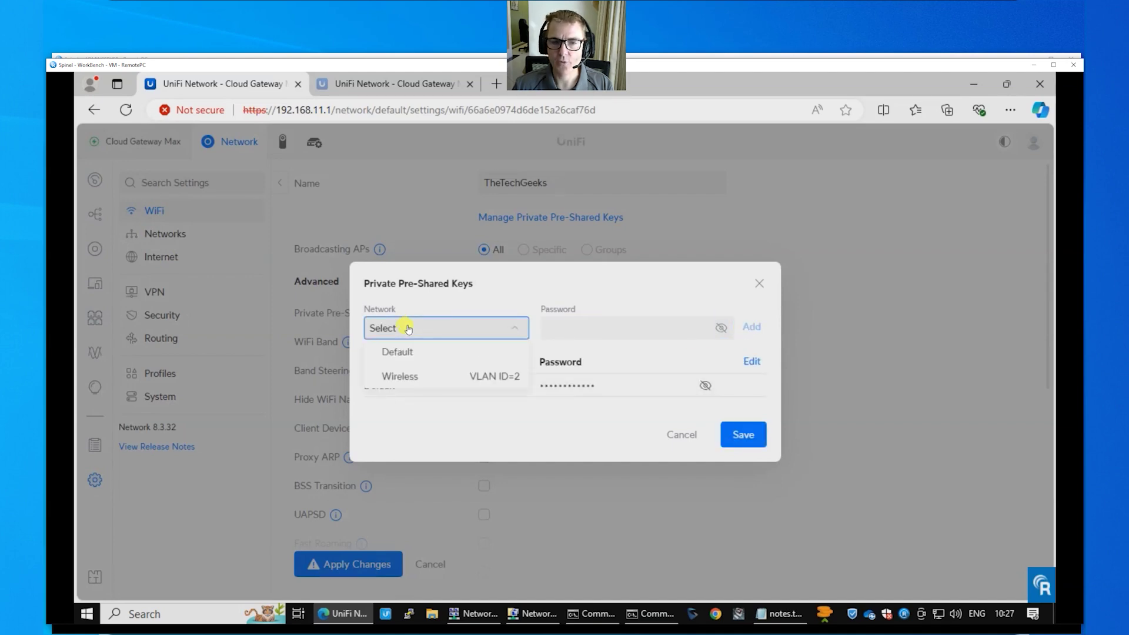
left_click(402, 374)
left_click(586, 328)
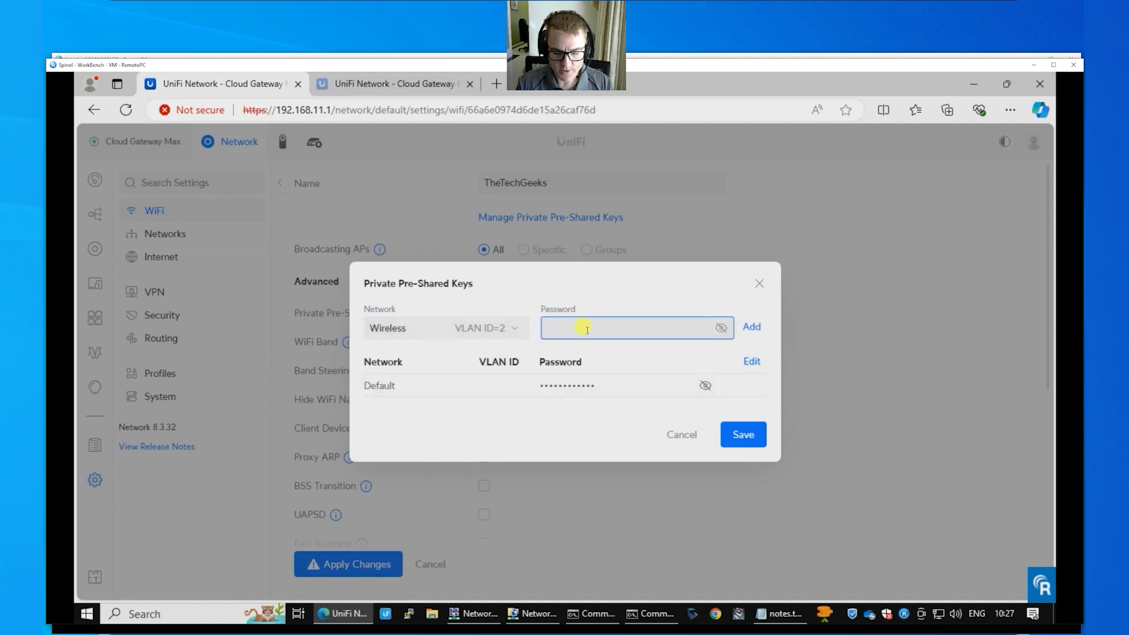
type("•••••••••••••••")
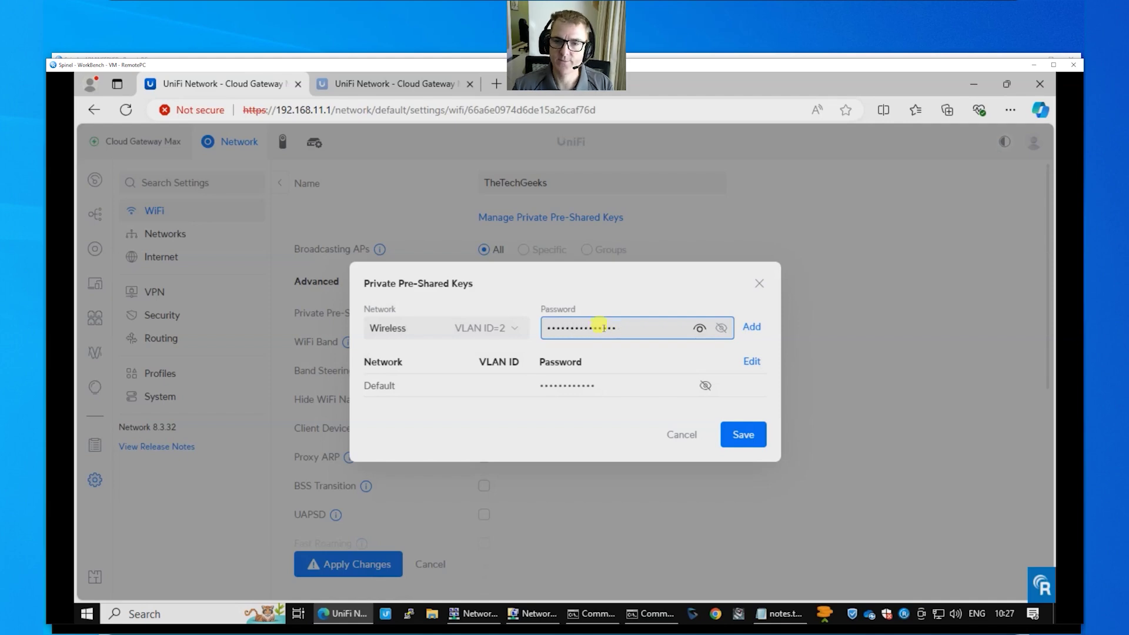
left_click(752, 329)
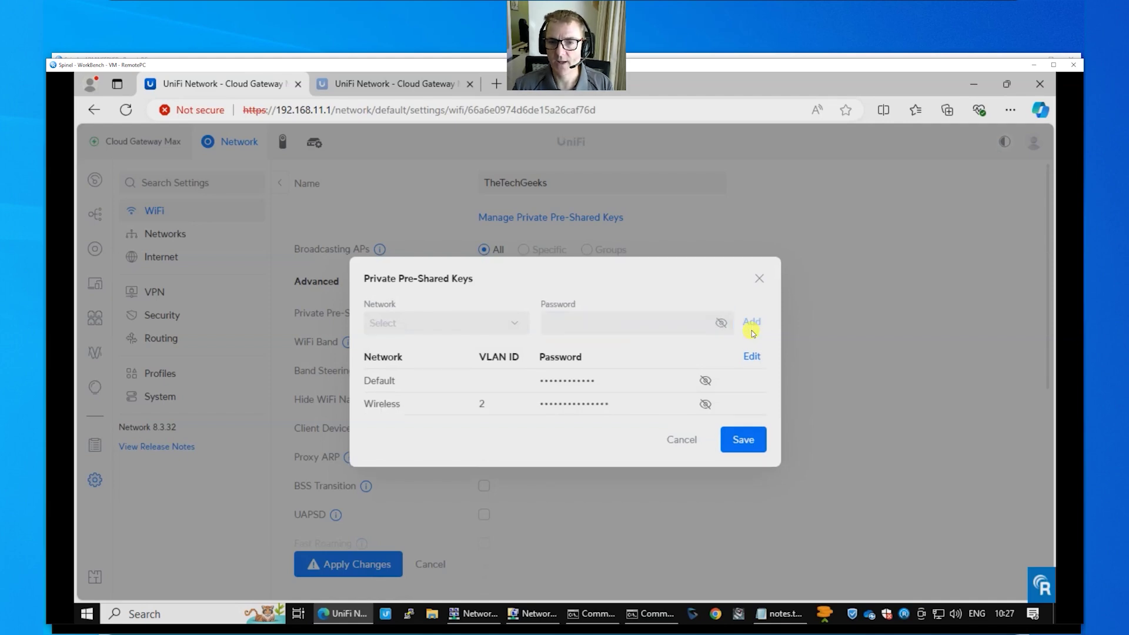
left_click(743, 442)
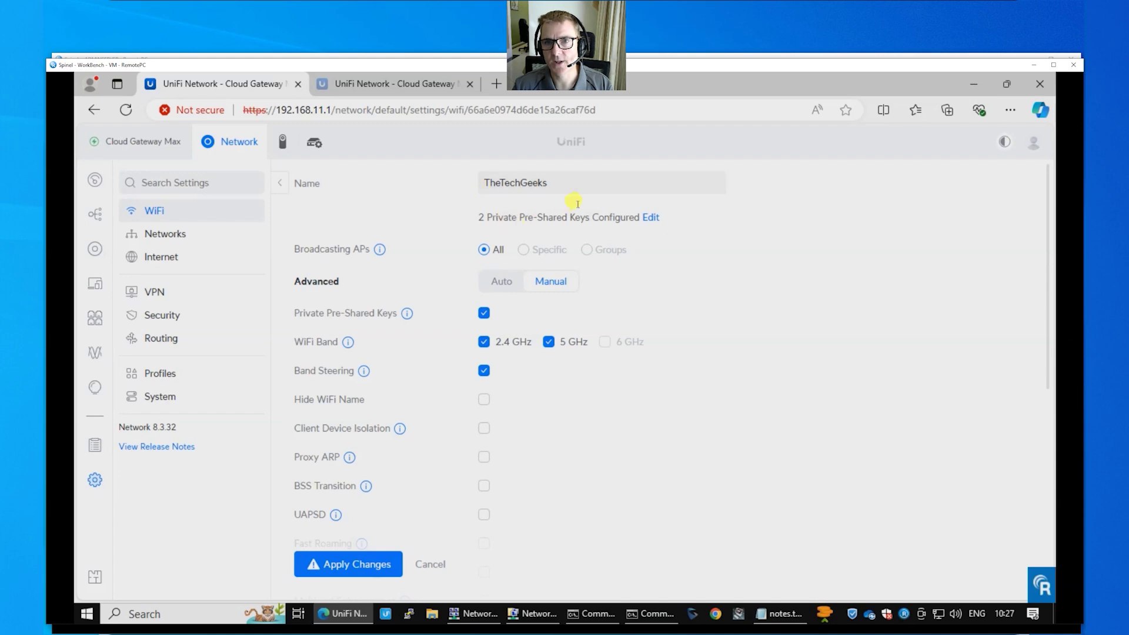
Step: Apply TheTechGeeks key changes, then view Topology and the client devices list
left_click(345, 575)
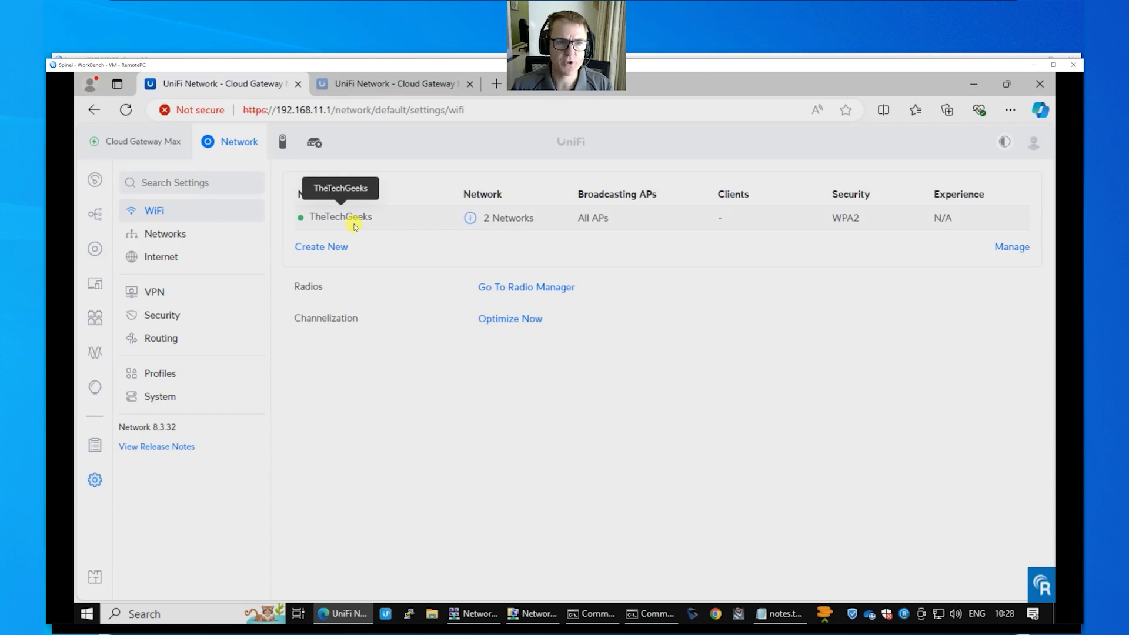
left_click(97, 218)
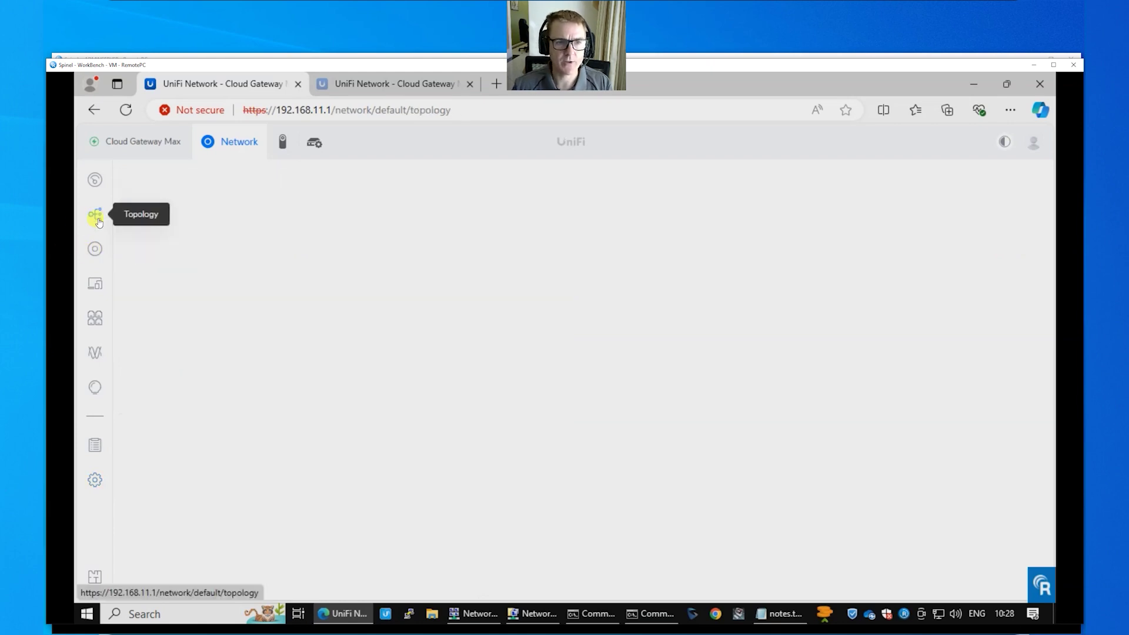
left_click(95, 287)
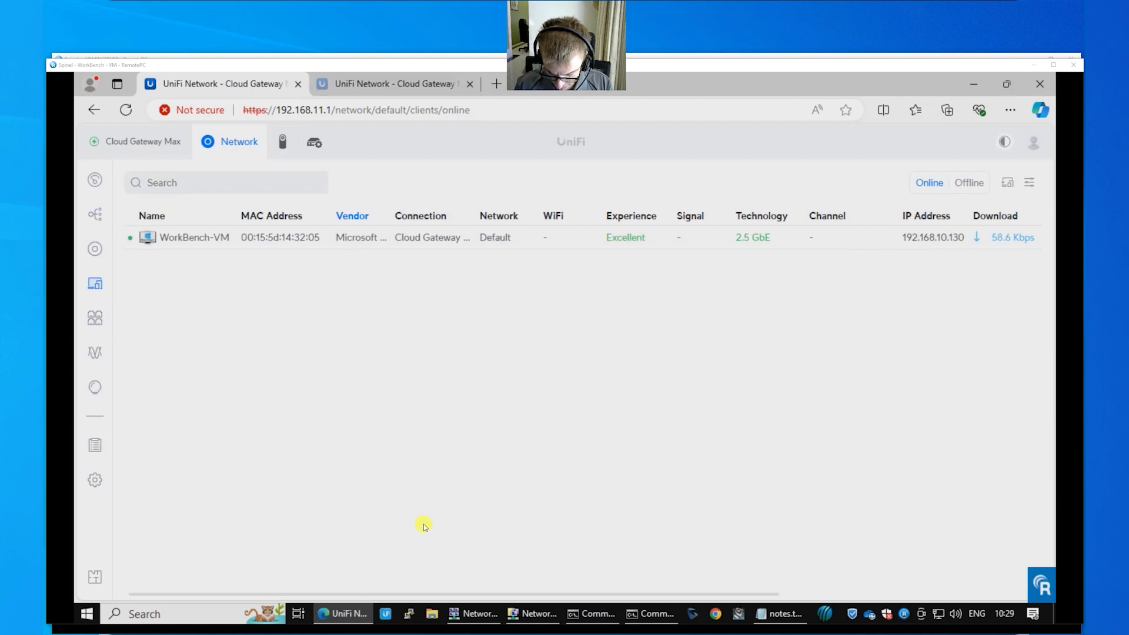
Step: Open TheTechGeeks private pre-shared keys and make them editable, revealing the Wireless key's password
left_click(95, 480)
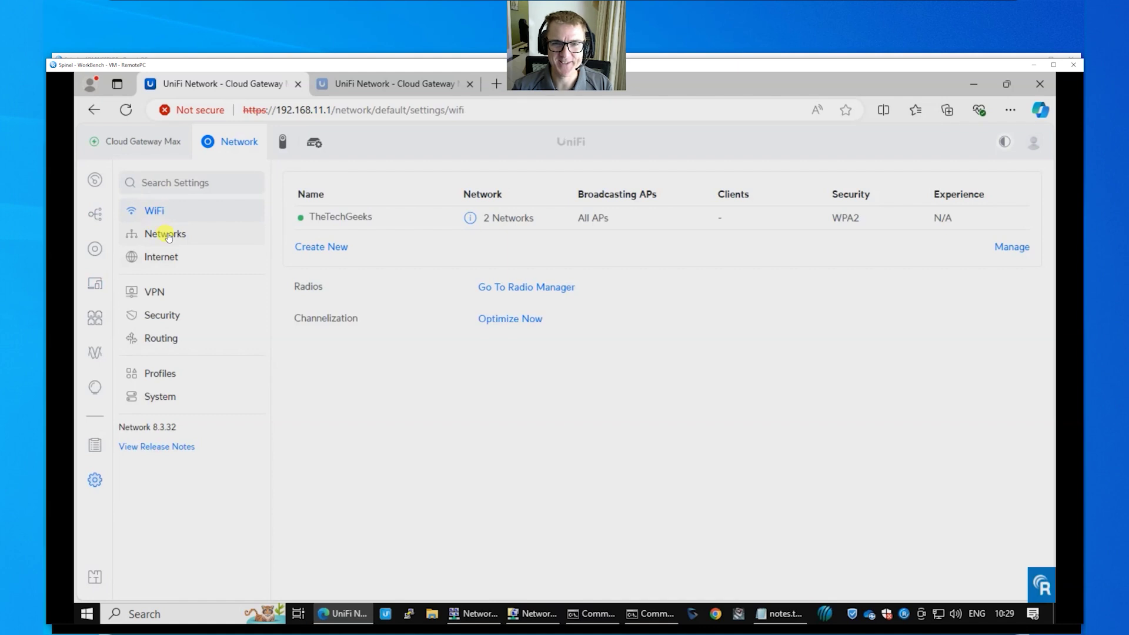
left_click(167, 236)
left_click(170, 216)
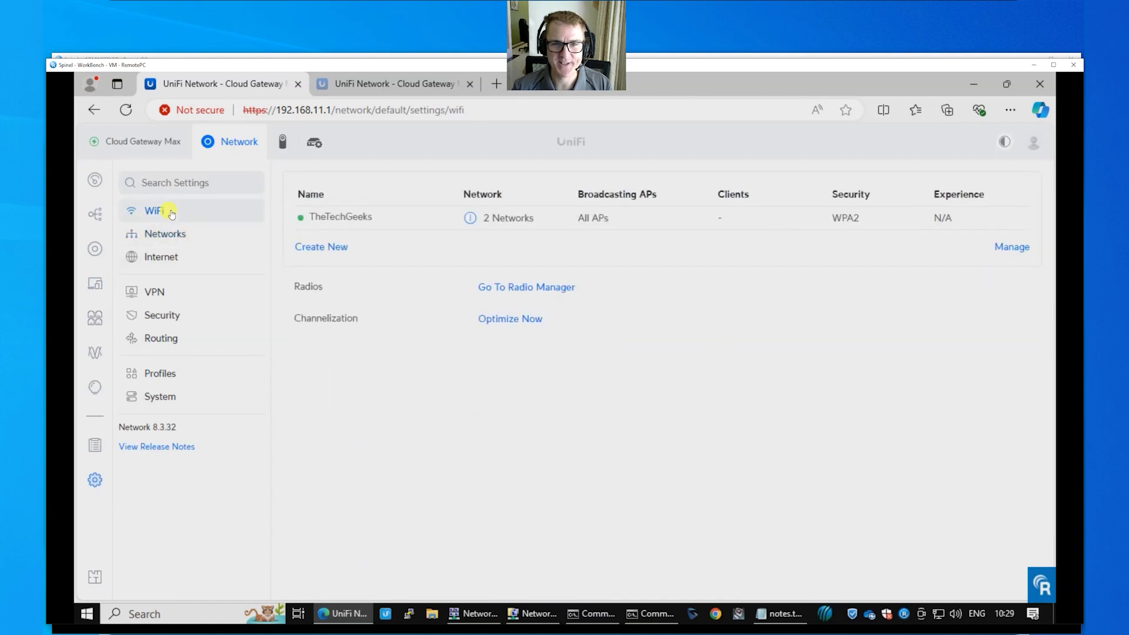
left_click(534, 221)
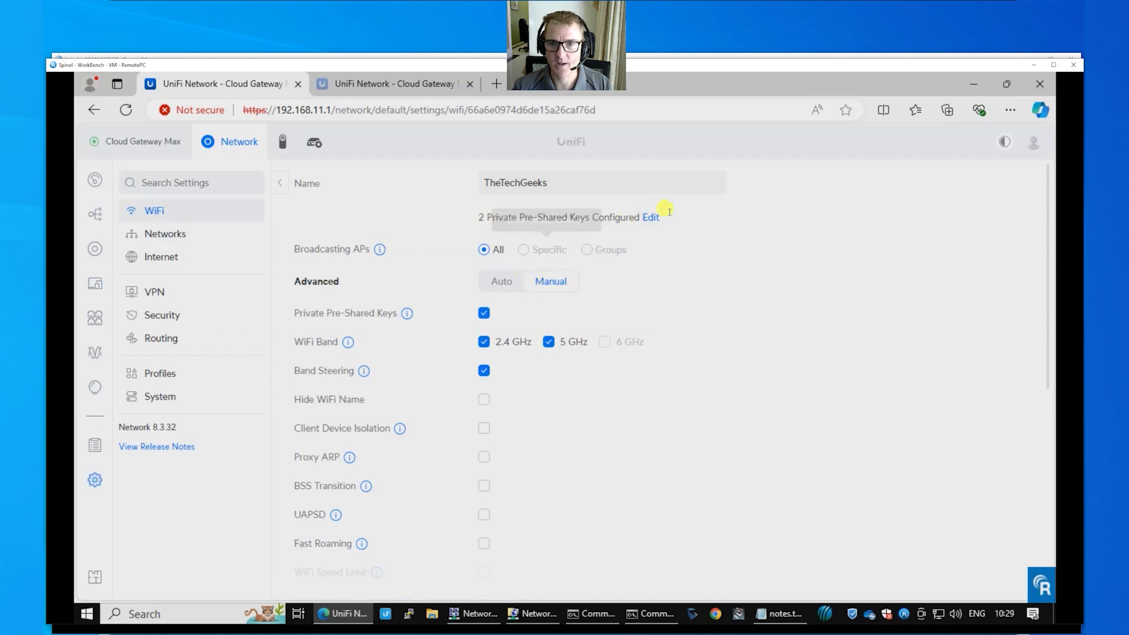
left_click(653, 219)
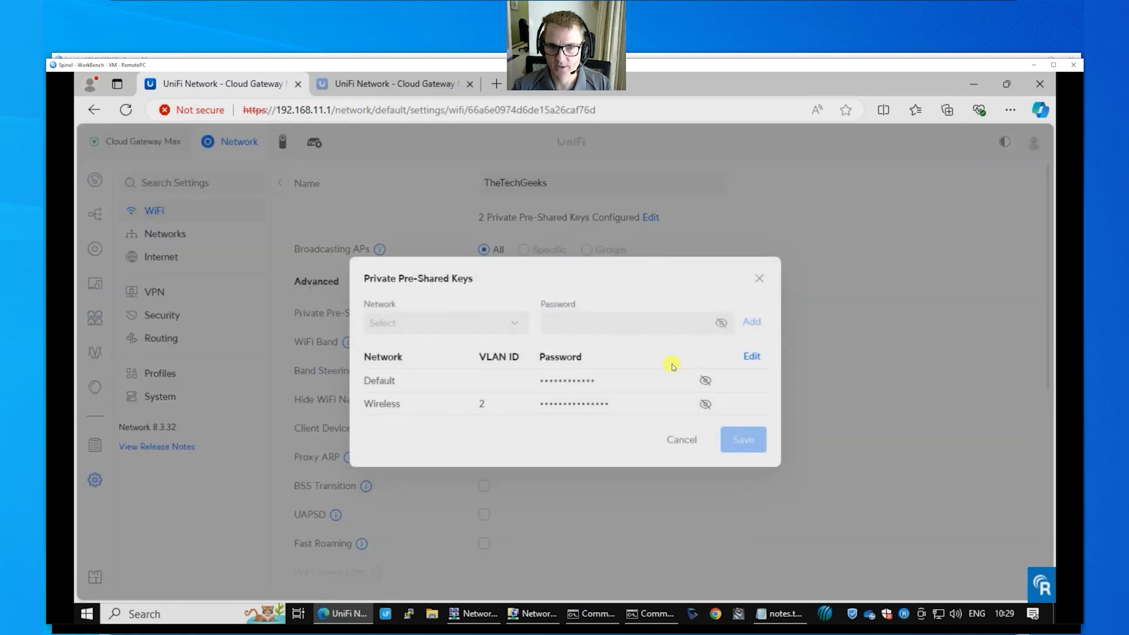
left_click(705, 404)
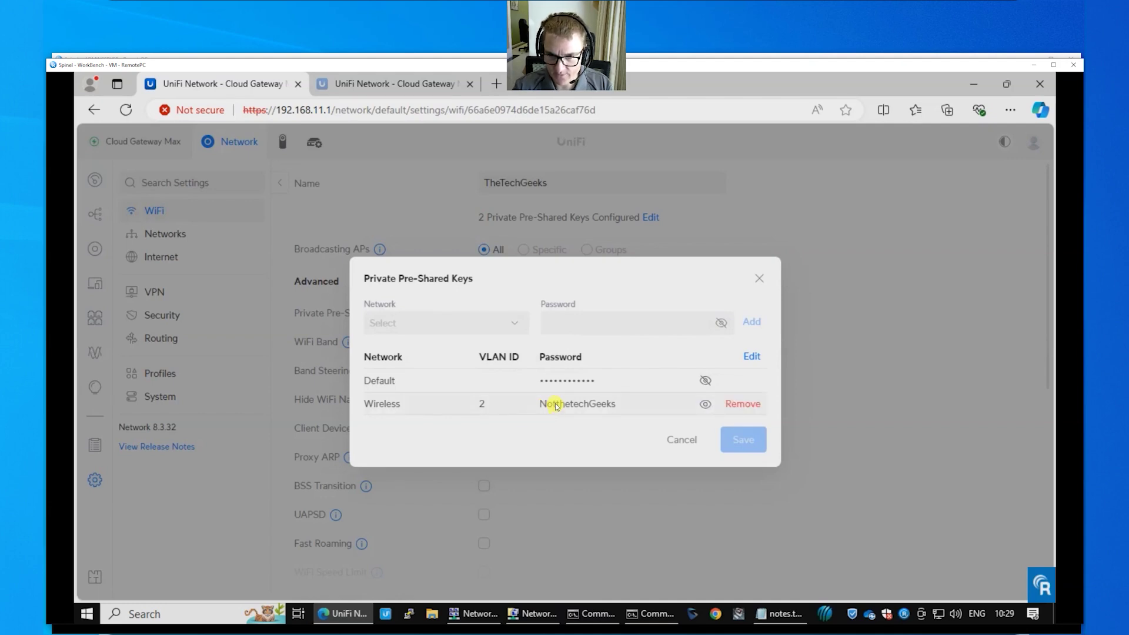
left_click(751, 356)
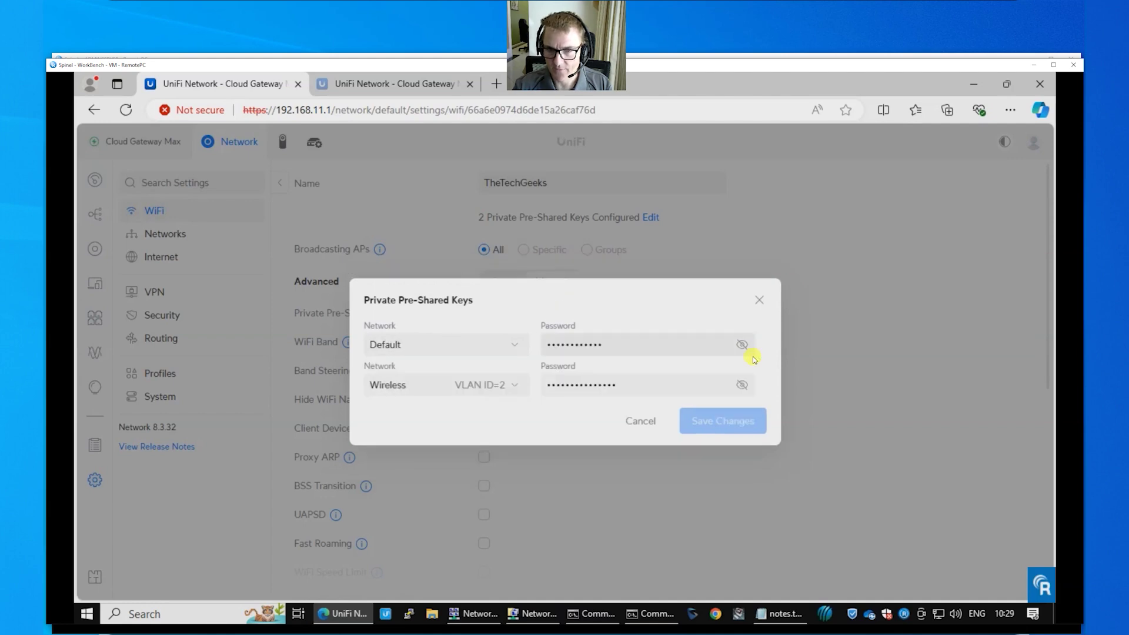
left_click(742, 385)
Step: Capitalise the letters in the Wireless key's password, save the keys, and apply the WiFi changes
left_click(564, 386)
key("Delete")
key("Right")
key("Left")
key("Left")
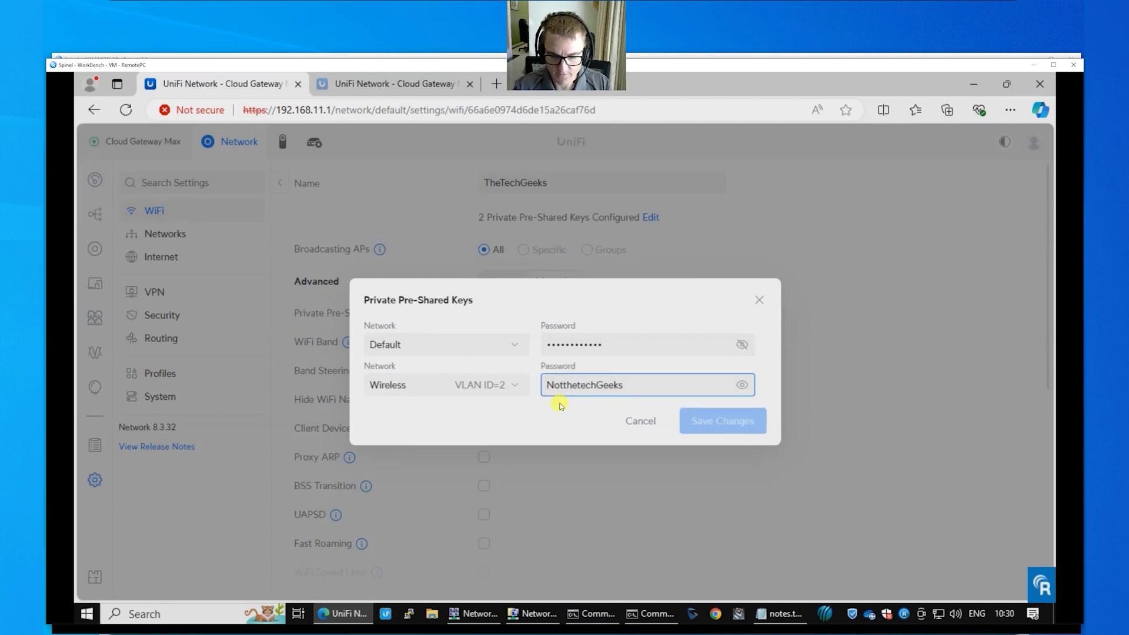
key("Delete")
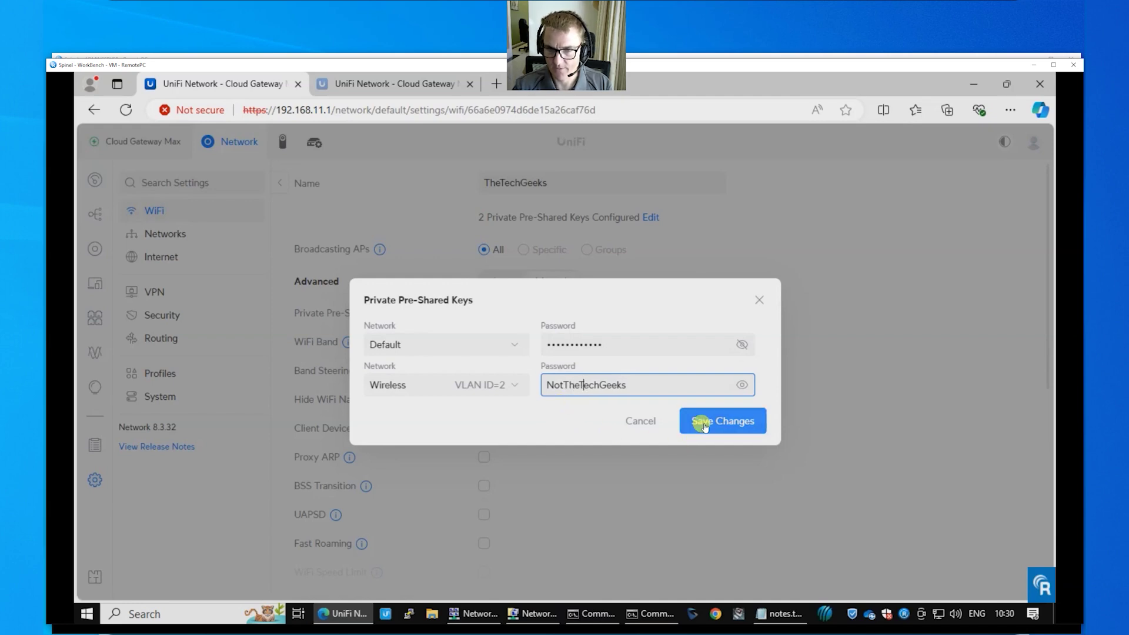
left_click(705, 425)
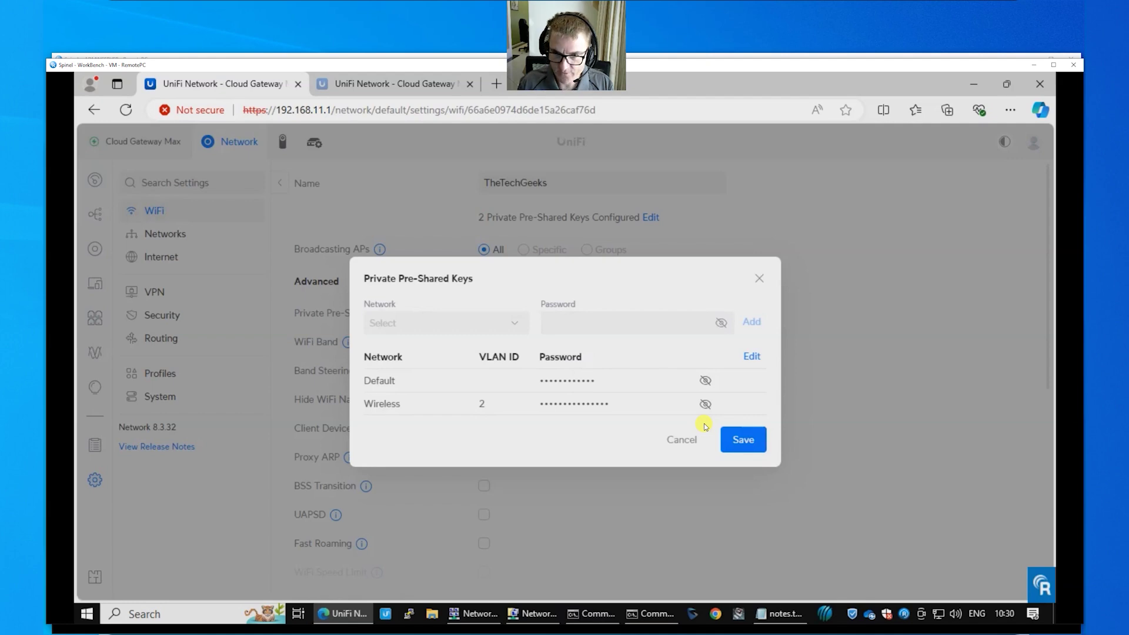
left_click(736, 441)
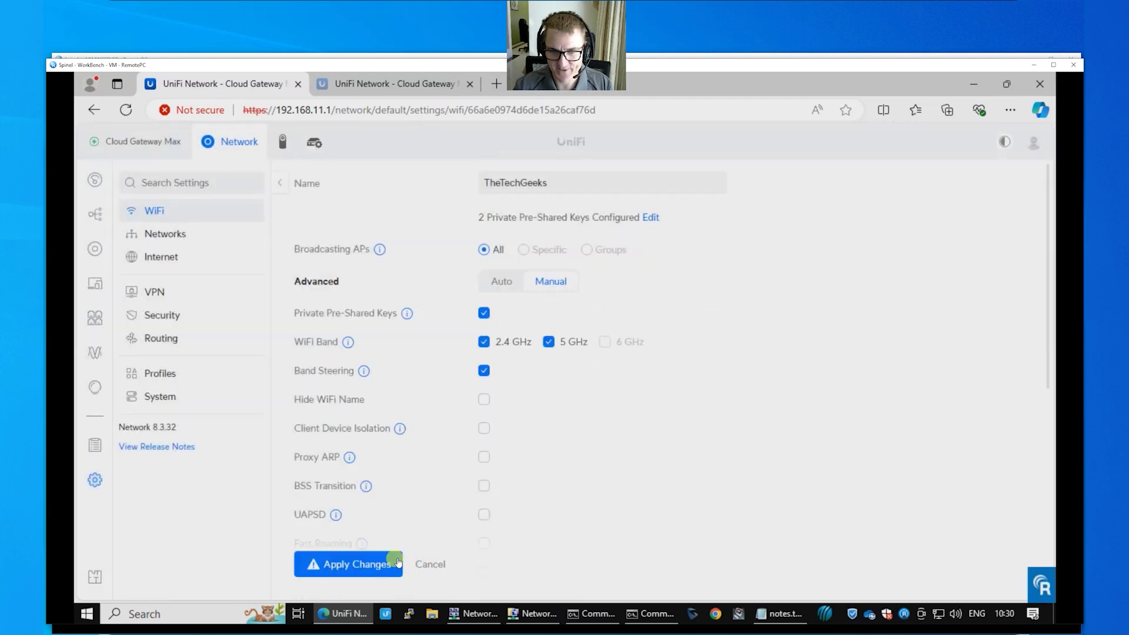
left_click(368, 564)
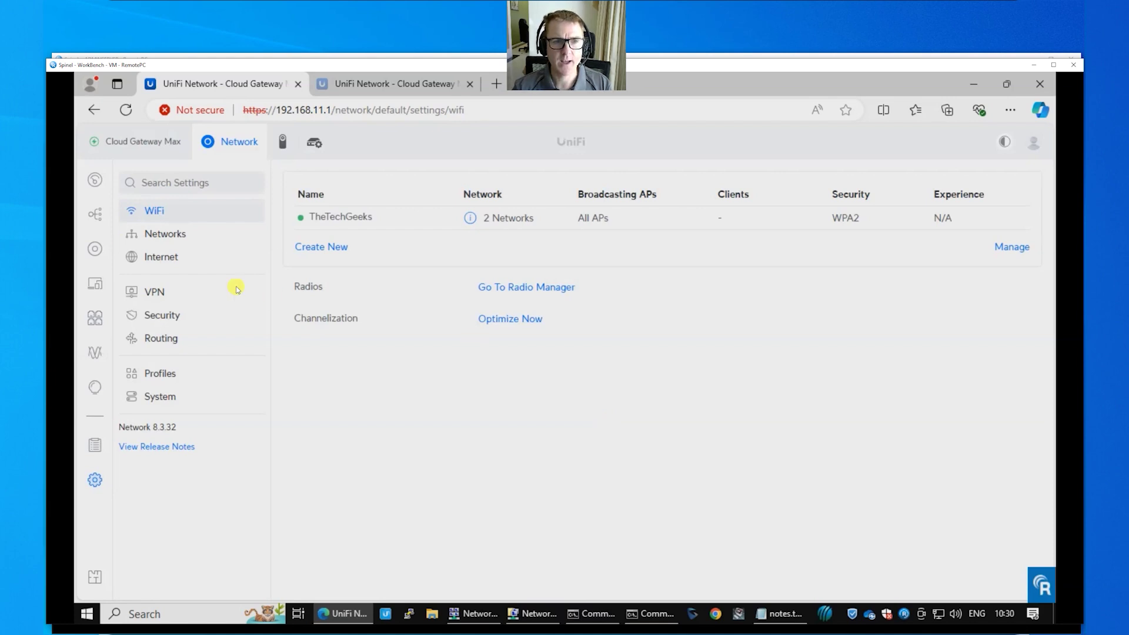
Step: Open the client devices list to see the Apple iPhone 13 connected on Default
left_click(96, 283)
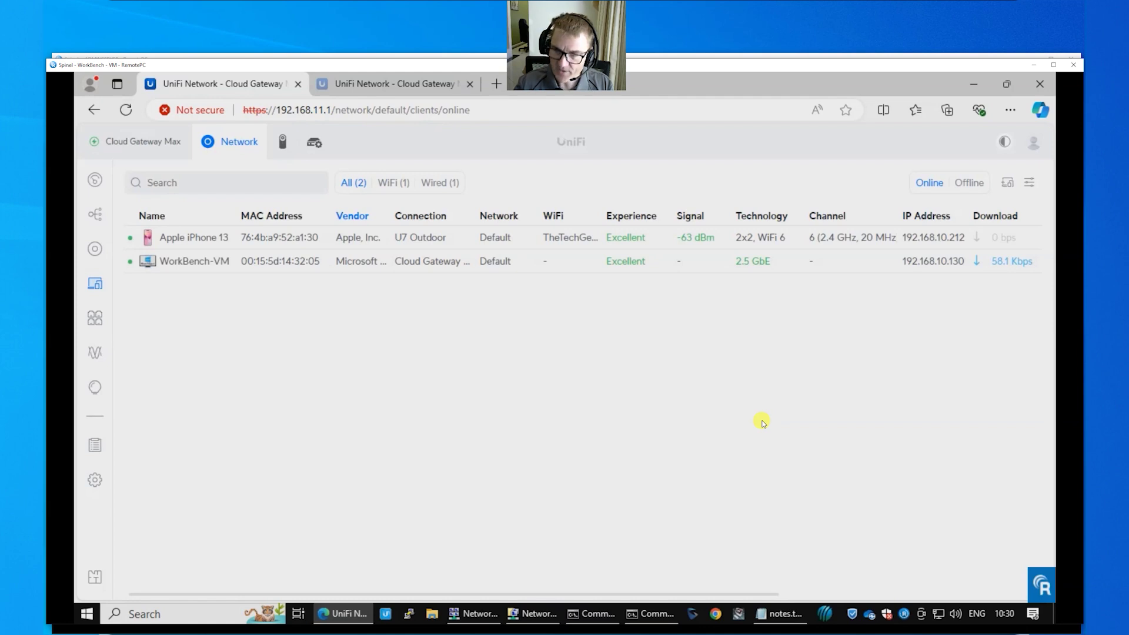
Step: Review the Apple iPhone 13 details and settings tab, close the panel, and reload the Clients page
left_click(125, 110)
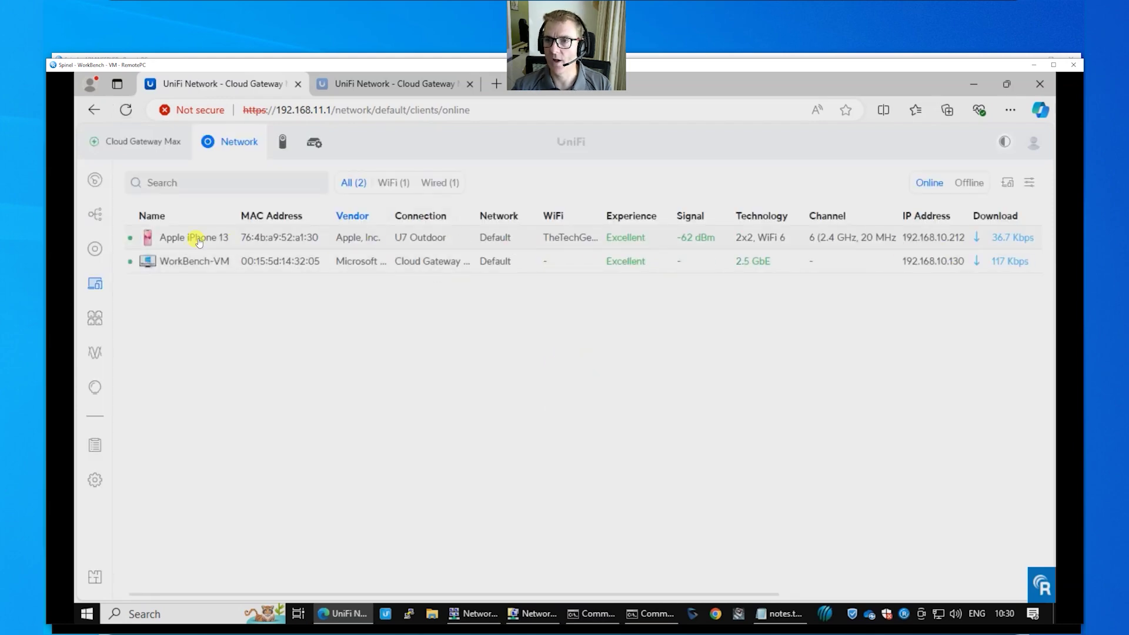
left_click(198, 241)
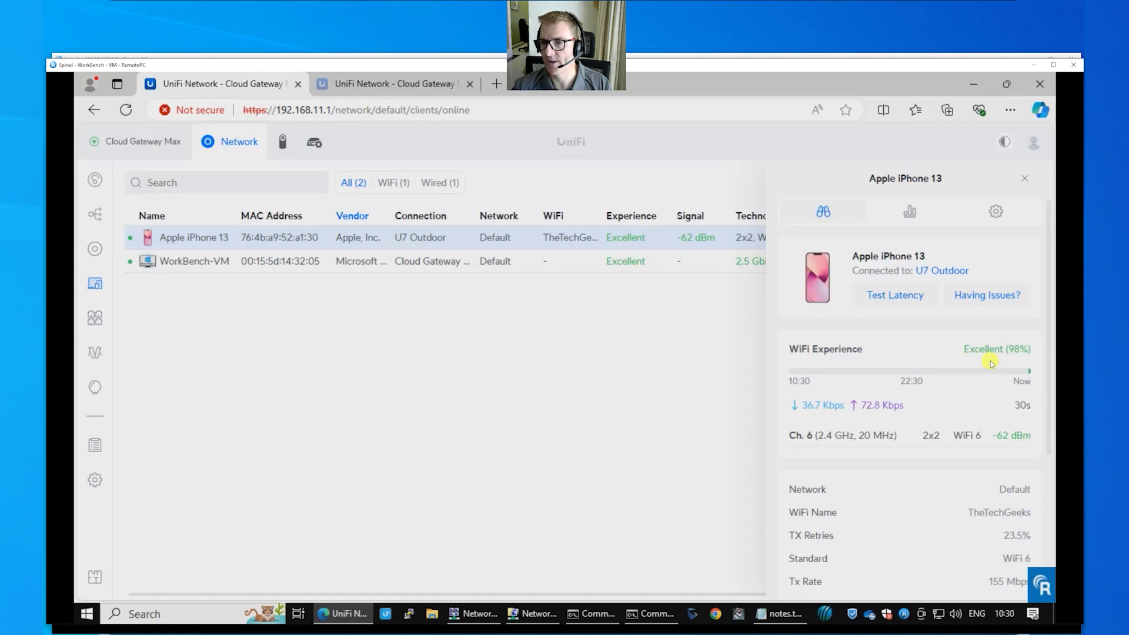
scroll(993, 363, "down", 4)
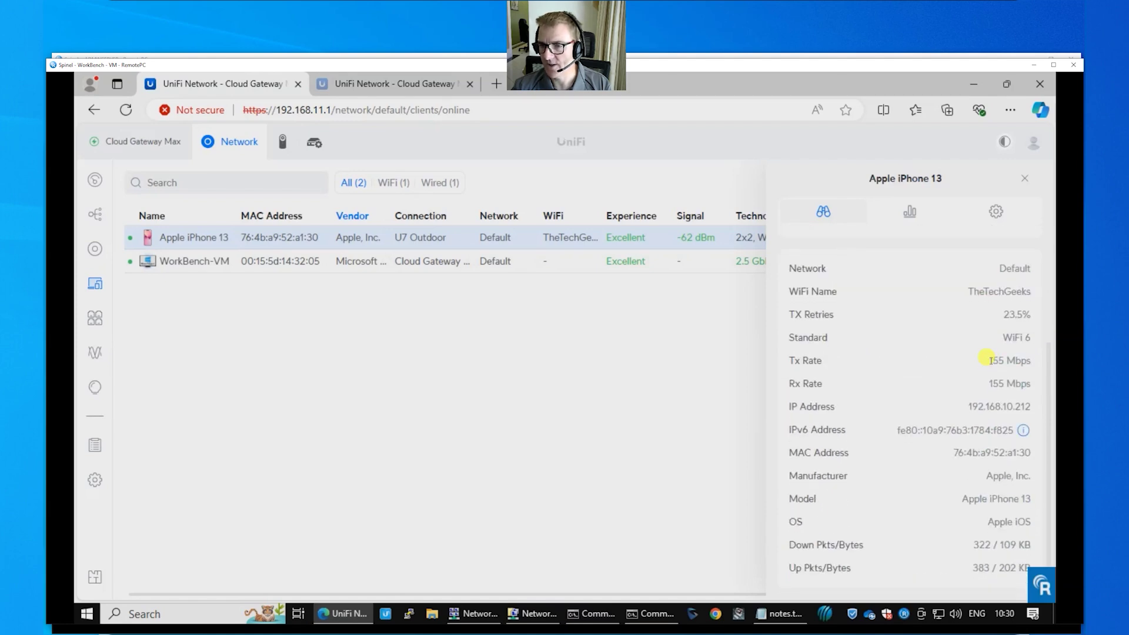
scroll(989, 360, "up", 4)
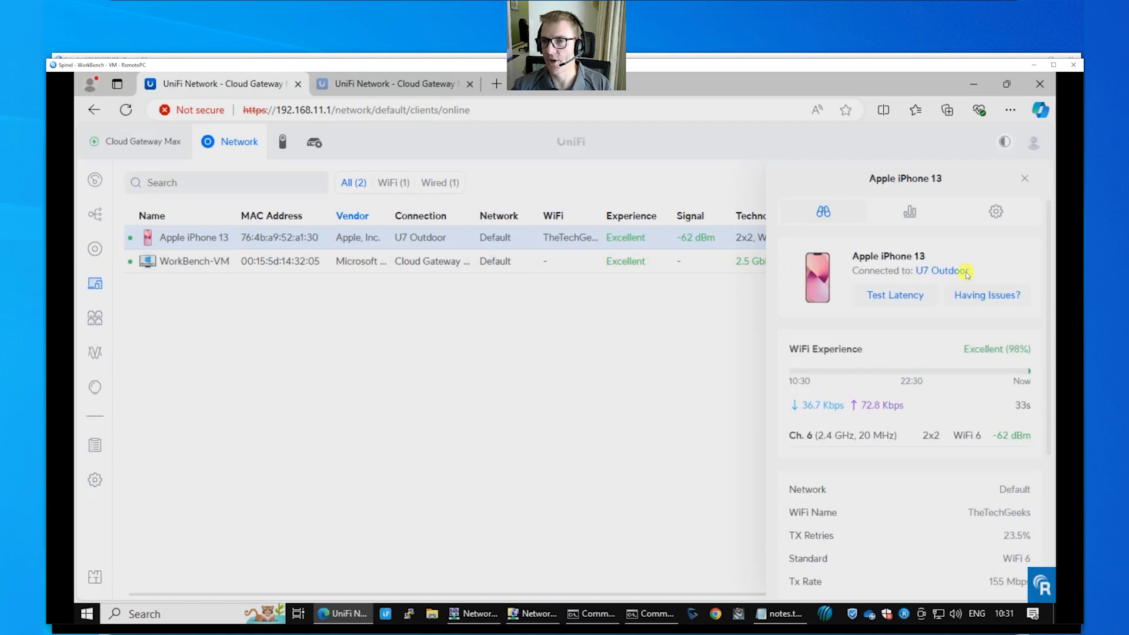
left_click(997, 211)
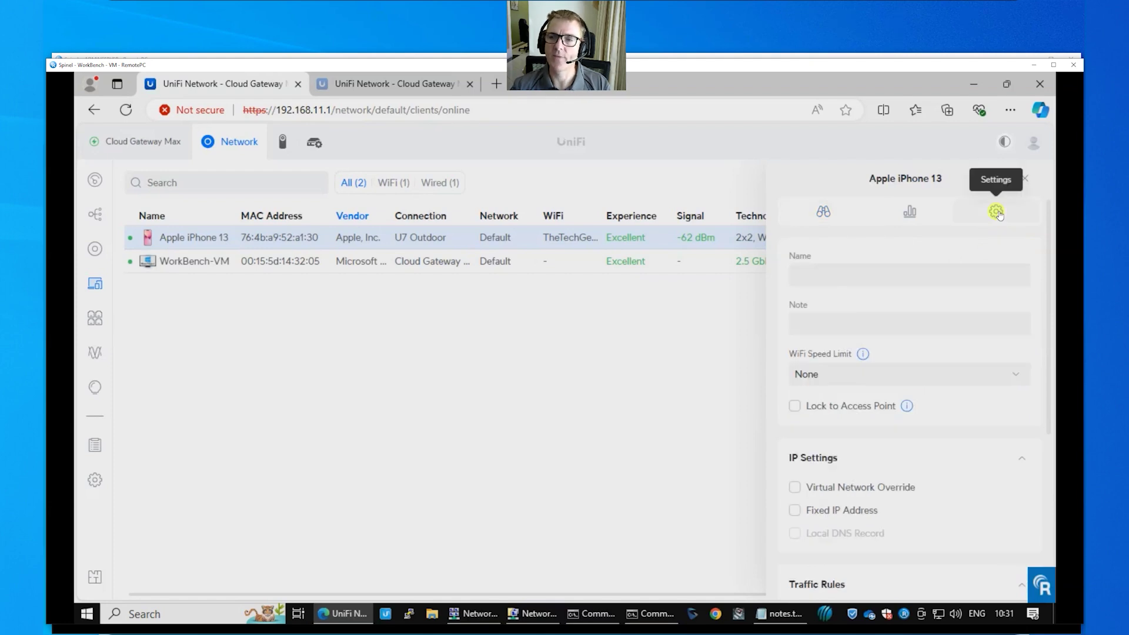
left_click(1025, 178)
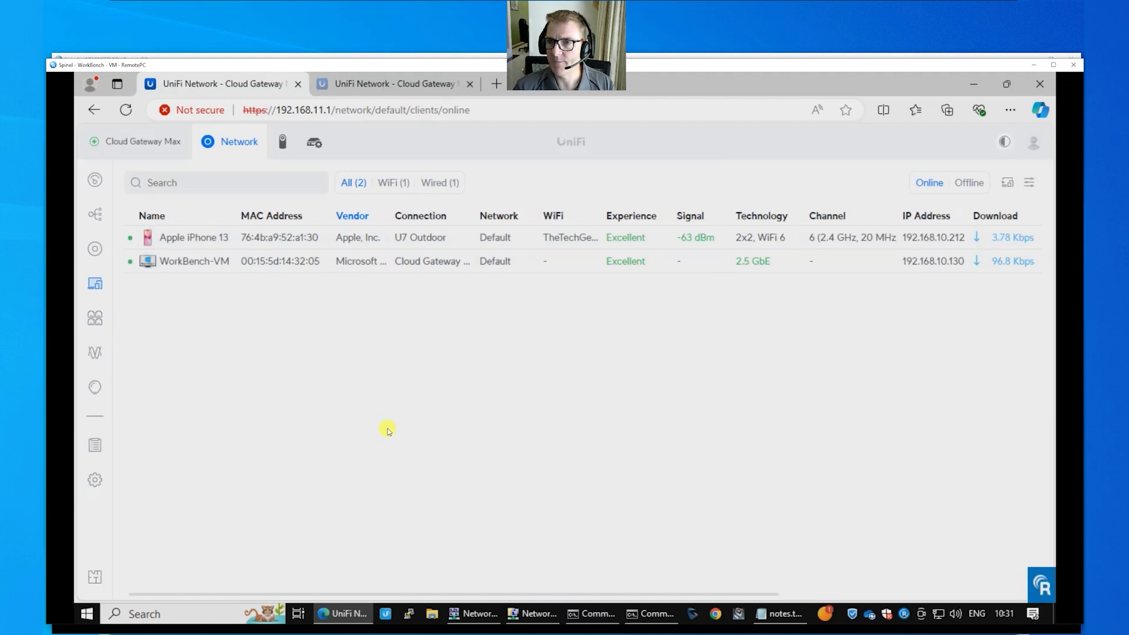
left_click(127, 110)
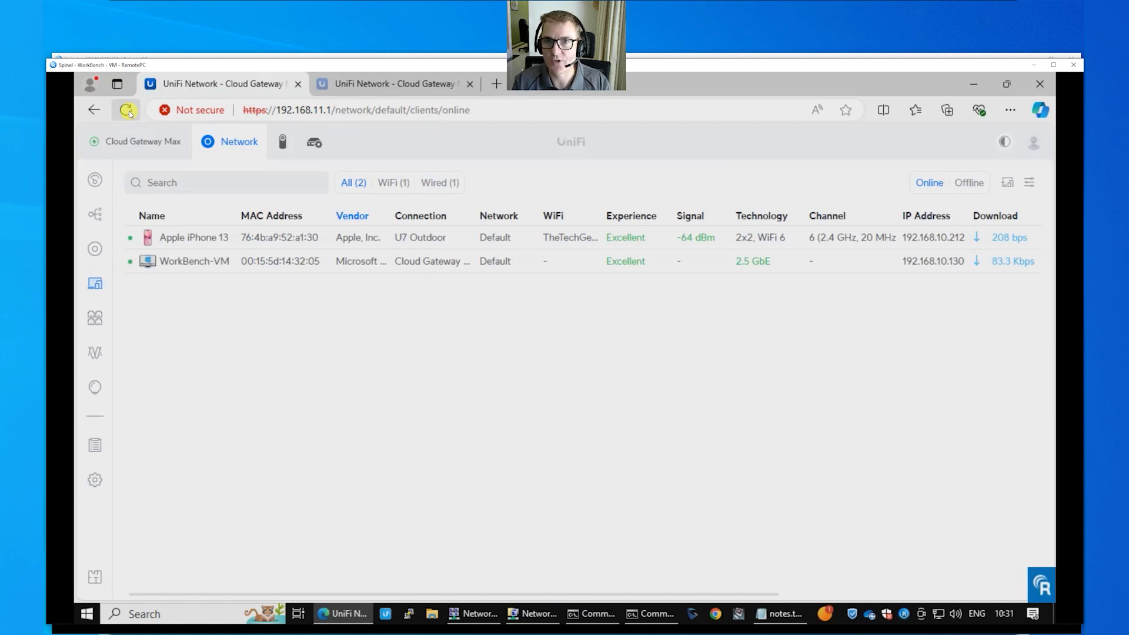
Step: Start a new profile under Settings > Profiles > WiFi Speed Limit
left_click(95, 481)
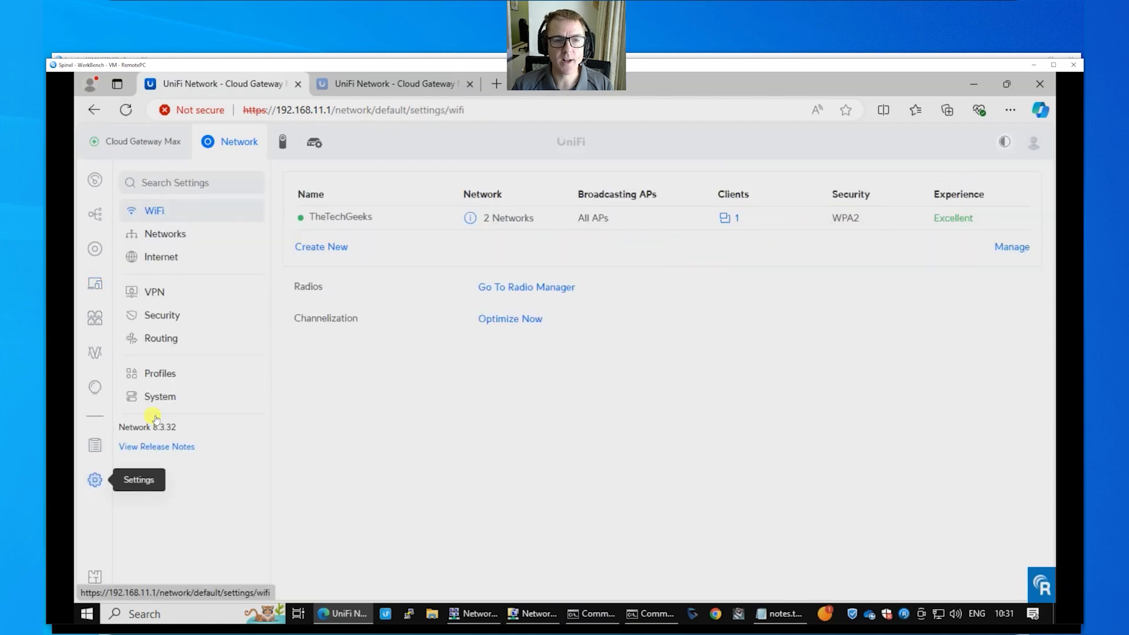
left_click(170, 376)
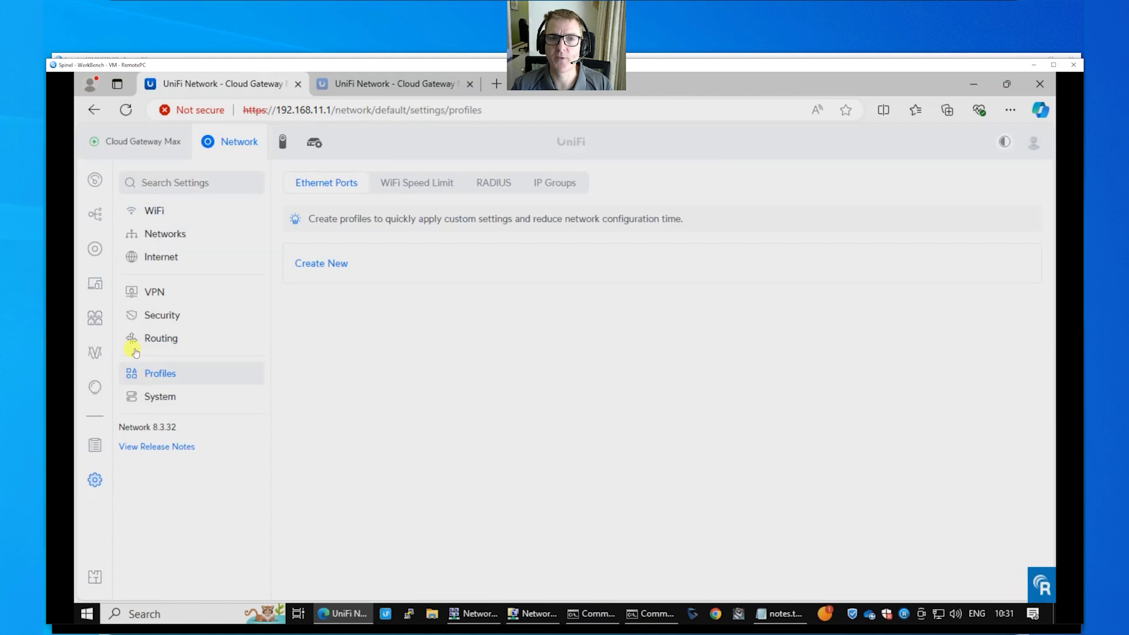
left_click(429, 184)
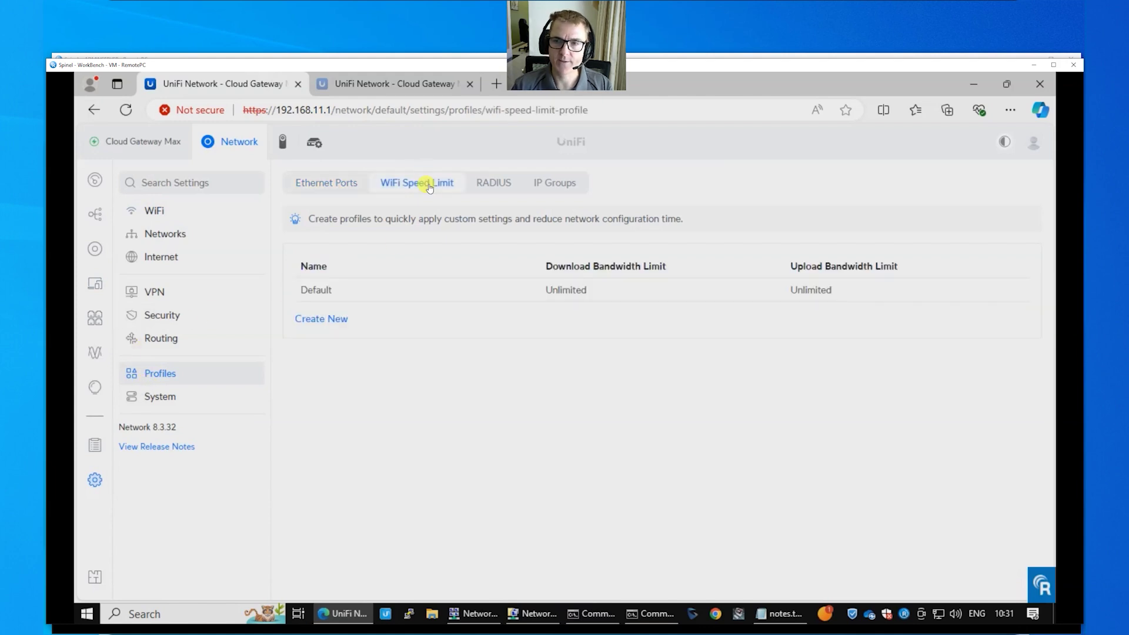
left_click(326, 319)
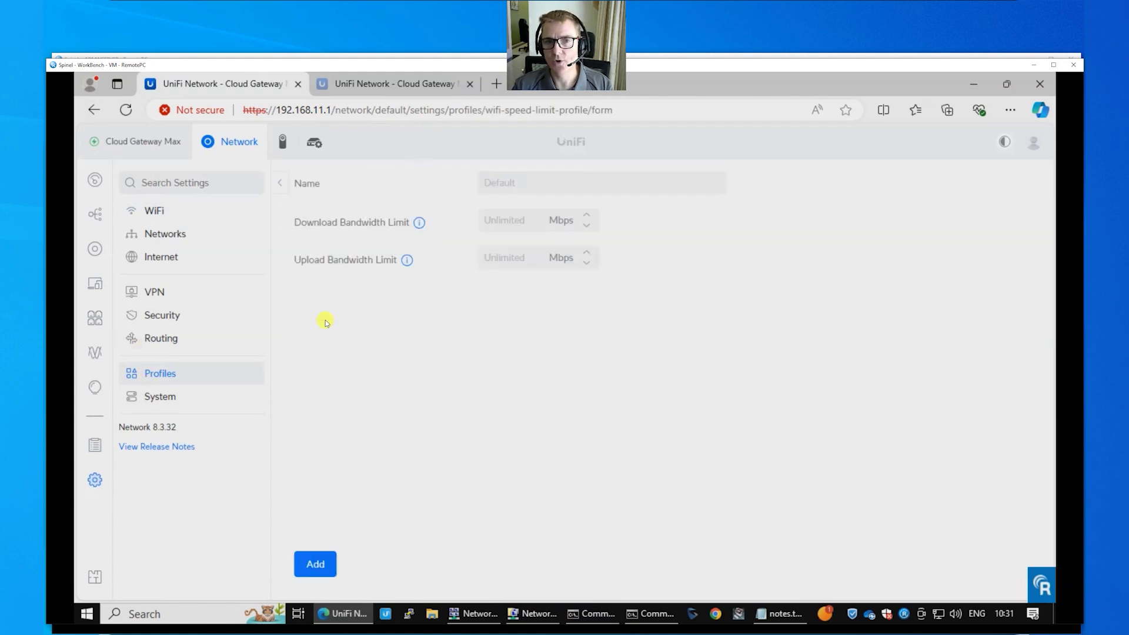
Step: Name the speed limit profile 10mbs with 10 Mbps download and upload, and add it
left_click(510, 182)
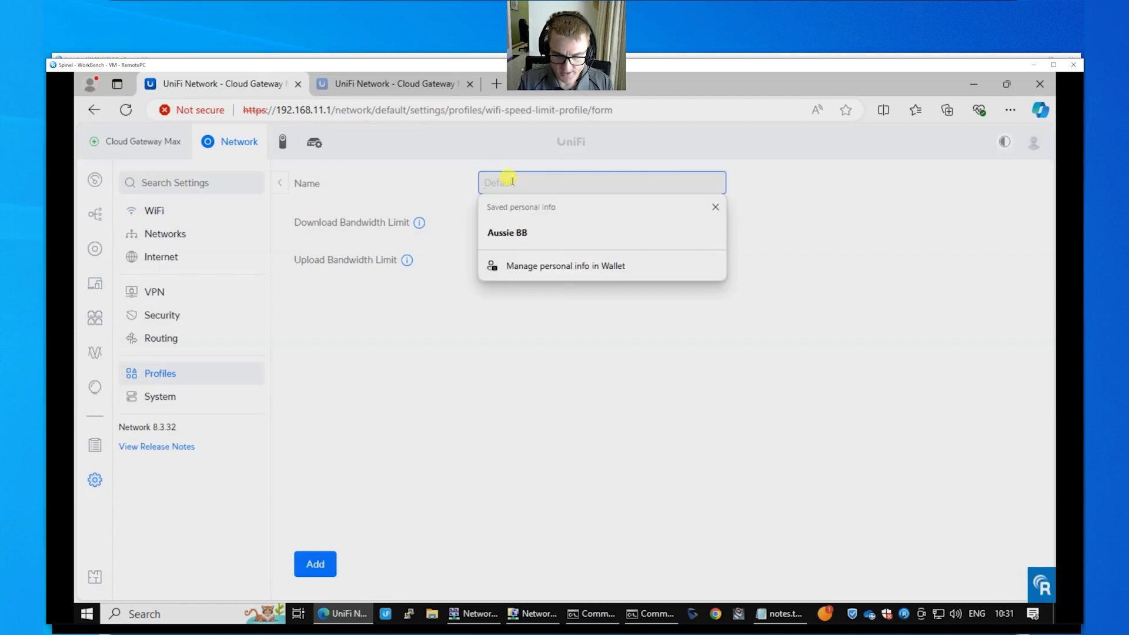
type("1")
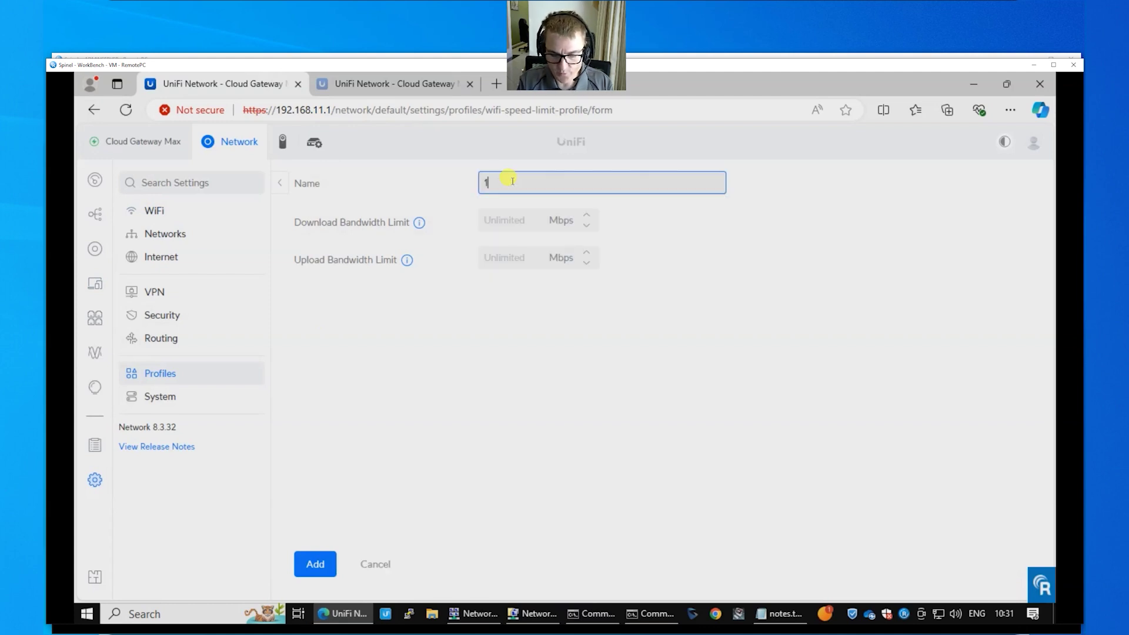
type("00")
key("BackSpace")
key("BackSpace")
key("BackSpace")
type("`")
key("BackSpace")
type("10mbs")
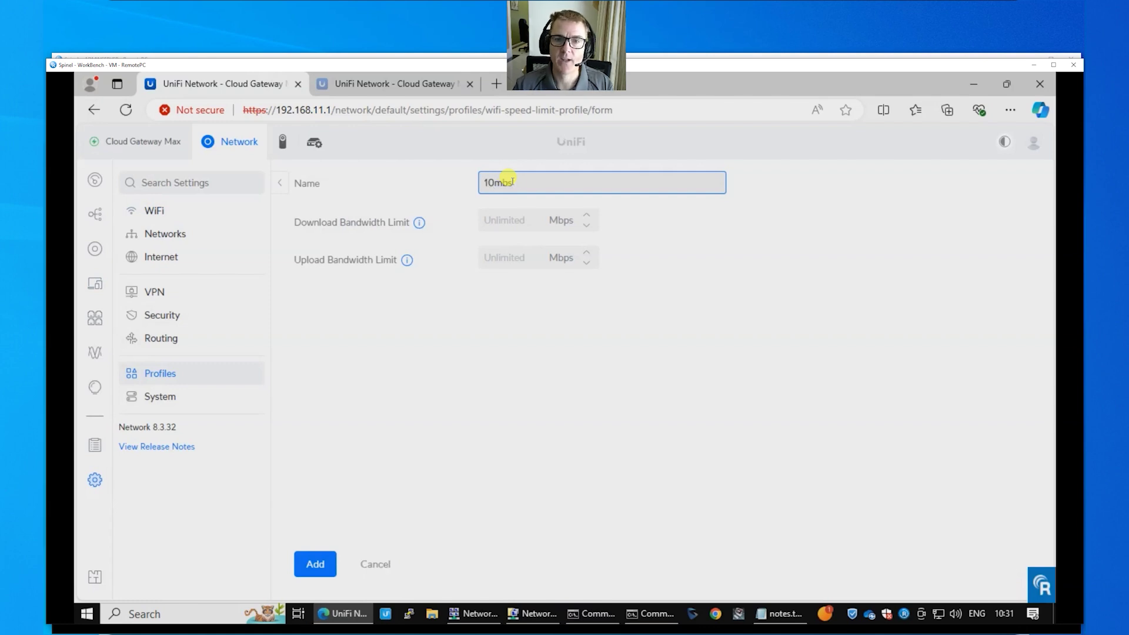
left_click(523, 221)
type("10")
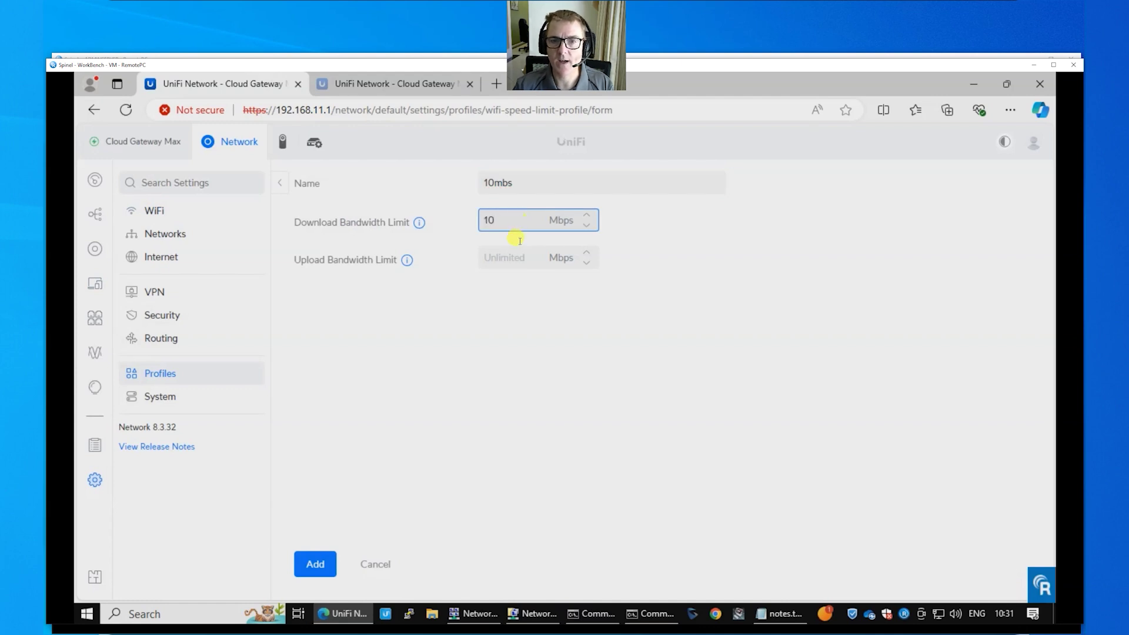
left_click(513, 257)
type("10")
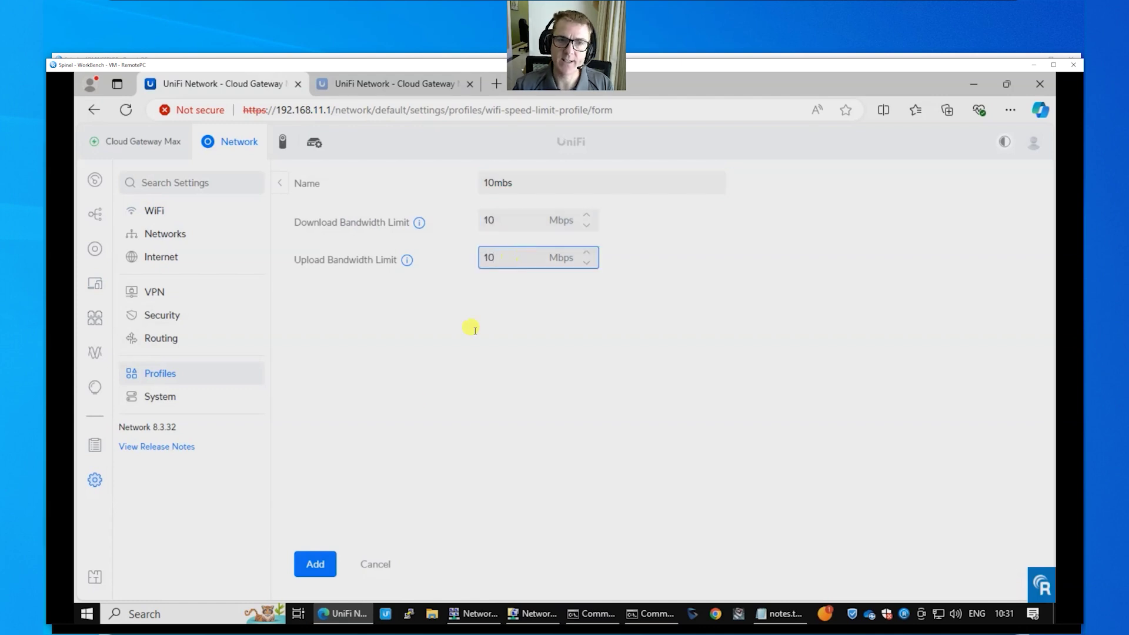
left_click(312, 563)
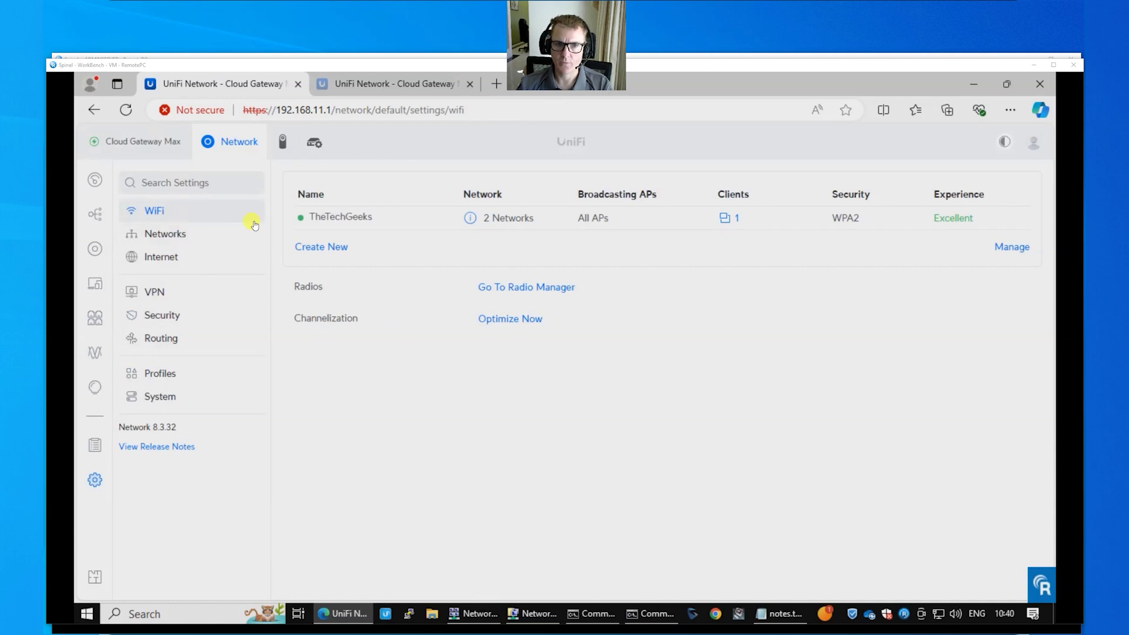
Step: Apply the 10mbs WiFi Speed Limit profile to TheTechGeeks
left_click(387, 219)
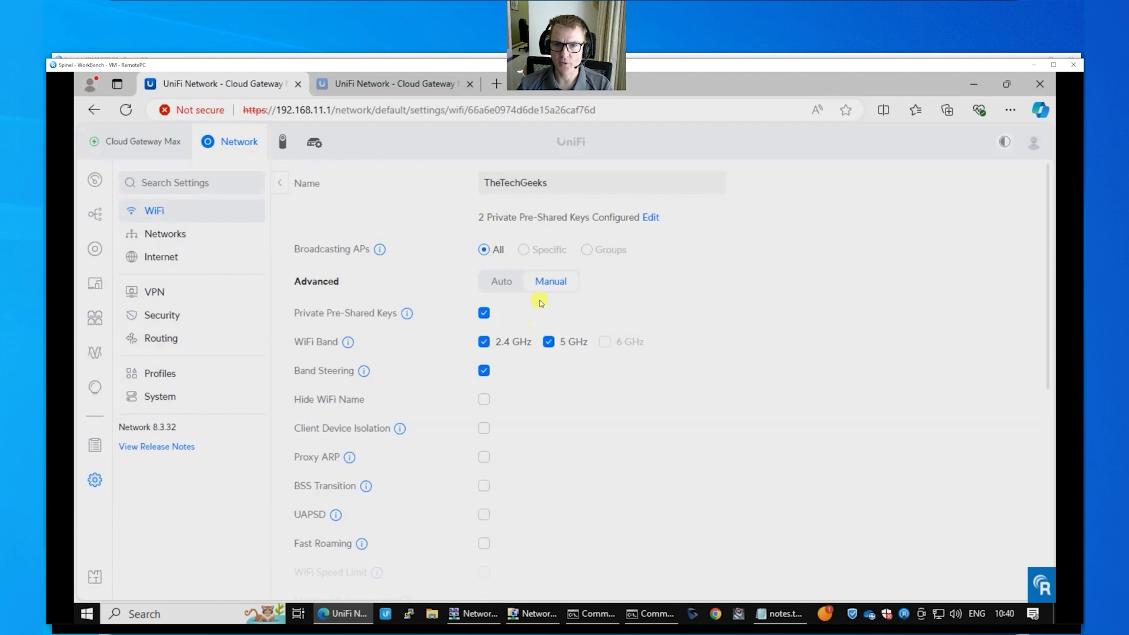
scroll(537, 379, "down", 4)
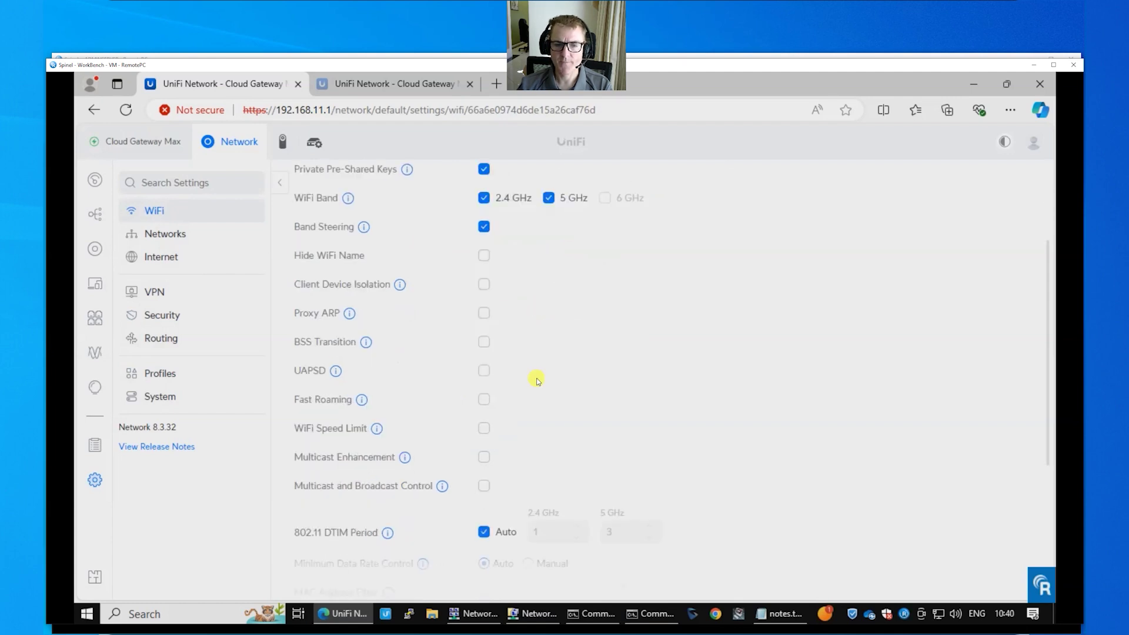
scroll(536, 380, "down", 1)
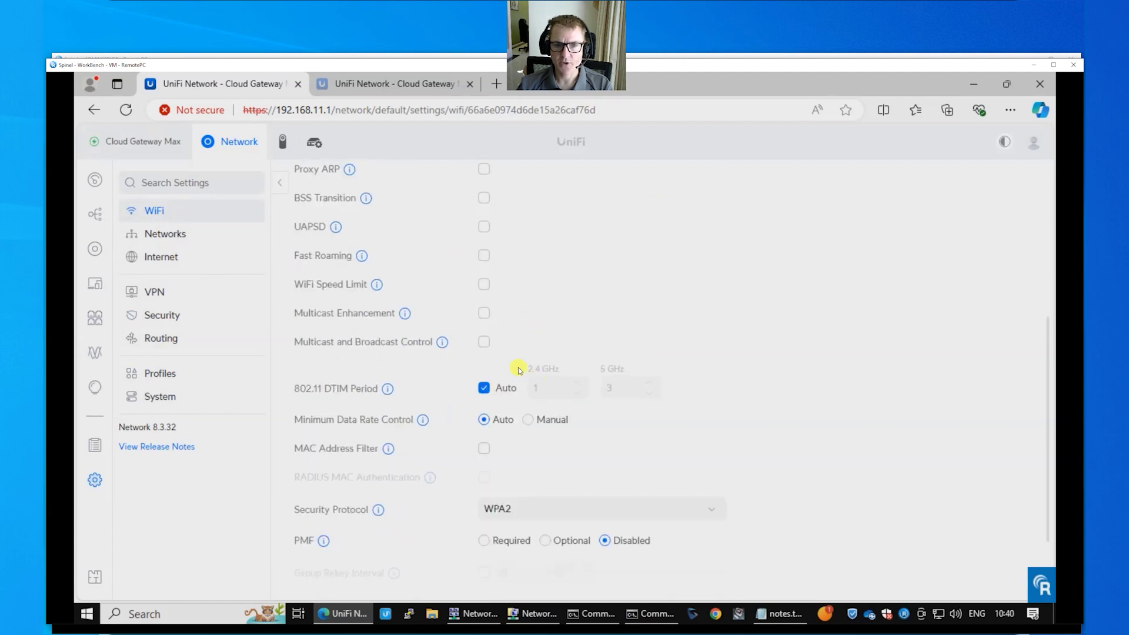
left_click(483, 284)
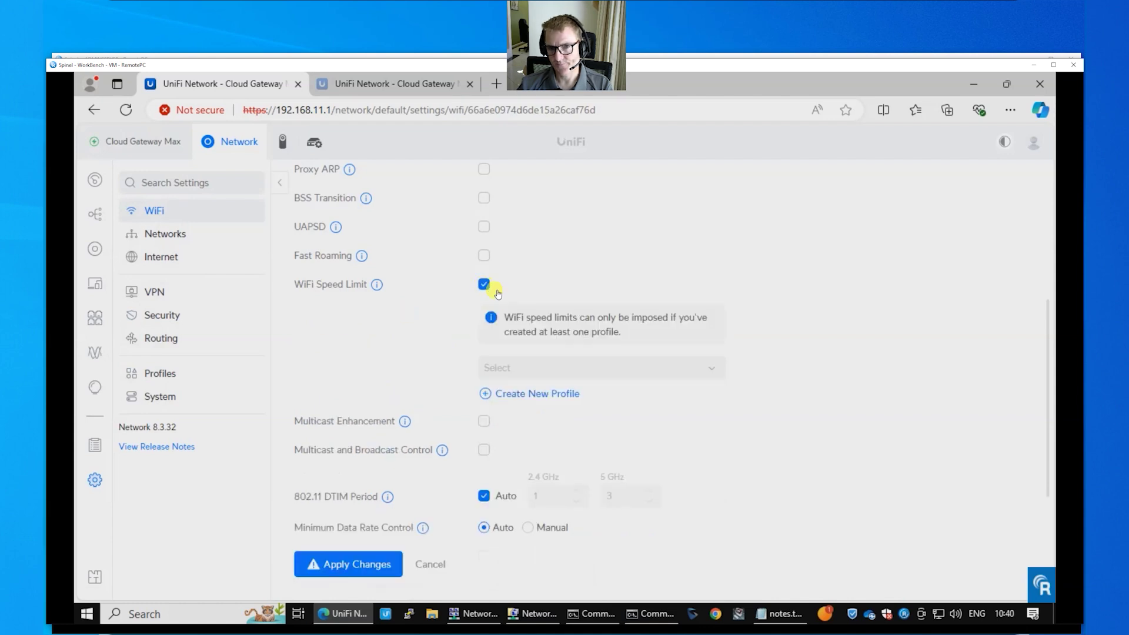
left_click(576, 377)
left_click(554, 391)
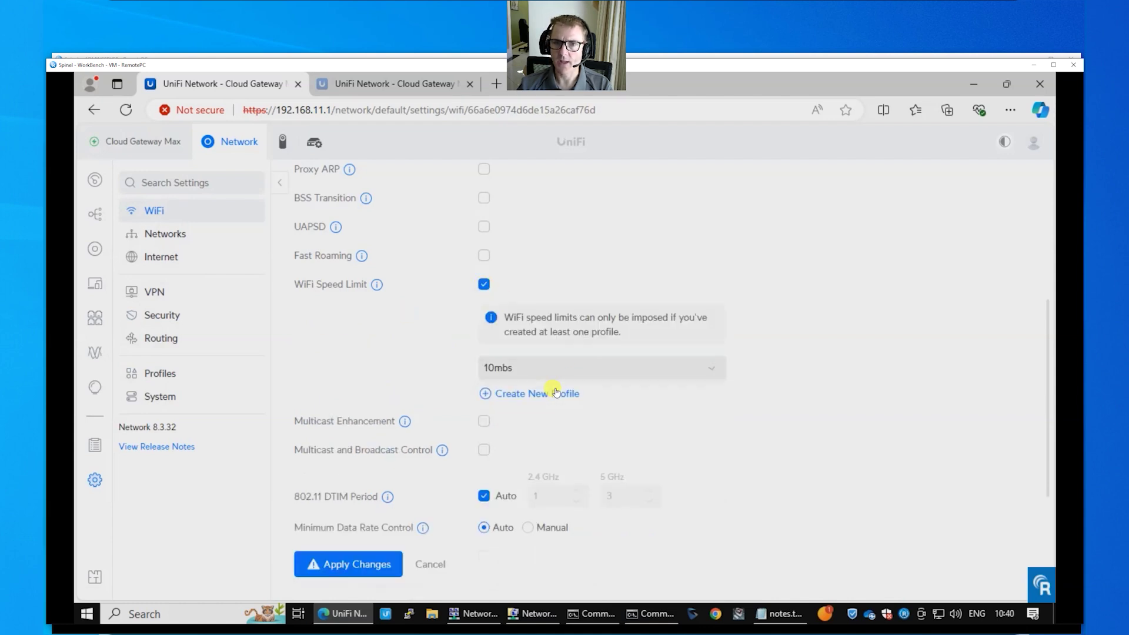
left_click(376, 564)
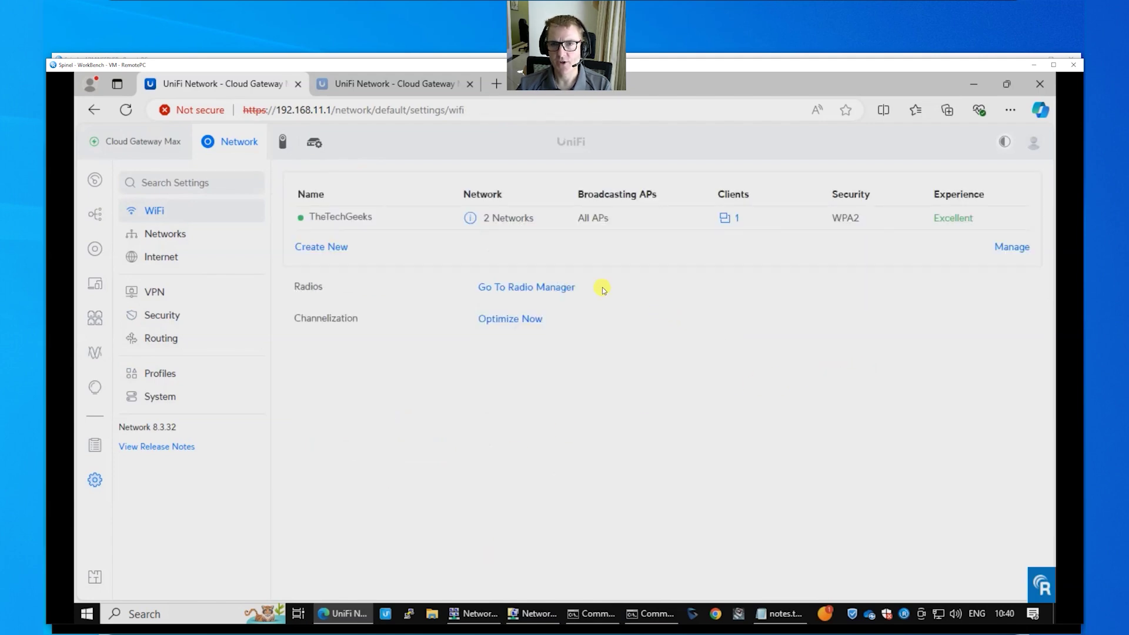
Step: Turn the WiFi Speed Limit back off on TheTechGeeks and apply the change
left_click(392, 221)
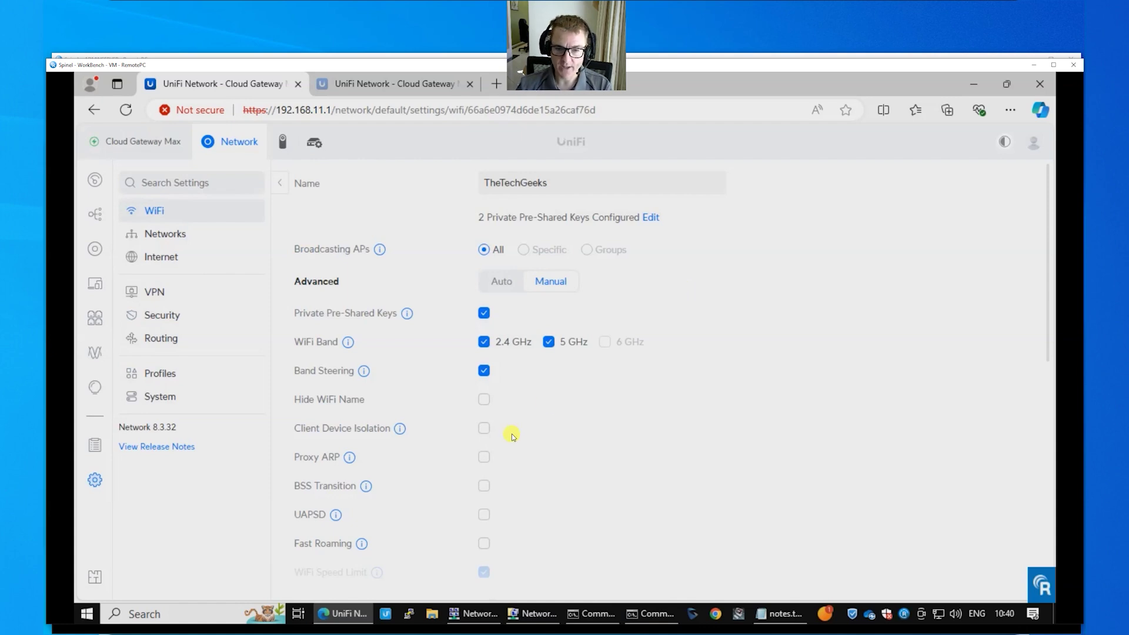
scroll(512, 434, "down", 1)
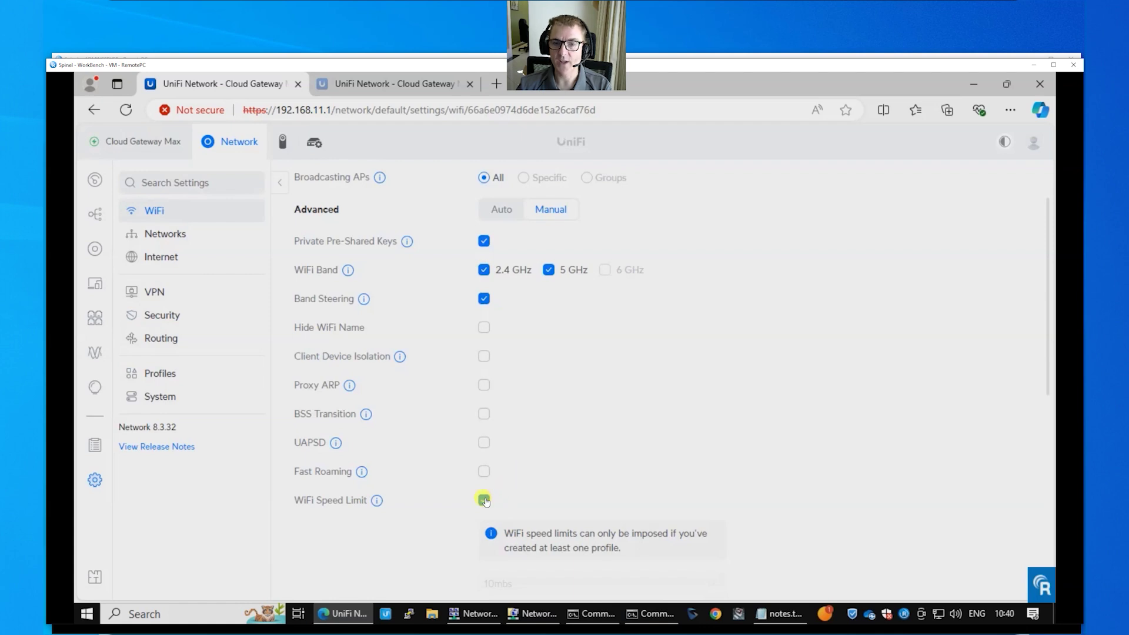
left_click(484, 500)
left_click(373, 564)
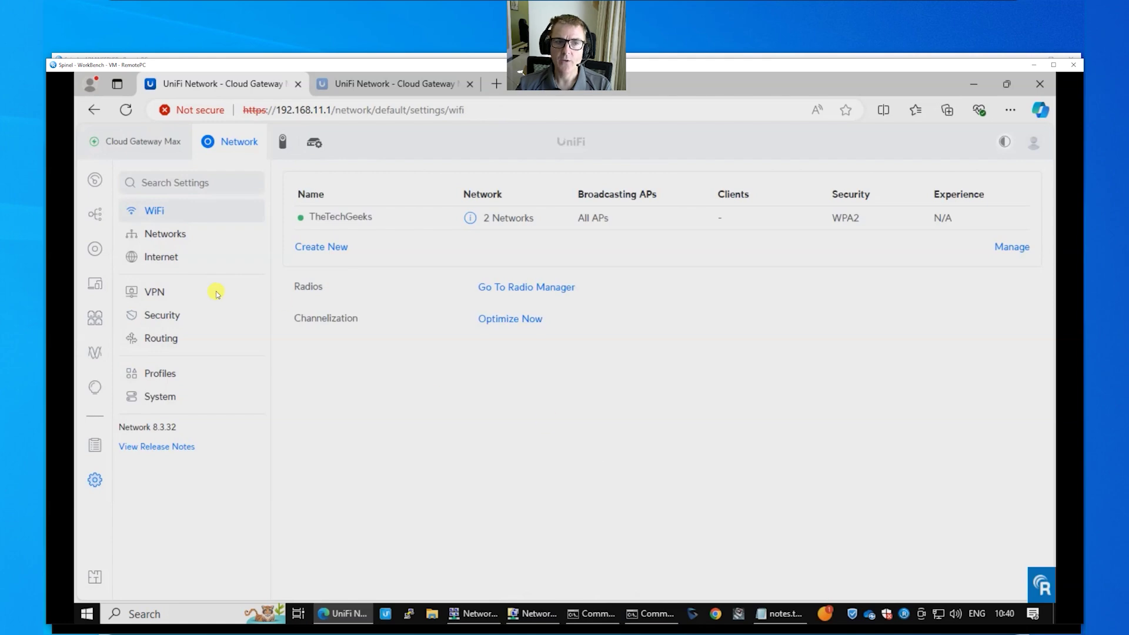
Step: Start a new Ethernet port profile named 'Wireless - 10Mb/s' with Wireless as native network
left_click(174, 234)
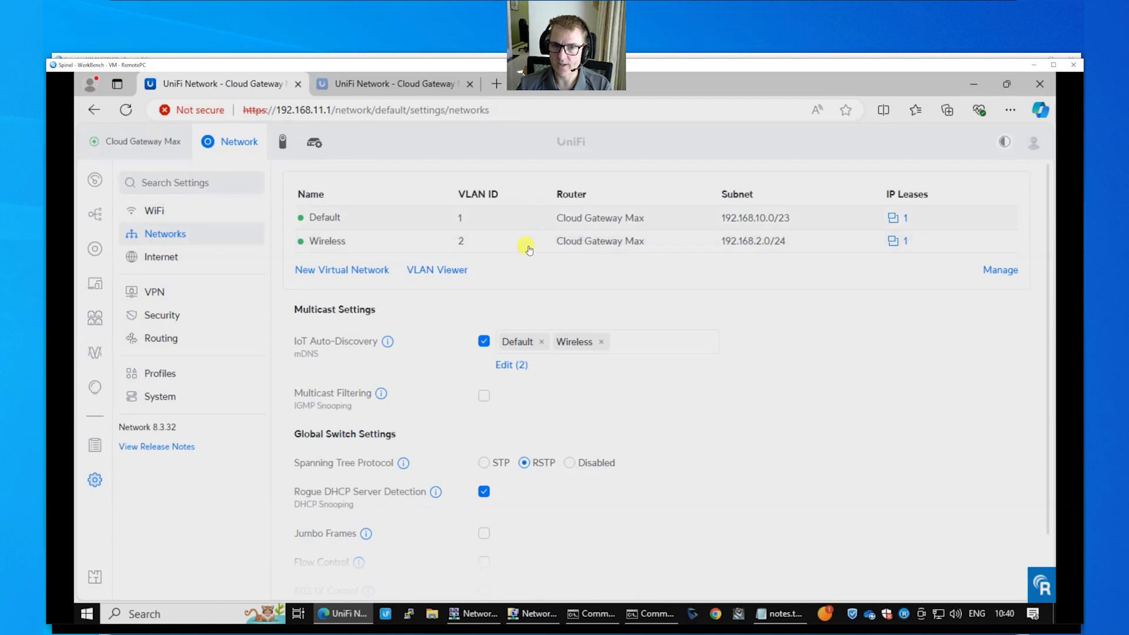
left_click(160, 374)
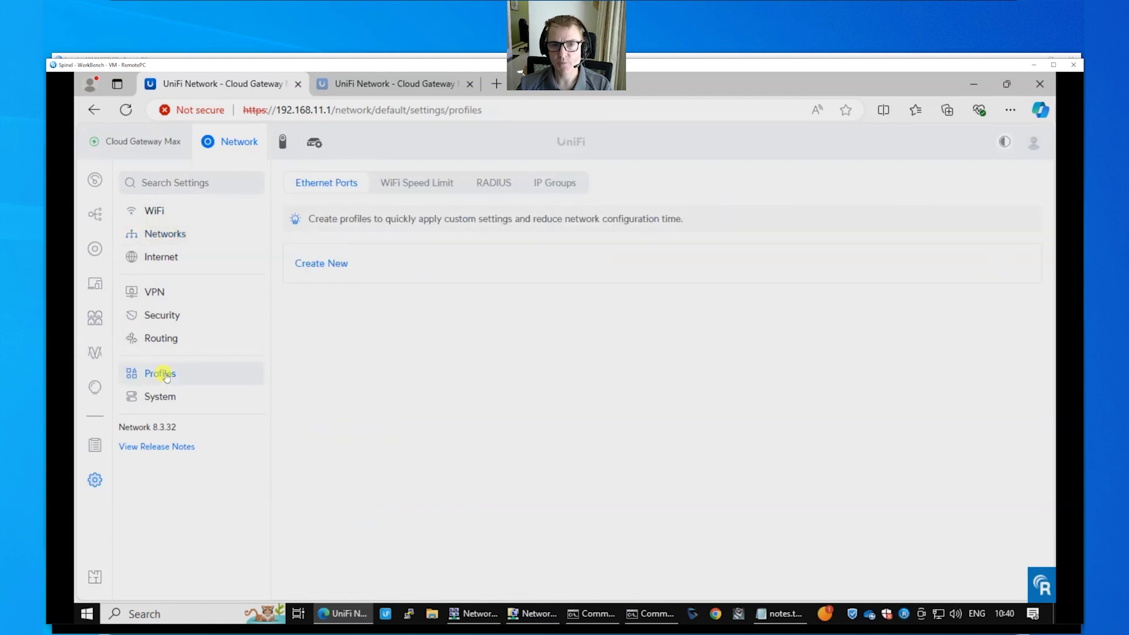
left_click(334, 266)
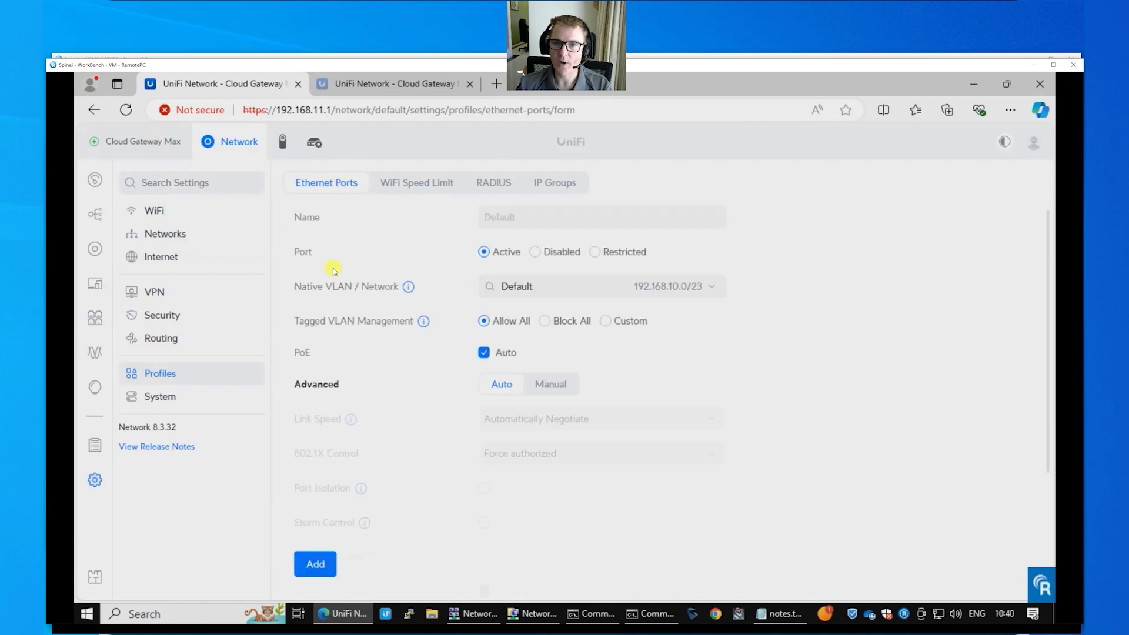
left_click(527, 220)
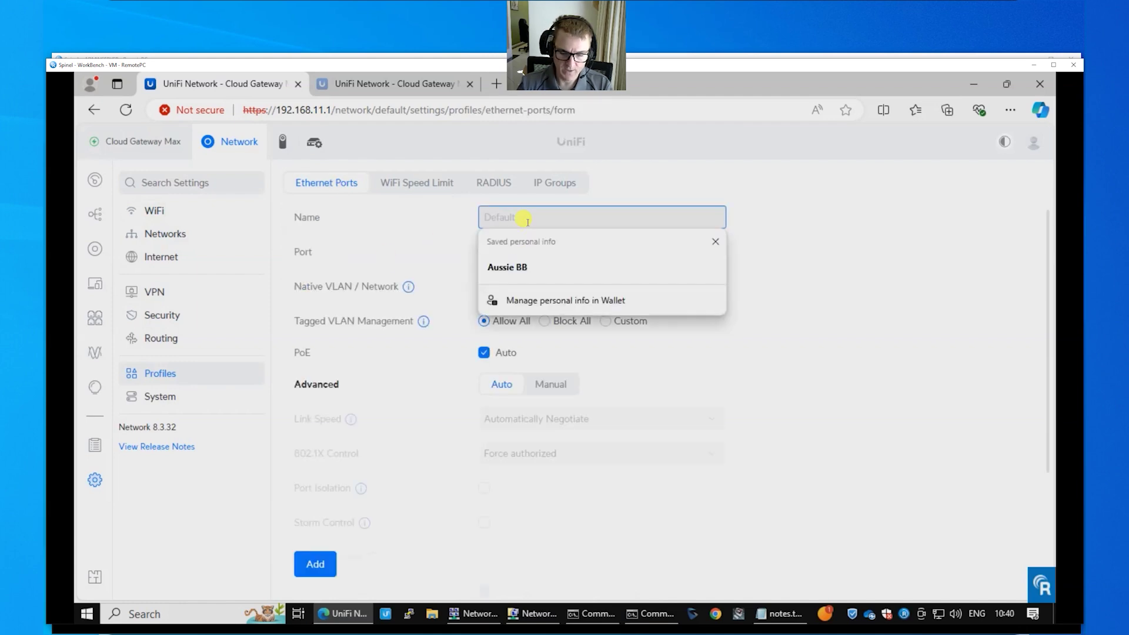
type("Wireless - 10Mb/s")
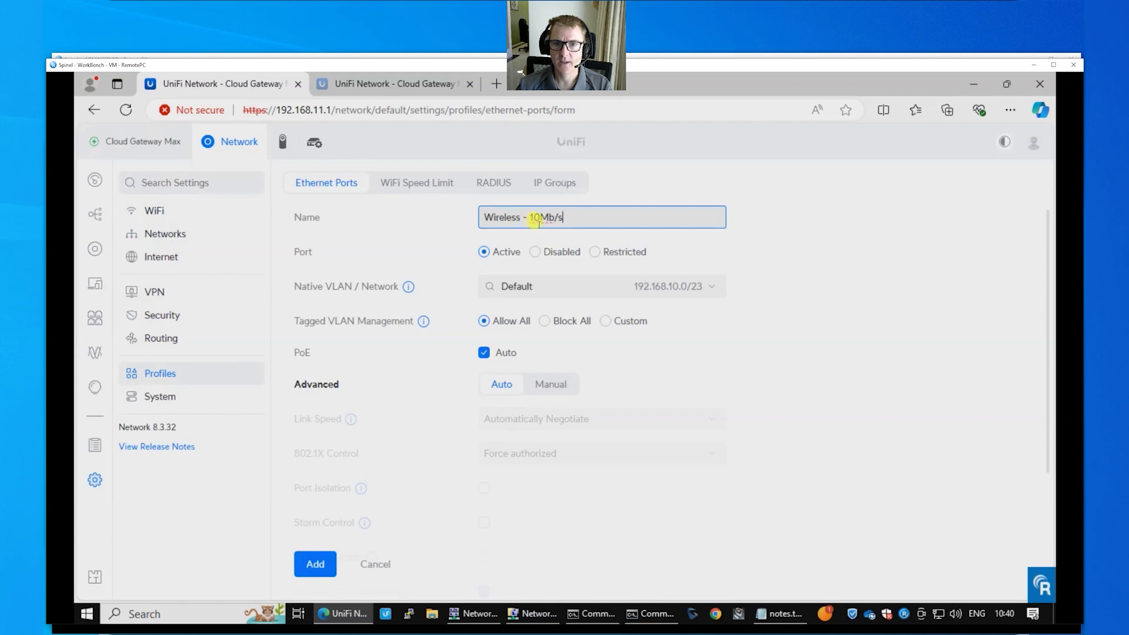
left_click(529, 287)
left_click(537, 337)
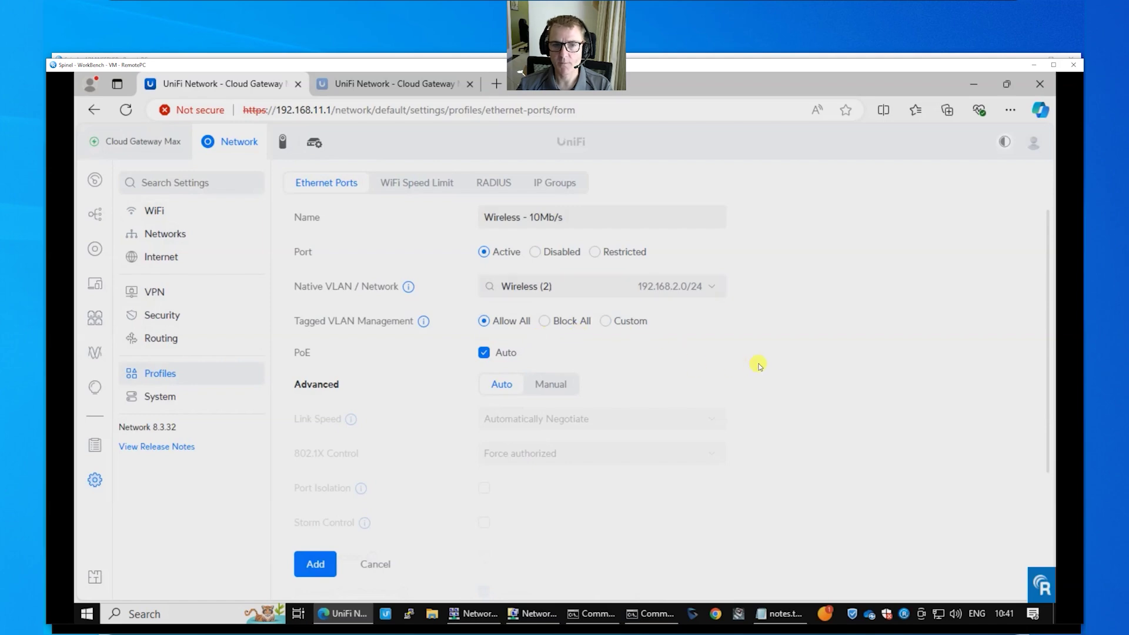
Step: Give the port profile an egress rate limit of 10, save it, and check the 10mbs WiFi speed limit profile
scroll(757, 365, "down", 2)
left_click(559, 318)
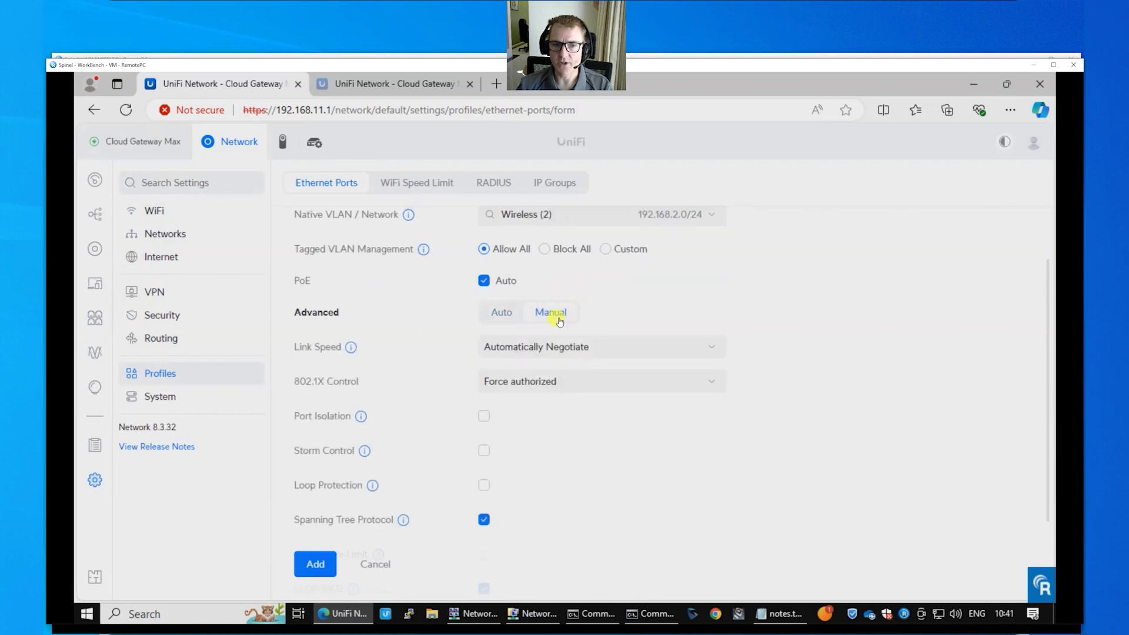
scroll(535, 461, "down", 2)
scroll(535, 461, "down", 1)
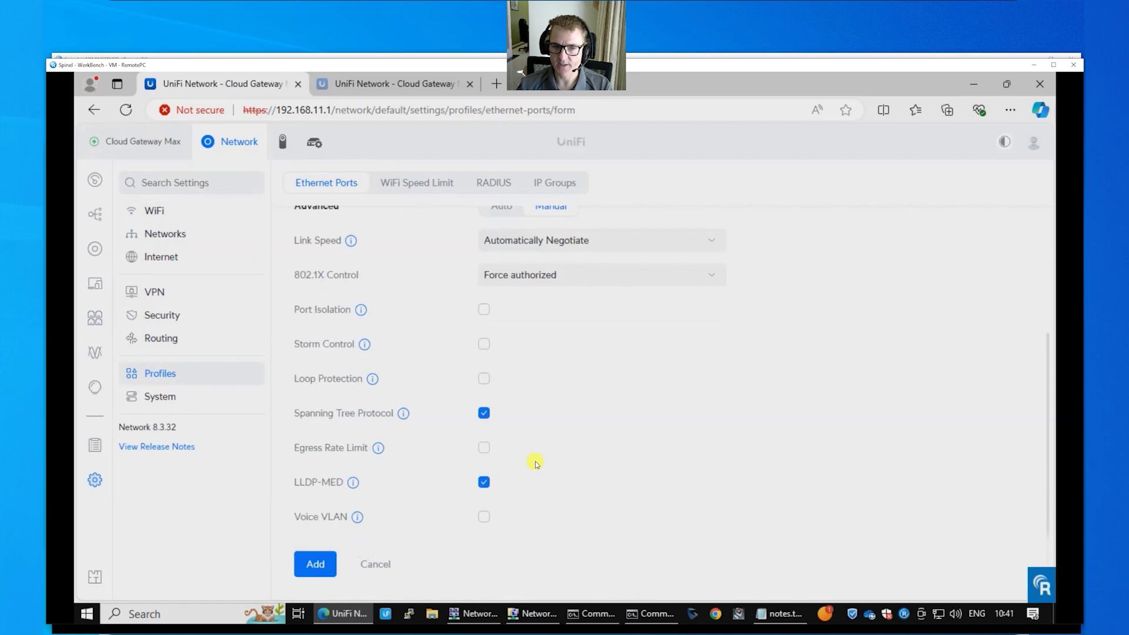
left_click(484, 448)
double_click(510, 449)
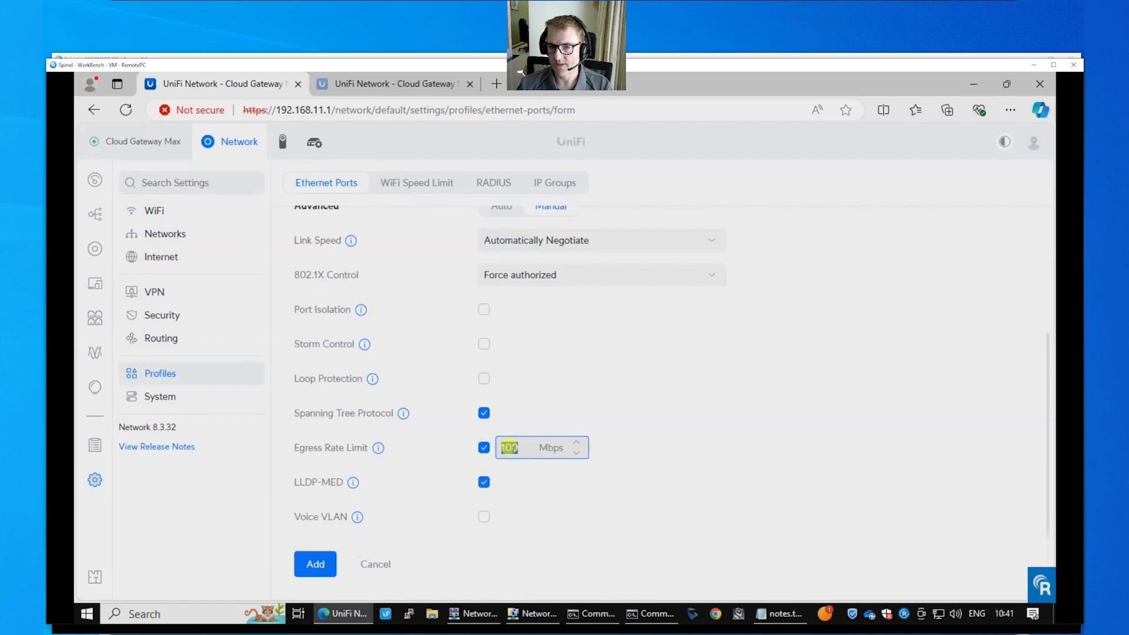
type("10")
left_click(305, 566)
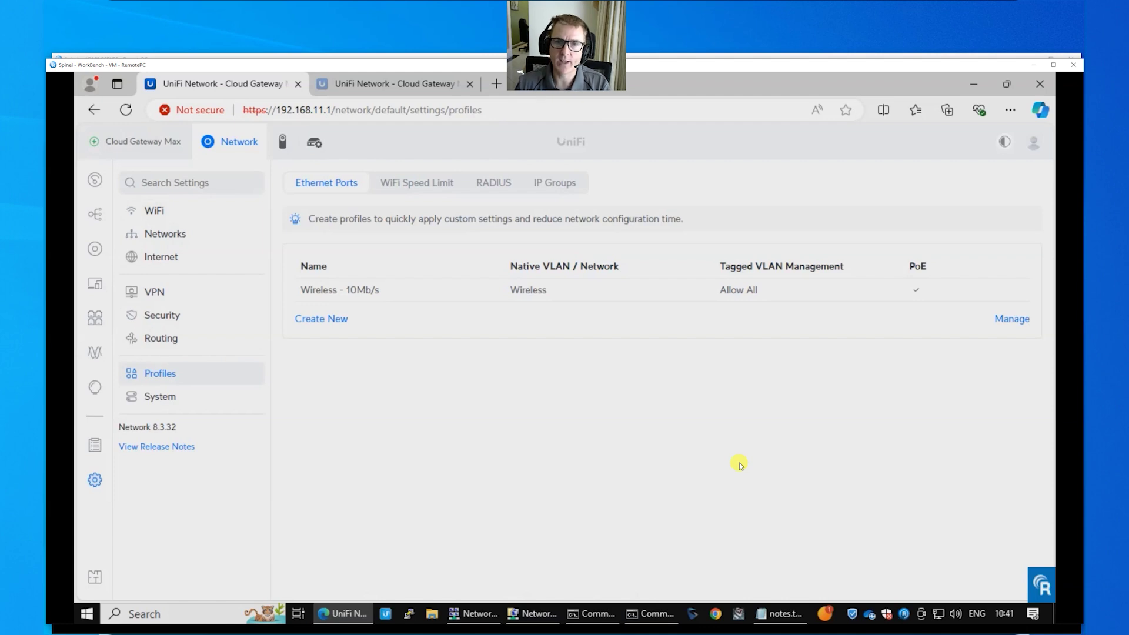
left_click(416, 185)
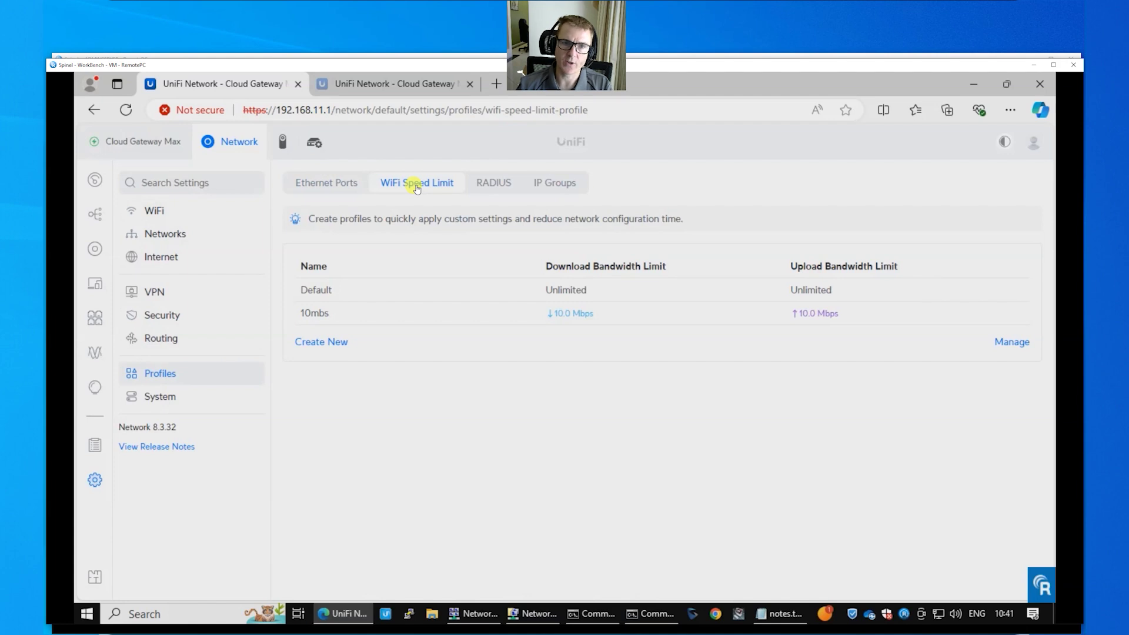
left_click(154, 213)
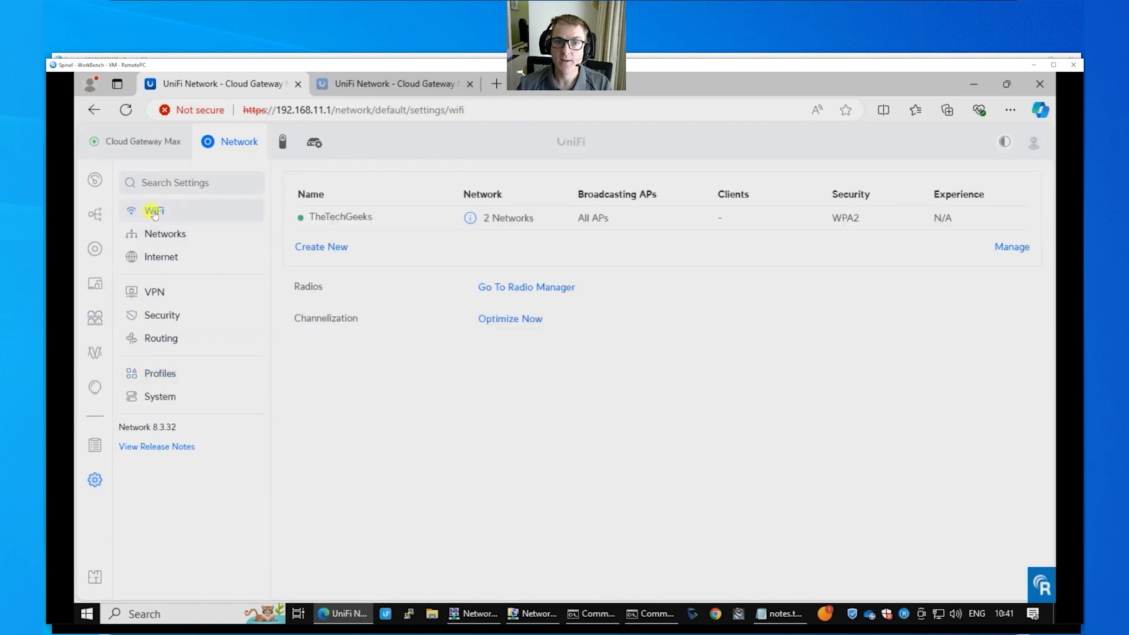
Step: Create a WiFi network named 'Guests' with a password, joined to the Default network
left_click(320, 248)
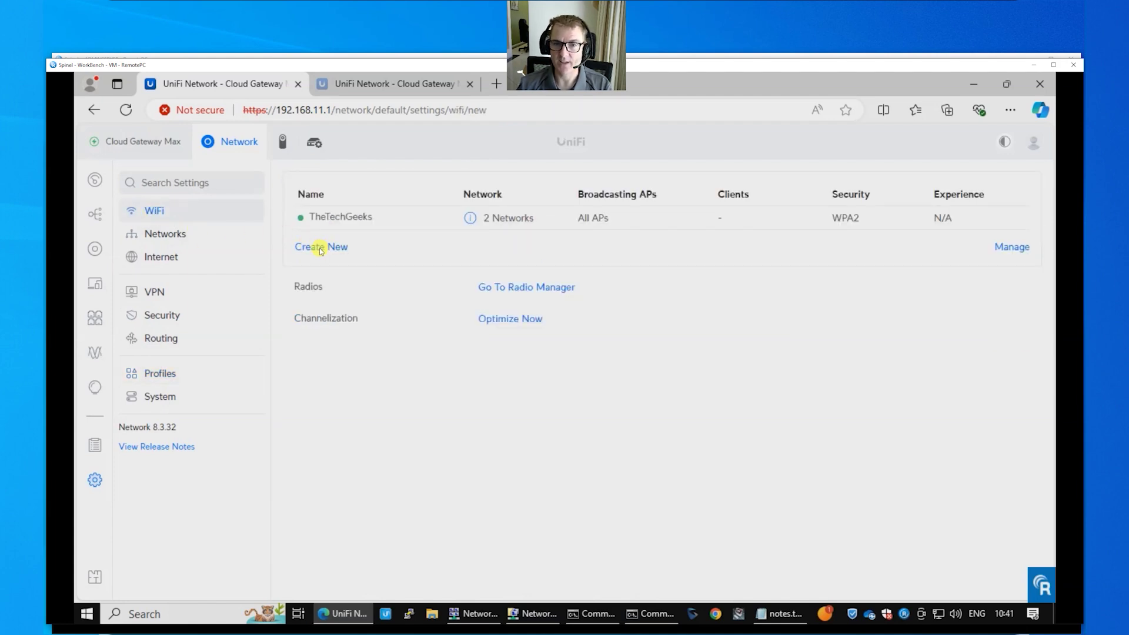
left_click(571, 188)
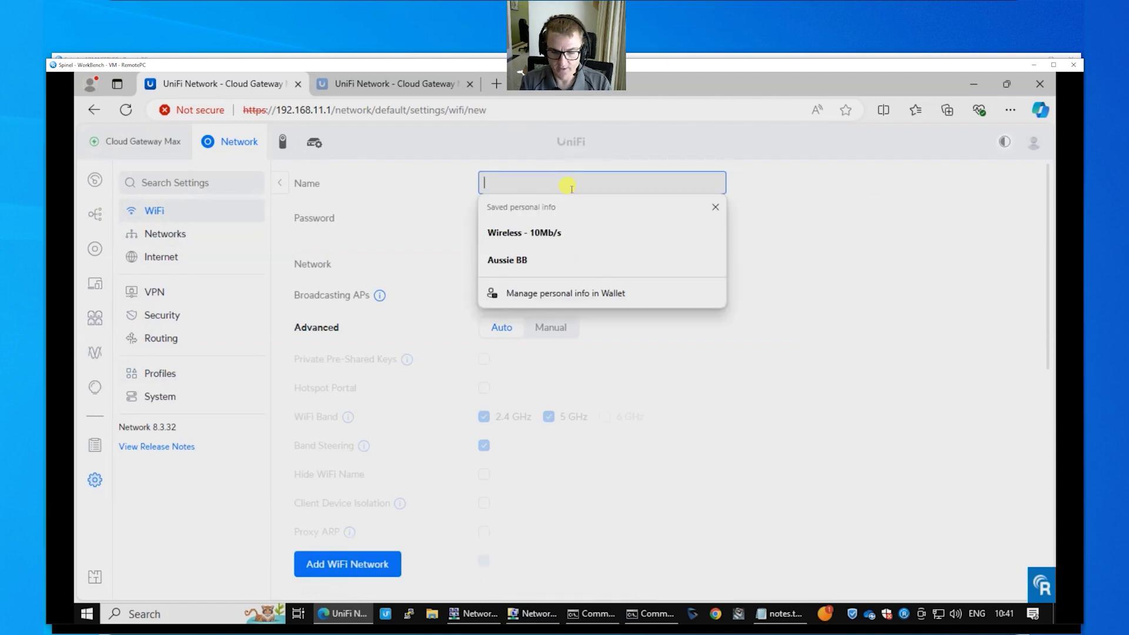
type("Guests")
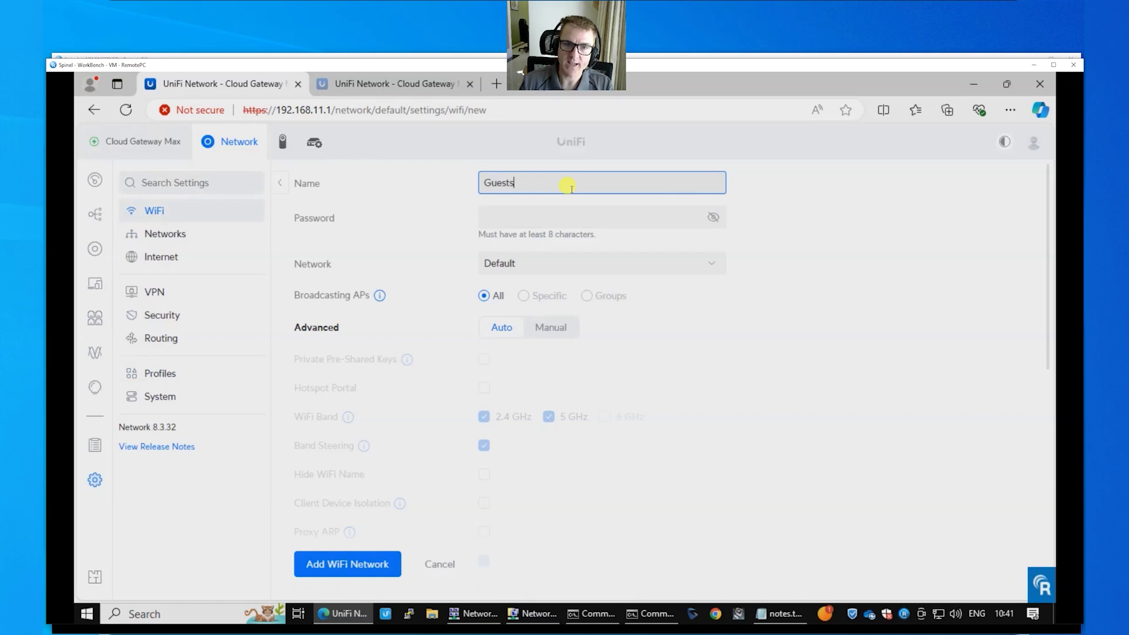
key("Tab")
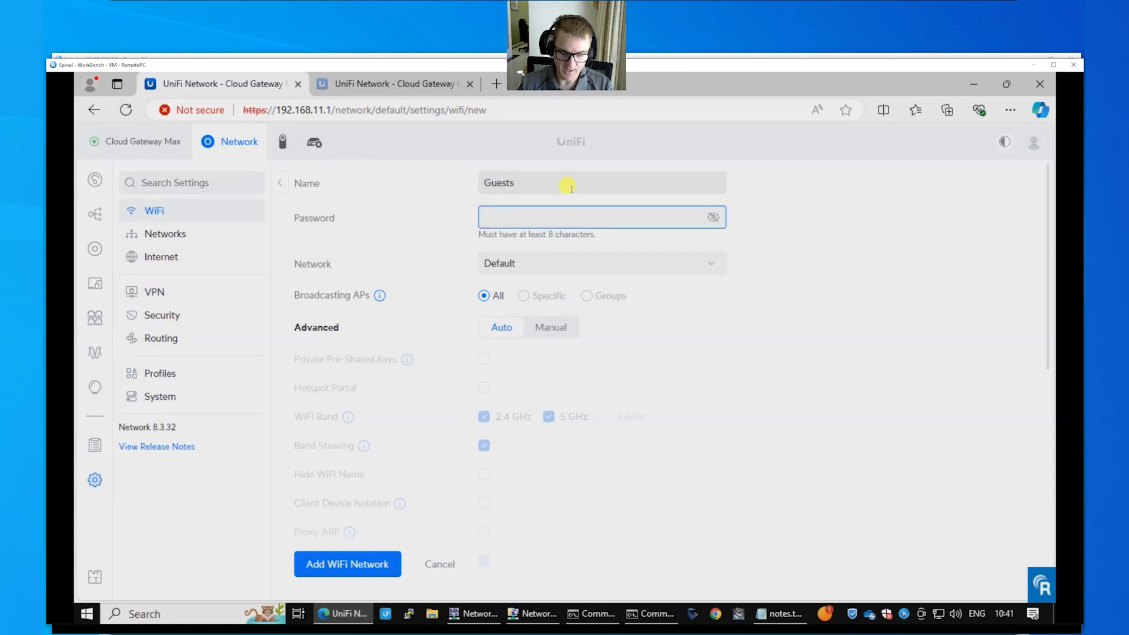
type("********")
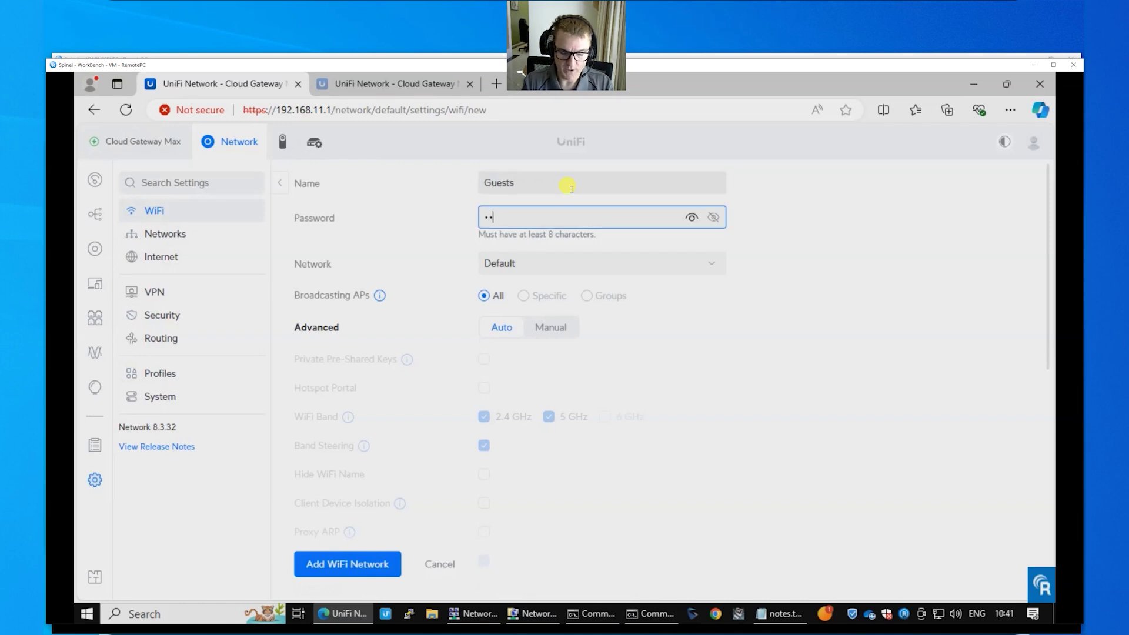
type("**")
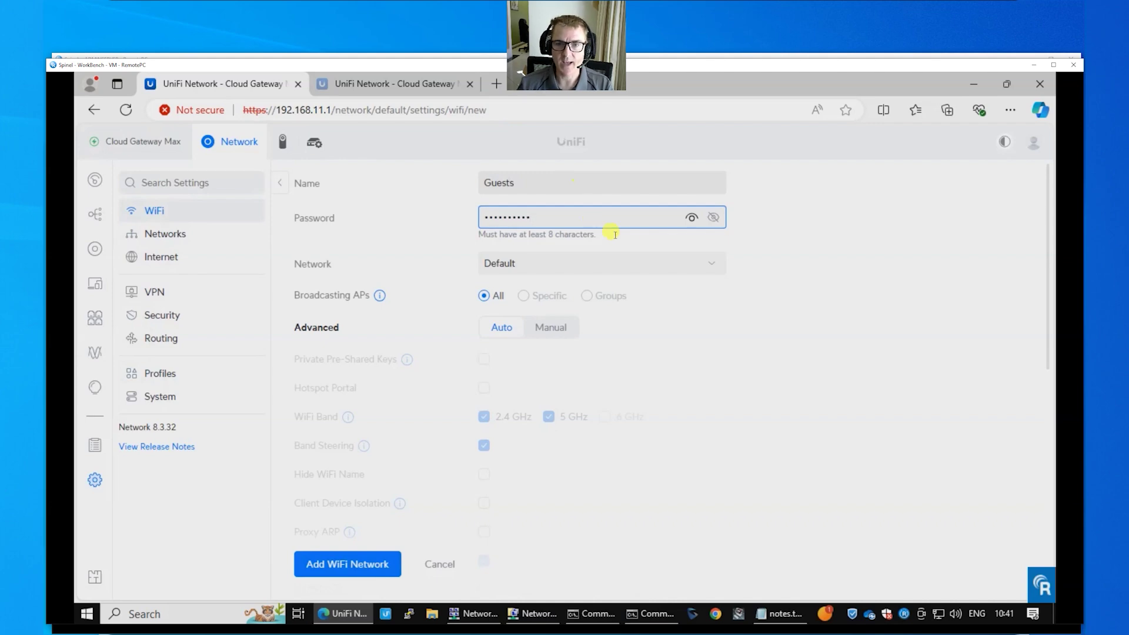
left_click(638, 263)
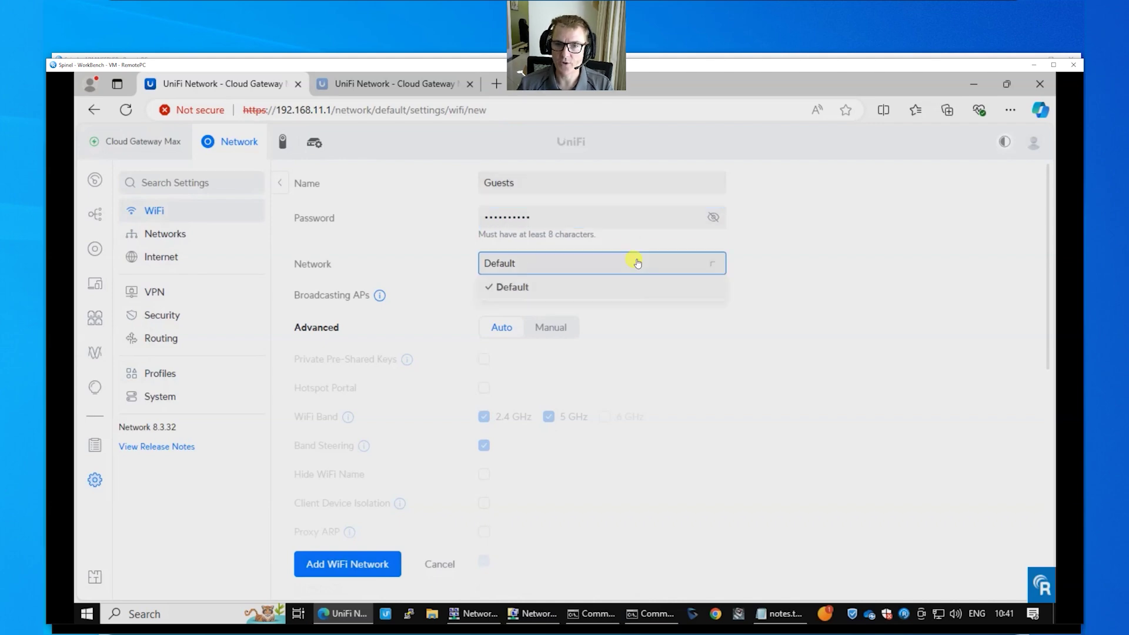
left_click(768, 246)
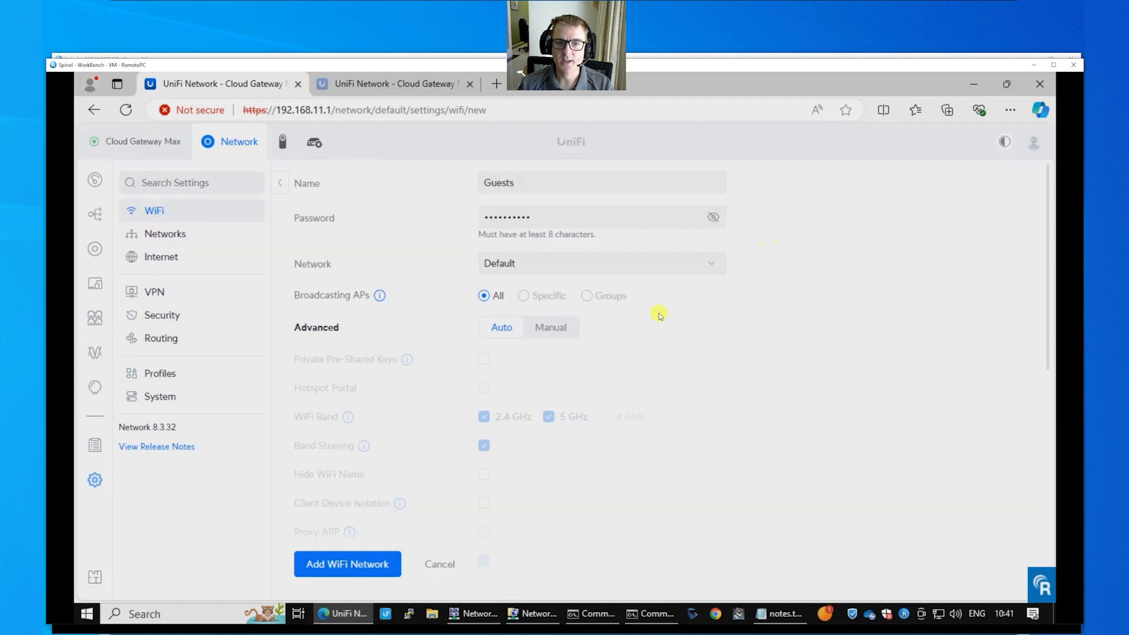
Step: In manual advanced options, enable WiFi Speed Limit with the 10mbs profile and save the network
left_click(555, 333)
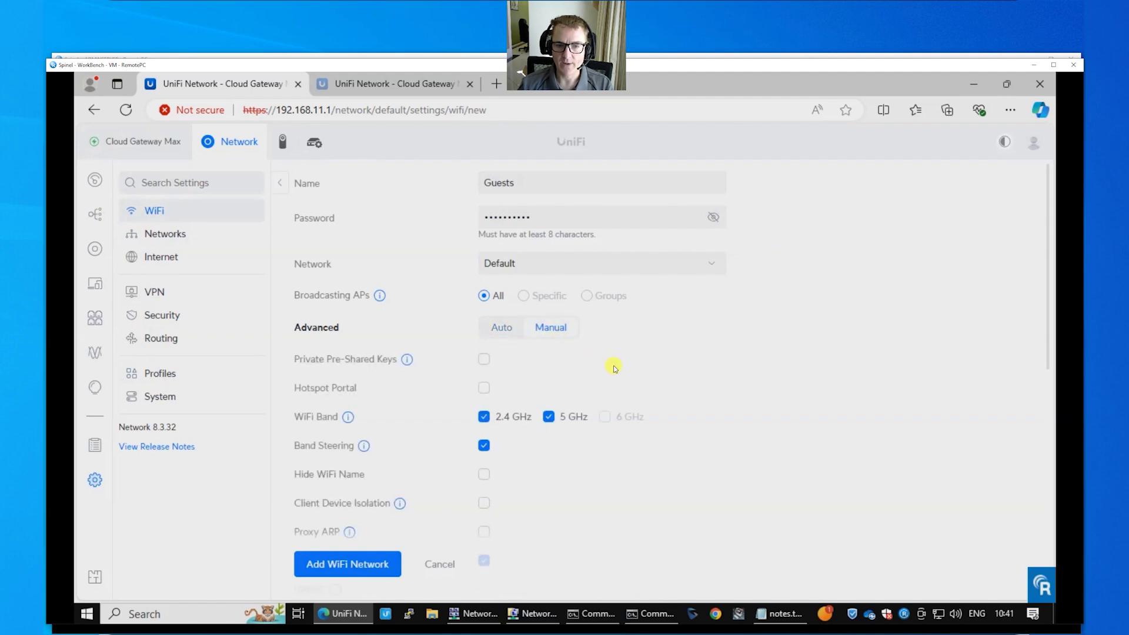
scroll(616, 366, "down", 3)
scroll(615, 366, "down", 1)
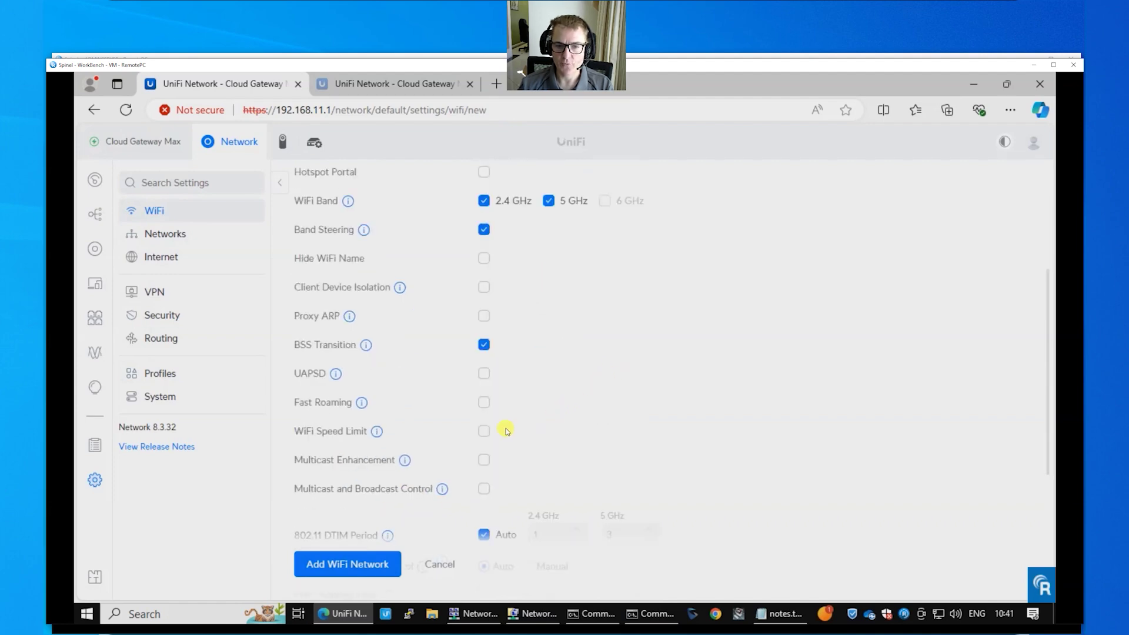
left_click(484, 432)
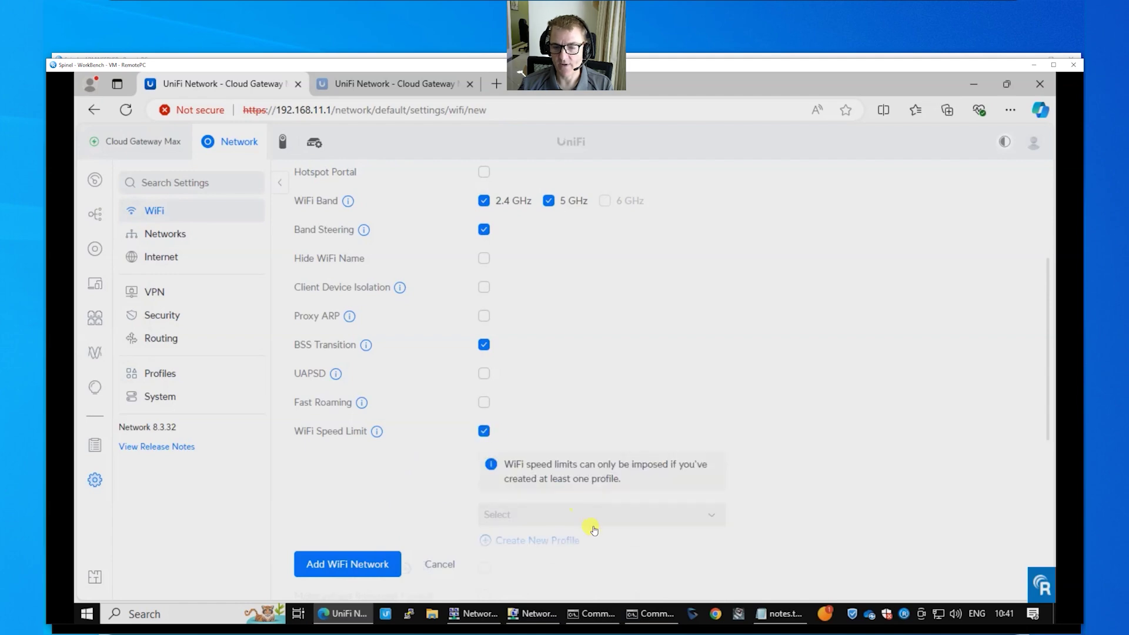
left_click(592, 525)
left_click(547, 491)
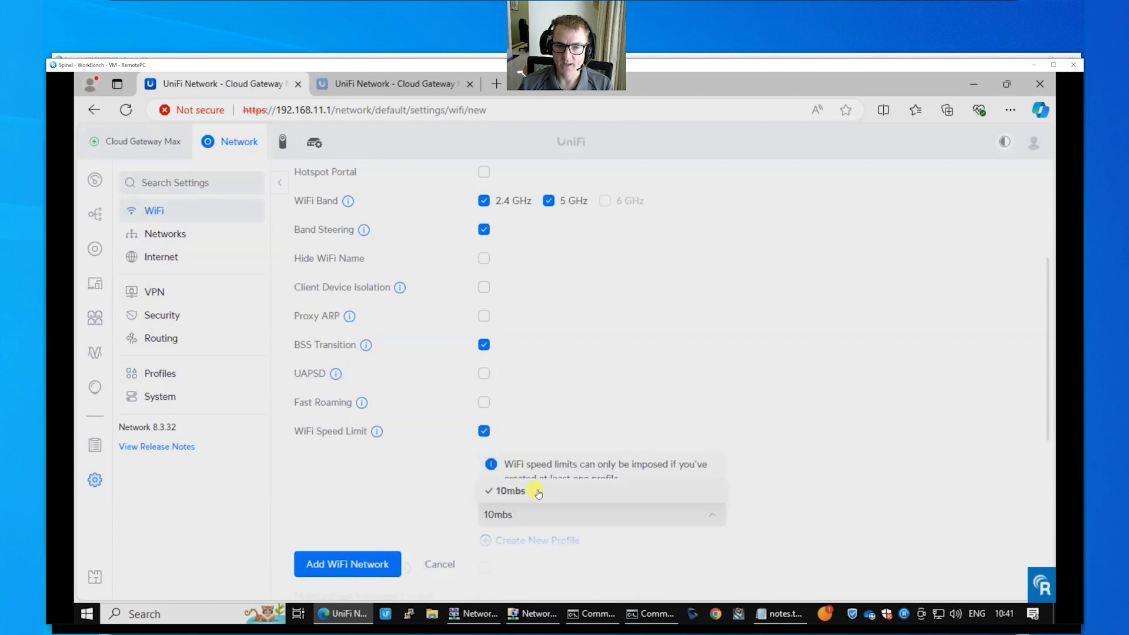
left_click(375, 566)
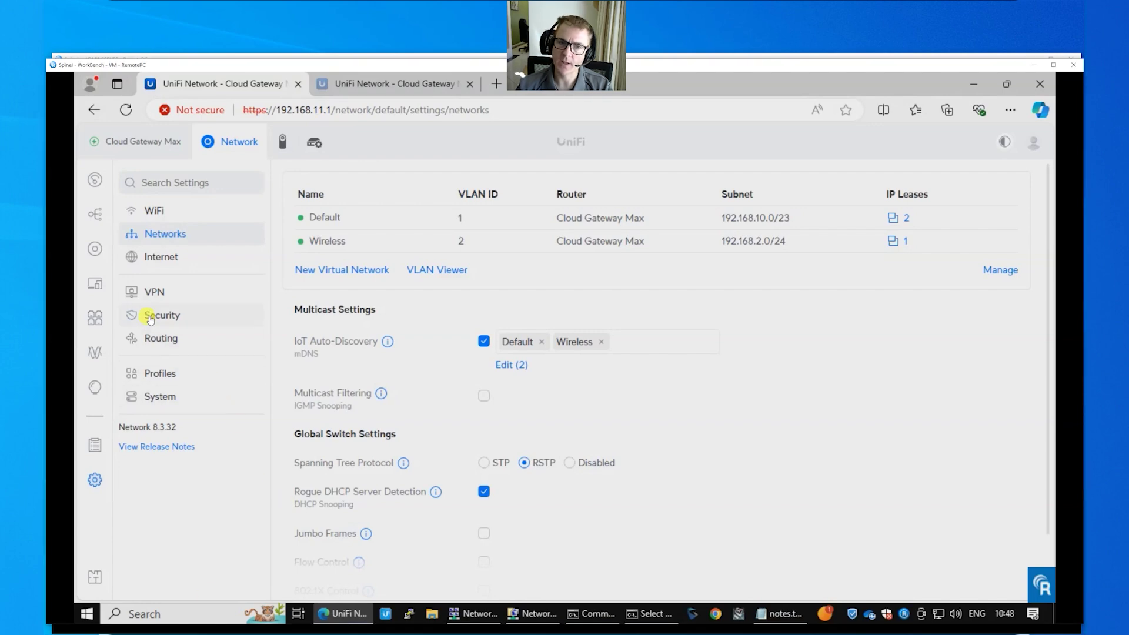
Step: Show the advanced Traffic & Firewall Rules table filtered to LAN In and LAN Out rules
left_click(150, 320)
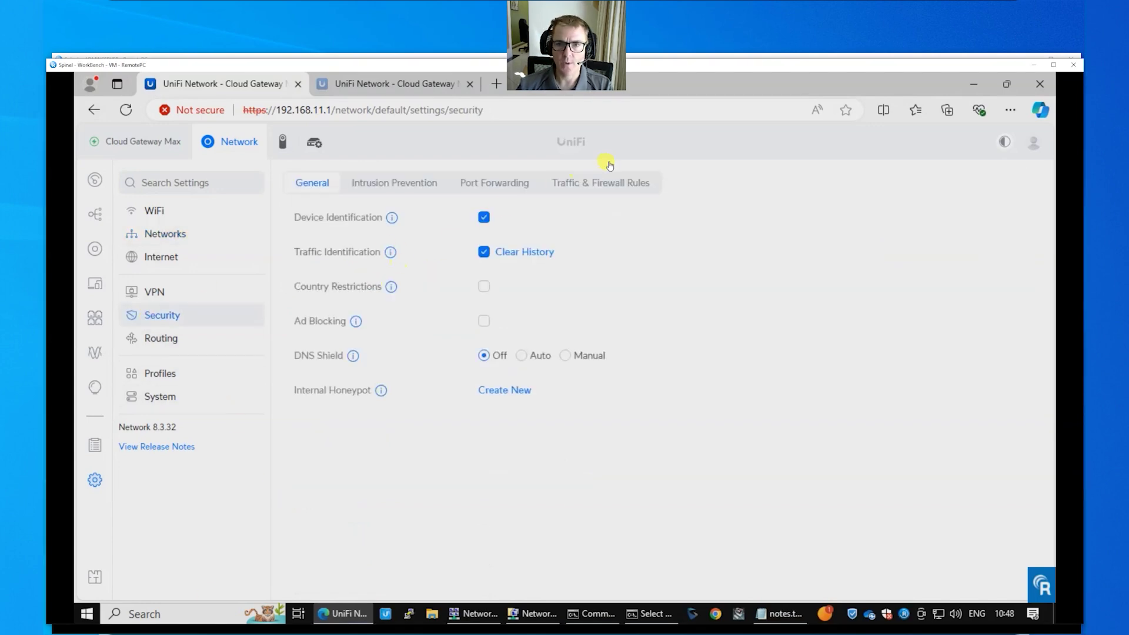
left_click(608, 186)
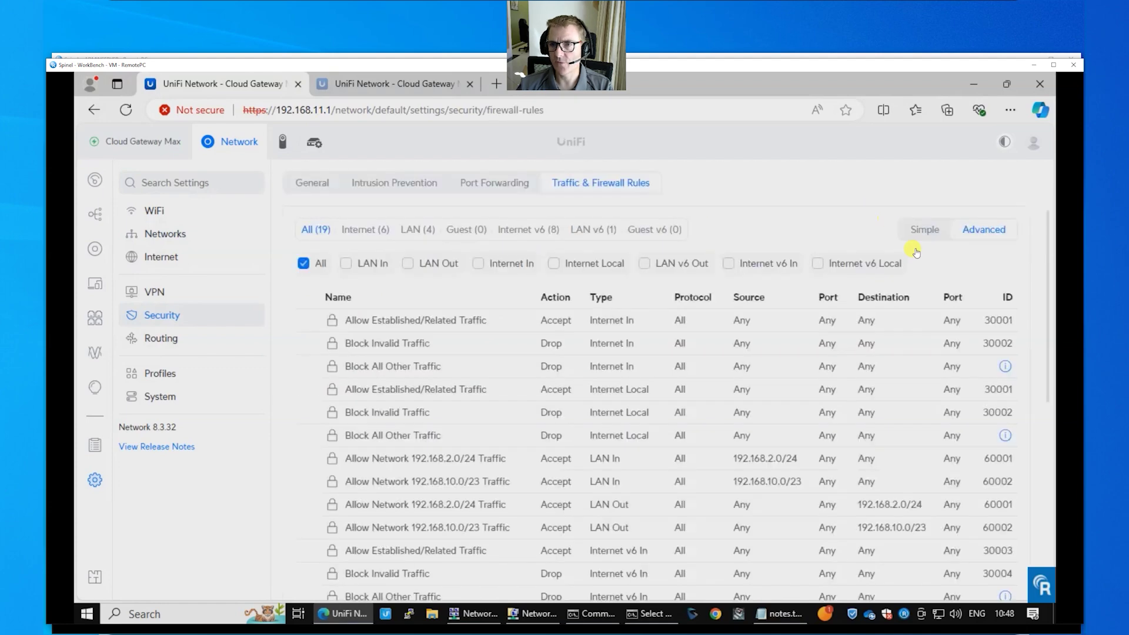
left_click(925, 231)
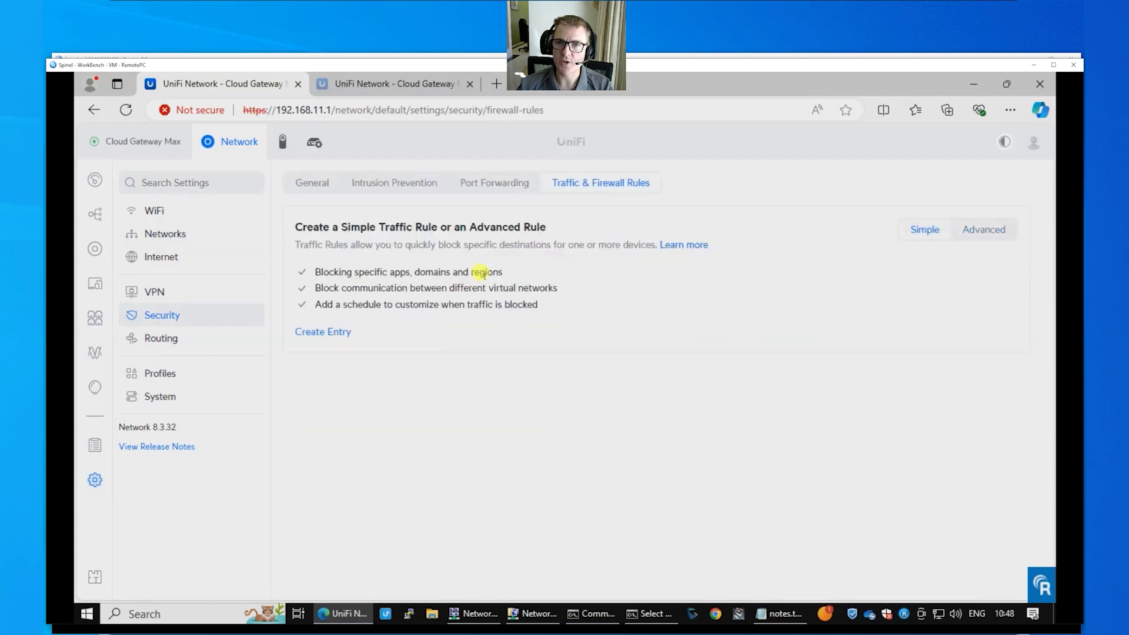
left_click(977, 231)
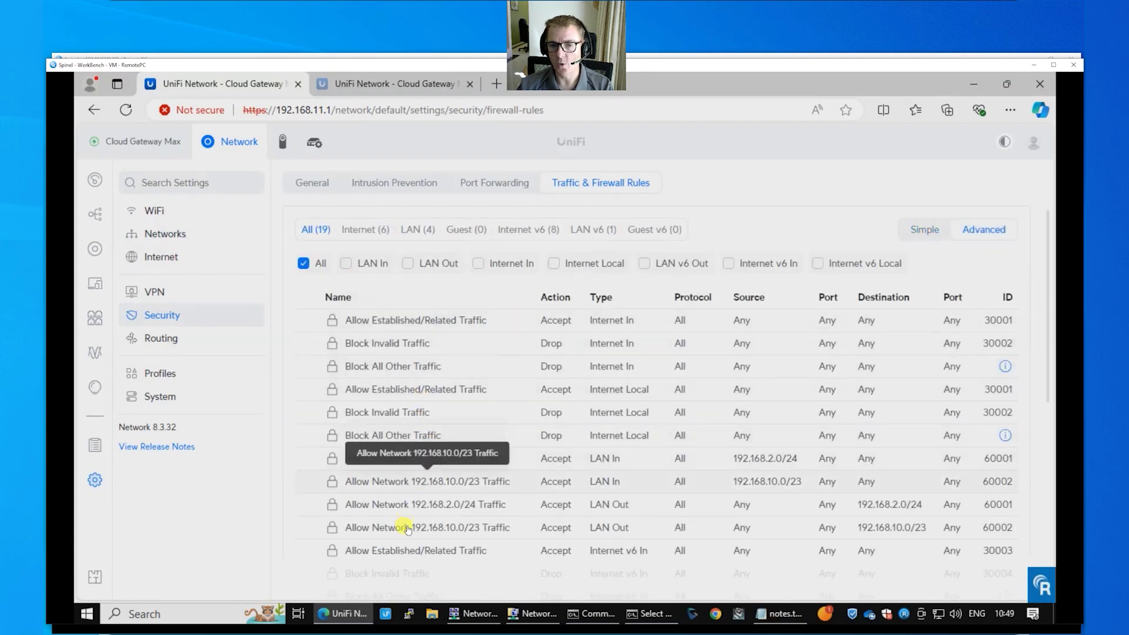
scroll(468, 450, "down", 3)
scroll(471, 451, "up", 3)
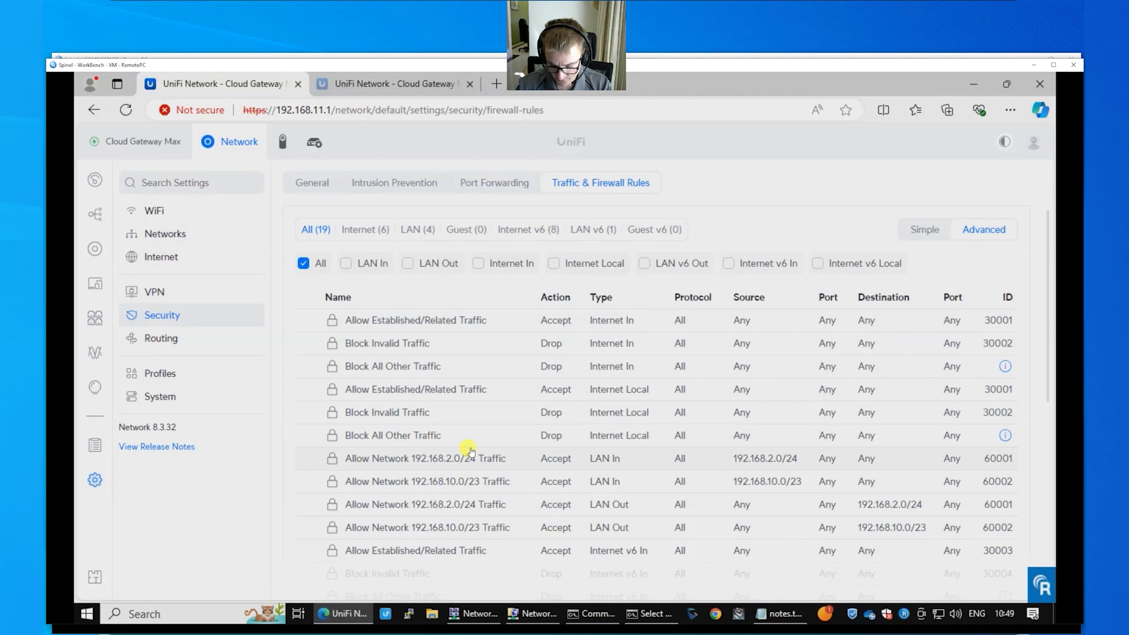
left_click(346, 265)
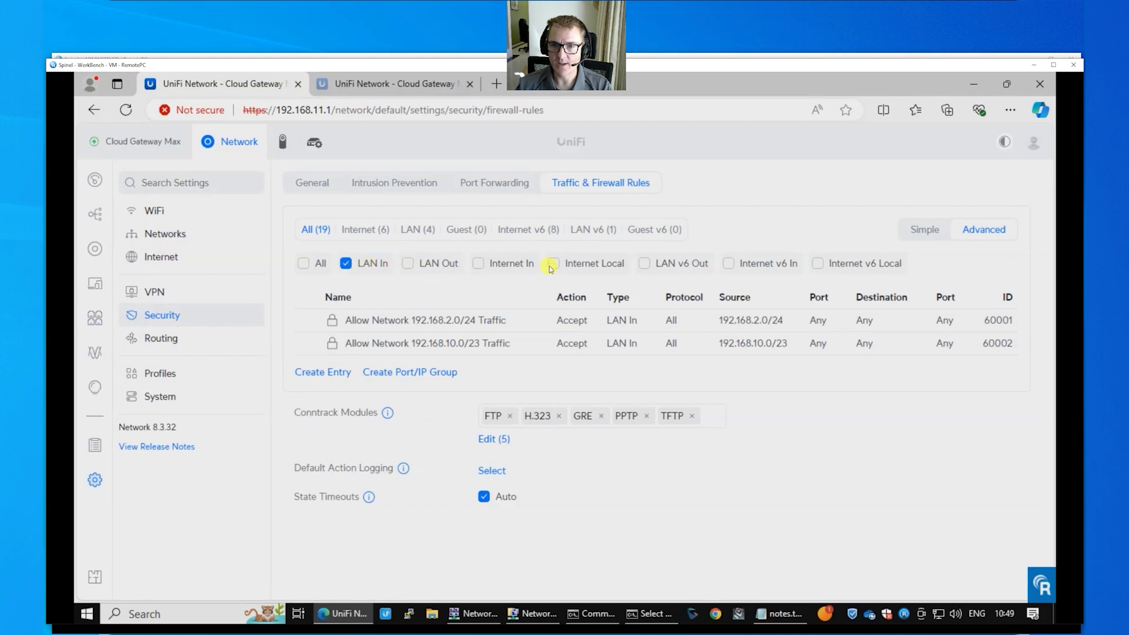
left_click(403, 268)
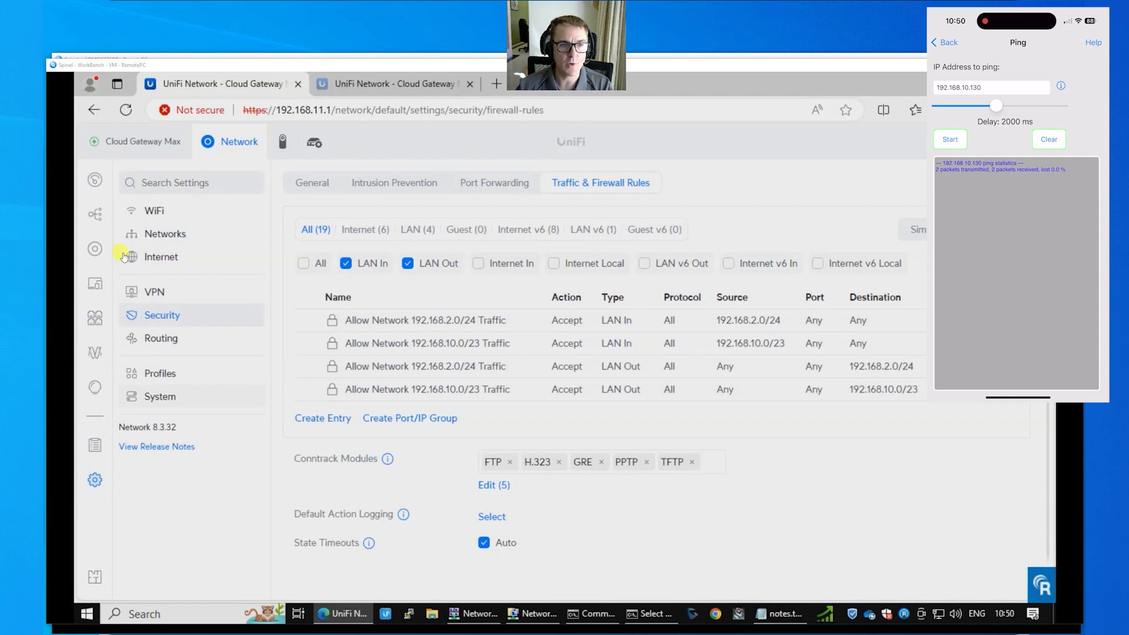
Step: Start the phone's ping to 192.168.10.130, then begin a new rule in Traffic & Firewall Rules
left_click(96, 285)
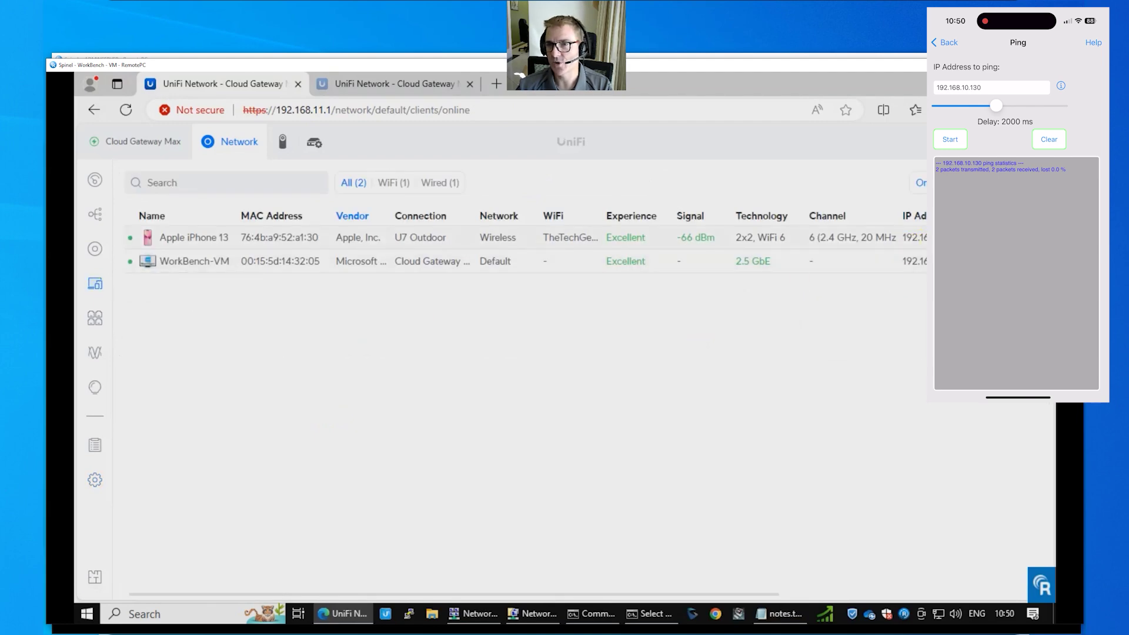
left_click(951, 140)
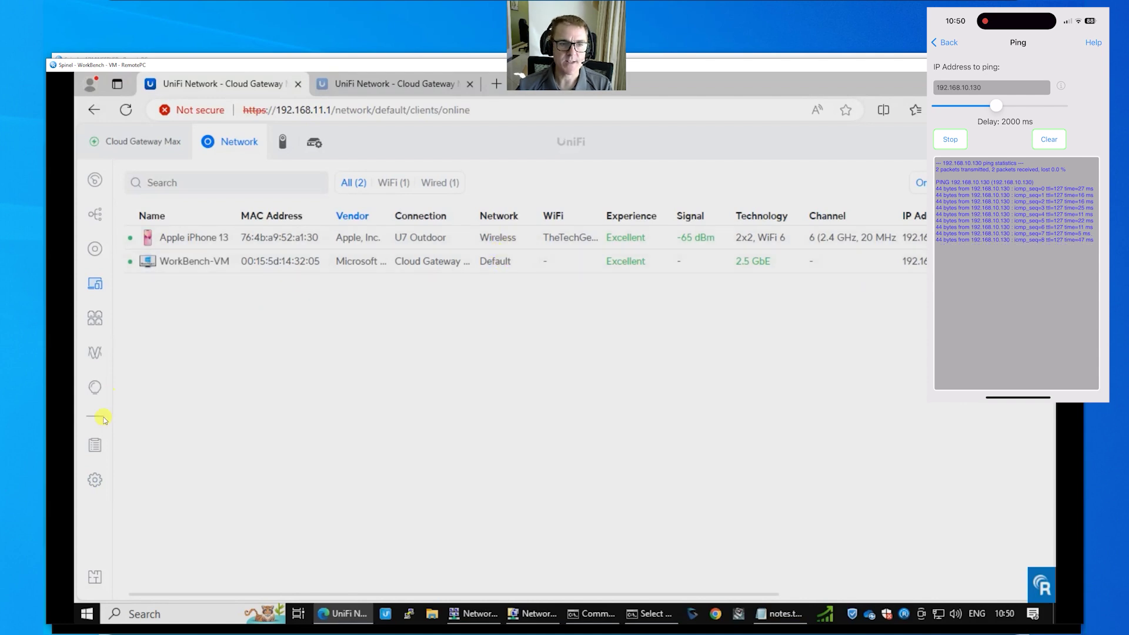
left_click(94, 479)
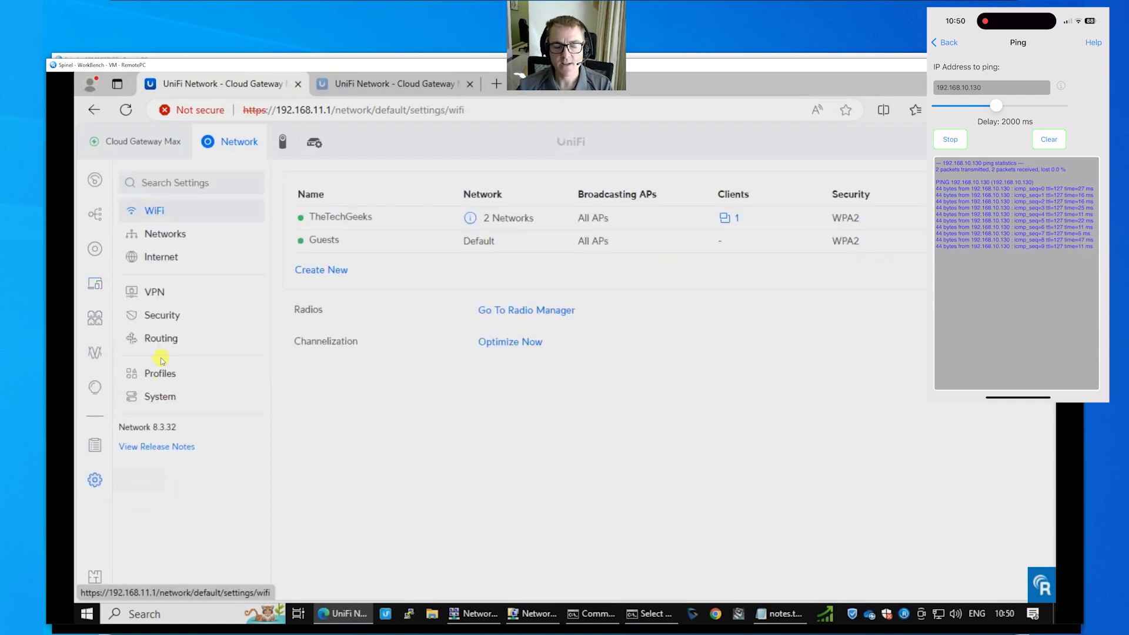
left_click(159, 319)
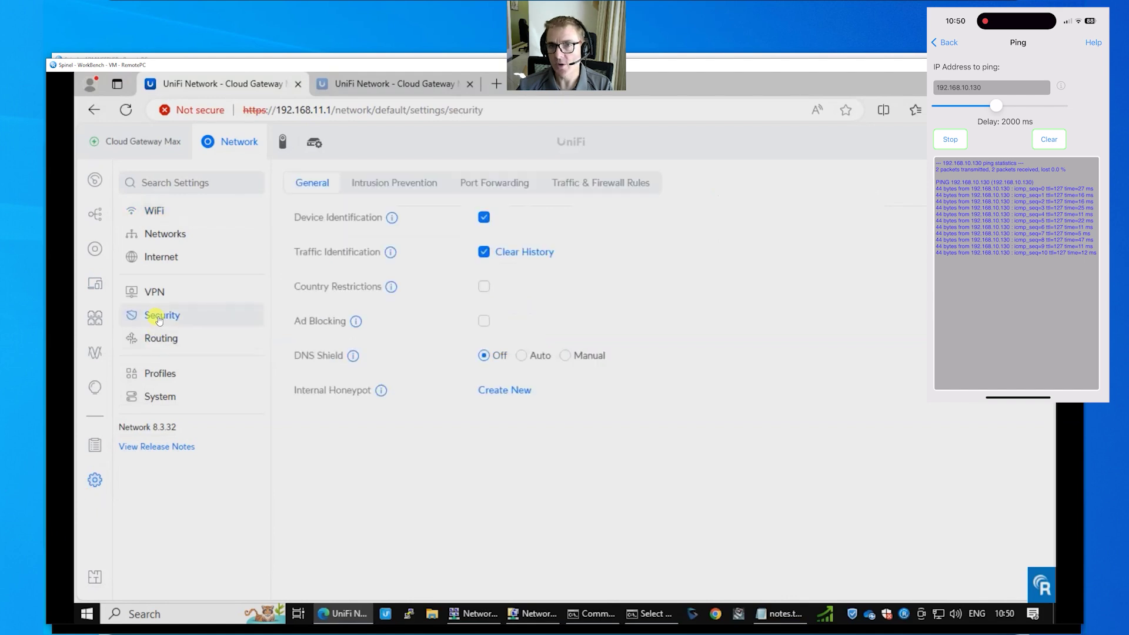
left_click(598, 185)
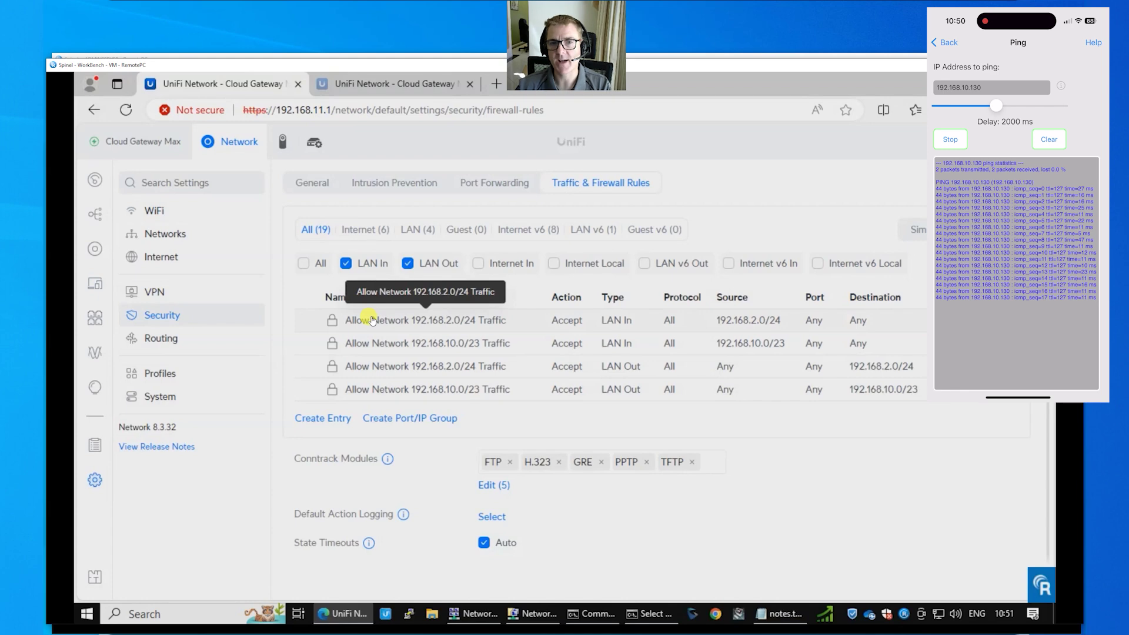
left_click(341, 419)
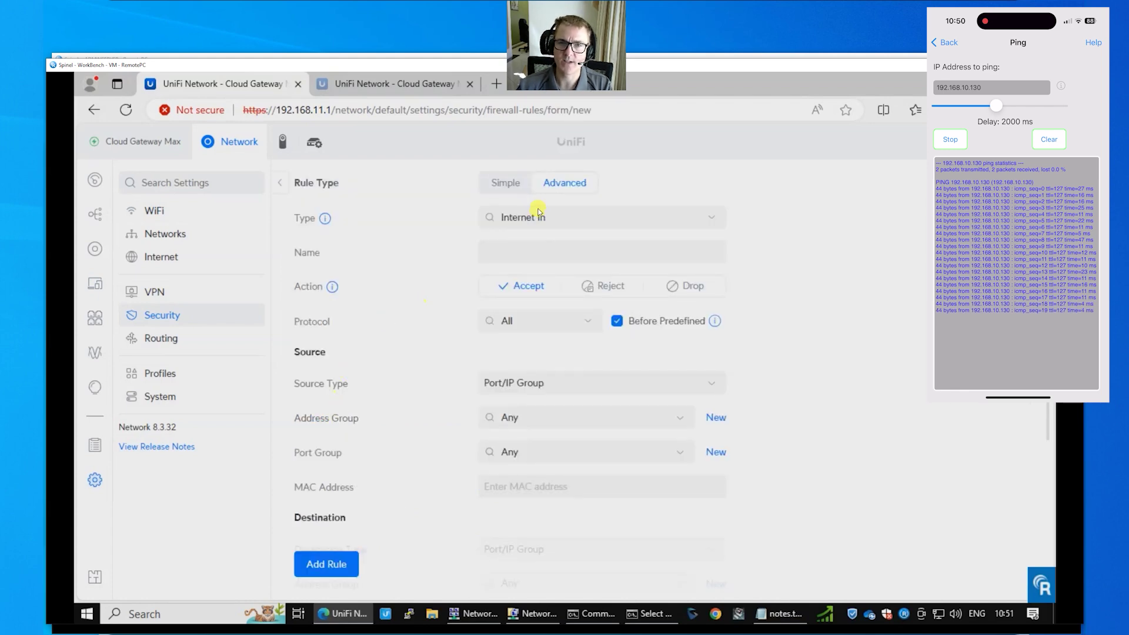
Step: Make the new rule a LAN Out rule named 'Block Local Access' with action Drop
left_click(570, 219)
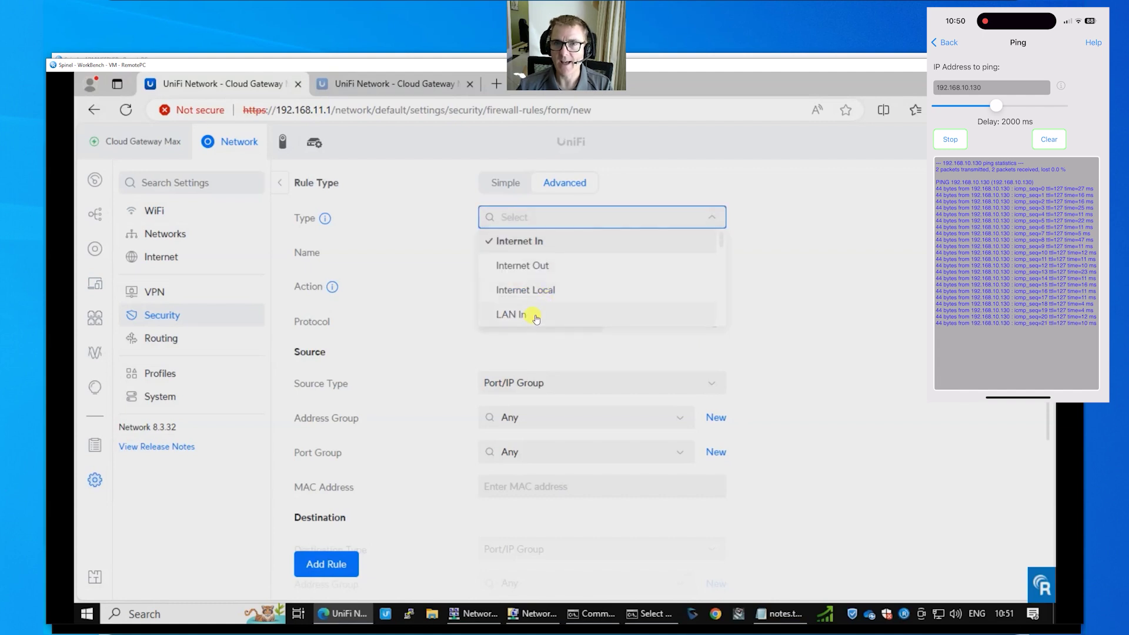
scroll(555, 303, "down", 1)
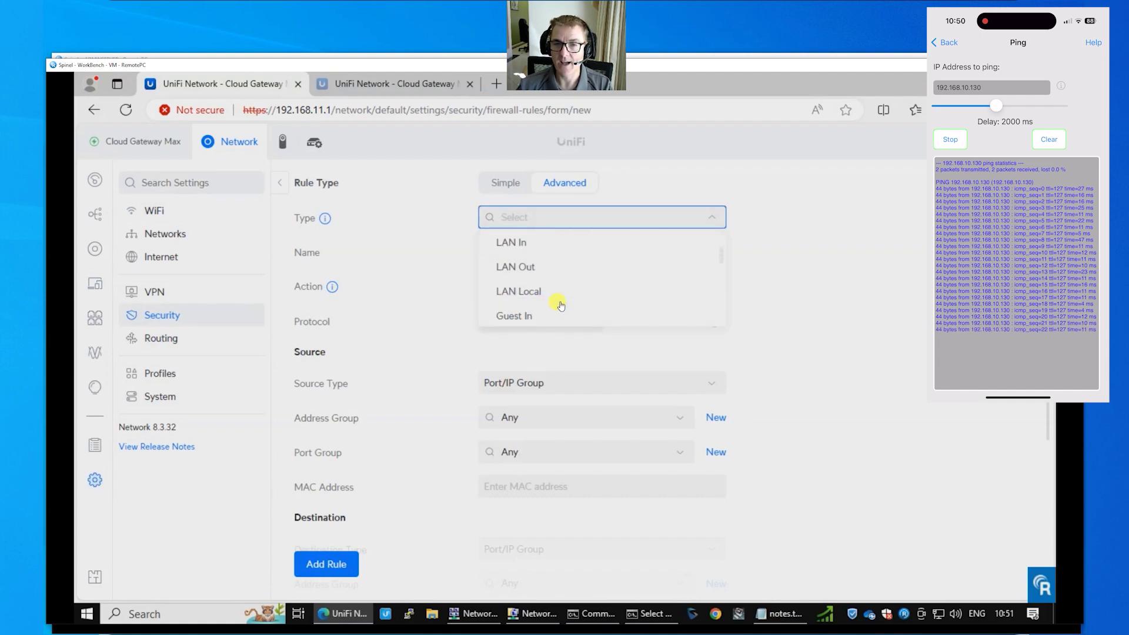
left_click(532, 271)
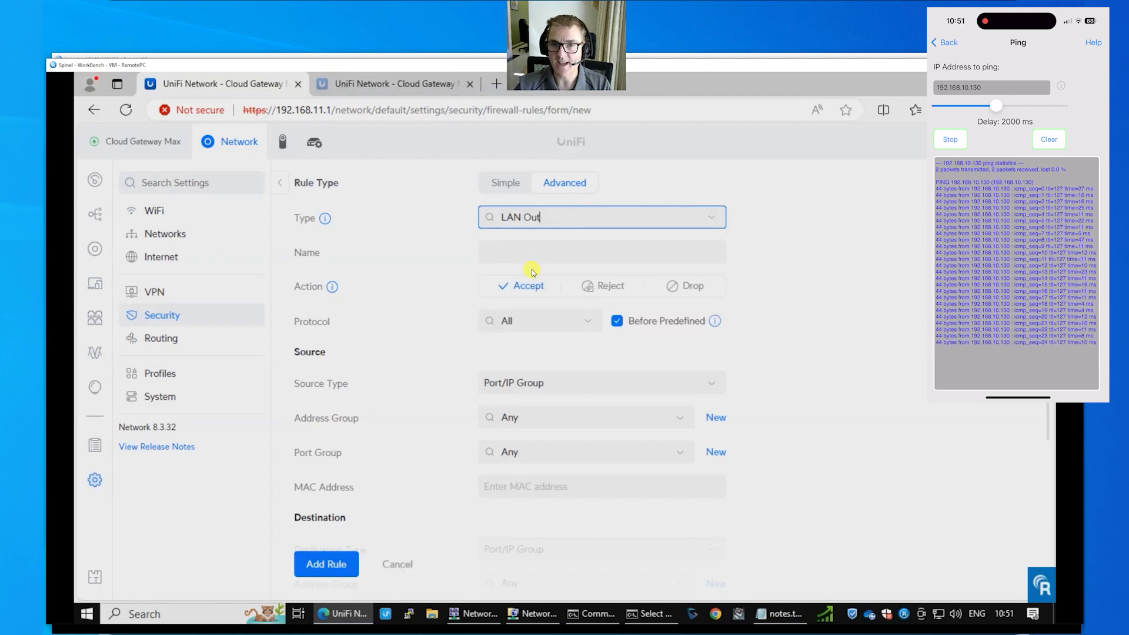
left_click(531, 254)
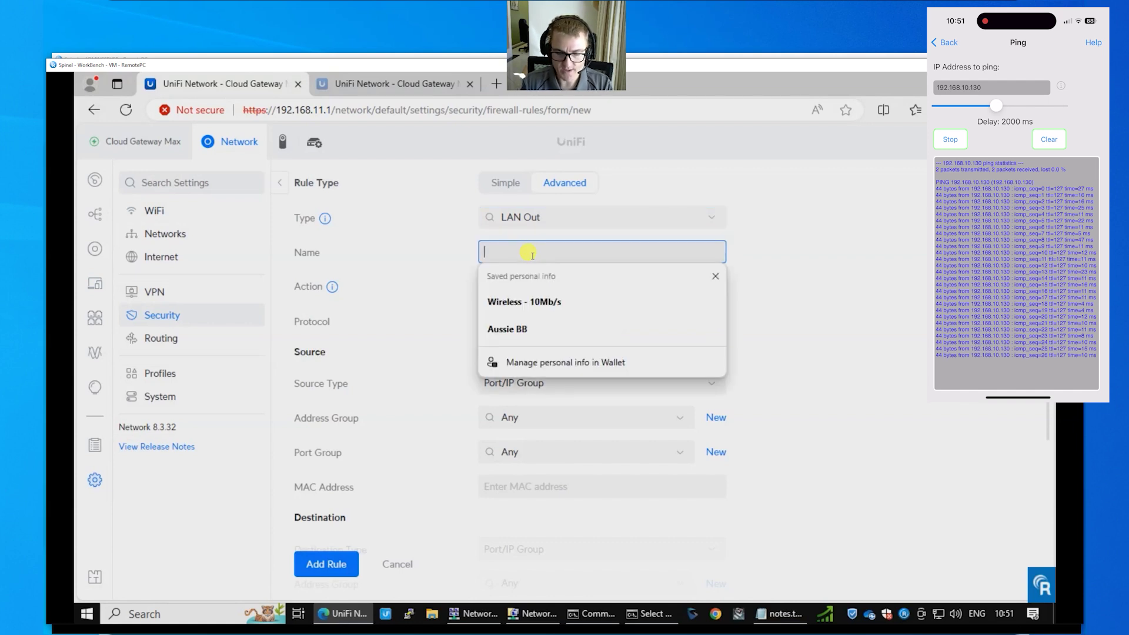
type("Block")
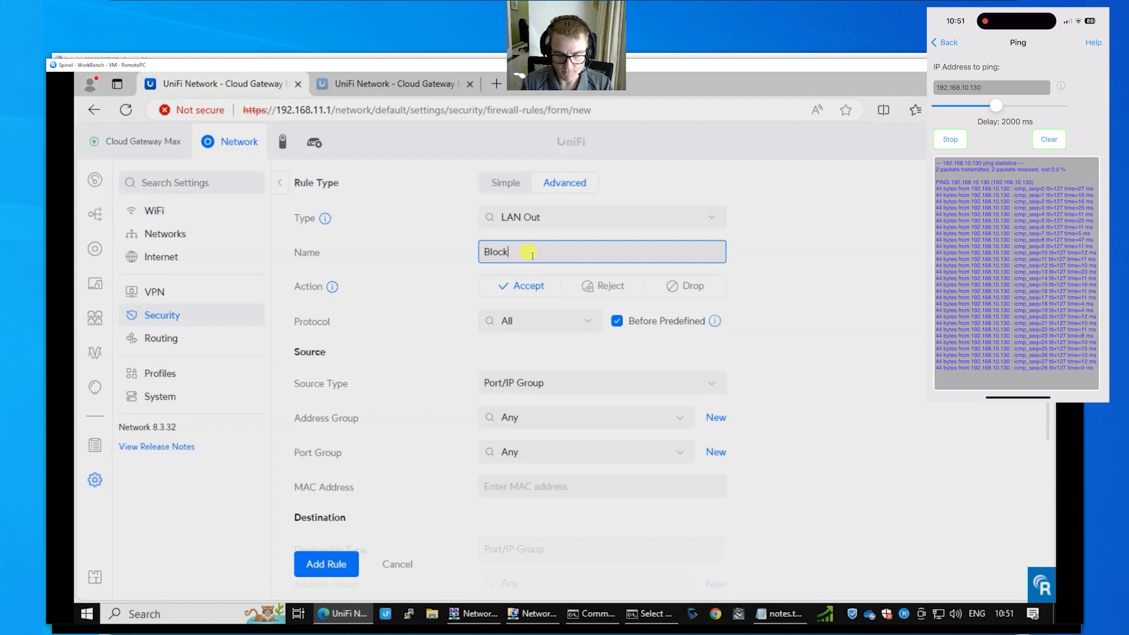
type(" Local Access")
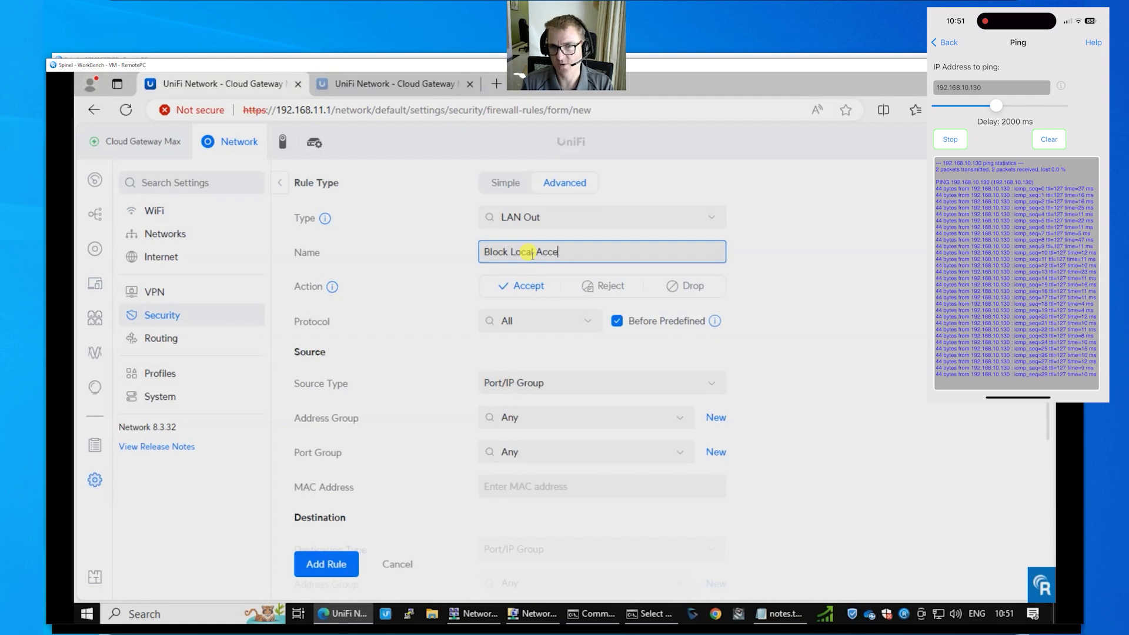
left_click(684, 287)
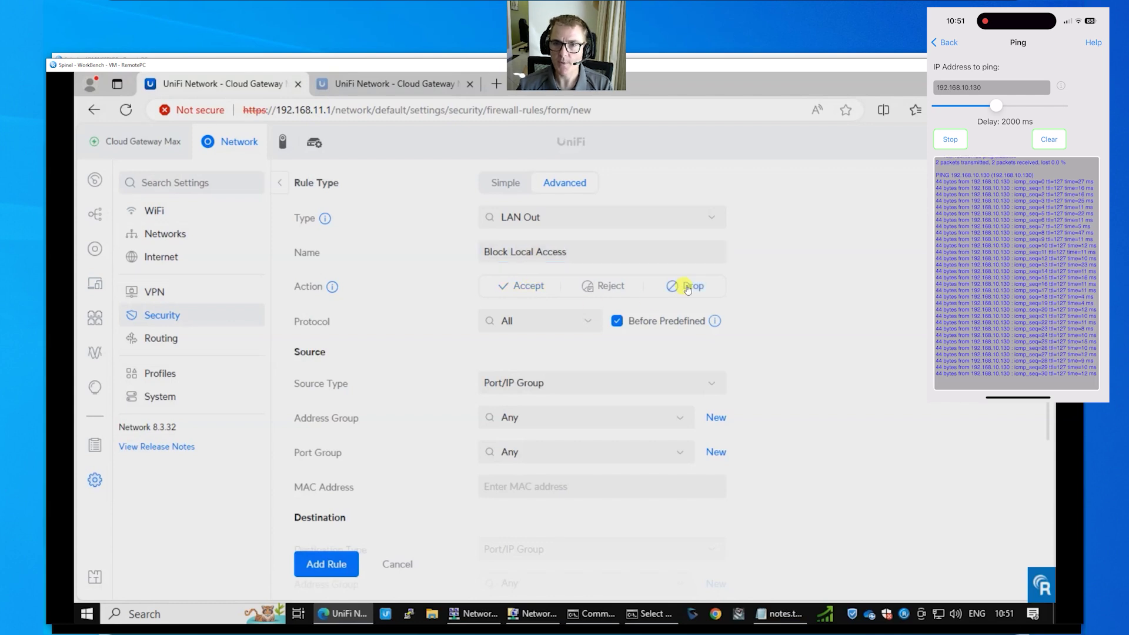
Step: Set the rule's source to the Wireless network, keeping IPv4 Subnet as the network type
left_click(579, 383)
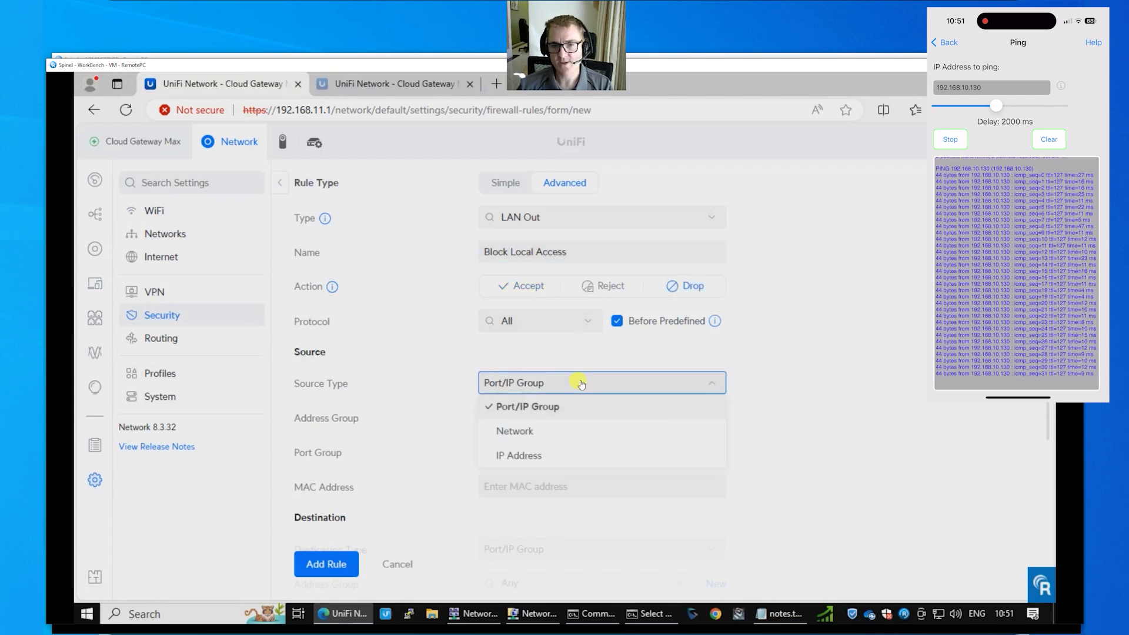
left_click(563, 429)
left_click(563, 420)
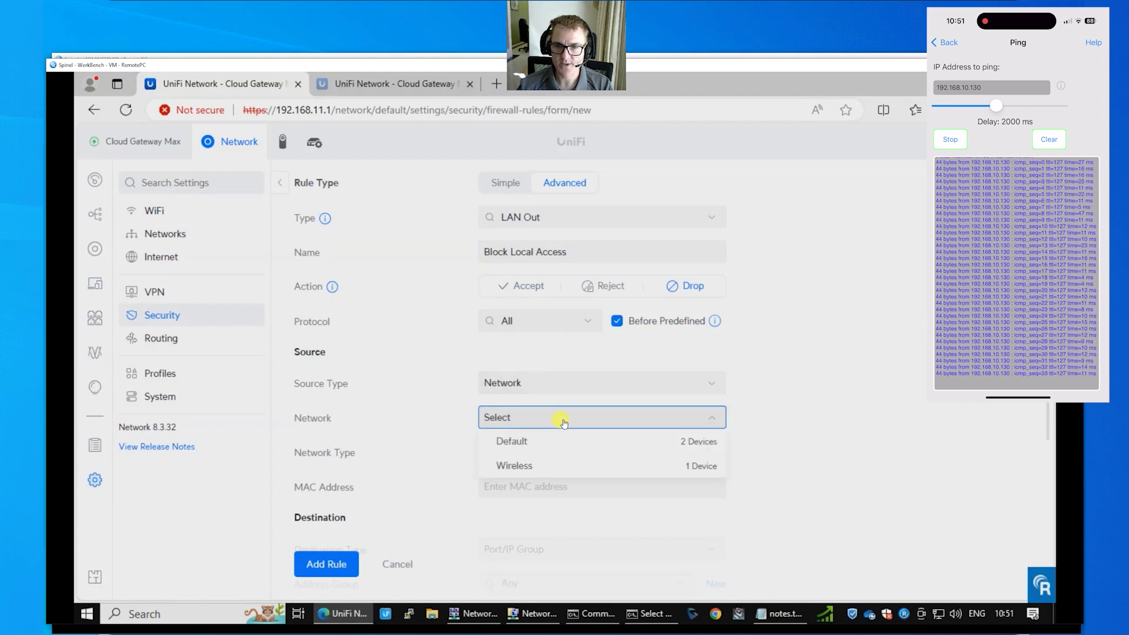
left_click(525, 466)
scroll(825, 389, "down", 1)
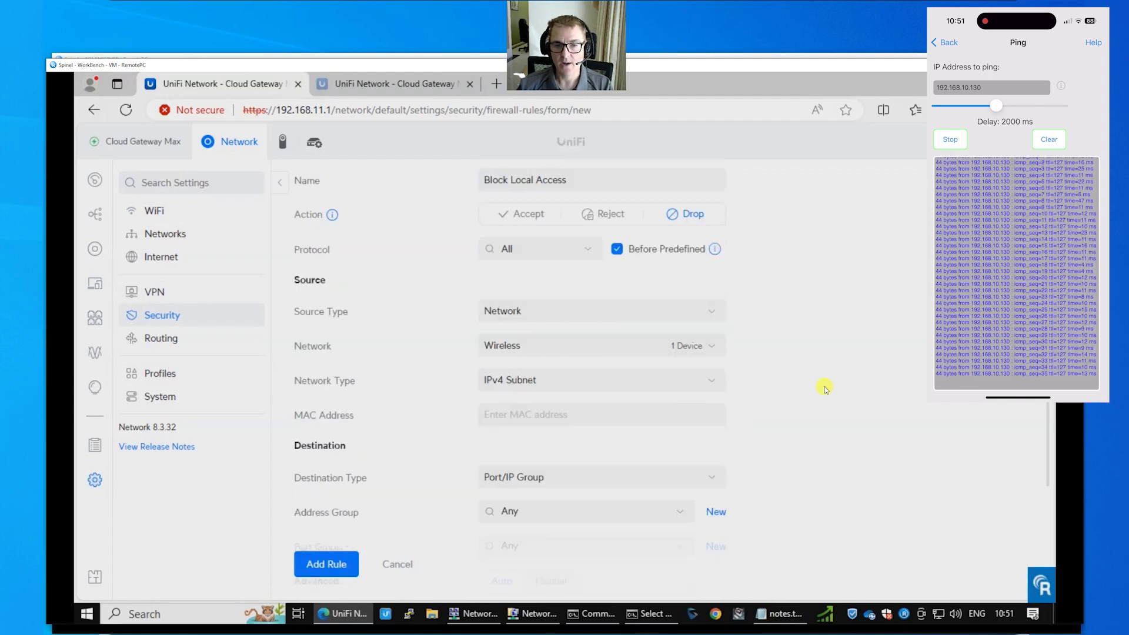
left_click(518, 381)
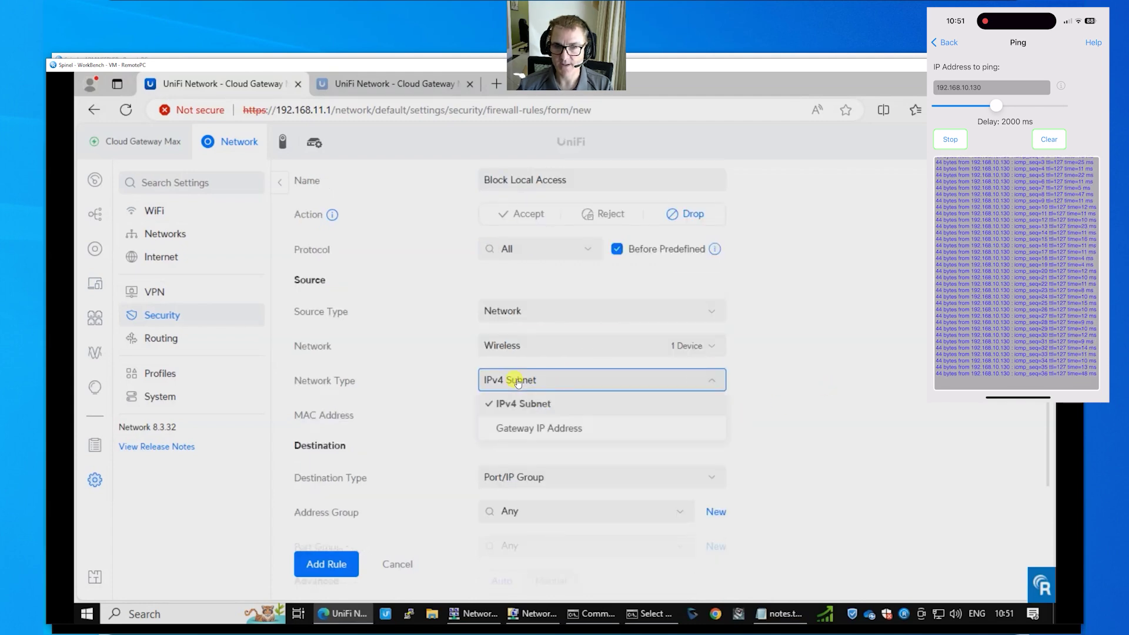
left_click(544, 381)
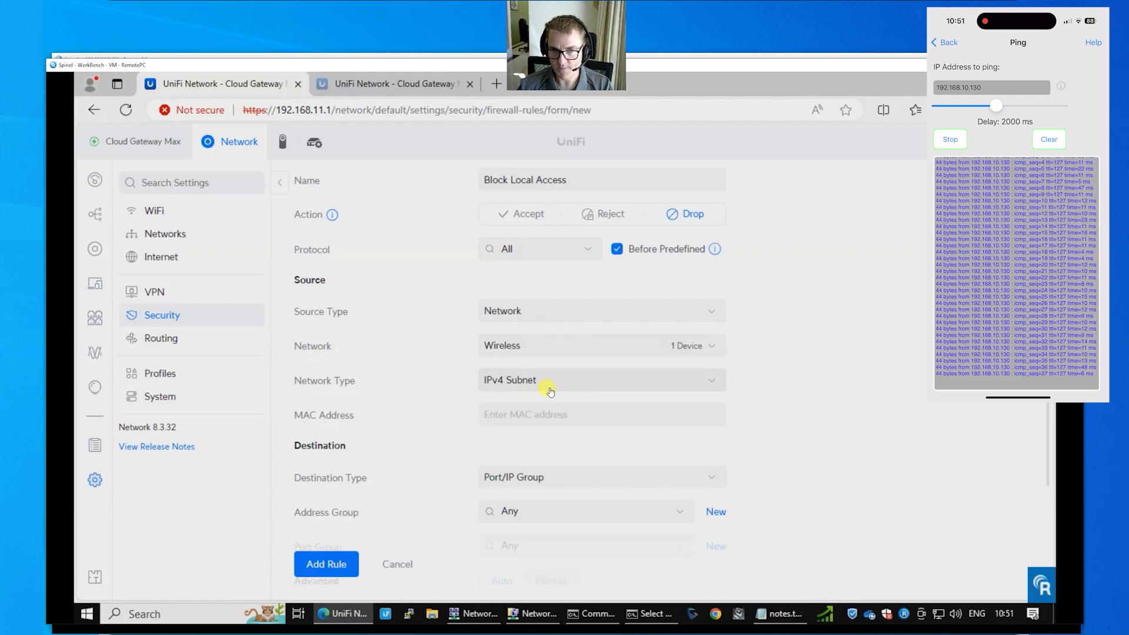
Step: Set the rule's destination to the Default network and add the rule
left_click(532, 477)
left_click(528, 525)
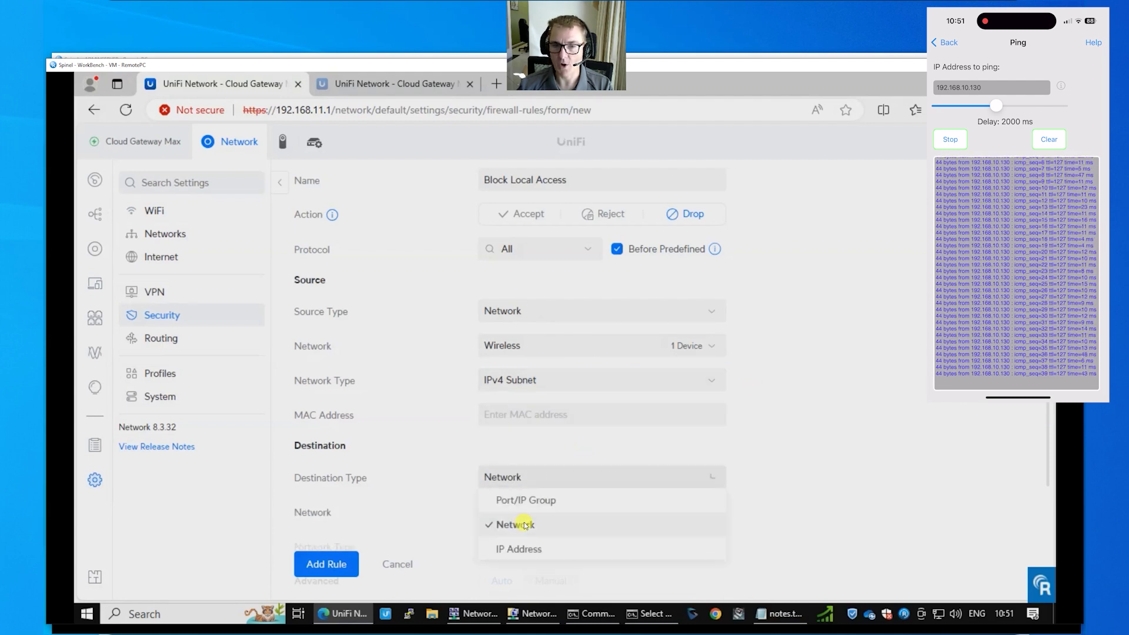
left_click(530, 515)
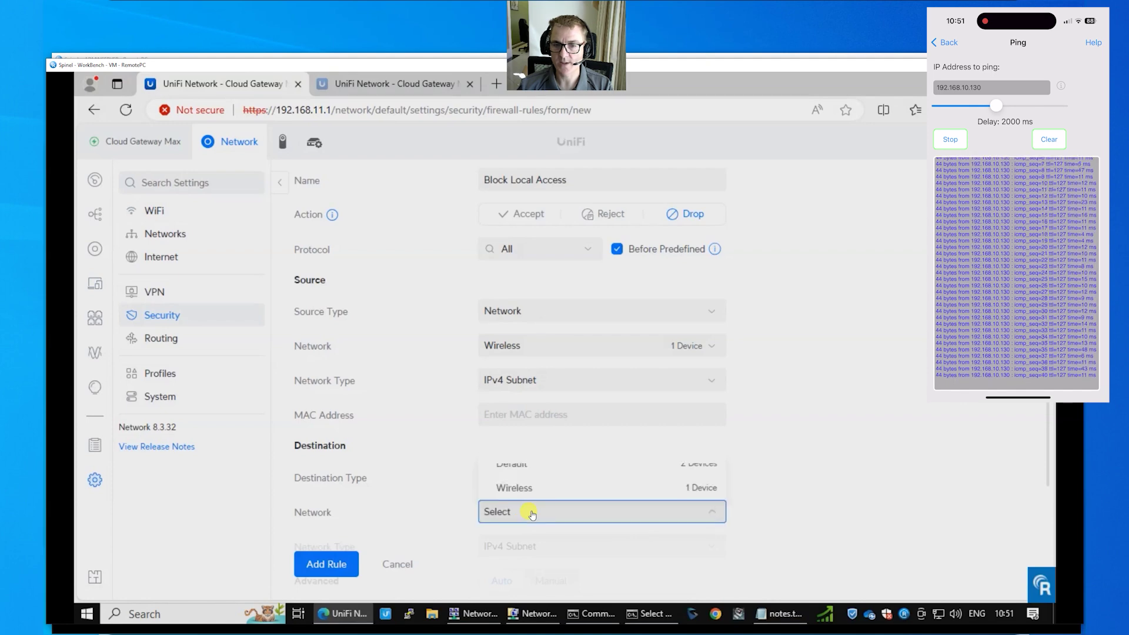
left_click(532, 466)
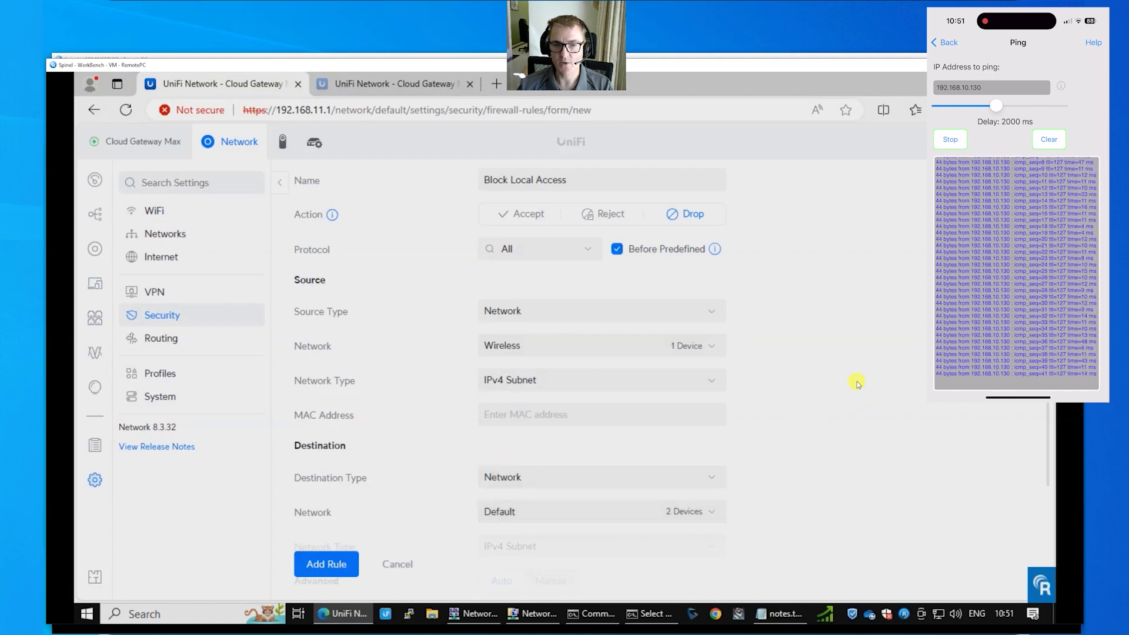
scroll(857, 382, "down", 2)
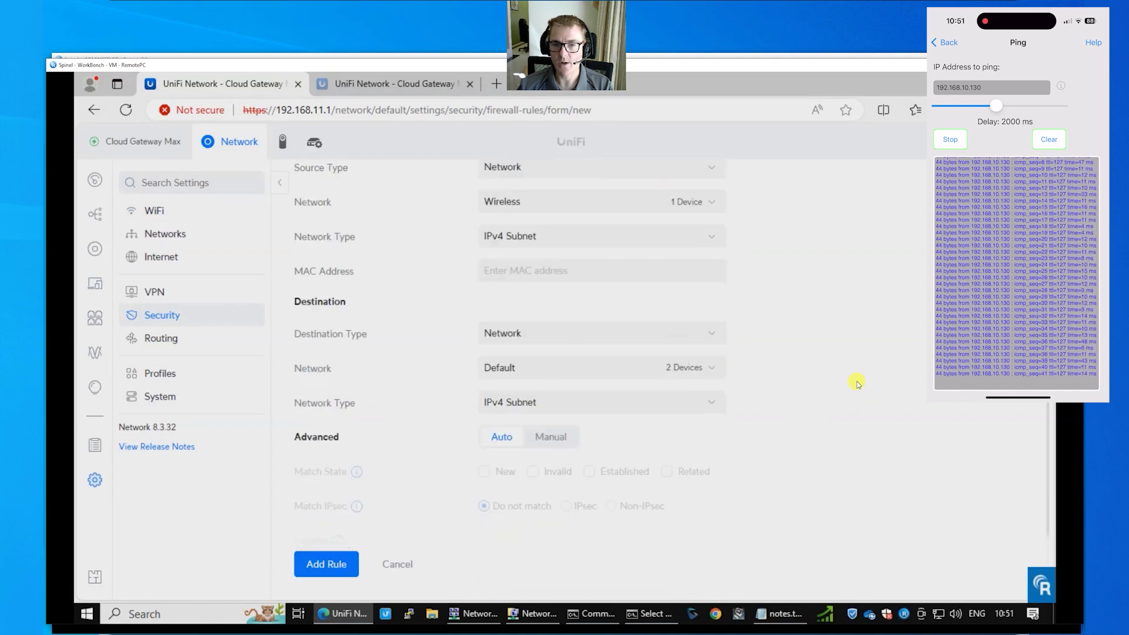
left_click(349, 561)
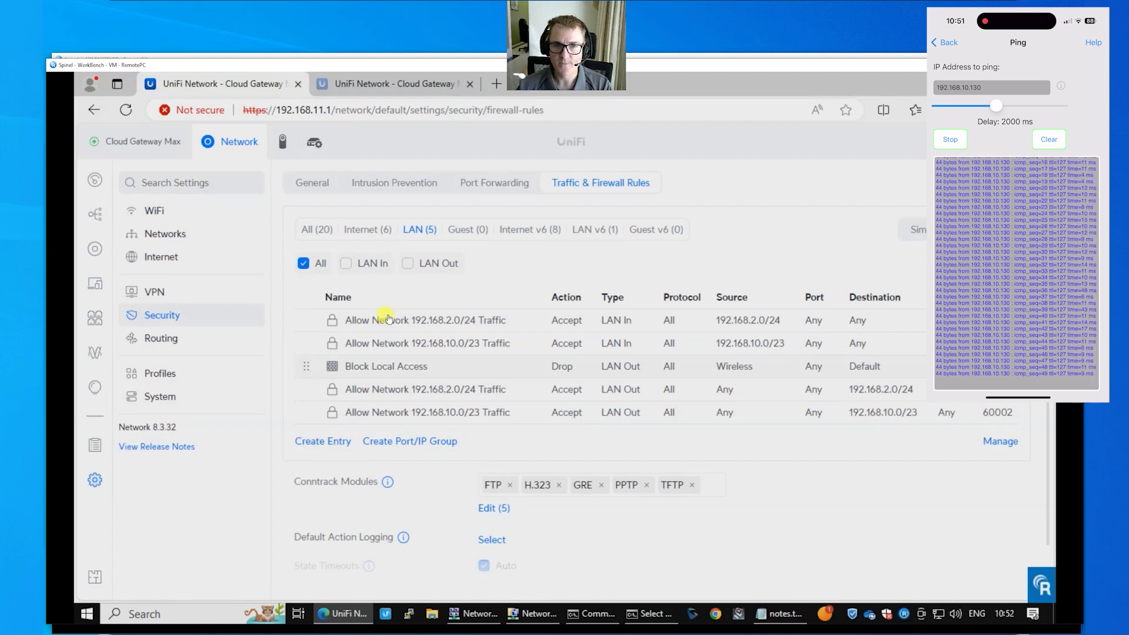
Step: Filter the LAN rules to LAN Out only, showing Block Local Access at the top
left_click(408, 262)
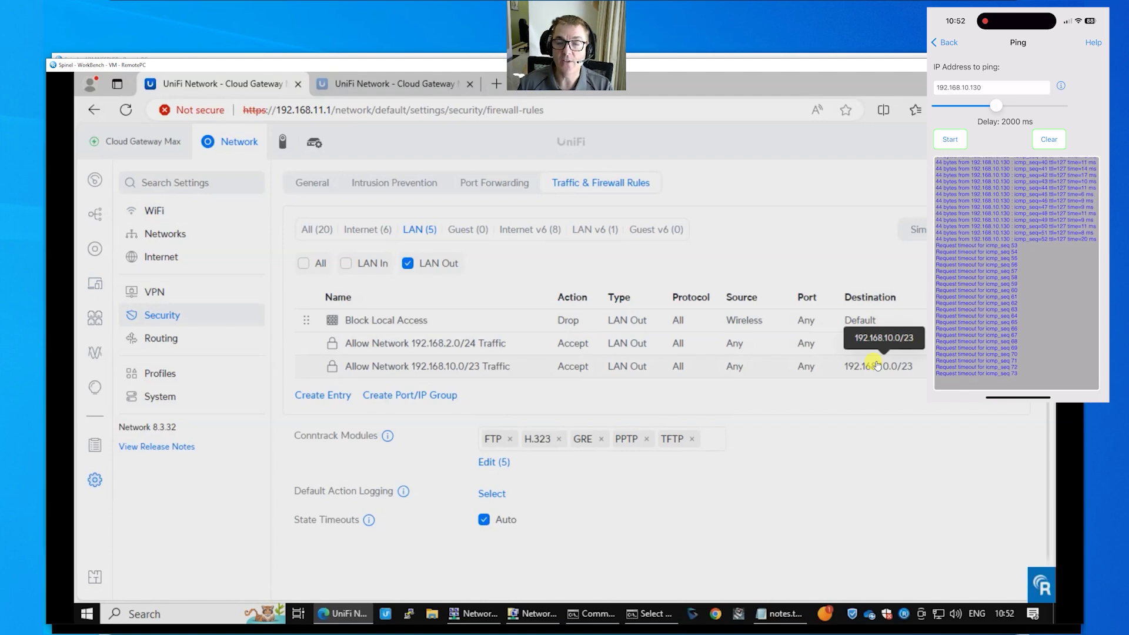
key("BackSpace")
key("BackSpace")
key("BackSpace")
key("BackSpace")
key("BackSpace")
key("BackSpace")
key("BackSpace")
key("BackSpace")
key("BackSpace")
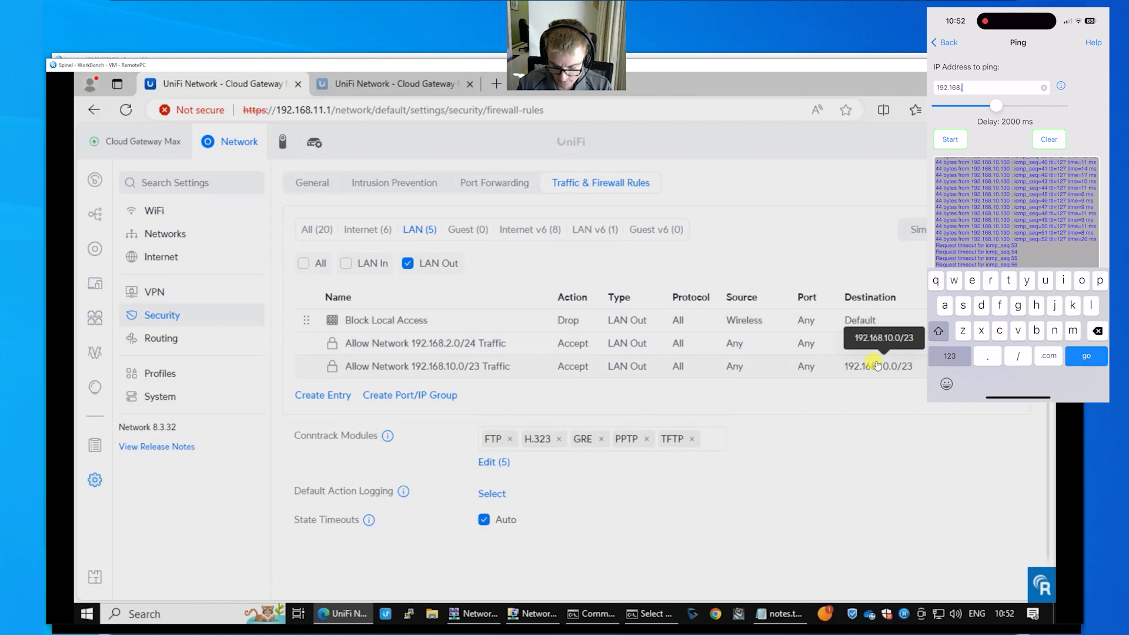
key("BackSpace")
key("BackSpace")
key("BackSpace")
key("BackSpace")
key("BackSpace")
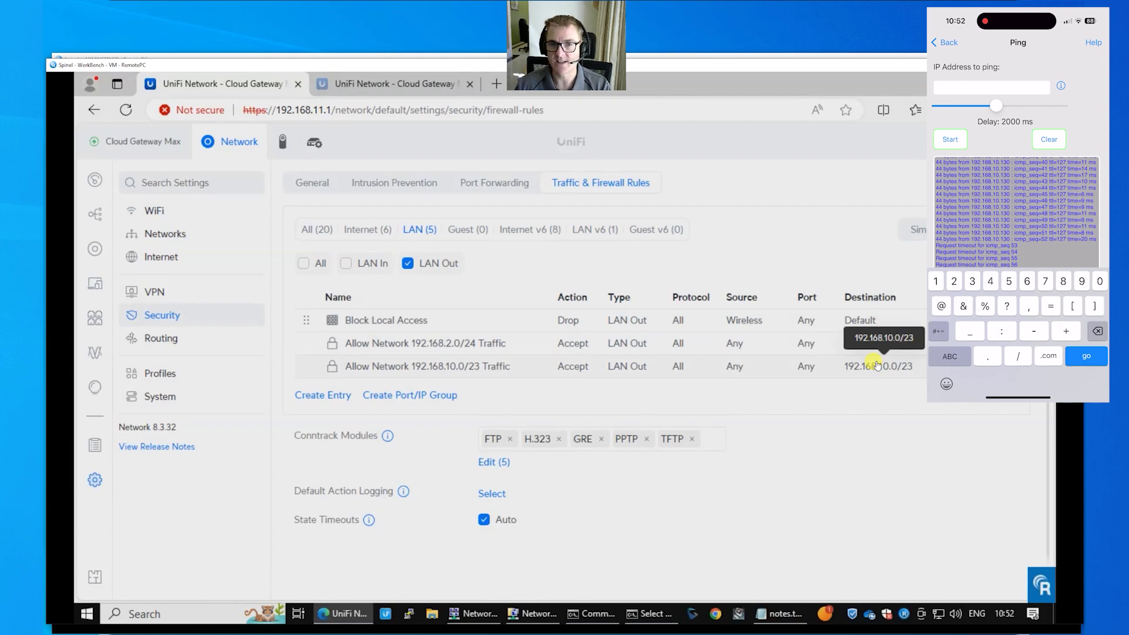
type("8.8.8.8")
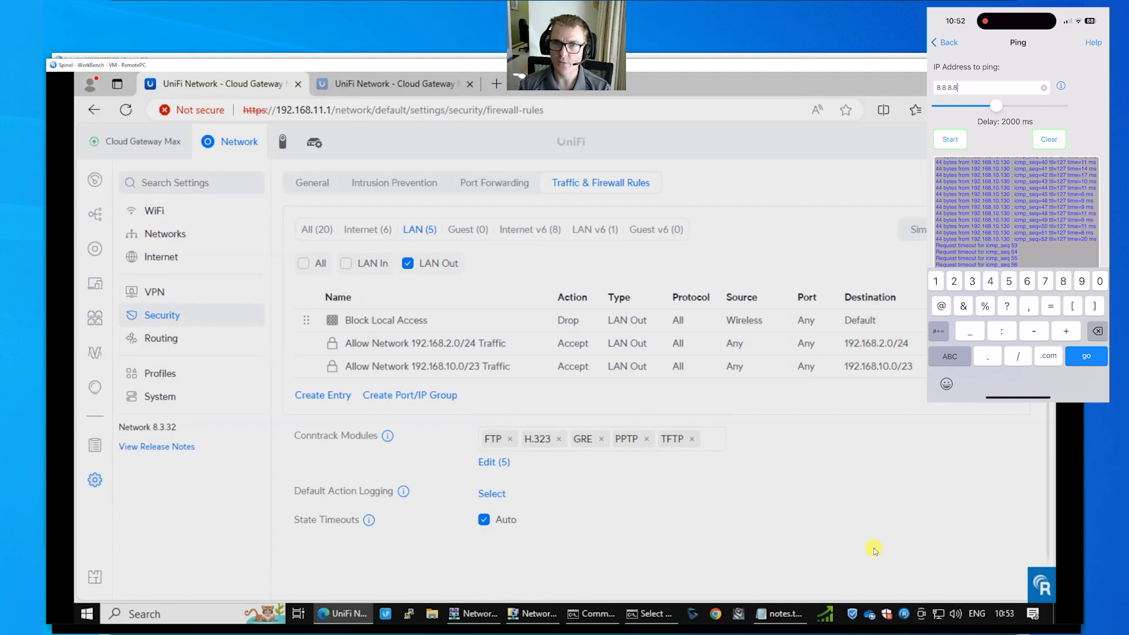
key("Return")
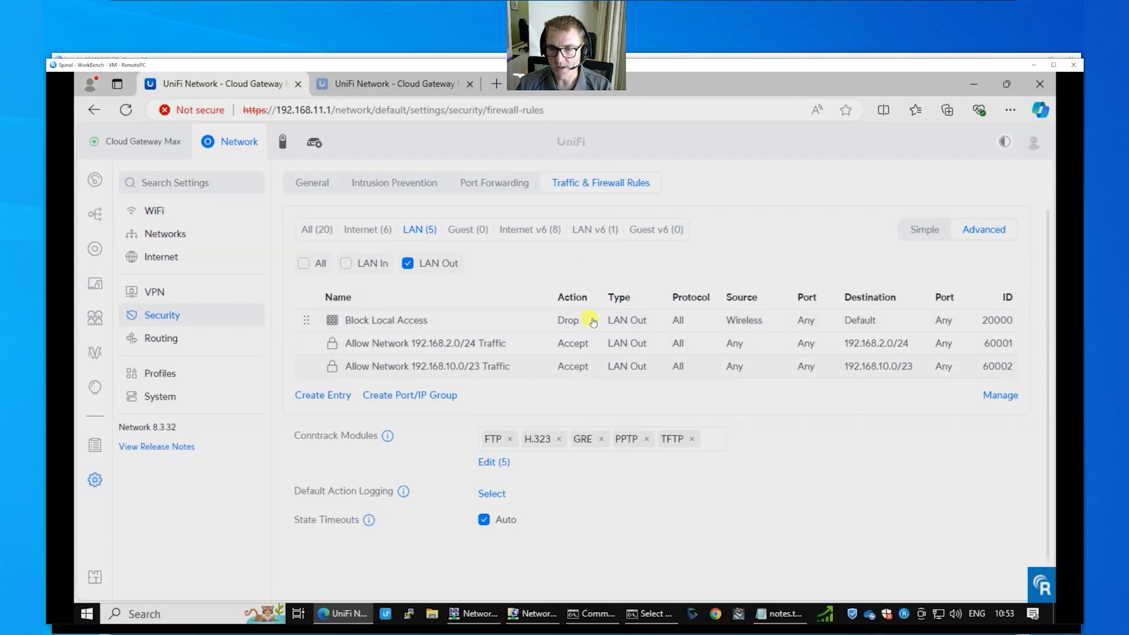
left_click(176, 322)
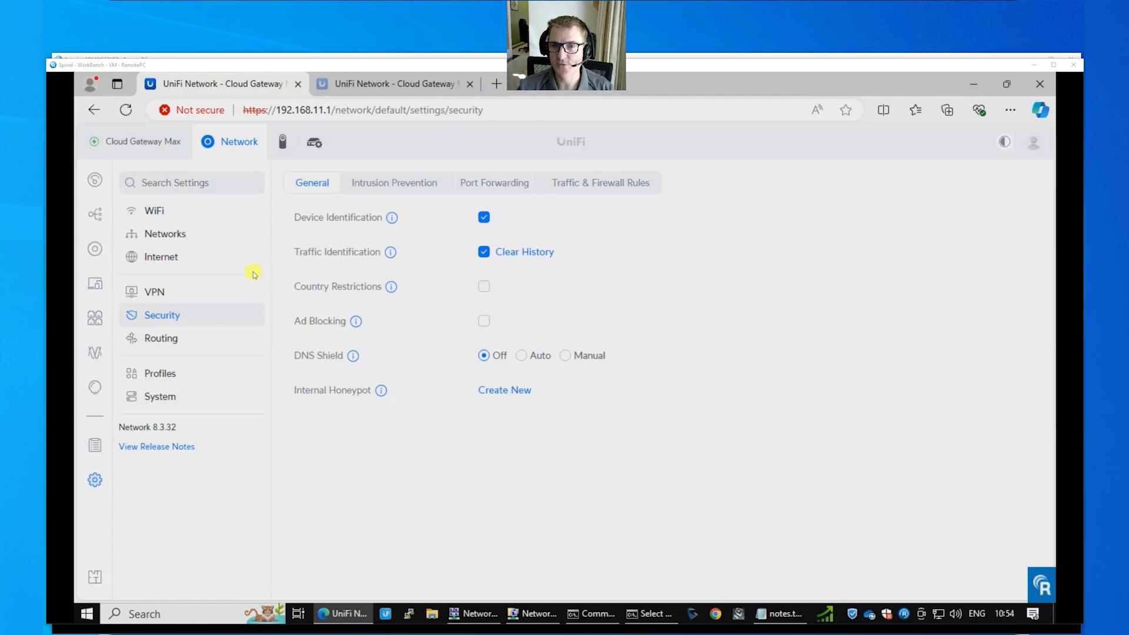
left_click(584, 184)
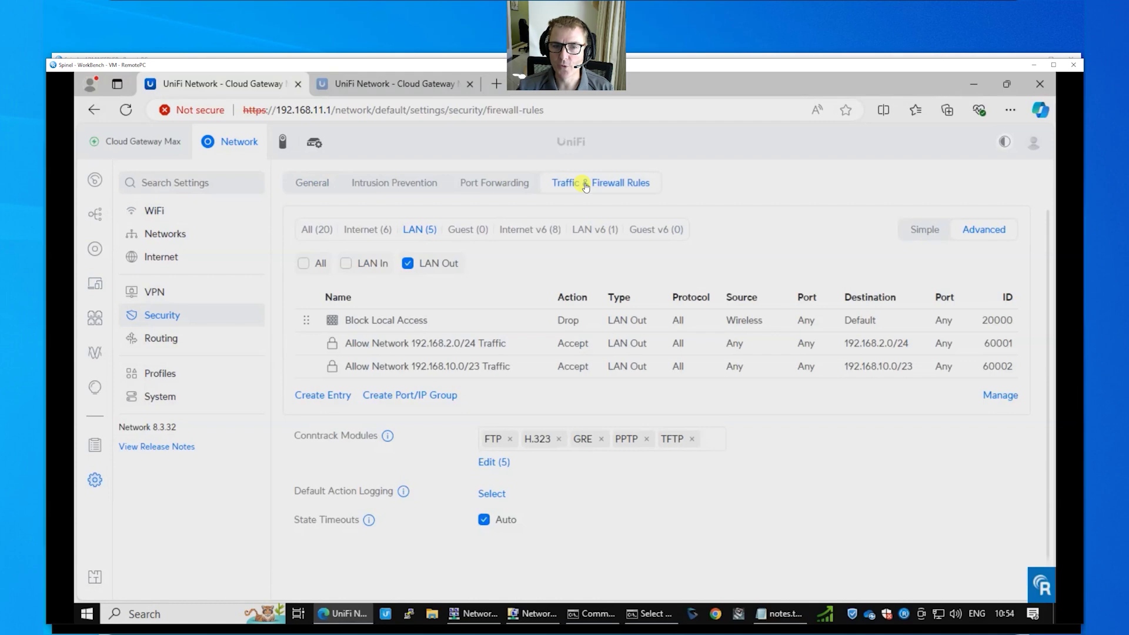
Step: Browse the Internet v6 and Internet rules filtered to Internet In, then go to Intrusion Prevention
left_click(539, 227)
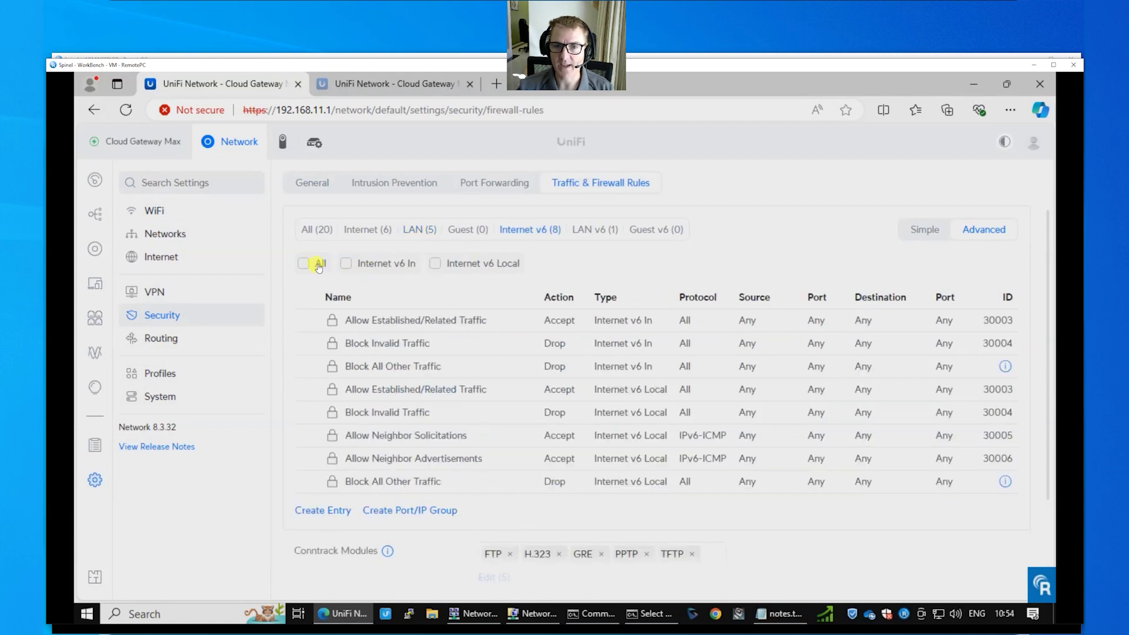
left_click(357, 230)
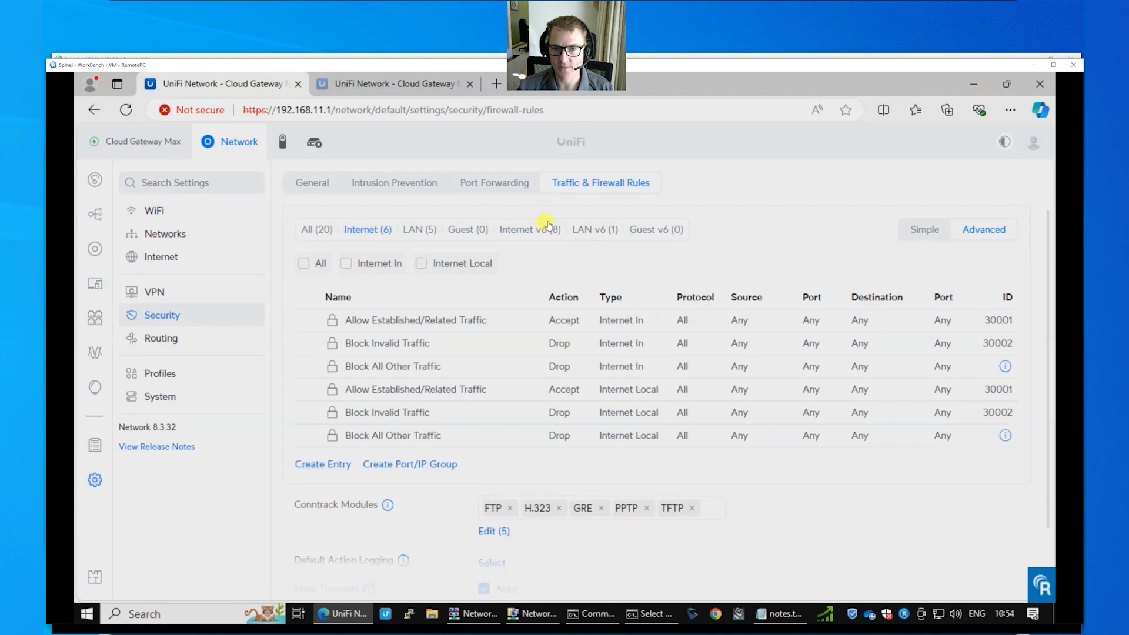
left_click(346, 263)
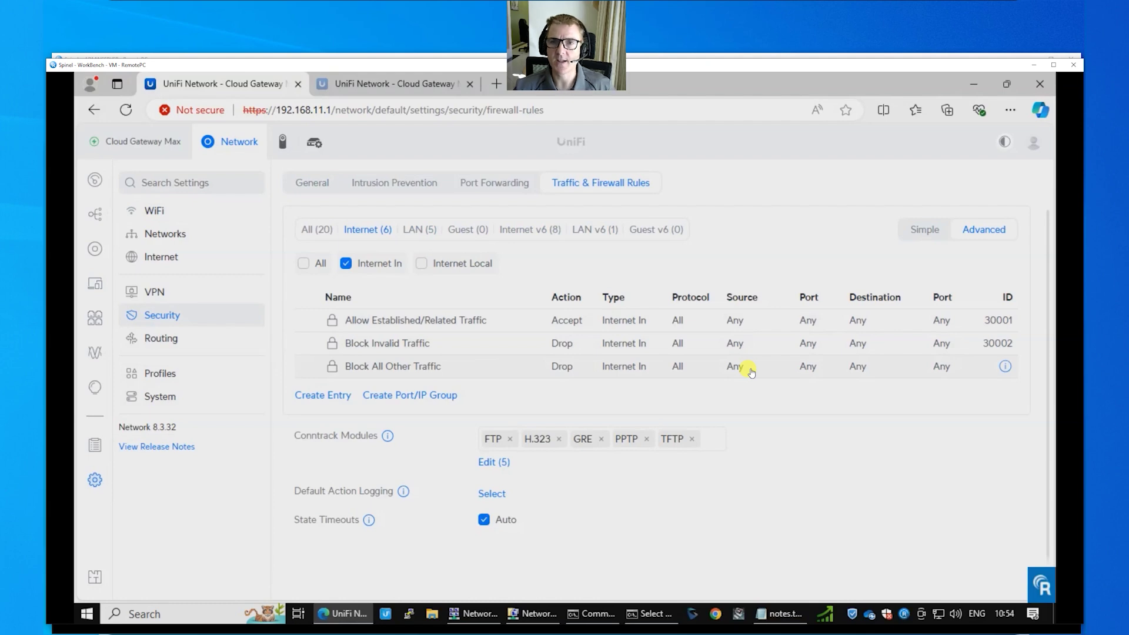
left_click(412, 186)
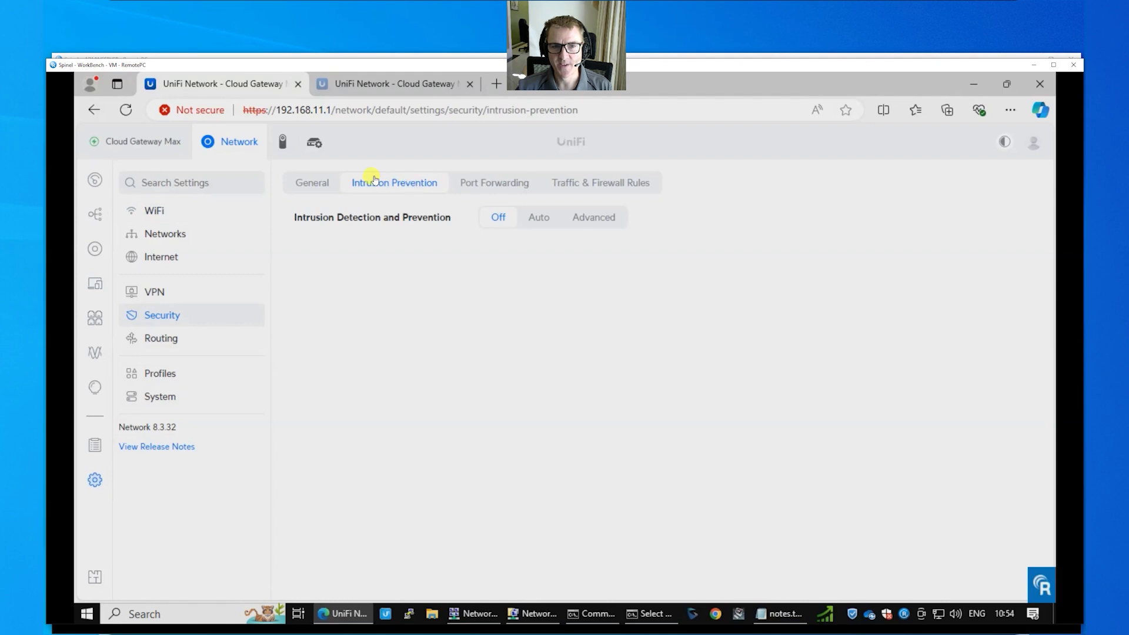
Step: Try outgoing Country Restrictions, cancel and turn them off, then enable Ad Blocking
left_click(314, 186)
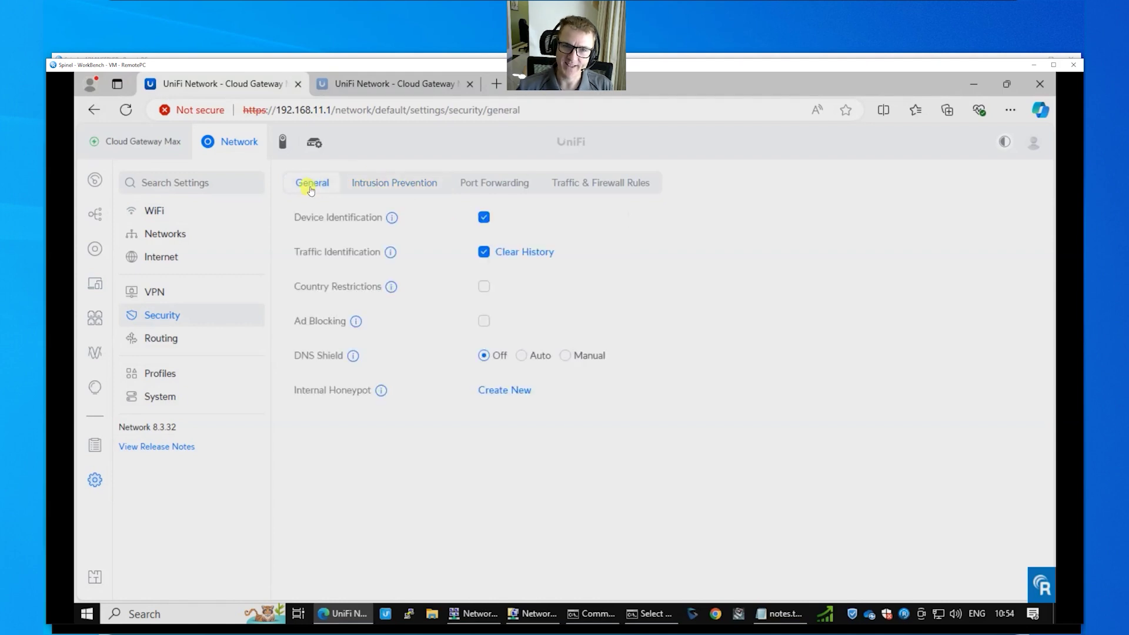
left_click(484, 288)
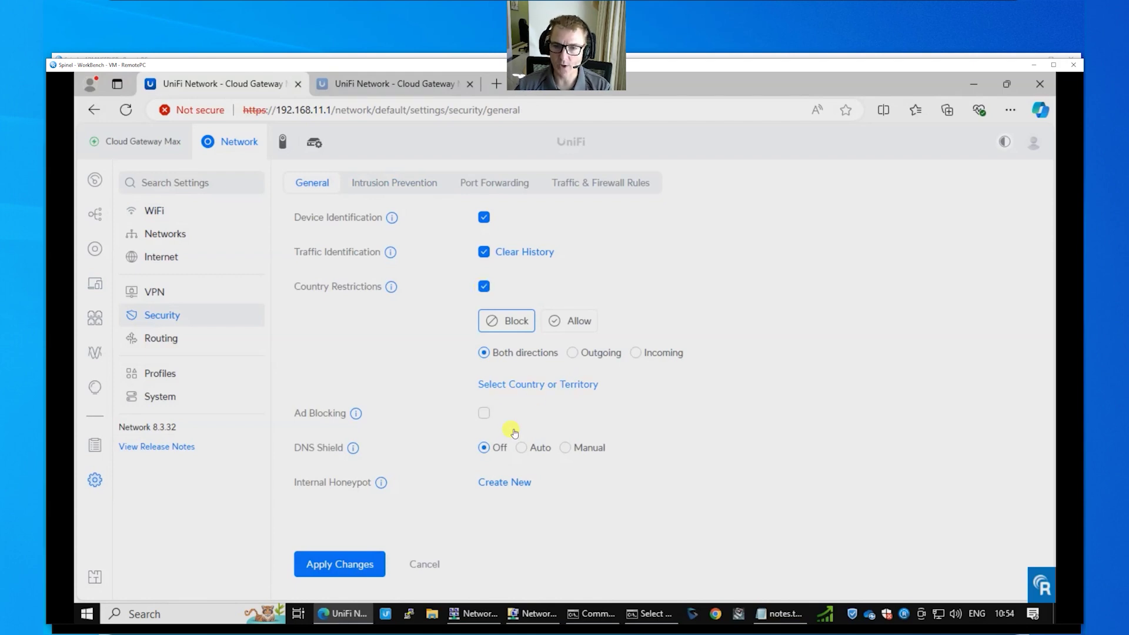
left_click(573, 353)
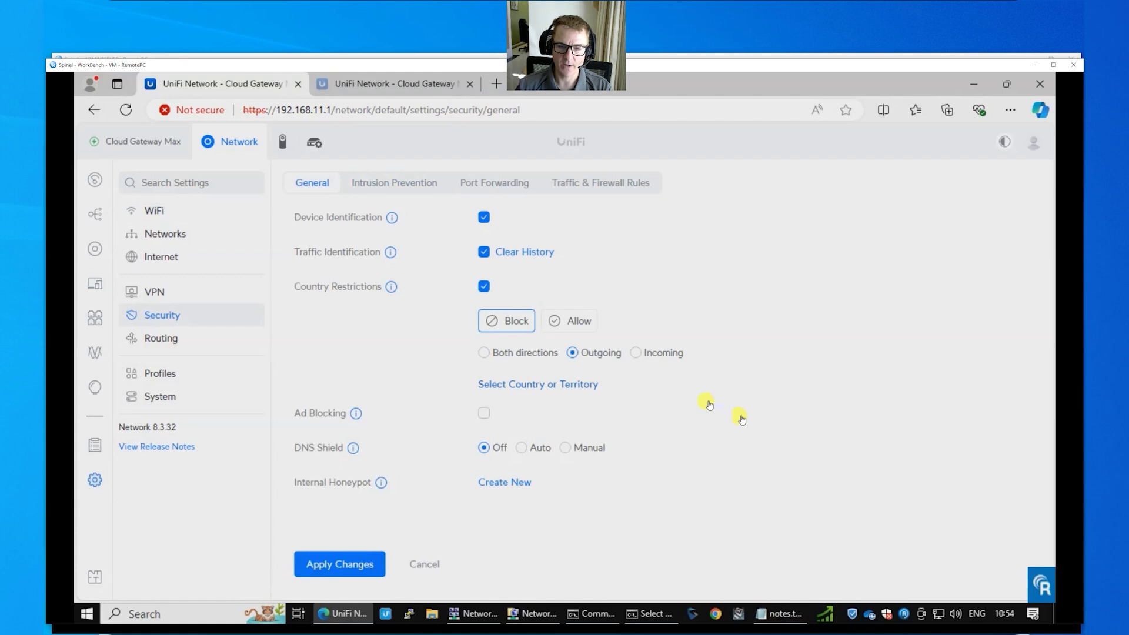
left_click(556, 386)
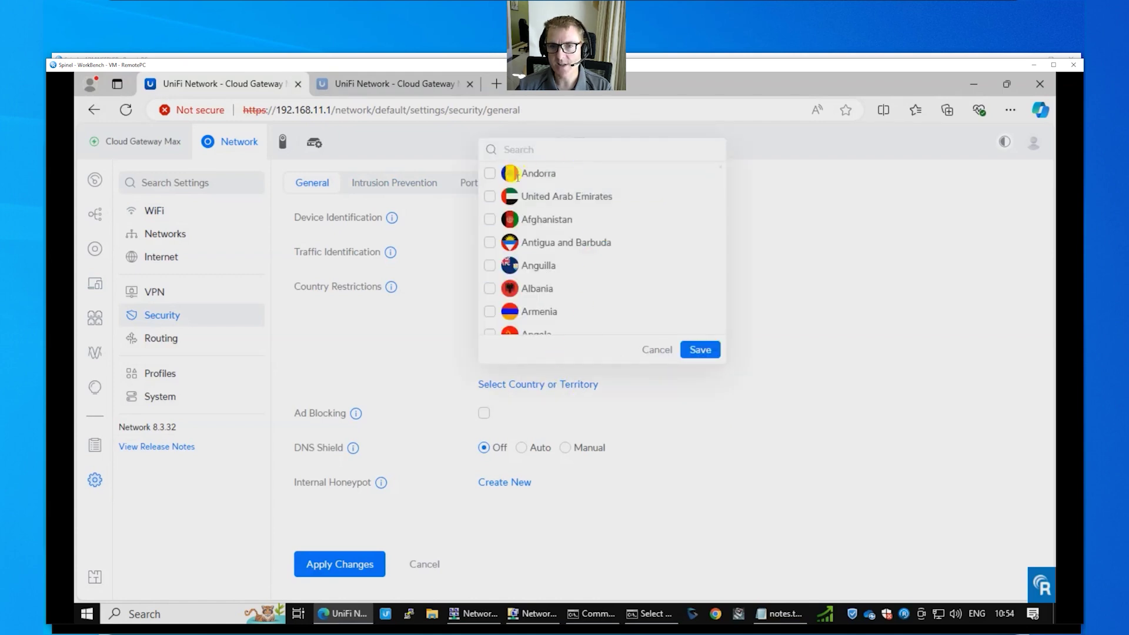
left_click(653, 350)
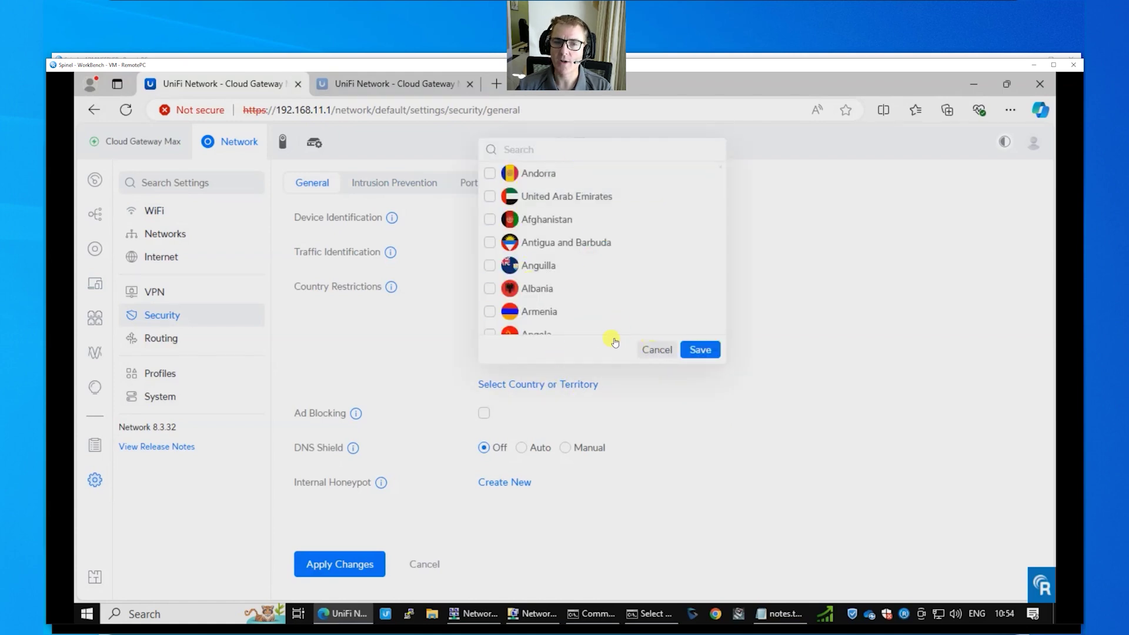
left_click(483, 287)
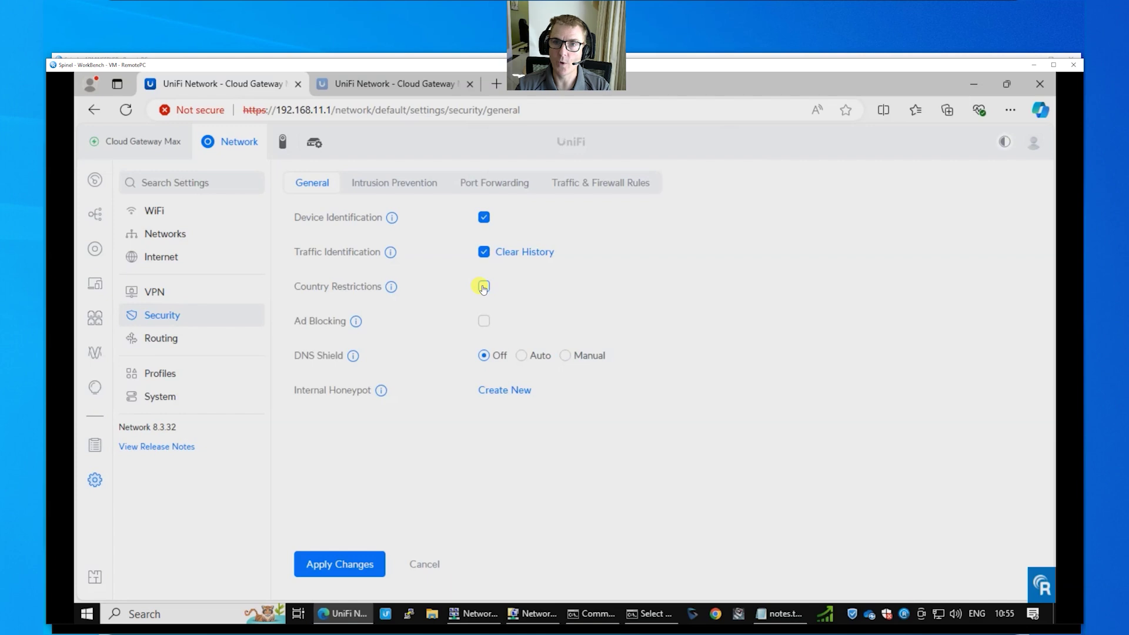
left_click(483, 321)
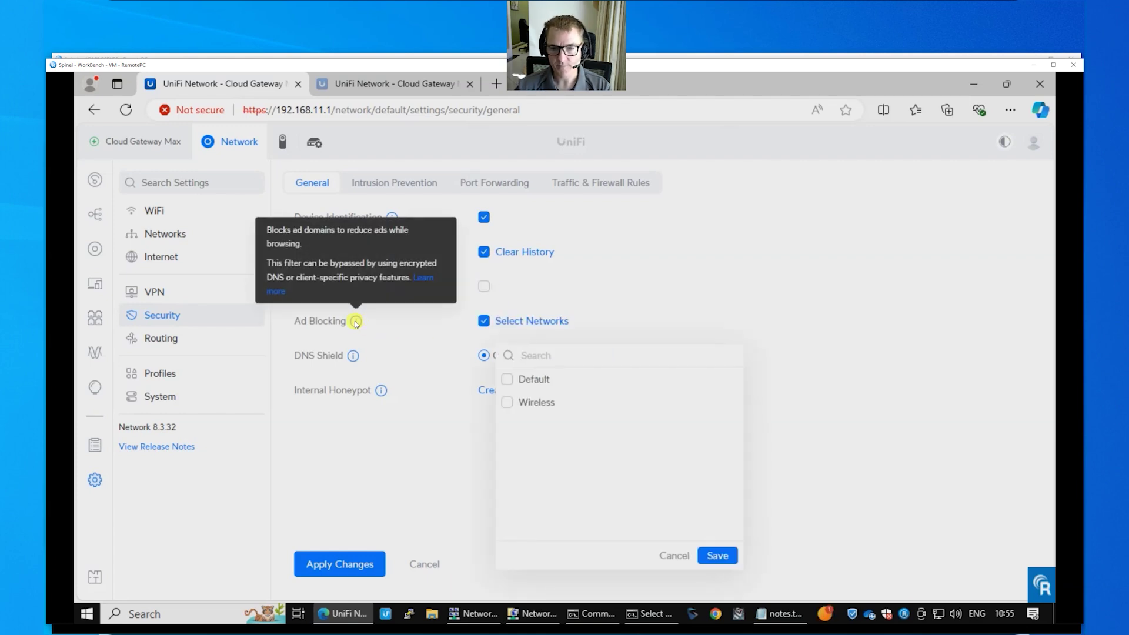
Step: Apply Ad Blocking to the Default network and save, then go to Intrusion Prevention
left_click(507, 379)
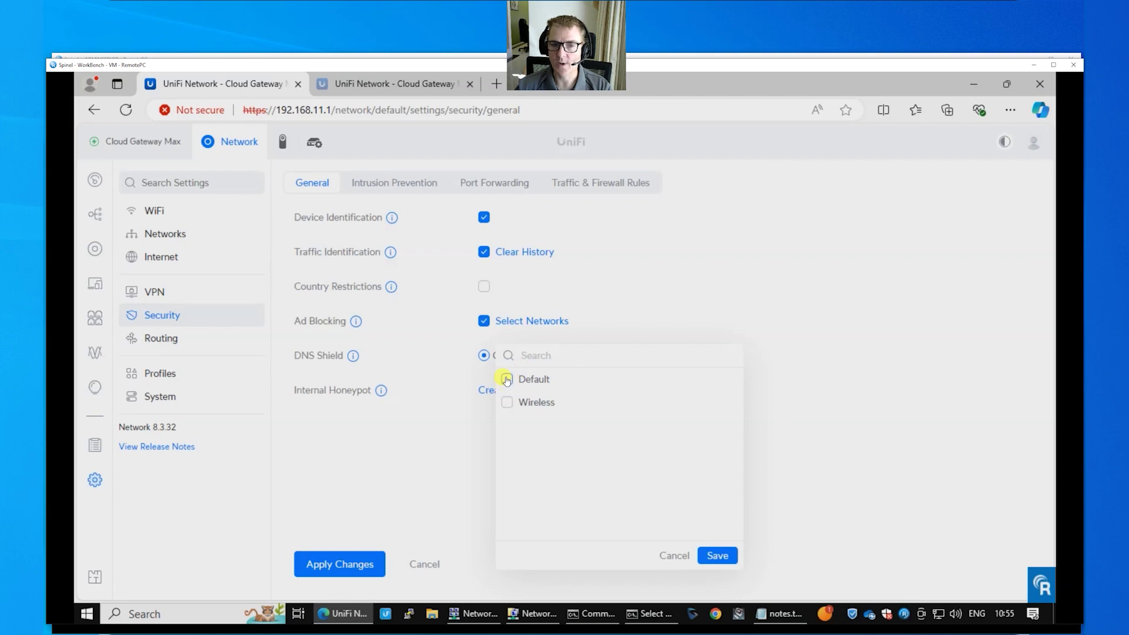
left_click(719, 555)
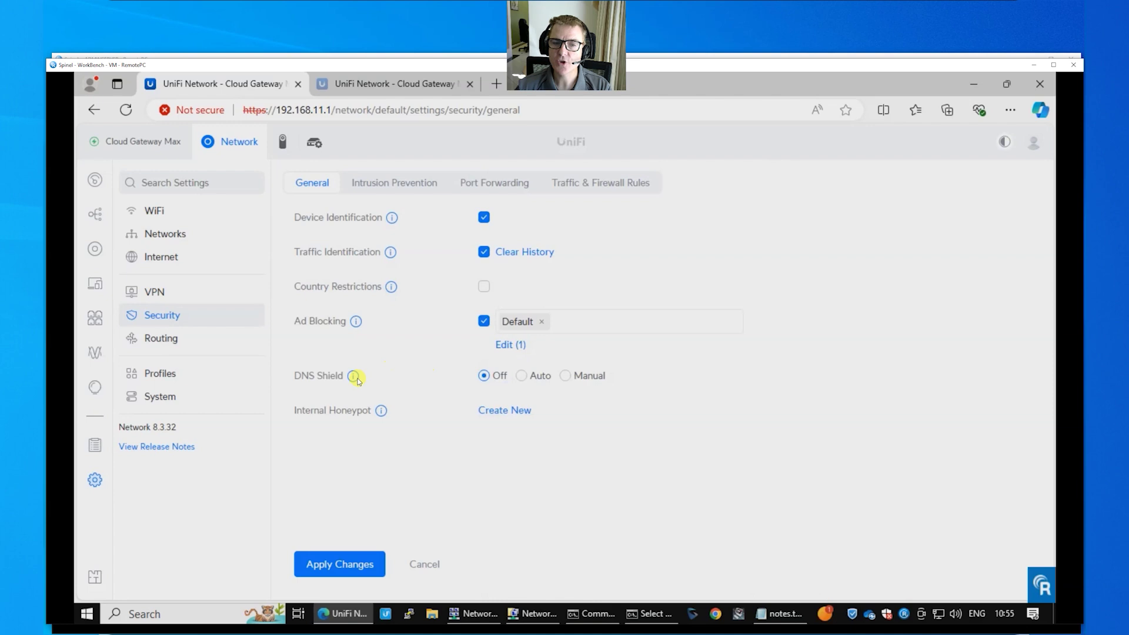
mouse_move(353, 379)
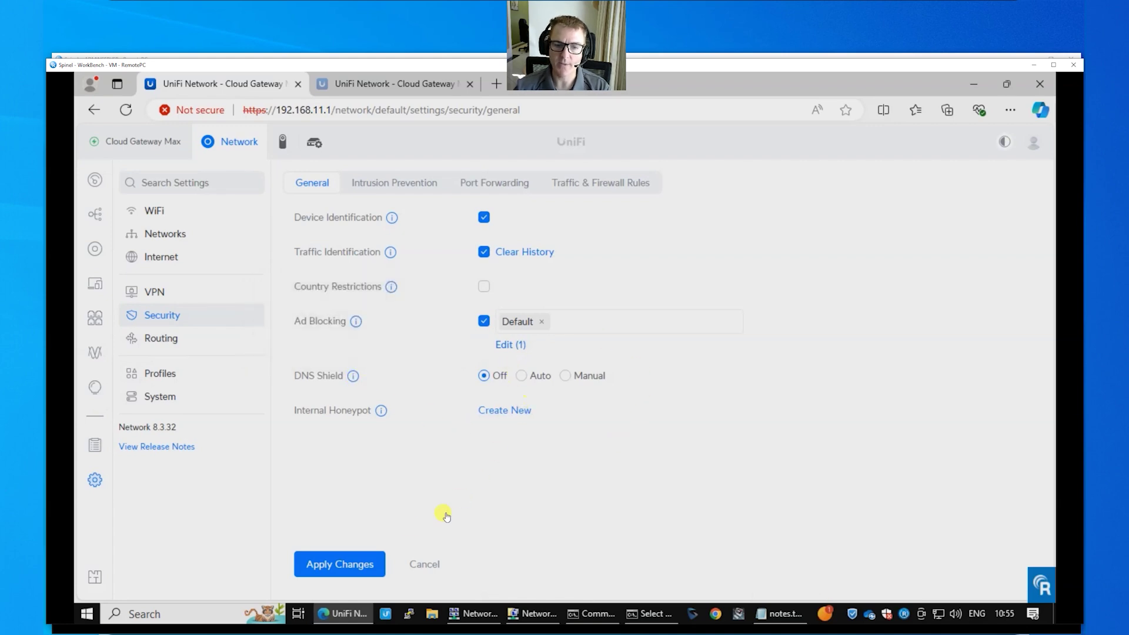
left_click(362, 562)
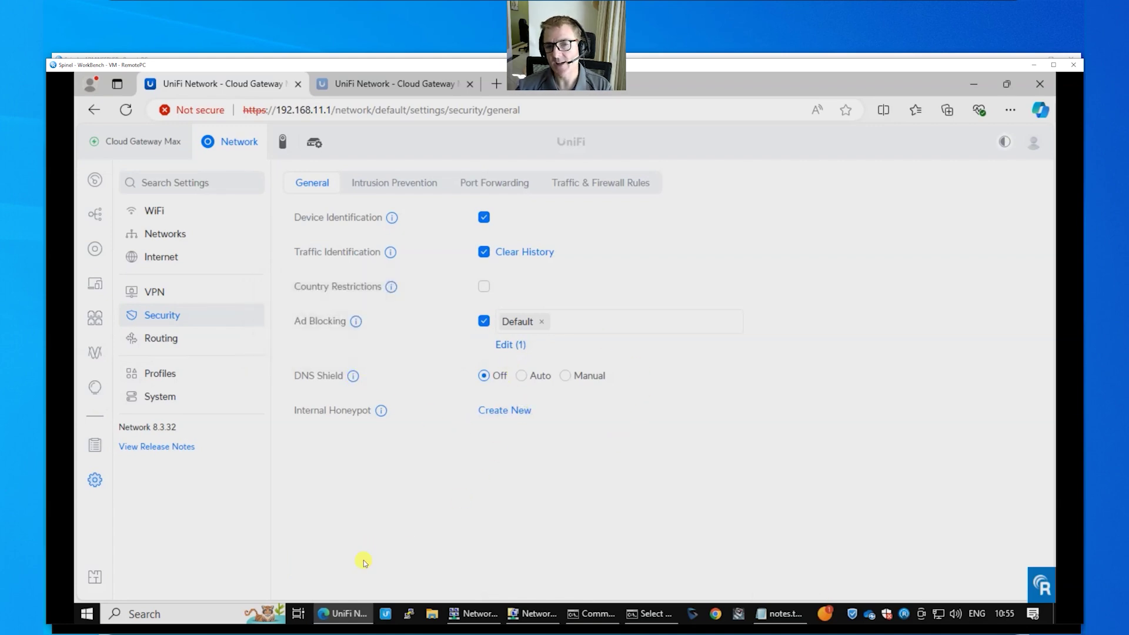
left_click(412, 191)
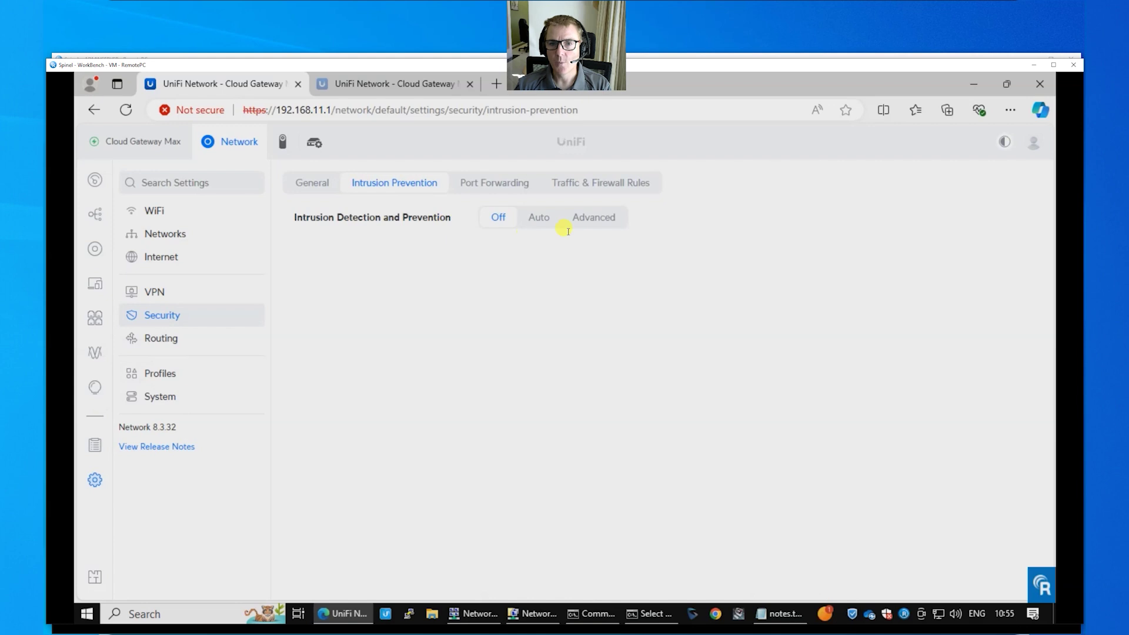
Step: Switch Intrusion Detection and Prevention from Off to Auto, then to Advanced mode
left_click(547, 220)
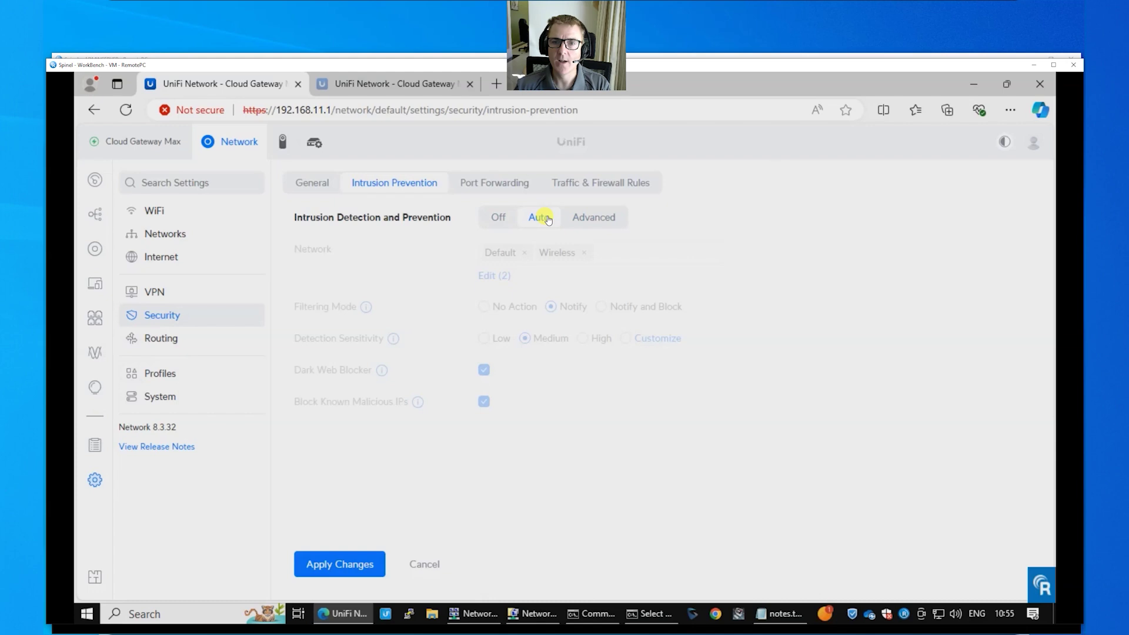
left_click(598, 219)
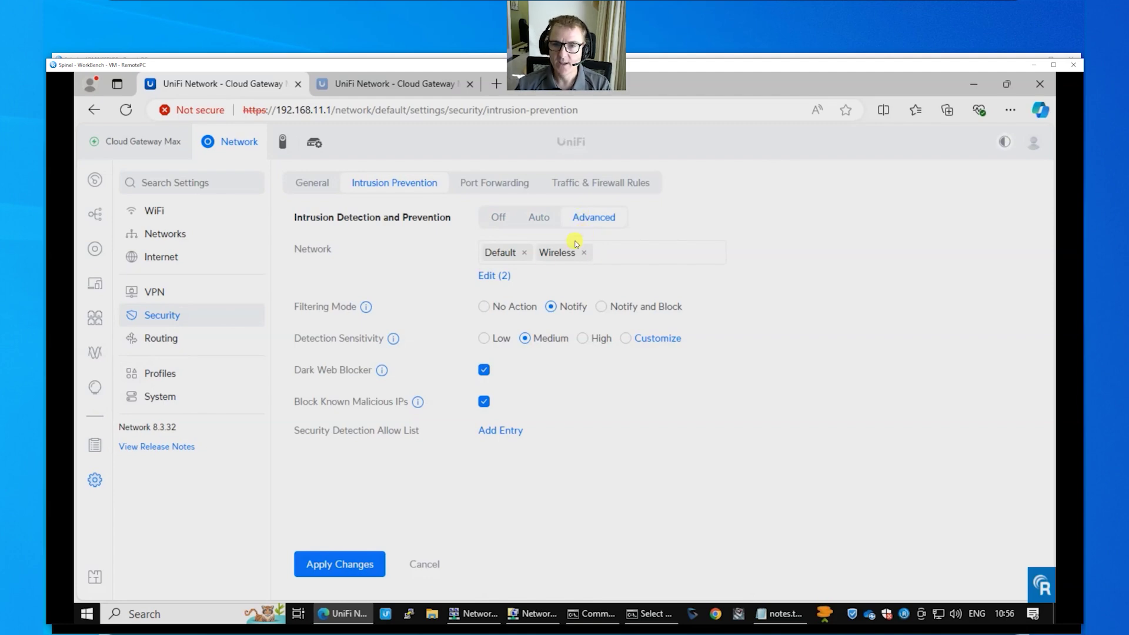
Step: Set IPS Filtering Mode to Notify and Block, reviewing the Customize categories without changing them
mouse_move(367, 306)
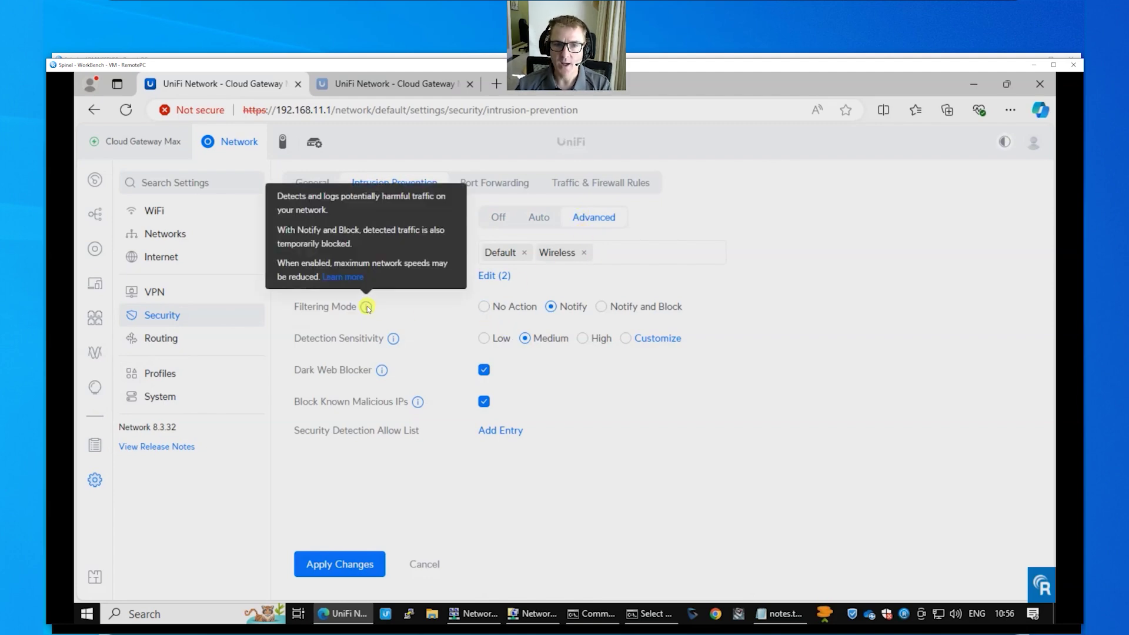
left_click(601, 307)
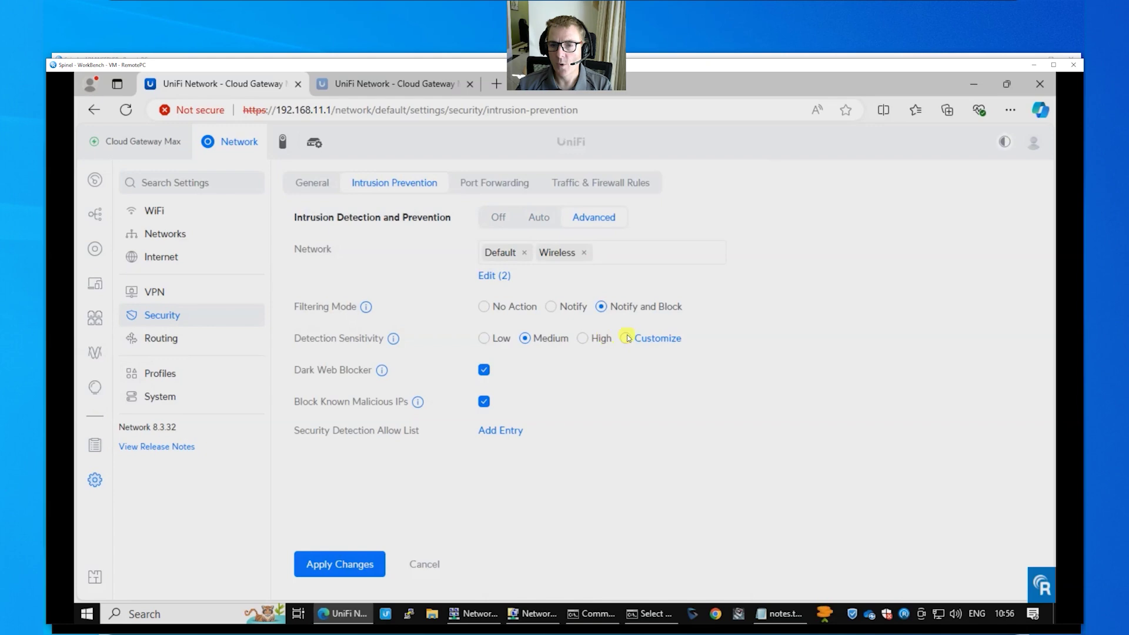
left_click(657, 339)
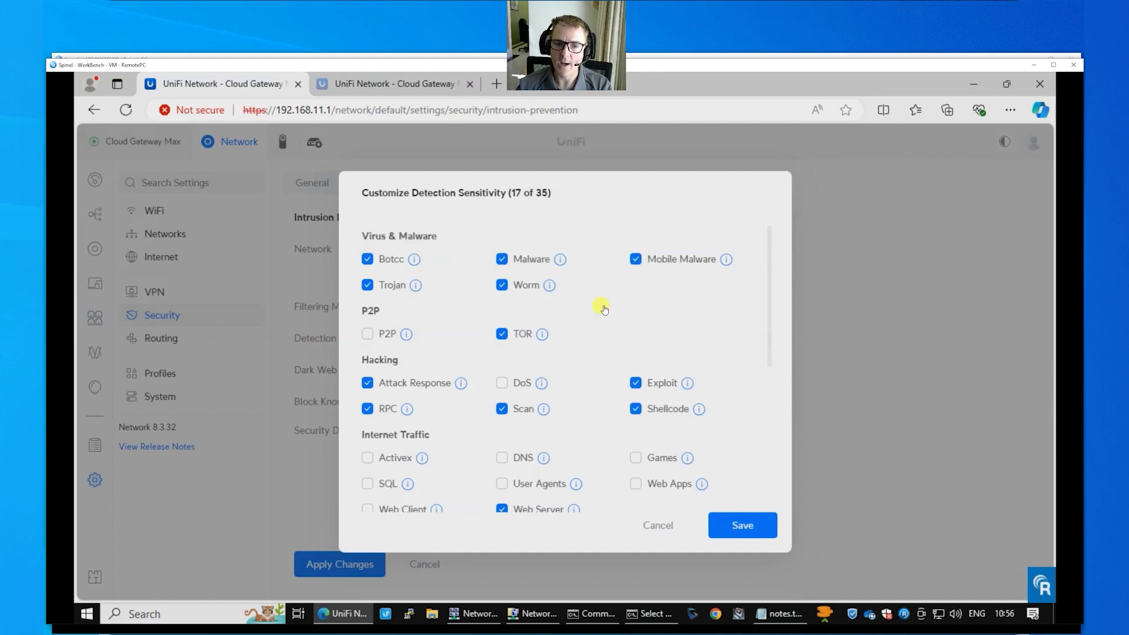
scroll(627, 311, "down", 1)
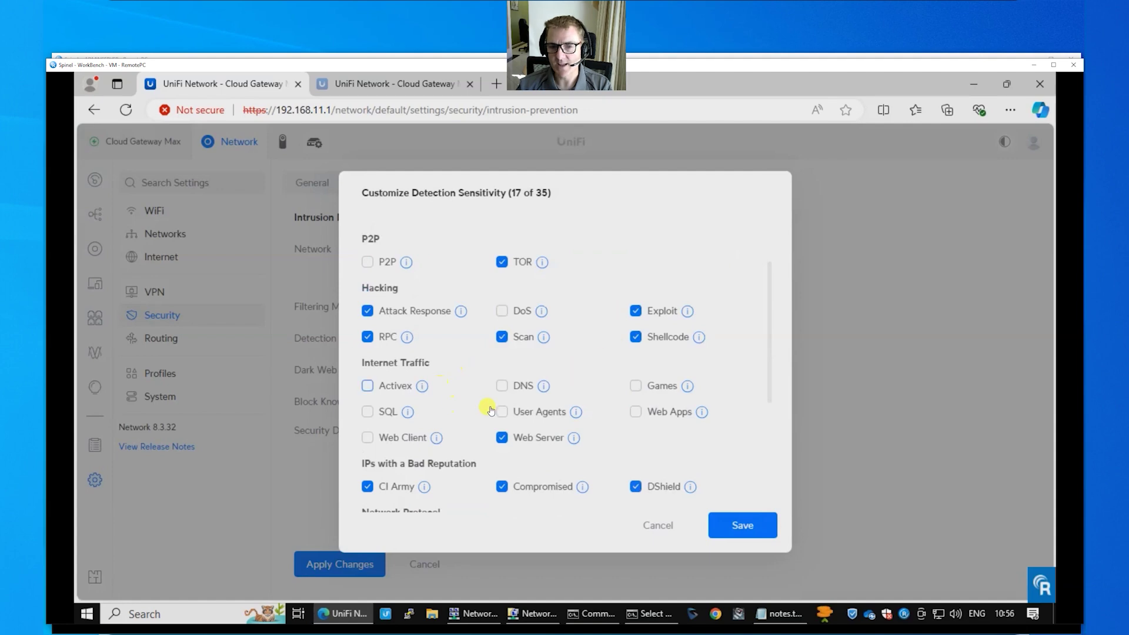
scroll(533, 412, "down", 2)
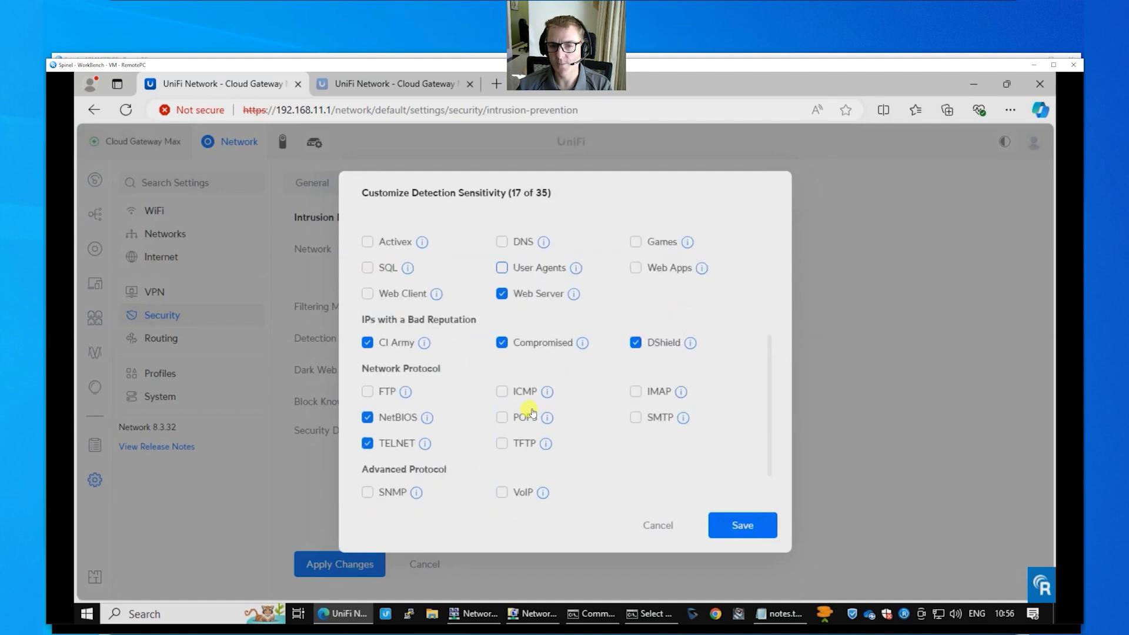
left_click(655, 526)
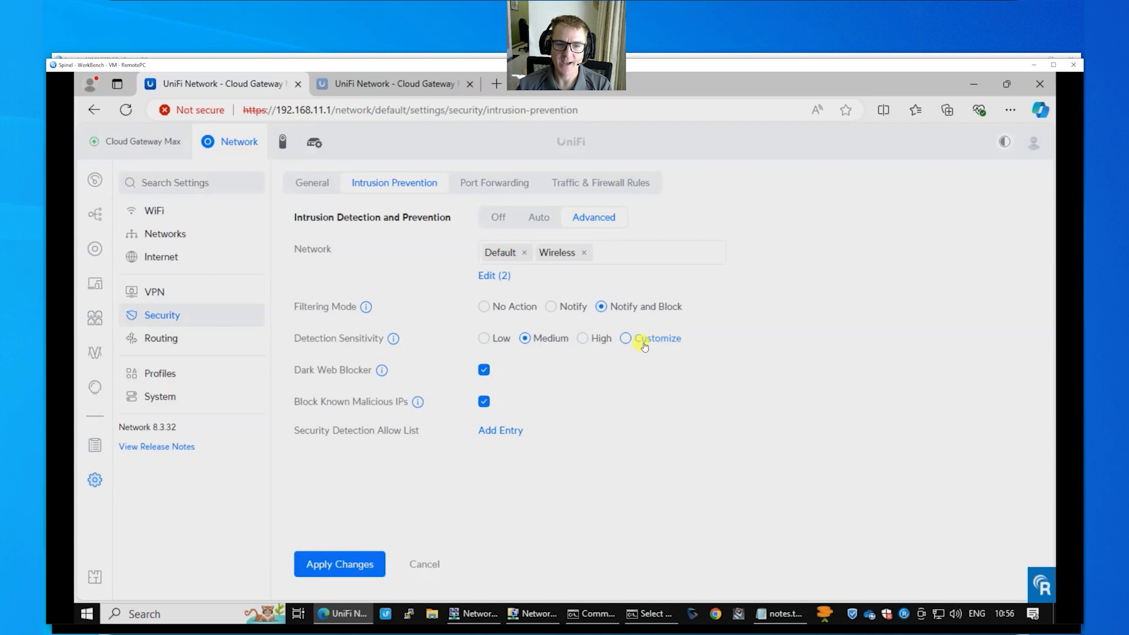
mouse_move(430, 408)
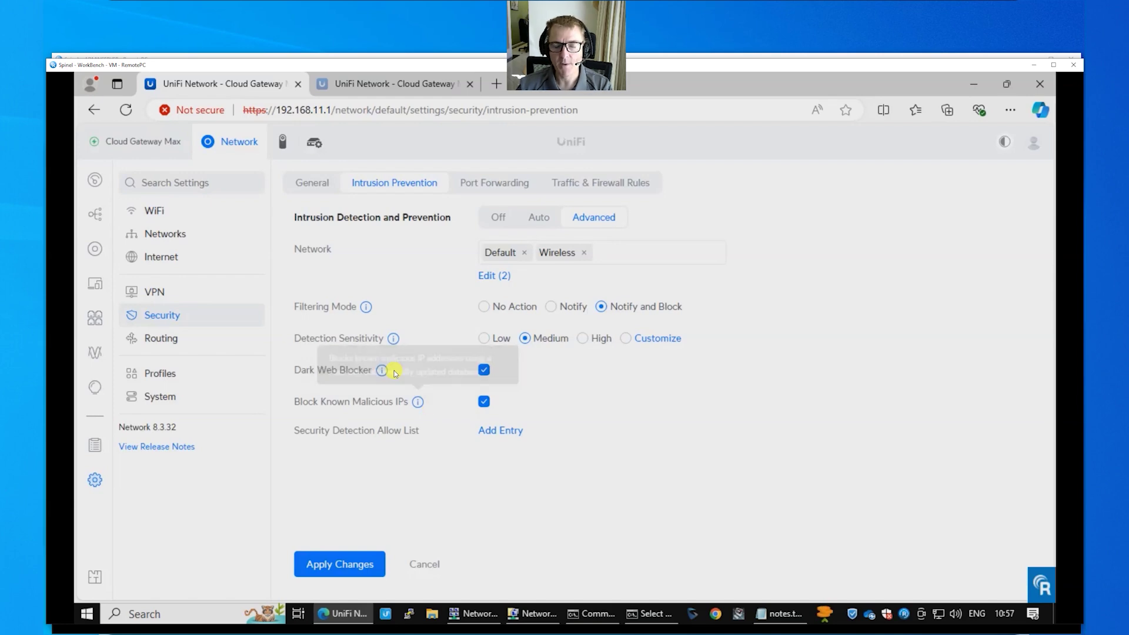
mouse_move(381, 370)
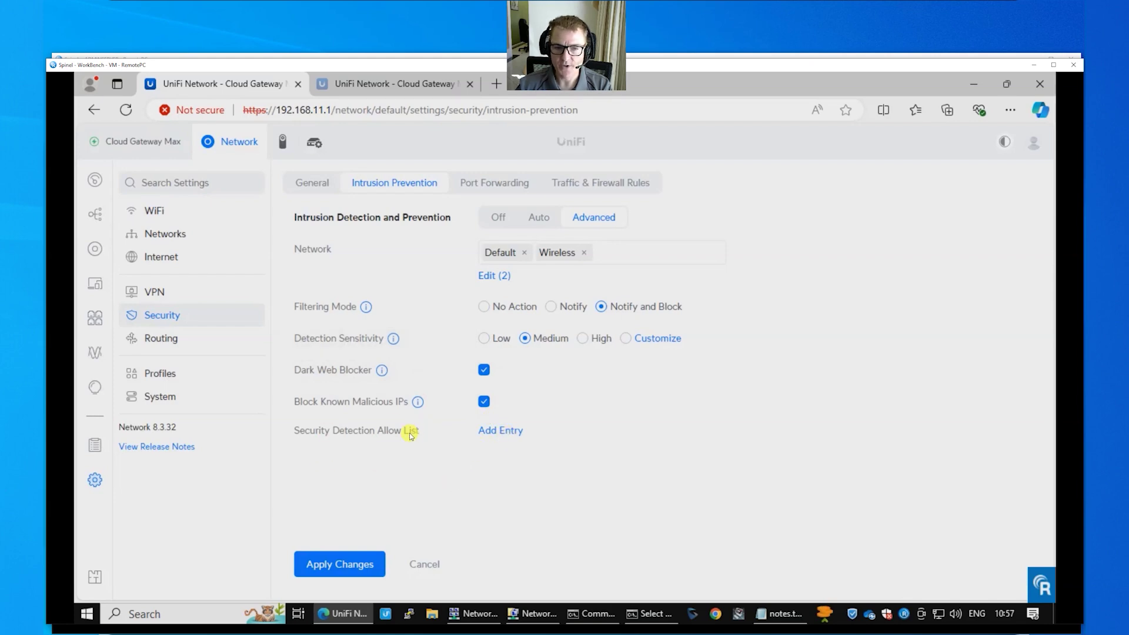
Step: Start a new allow-list entry, trying Destination and switching between Network and IP Address tracking
left_click(515, 432)
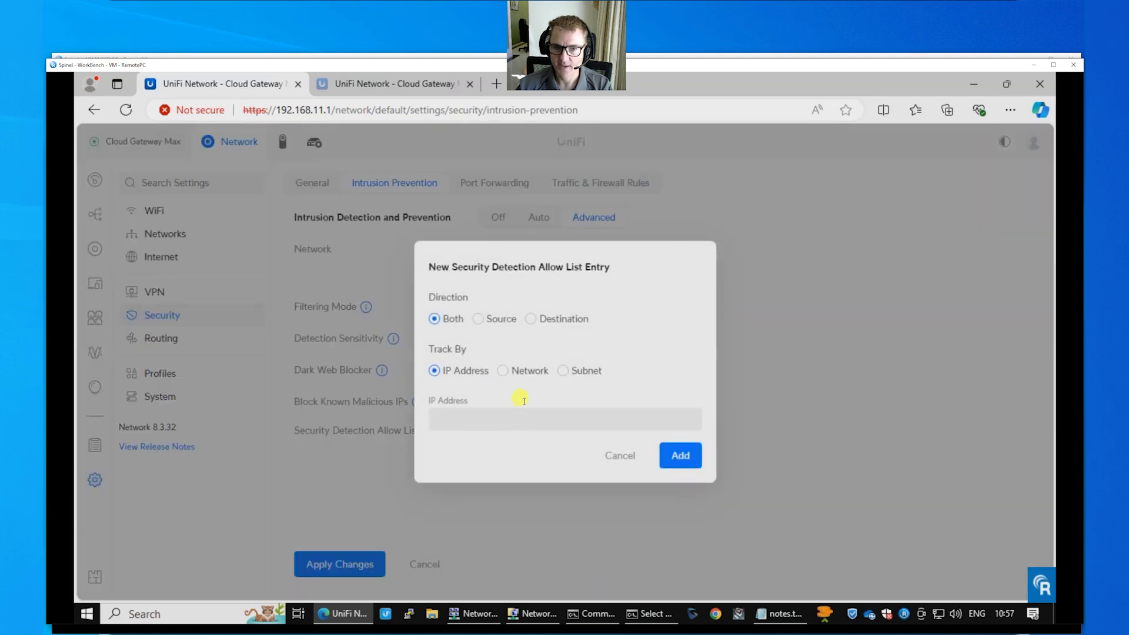
left_click(532, 319)
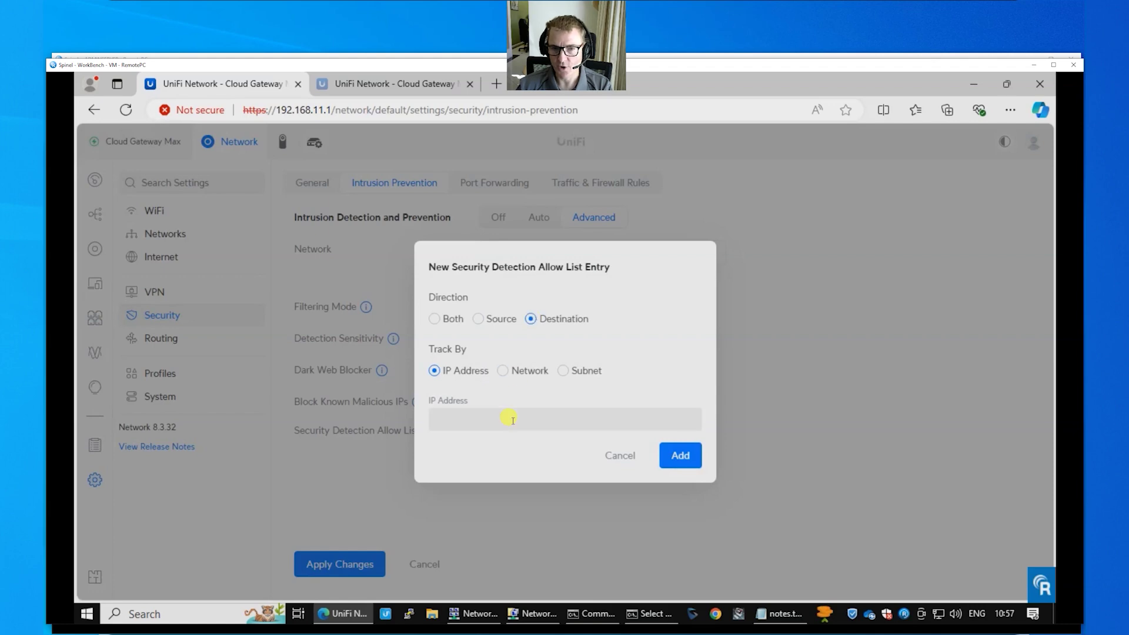
left_click(502, 370)
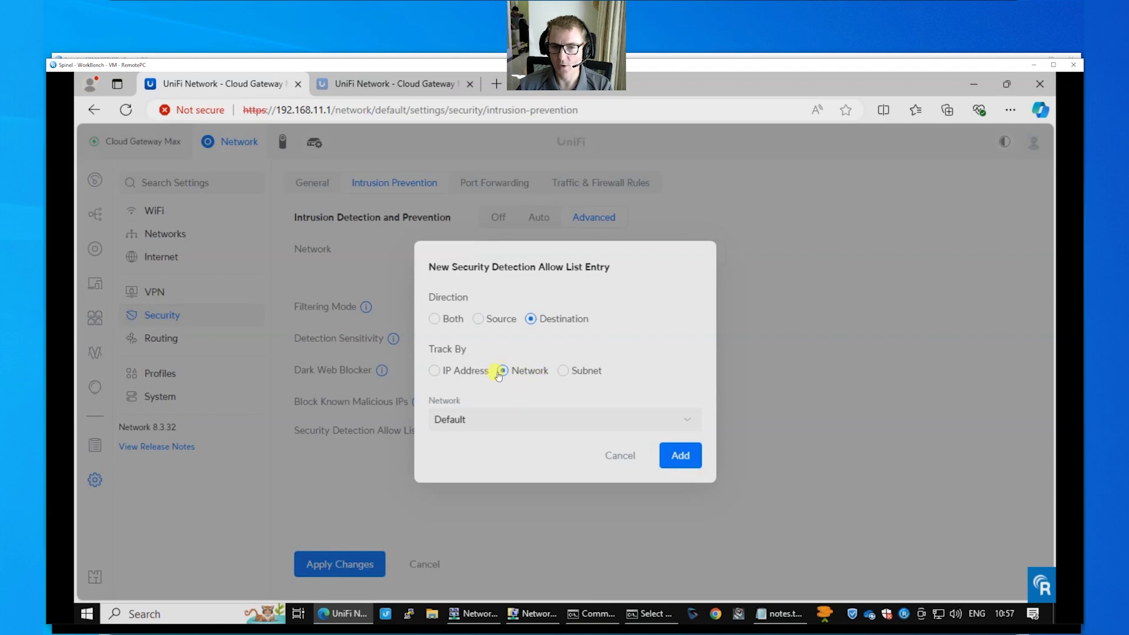
left_click(477, 372)
Step: Discard the allow-list entry, apply the intrusion prevention changes, and view the Port Forwarding form
left_click(614, 455)
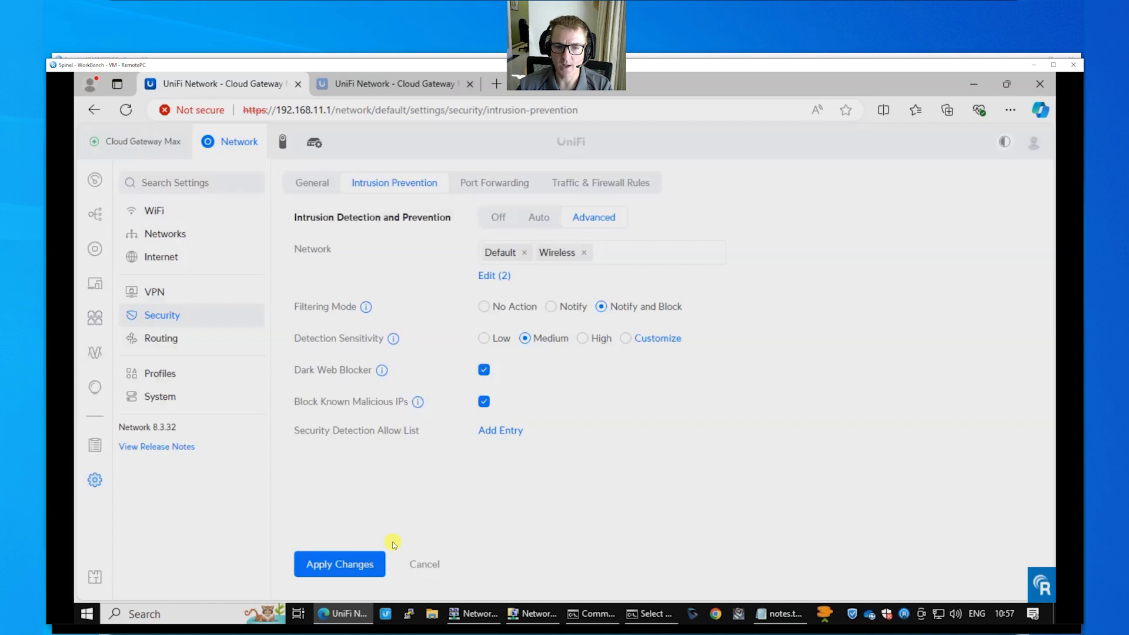
left_click(353, 564)
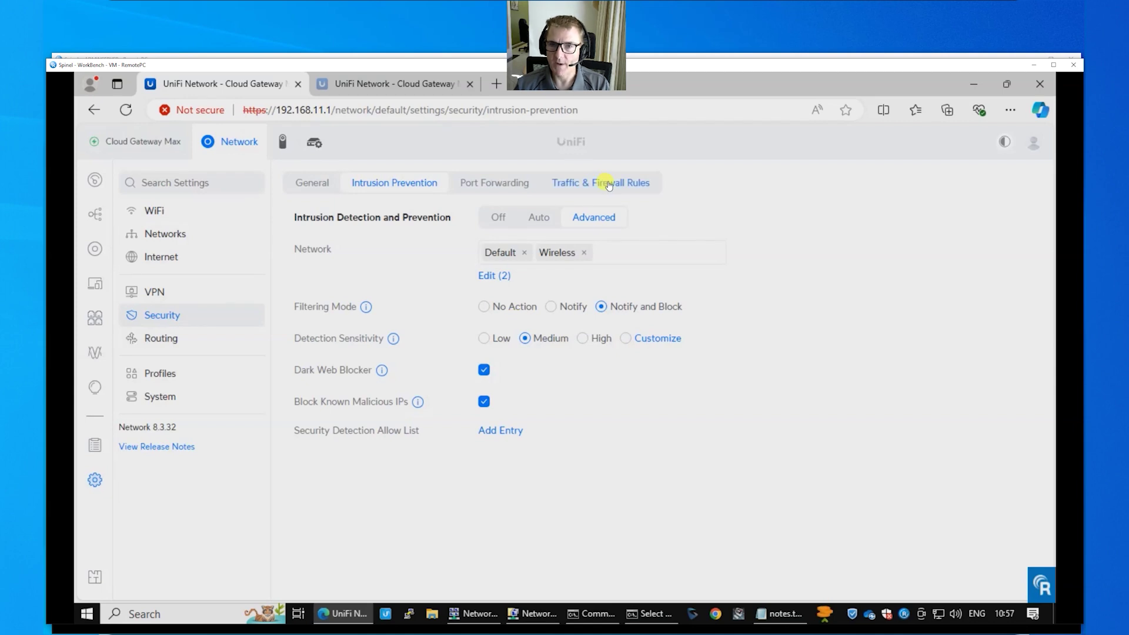
left_click(491, 184)
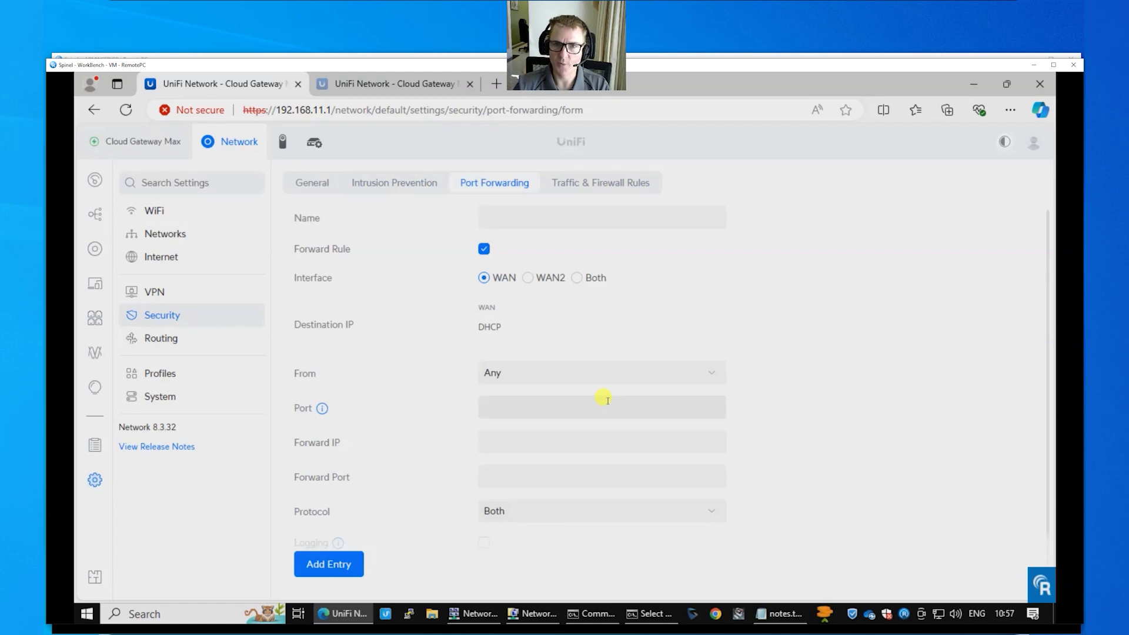
Step: Return to the General security settings showing Ad Blocking on Default and DNS Shield Off
left_click(314, 184)
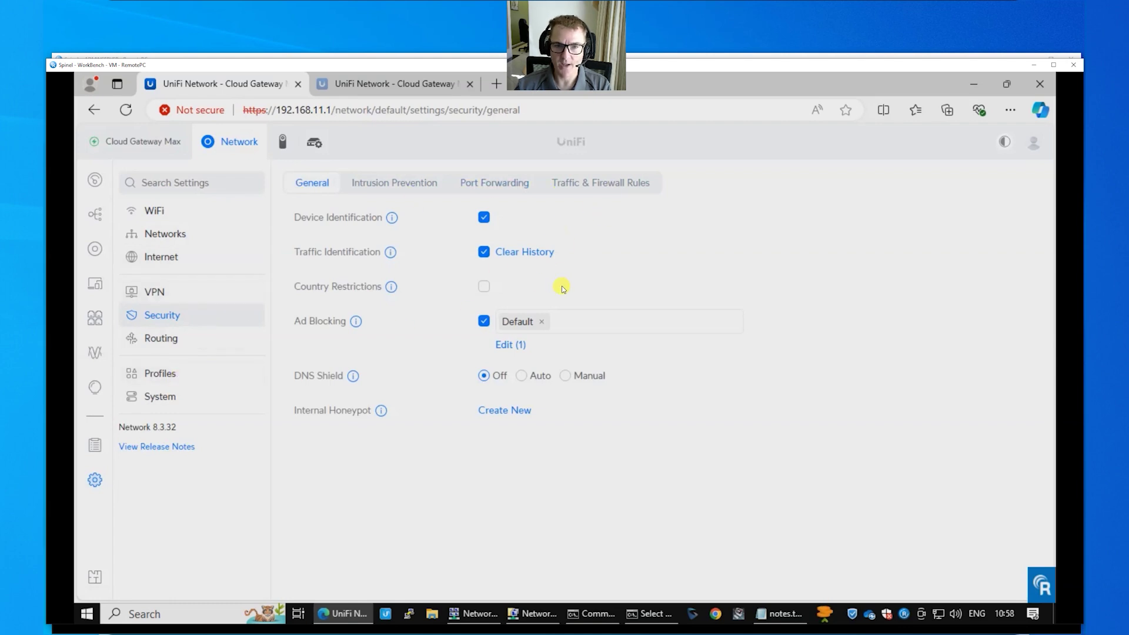
Step: Review Intrusion Prevention, then show the Networks list with Default and Wireless
left_click(408, 188)
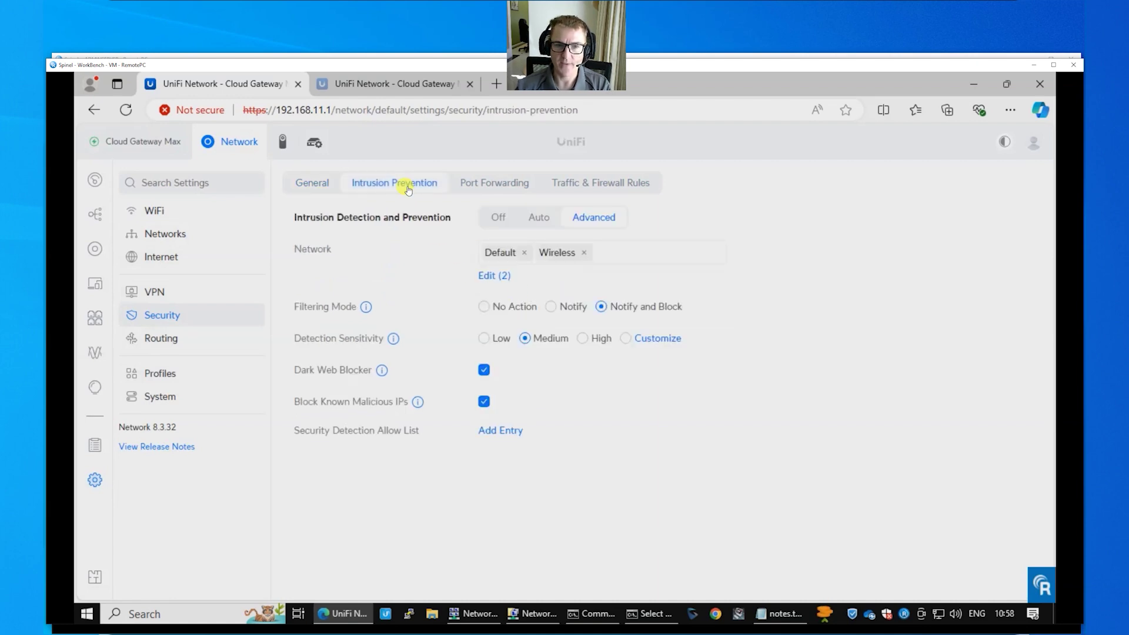
mouse_move(370, 308)
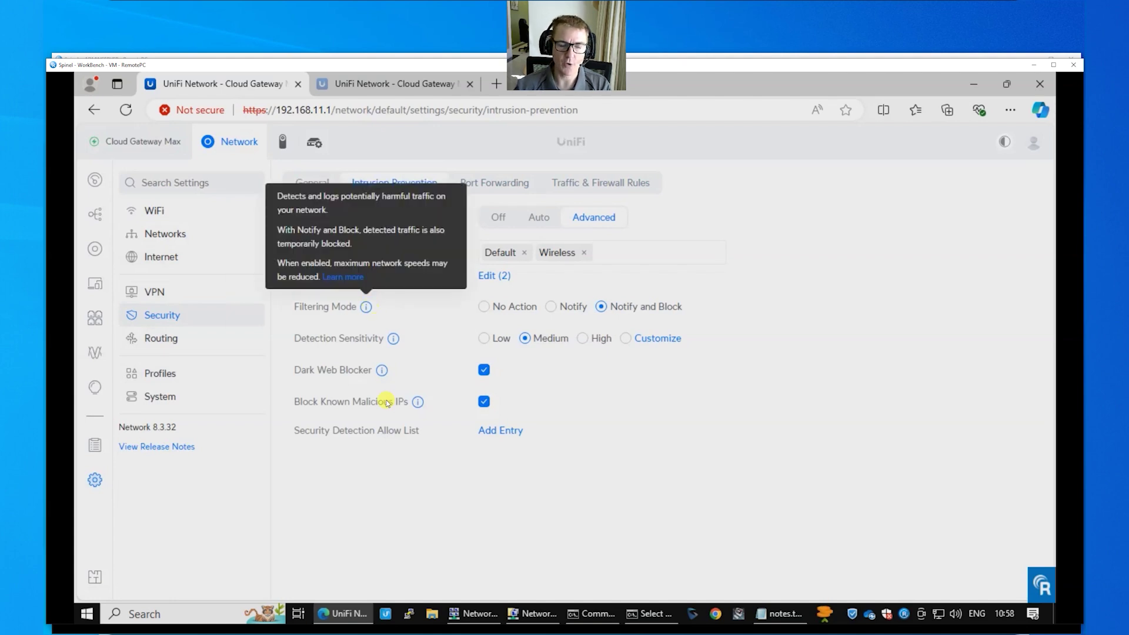
left_click(168, 234)
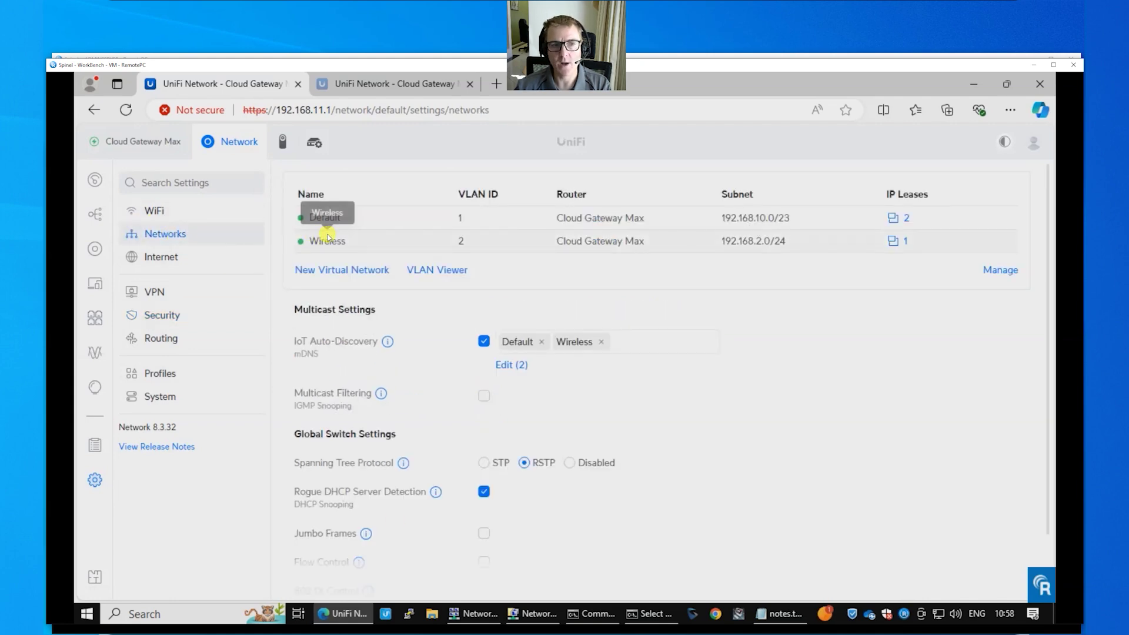
Step: From the Default network's Family content filtering tooltip, start a new traffic rule, discarding edits
left_click(430, 228)
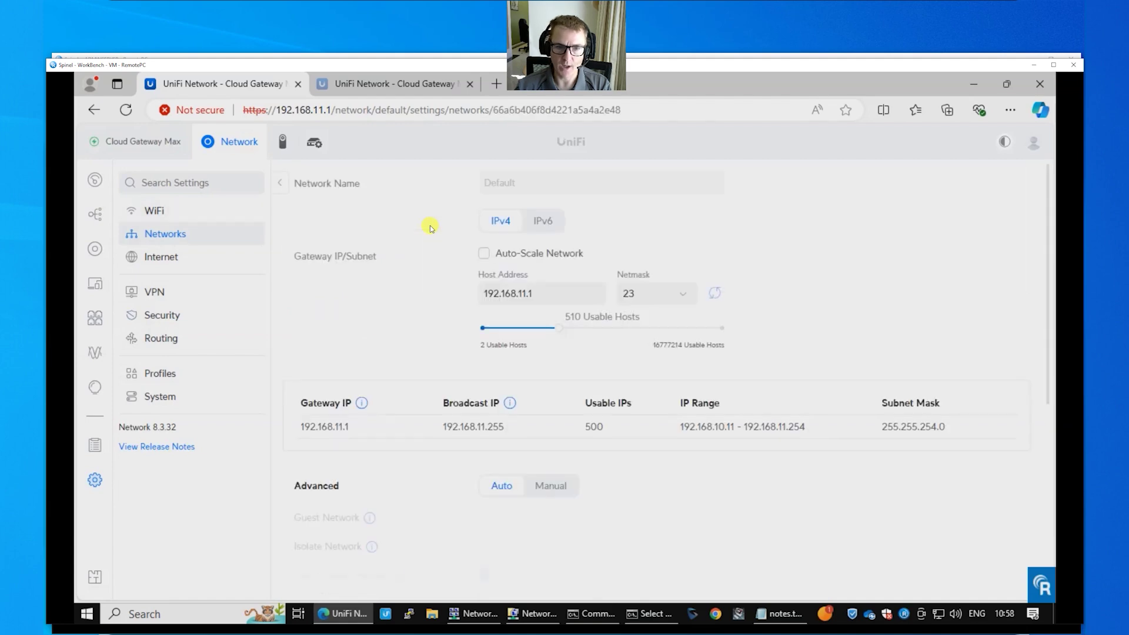
scroll(597, 423, "down", 4)
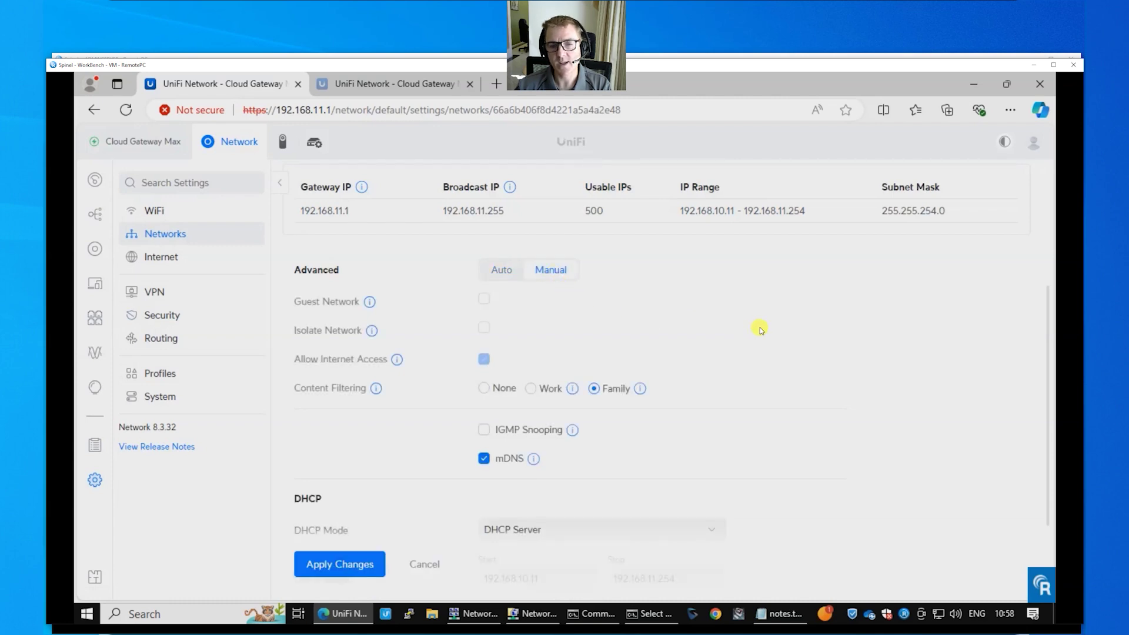
scroll(760, 330, "down", 1)
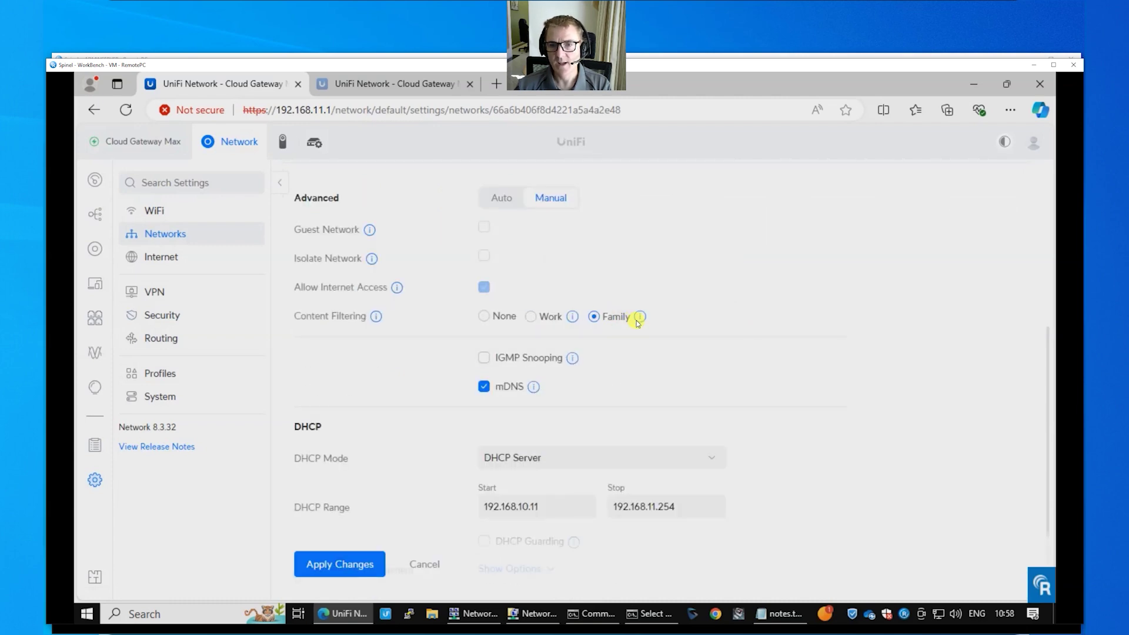
mouse_move(641, 318)
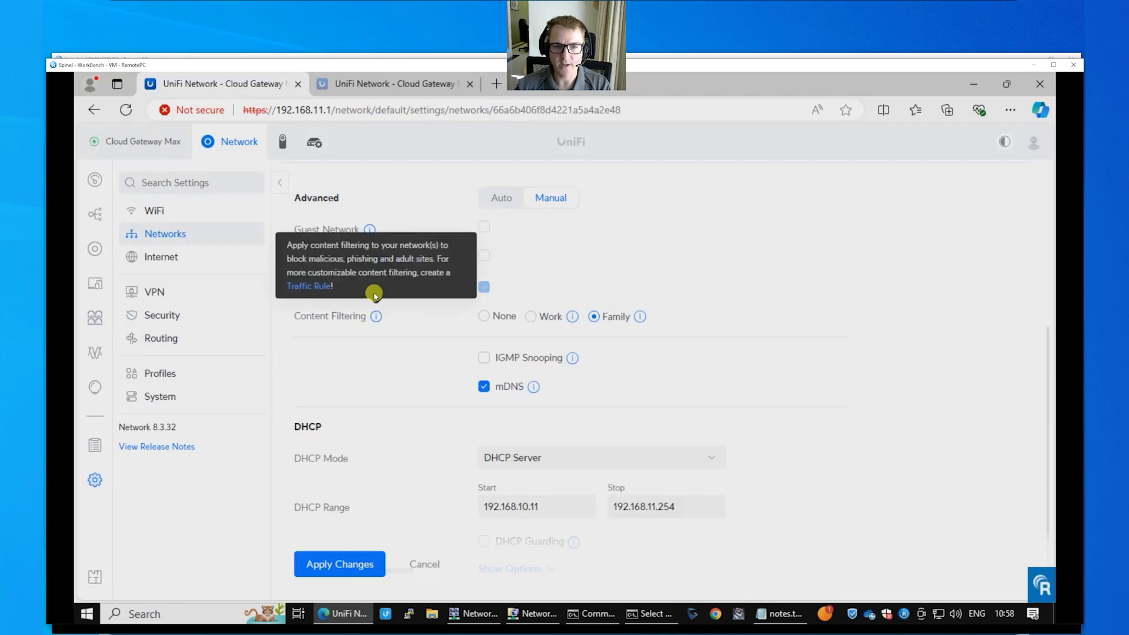
left_click(319, 287)
left_click(666, 401)
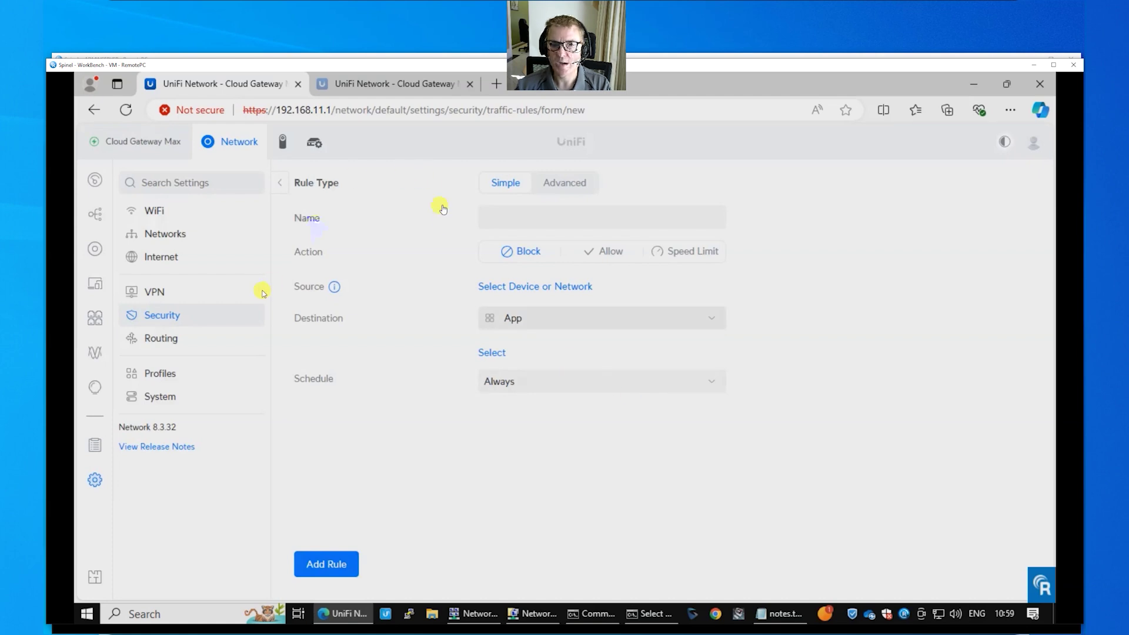
Step: Navigate via General security and traffic rules back to the Default network's settings
left_click(232, 315)
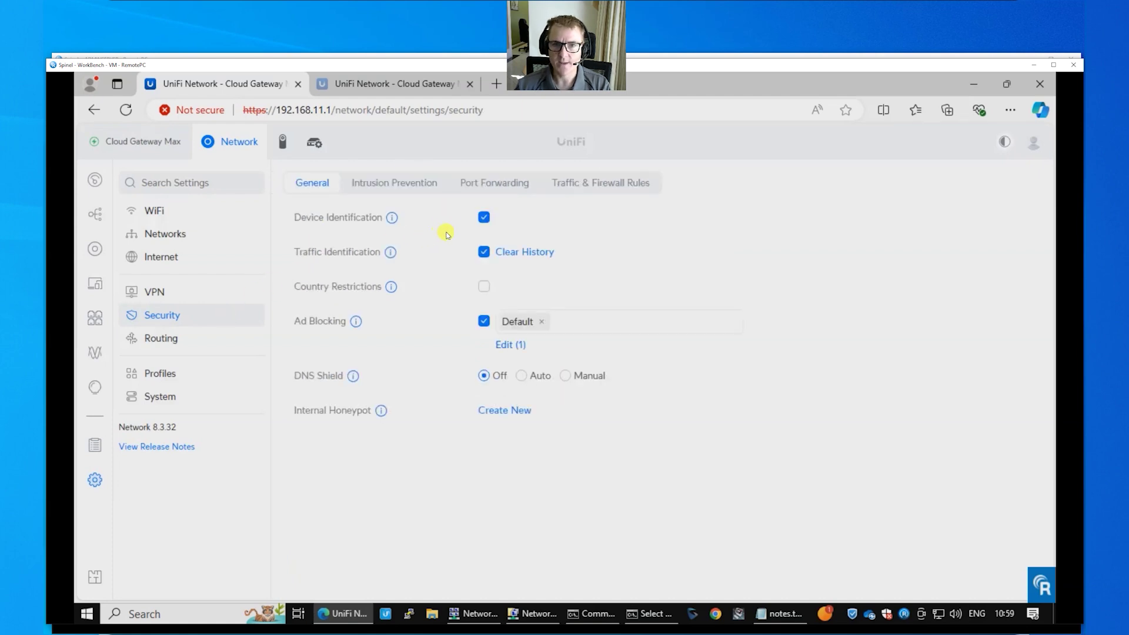
left_click(615, 183)
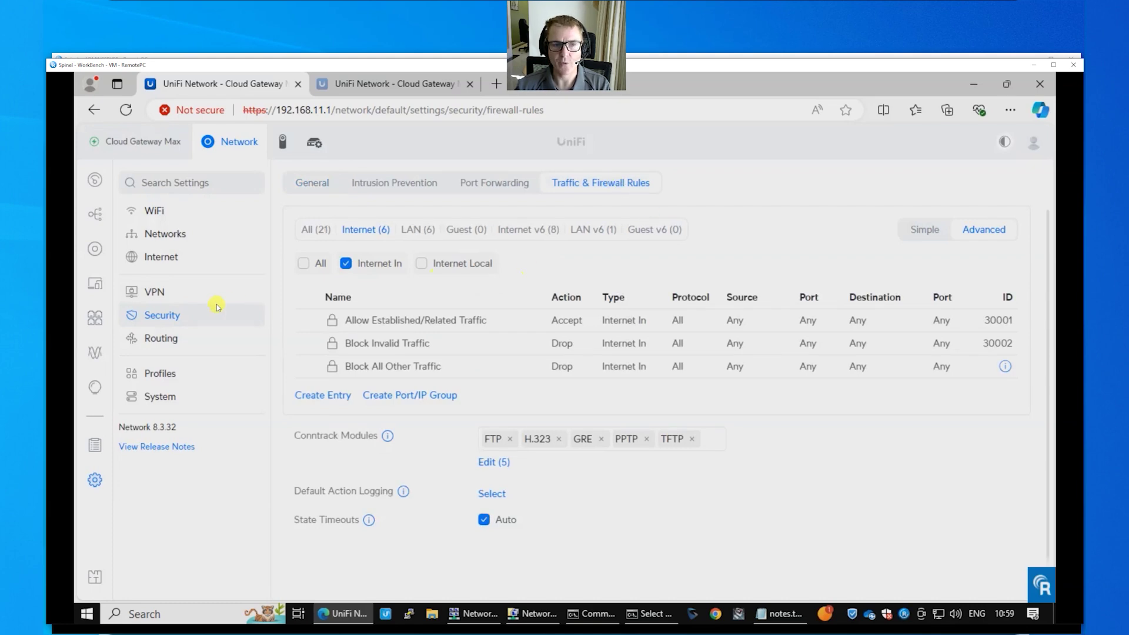
left_click(173, 238)
left_click(374, 224)
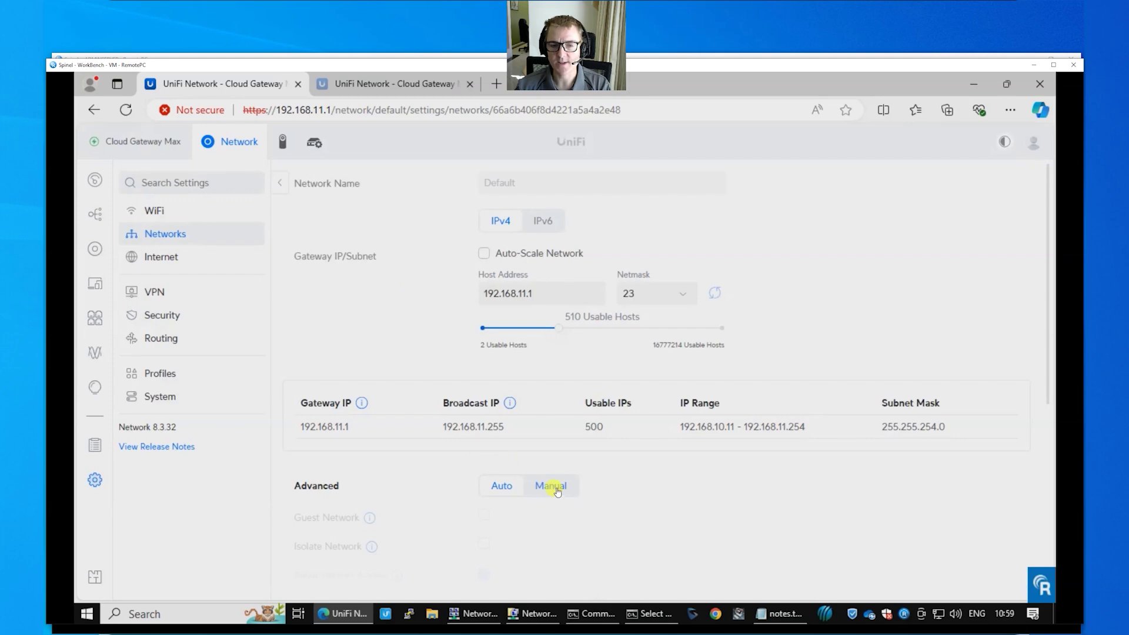
Step: Set the Default network's Advanced options to Manual and apply Family content filtering
left_click(550, 486)
scroll(585, 505, "down", 2)
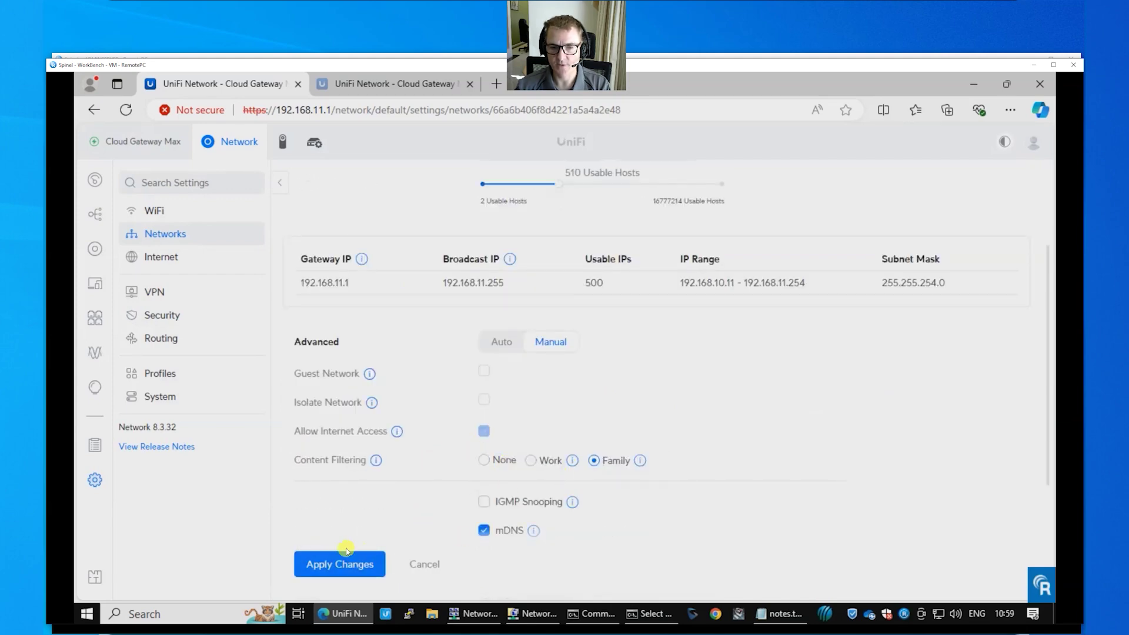
left_click(335, 564)
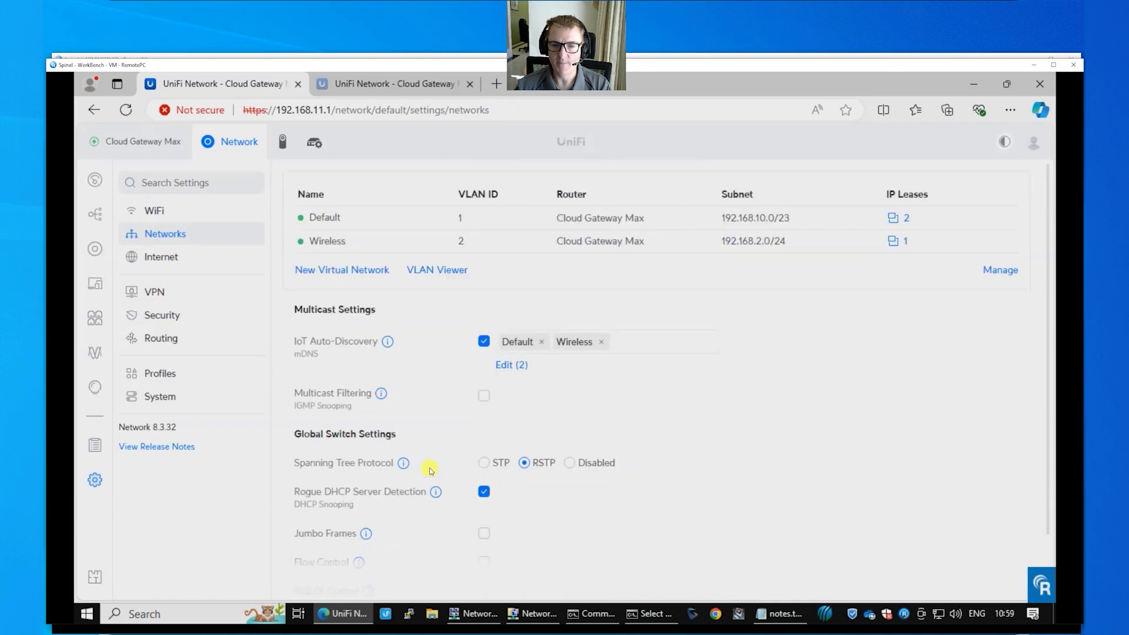
scroll(640, 443, "down", 1)
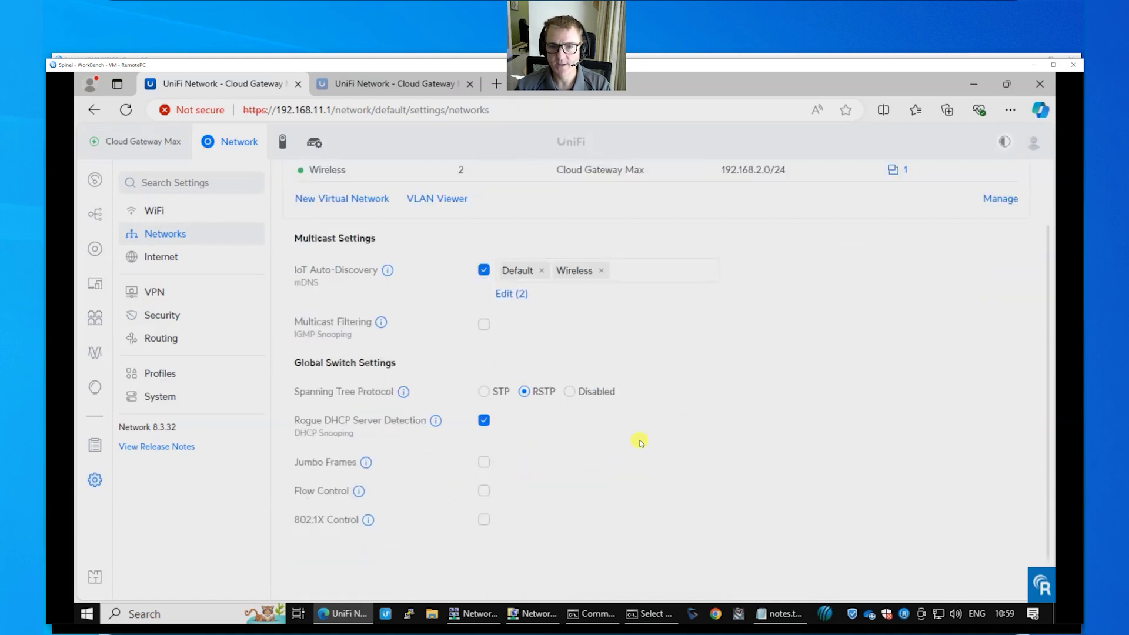
scroll(641, 442, "up", 1)
Step: Reopen the Default network and start a new traffic rule from the filtering tooltip
left_click(452, 217)
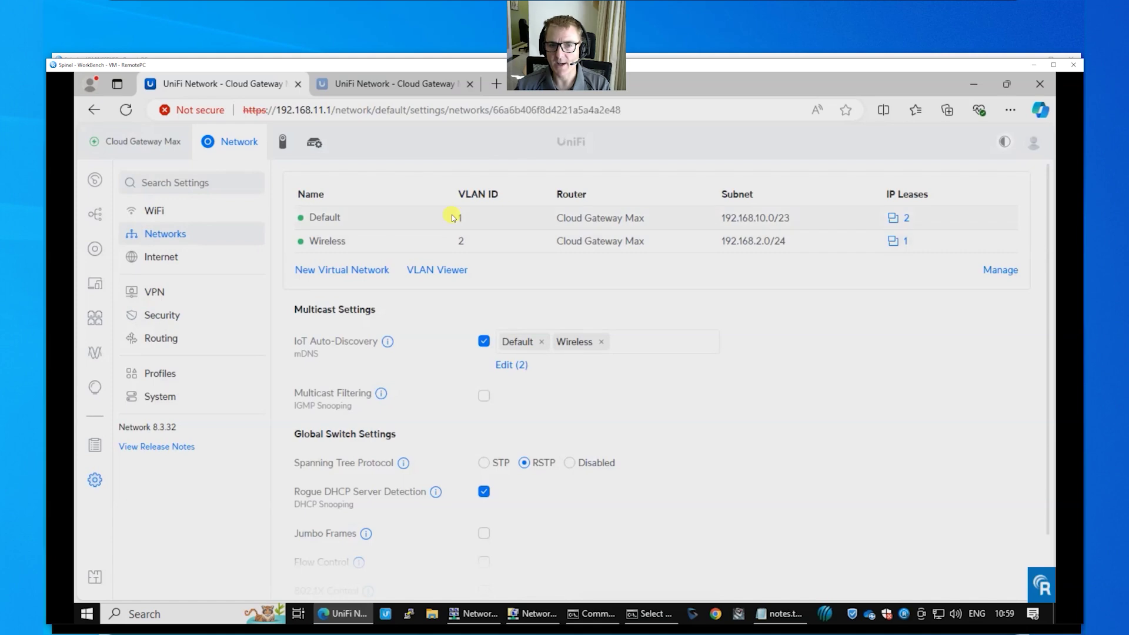
scroll(465, 392, "down", 2)
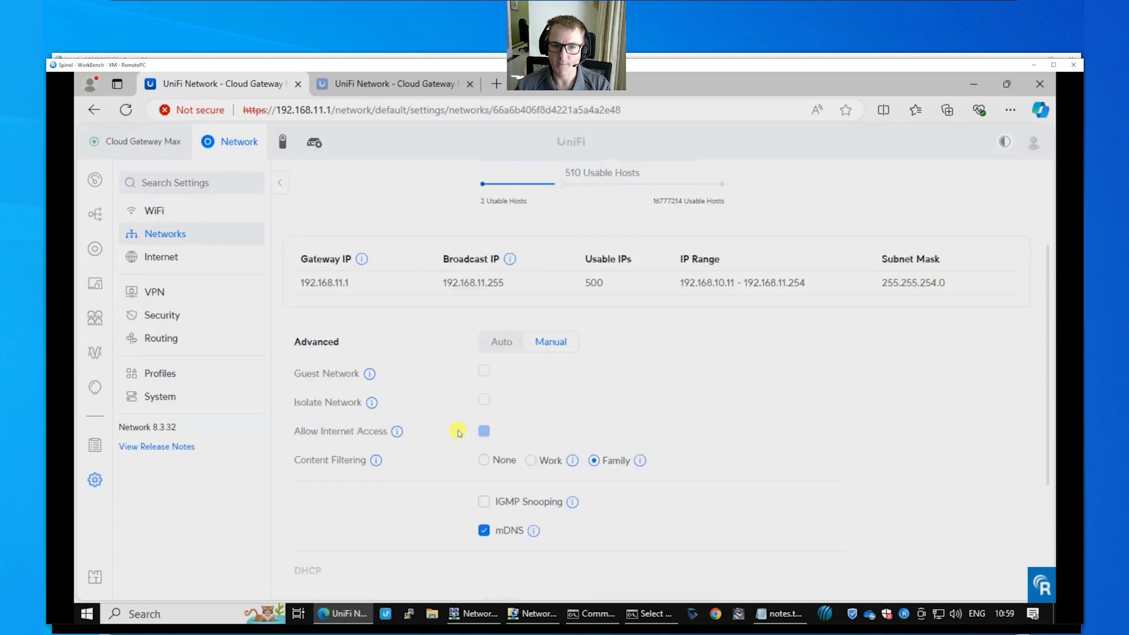
mouse_move(376, 459)
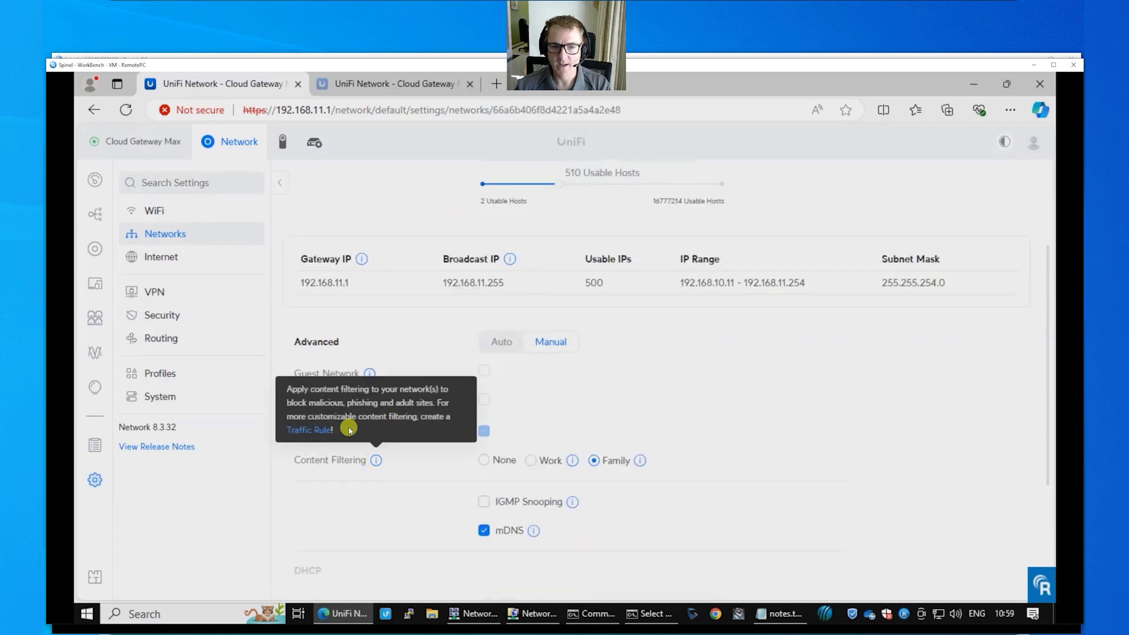
left_click(318, 431)
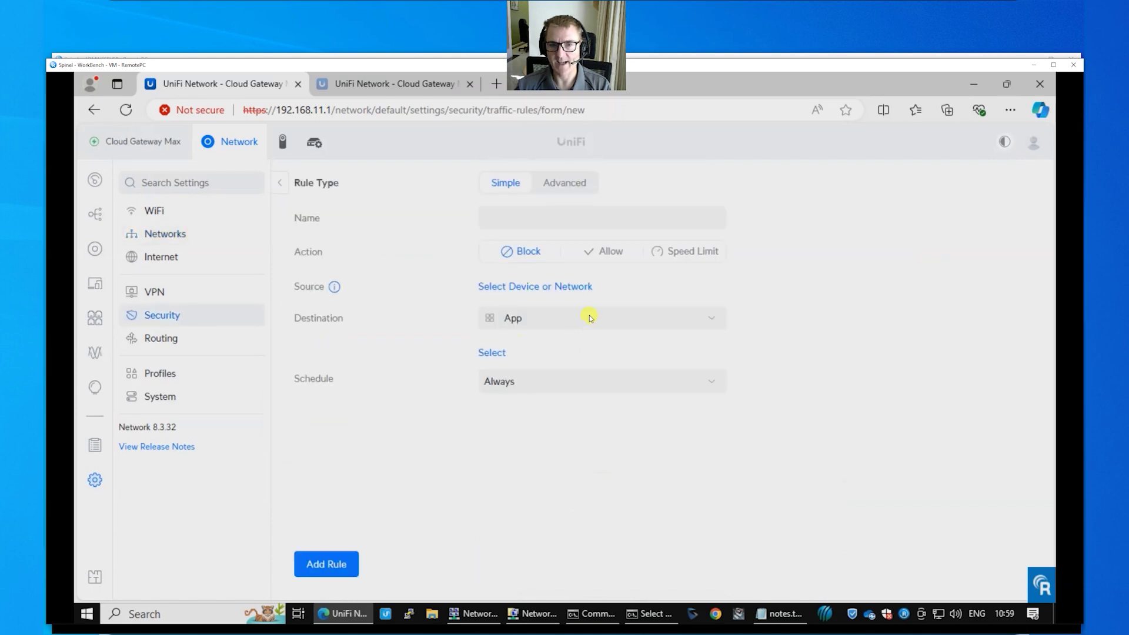
Step: Switch the new rule to the Advanced firewall form with type Internet Out
left_click(564, 178)
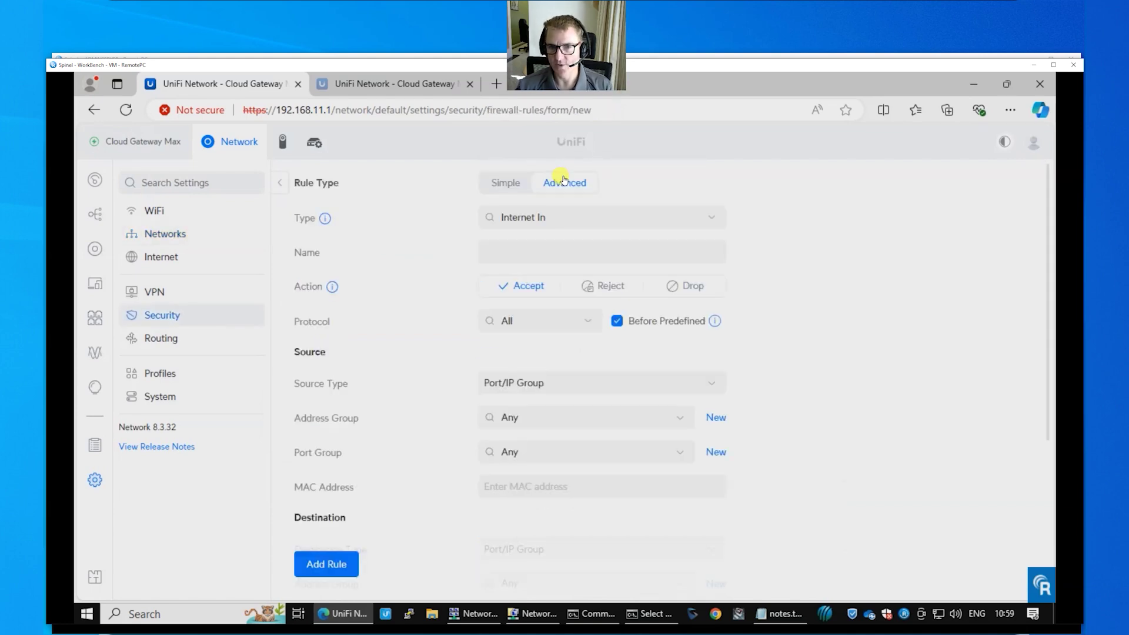
left_click(586, 216)
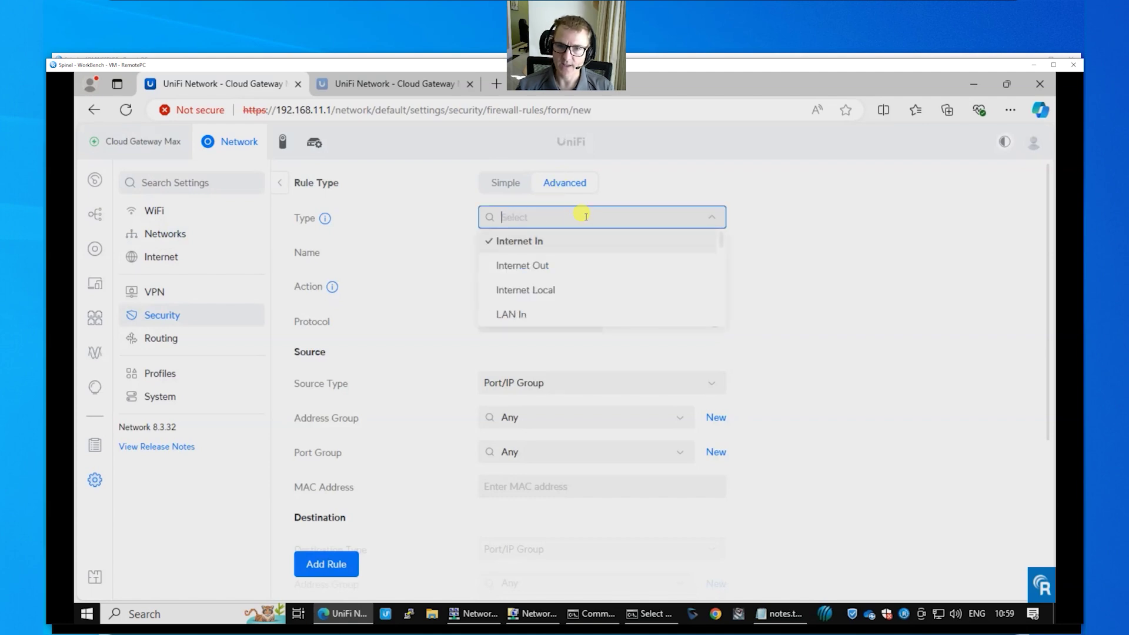
left_click(641, 264)
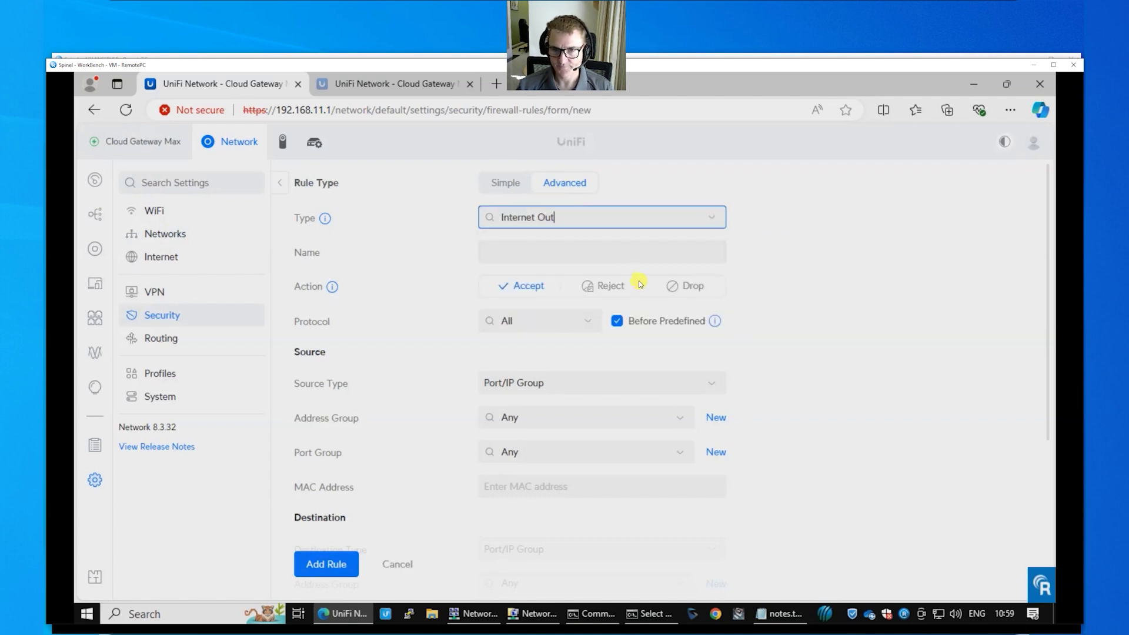
Step: Check Source Type options, discard the unfinished rule, and show Profiles with Wireless - 10Mb/s
left_click(606, 385)
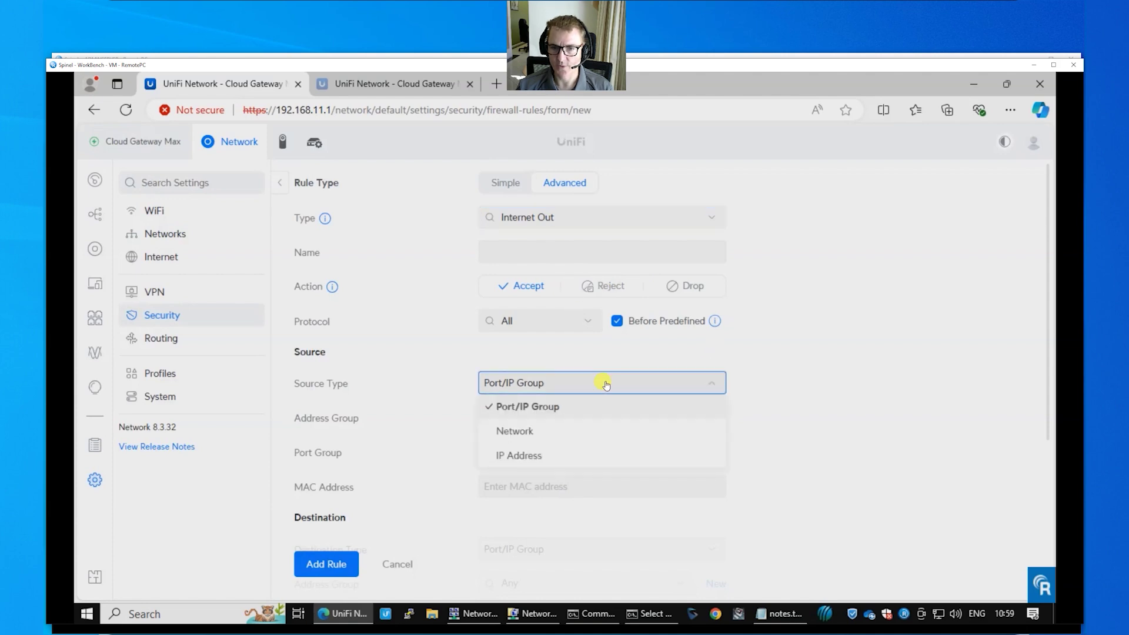
left_click(862, 334)
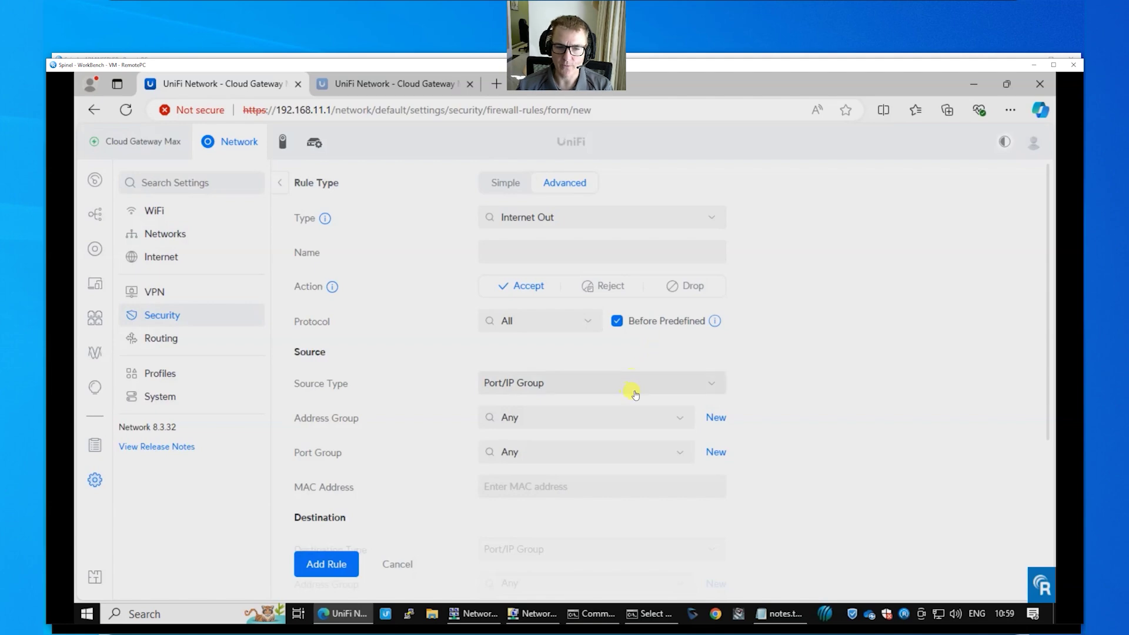
scroll(632, 389, "down", 3)
scroll(635, 393, "up", 3)
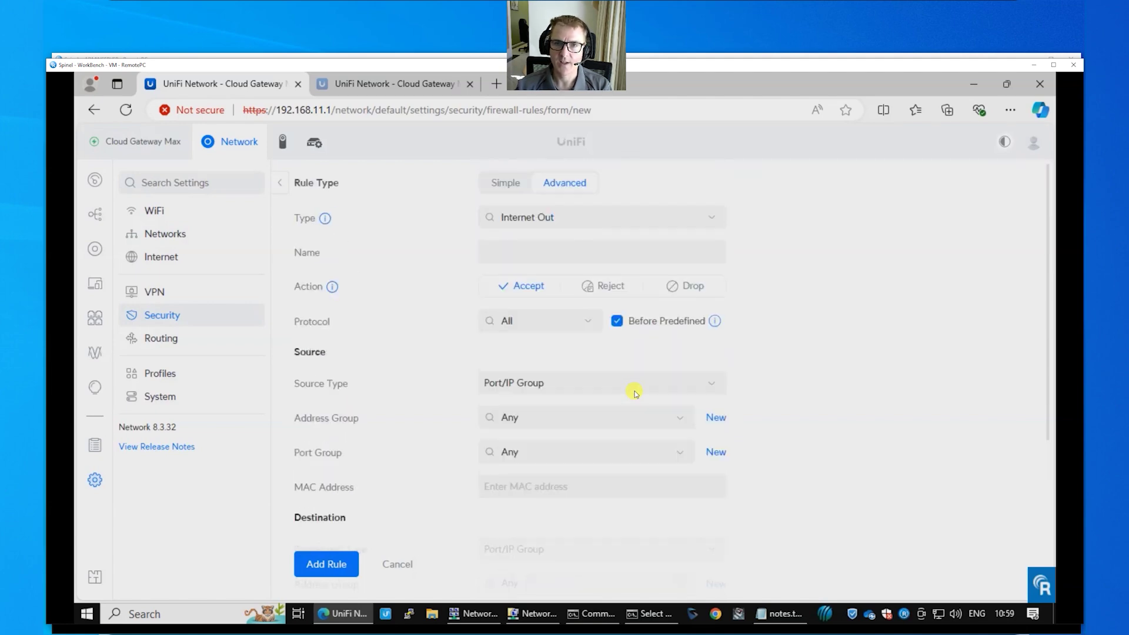
left_click(398, 564)
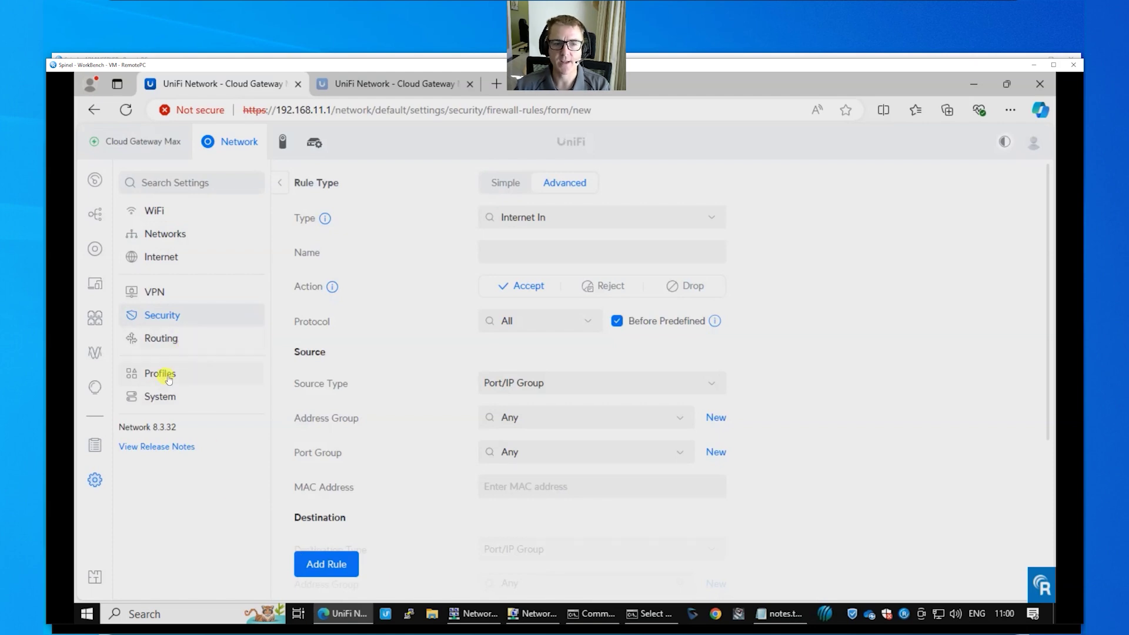
left_click(168, 378)
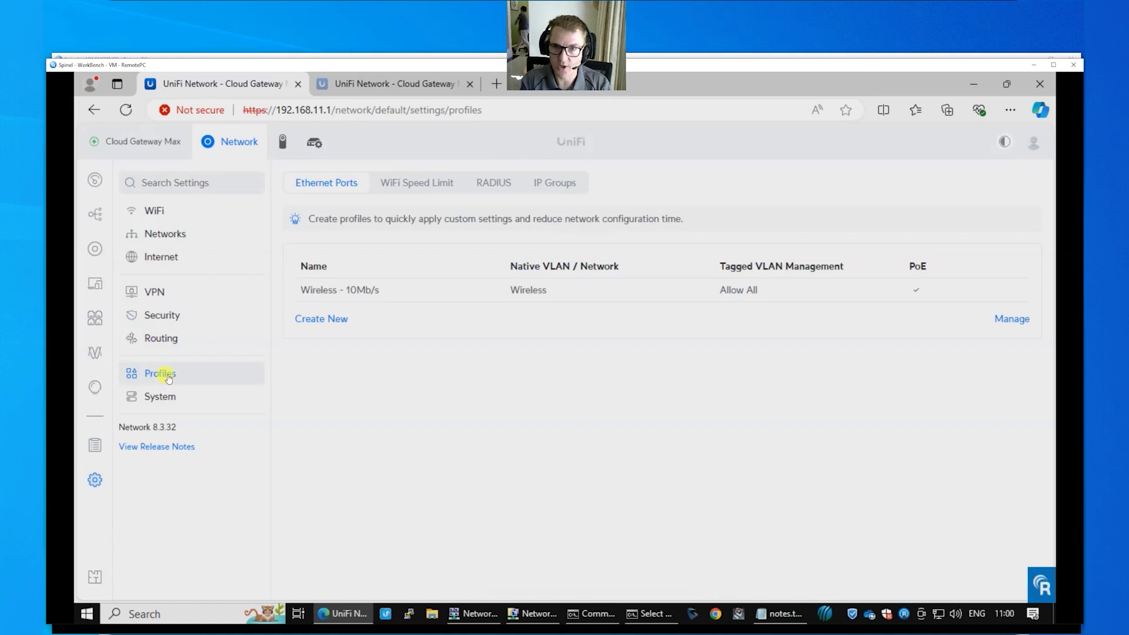
Step: Visit the Security settings, the network Dashboard, and the Topology map
left_click(166, 318)
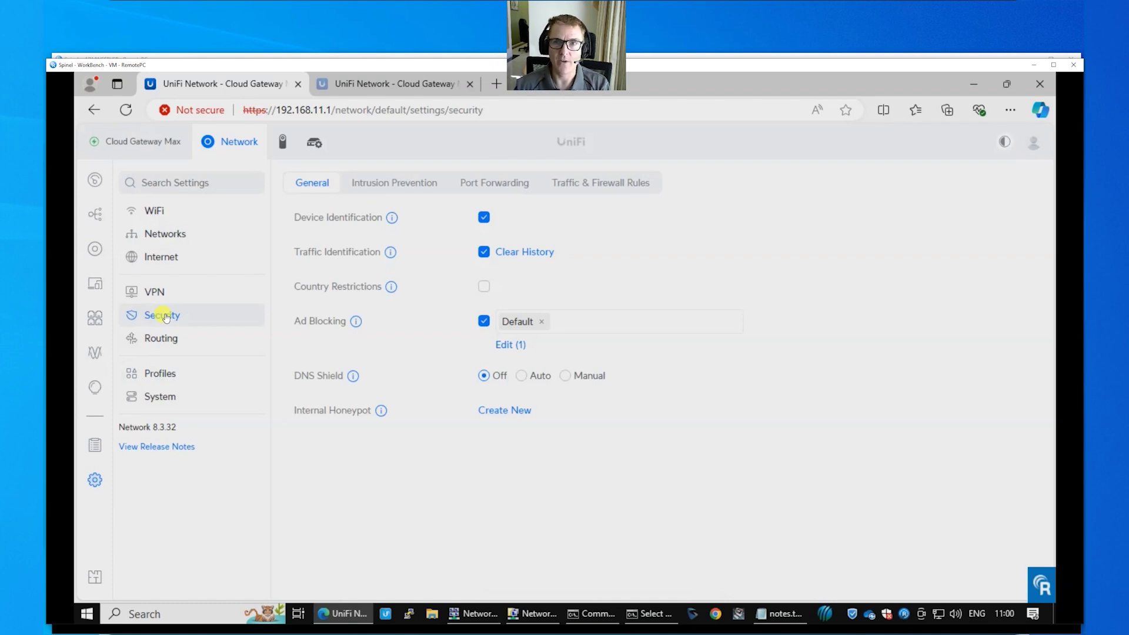
left_click(96, 185)
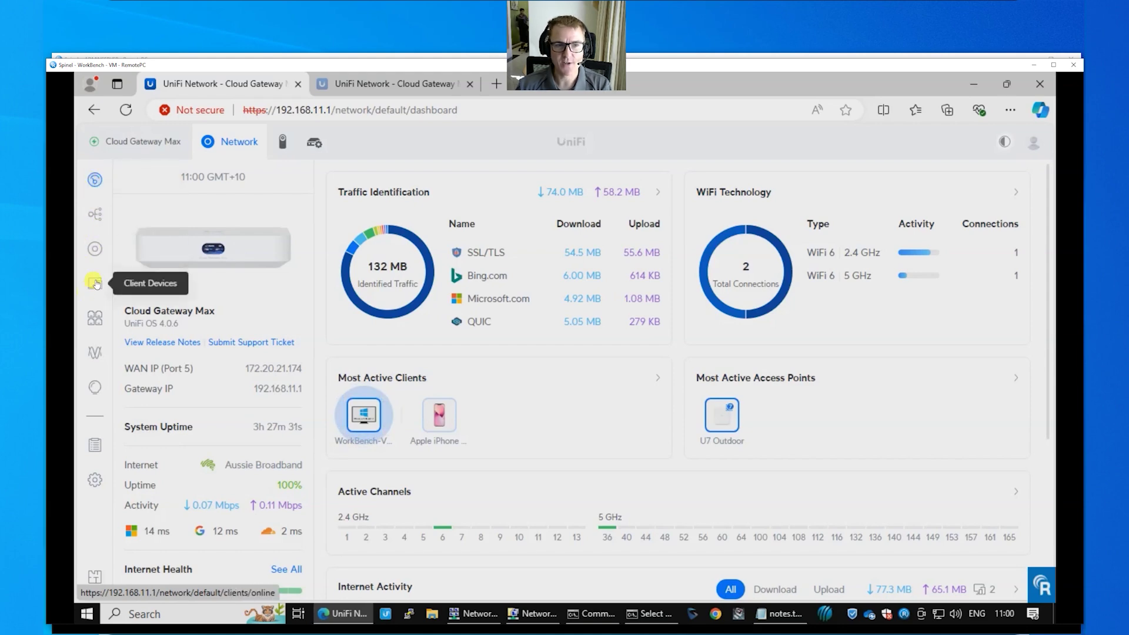
left_click(92, 230)
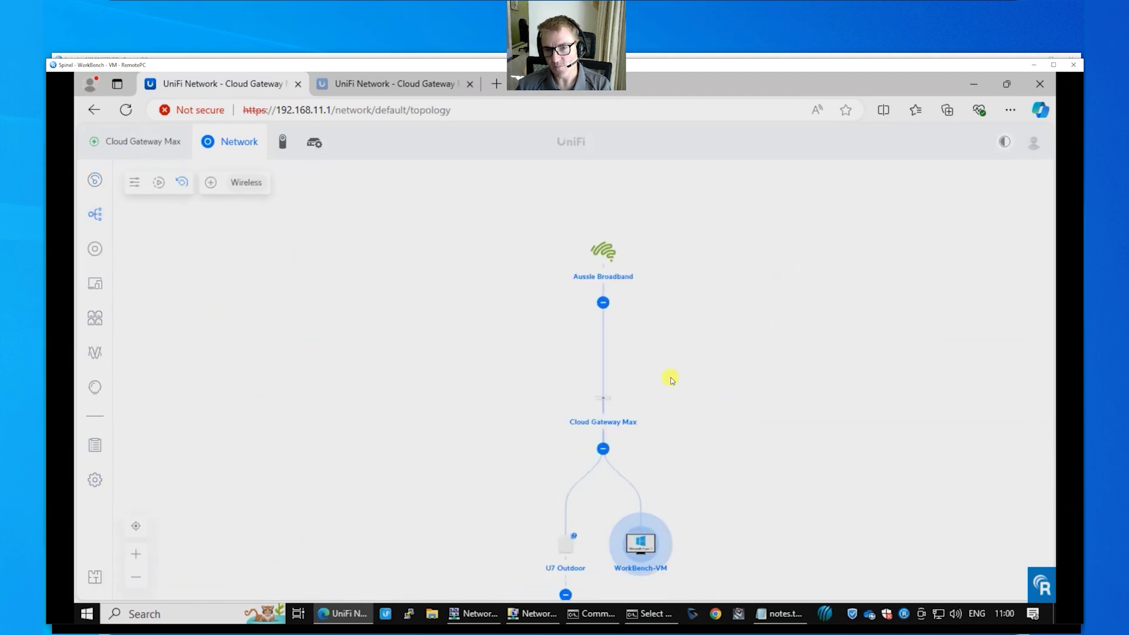
Step: Pan and zoom the topology map, then list clients: iPhone 13 on Wireless, WorkBench-VM on Default
scroll(673, 450, "down", 1)
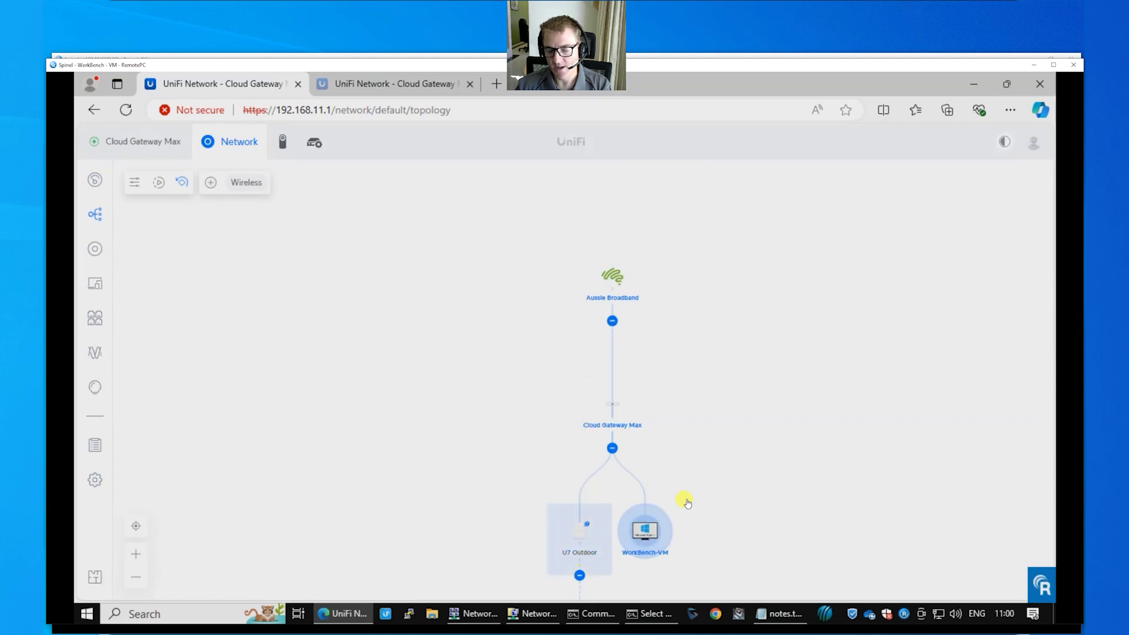
scroll(718, 468, "down", 1)
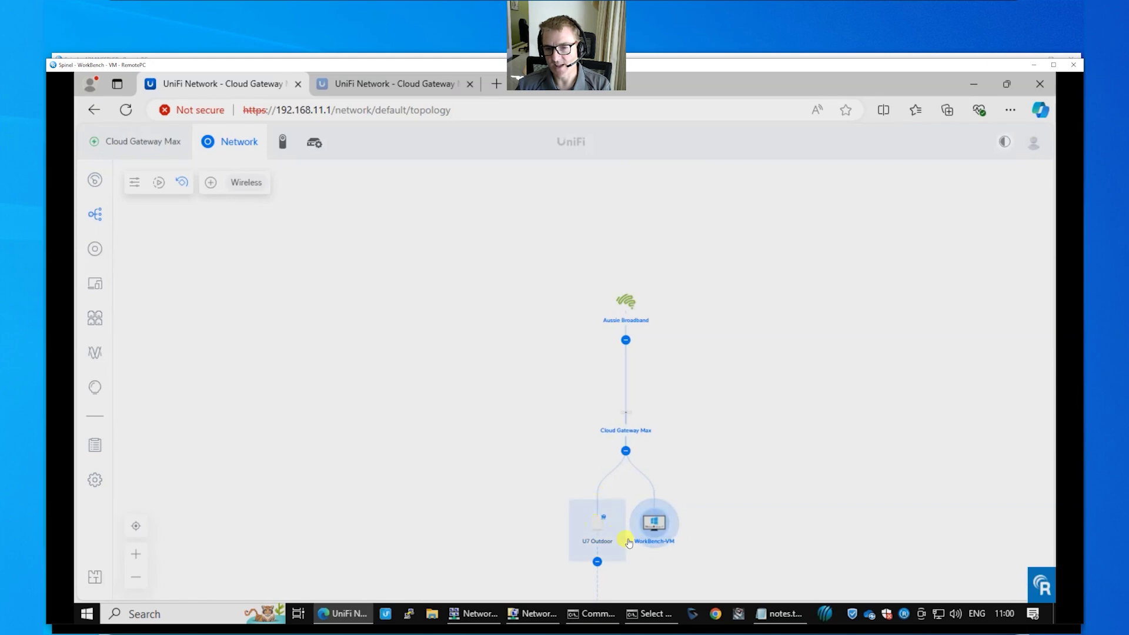
scroll(682, 537, "down", 2)
mouse_move(709, 412)
left_mouse_down()
mouse_move(691, 351)
mouse_move(695, 404)
left_mouse_up()
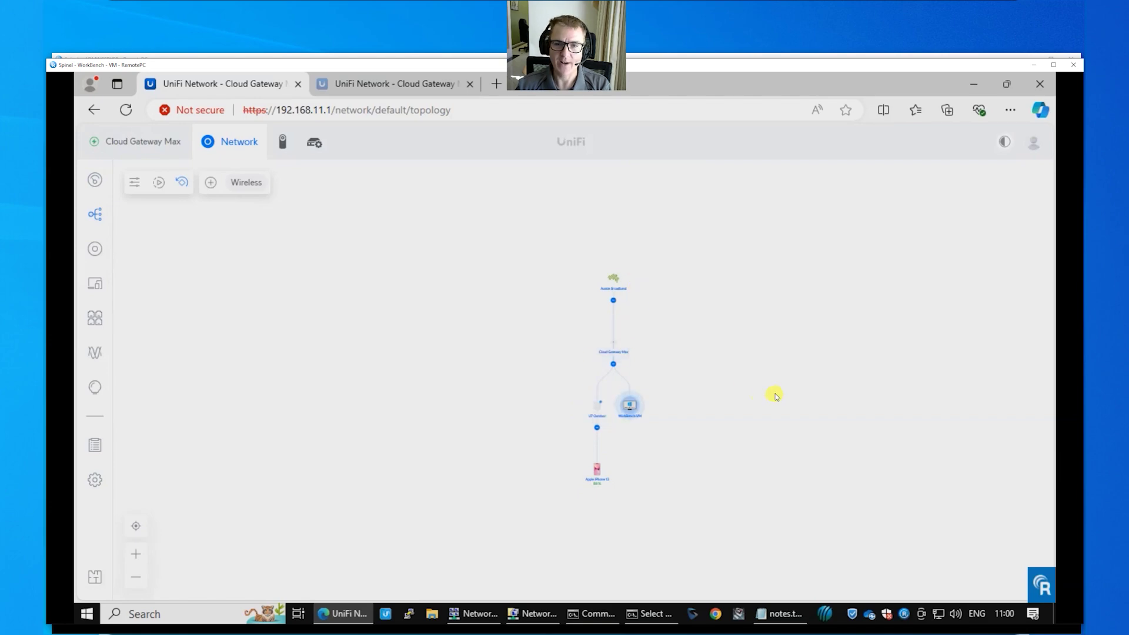
scroll(776, 395, "up", 1)
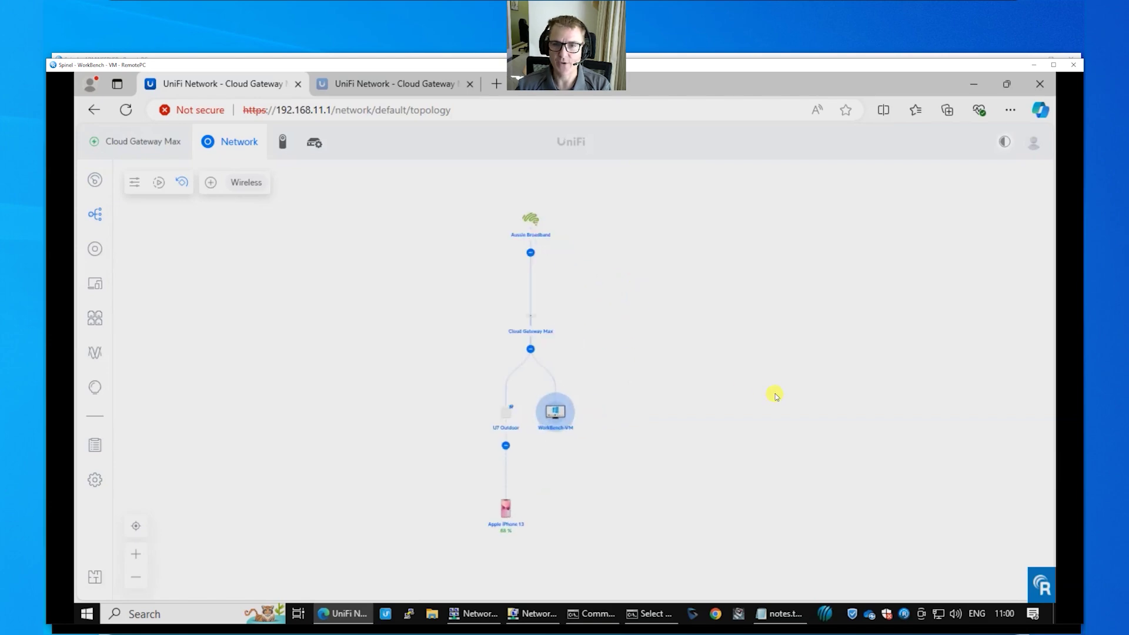
left_click(94, 281)
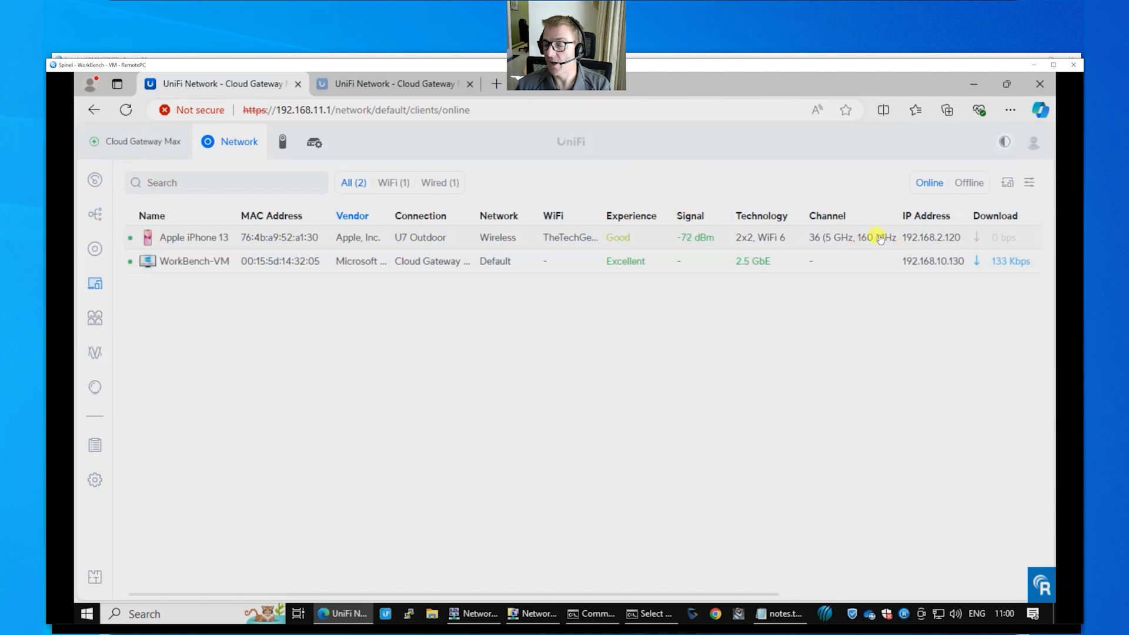
left_click(804, 238)
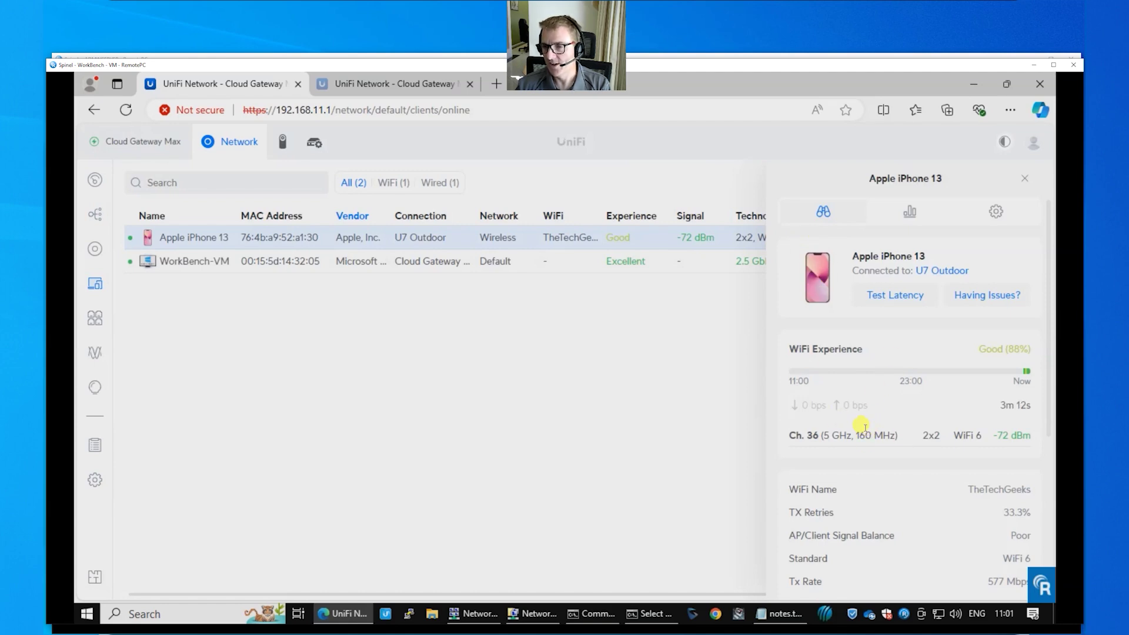
scroll(894, 471, "down", 1)
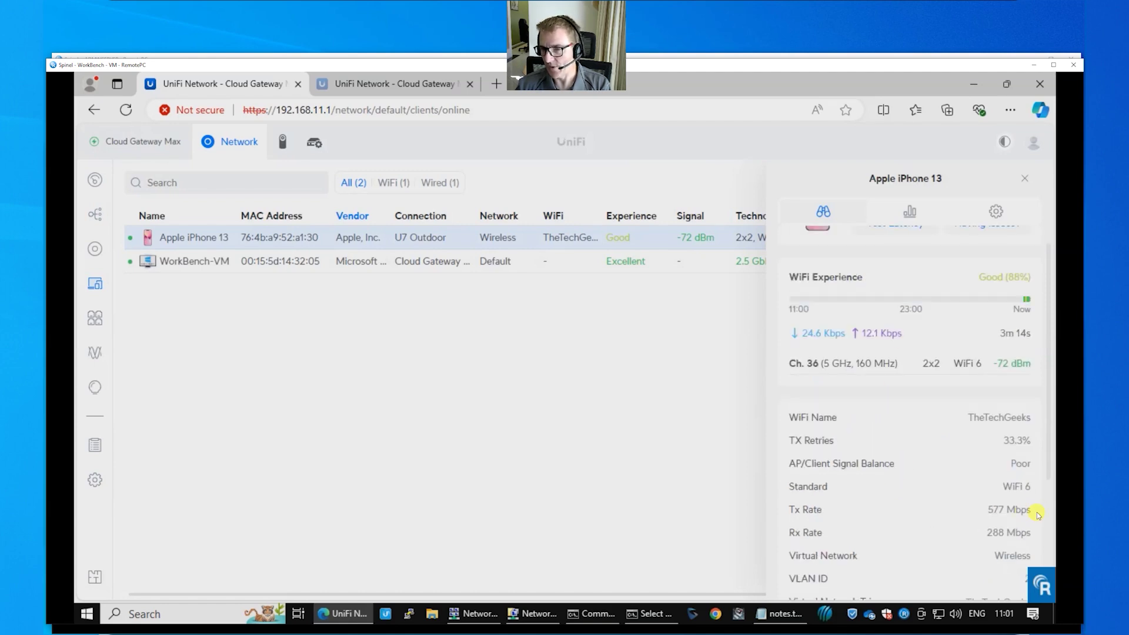
left_click_drag(1031, 509, 991, 509)
scroll(920, 500, "down", 2)
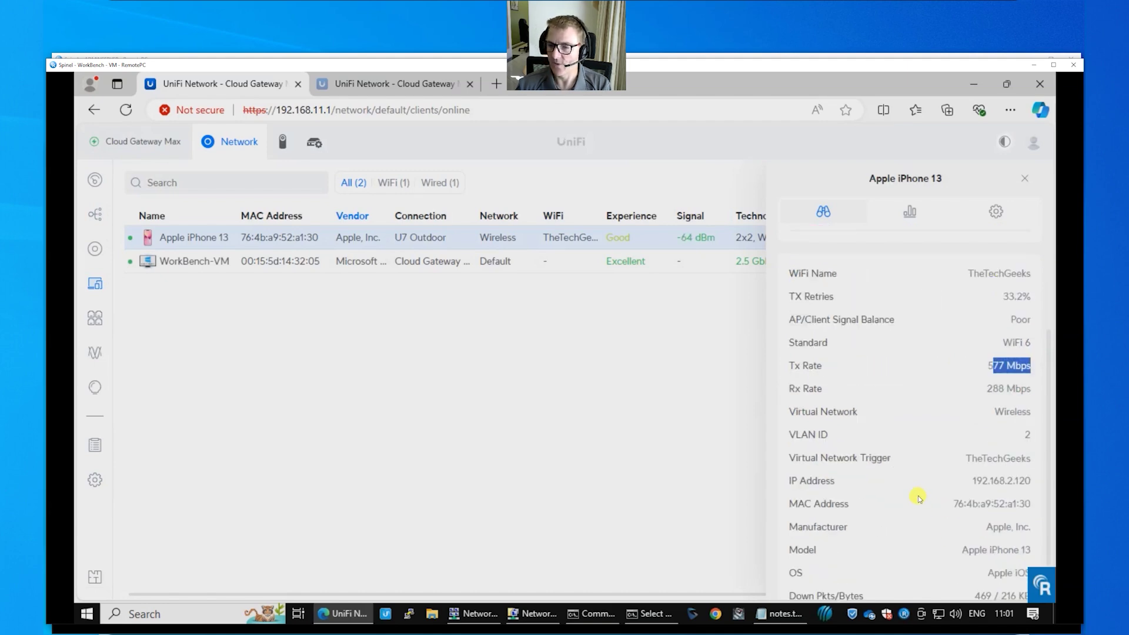
scroll(920, 498, "up", 3)
left_click(441, 400)
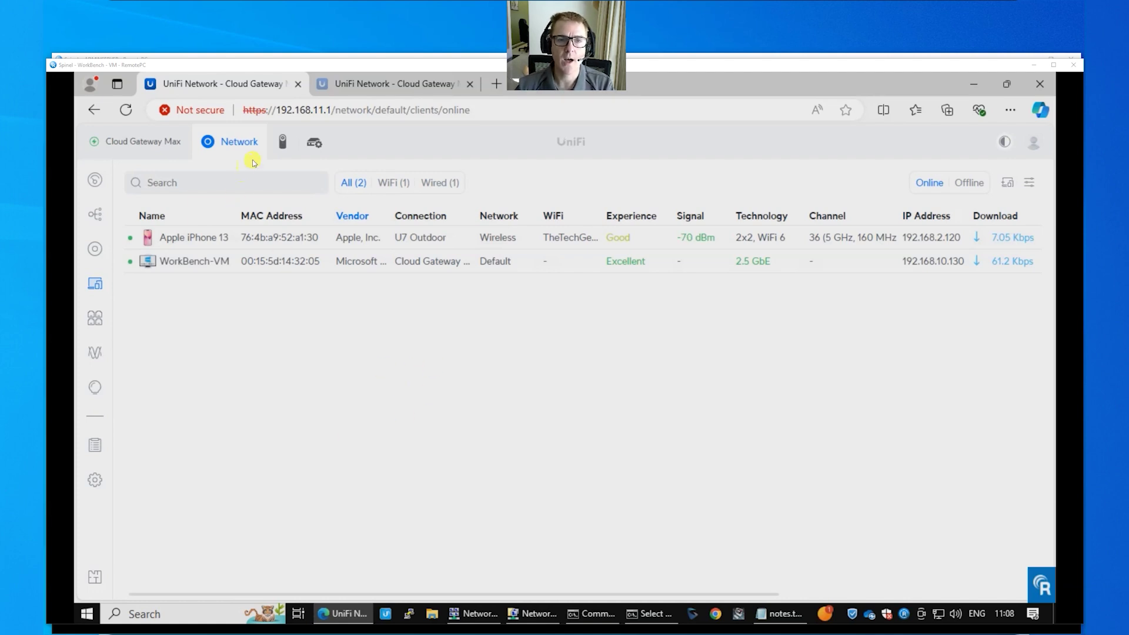
Step: Open UniFi Protect from OS Settings, view its Learn More camera page, and close that tab
left_click(314, 146)
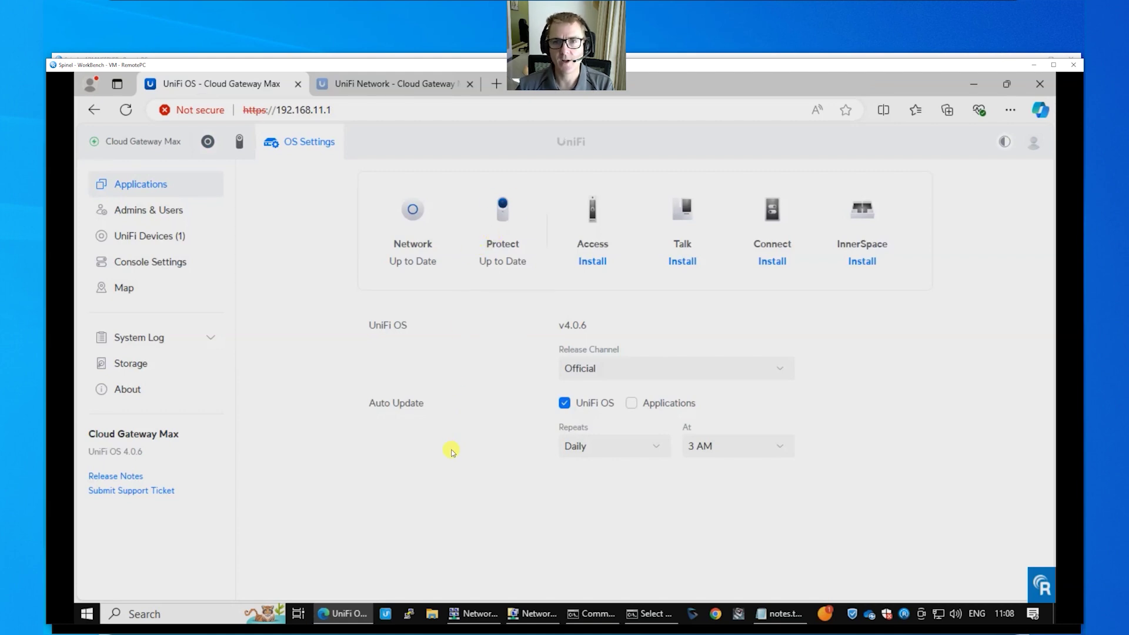
left_click(505, 211)
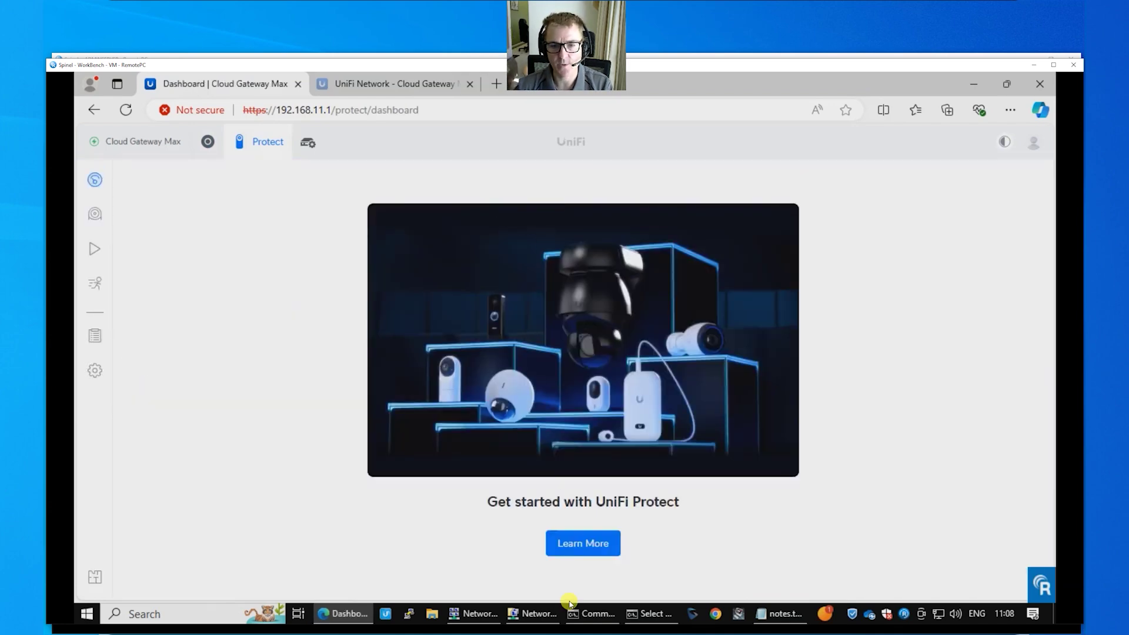
left_click(571, 543)
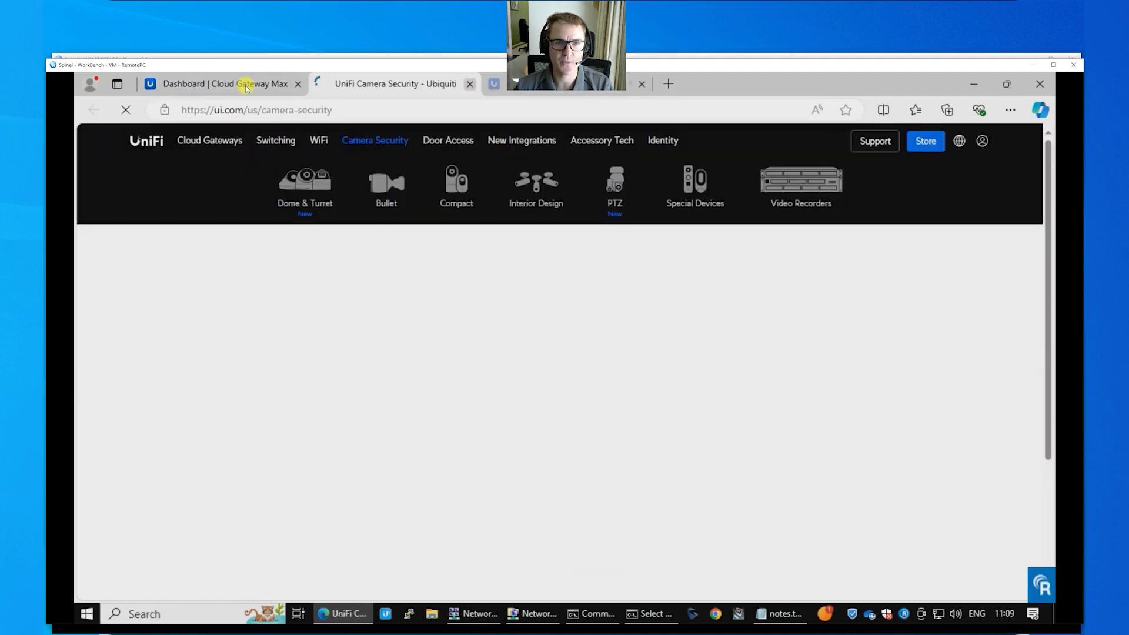
key("ctrl+w")
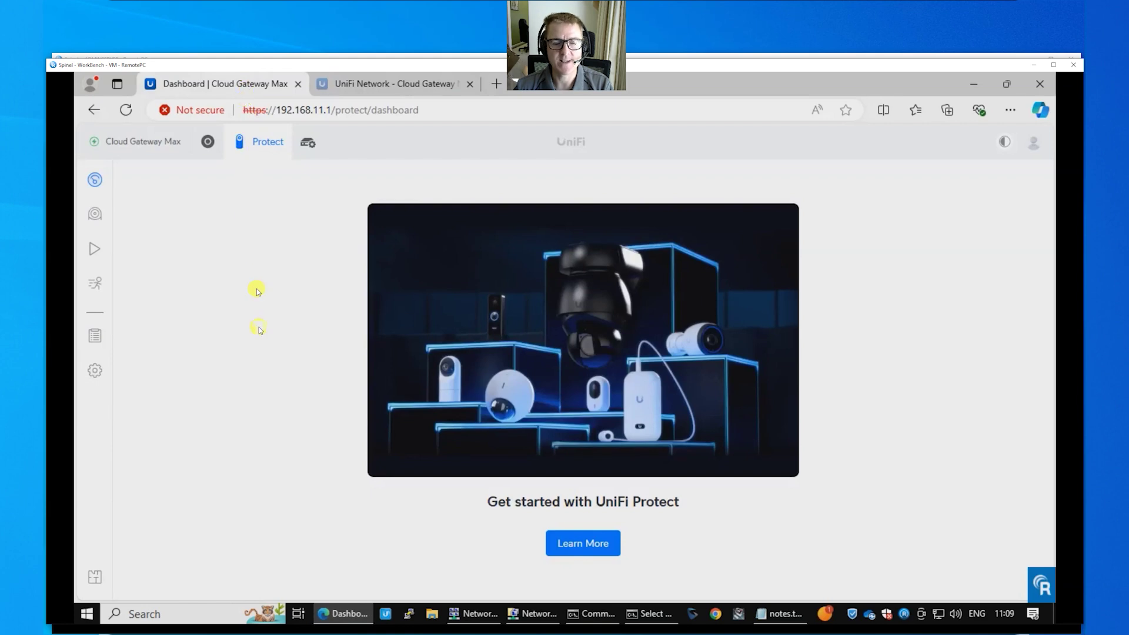
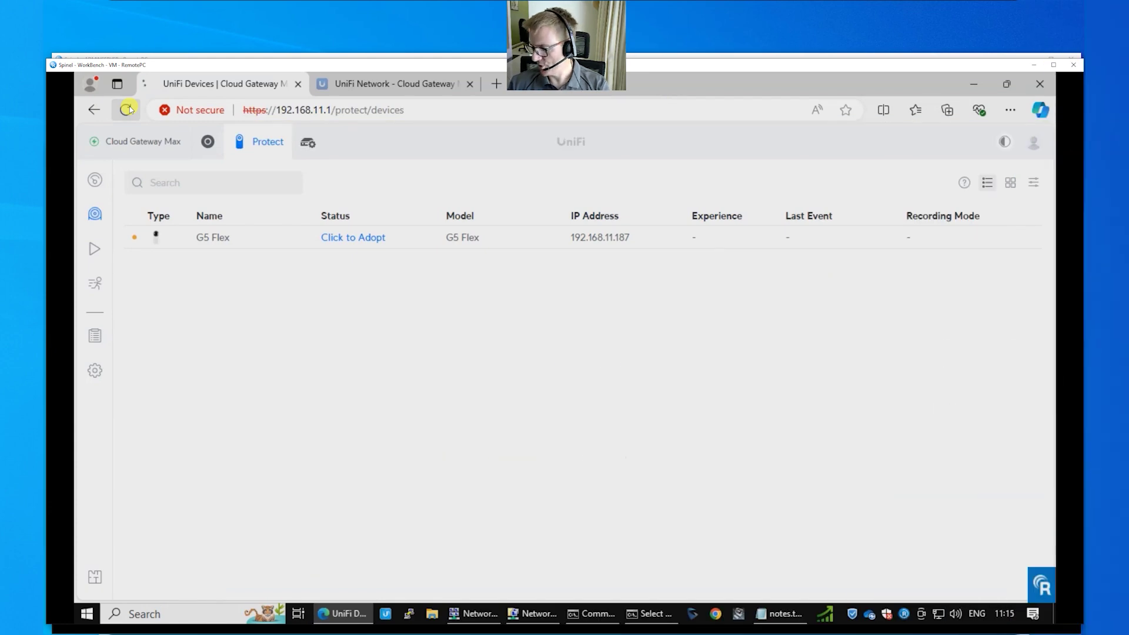
Step: Reload the Protect devices page so the G5 Flex at 192.168.11.187 shows 'Click to Adopt'
left_click(127, 109)
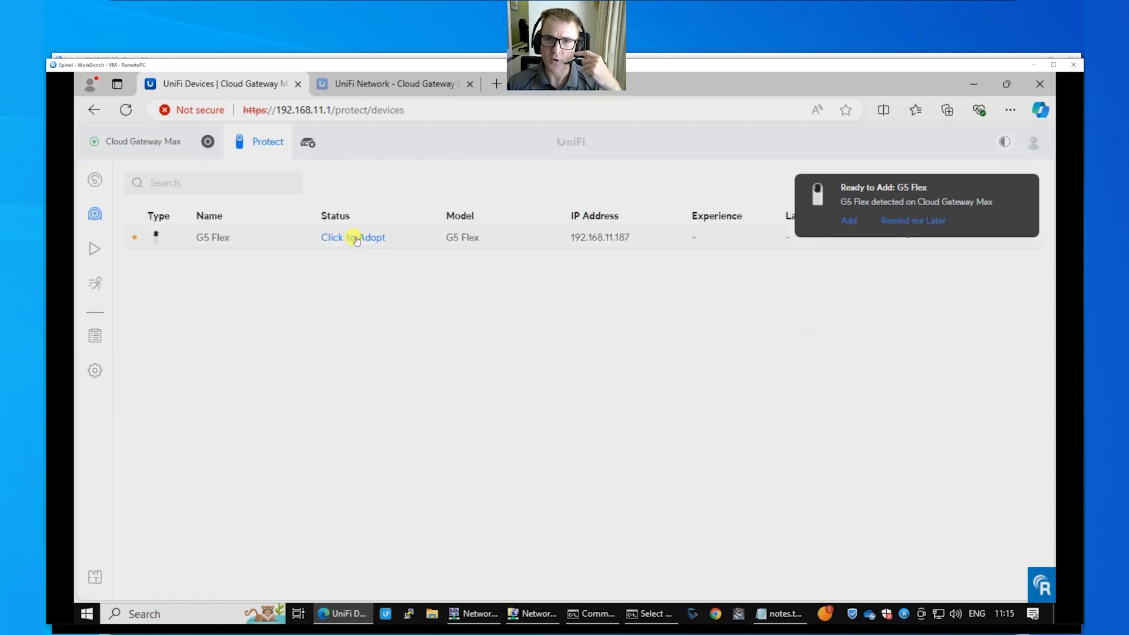
Step: Adopt the G5 Flex with Smart Detection on, then view Protect's System settings (version 4.0.33)
left_click(357, 240)
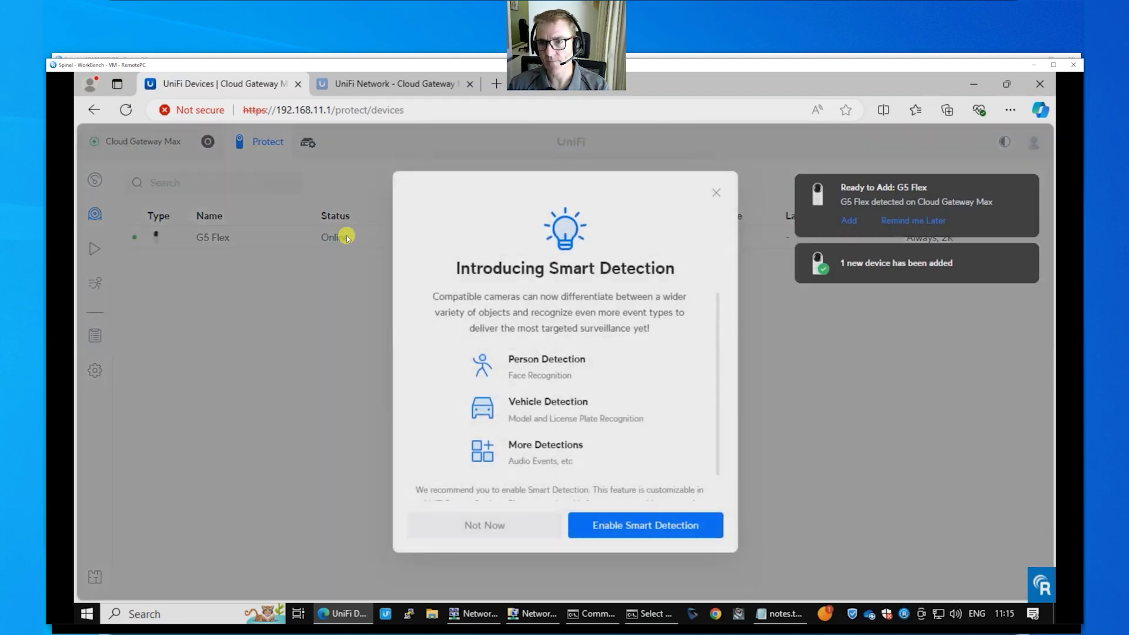
left_click(614, 521)
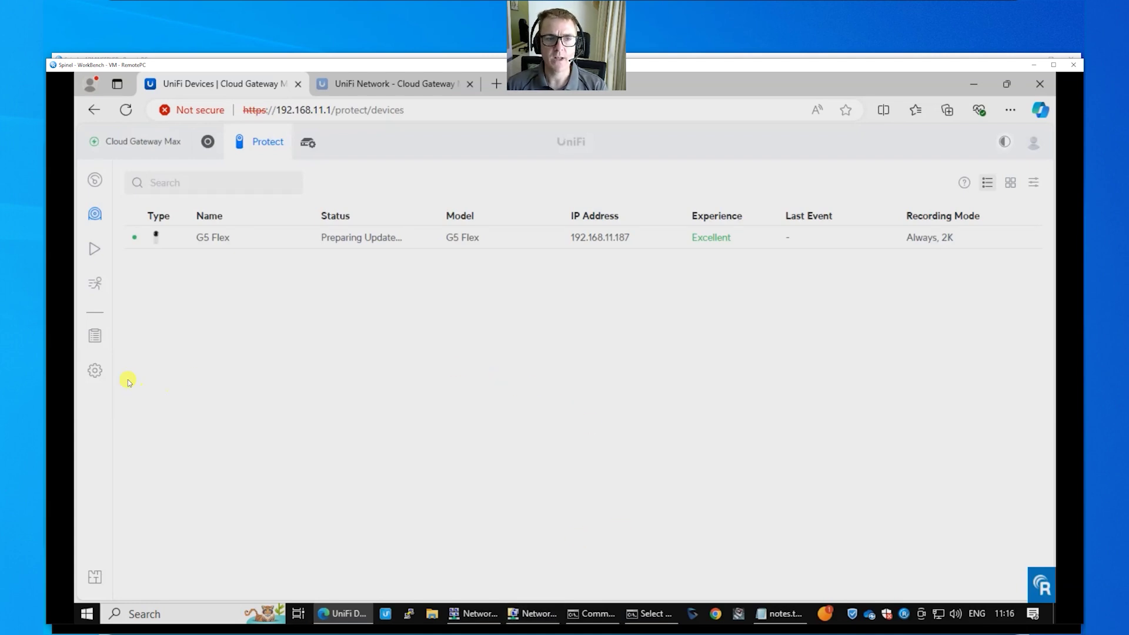
left_click(95, 375)
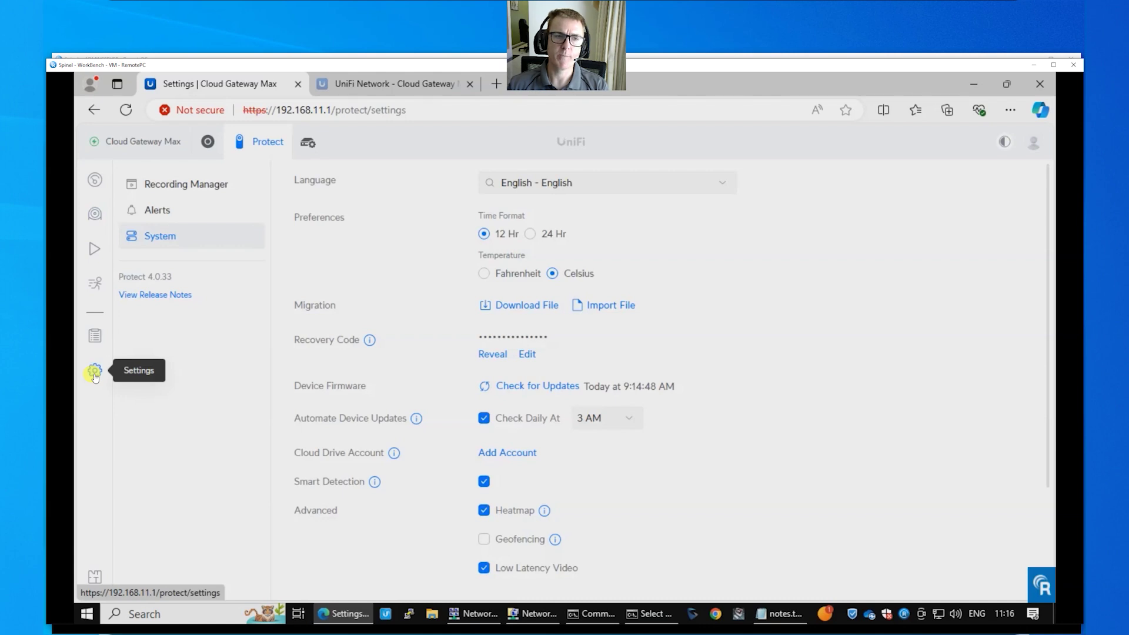
Step: Switch the time format to 24 Hr, apply the change, and go to the Alerts settings
left_click(530, 234)
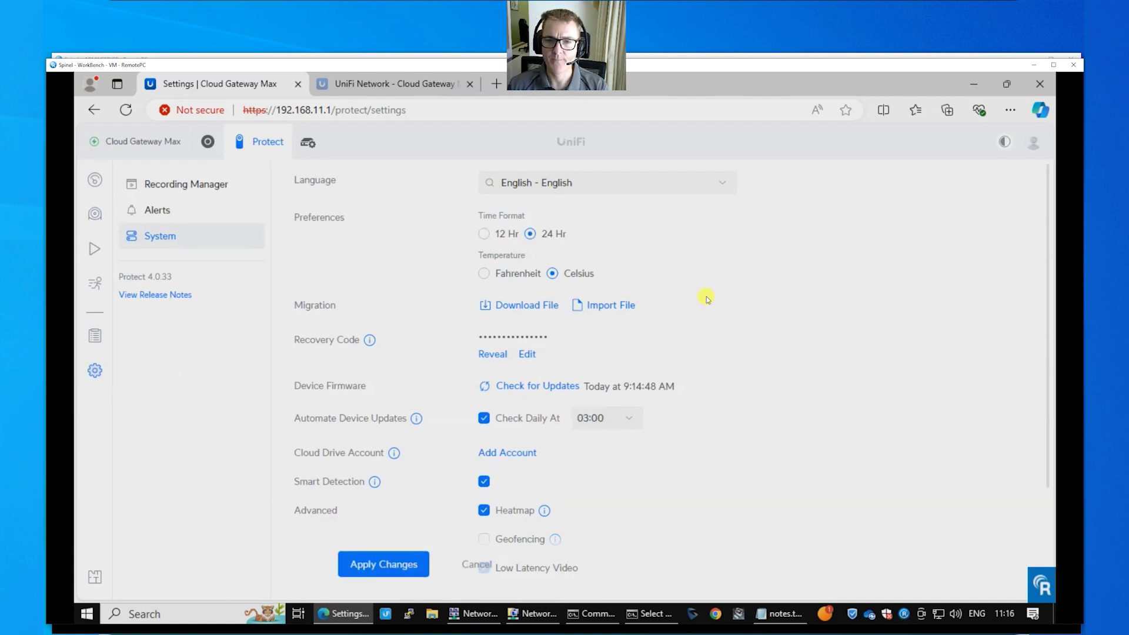
scroll(735, 310, "down", 3)
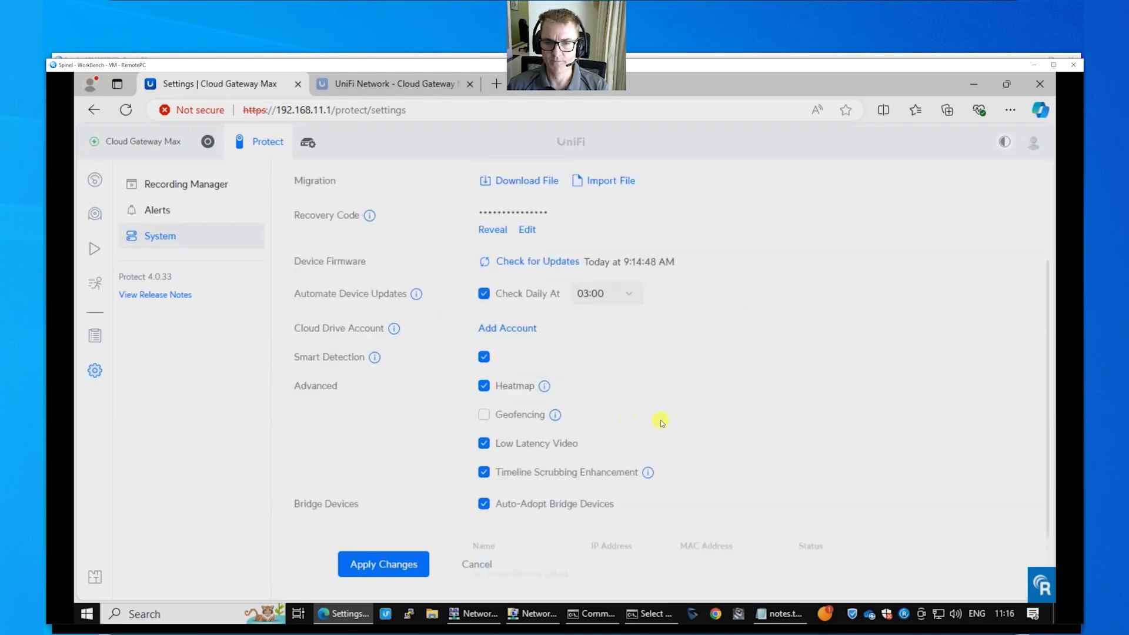
mouse_move(555, 415)
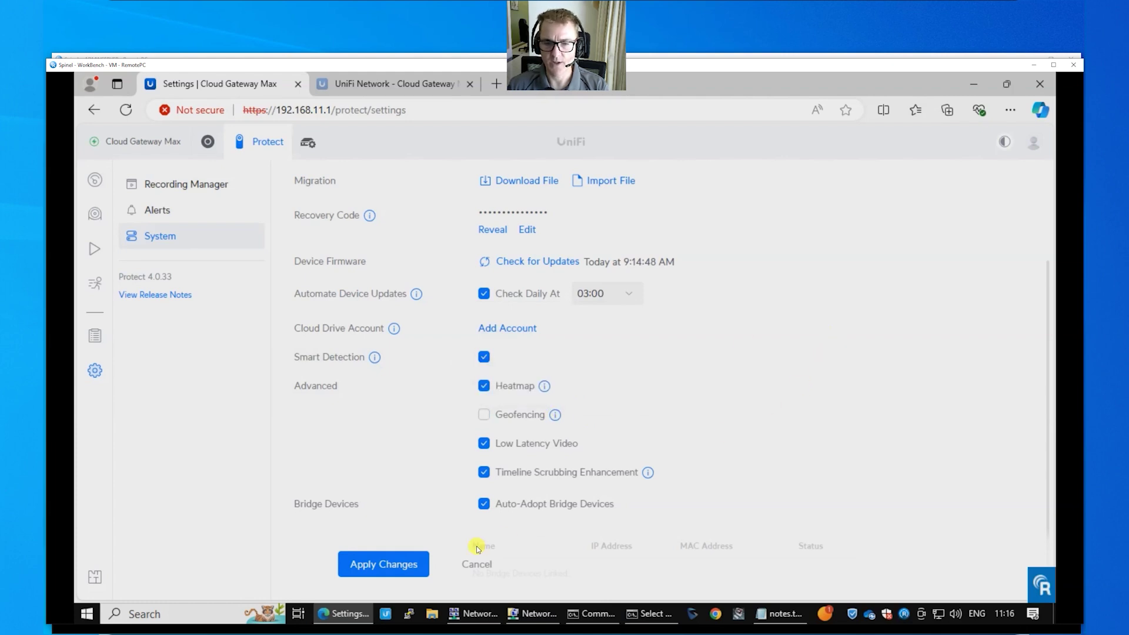
left_click(381, 560)
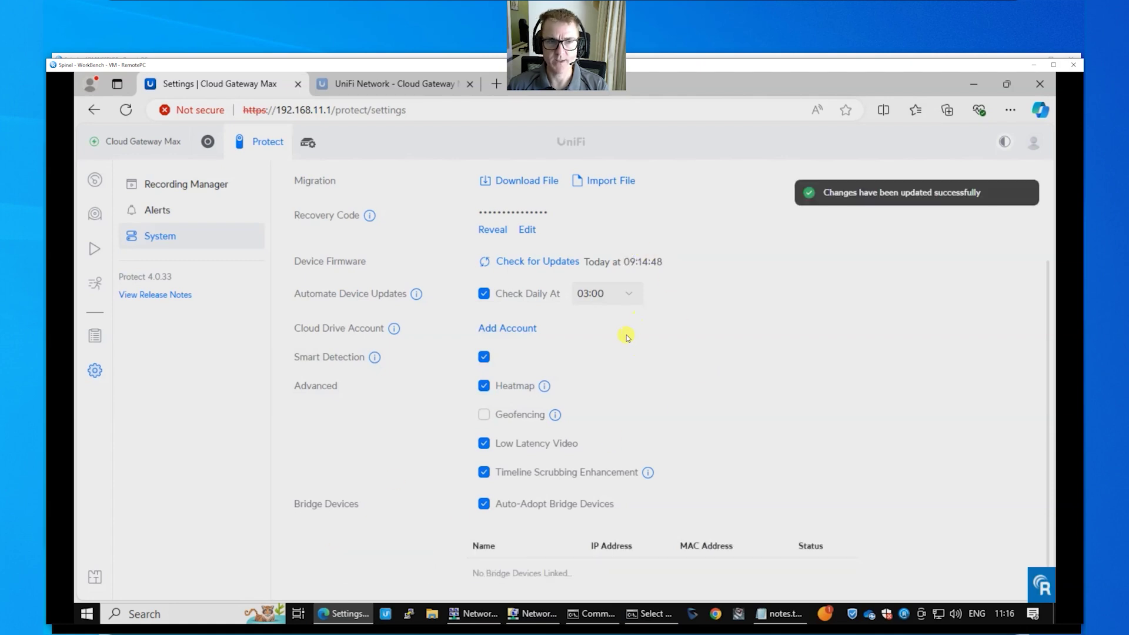
left_click(157, 212)
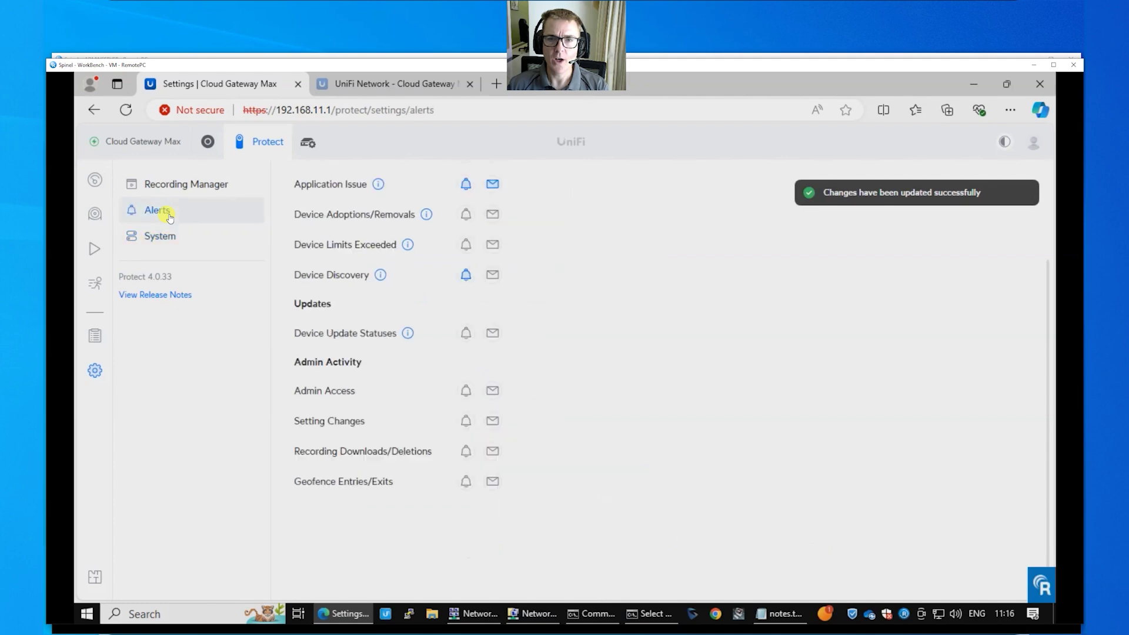
Step: Look over the Detections and System alert tabs, then view the Recording Manager listing the G5 Flex
scroll(678, 359, "up", 2)
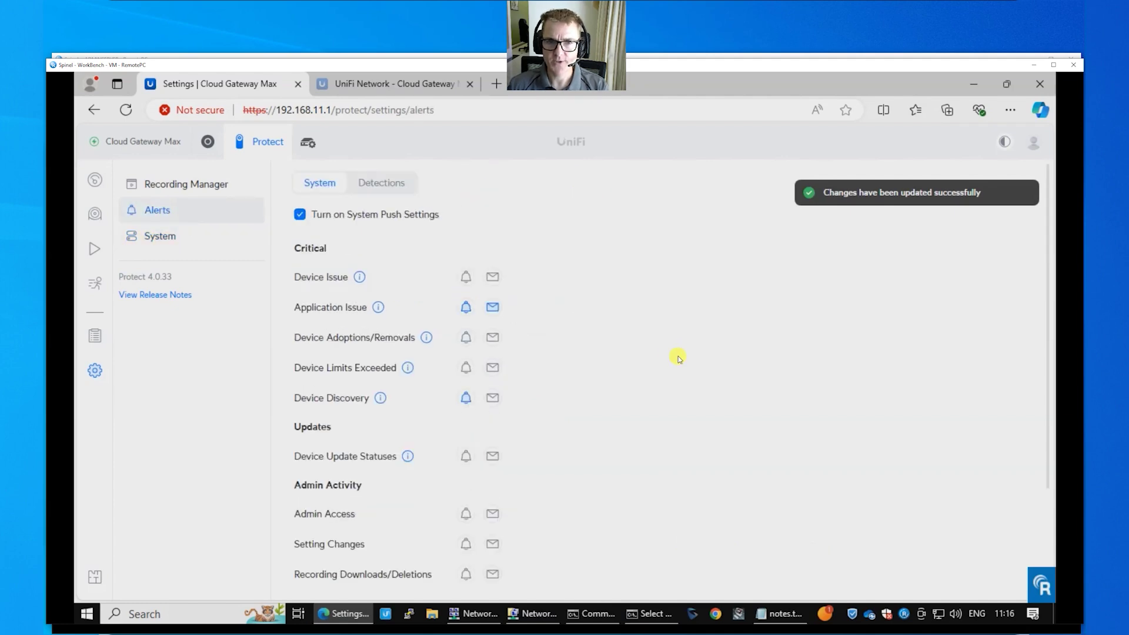
left_click(378, 187)
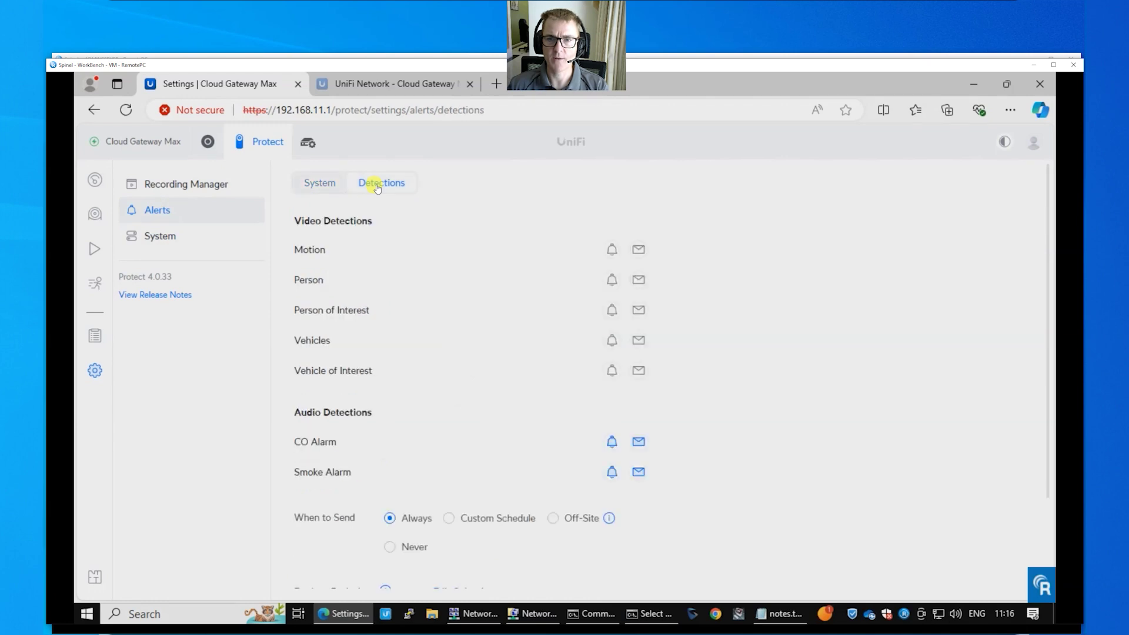
left_click(316, 187)
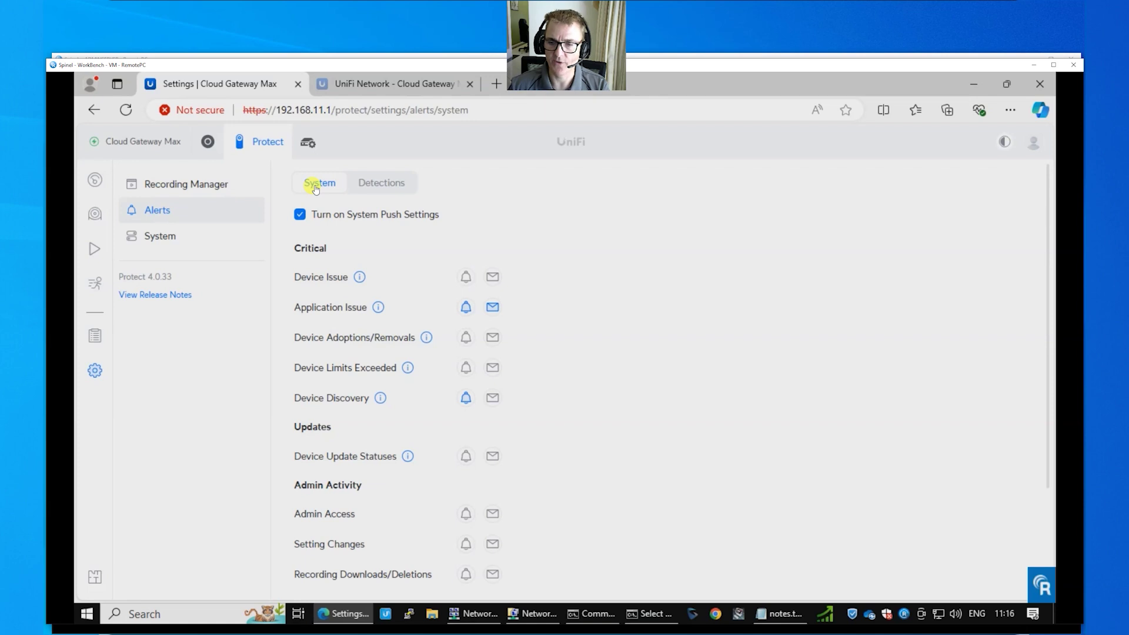
left_click(170, 192)
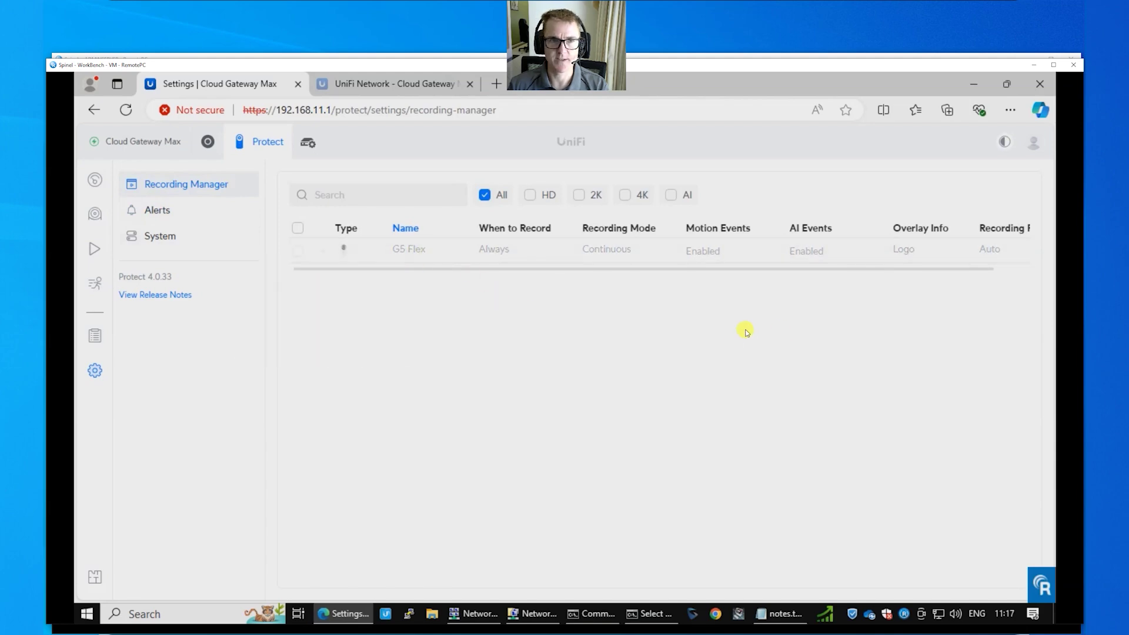
Step: Check the Cloud Gateway Max console details from the dashboard's storage row, then close them
left_click(95, 180)
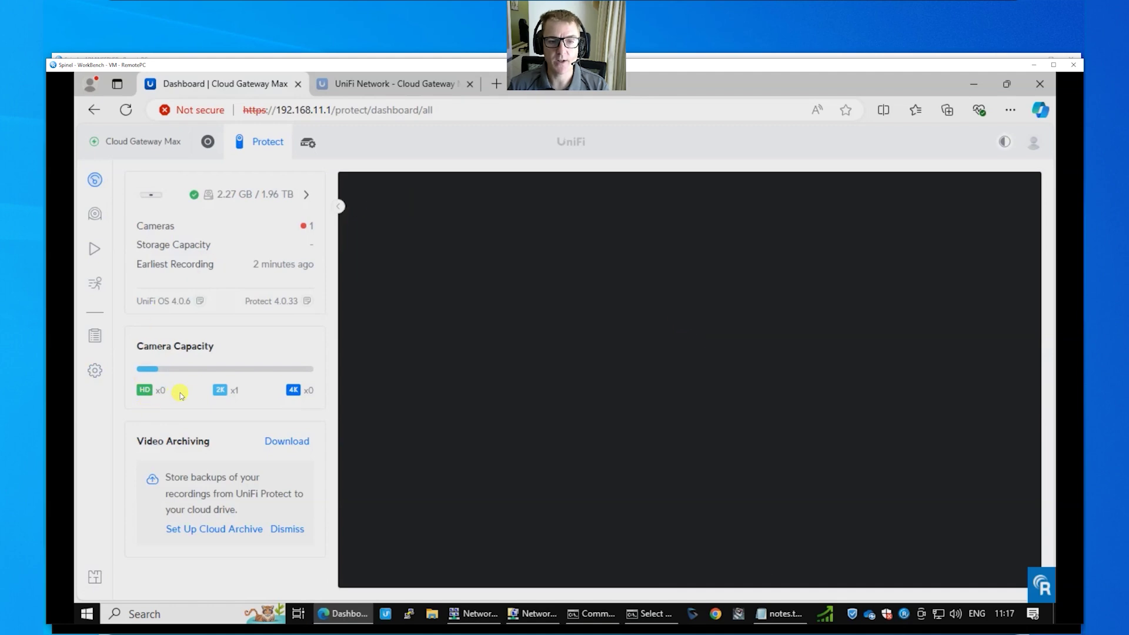
mouse_move(157, 372)
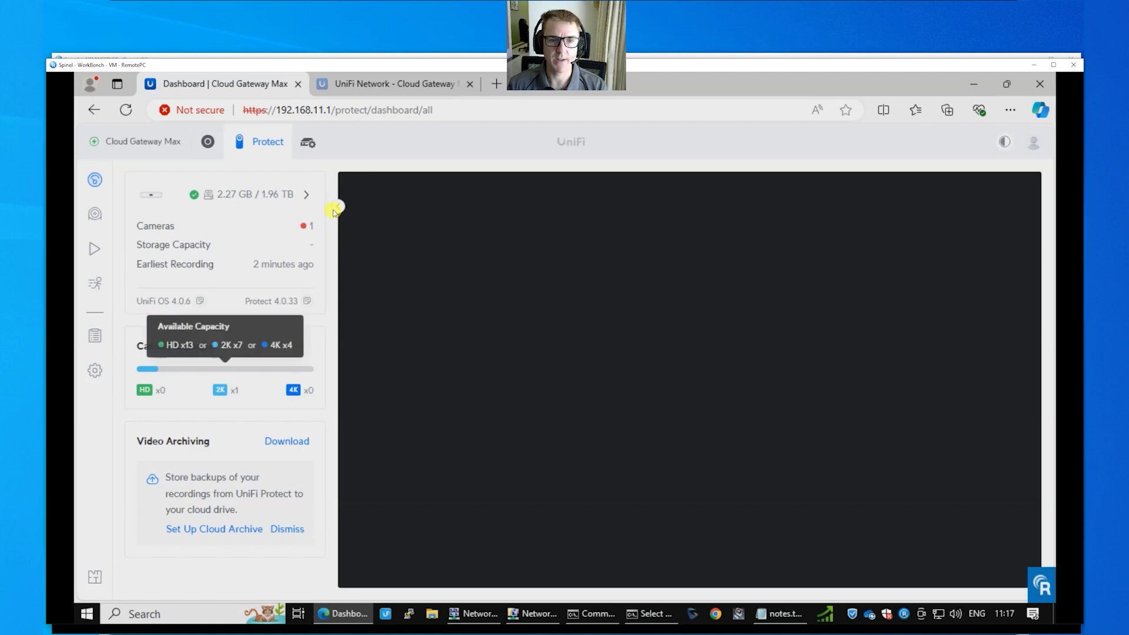
left_click(306, 196)
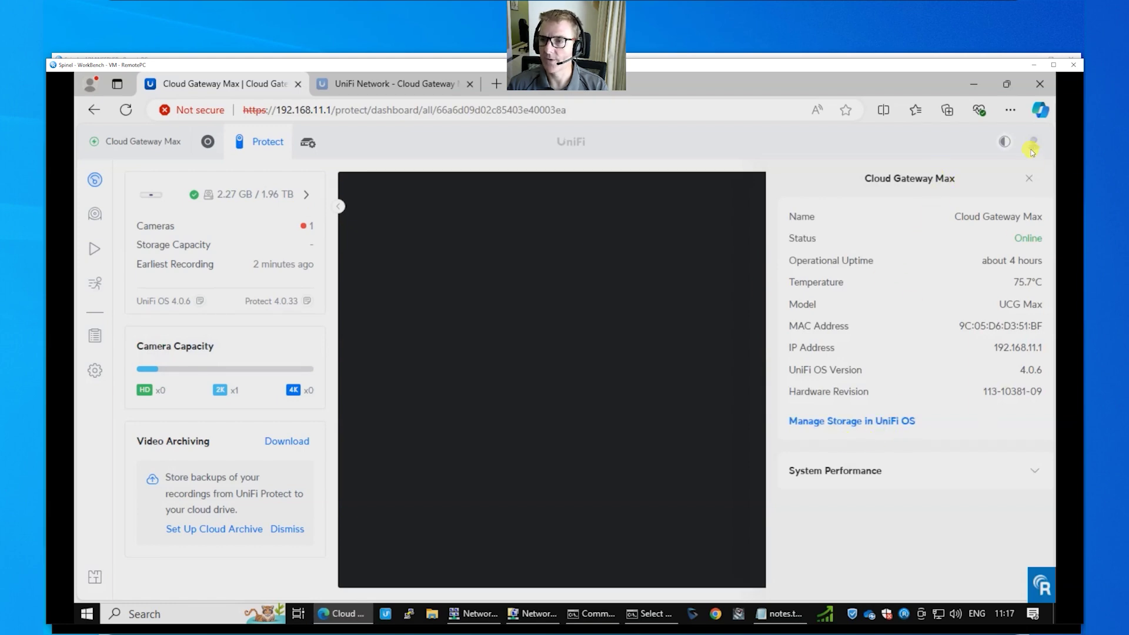
left_click(1028, 179)
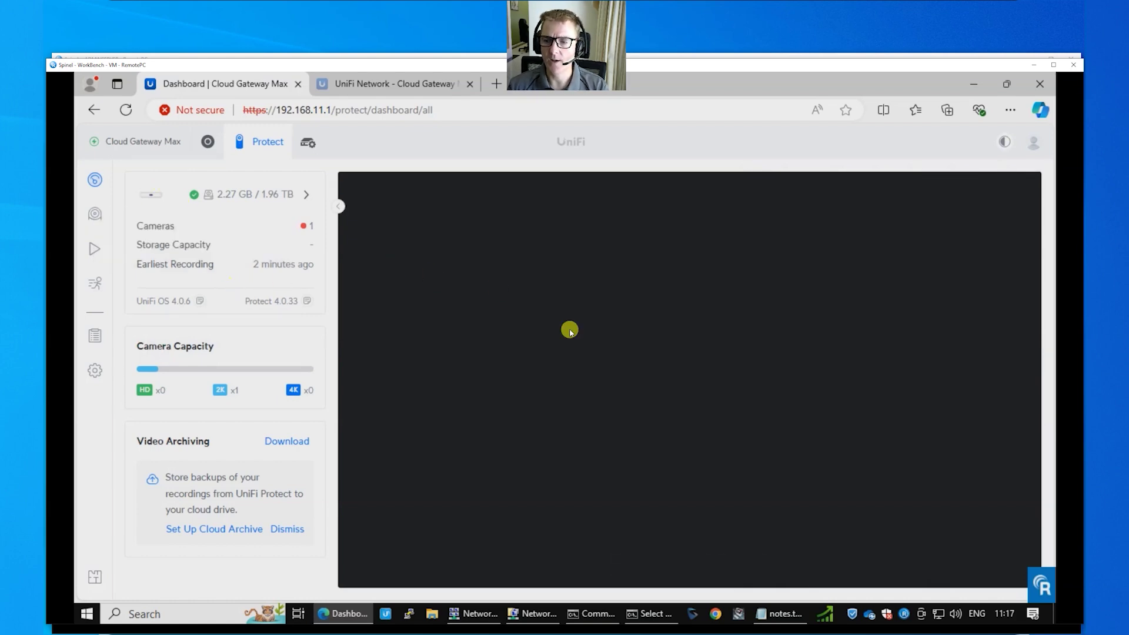
Step: Reload the devices list, check the G5 Flex live feed, and view its details (firmware 4.71.133)
left_click(94, 216)
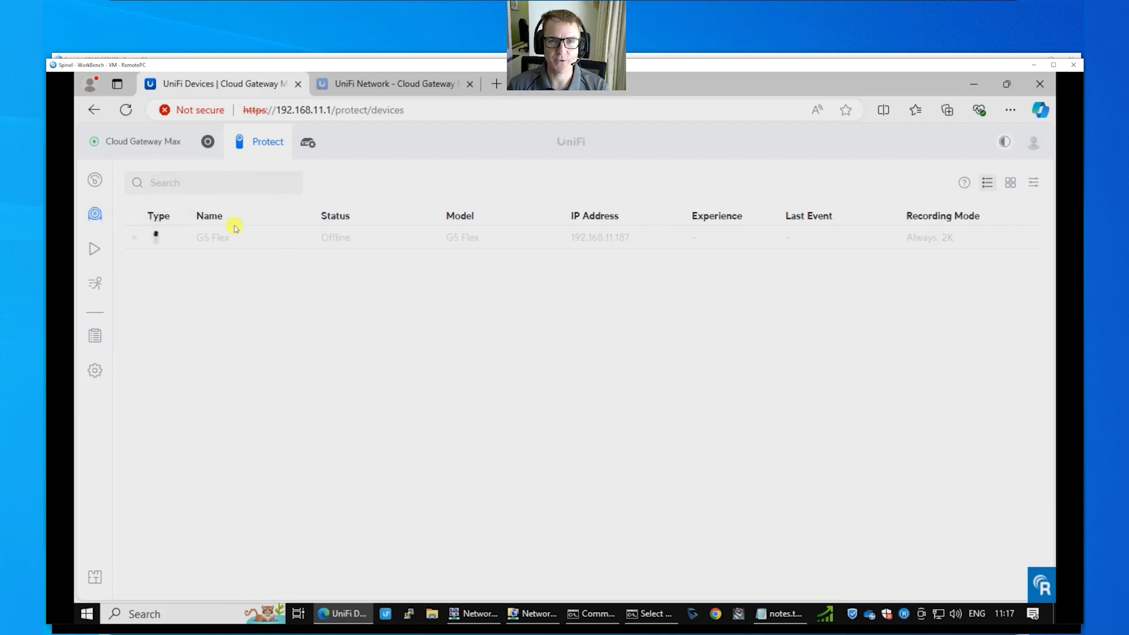
left_click(126, 110)
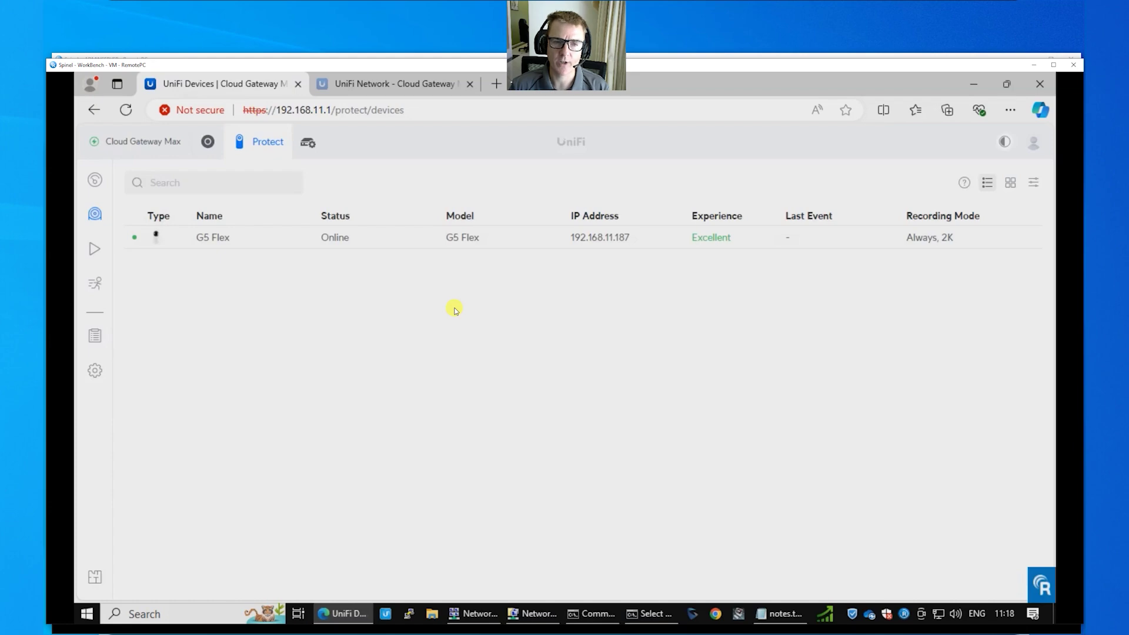
left_click(101, 180)
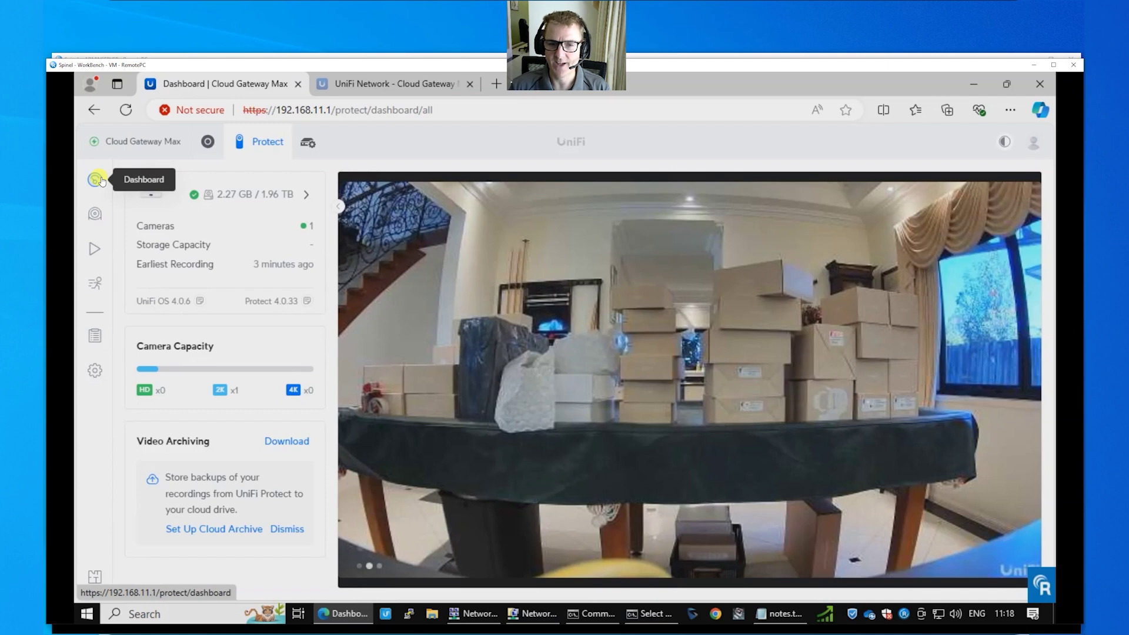
mouse_move(961, 413)
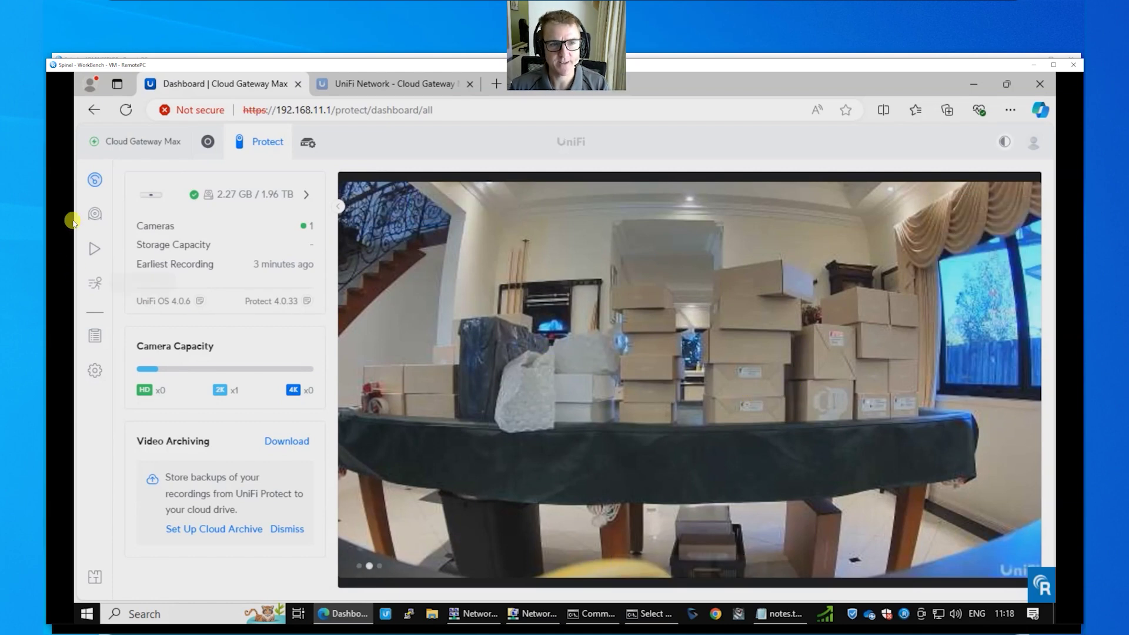
left_click(94, 214)
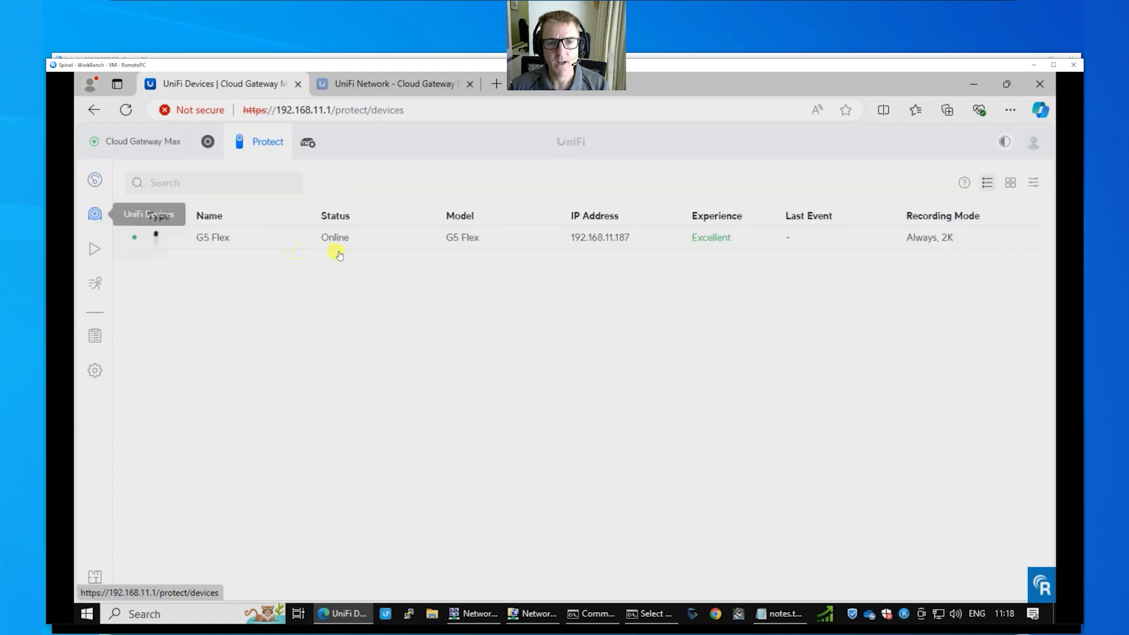
left_click(355, 243)
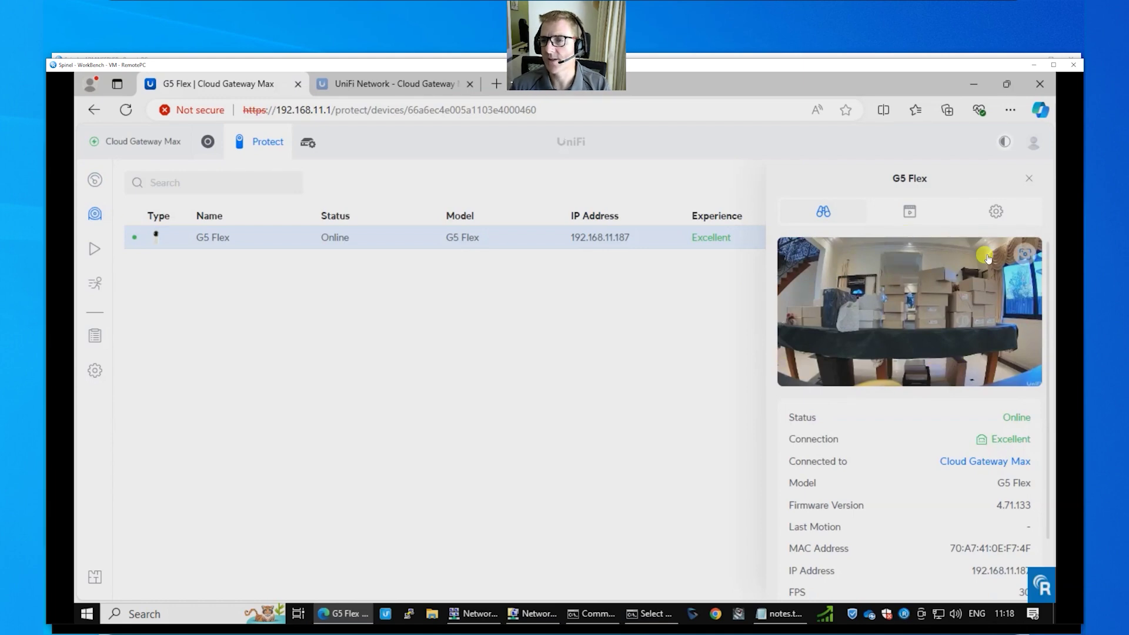
left_click(996, 213)
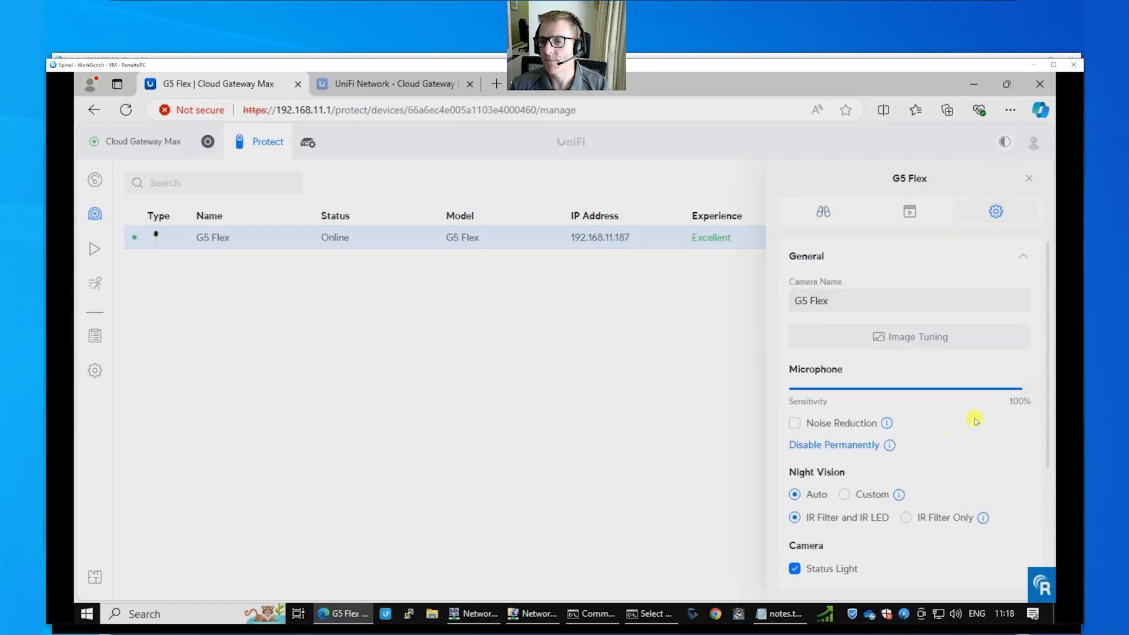
scroll(923, 411, "down", 1)
scroll(926, 414, "down", 1)
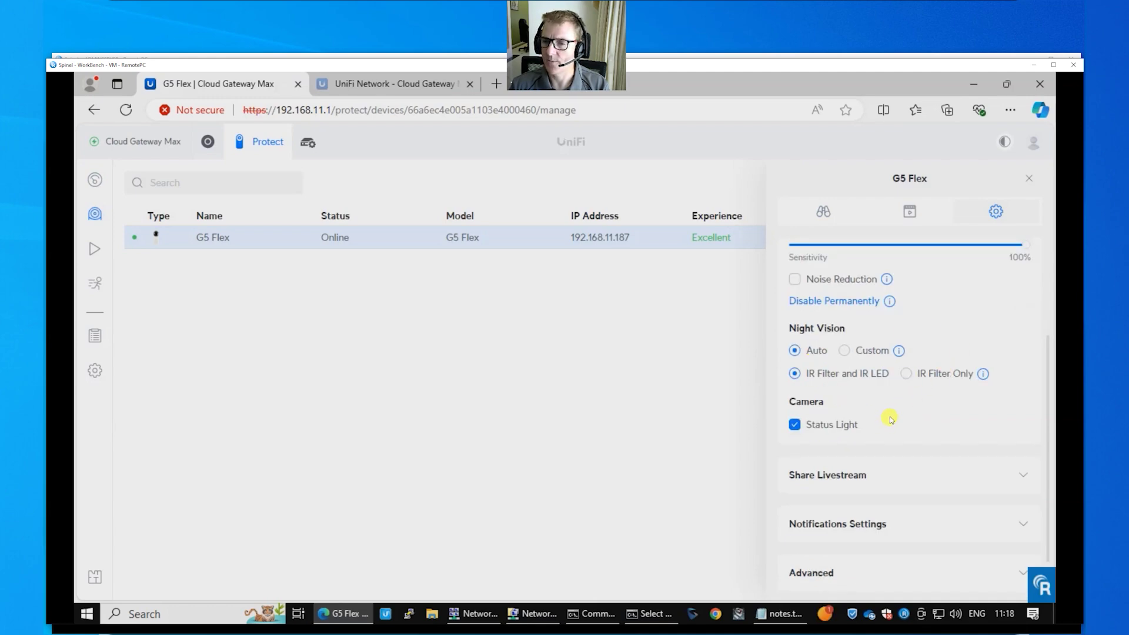
scroll(890, 421, "down", 1)
left_click(928, 516)
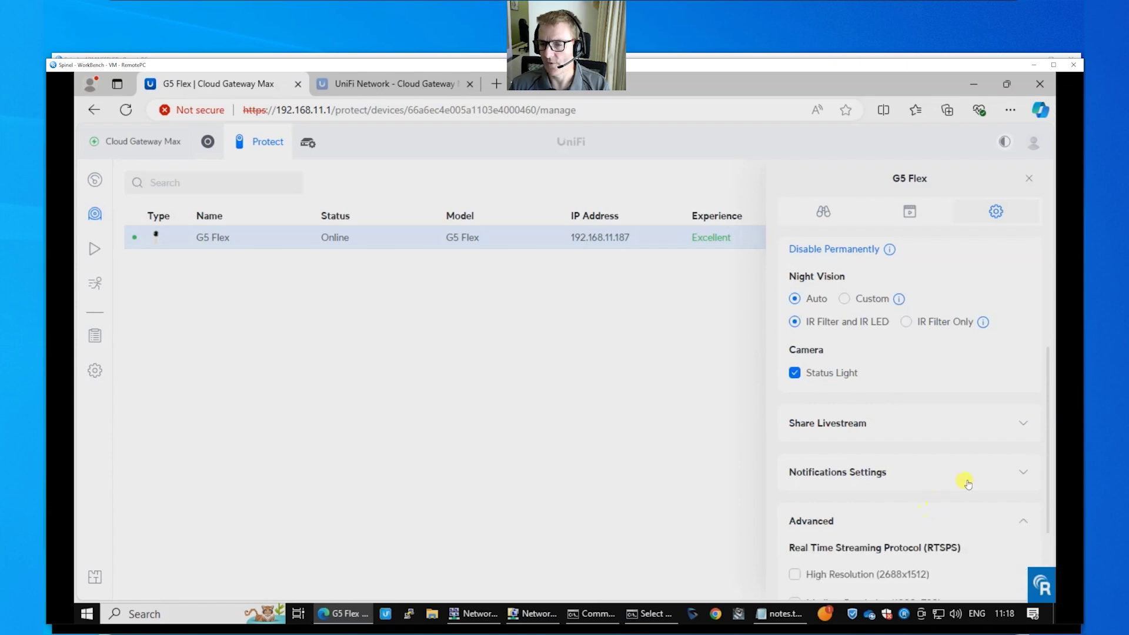
scroll(983, 461, "down", 2)
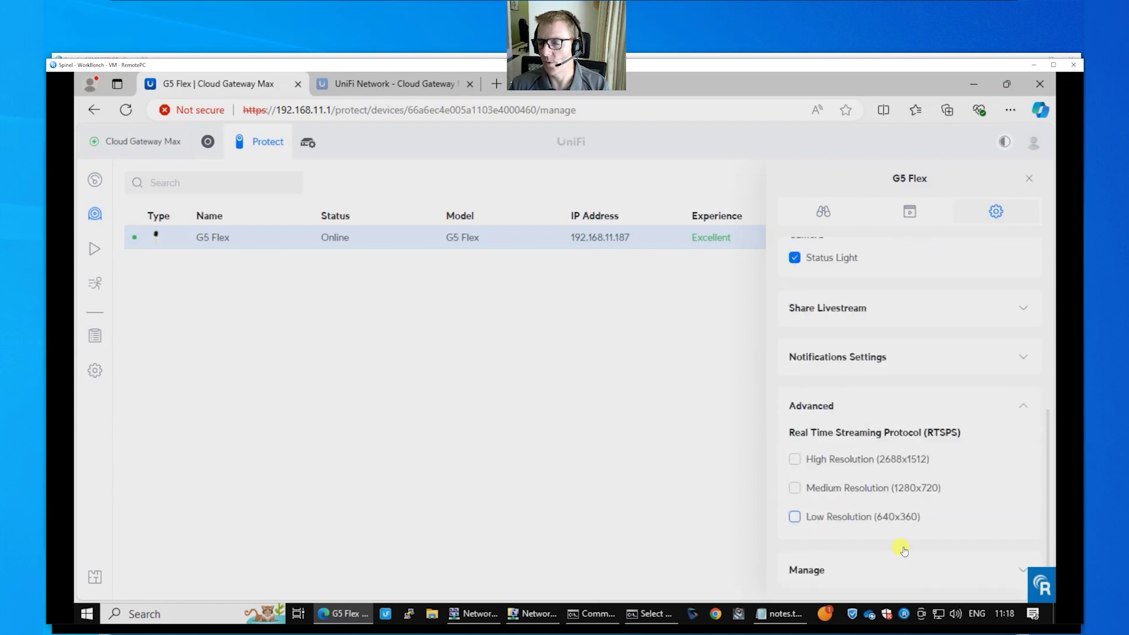
left_click(900, 572)
scroll(970, 540, "down", 1)
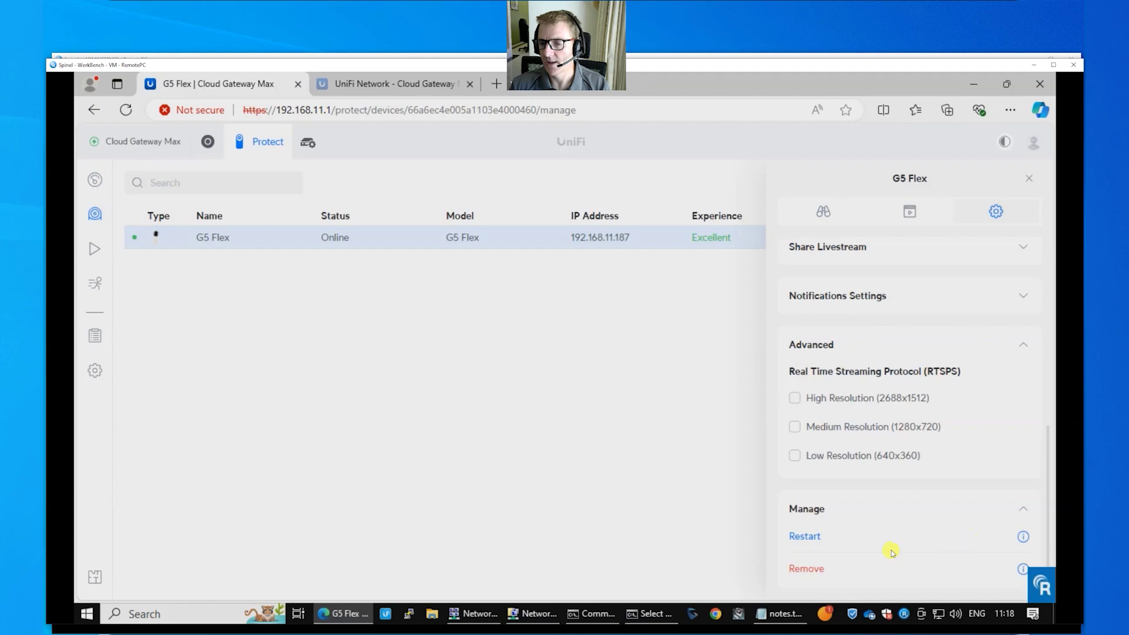
scroll(922, 534, "up", 1)
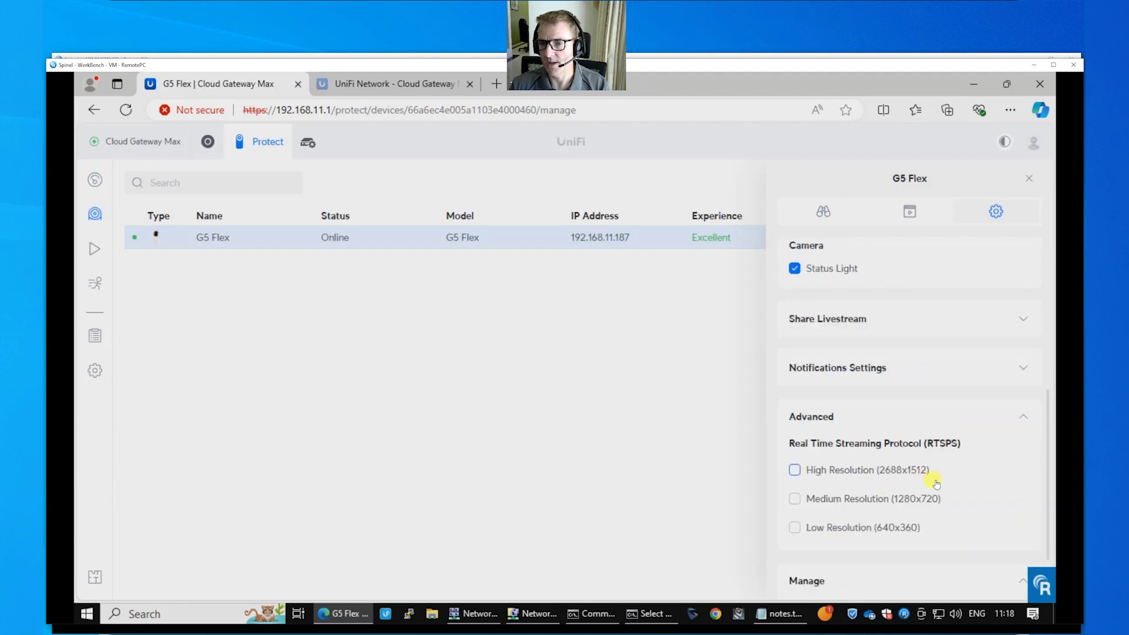
scroll(938, 485, "up", 3)
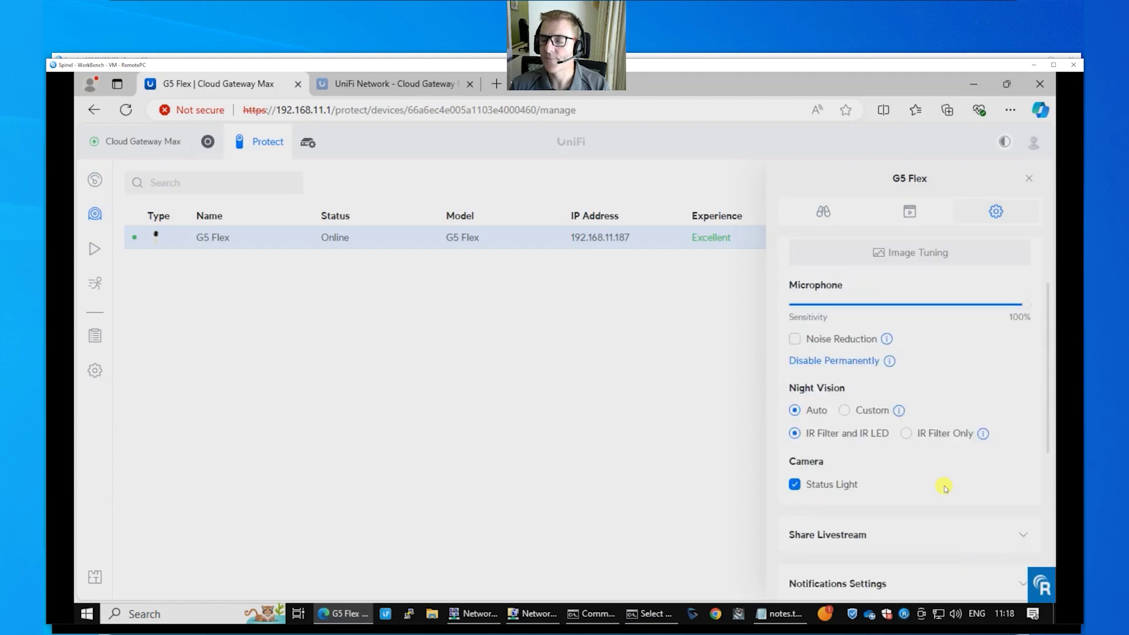
scroll(944, 488, "up", 1)
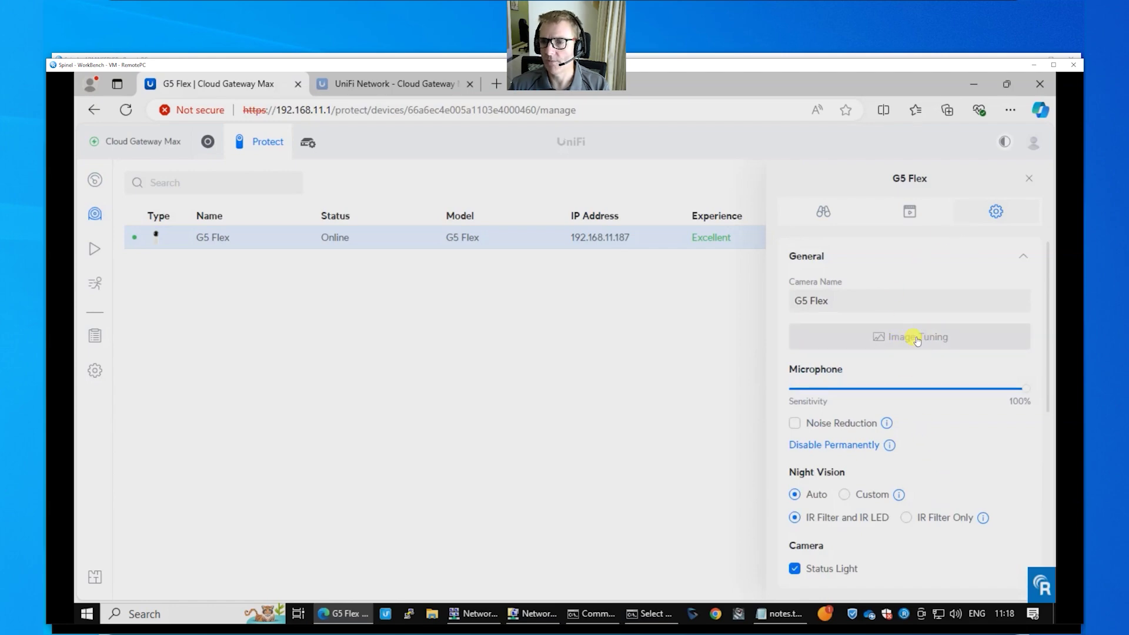
Step: Bring up the G5 Flex image-tuning live view, leave full screen, and reposition the player window
left_click(916, 340)
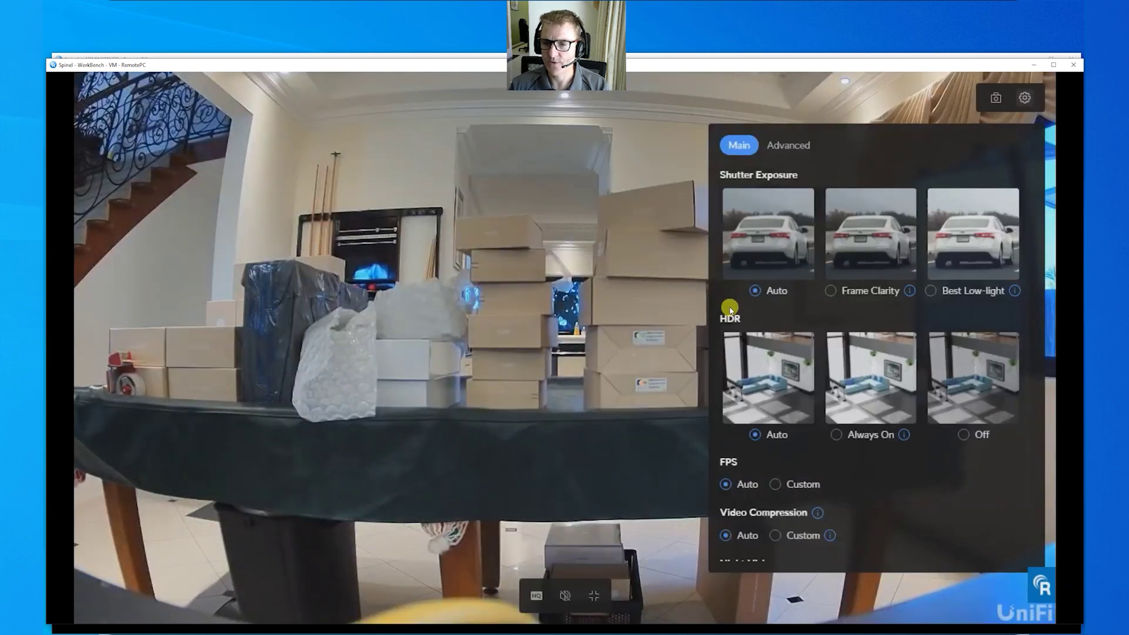
key("Escape")
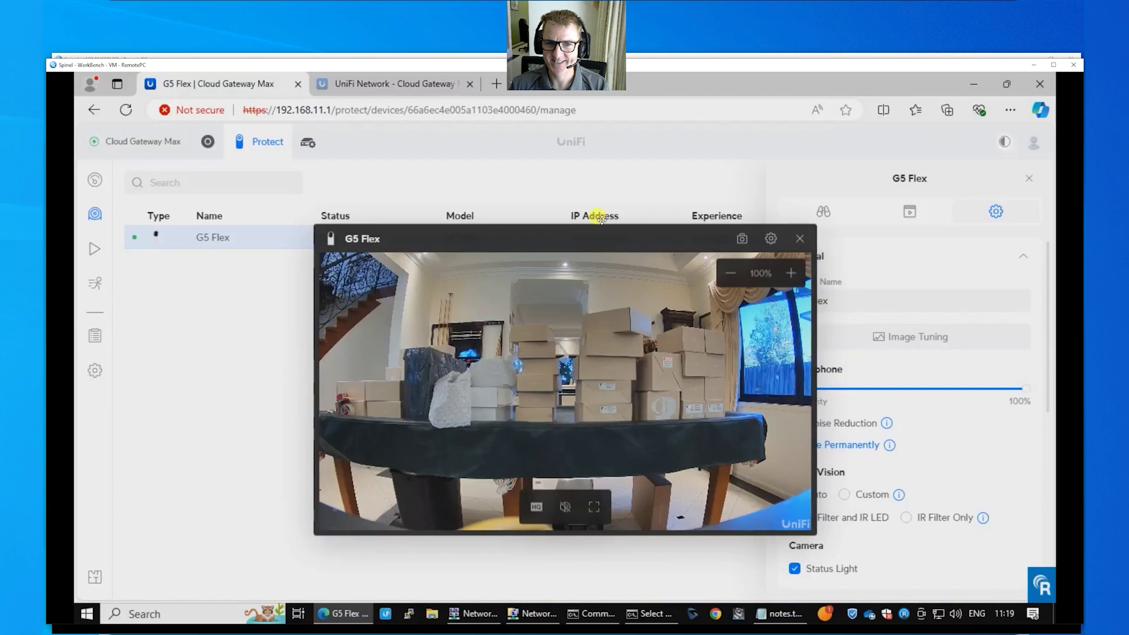
left_click_drag(610, 224, 601, 220)
left_click_drag(747, 308, 740, 305)
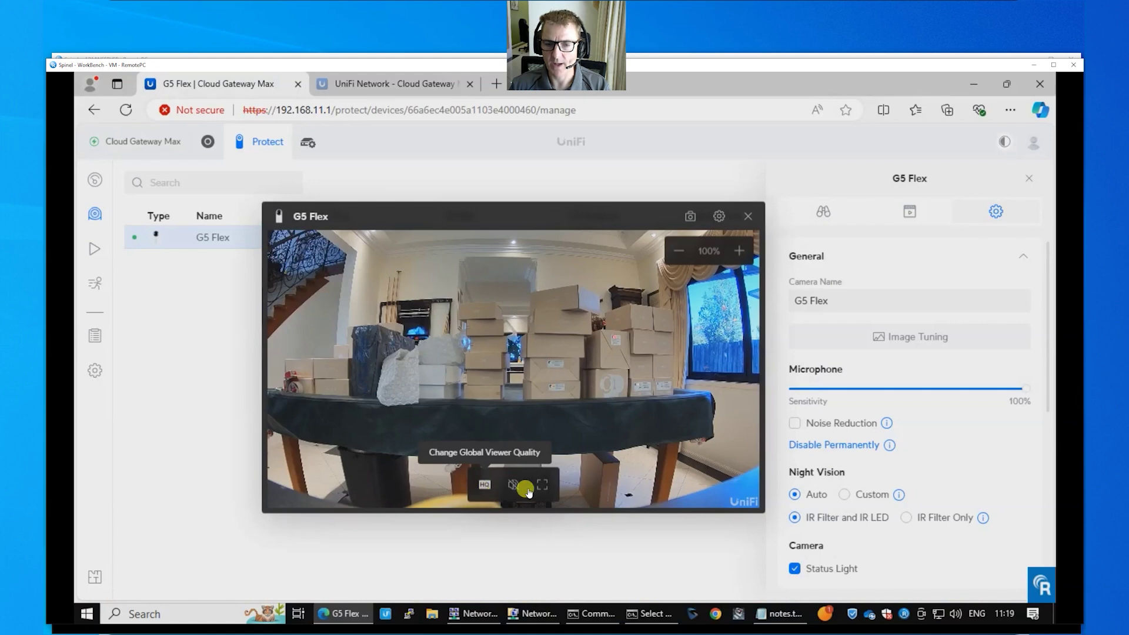
Step: Reopen Image Tuning from the player options and browse the Advanced picture preferences without changes
left_click(719, 219)
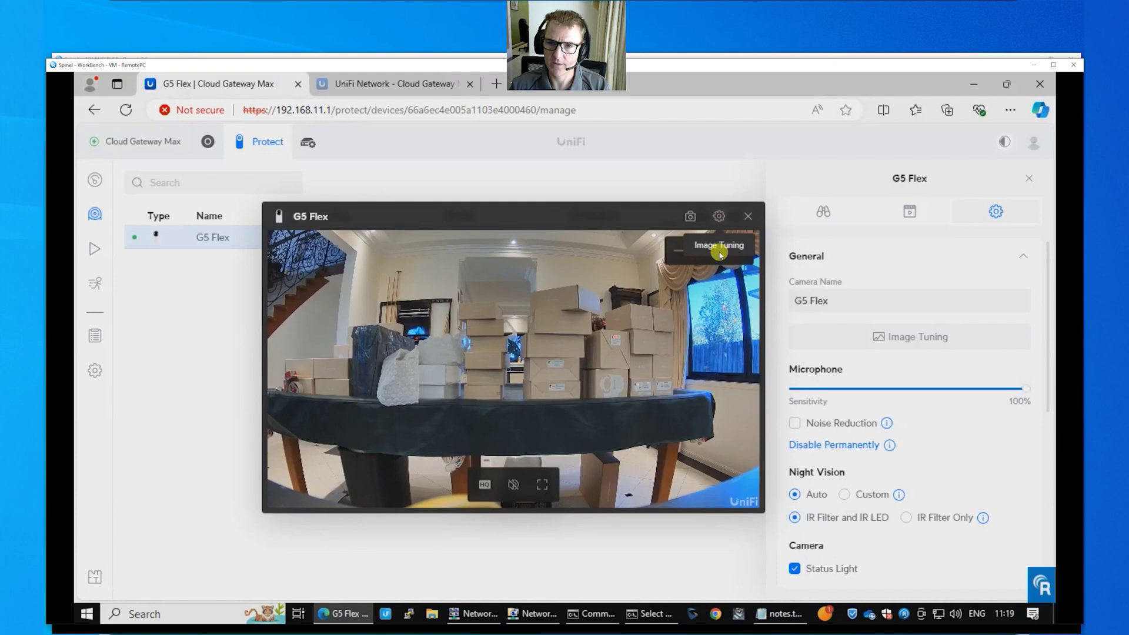
left_click(718, 243)
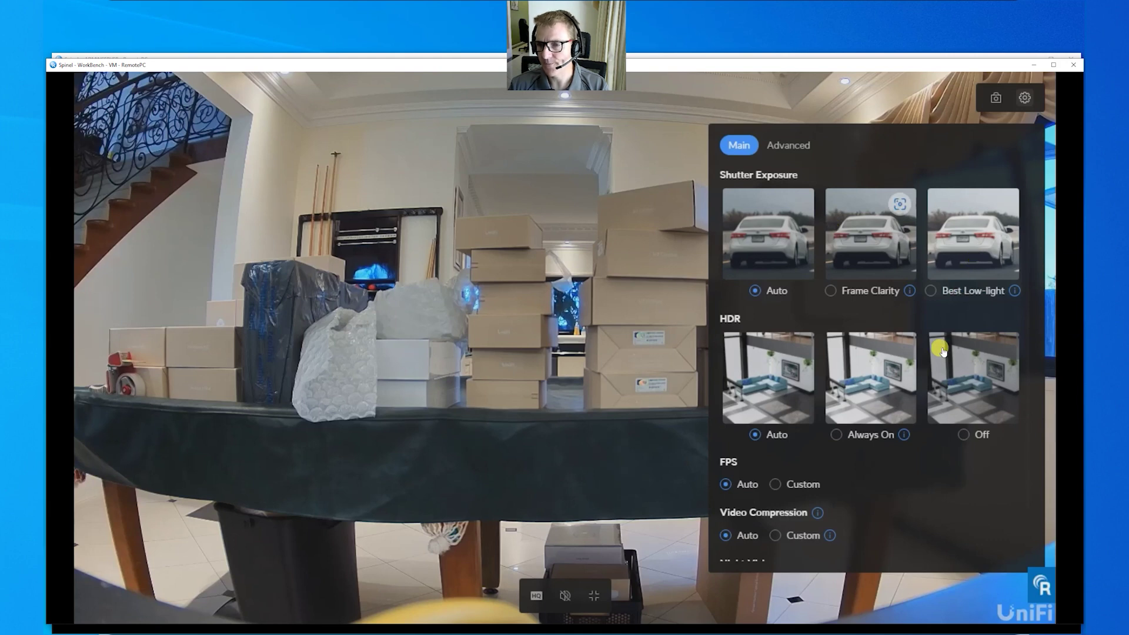
scroll(906, 425, "down", 1)
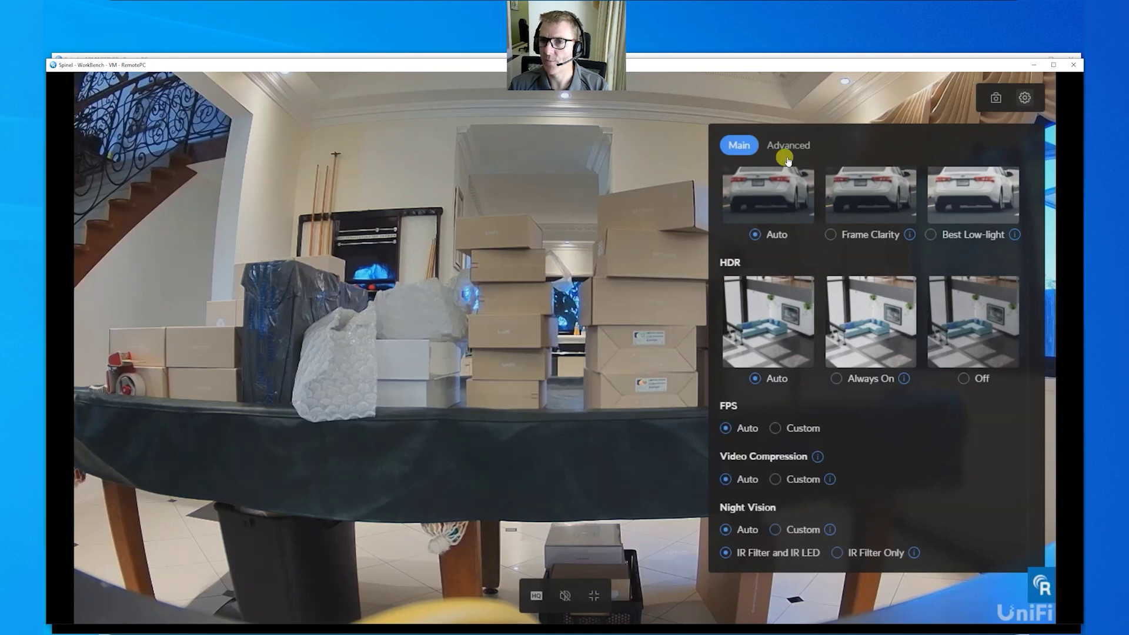
scroll(785, 144, "up", 1)
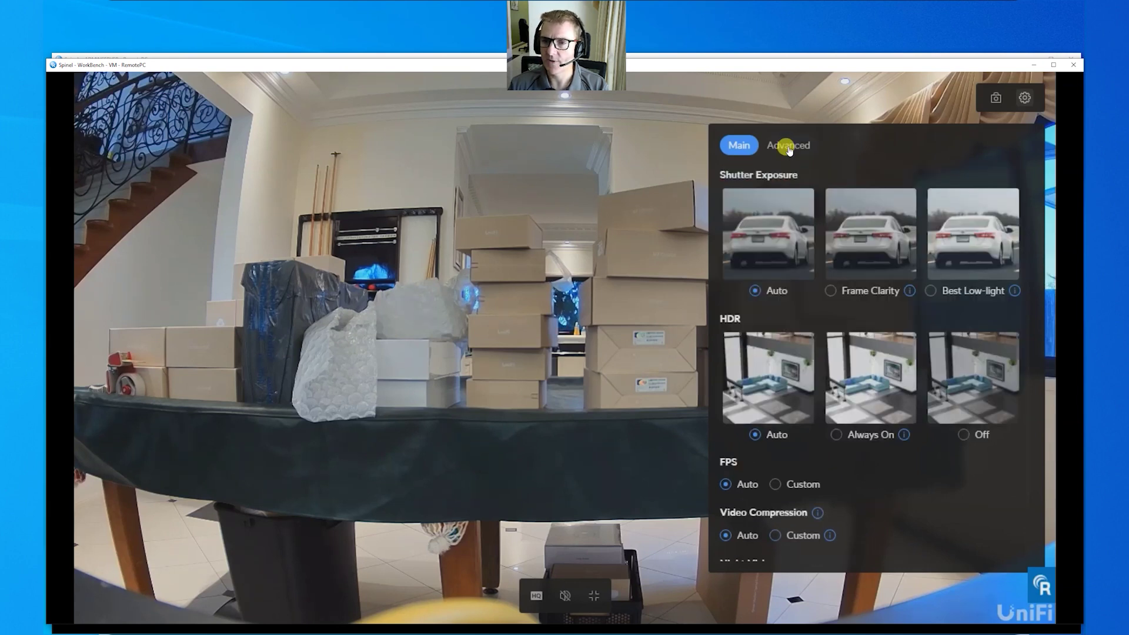
left_click(787, 146)
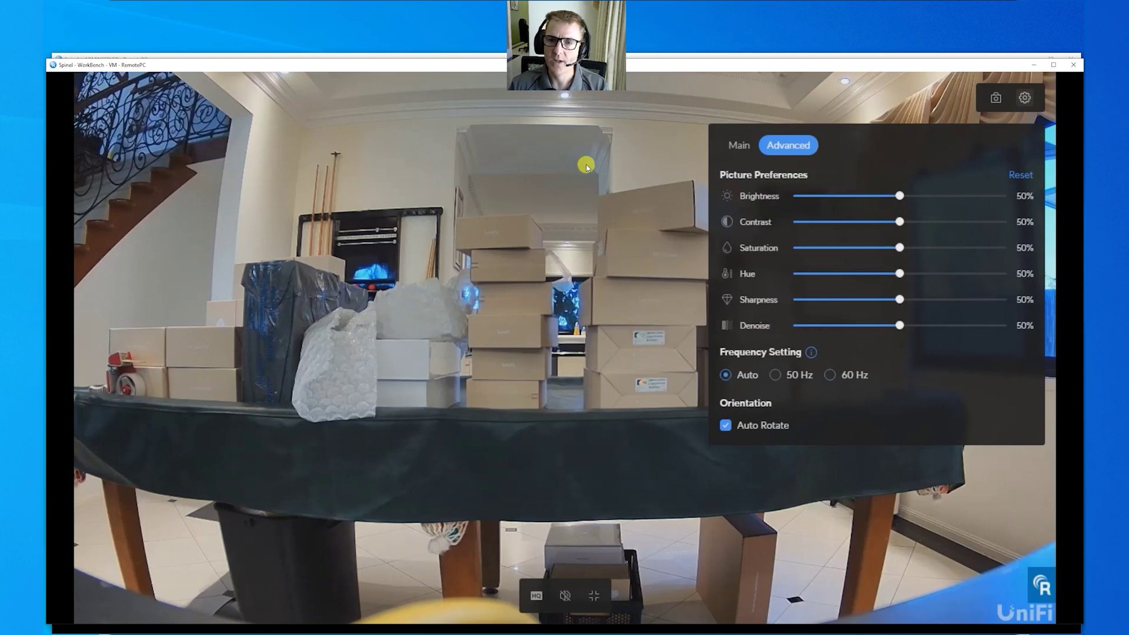
key("F11")
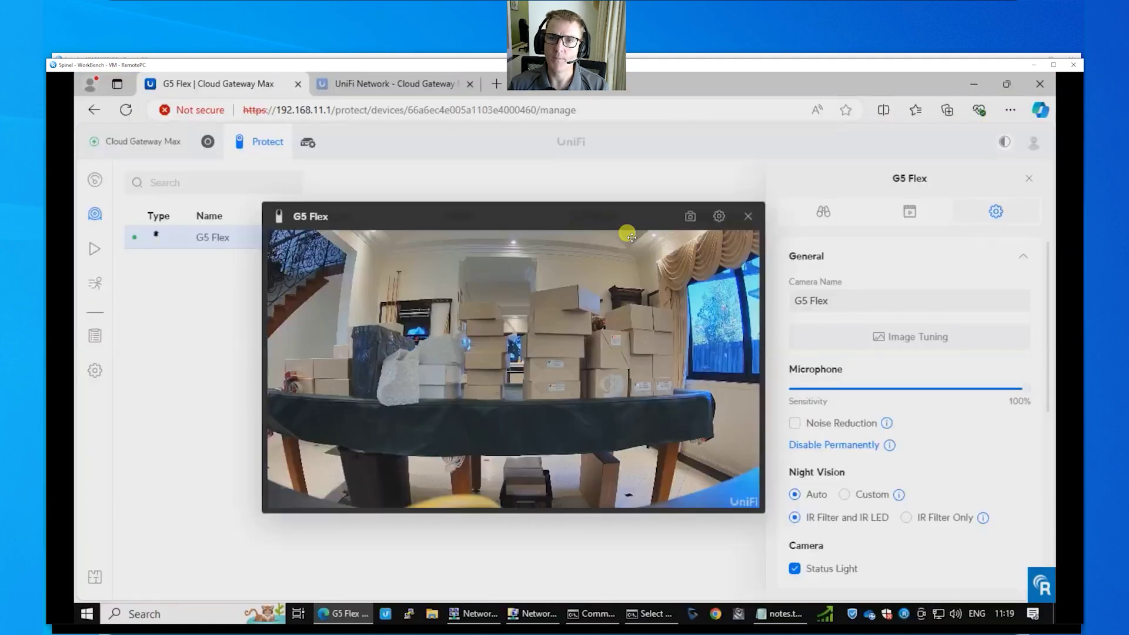
Step: Set G5 Flex recording to Events Only with 10 s pre-event and 10 s post-event recording
left_click(746, 219)
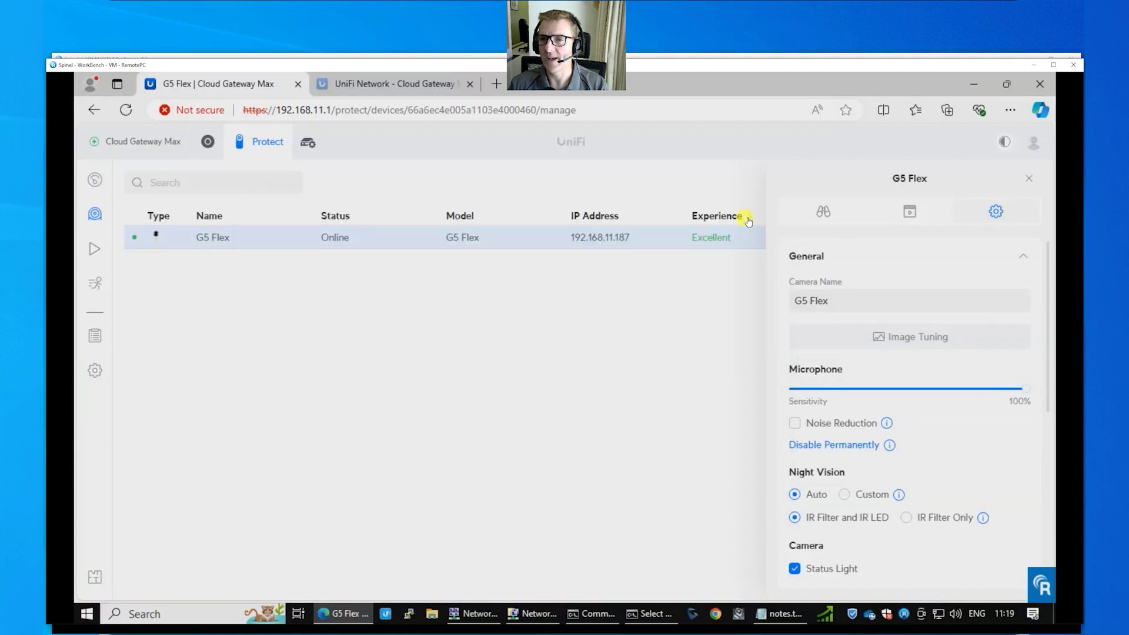
left_click(909, 211)
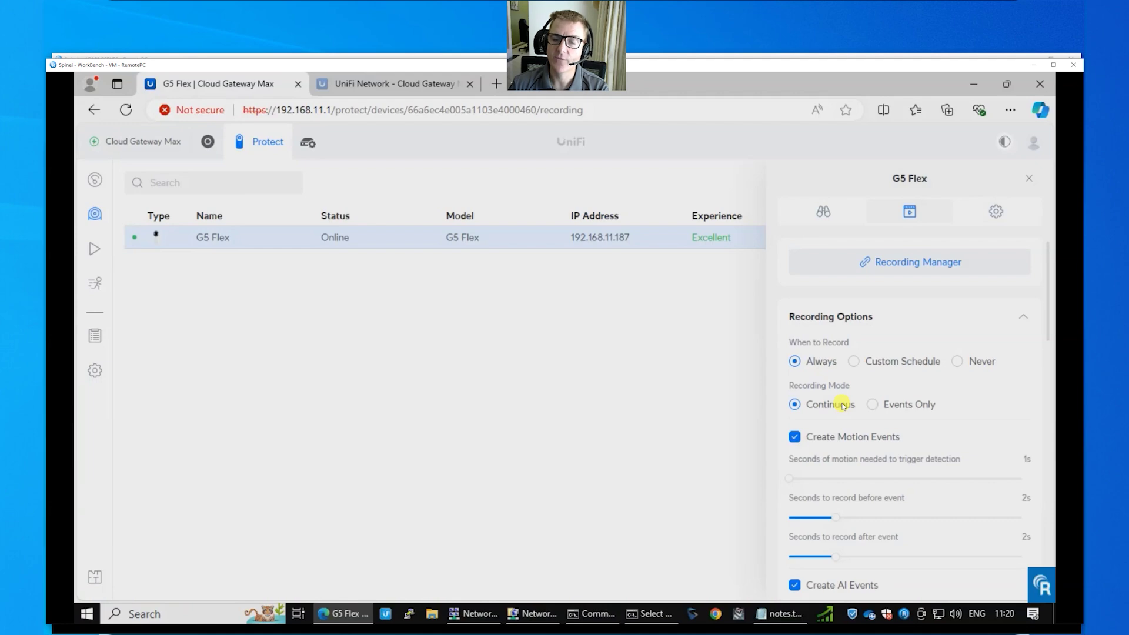
left_click(872, 405)
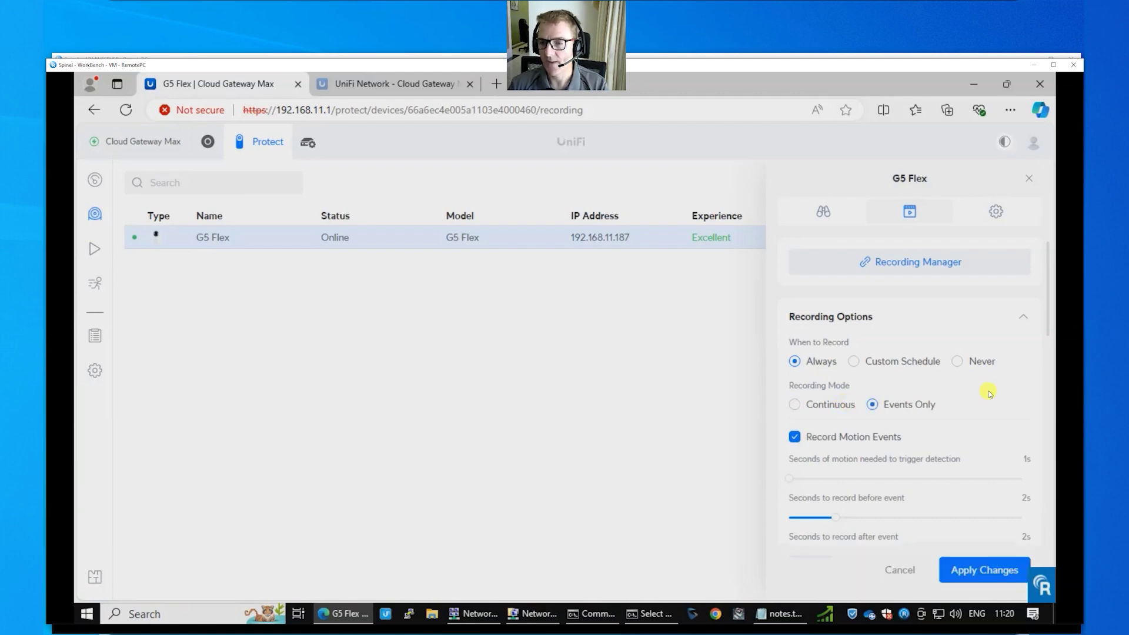
scroll(988, 392, "down", 2)
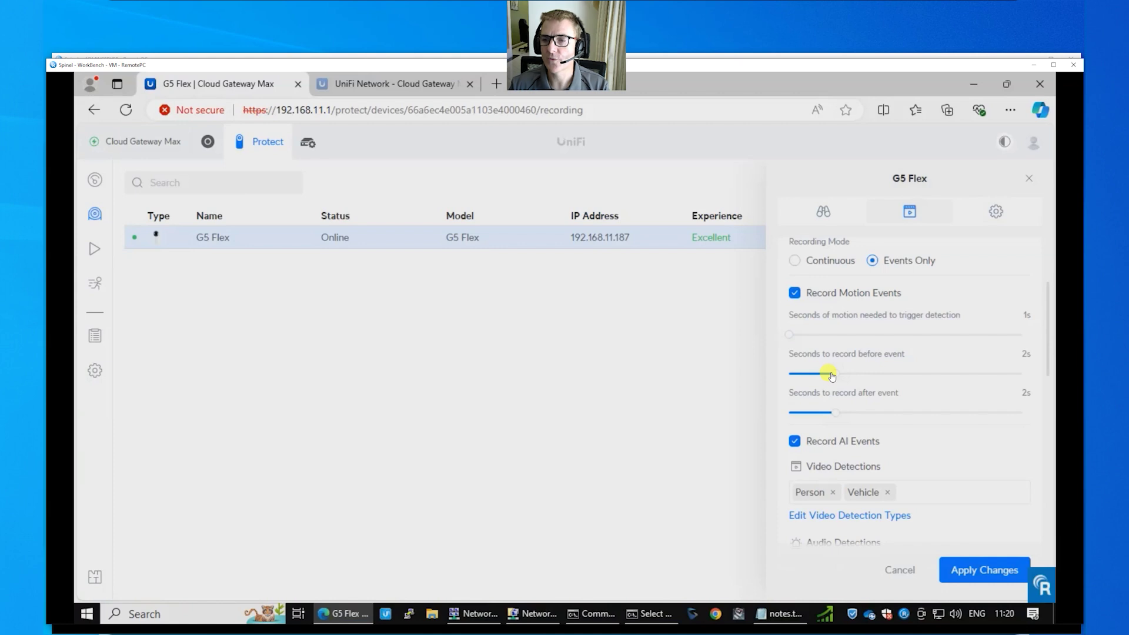
left_click_drag(832, 376, 1029, 398)
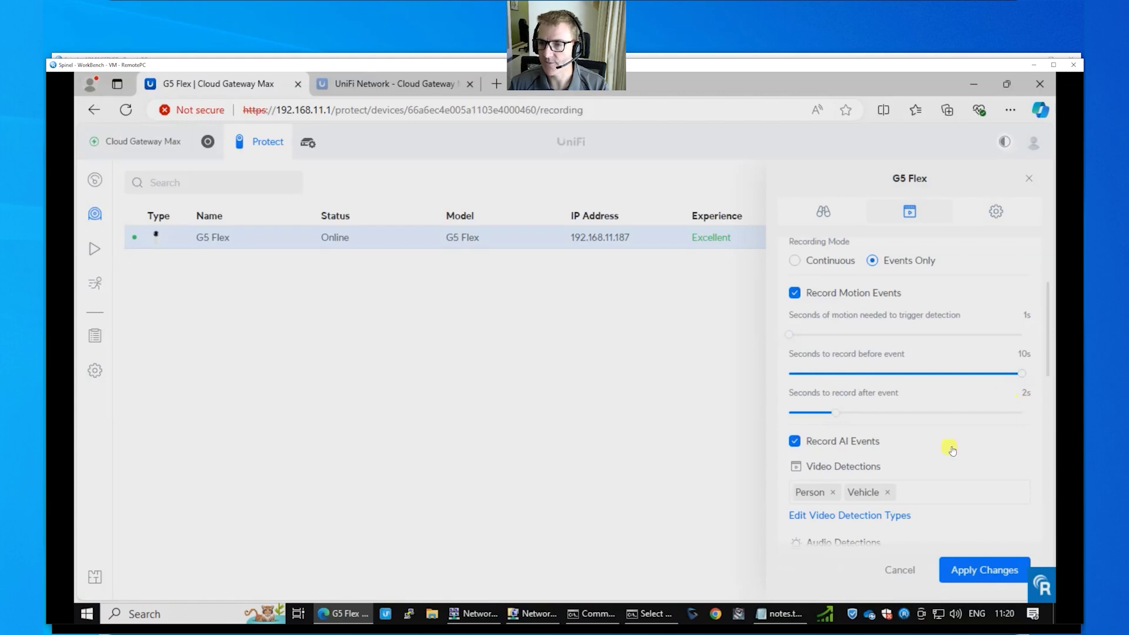
left_click_drag(896, 412, 1029, 414)
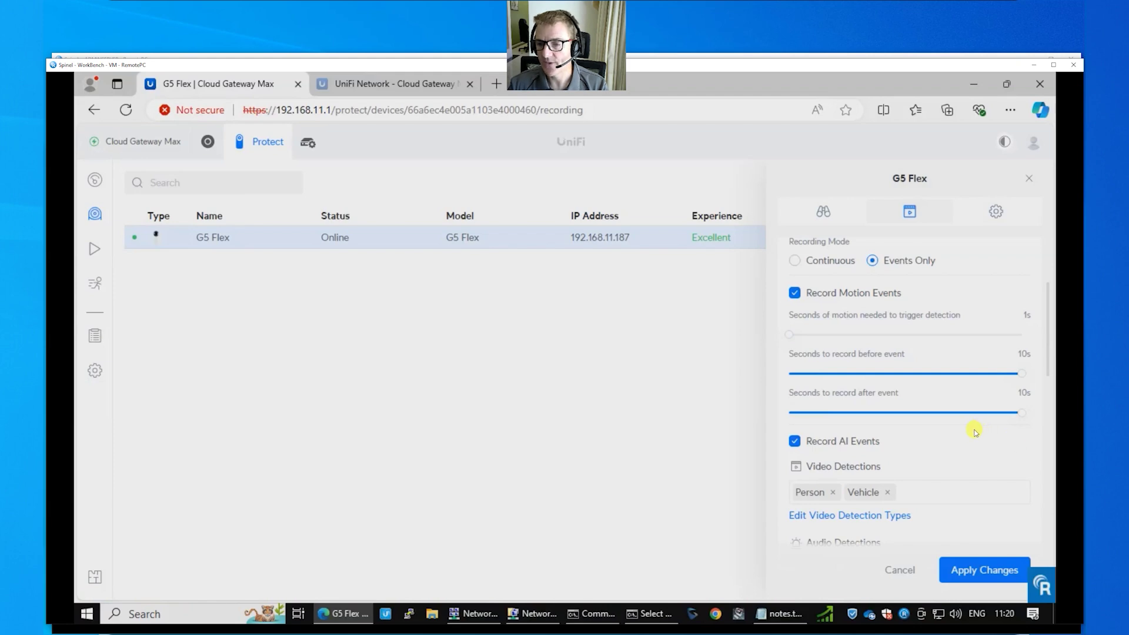
Step: Replace the Logo video overlay with Camera Name and Time overlays
scroll(974, 431, "down", 1)
scroll(921, 391, "down", 1)
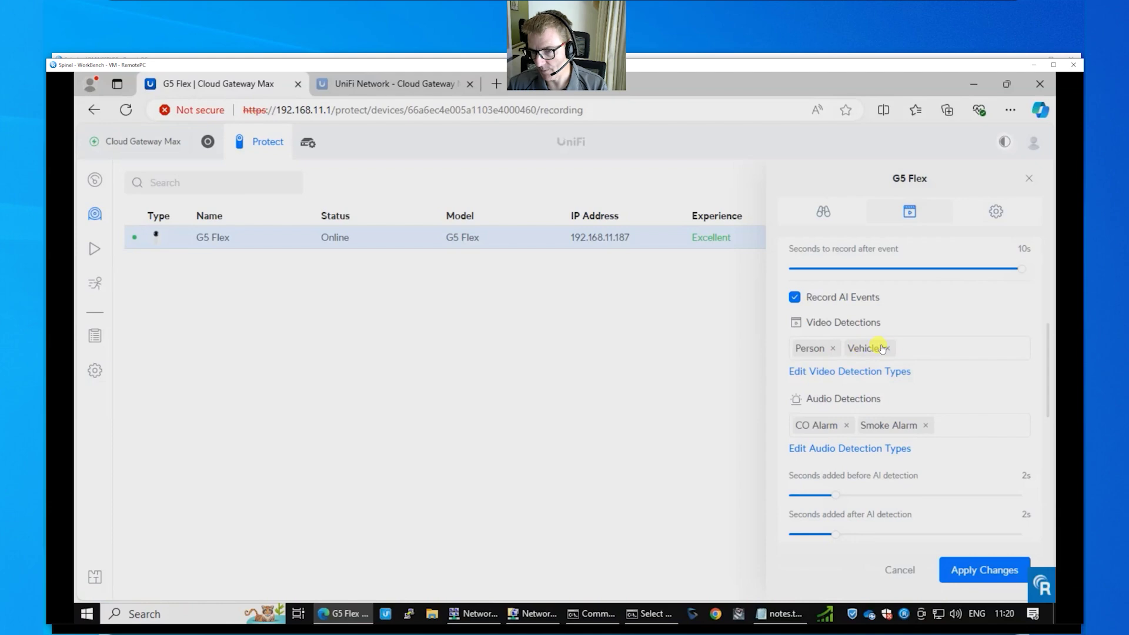
scroll(955, 381, "down", 2)
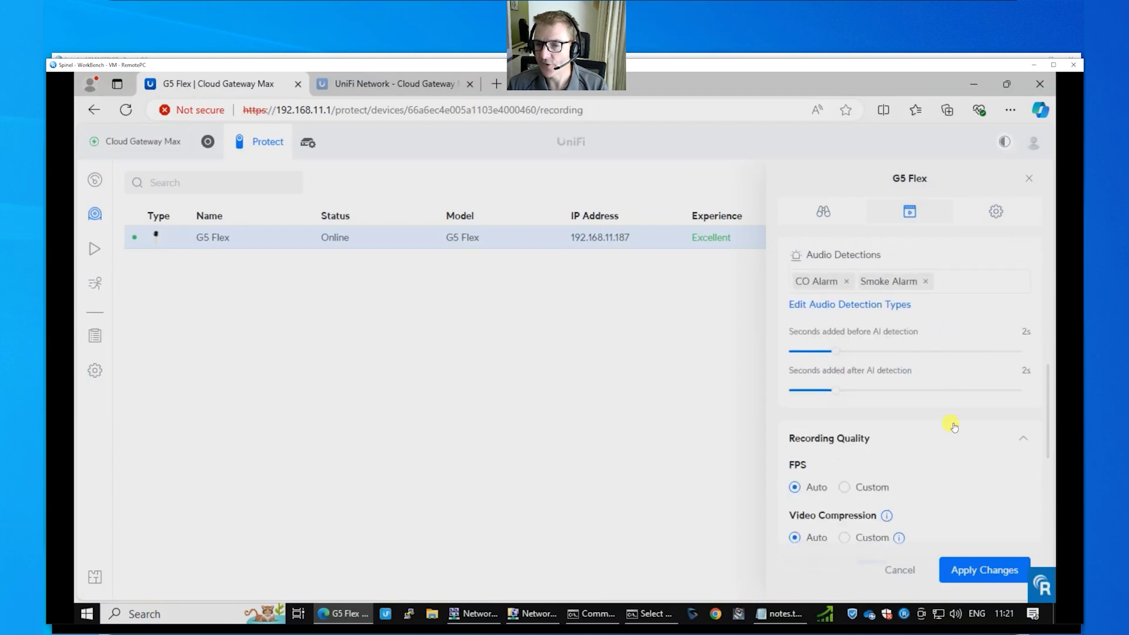
scroll(953, 423, "down", 2)
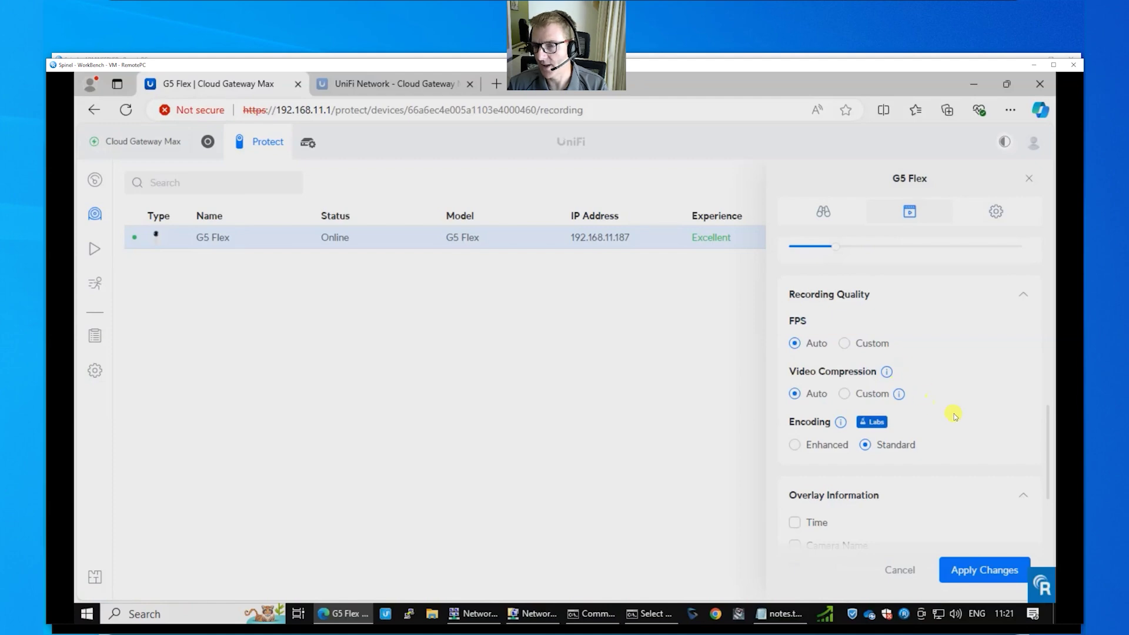
scroll(958, 415, "down", 2)
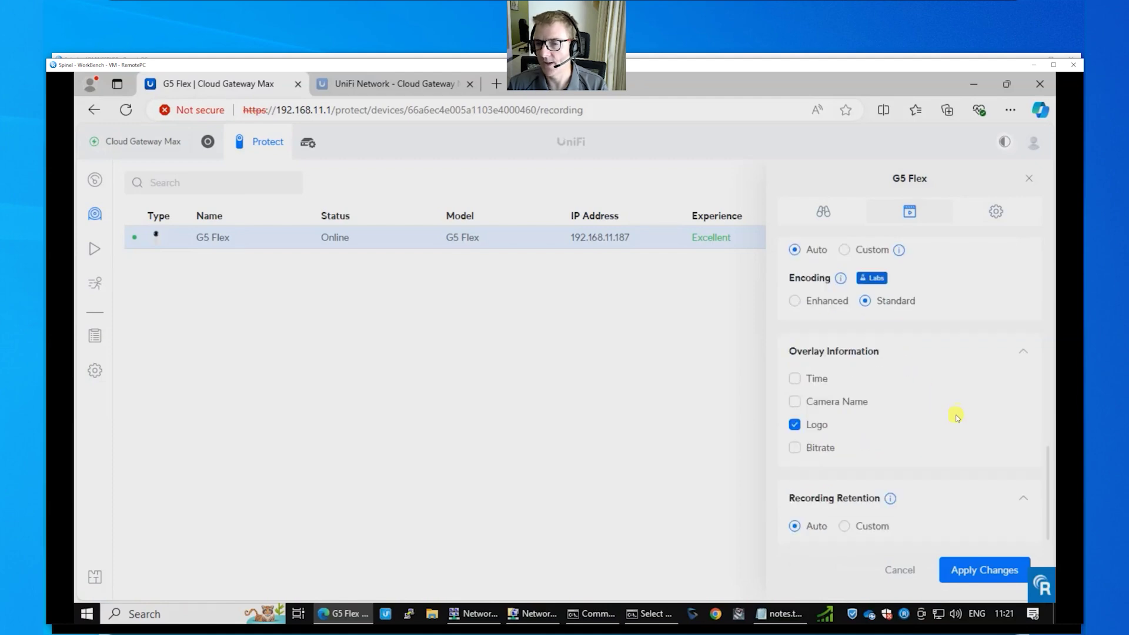
left_click(795, 425)
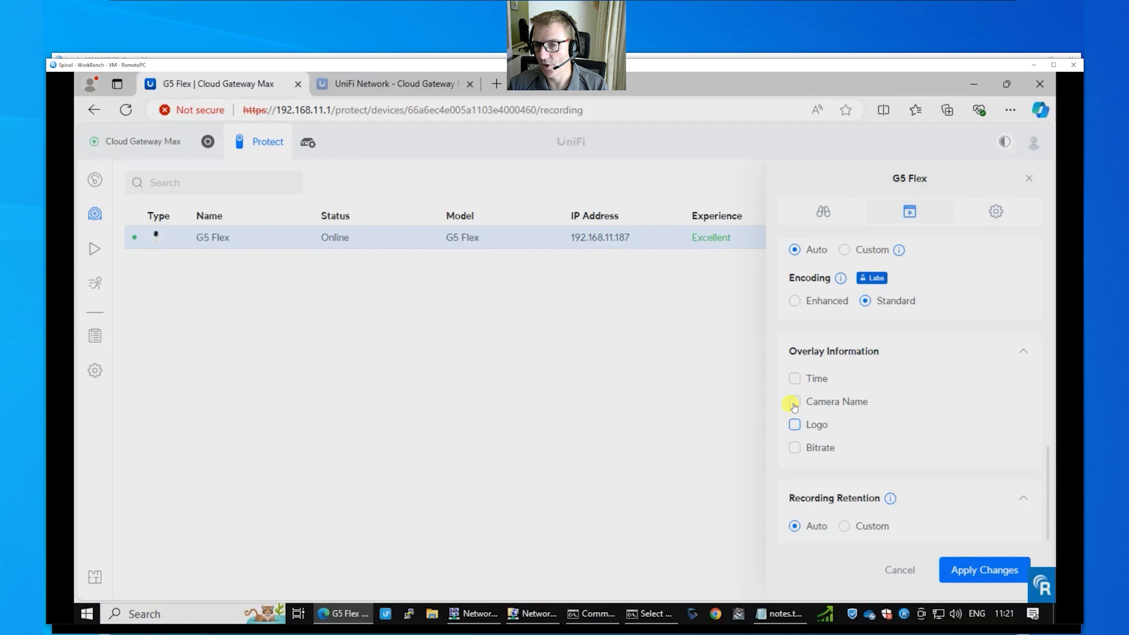
left_click(794, 396)
left_click(794, 379)
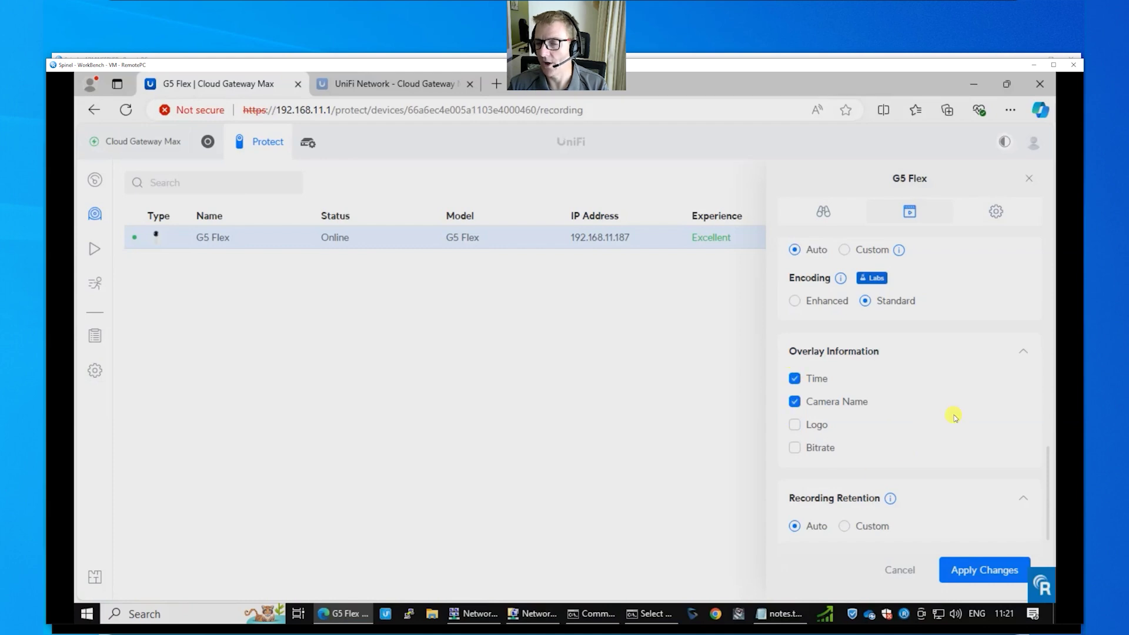
scroll(955, 419, "down", 3)
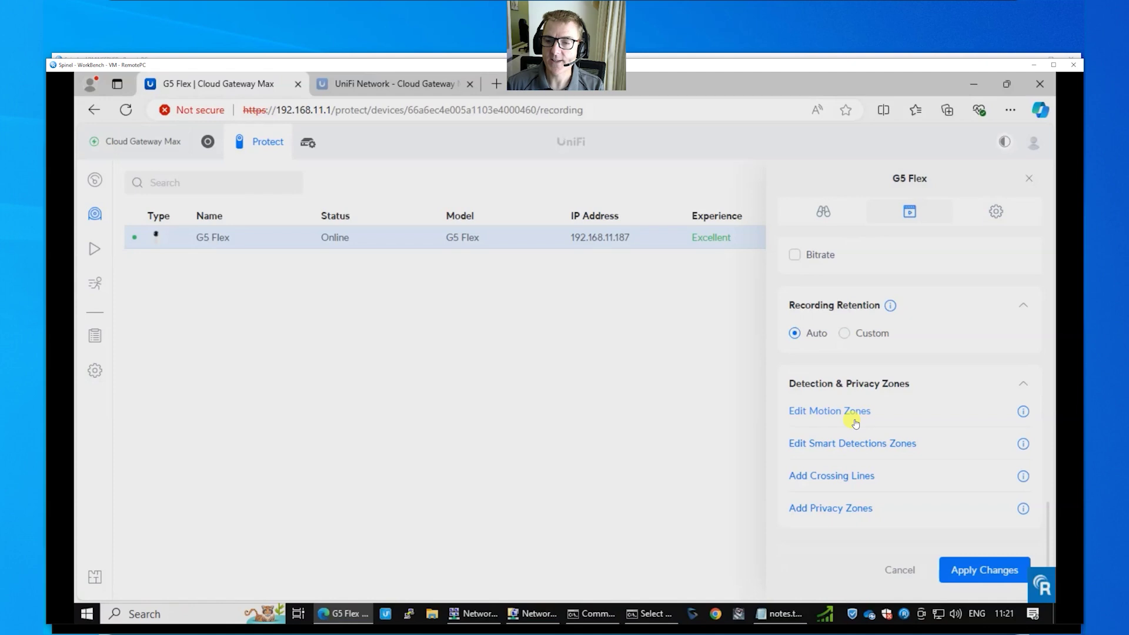
Step: Draft and resize a New Zone in the motion zone editor, then cancel and discard it
left_click(854, 422)
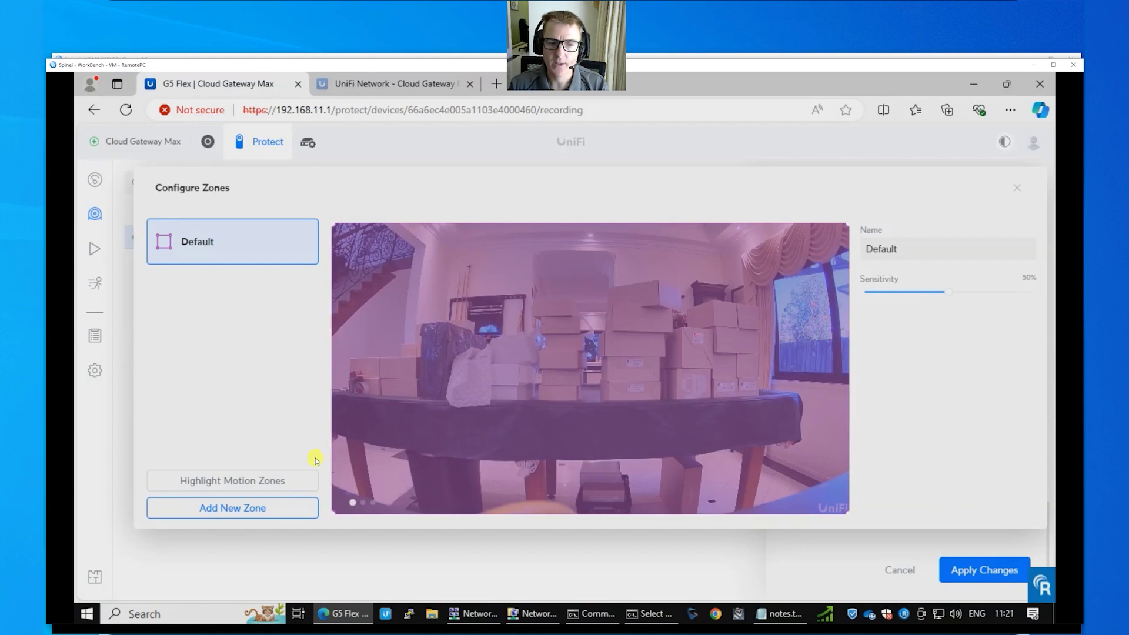
left_click(268, 514)
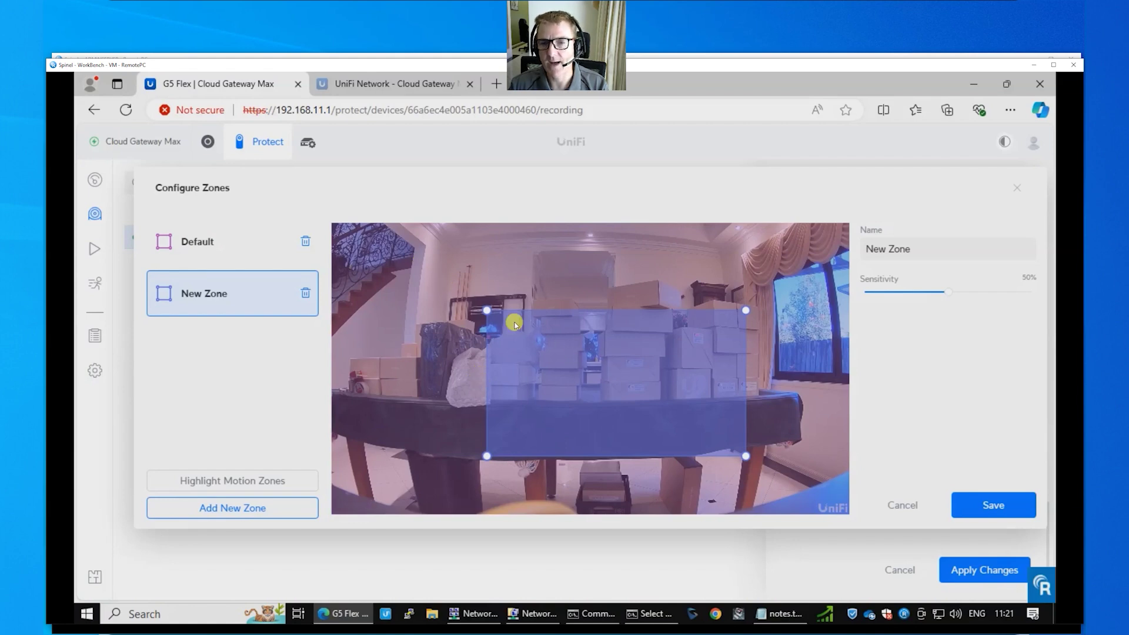
left_click_drag(485, 310, 411, 265)
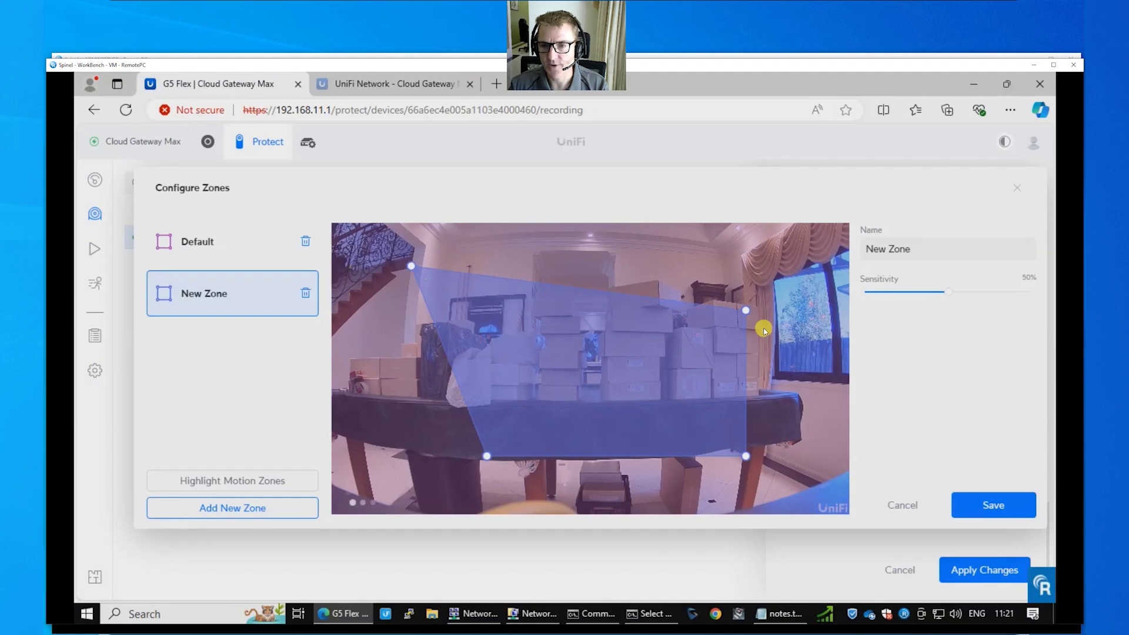
left_click_drag(745, 311, 529, 272)
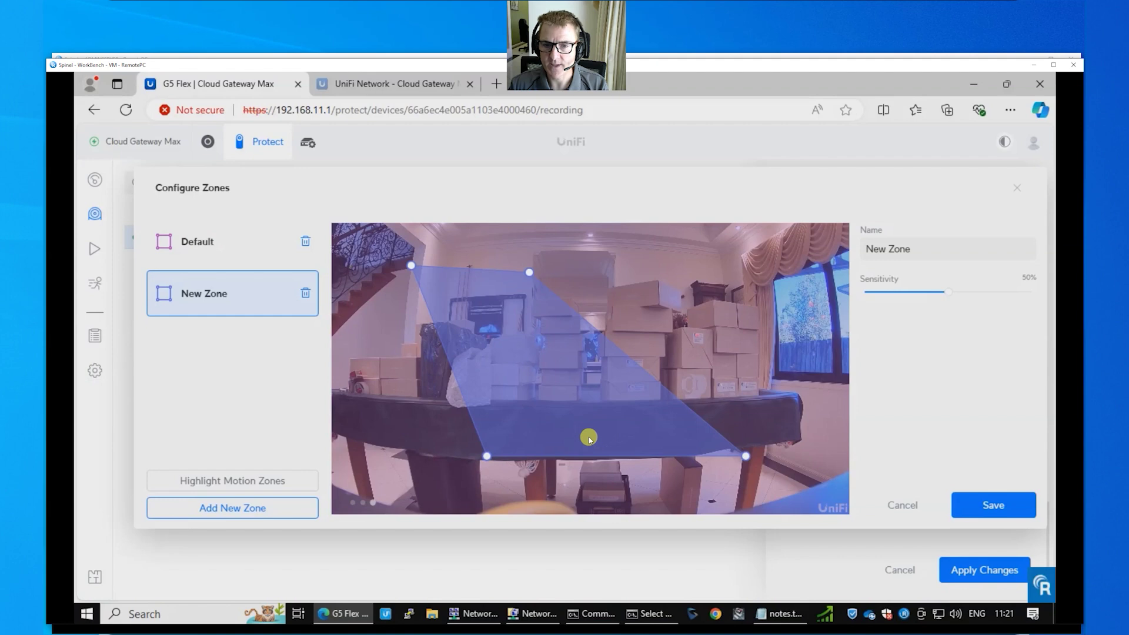
left_click_drag(746, 456, 560, 439)
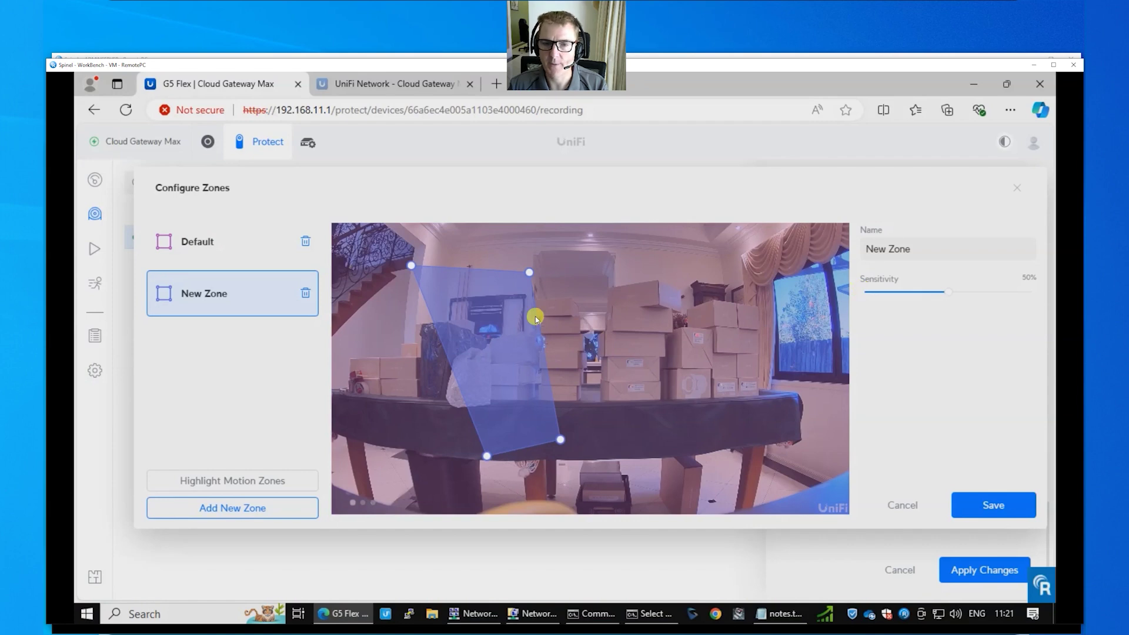
left_click(907, 507)
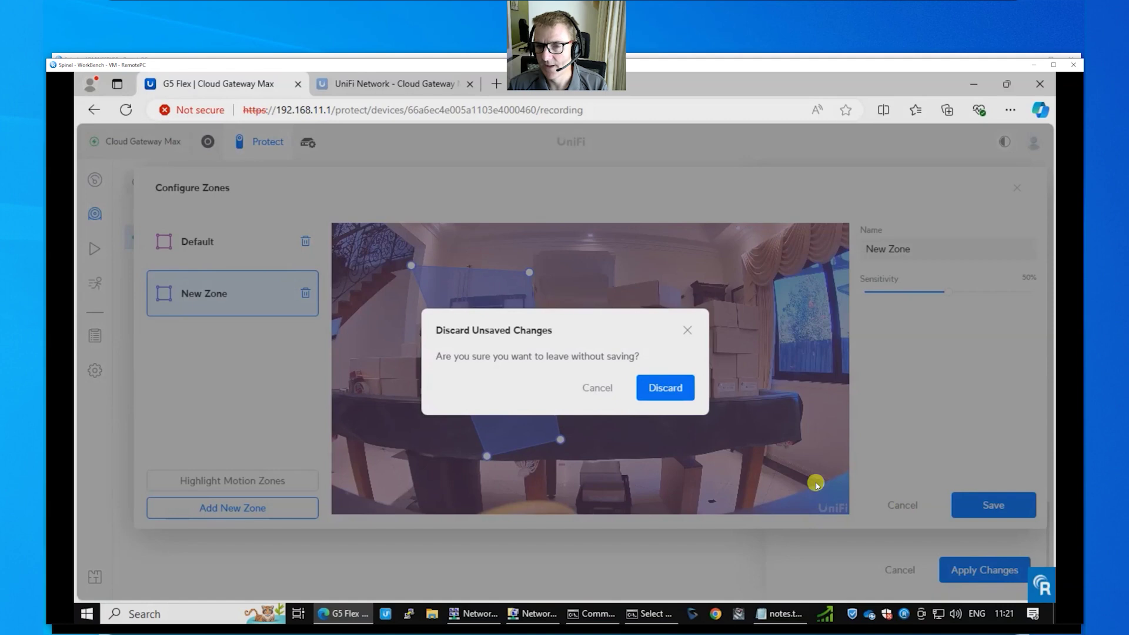
left_click(657, 392)
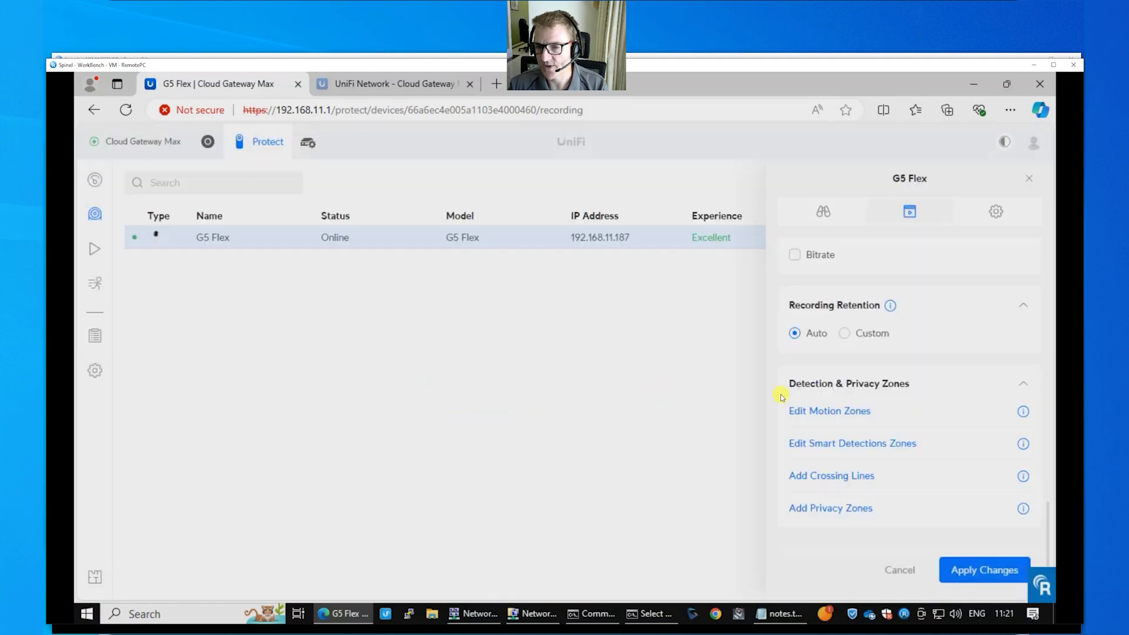
Step: Glance at Smart Detection zones, draft then discard a crossing line, and apply G5 Flex's pending changes
left_click(900, 445)
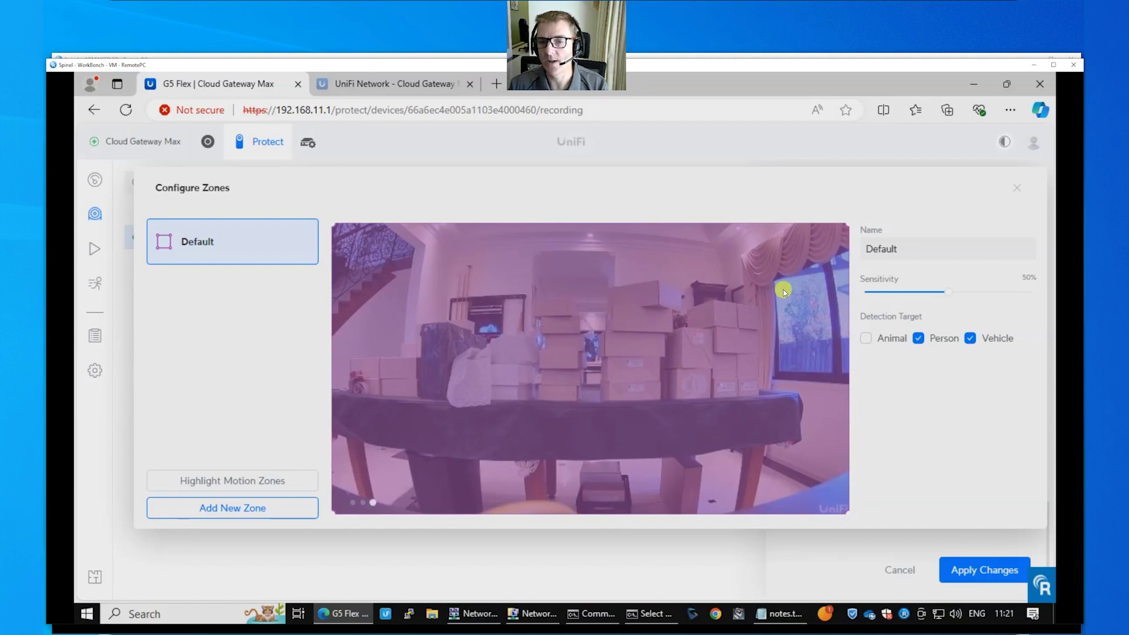
left_click(1016, 188)
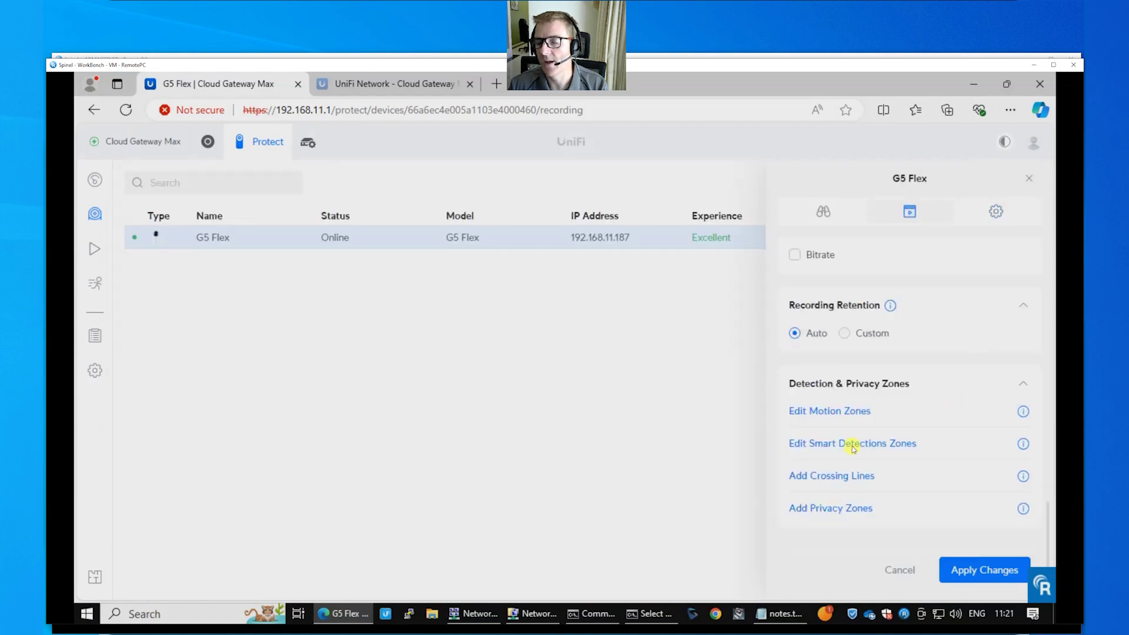
left_click(827, 479)
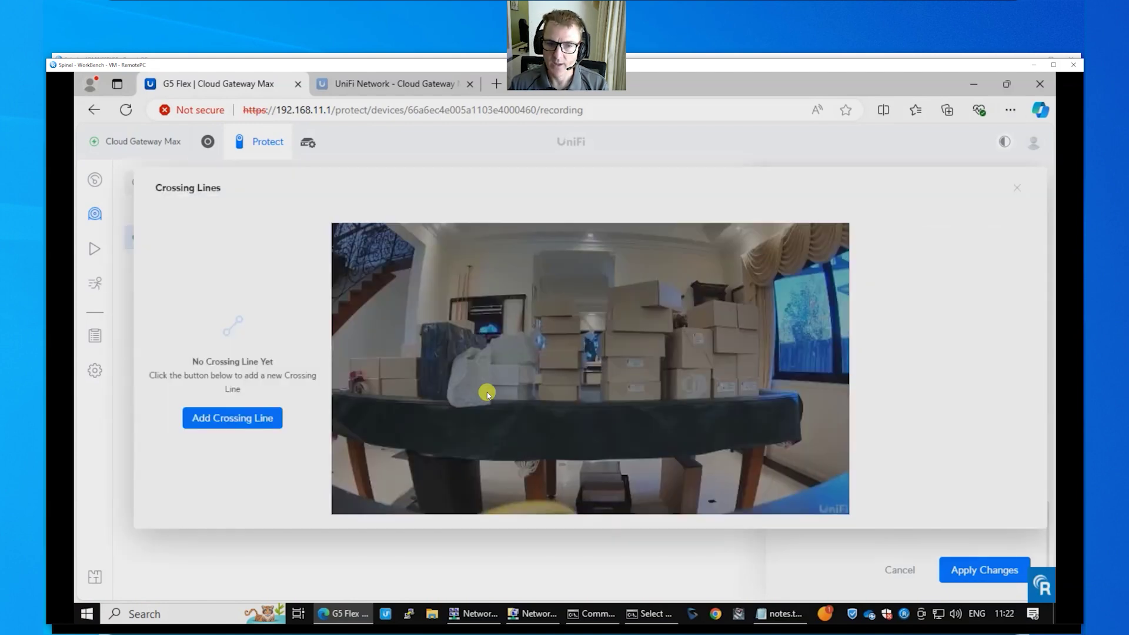
left_click(240, 417)
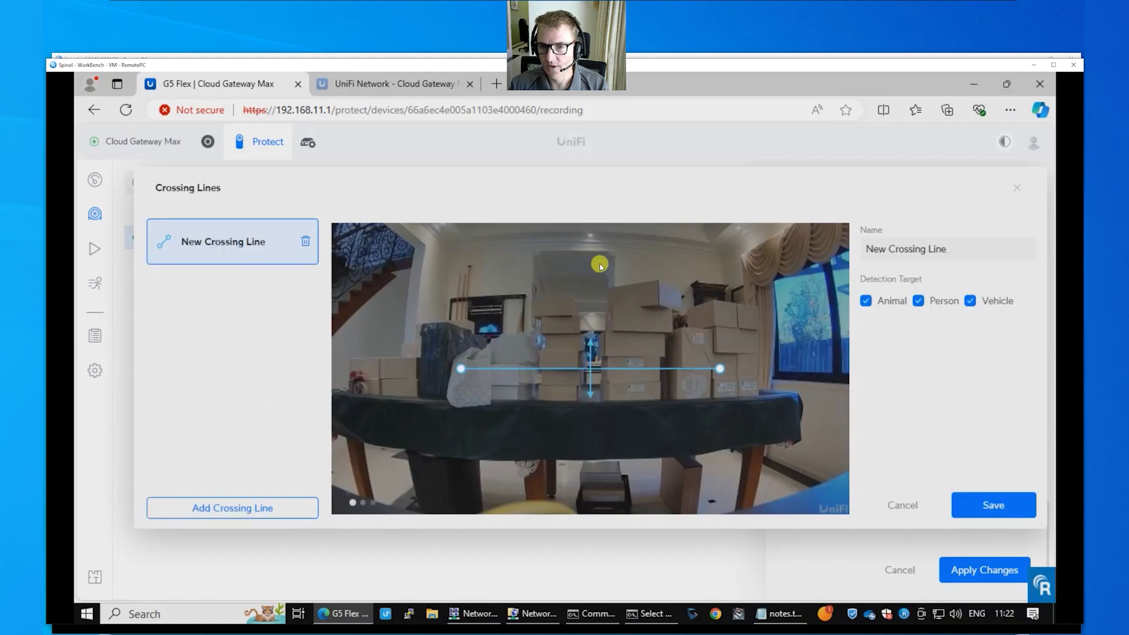
left_click(913, 507)
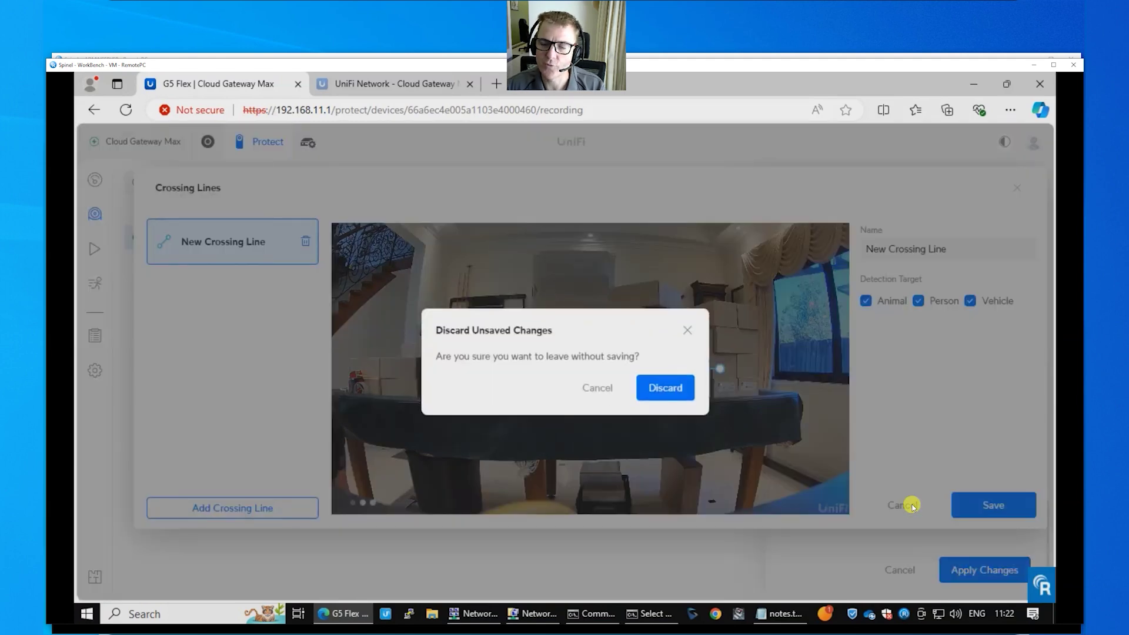
left_click(667, 390)
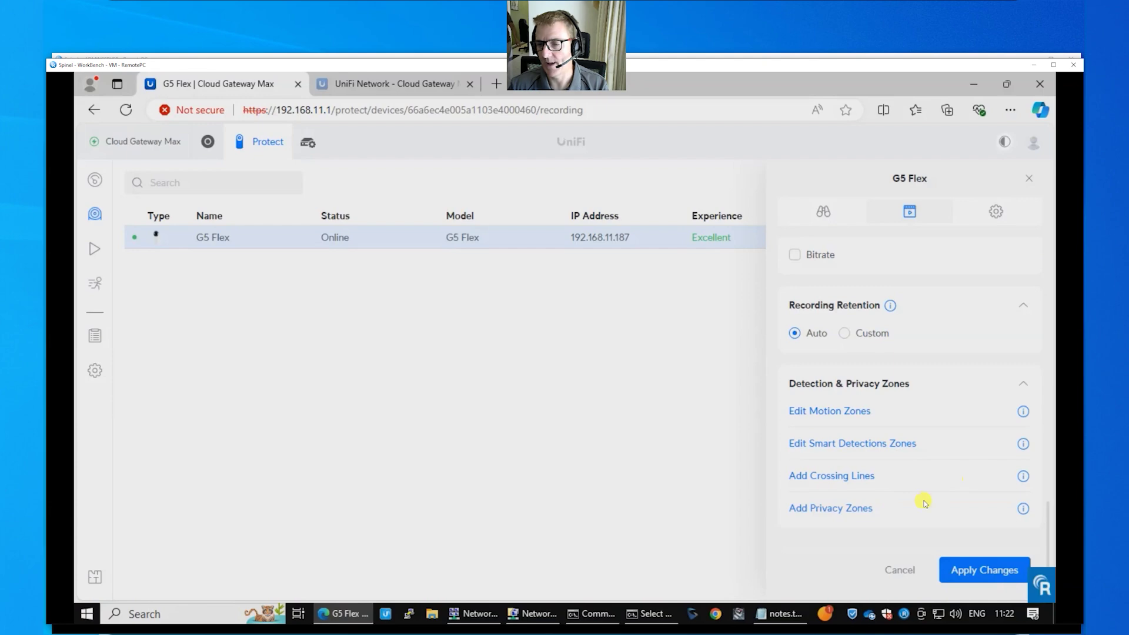
left_click(965, 567)
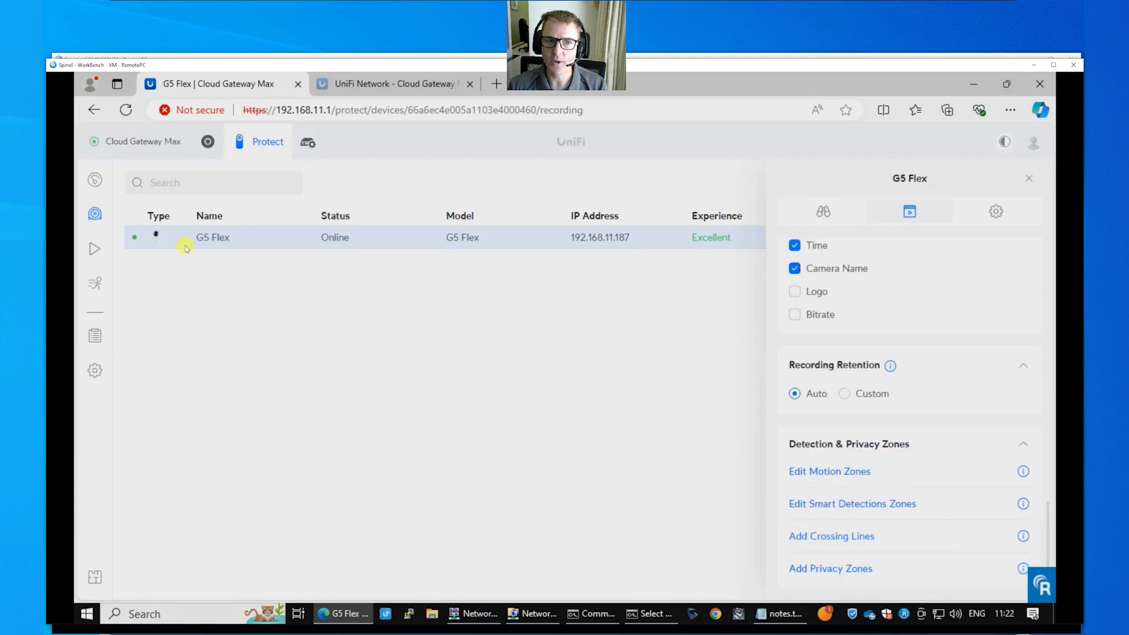
Step: Browse the G5 Flex's Playback and Detections, view the live Dashboard, then return to UniFi Devices
left_click(93, 252)
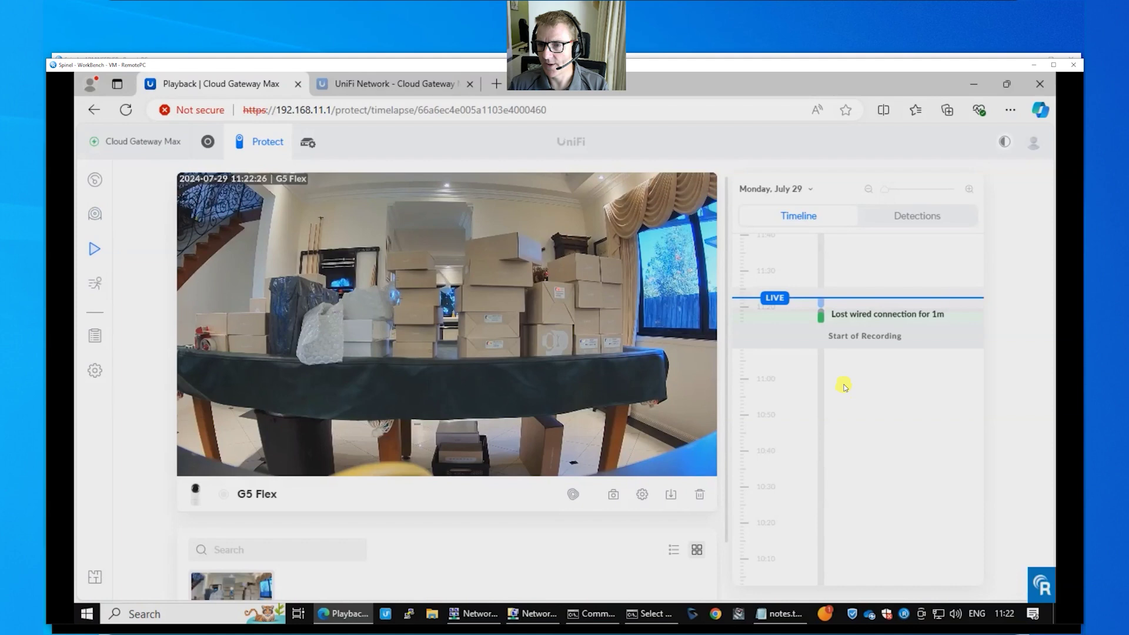
scroll(845, 368, "down", 1)
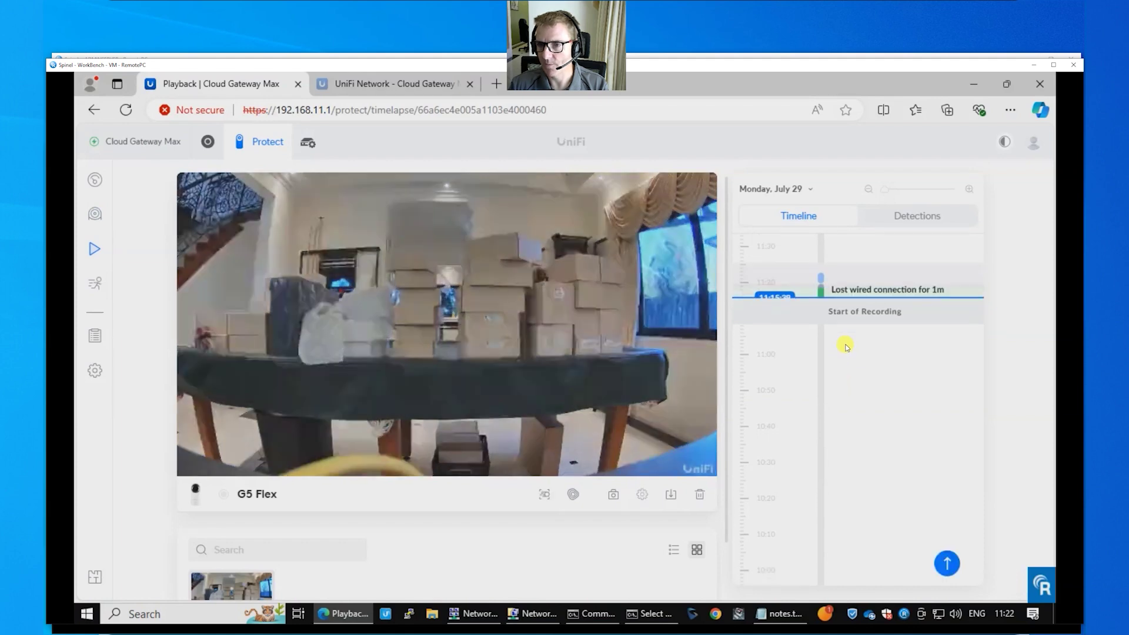
scroll(311, 541, "down", 1)
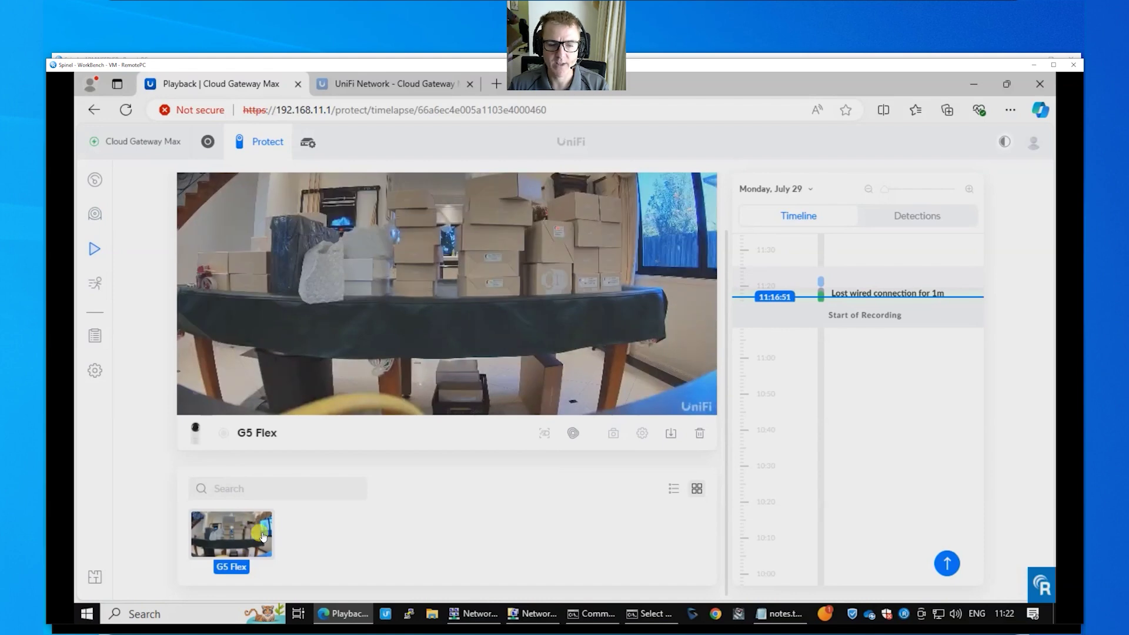
left_click(95, 286)
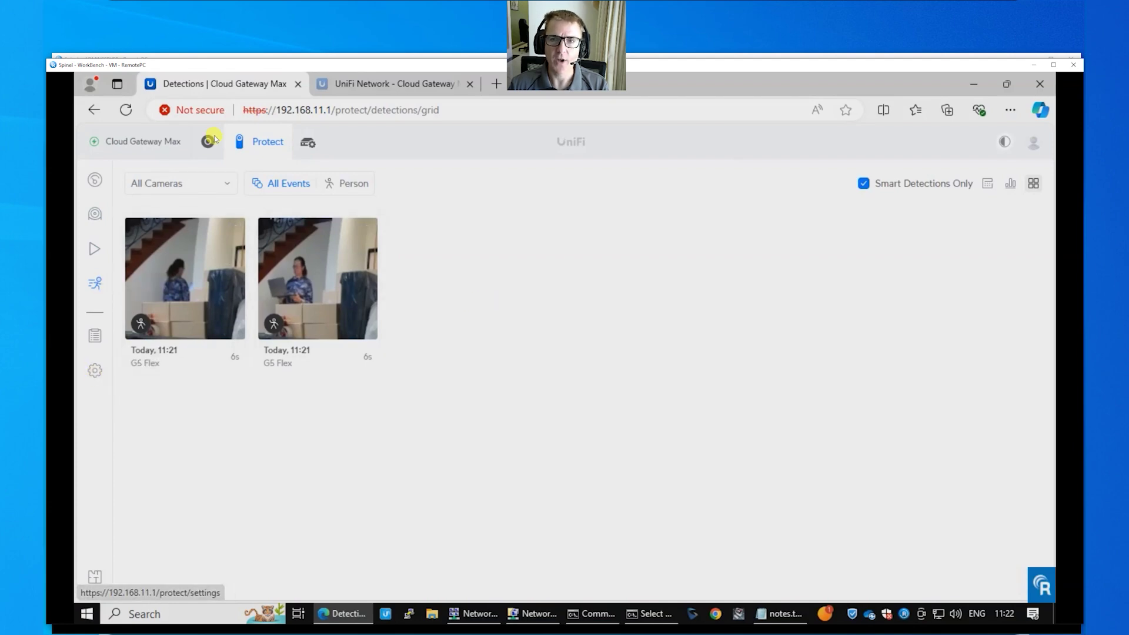
left_click(95, 182)
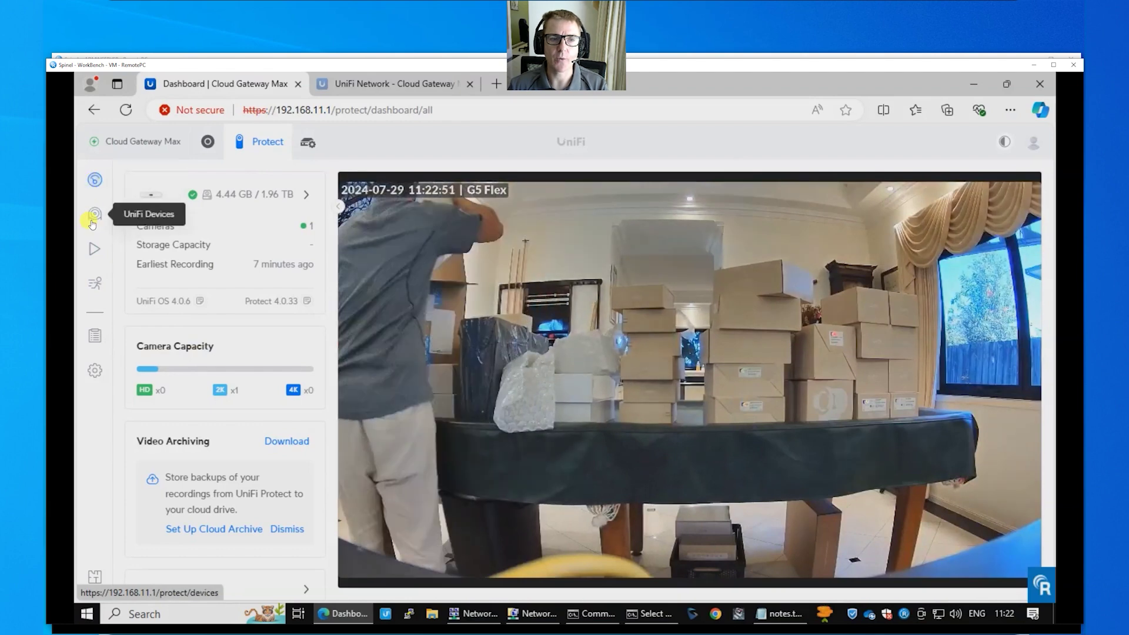
left_click(92, 222)
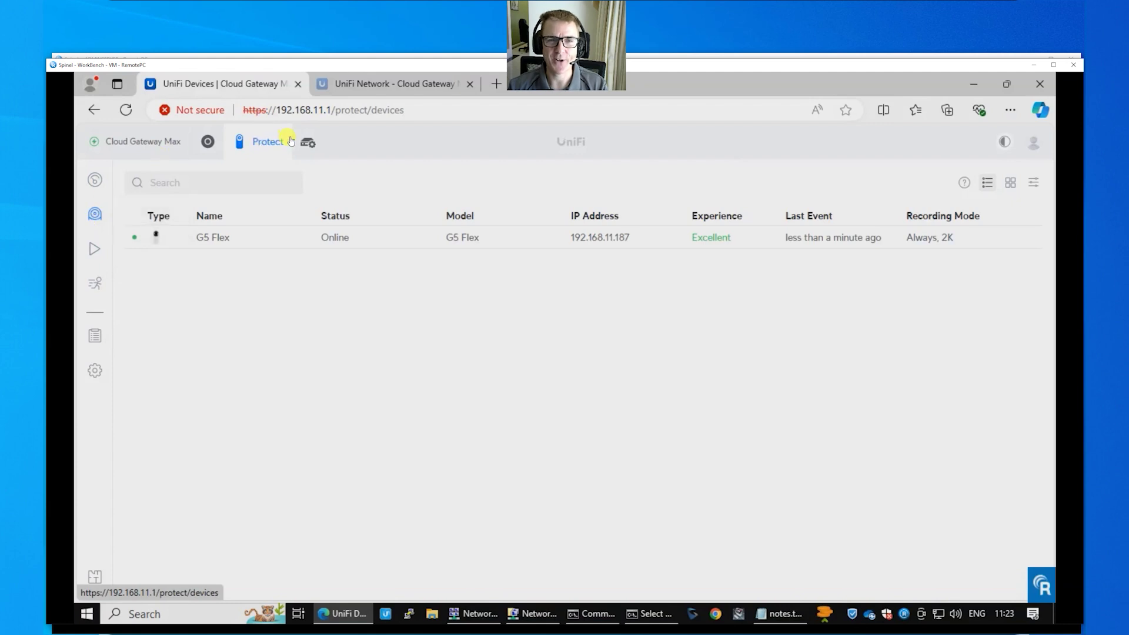
Step: Open the console's OS Settings to reach the UDR's System settings (Australia, English, 12-hour)
left_click(309, 143)
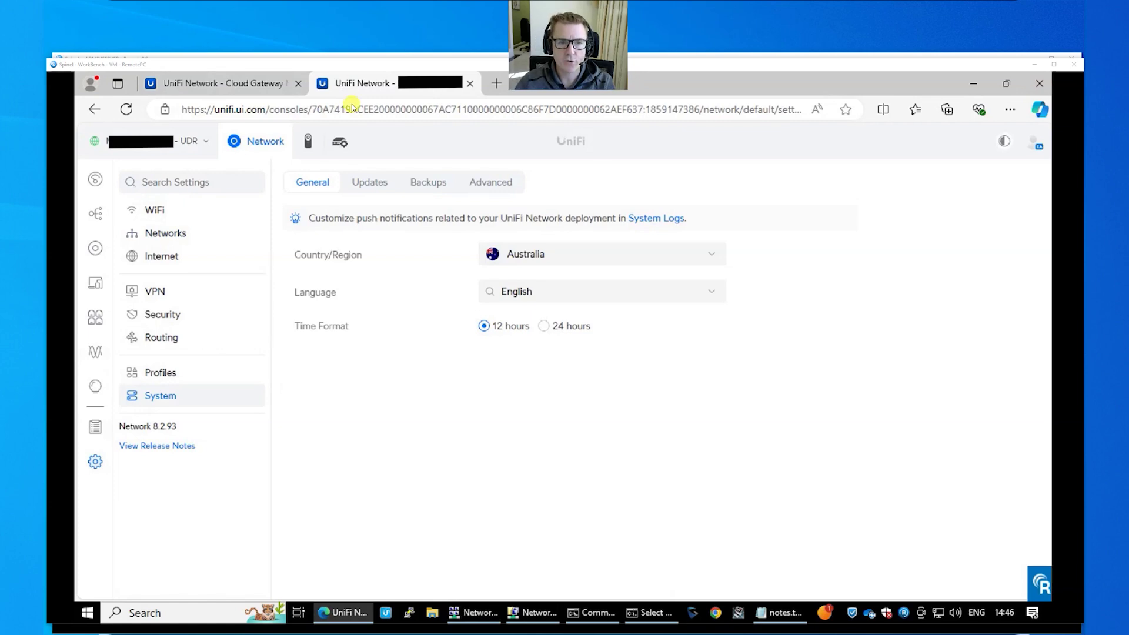
Step: Download the Settings Only backup network_backup_07.29.2024_02-47-PM_v8.2.93.unf from System > Backups
left_click(165, 234)
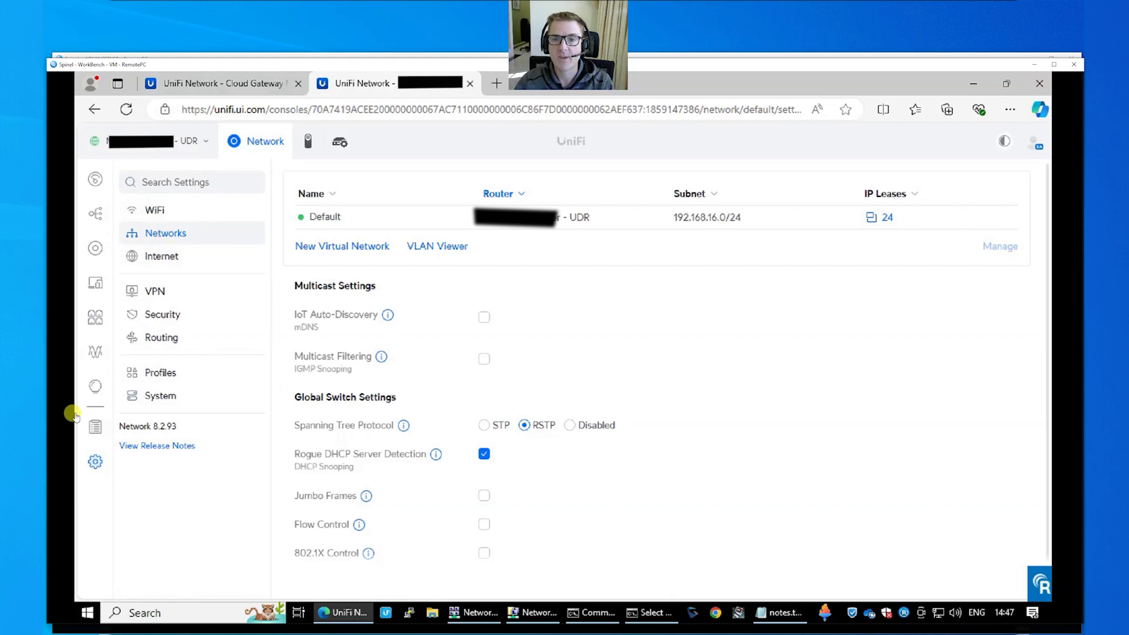
left_click(151, 395)
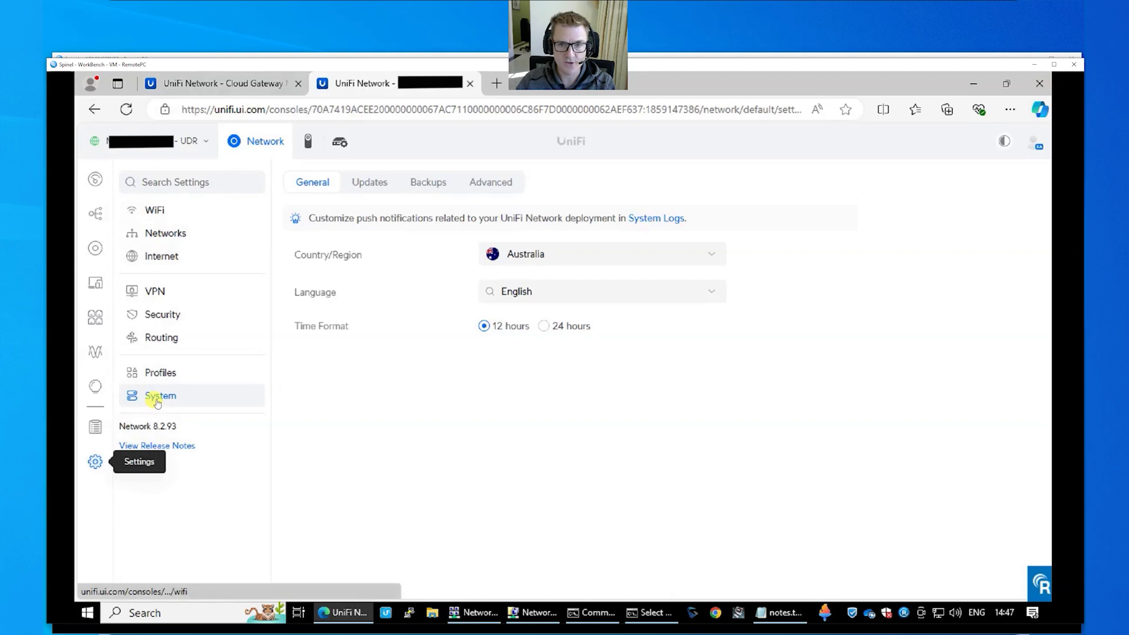
left_click(431, 185)
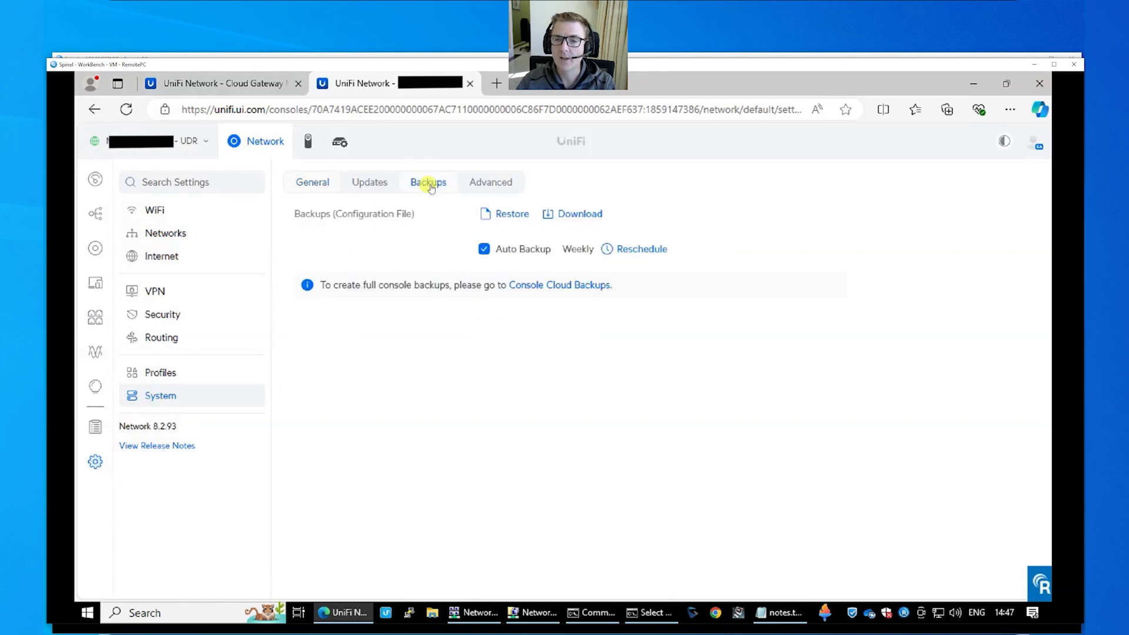
left_click(581, 215)
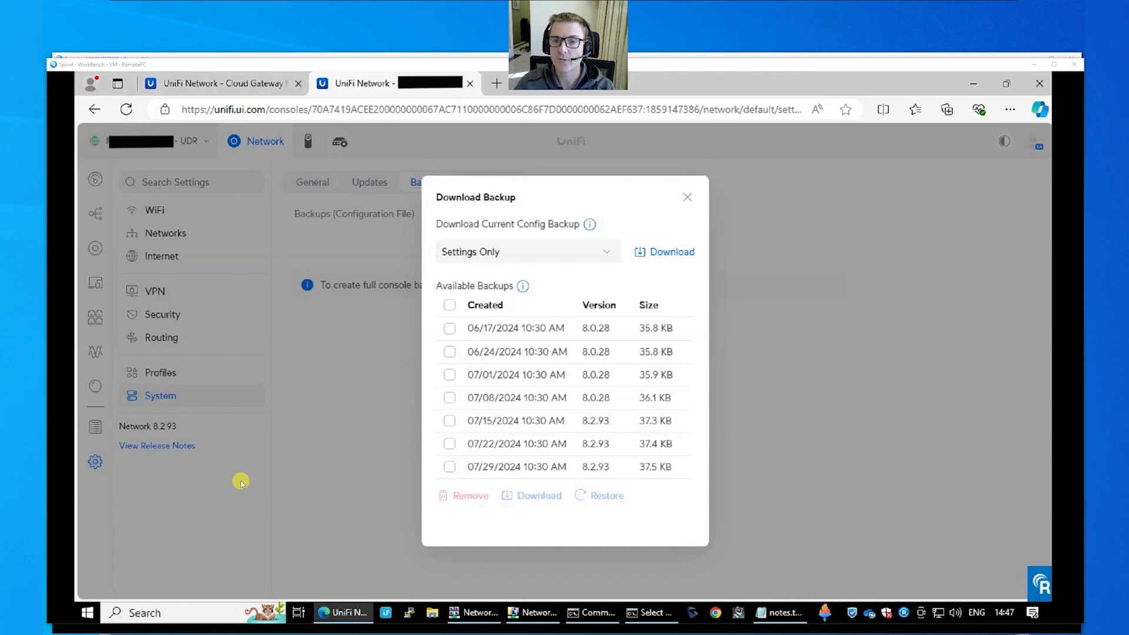
left_click(669, 255)
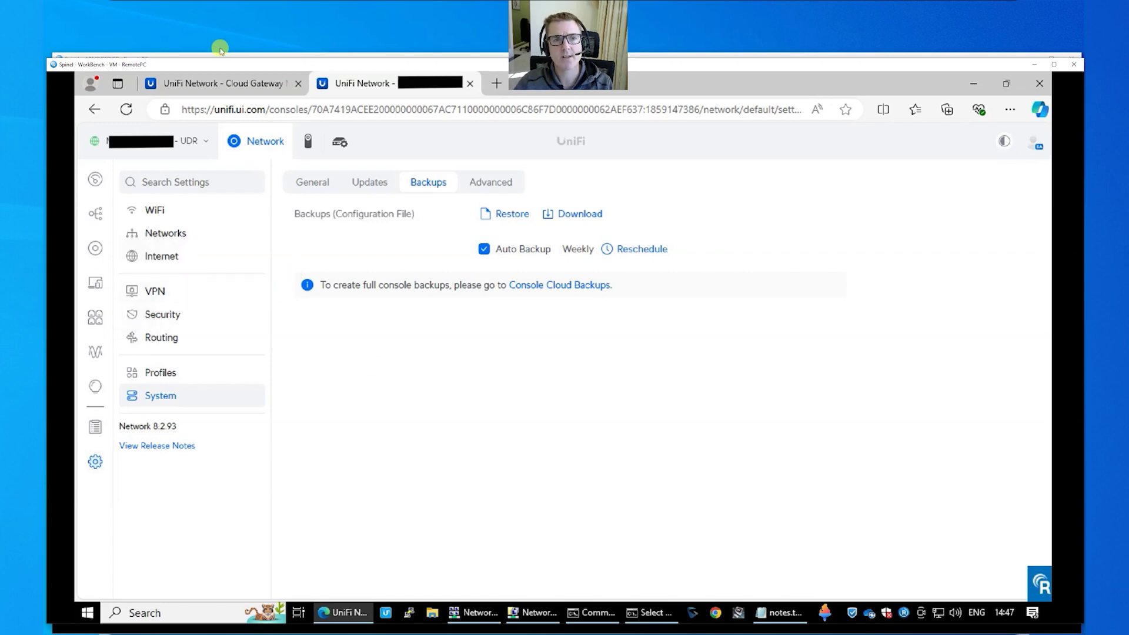
Step: Switch to the Cloud Gateway Max's Network app and open its System settings
left_click(219, 88)
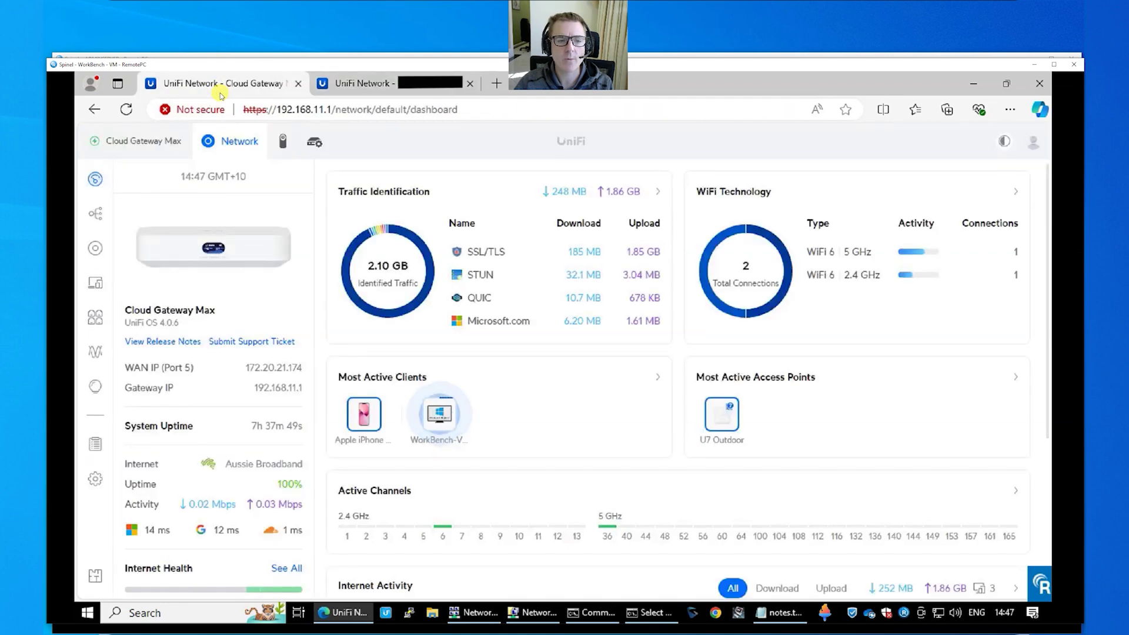
left_click(95, 482)
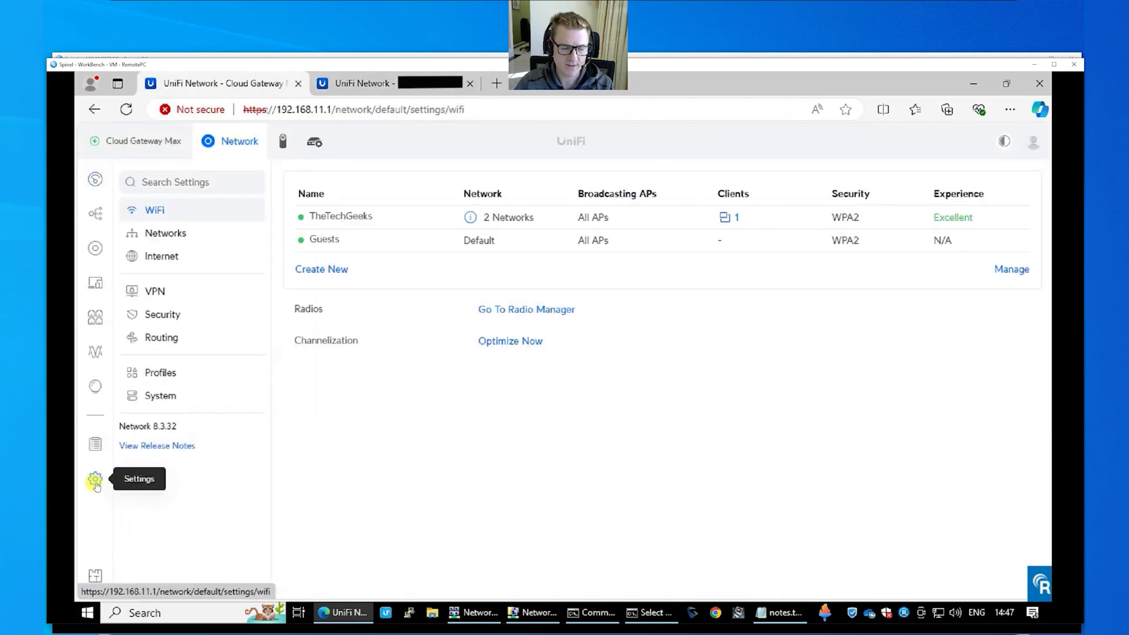
left_click(158, 396)
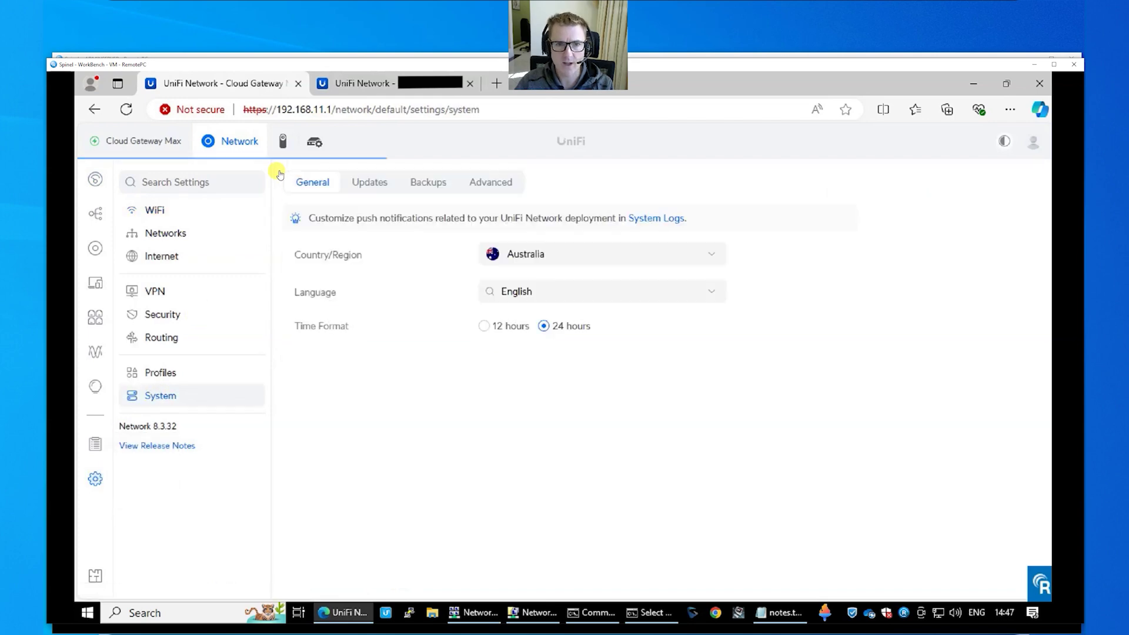
Step: Open OS Settings > Console Settings and review the weekly System Config Backup
left_click(317, 147)
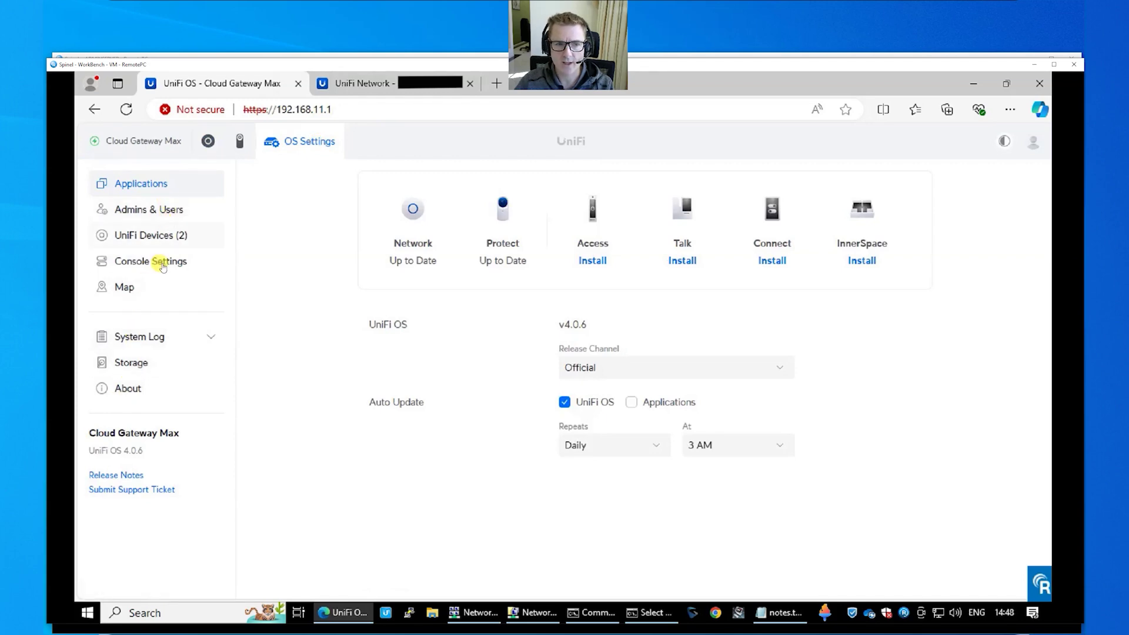
left_click(163, 266)
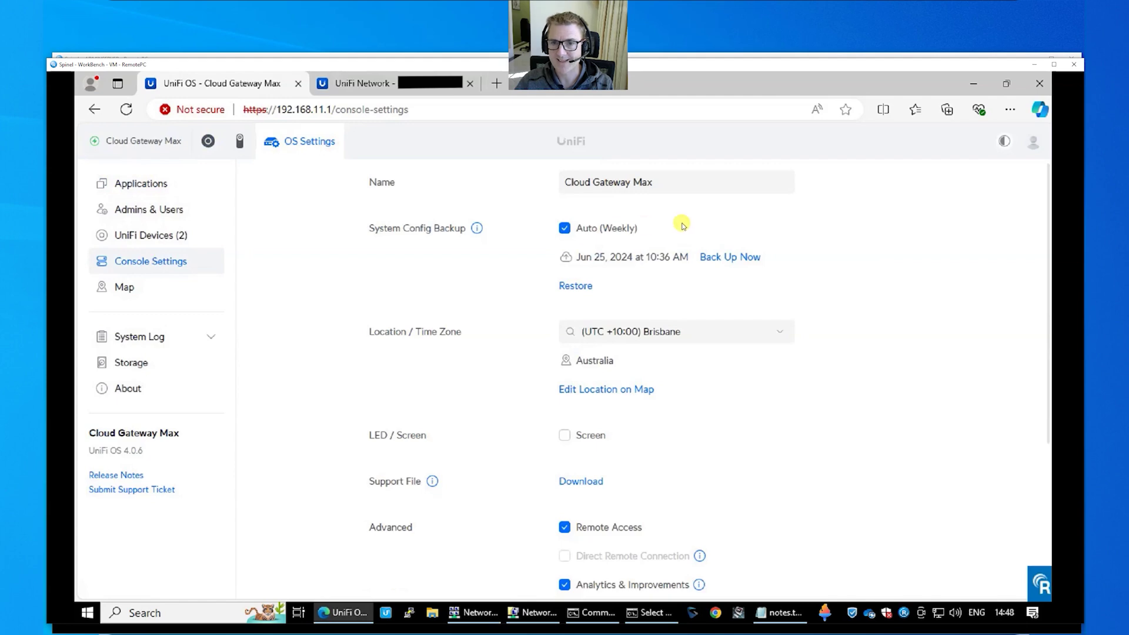
scroll(740, 362, "down", 2)
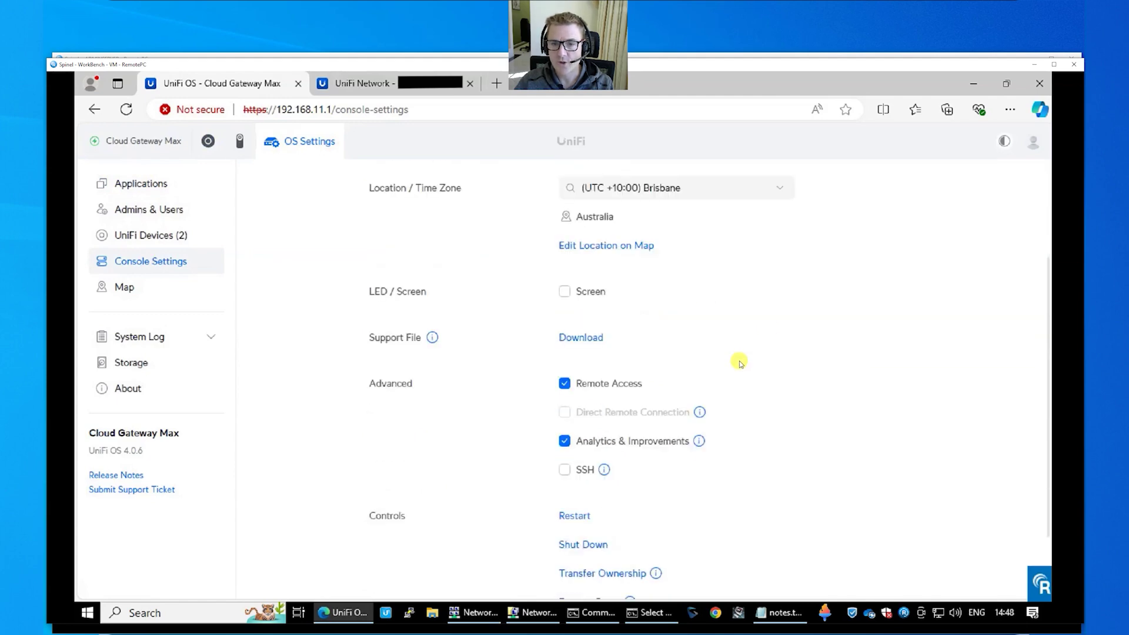
scroll(740, 363, "down", 1)
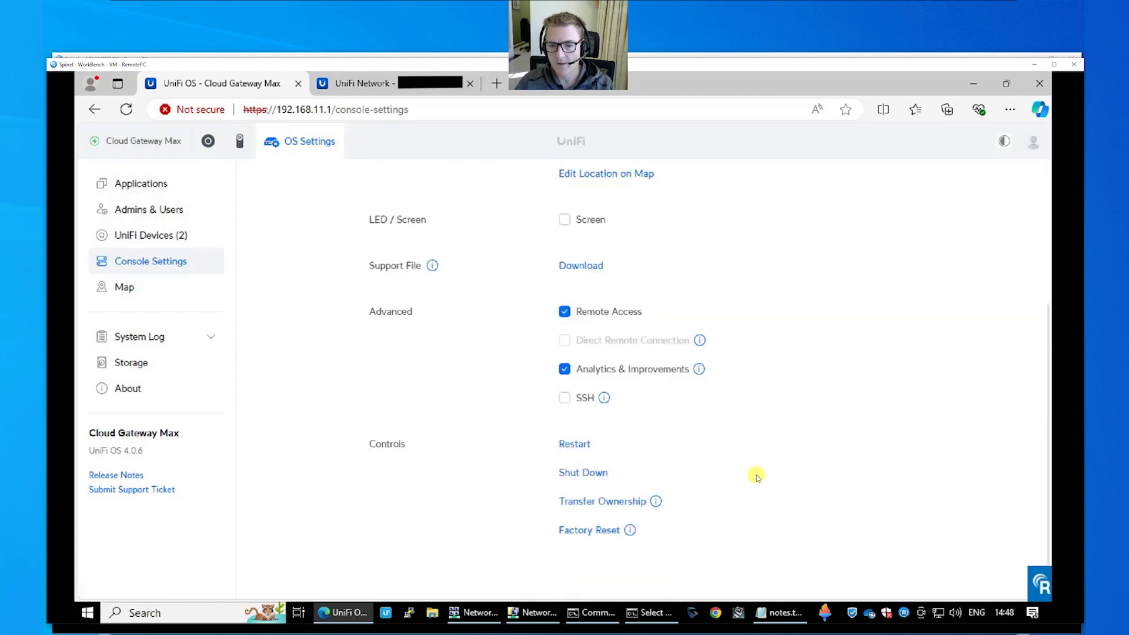
scroll(758, 477, "up", 2)
scroll(758, 478, "up", 1)
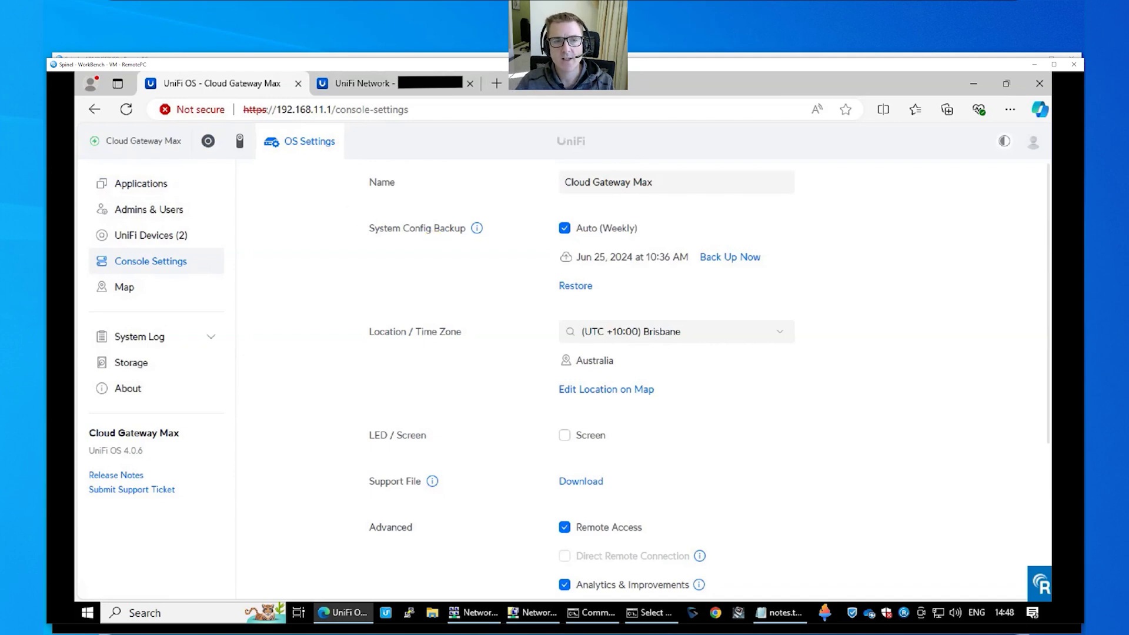
Step: From Applications, open Network's System > Backups for the Cloud Gateway Max and choose Restore
left_click(138, 186)
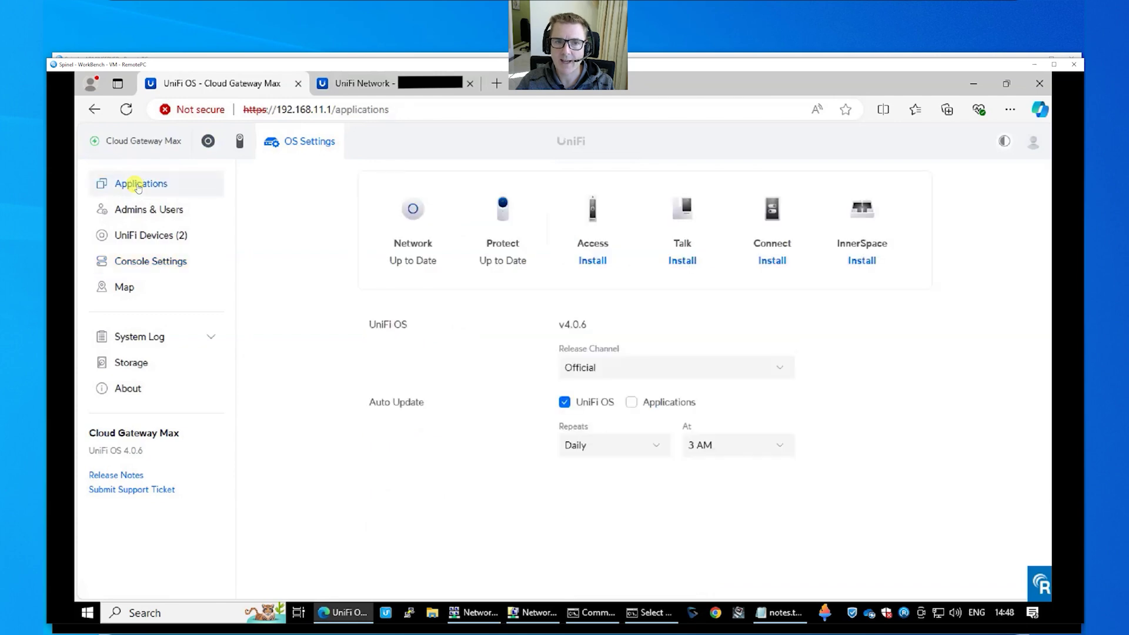
left_click(411, 216)
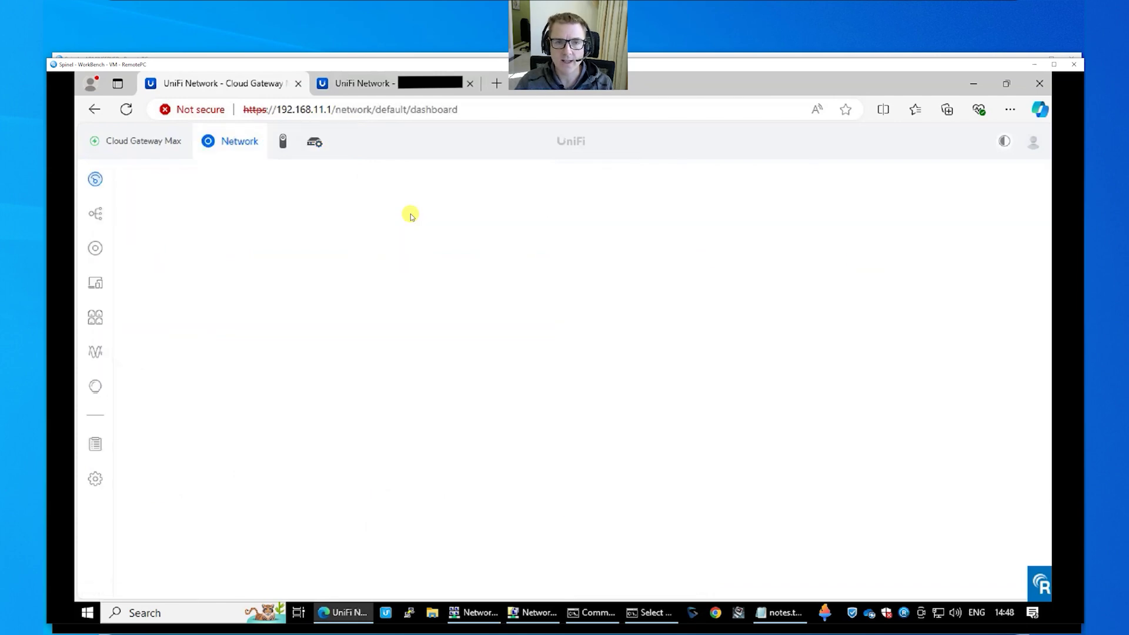
left_click(97, 480)
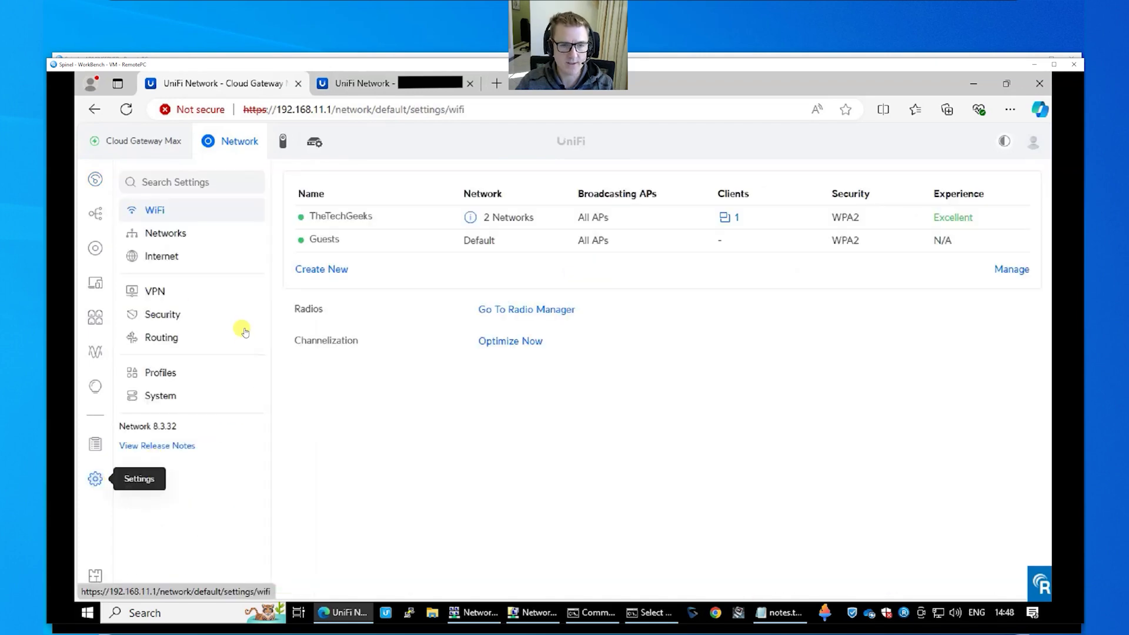
left_click(156, 396)
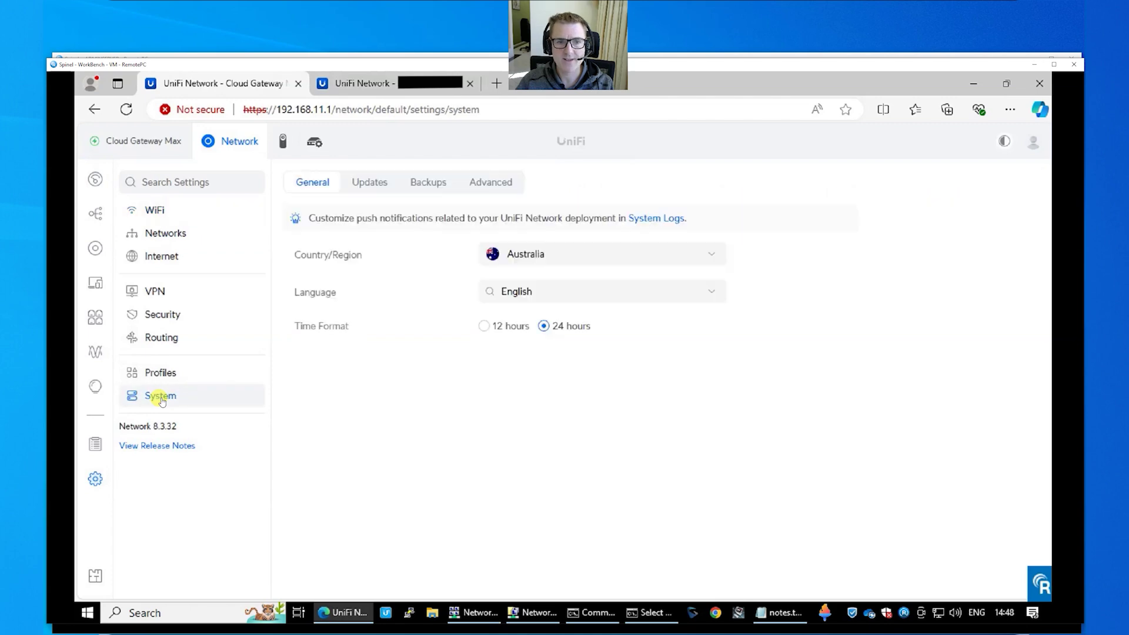
left_click(424, 183)
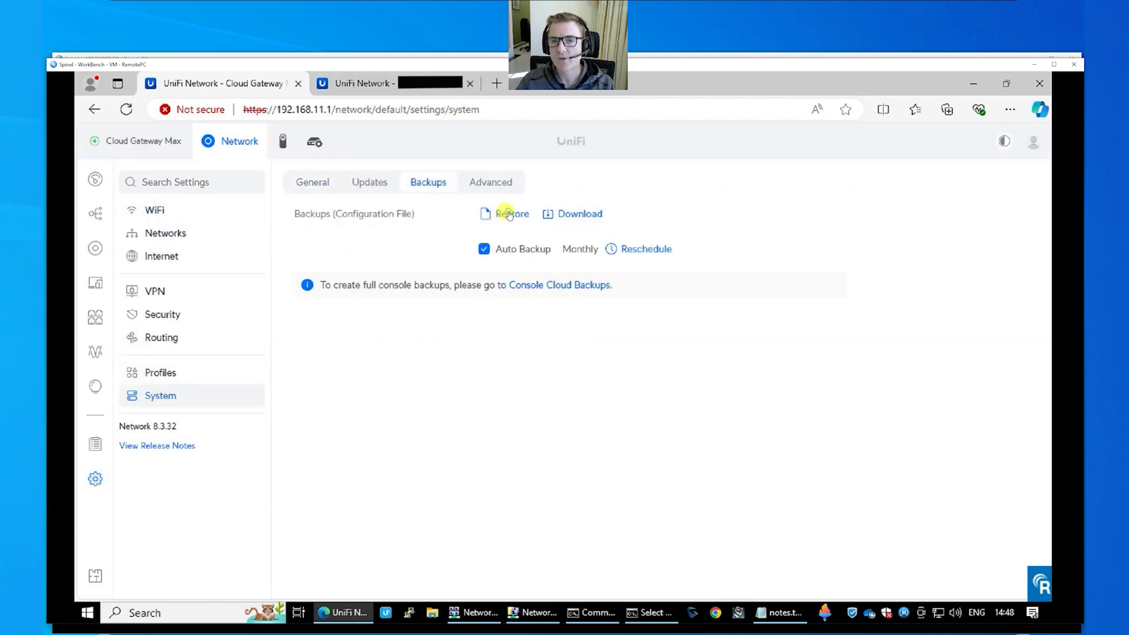
left_click(509, 215)
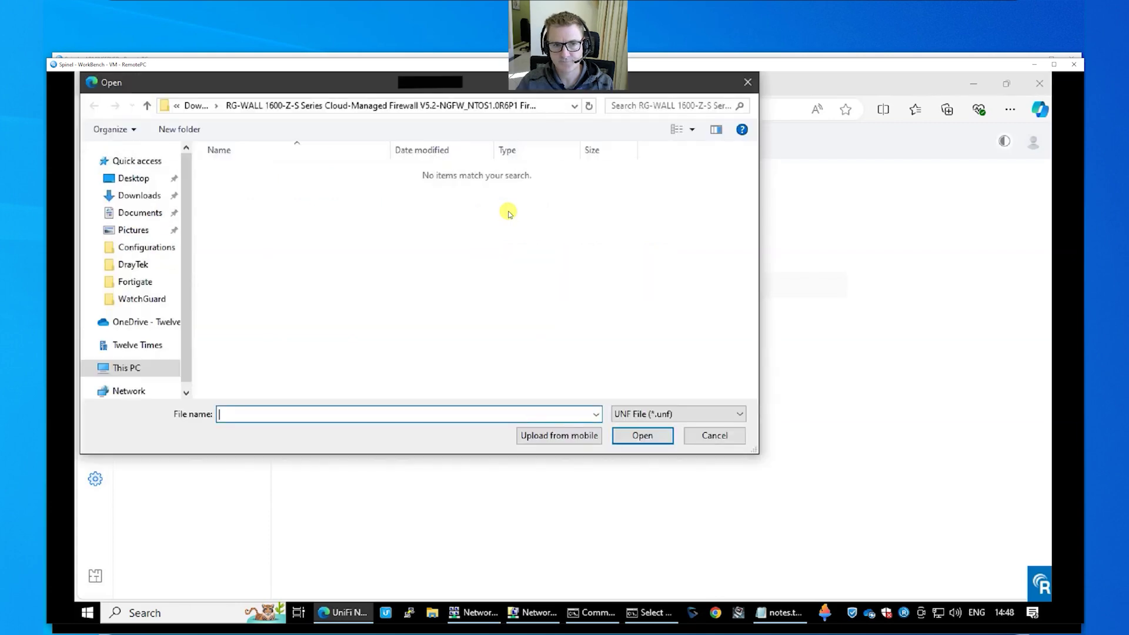
Step: Upload the newest network_backup .unf file from Downloads and confirm restoring site Default
left_click(147, 200)
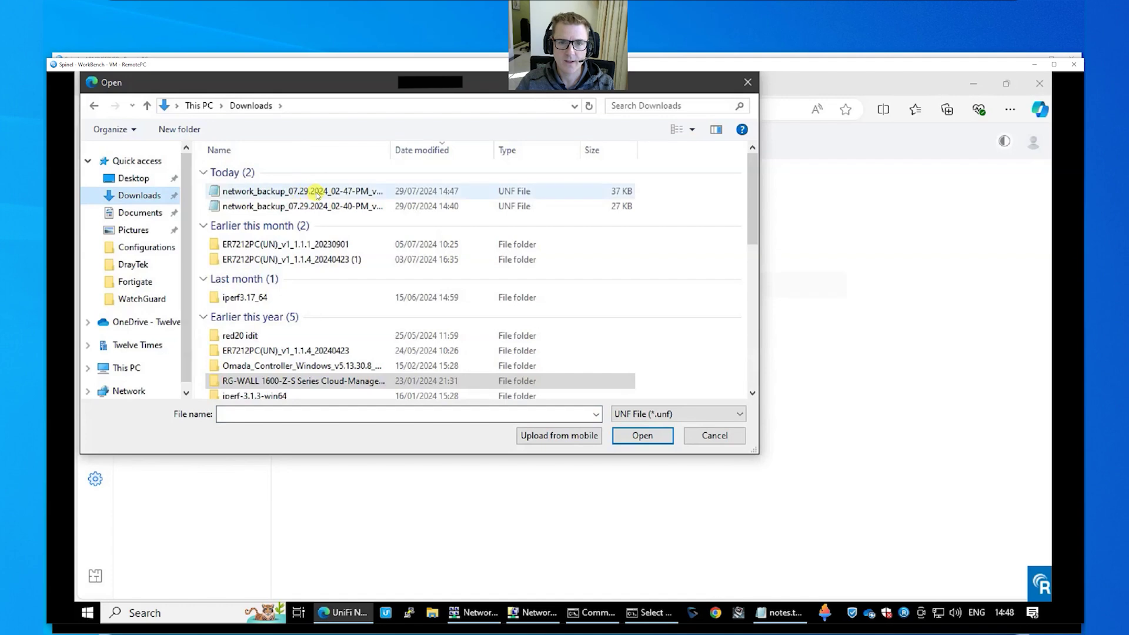
double_click(317, 193)
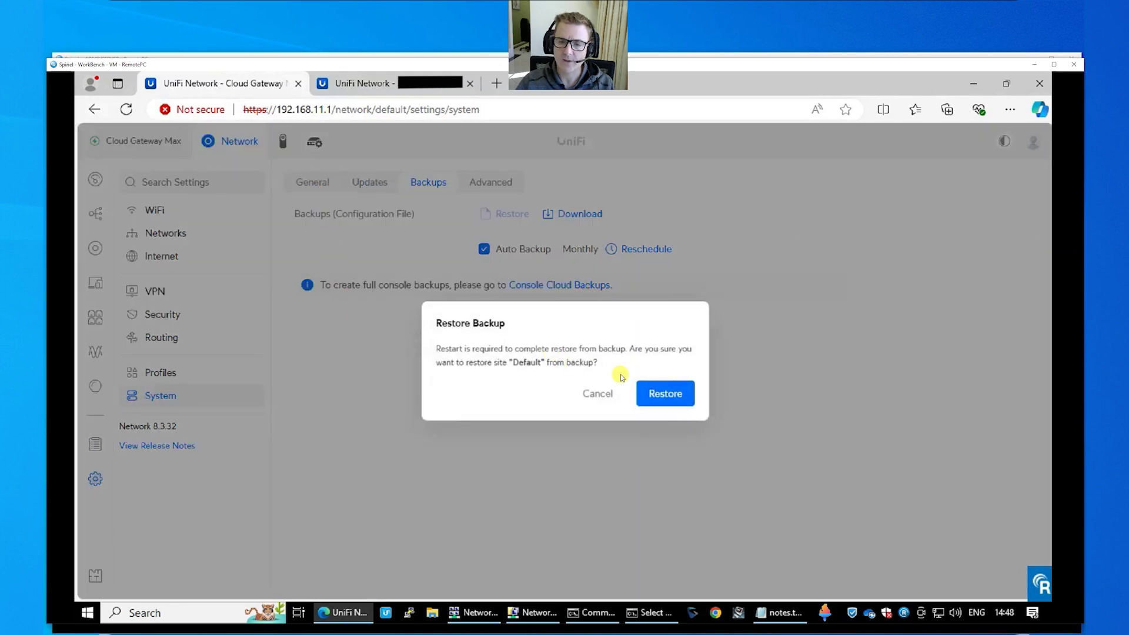
left_click(679, 403)
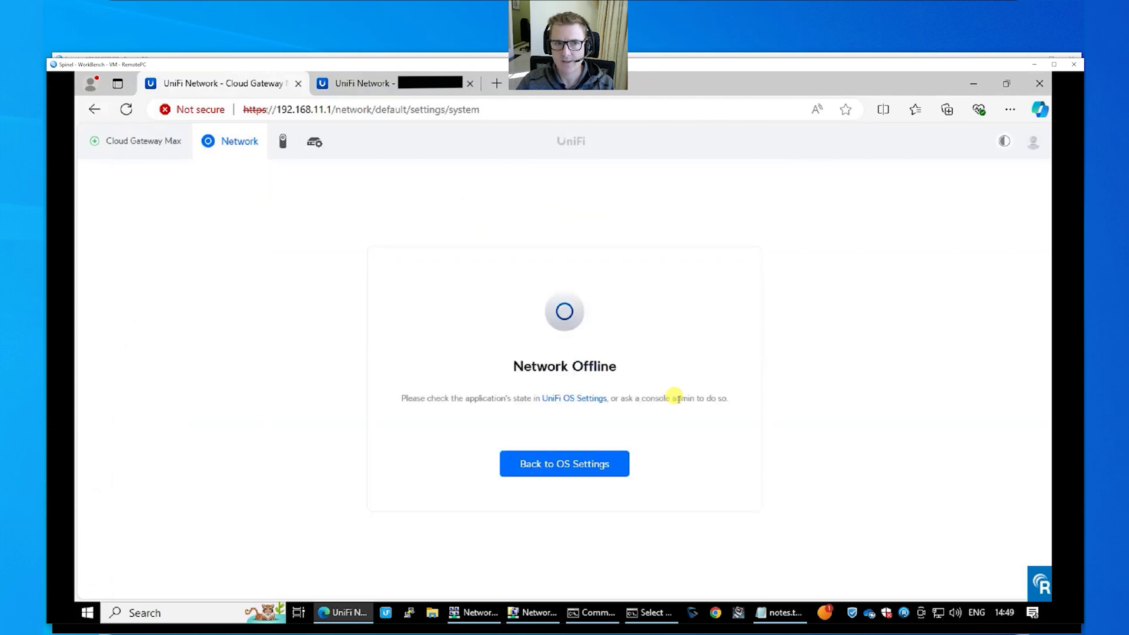
Step: Return to OS Settings, reload until Network has restarted, and open the Network application
left_click(560, 464)
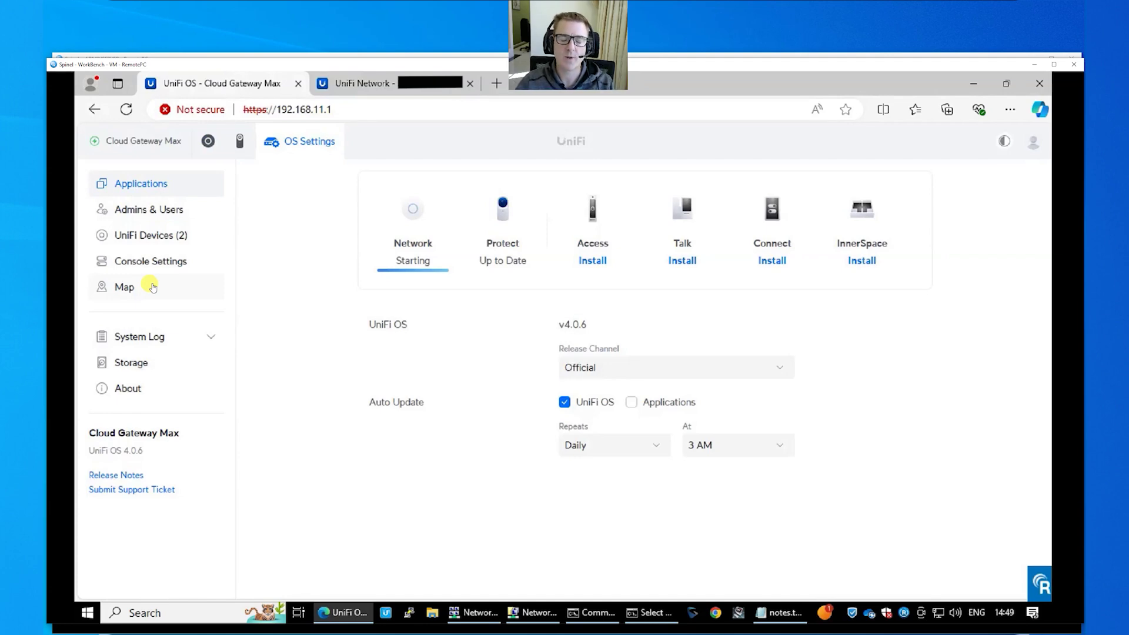
mouse_move(379, 299)
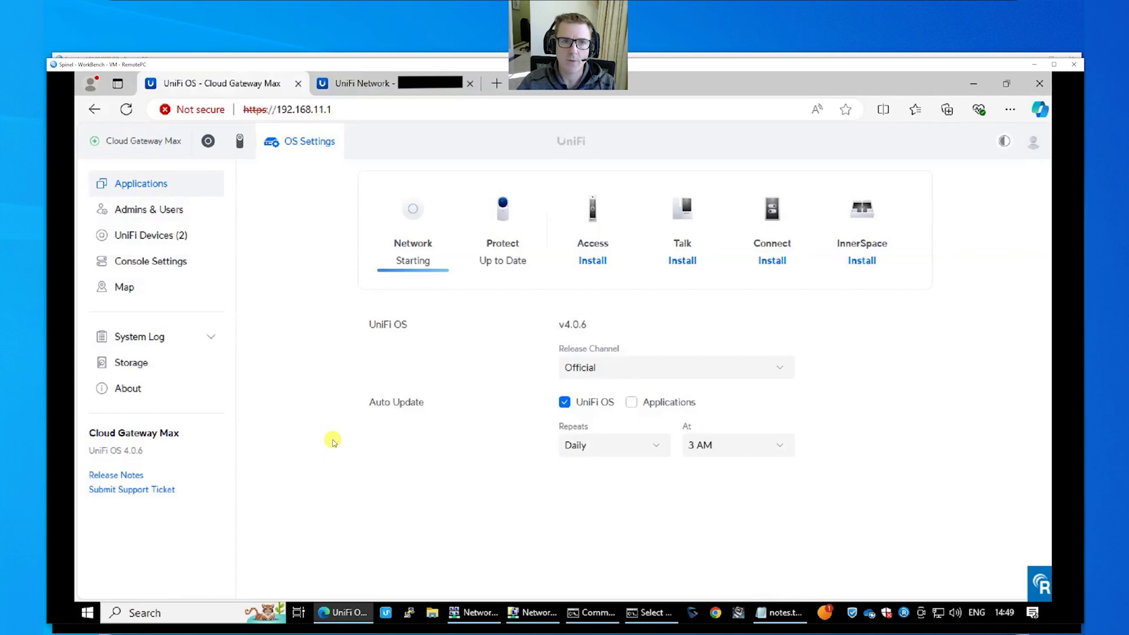
left_click(126, 112)
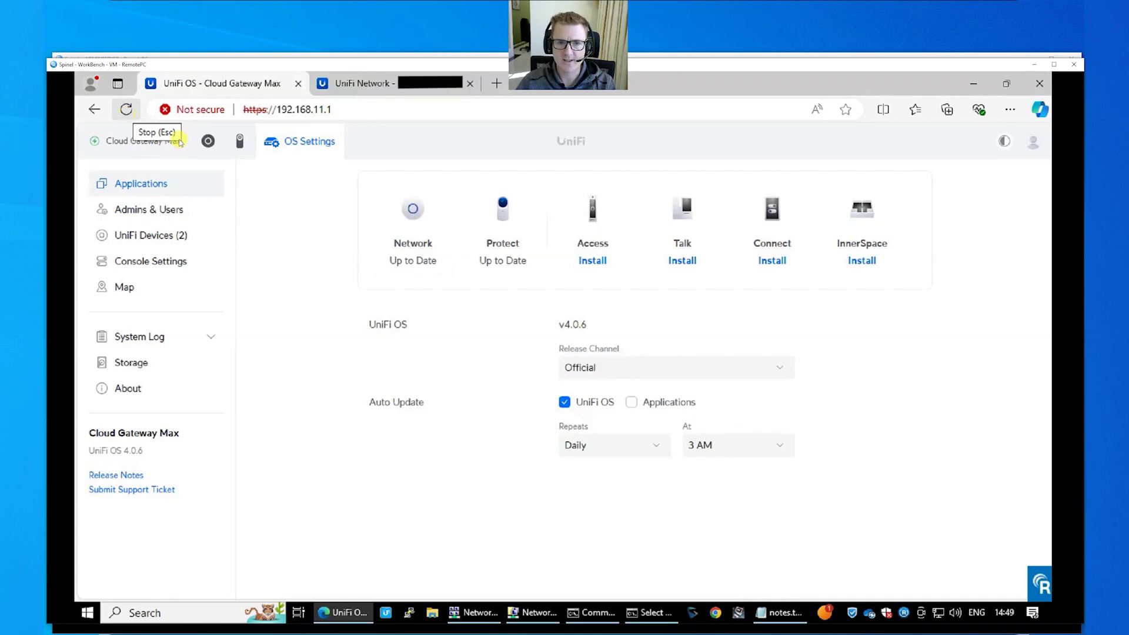
left_click(415, 211)
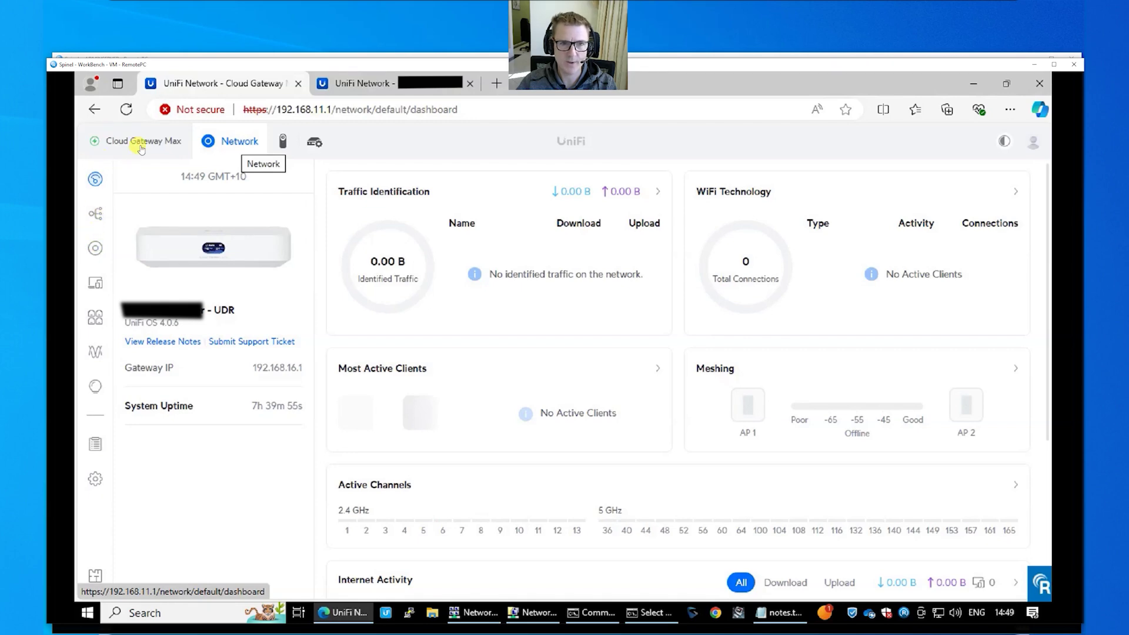
Step: Switch to the admin server remote session and back, then open the UniFi Devices list
left_click(233, 58)
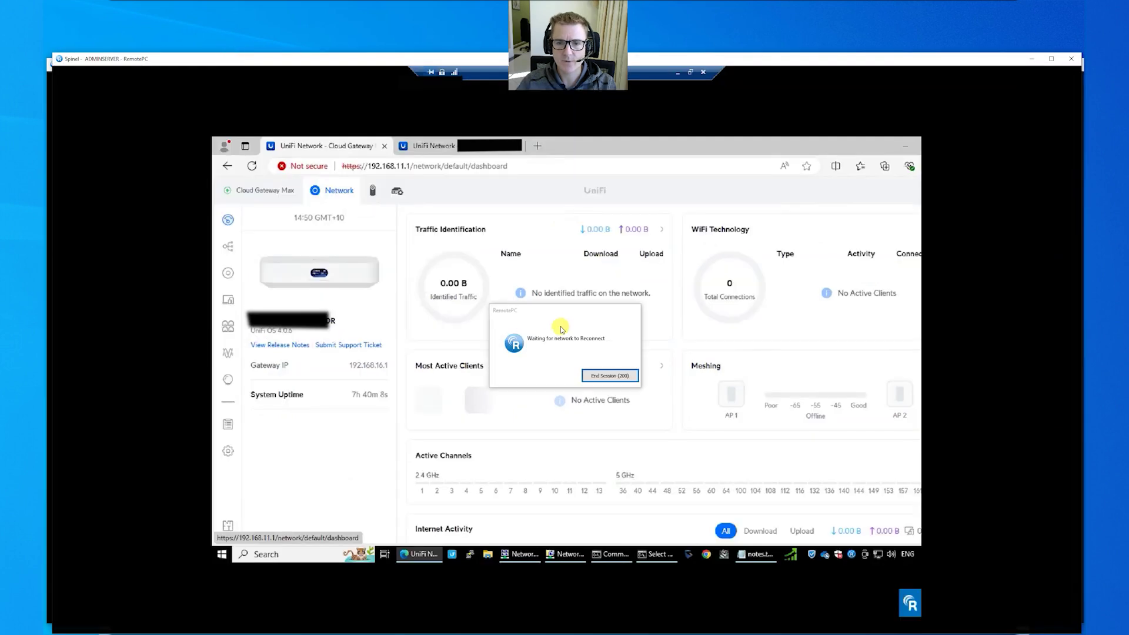
left_click_drag(592, 313, 958, 336)
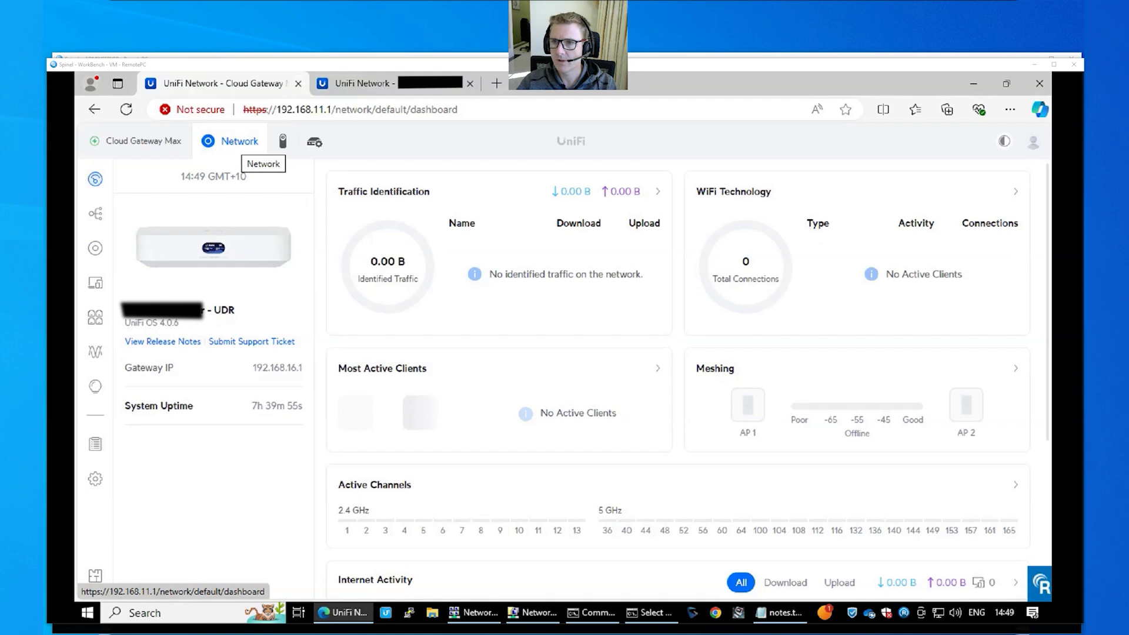
left_click(952, 57)
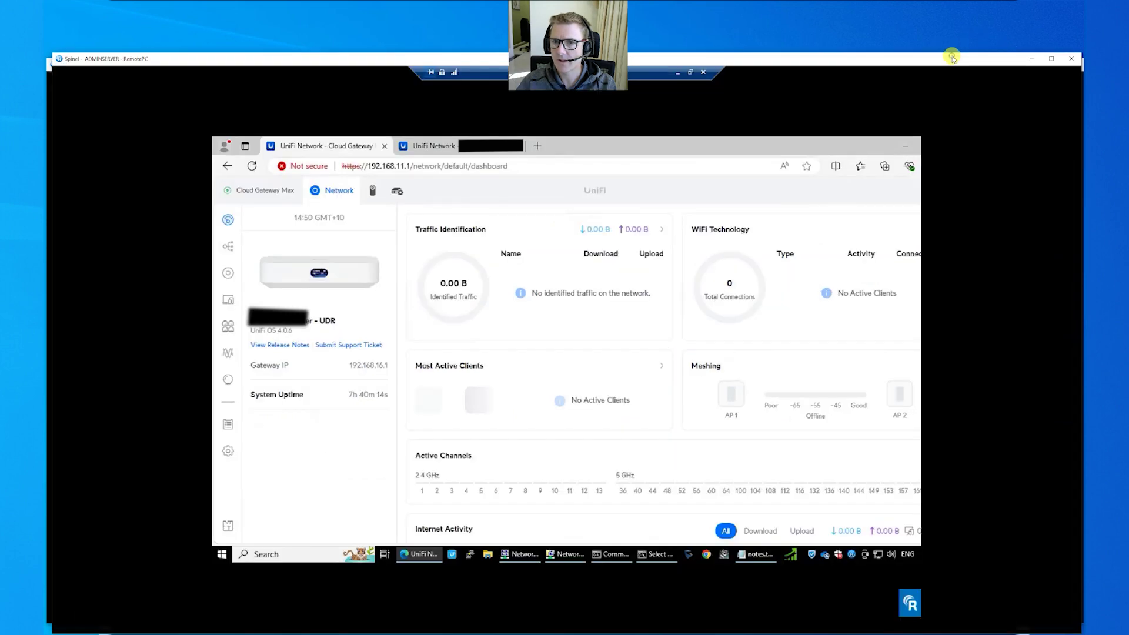
left_click(229, 275)
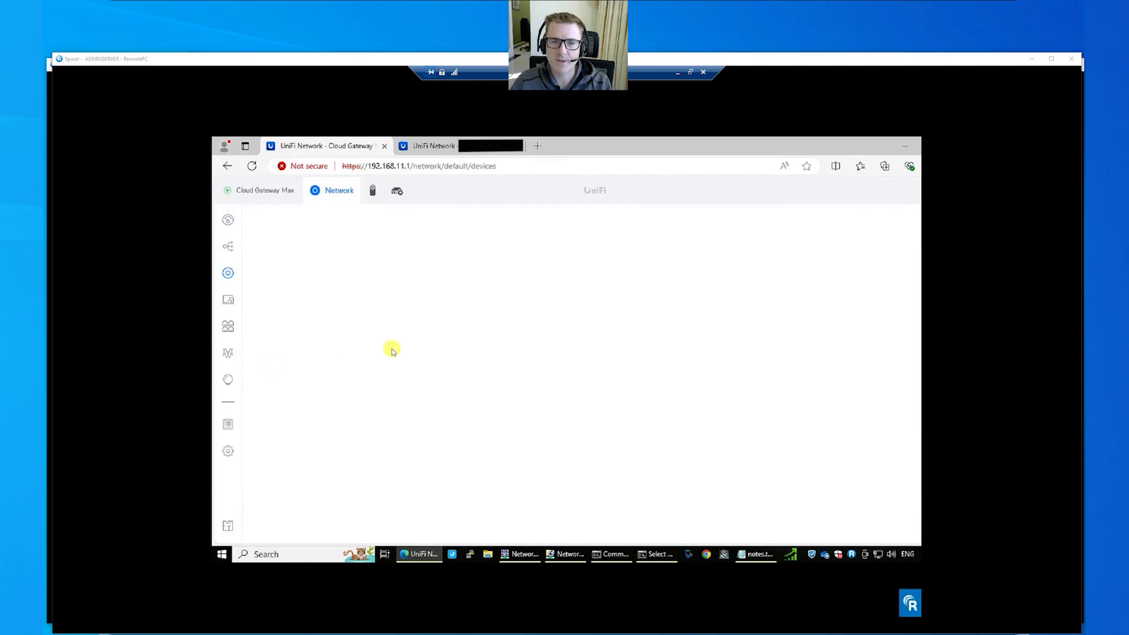
Step: Renew the PC's IP lease with ipconfig /renew in Command Prompt
left_click(651, 556)
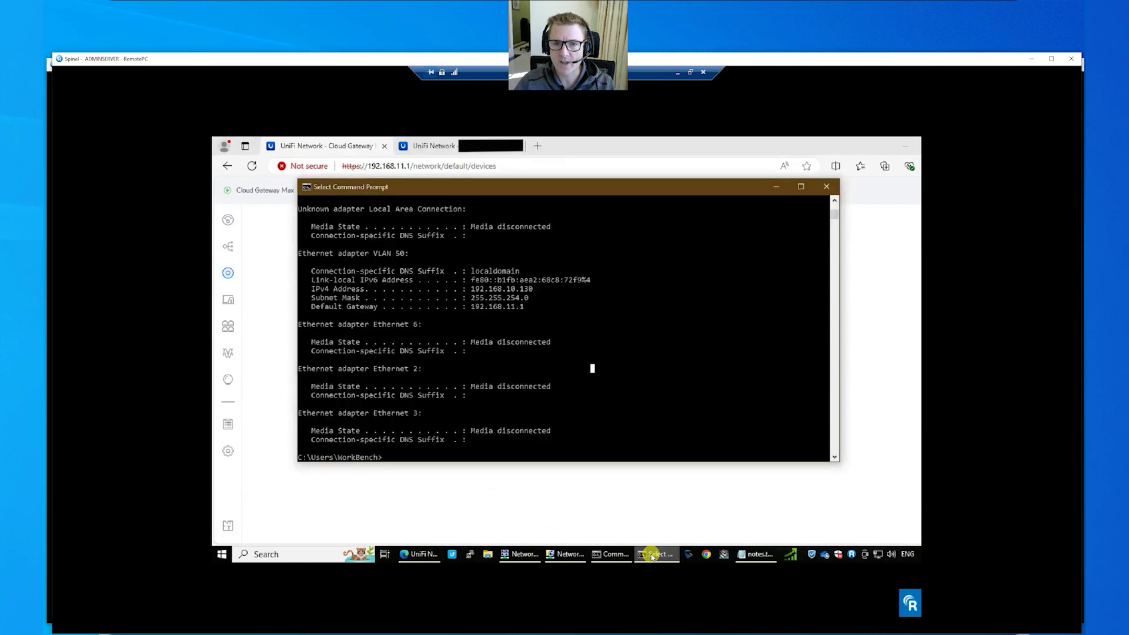
type("ipconfig")
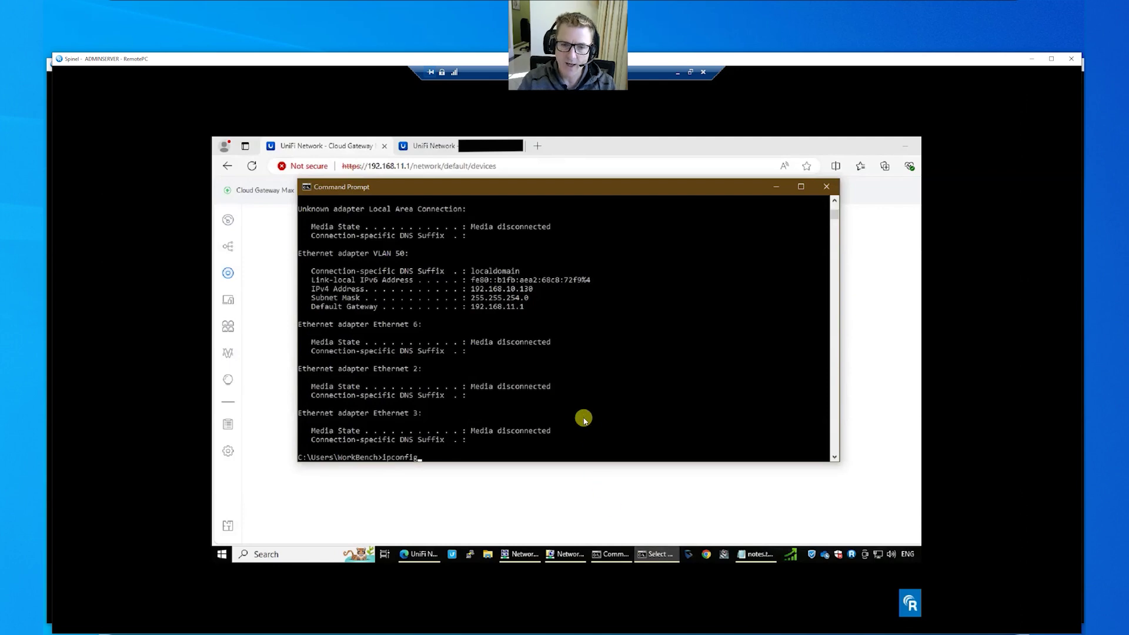
type(" /nre")
key("BackSpace")
key("BackSpace")
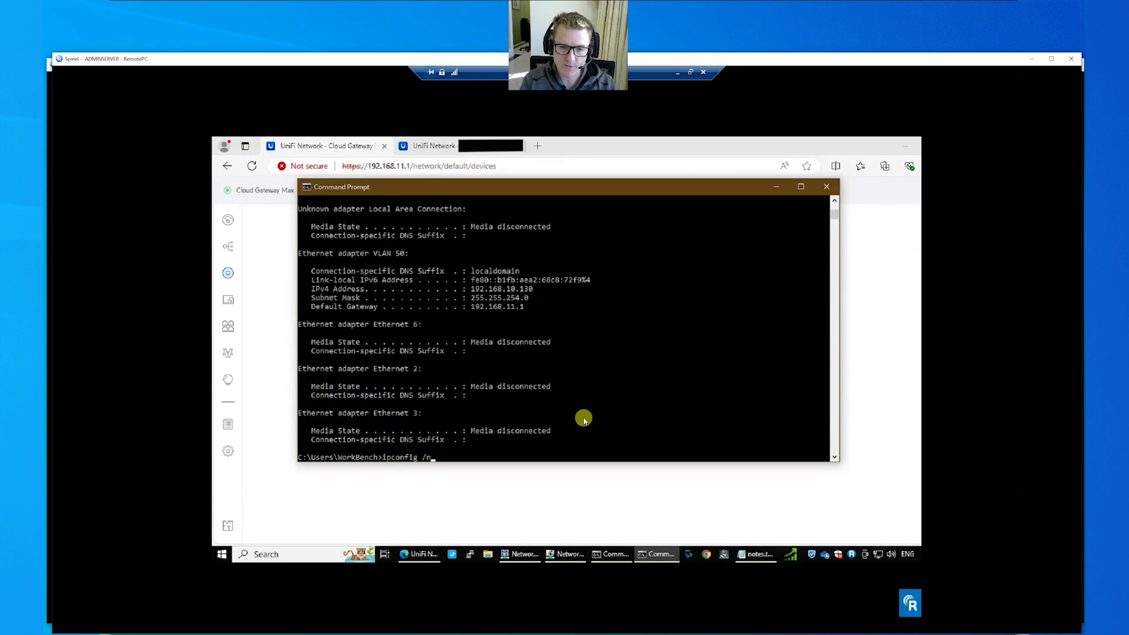
type("renew")
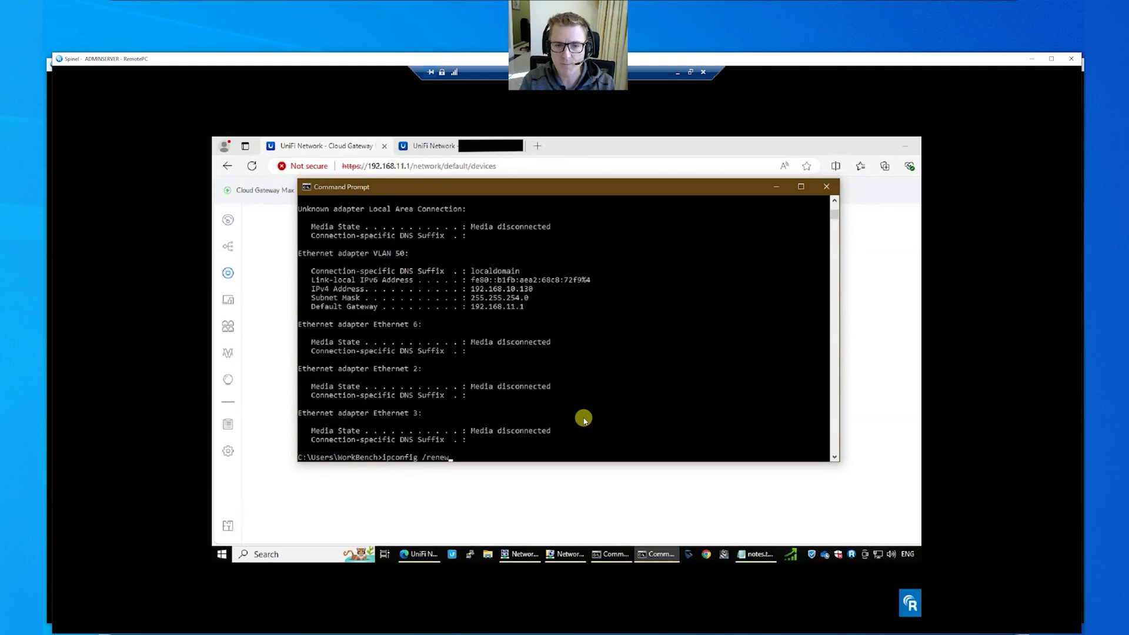
key("Return")
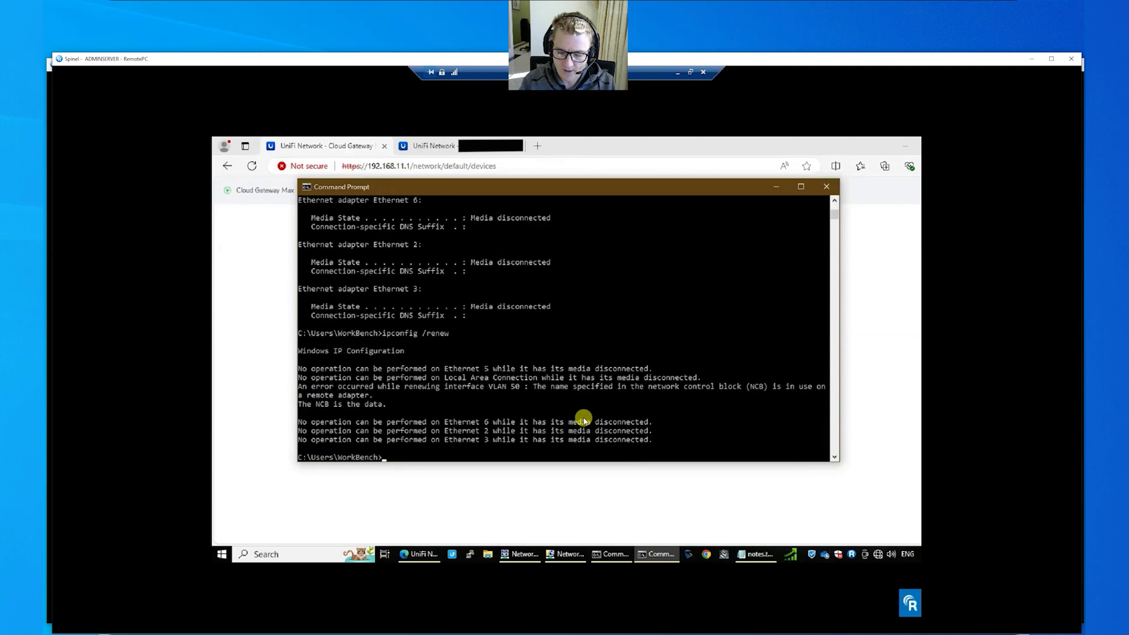
Step: Rerun ipconfig, select the new 192.168.16.1 default gateway, and return to the browser
key("Up")
key("BackSpace")
key("BackSpace")
key("BackSpace")
key("BackSpace")
key("BackSpace")
key("BackSpace")
key("BackSpace")
key("Return")
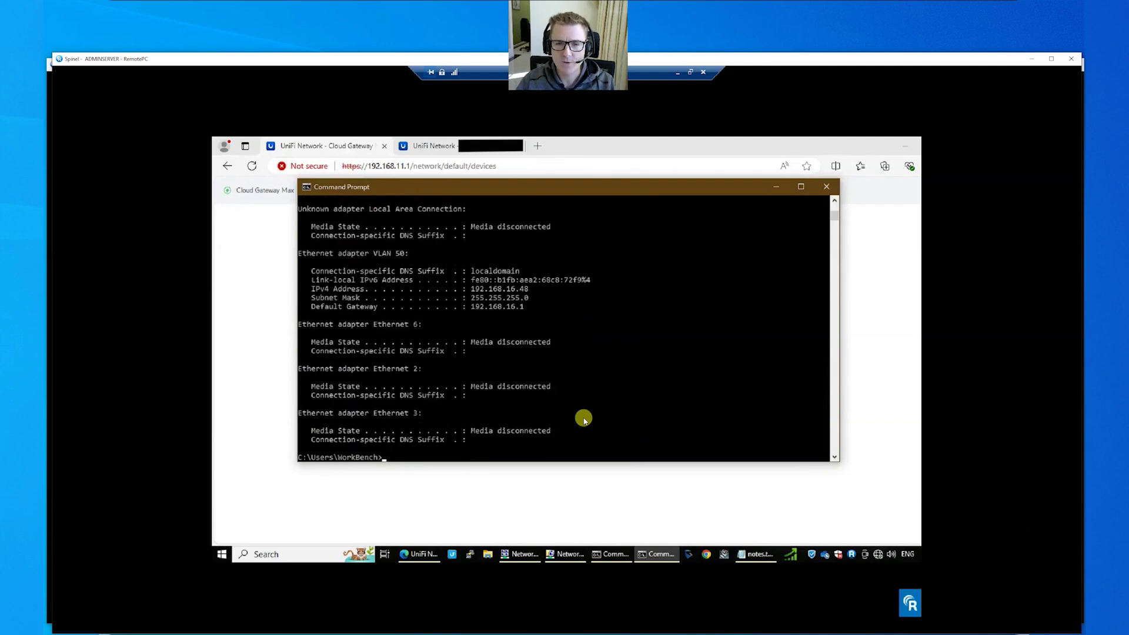
left_click_drag(523, 306, 474, 312)
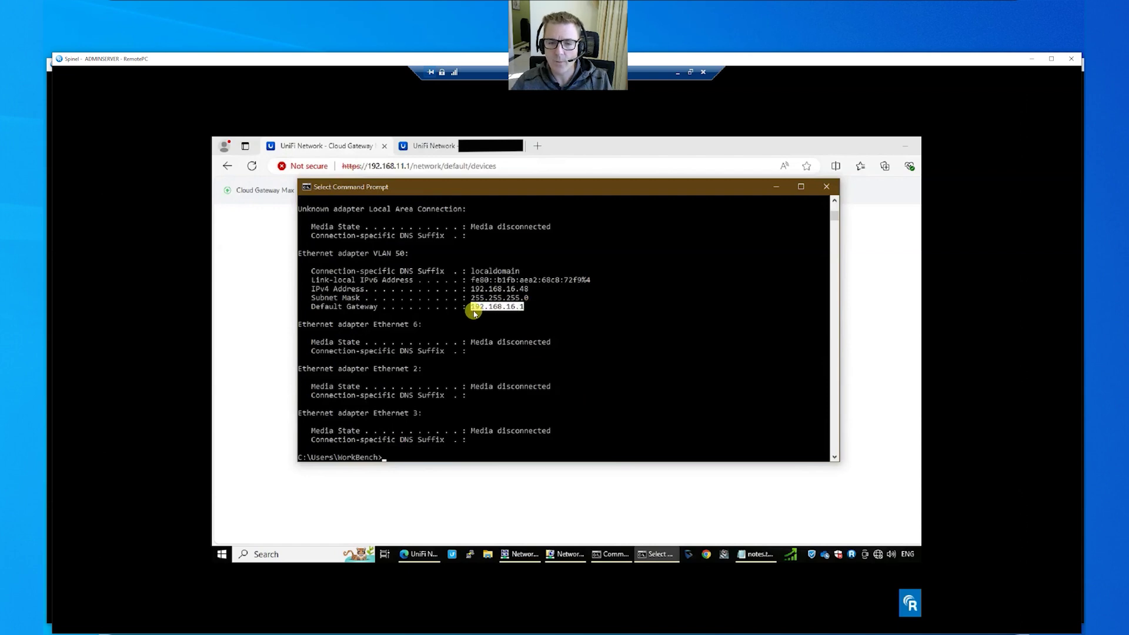
left_click(420, 554)
Step: Load the console at 192.168.16.1 and proceed past the certificate warning
left_click(404, 167)
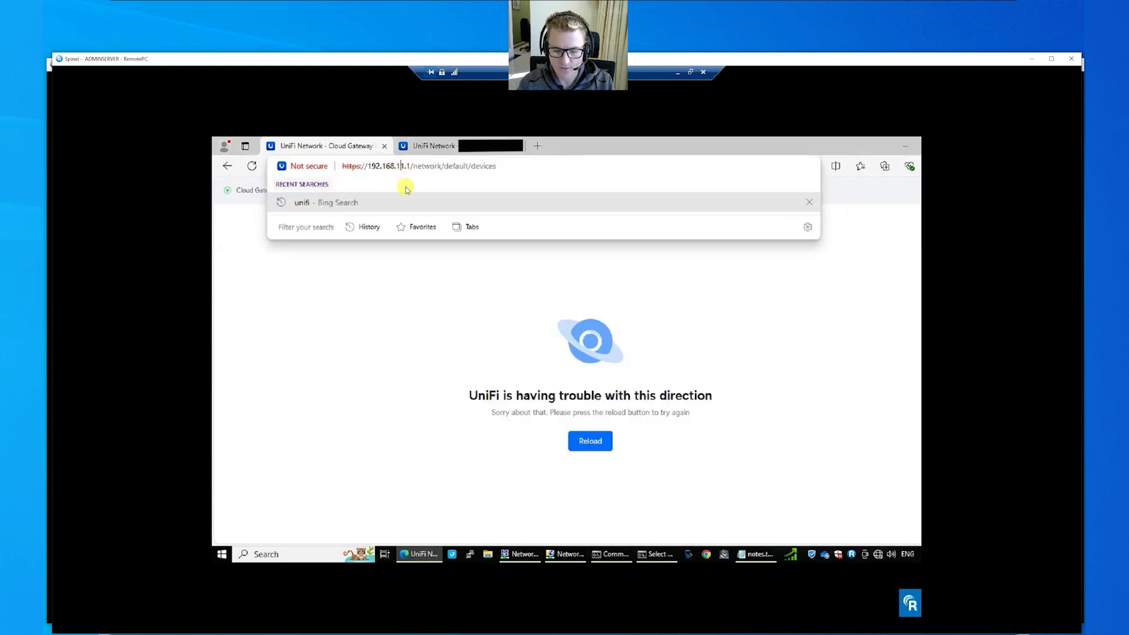
key("Delete")
type("6")
key("Return")
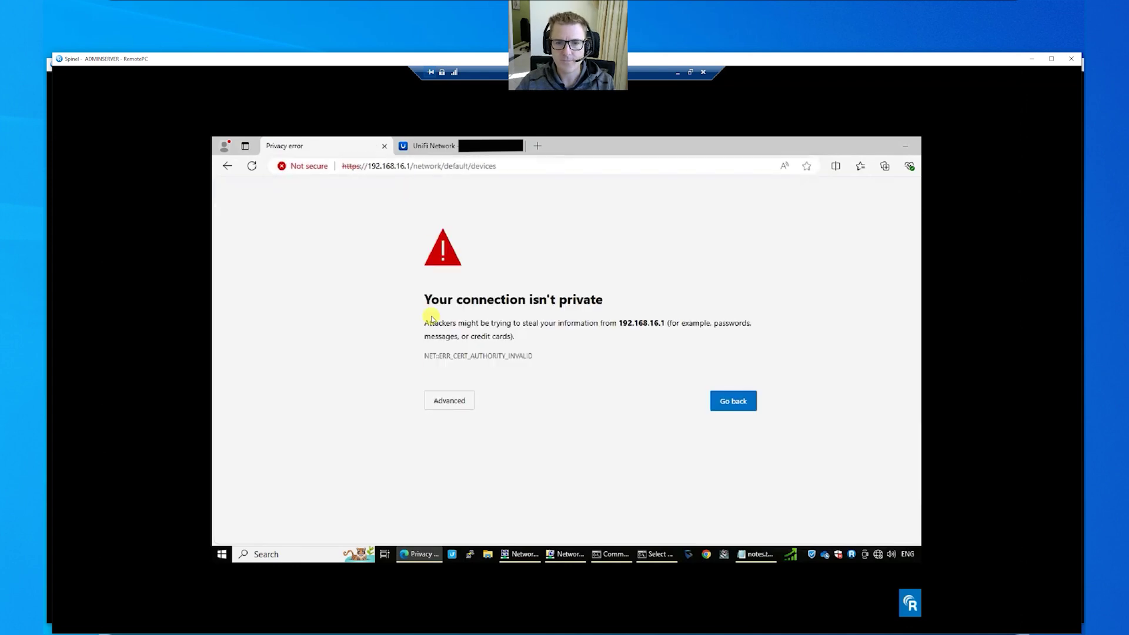
left_click(458, 396)
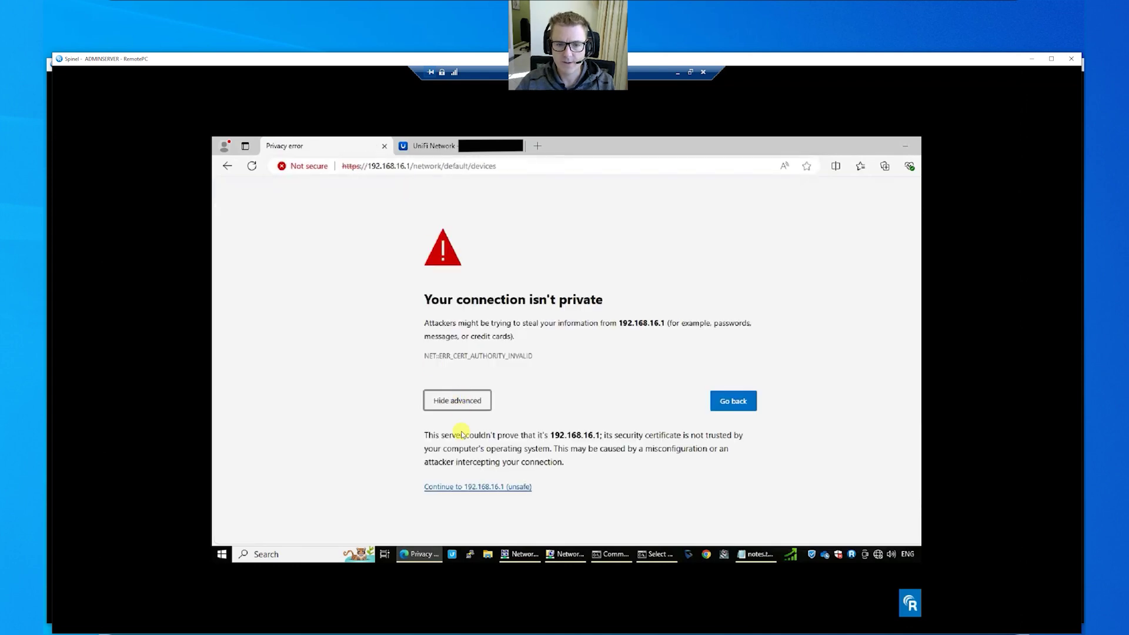
left_click(482, 487)
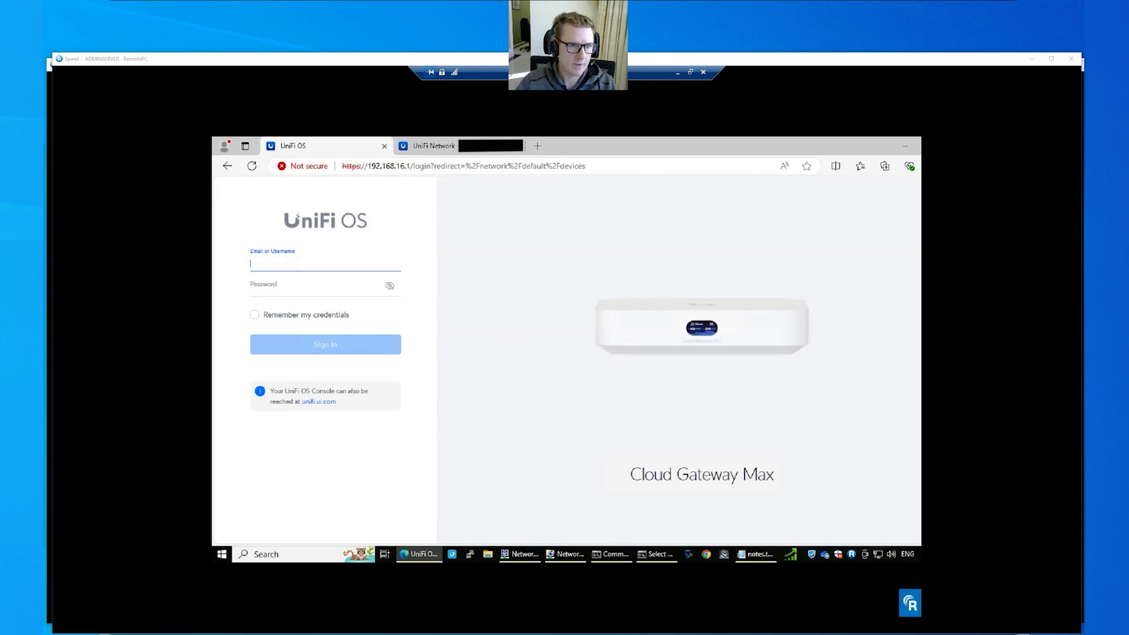
Step: Sign in with the saved account e-mail and pasted password
left_click(272, 267)
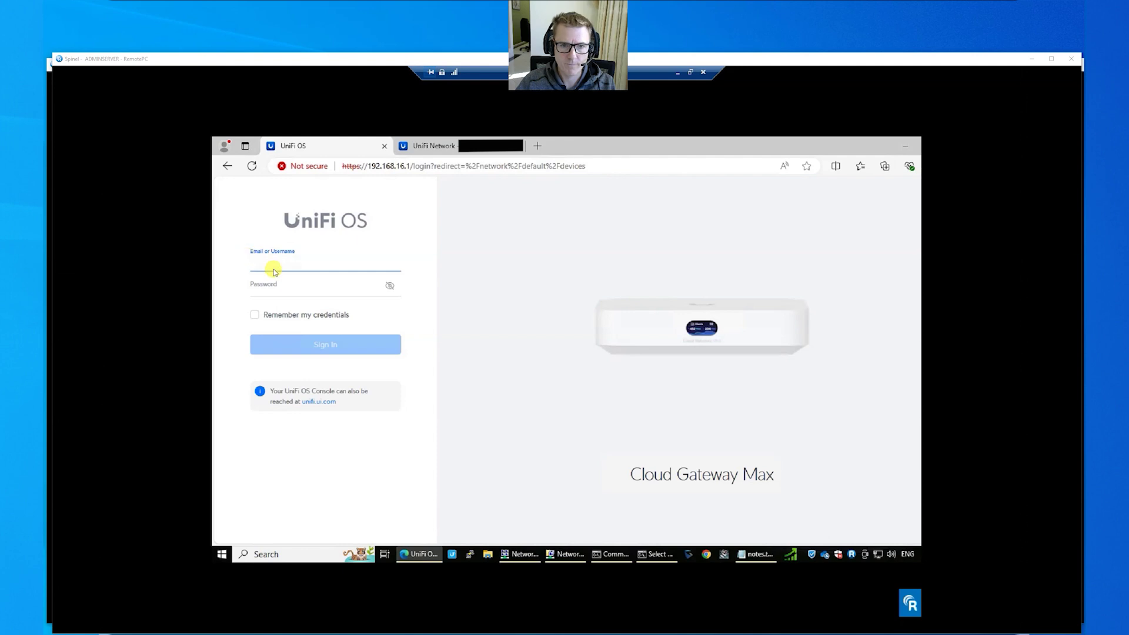
type("info")
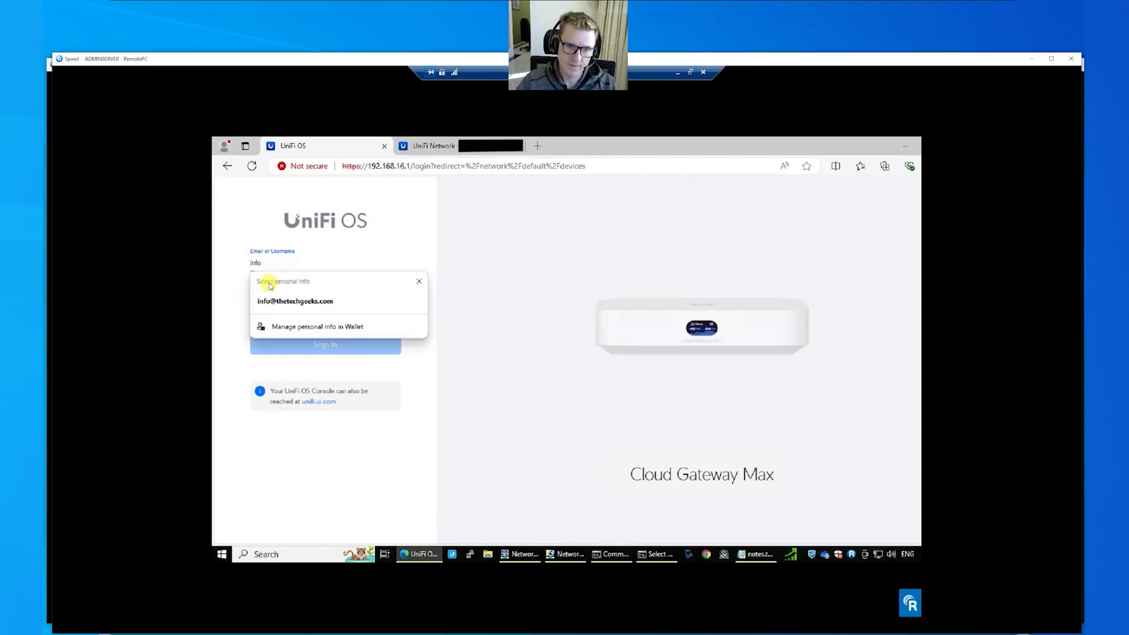
left_click(284, 302)
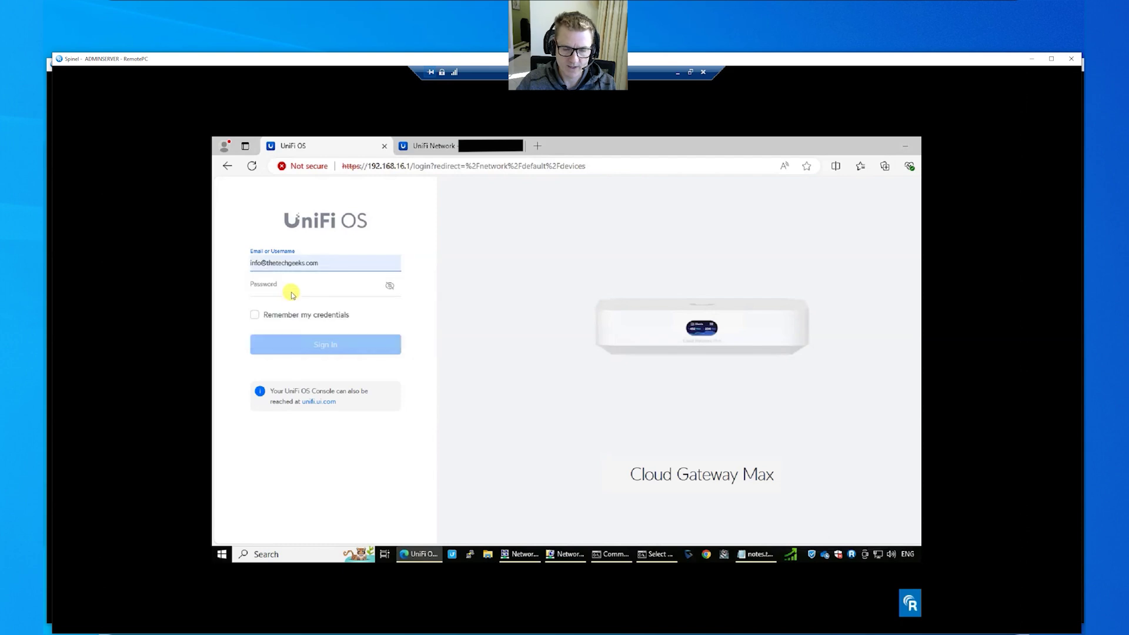
left_click(289, 292)
key("ctrl+v")
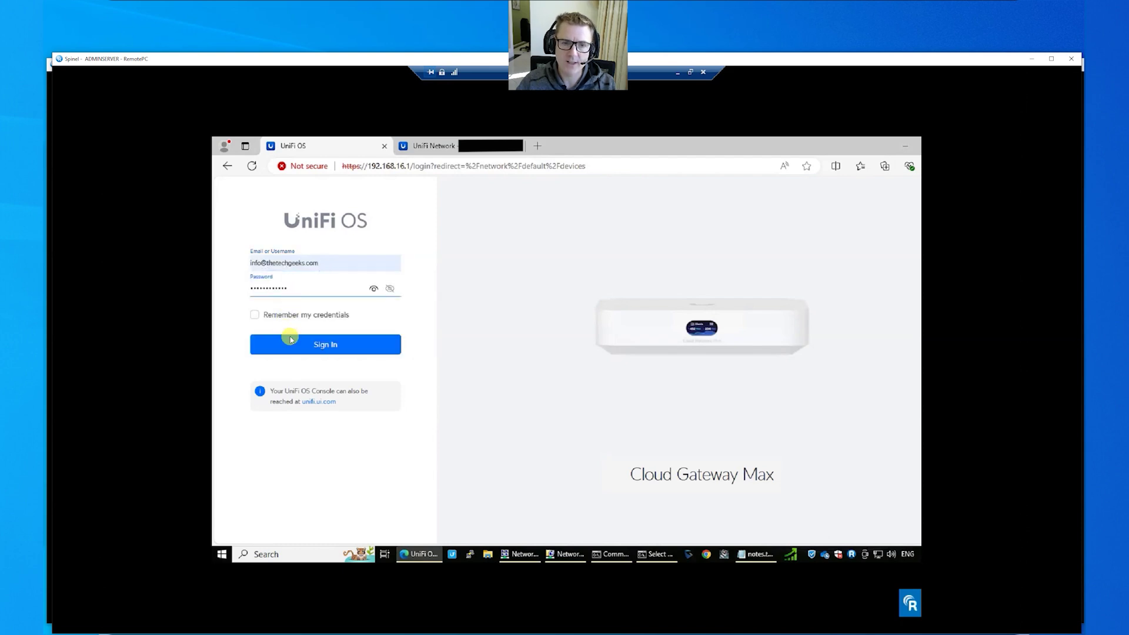
left_click(290, 339)
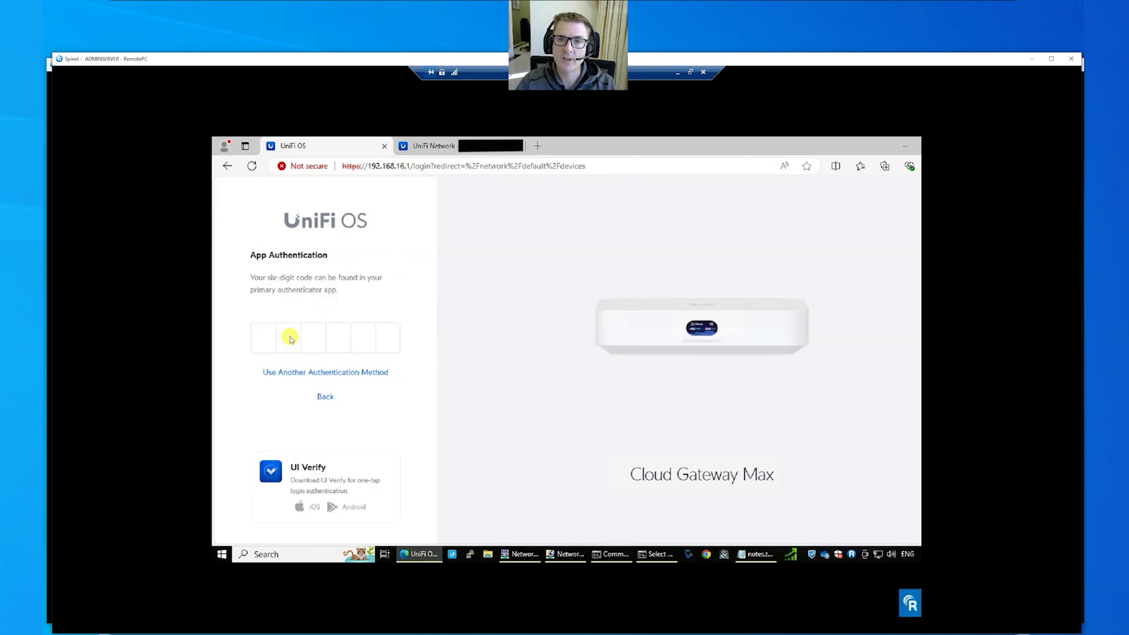
Step: Enter the six-digit authenticator verification code to complete two-factor sign-in
left_click(262, 340)
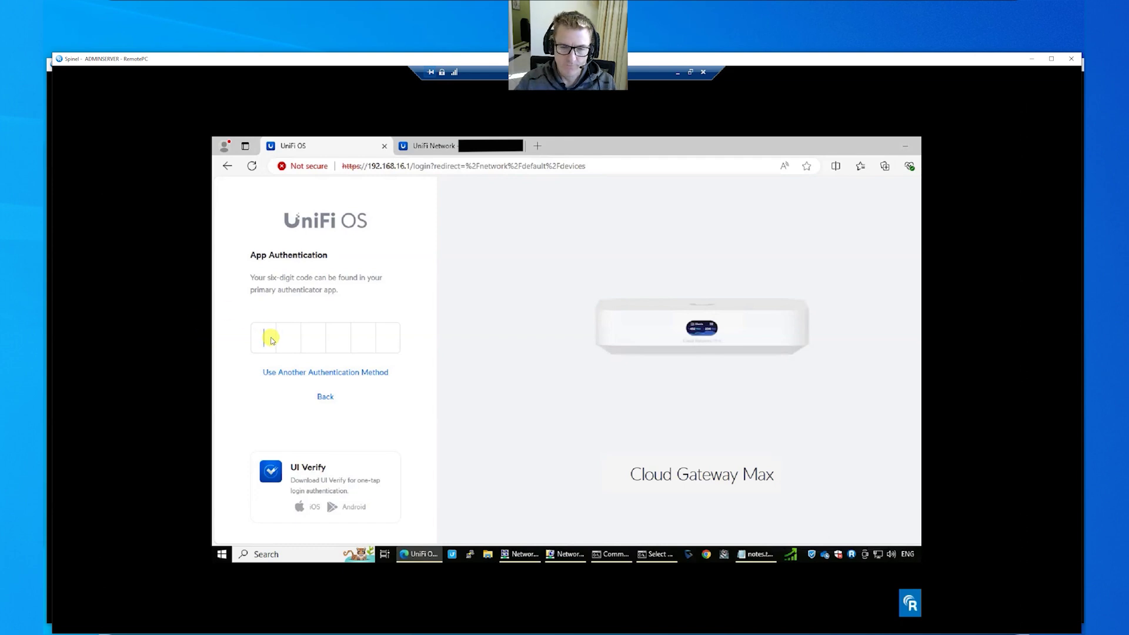
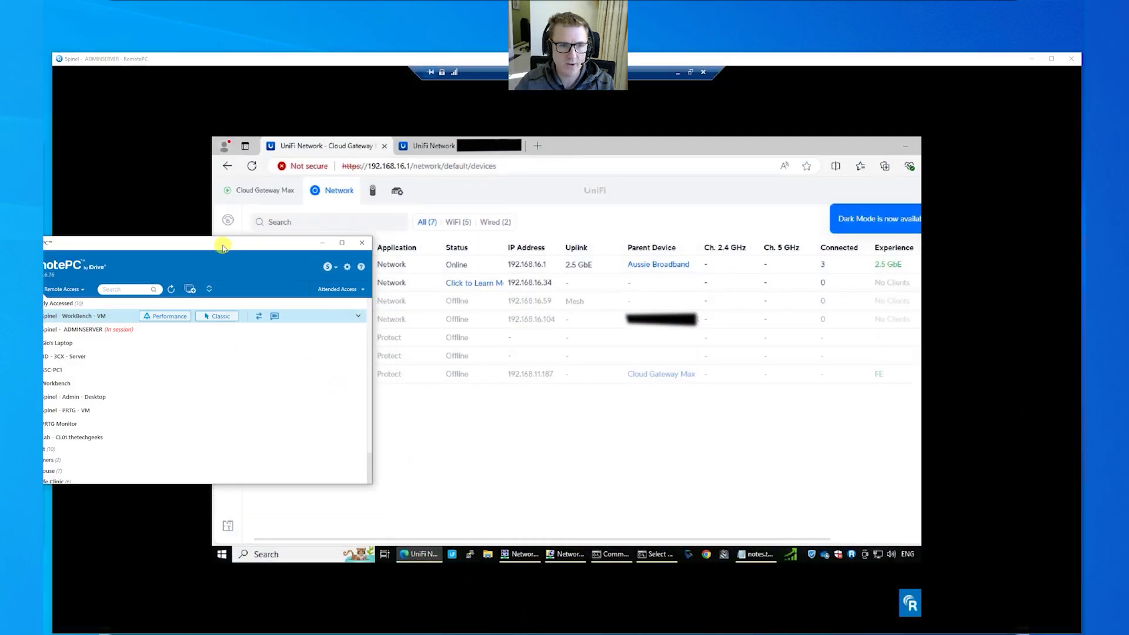
left_click_drag(222, 245, 0, 203)
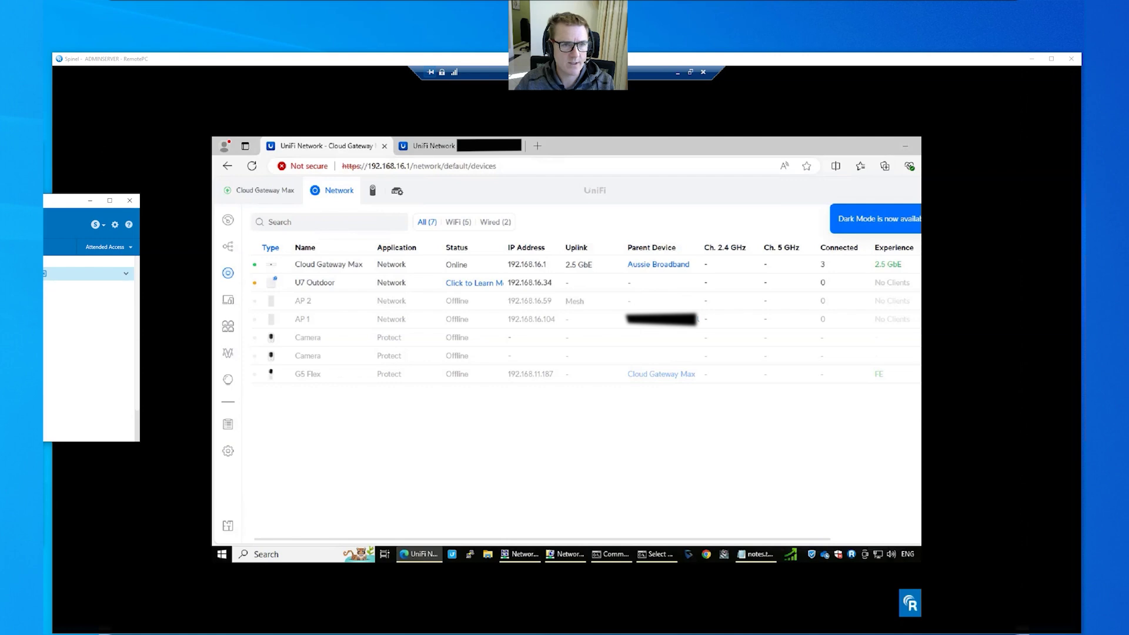
left_click_drag(42, 200, 19, 199)
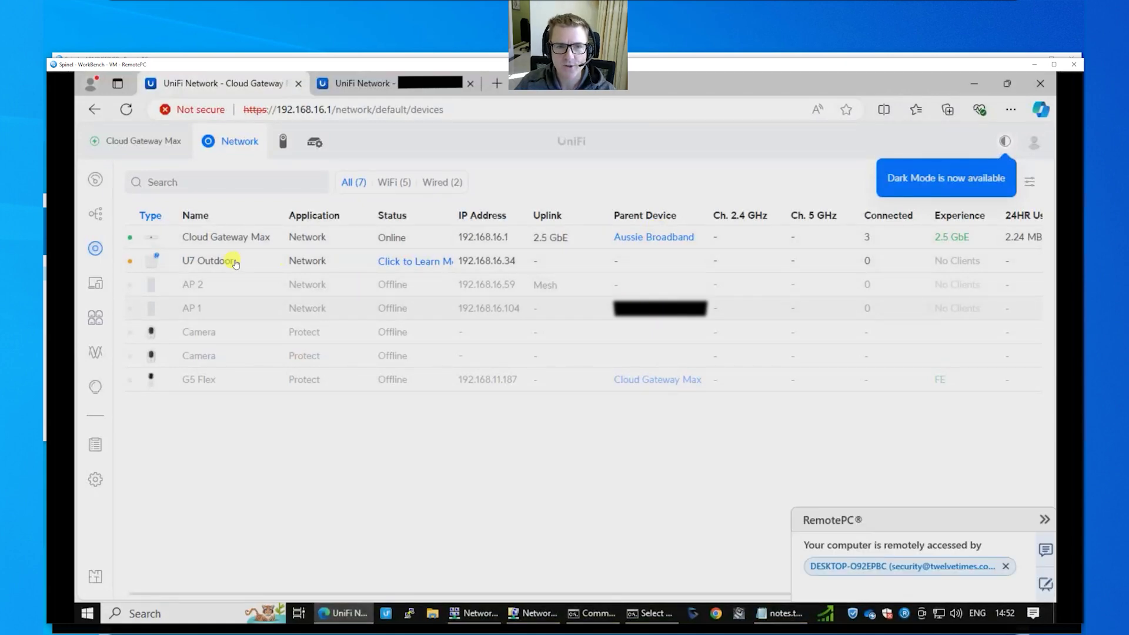
left_click(1046, 519)
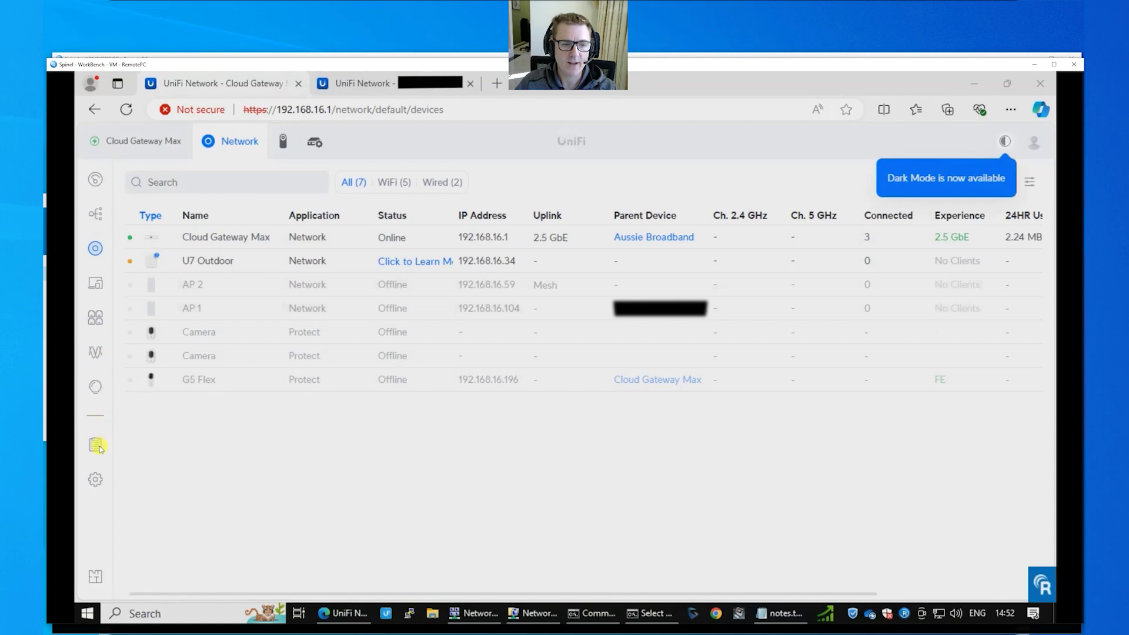
Step: Go to Settings > Networks > Internet to view Primary WAN1 on port 5 and Secondary WAN2
left_click(96, 479)
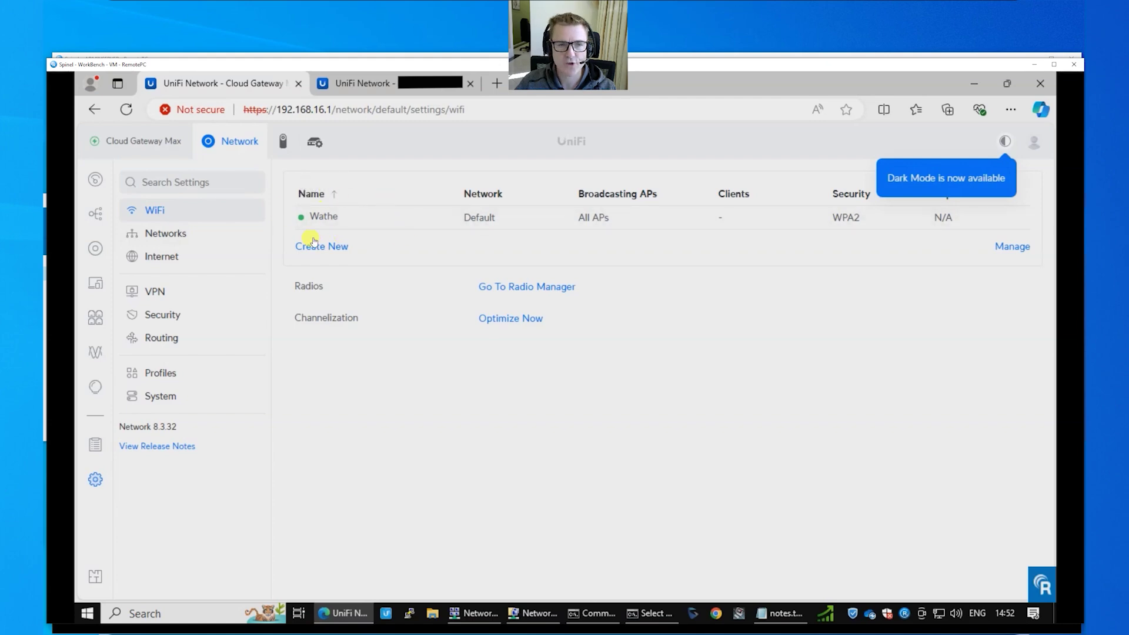
left_click(158, 234)
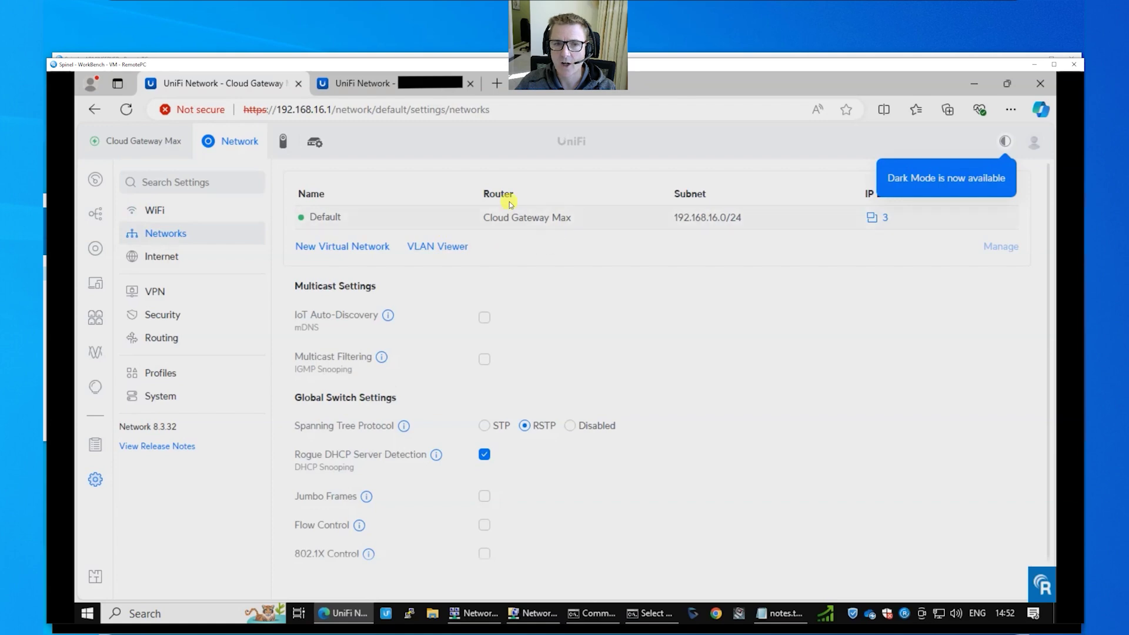
left_click(177, 258)
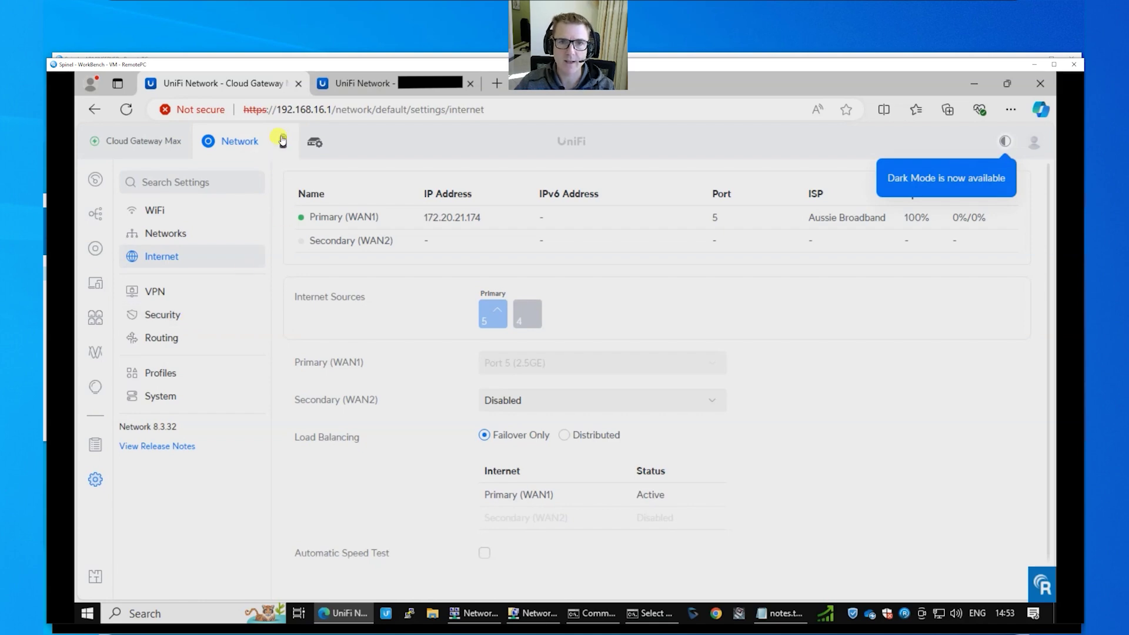
left_click(360, 87)
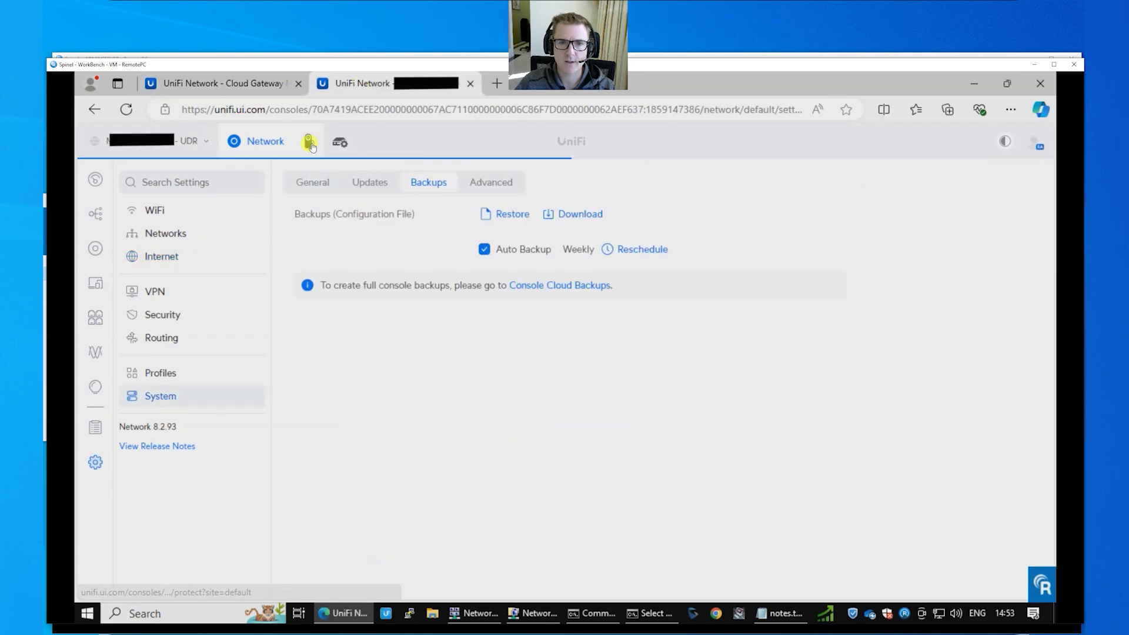
left_click(309, 143)
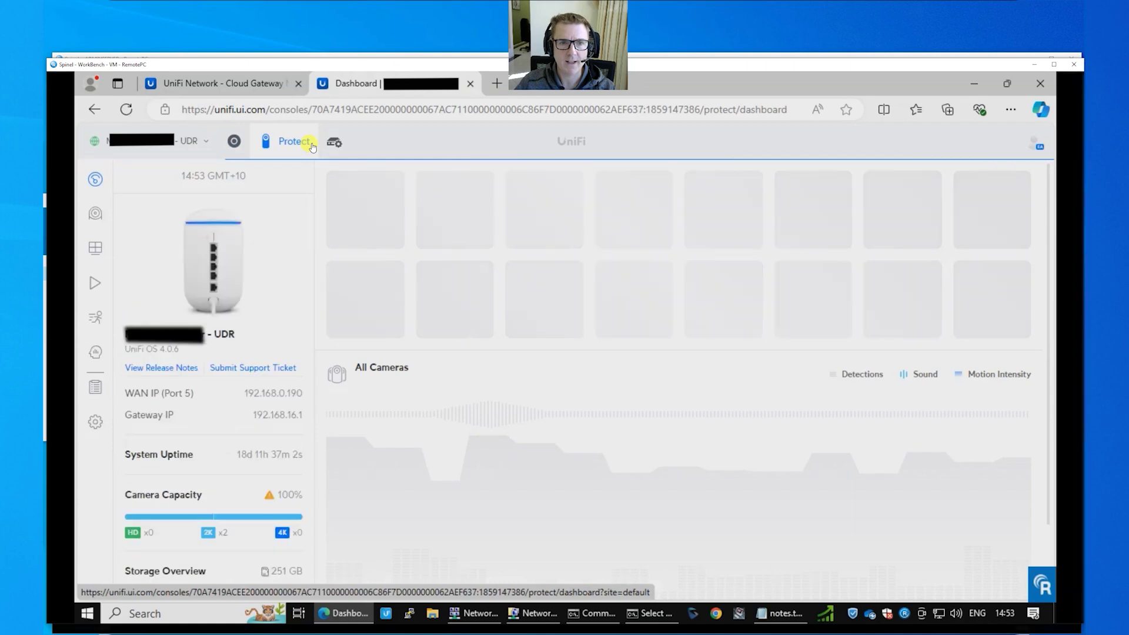
left_click(93, 425)
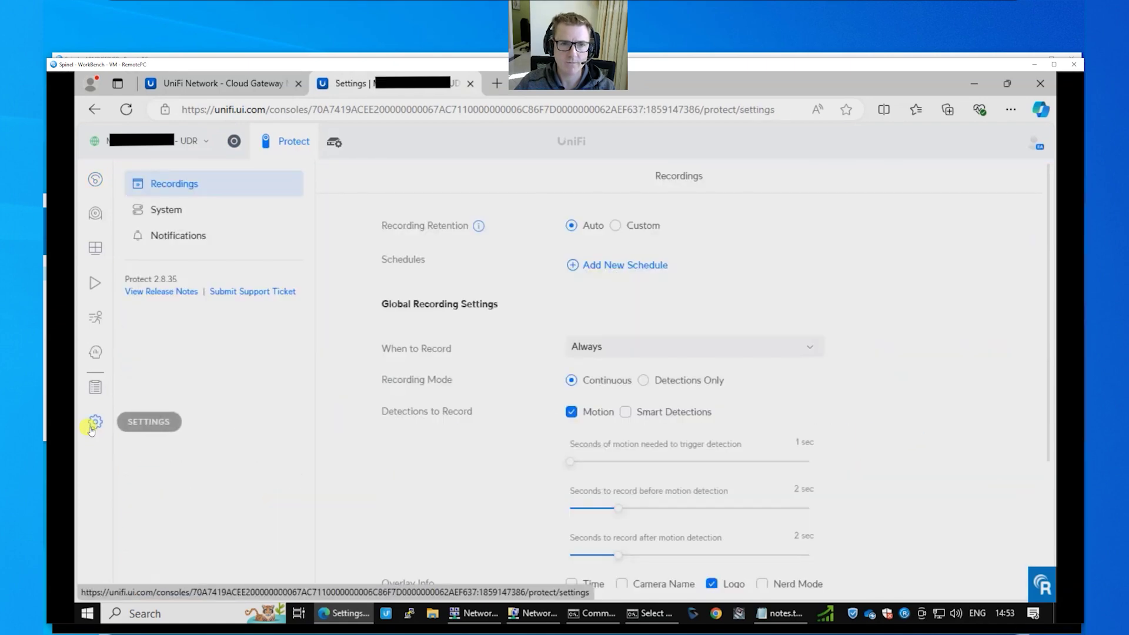
left_click(172, 211)
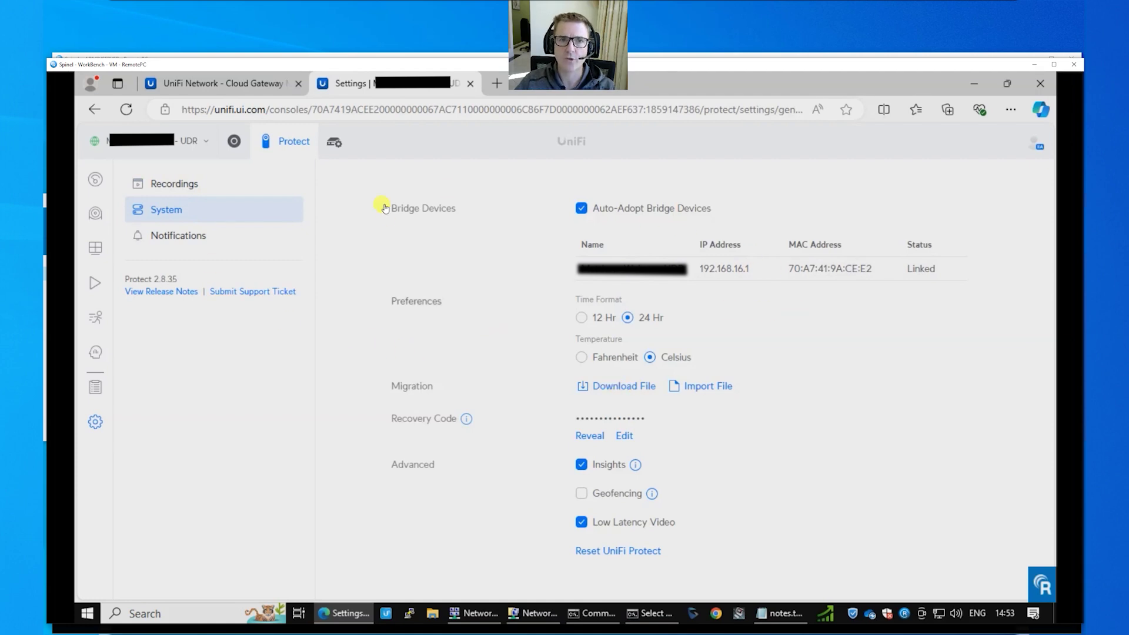
left_click(240, 80)
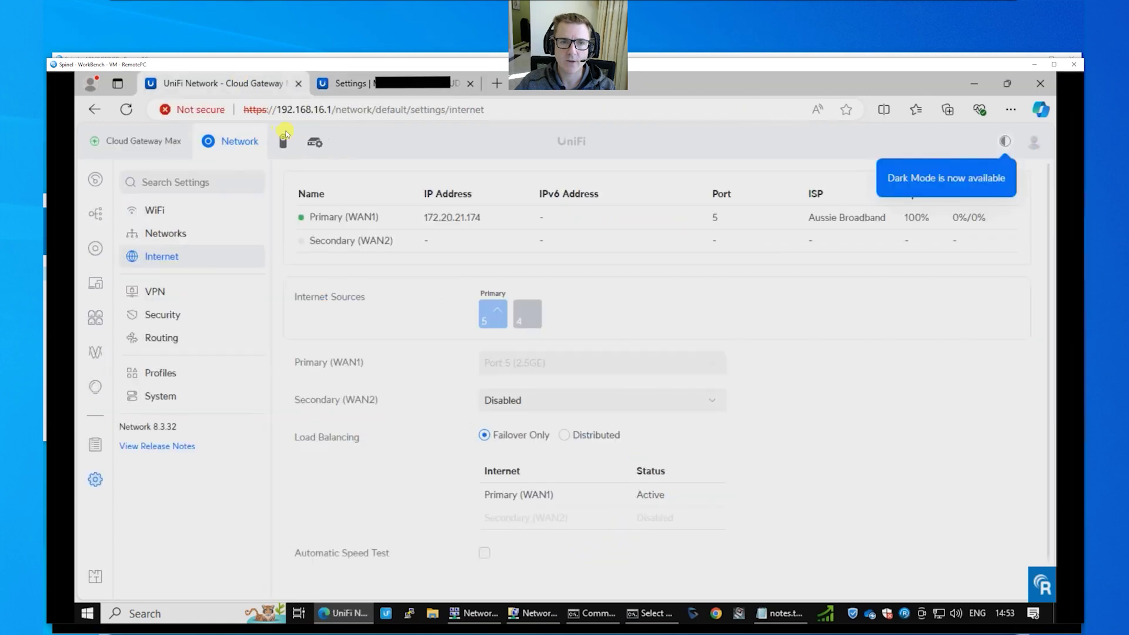
left_click(283, 142)
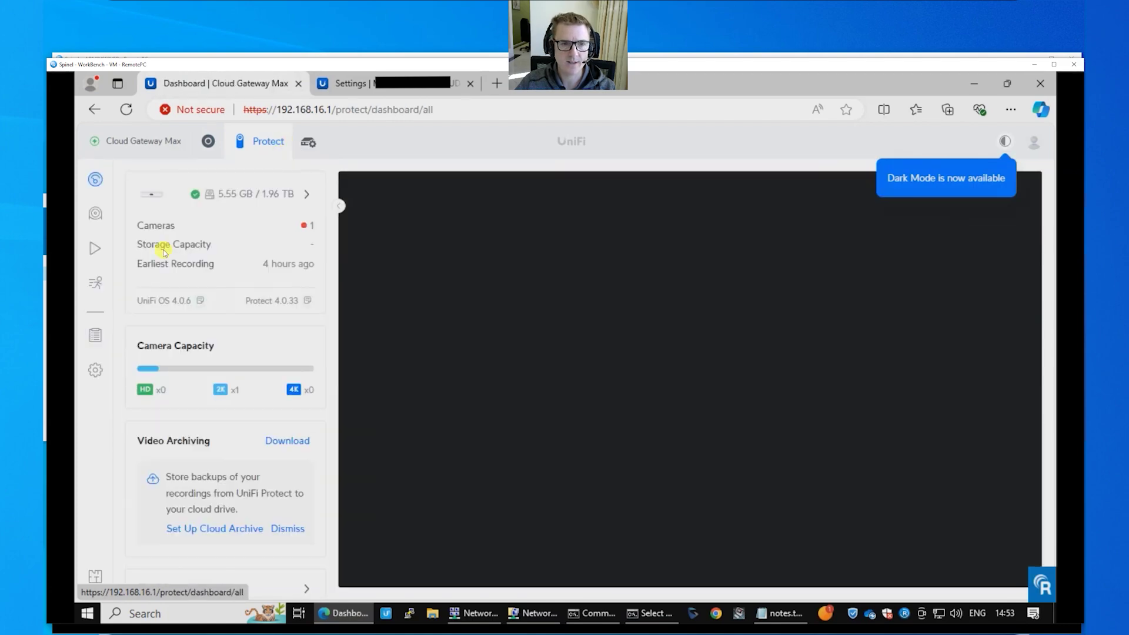
left_click(96, 369)
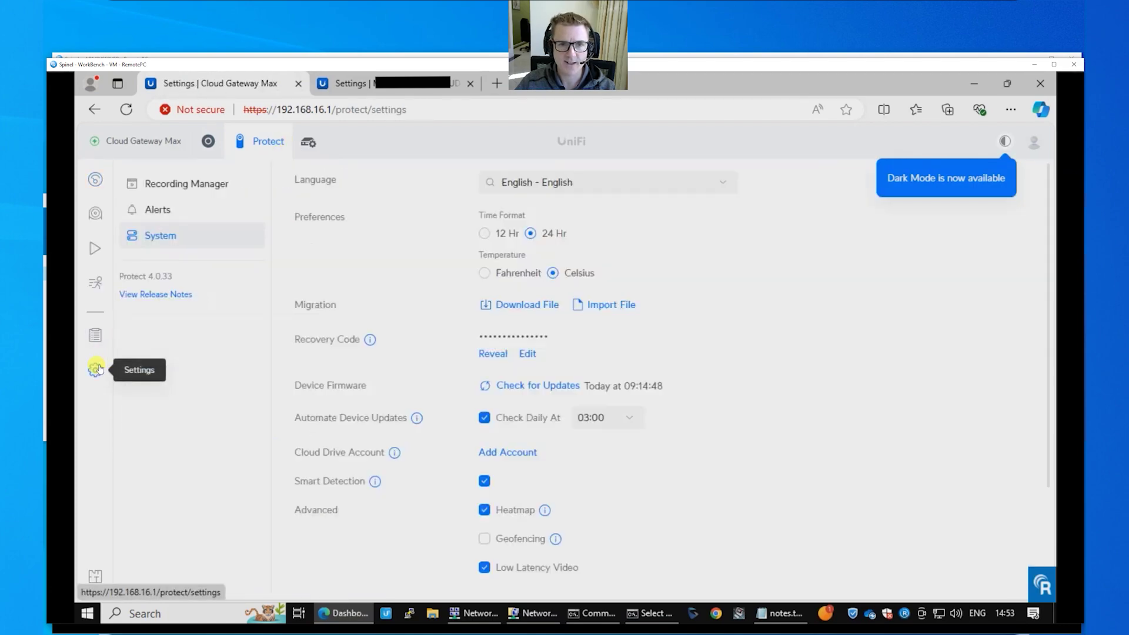
left_click(608, 306)
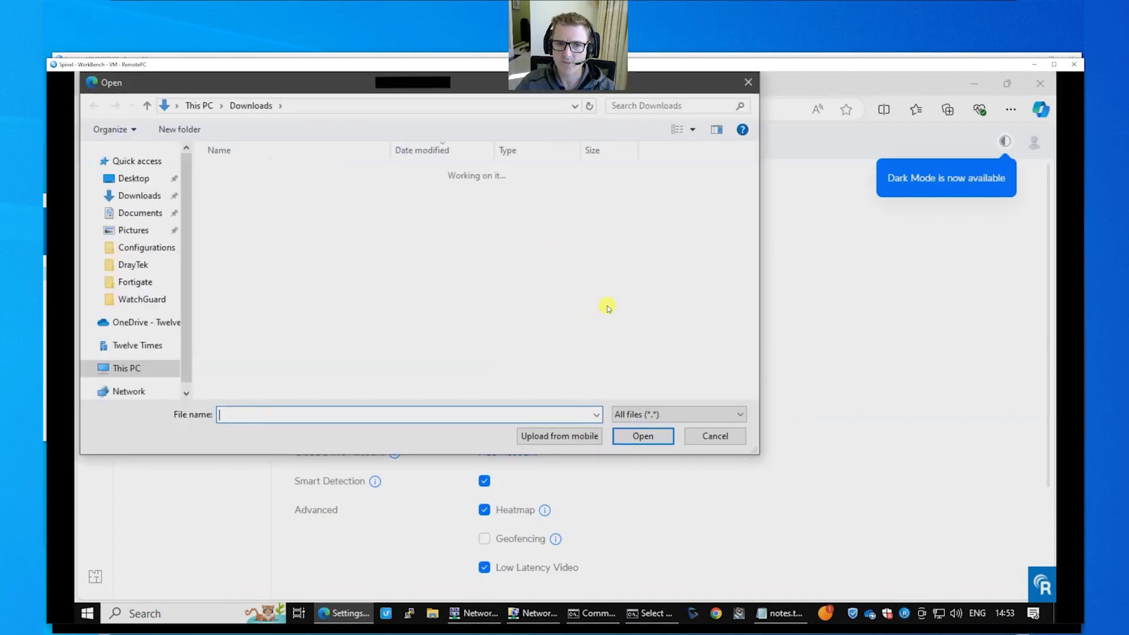
left_click(714, 435)
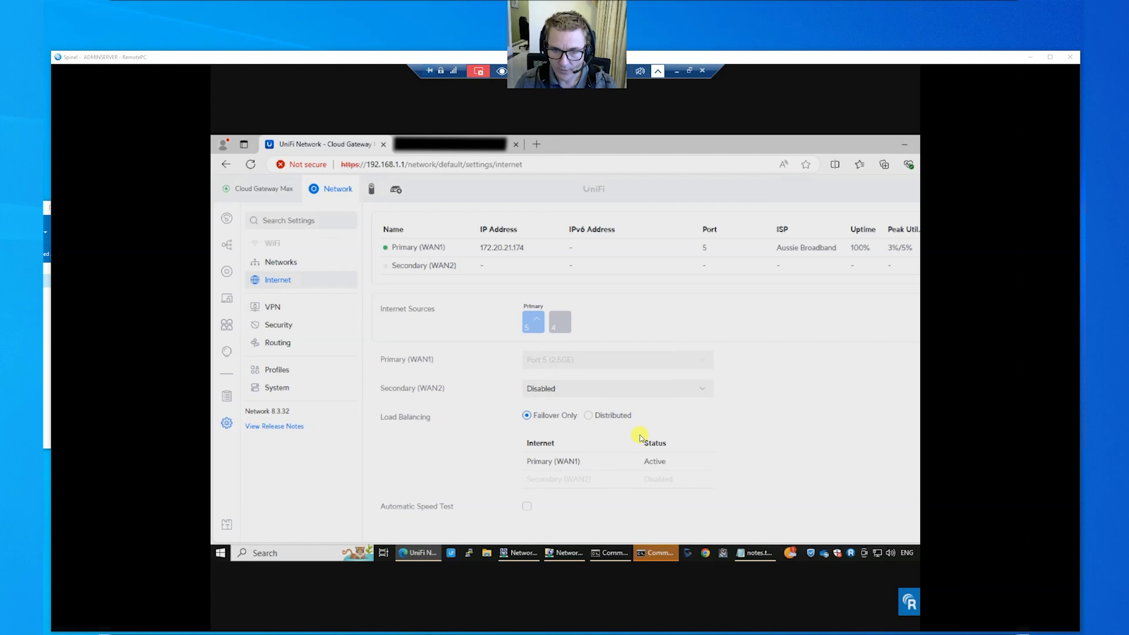
Step: Assign Secondary WAN2 to Port 4 (2.5GE), keep Failover Only, and apply the changes
left_click(598, 392)
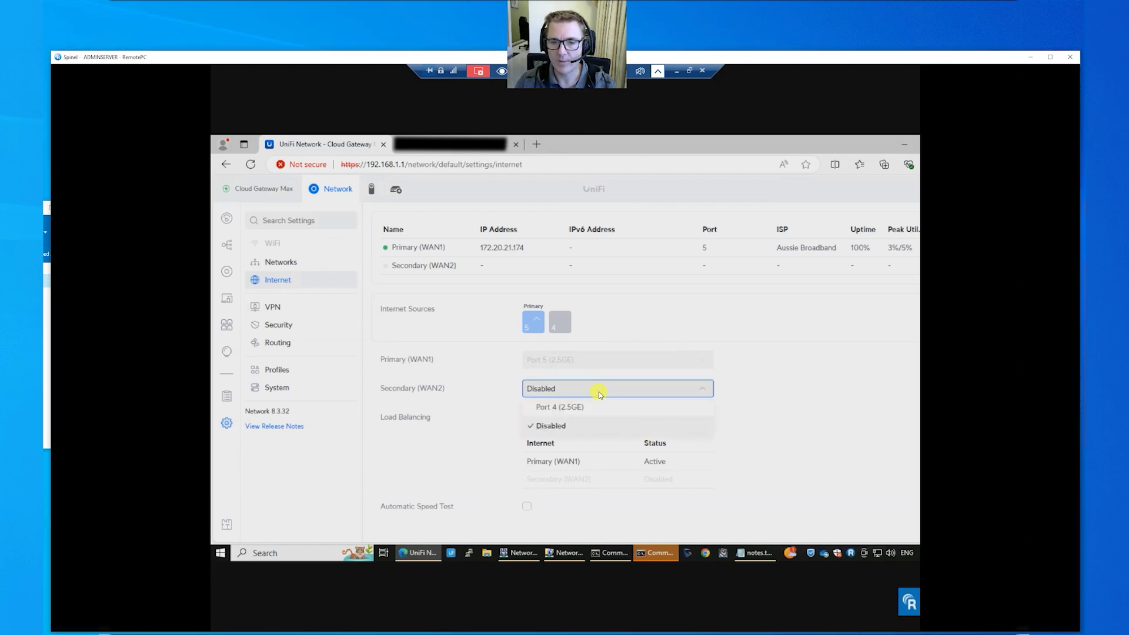
left_click(579, 411)
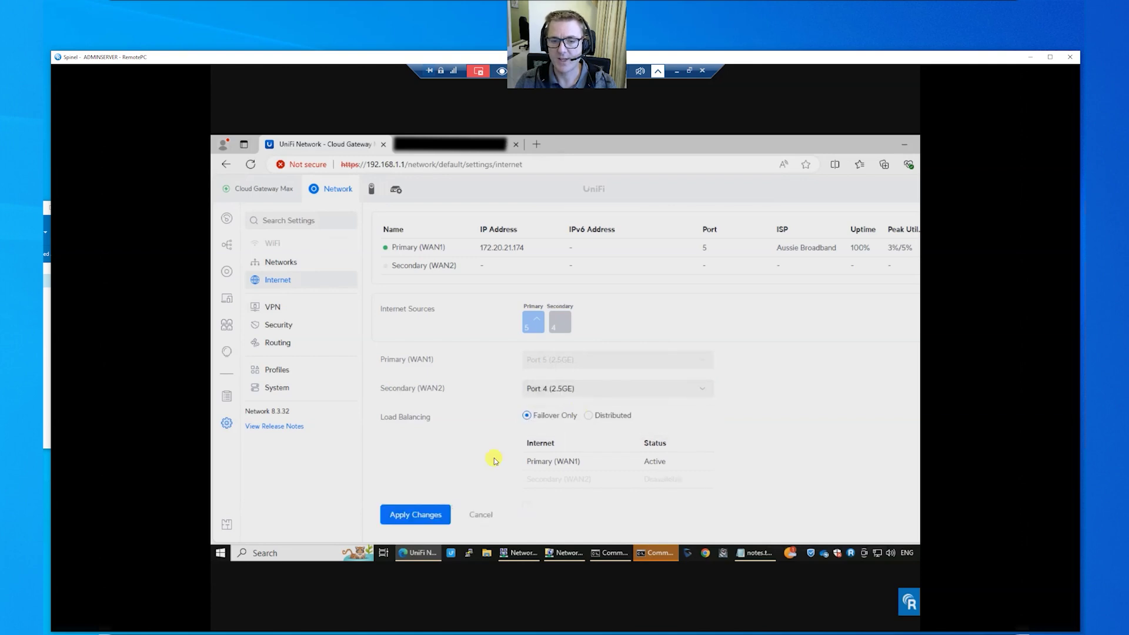
left_click(407, 517)
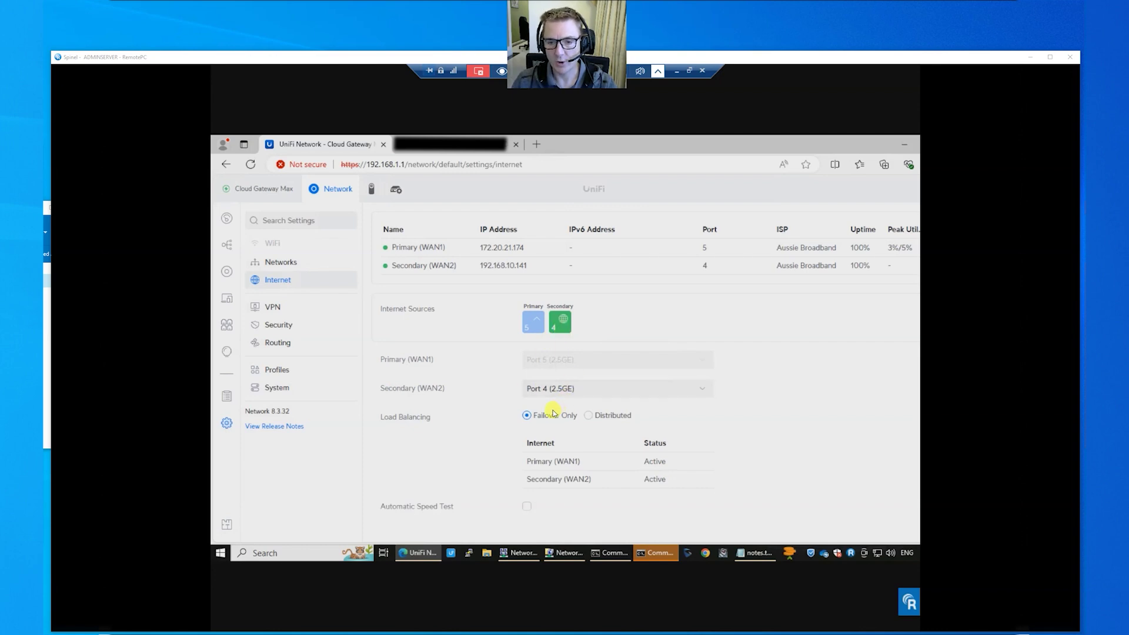
scroll(578, 468, "down", 1)
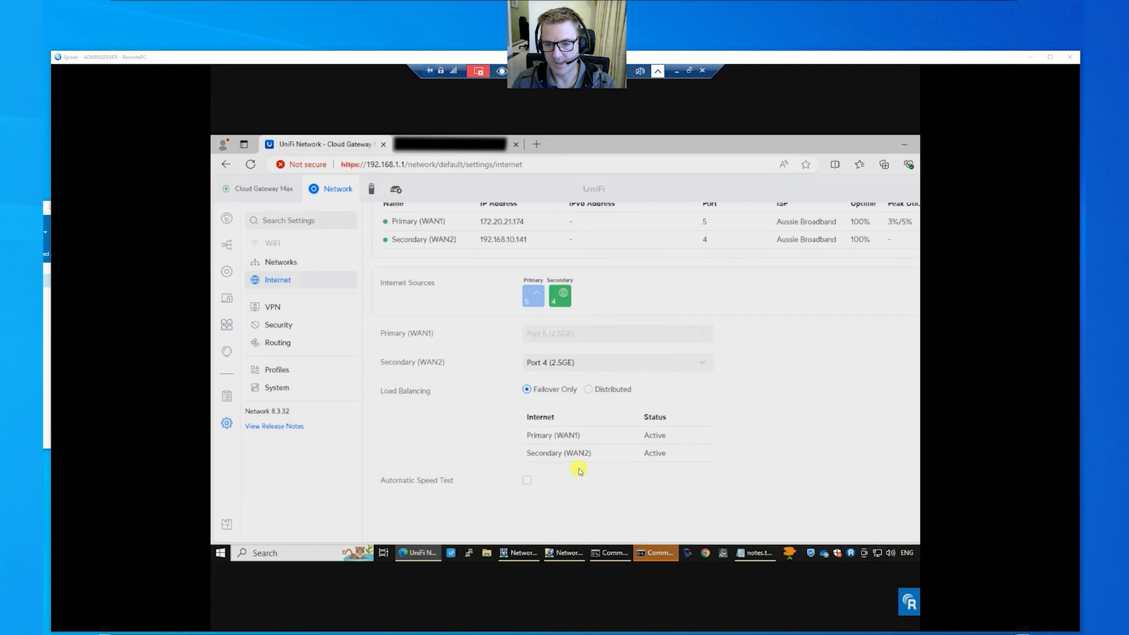
left_click(527, 480)
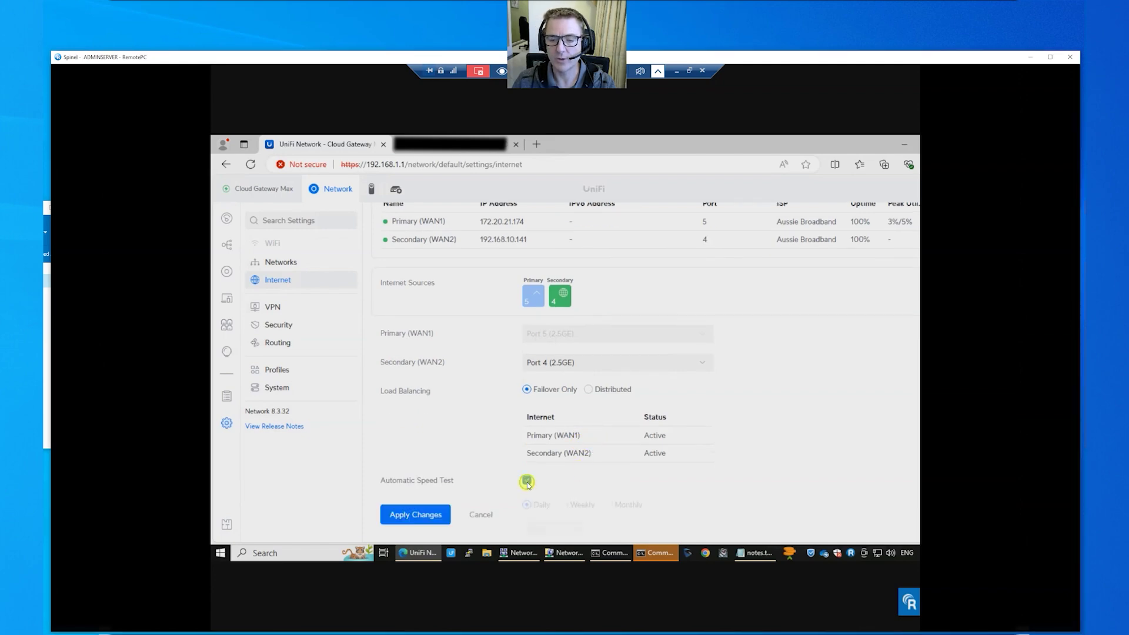
left_click(434, 519)
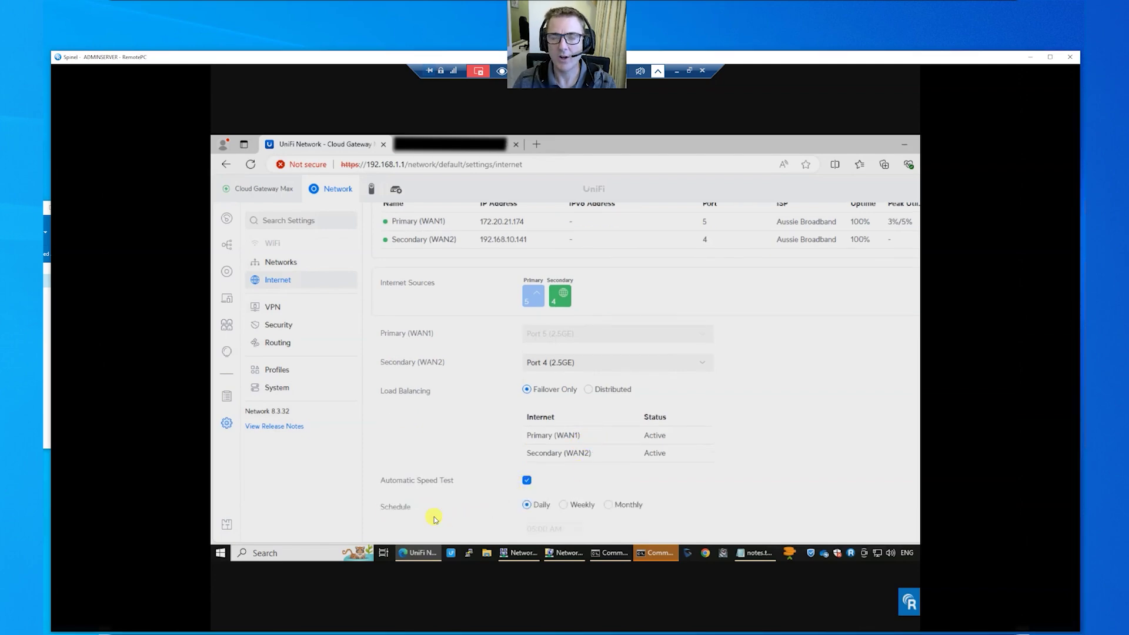
scroll(466, 479, "down", 2)
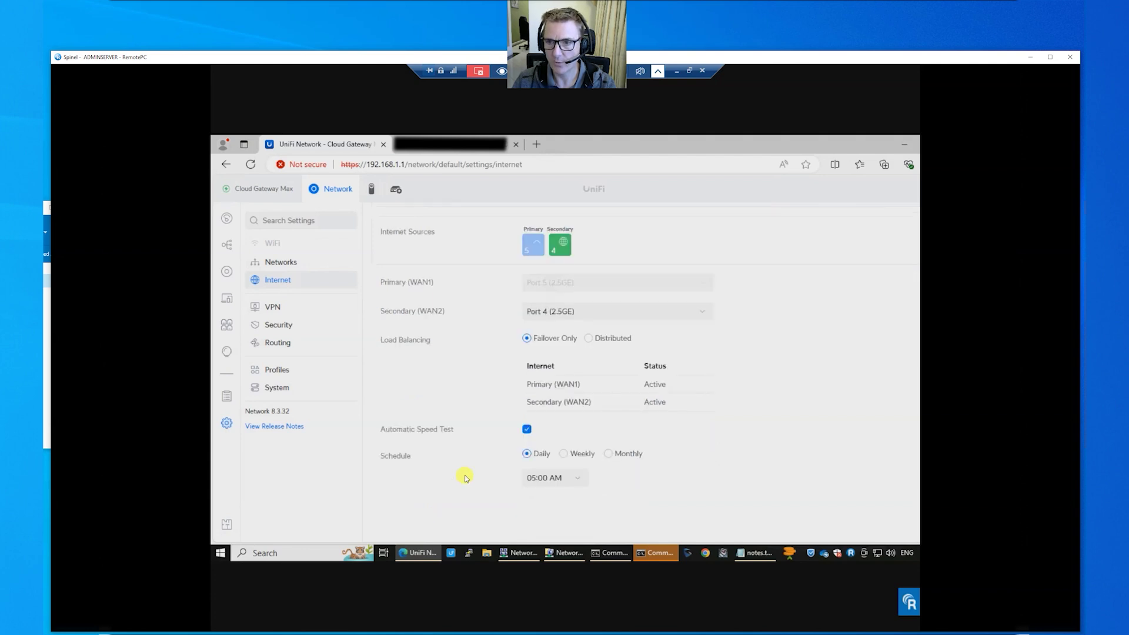
scroll(465, 479, "up", 3)
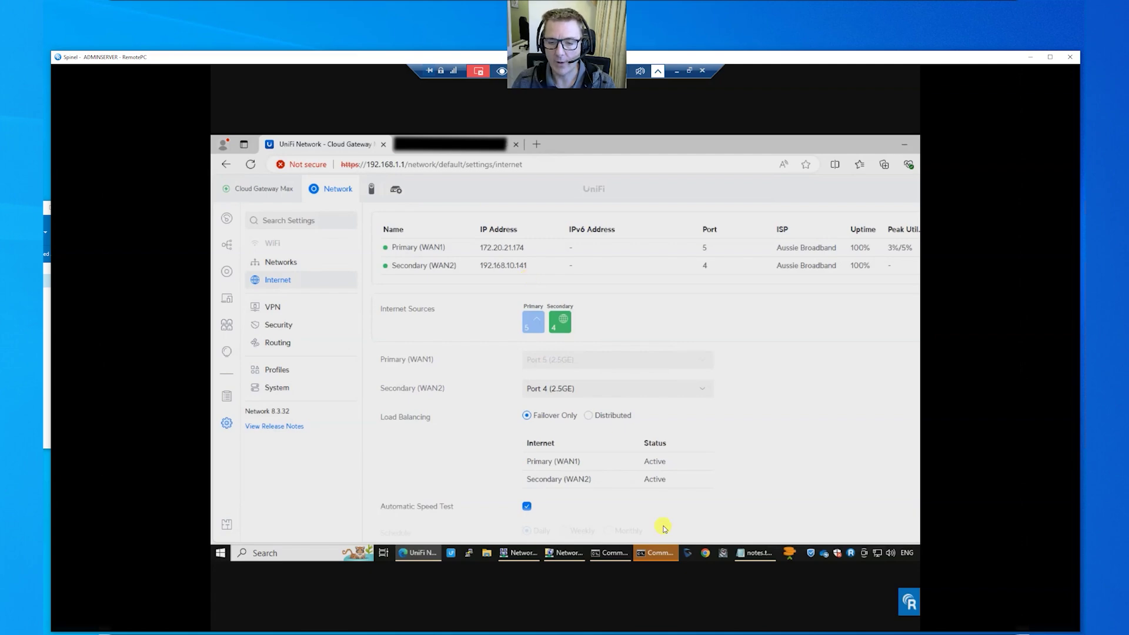
mouse_move(646, 556)
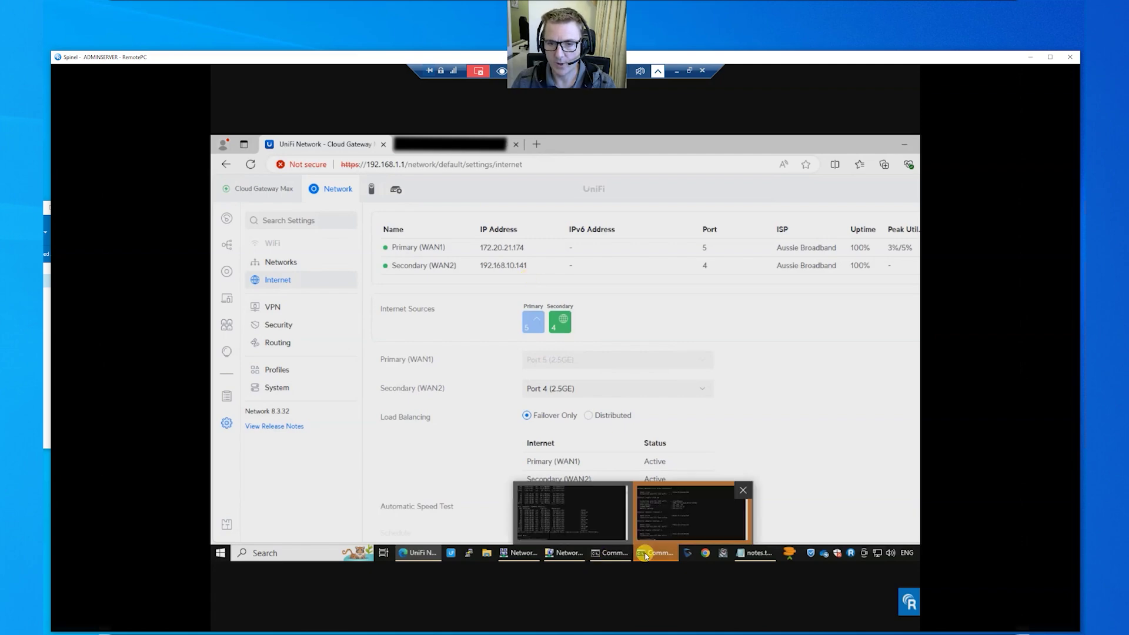
Step: Move the Command Prompt window down and open the Secondary WAN2 connection settings
left_click(657, 519)
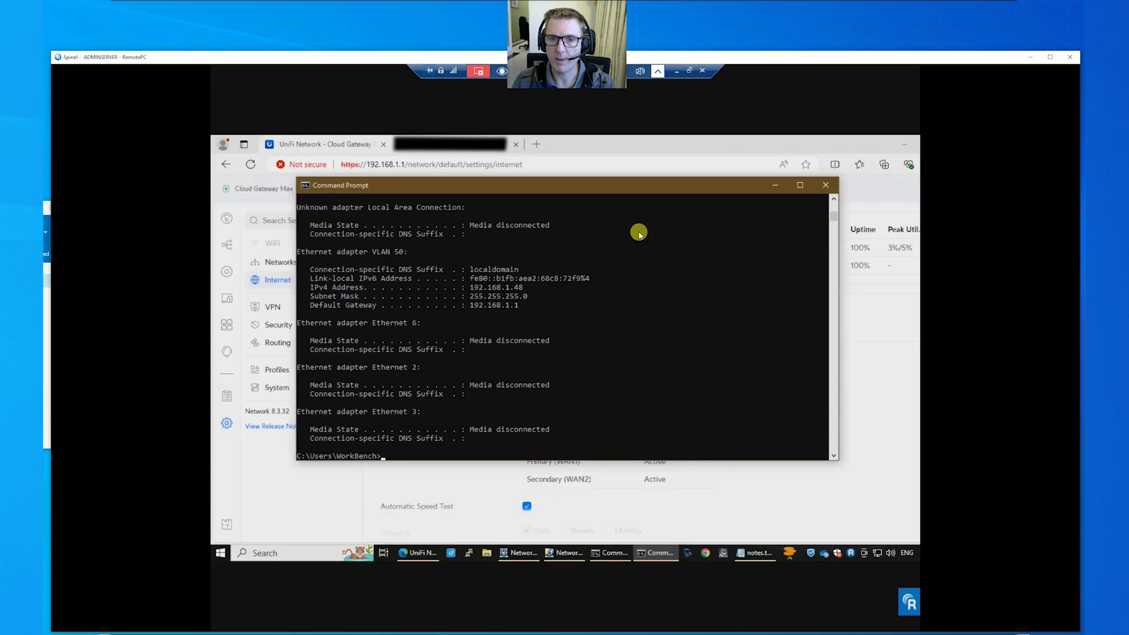
left_click_drag(590, 184, 586, 255)
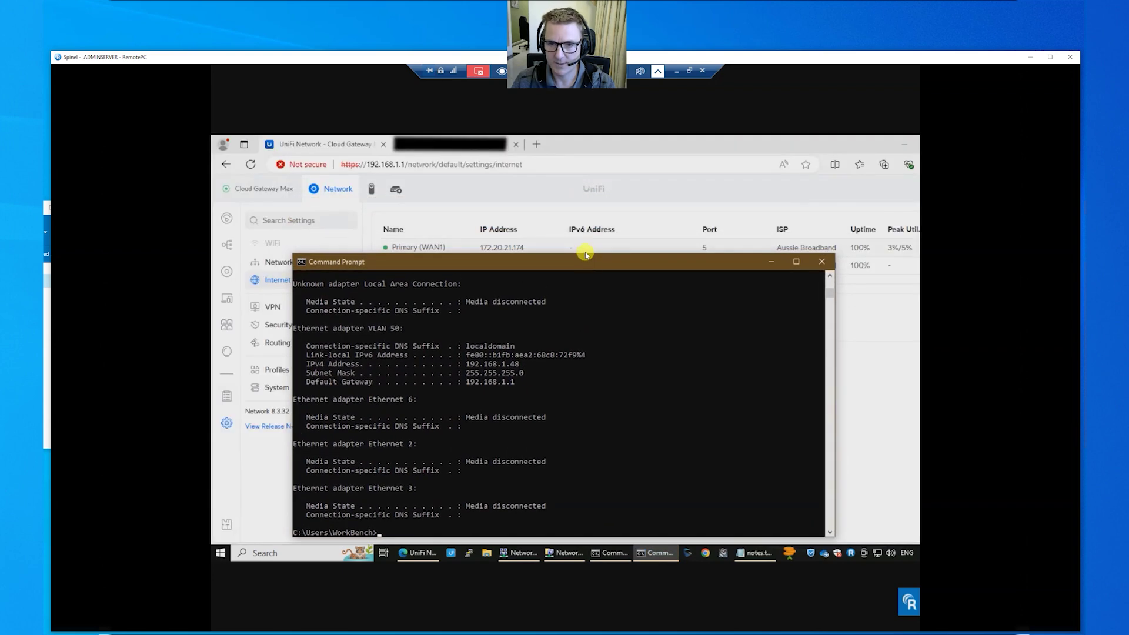
left_click_drag(586, 266, 590, 272)
left_click(604, 267)
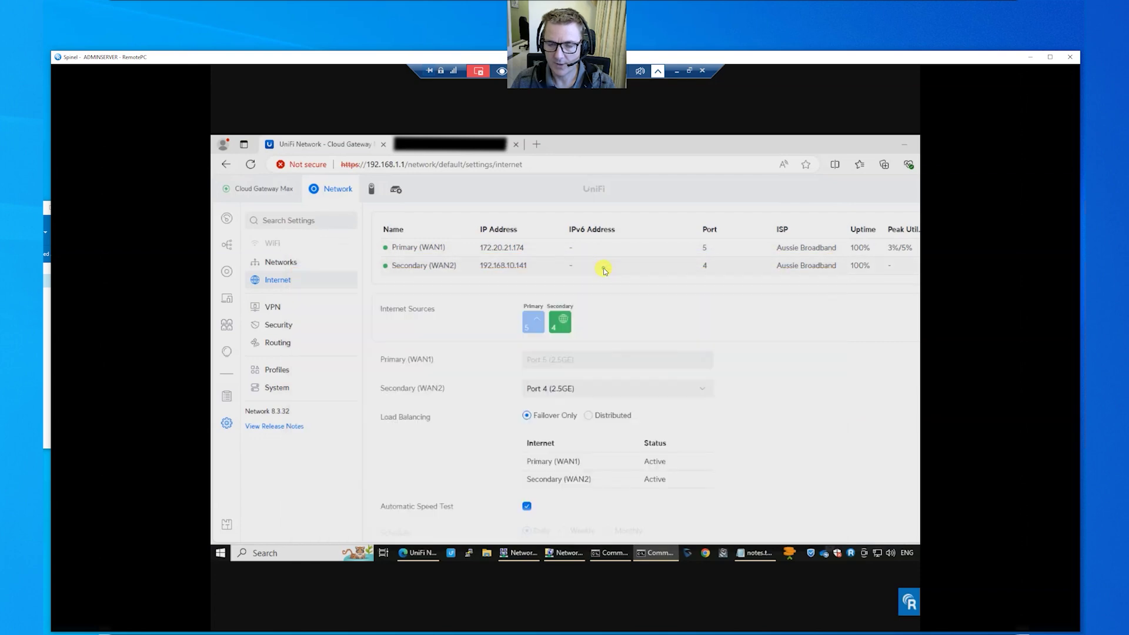
Step: Narrow the Command Prompt window and park it at the lower right beside the Internet overview
left_click(657, 558)
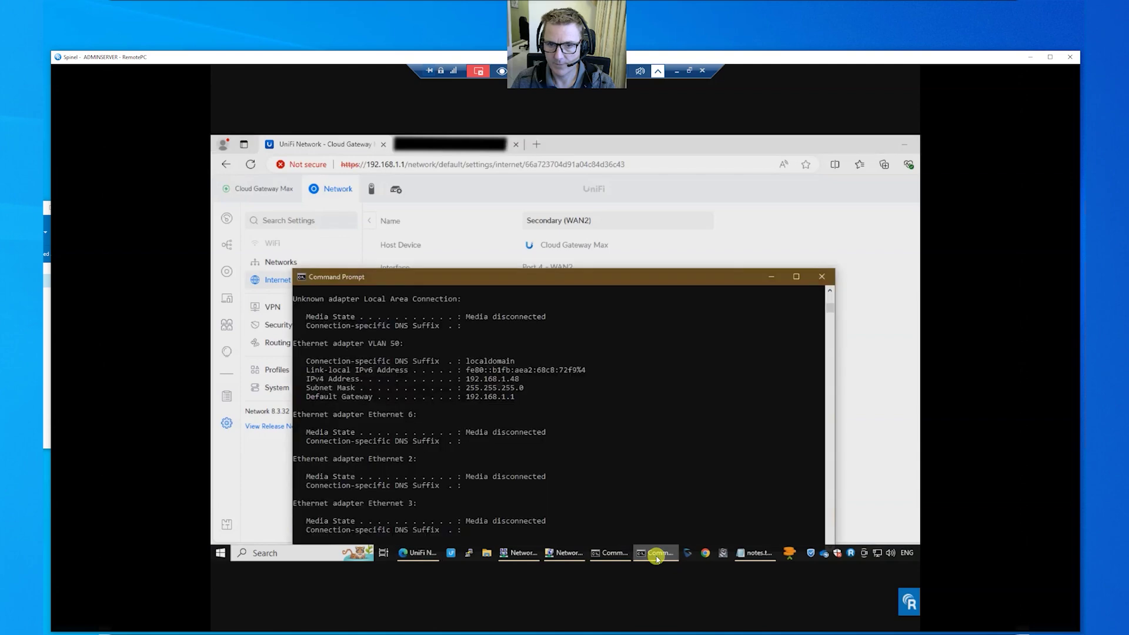
left_click_drag(599, 280, 607, 238)
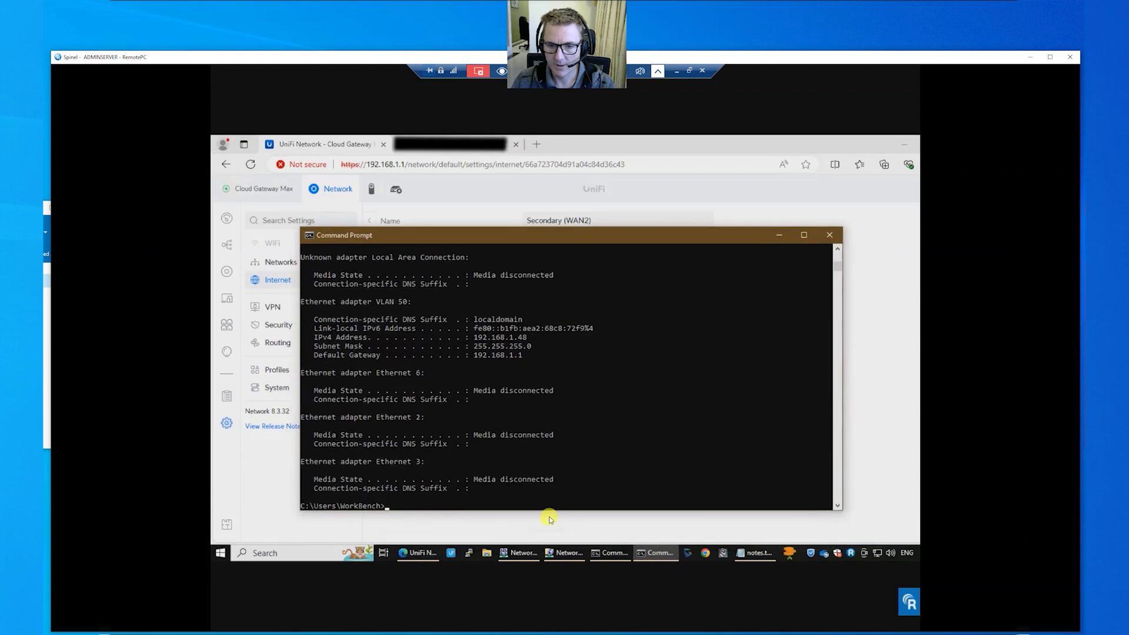
left_click_drag(548, 507, 552, 478)
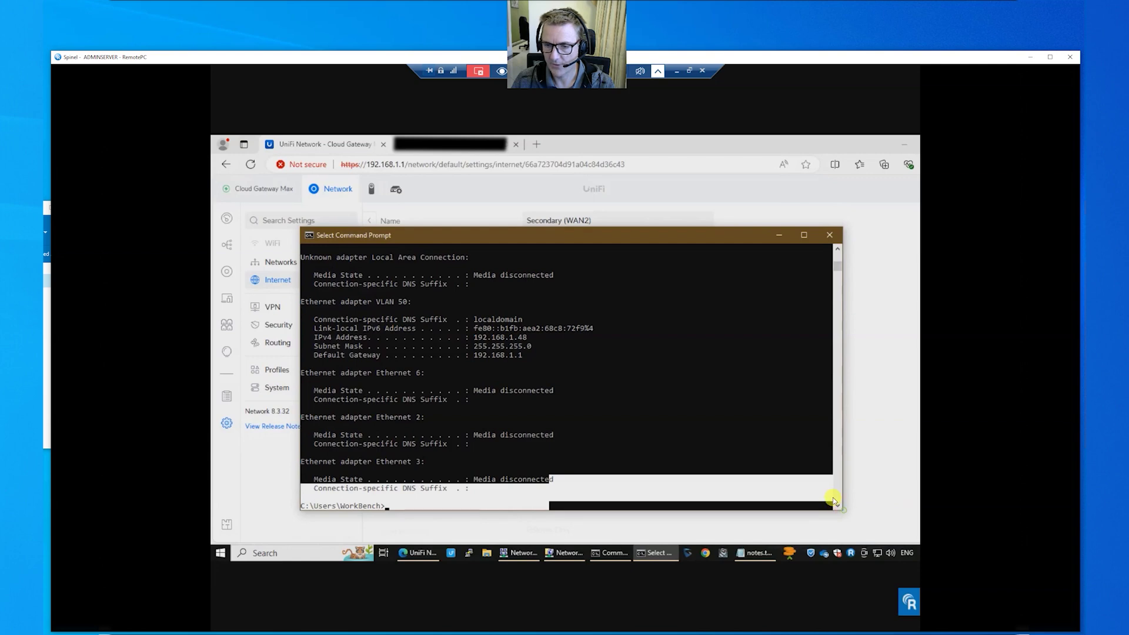
left_click_drag(841, 497, 801, 453)
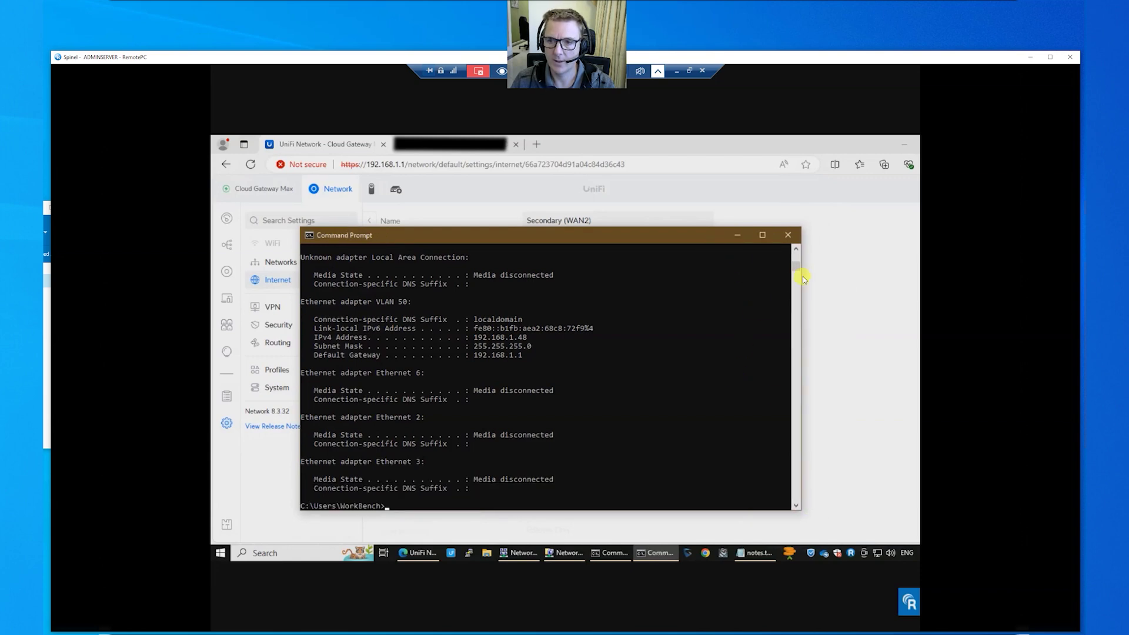
left_click_drag(803, 285, 635, 301)
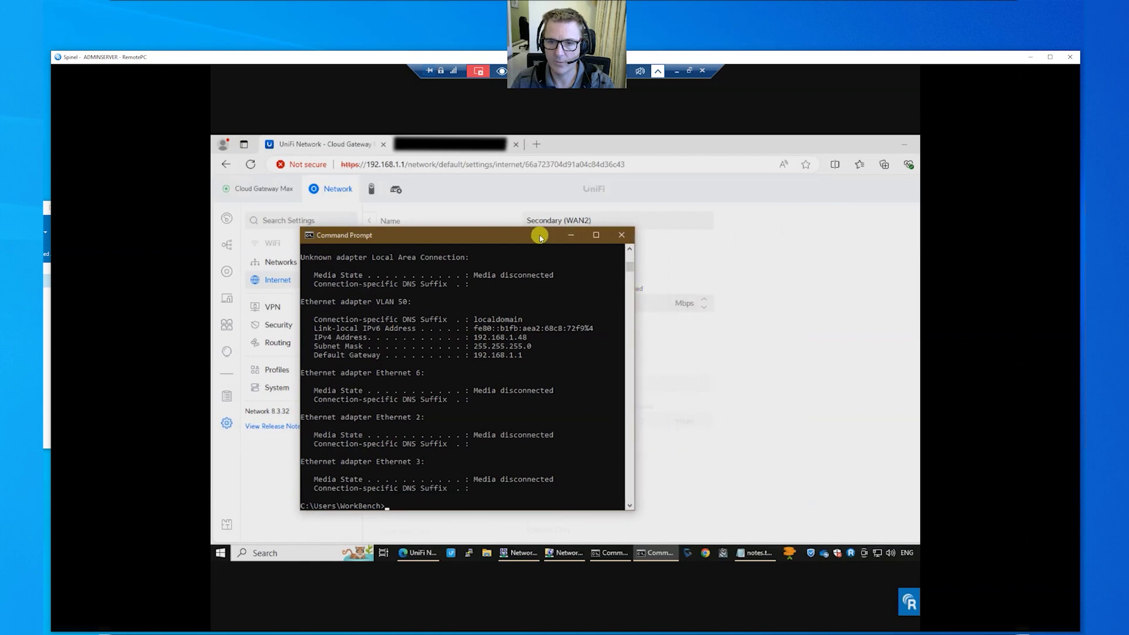
left_click_drag(524, 235, 748, 360)
left_click_drag(813, 379, 827, 376)
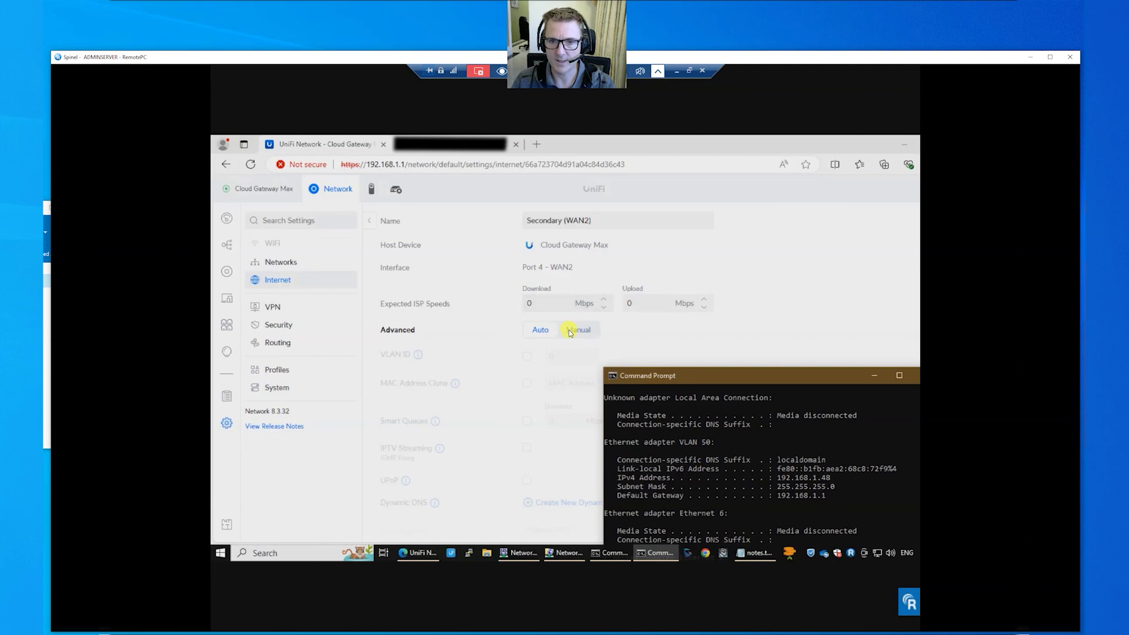
left_click(371, 222)
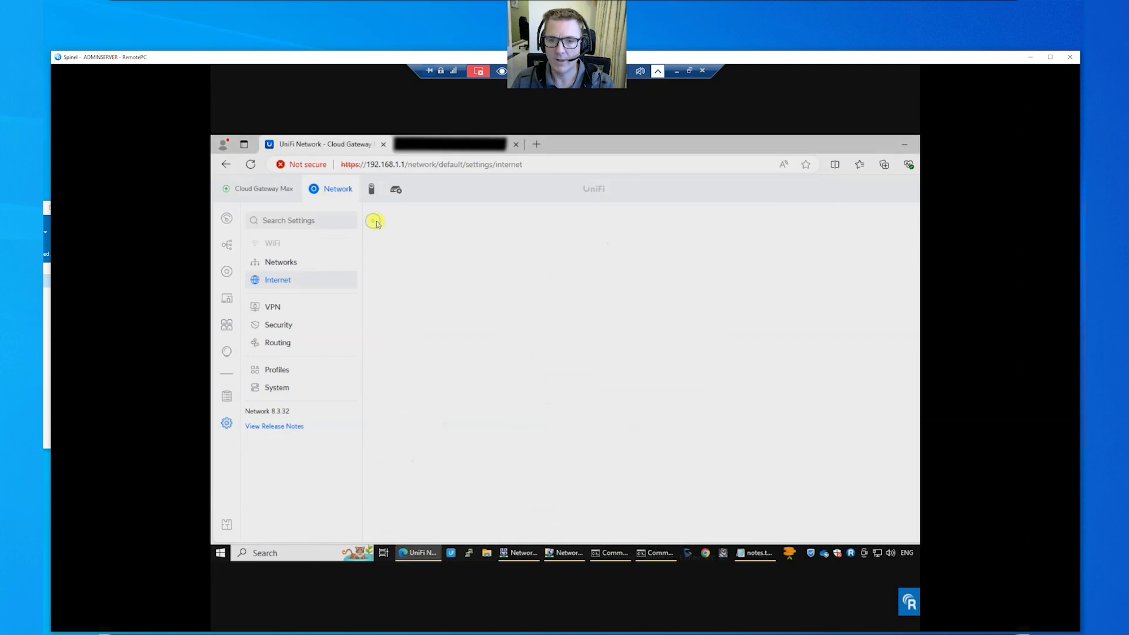
Step: Run a continuous 'ping 8.8.8.8 -t' in Command Prompt, positioned beside the WAN table
left_click(667, 556)
left_click_drag(748, 371, 772, 251)
type("pin")
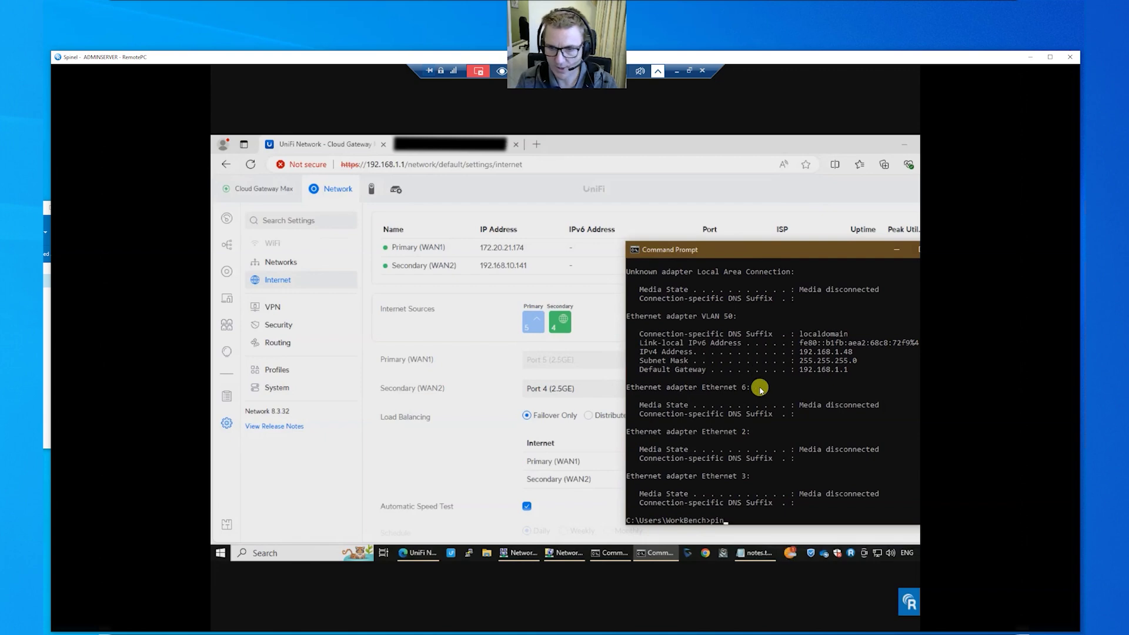
type("g 8.8.8.8 -t")
key("Return")
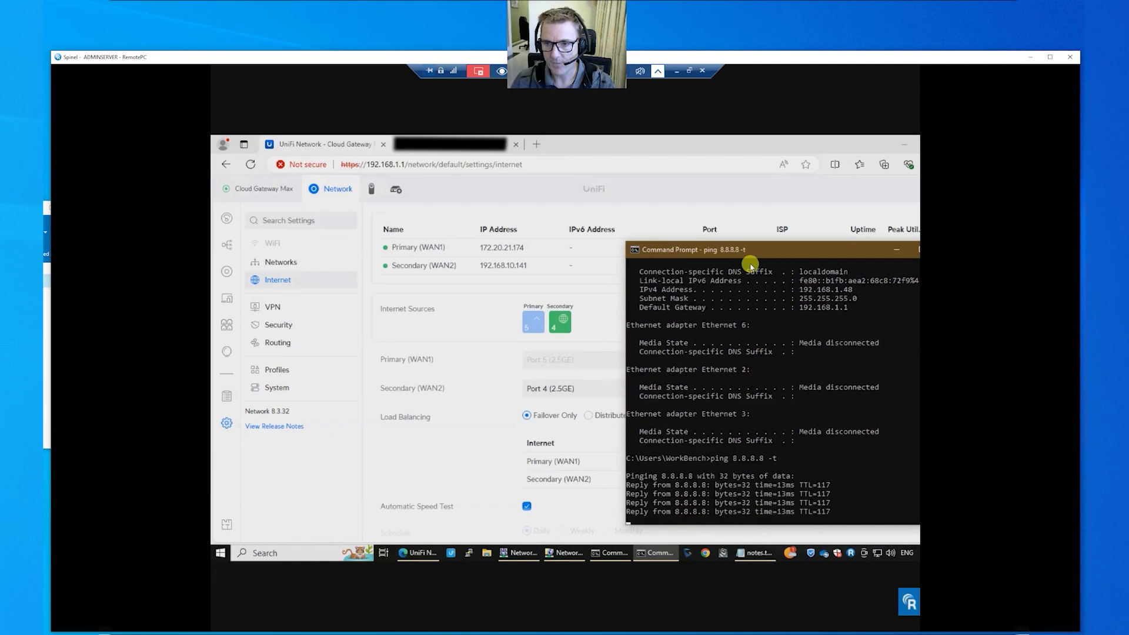
left_click_drag(769, 256, 809, 268)
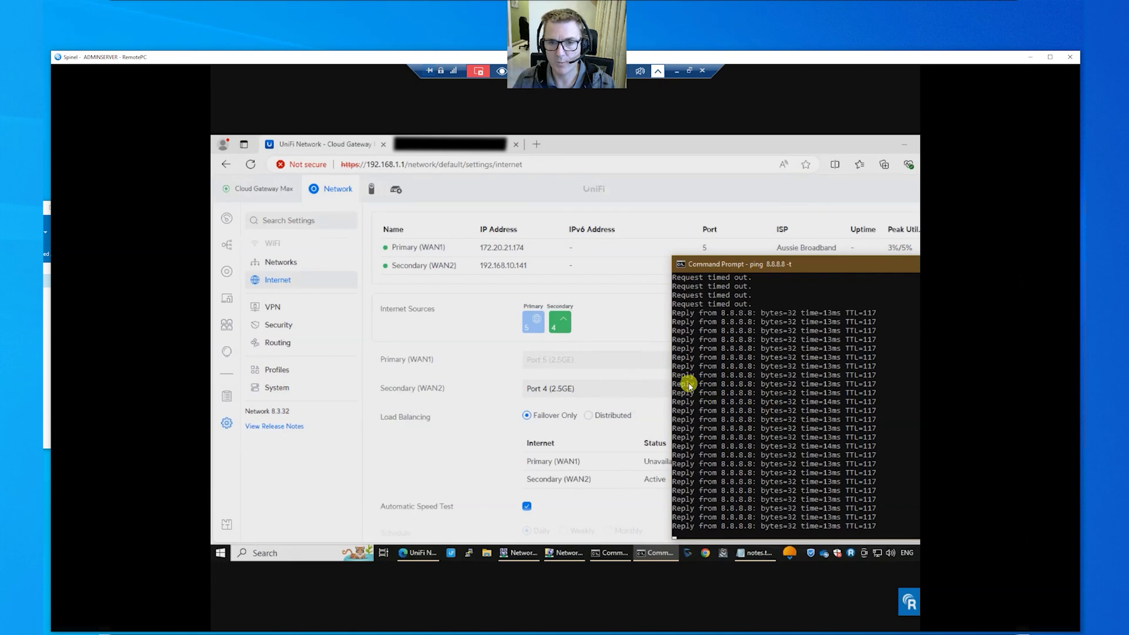
Step: Refresh the Internet settings to show WAN1 Active again, keeping the ping window visible
left_click(604, 316)
left_click(249, 167)
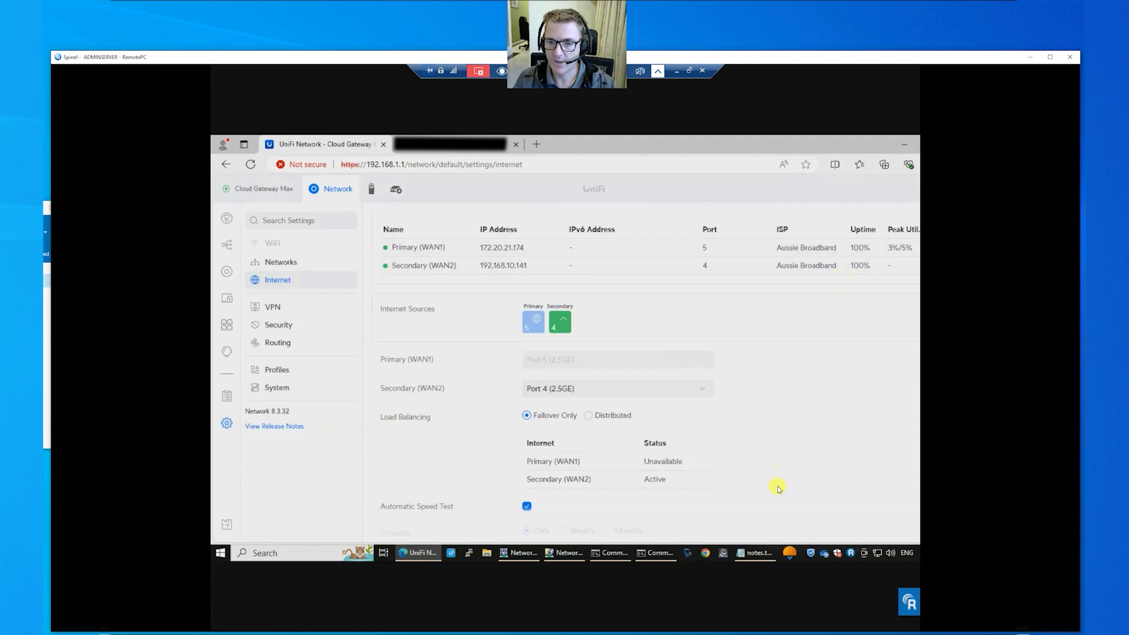
left_click(656, 553)
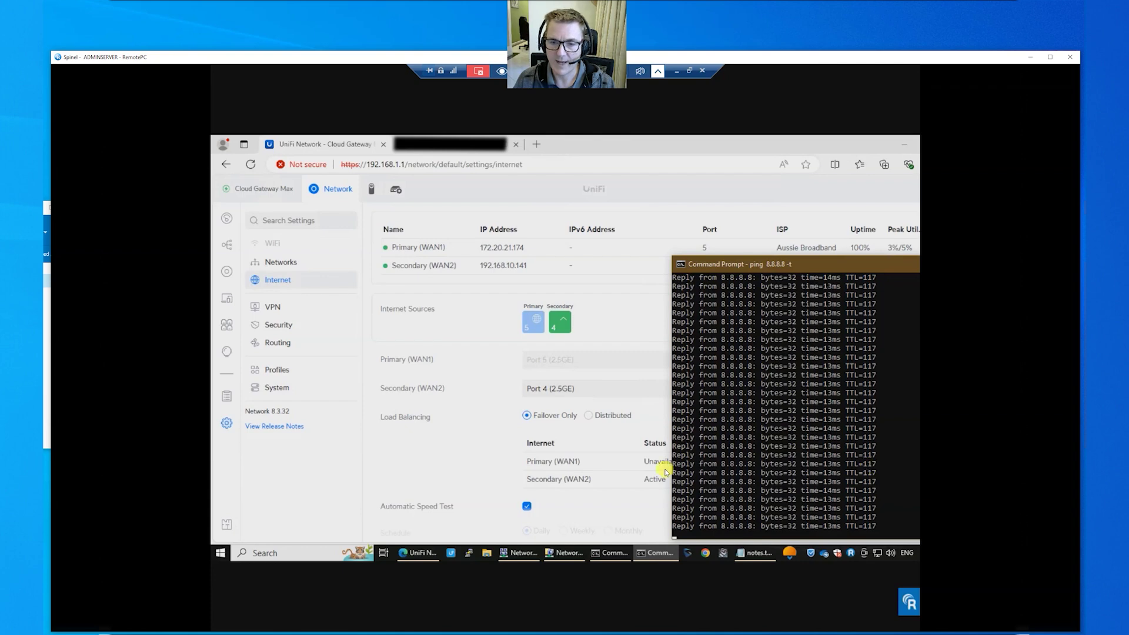
left_click_drag(823, 266, 858, 270)
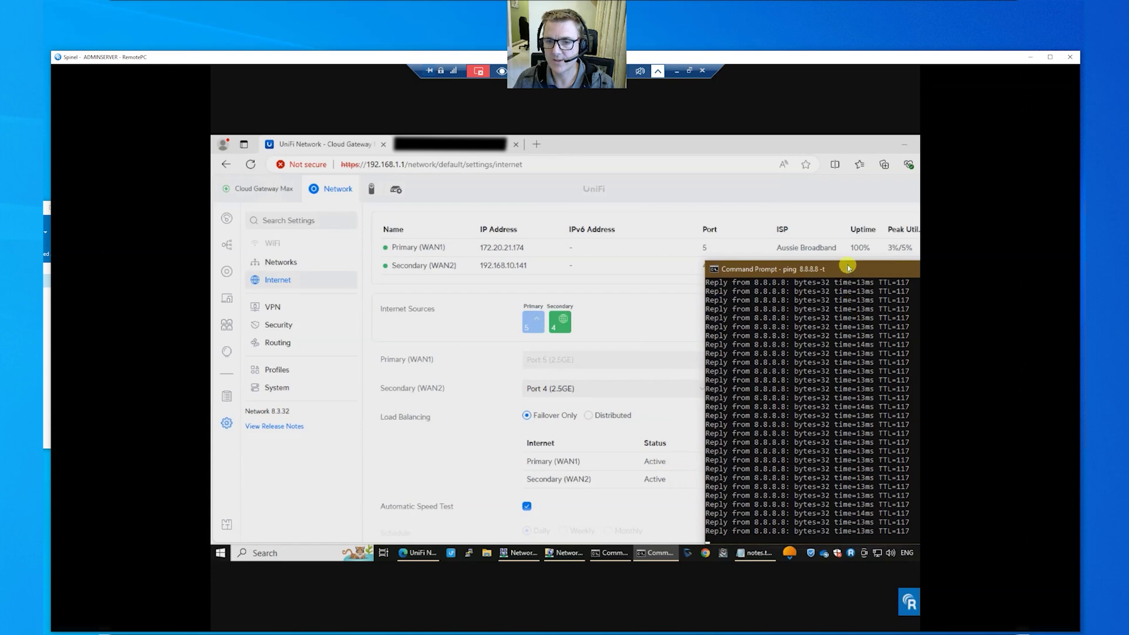
left_click_drag(846, 276, 843, 272)
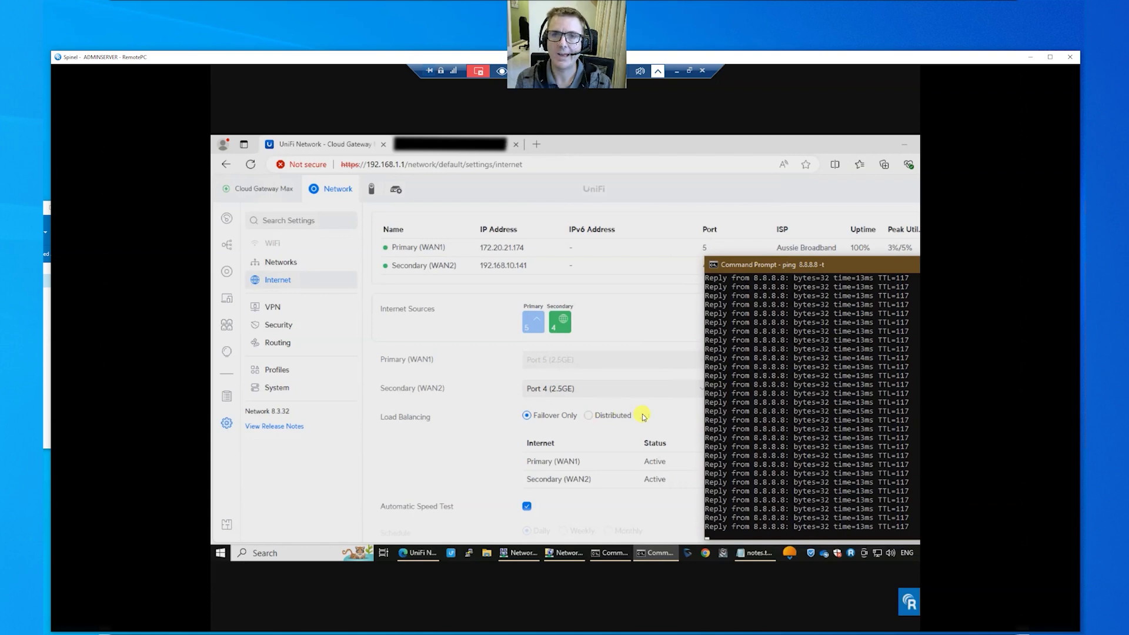
left_click(588, 415)
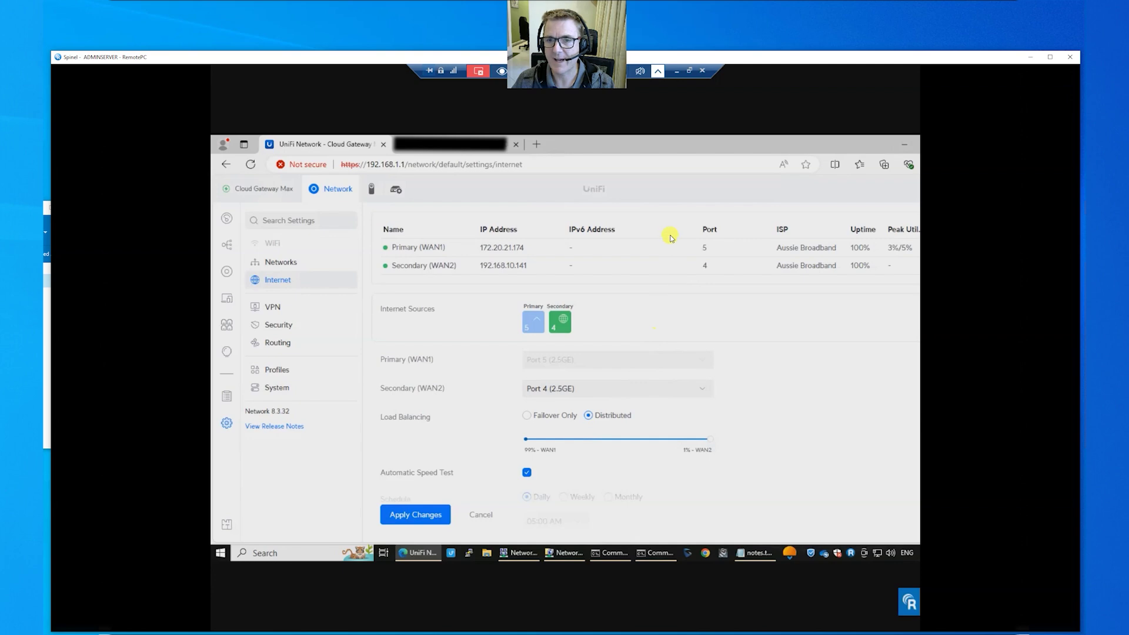
scroll(674, 455, "down", 1)
scroll(675, 455, "up", 1)
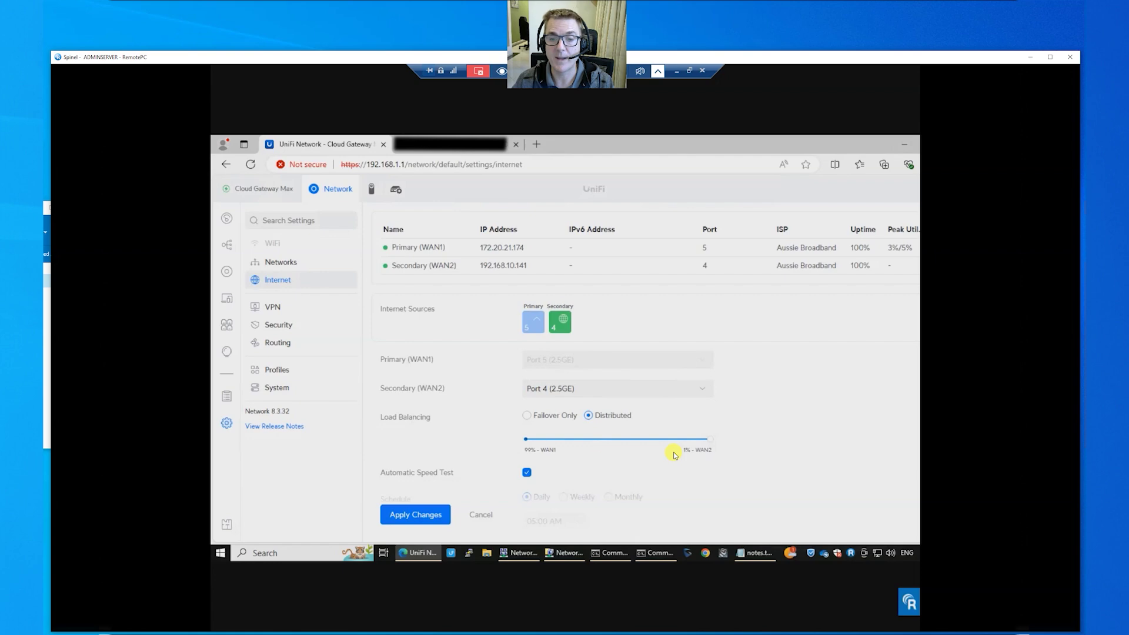
left_click(527, 416)
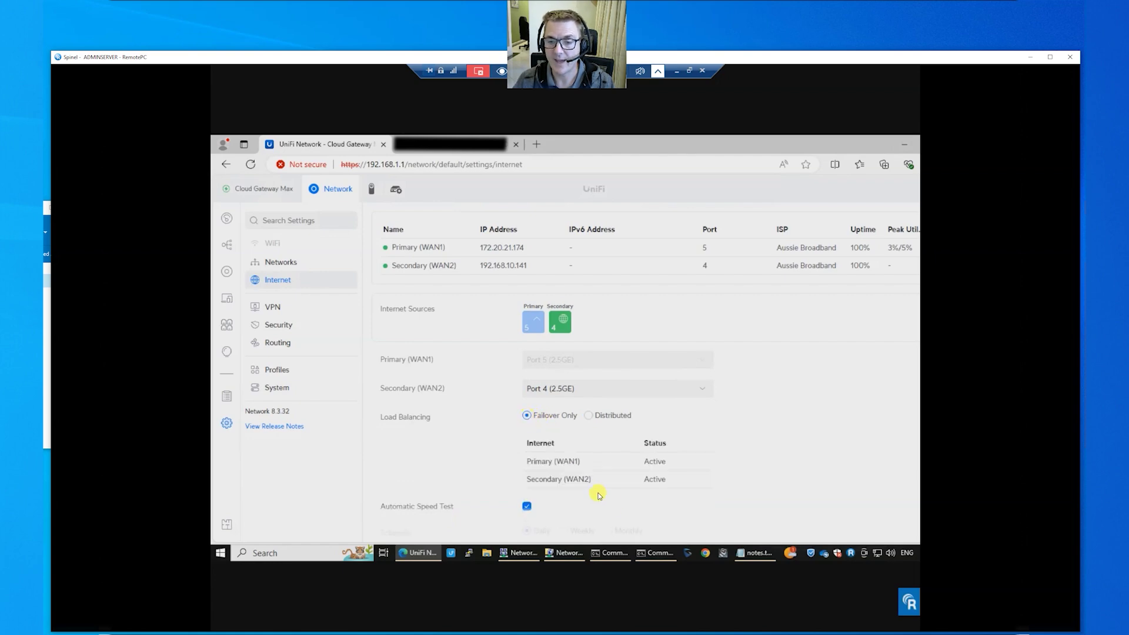
left_click(660, 554)
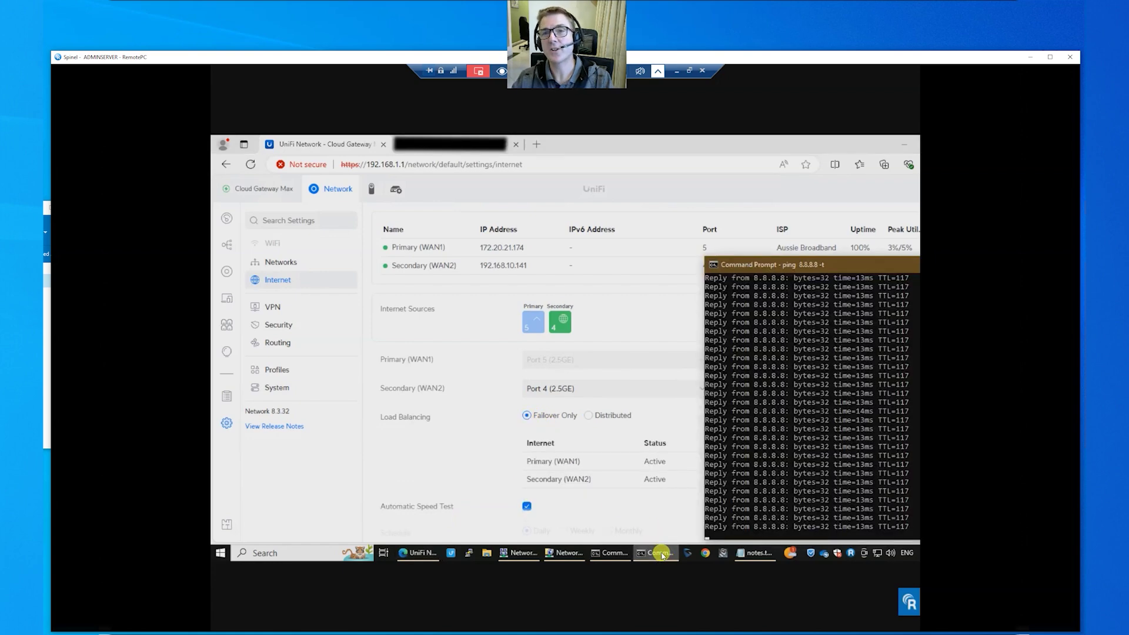